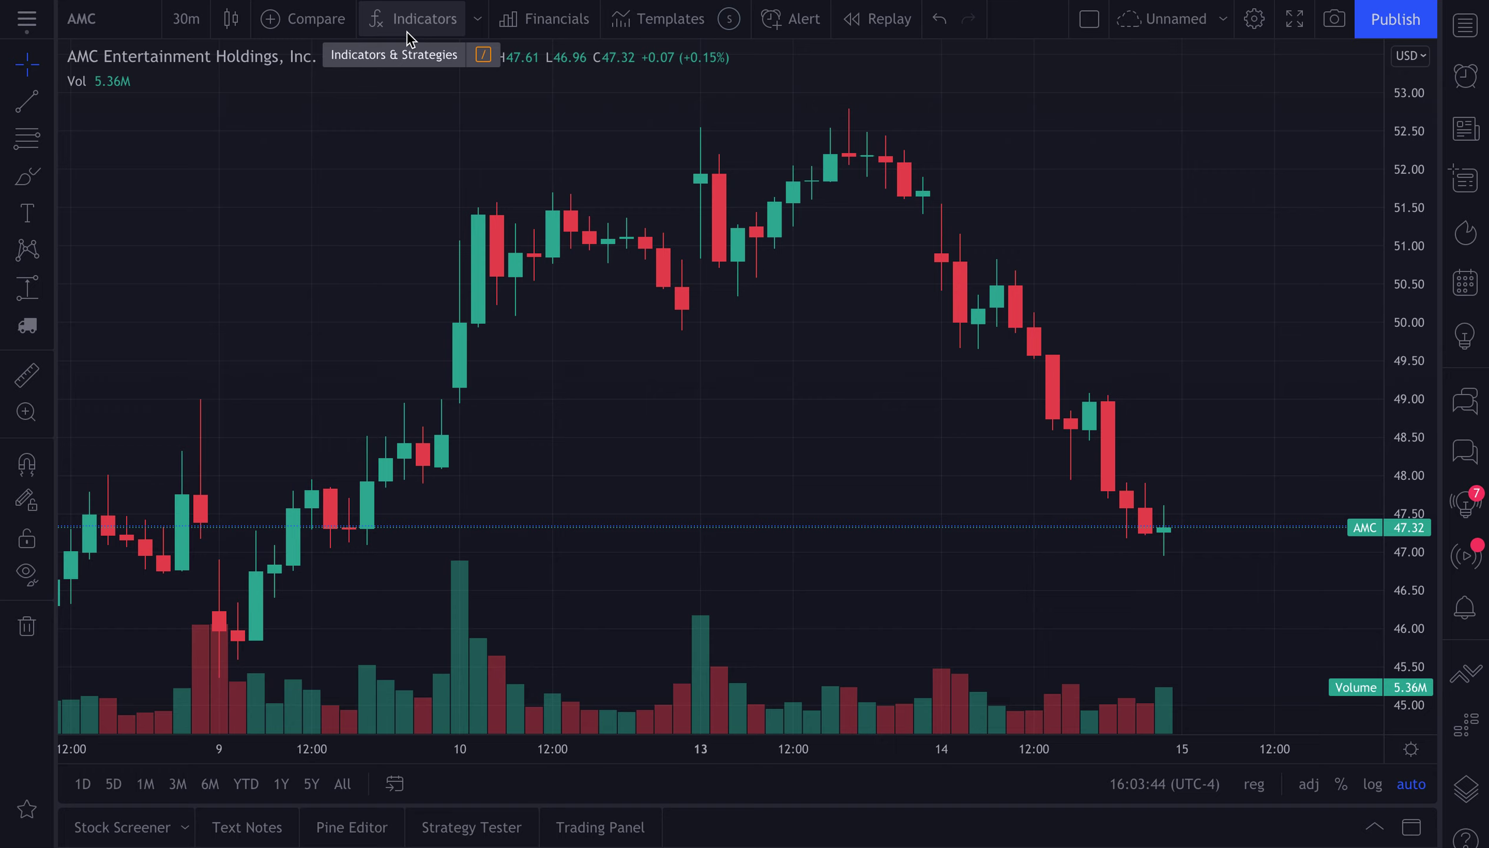
# - Add the Session Volume and Session Volume HD volume profile indicators to the AMC chart
pyautogui.click(409, 24)
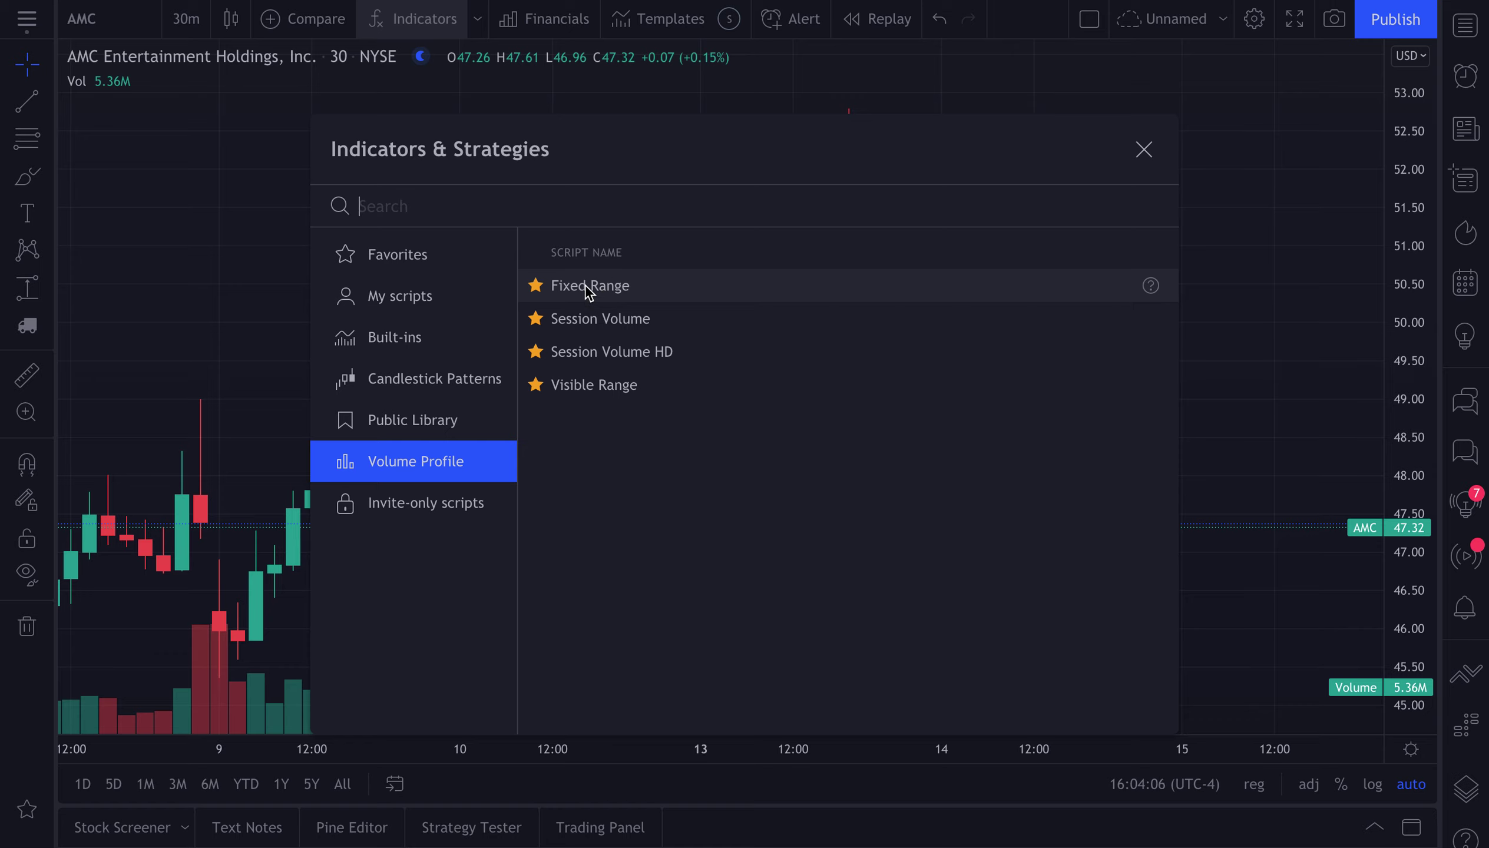
pyautogui.click(573, 317)
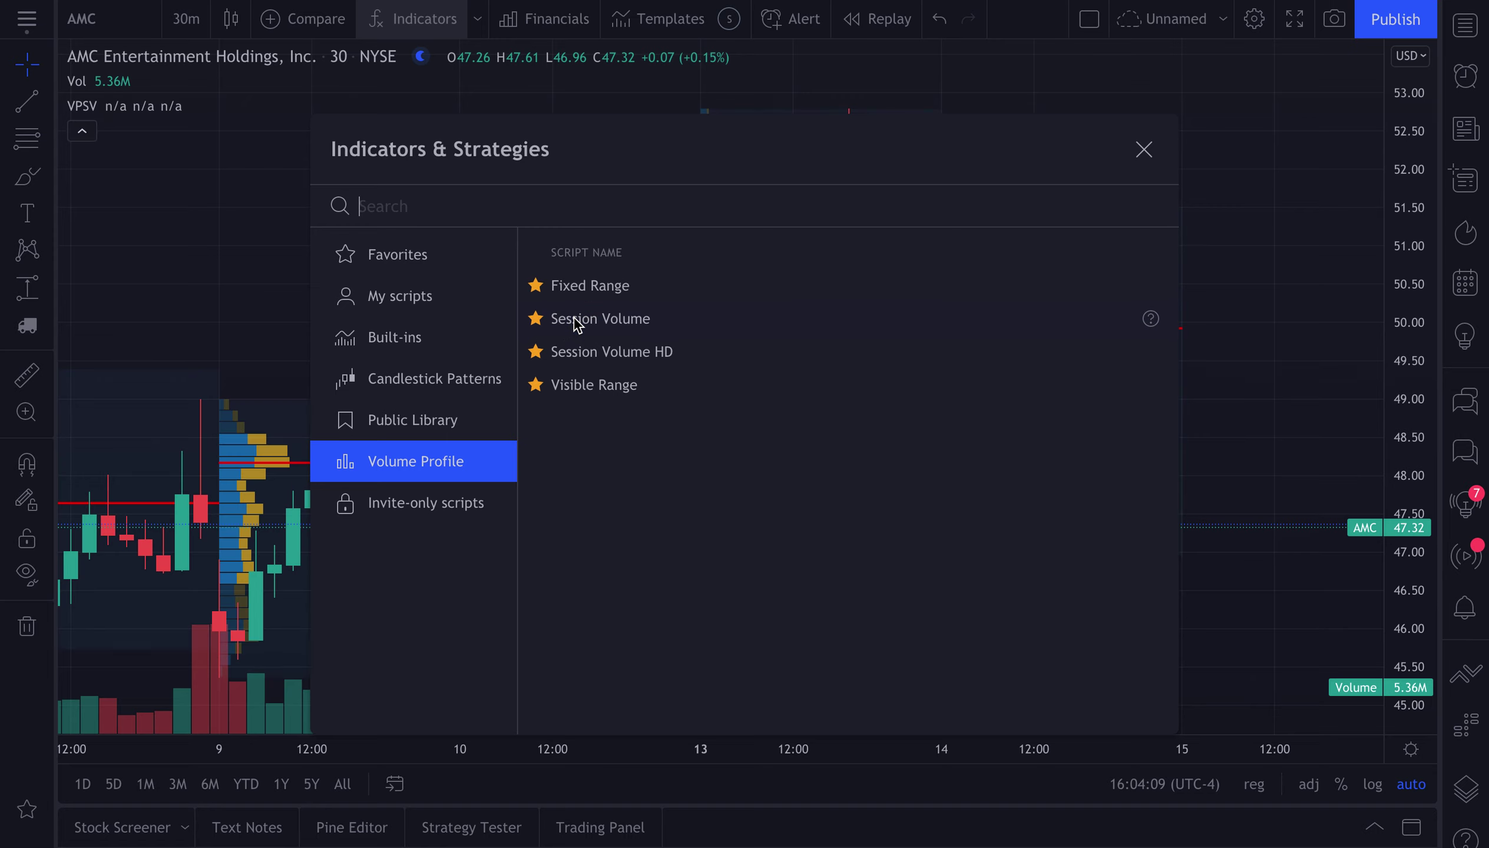
pyautogui.click(569, 353)
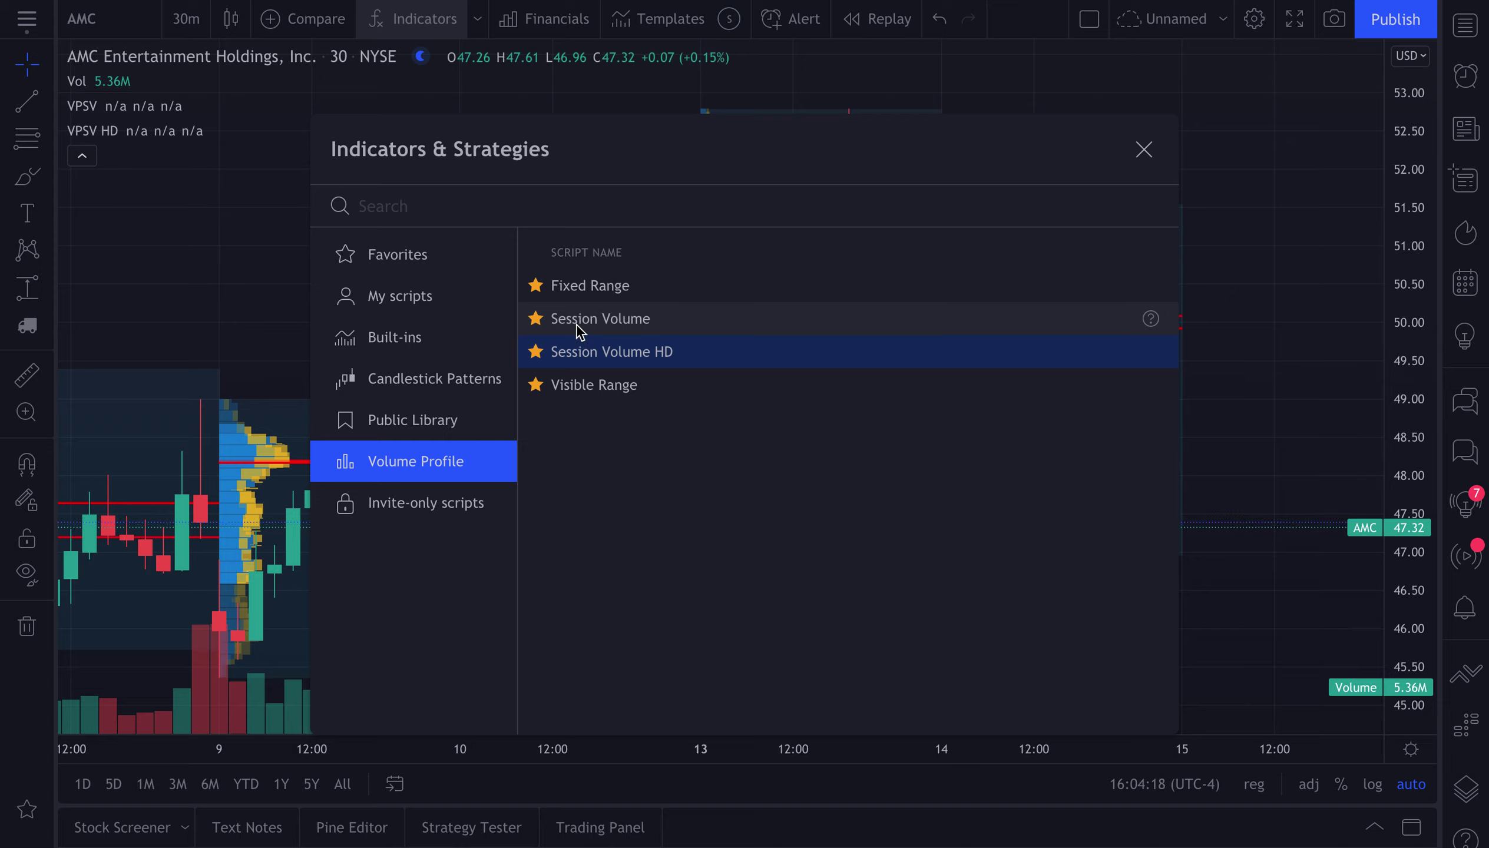
pyautogui.click(1142, 149)
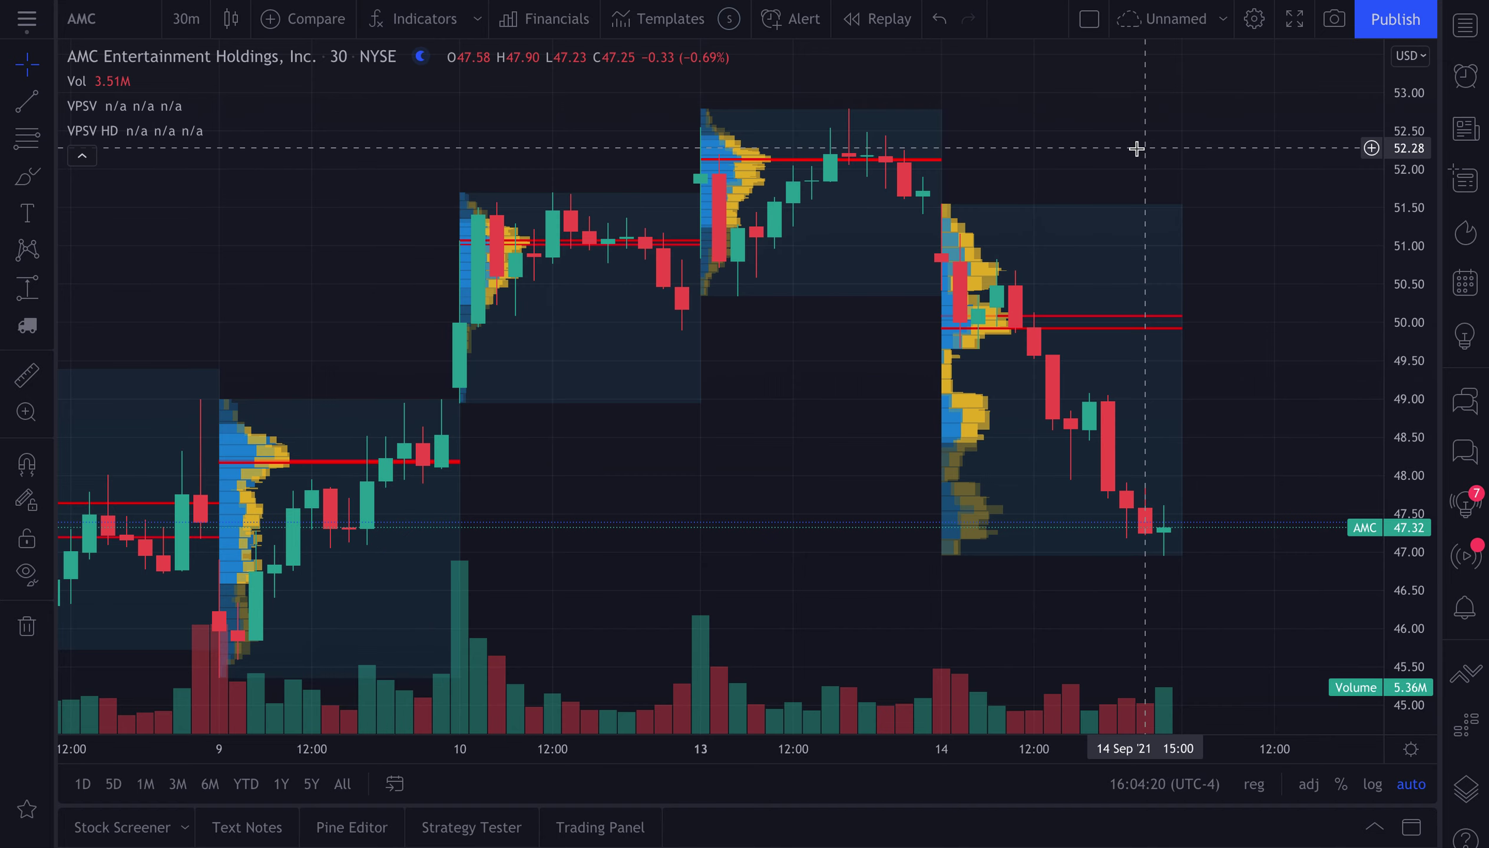
# - Hide the VPSV HD indicator so that only the standard session volume profile is drawn on the chart
pyautogui.scroll(3, 733, 375)
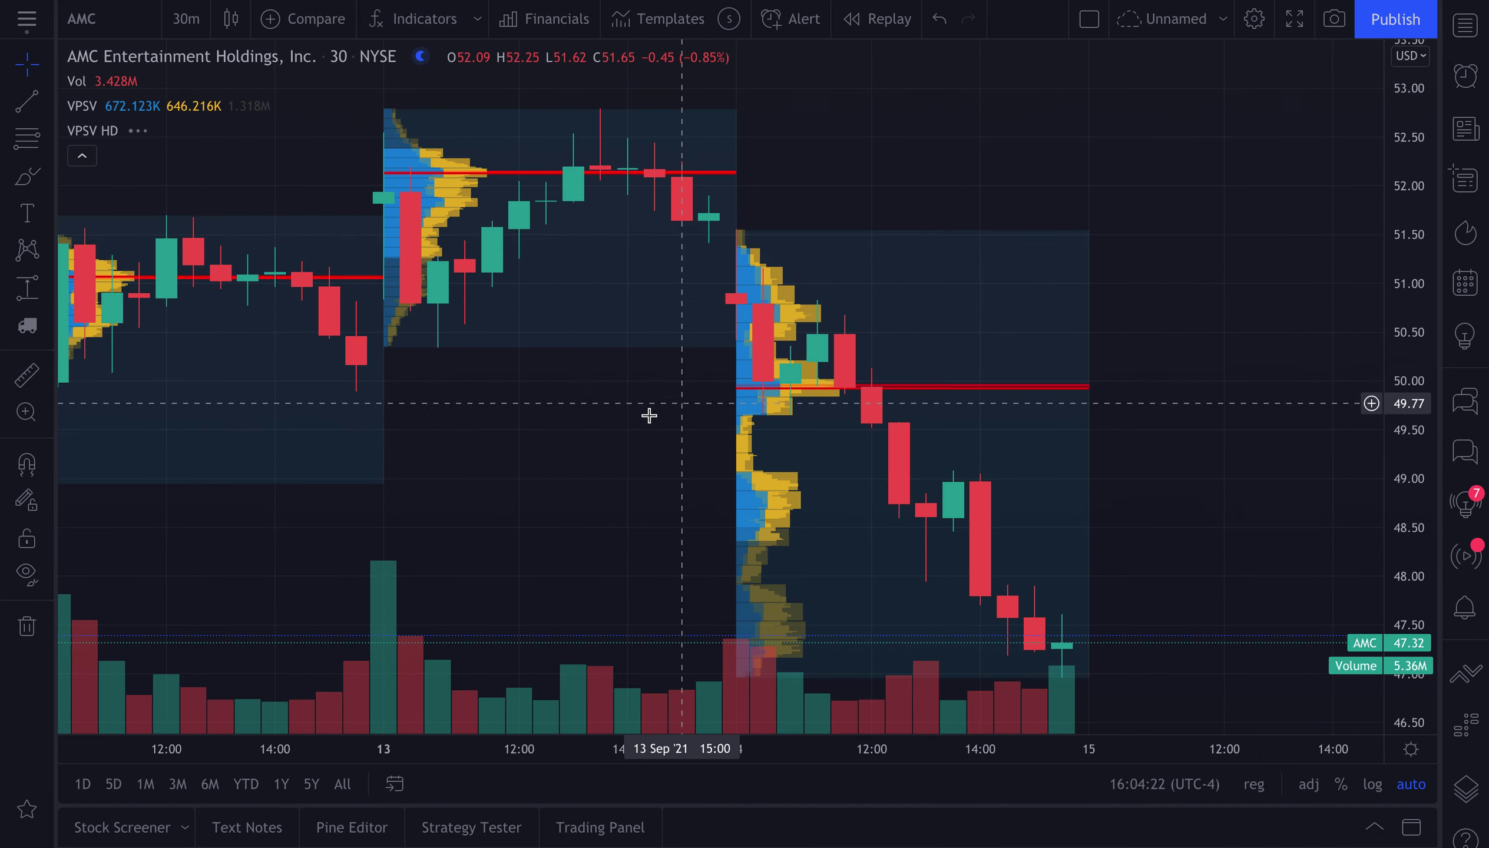
pyautogui.moveTo(560, 438); pyautogui.dragTo(525, 440)
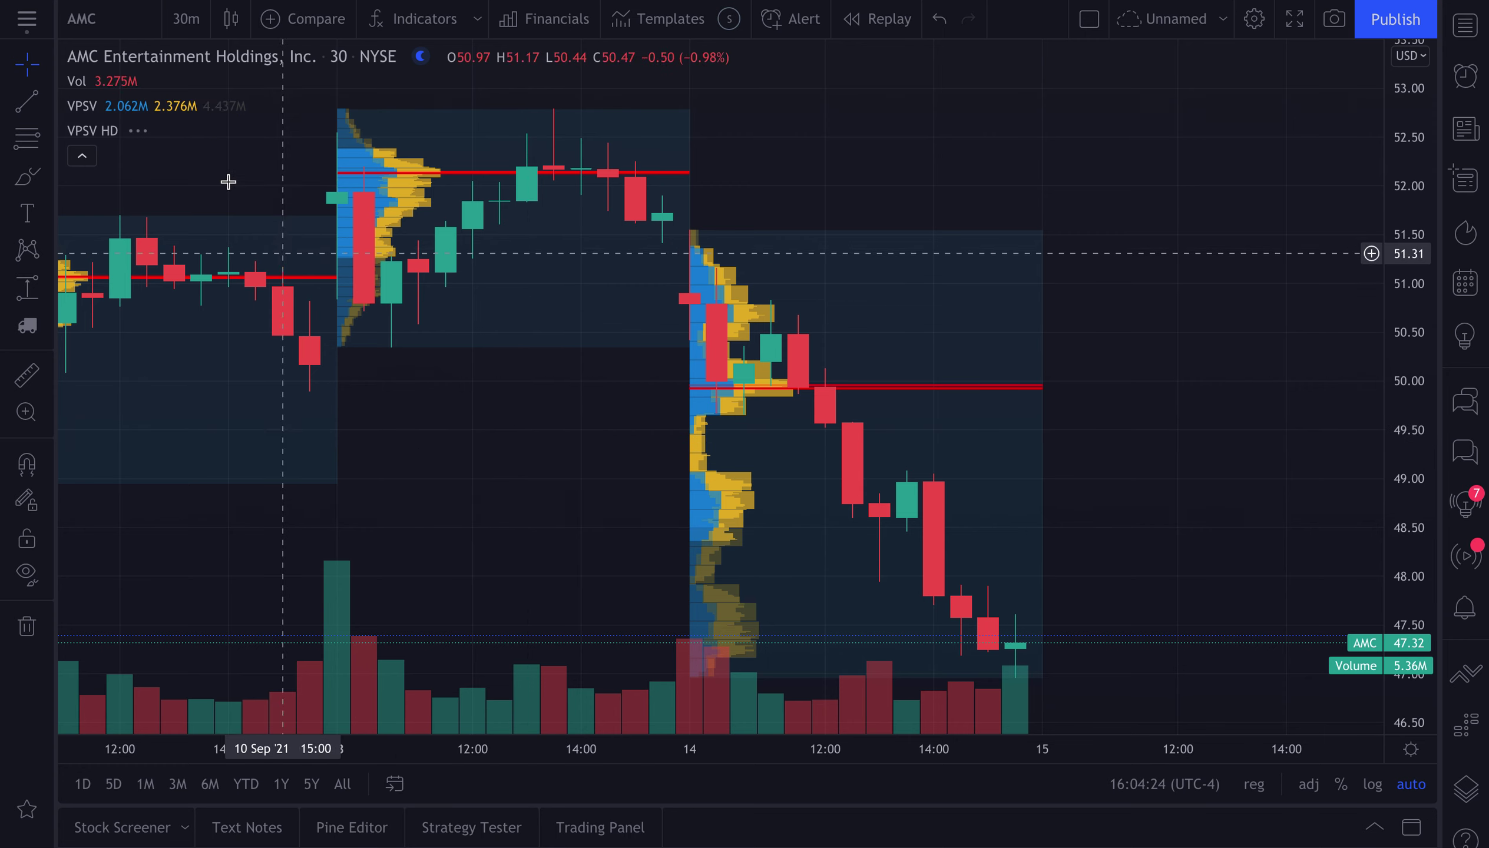
pyautogui.moveTo(104, 137)
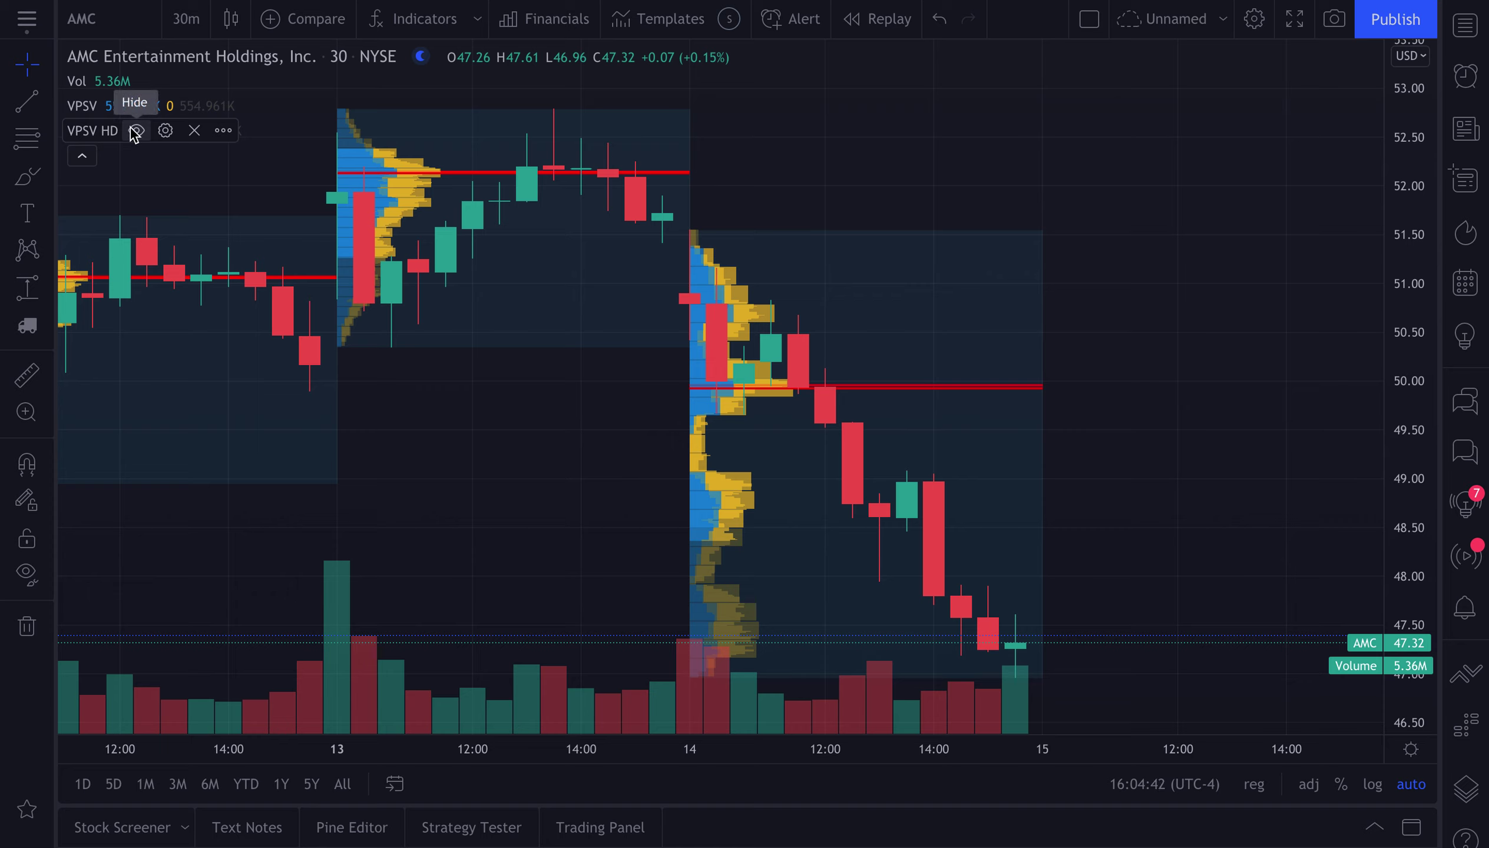
pyautogui.click(136, 132)
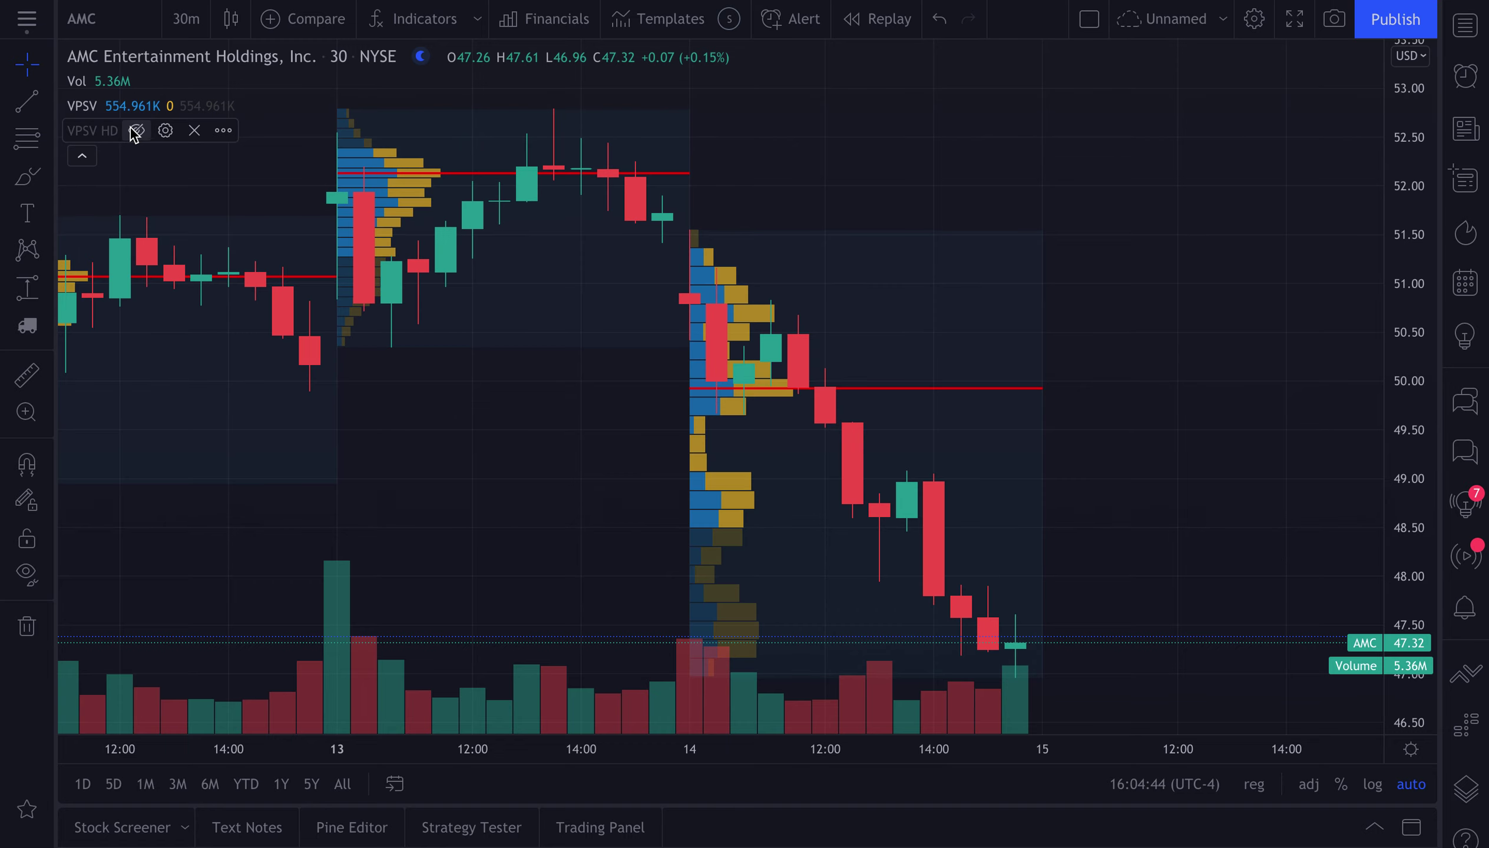
pyautogui.scroll(2, 1007, 283)
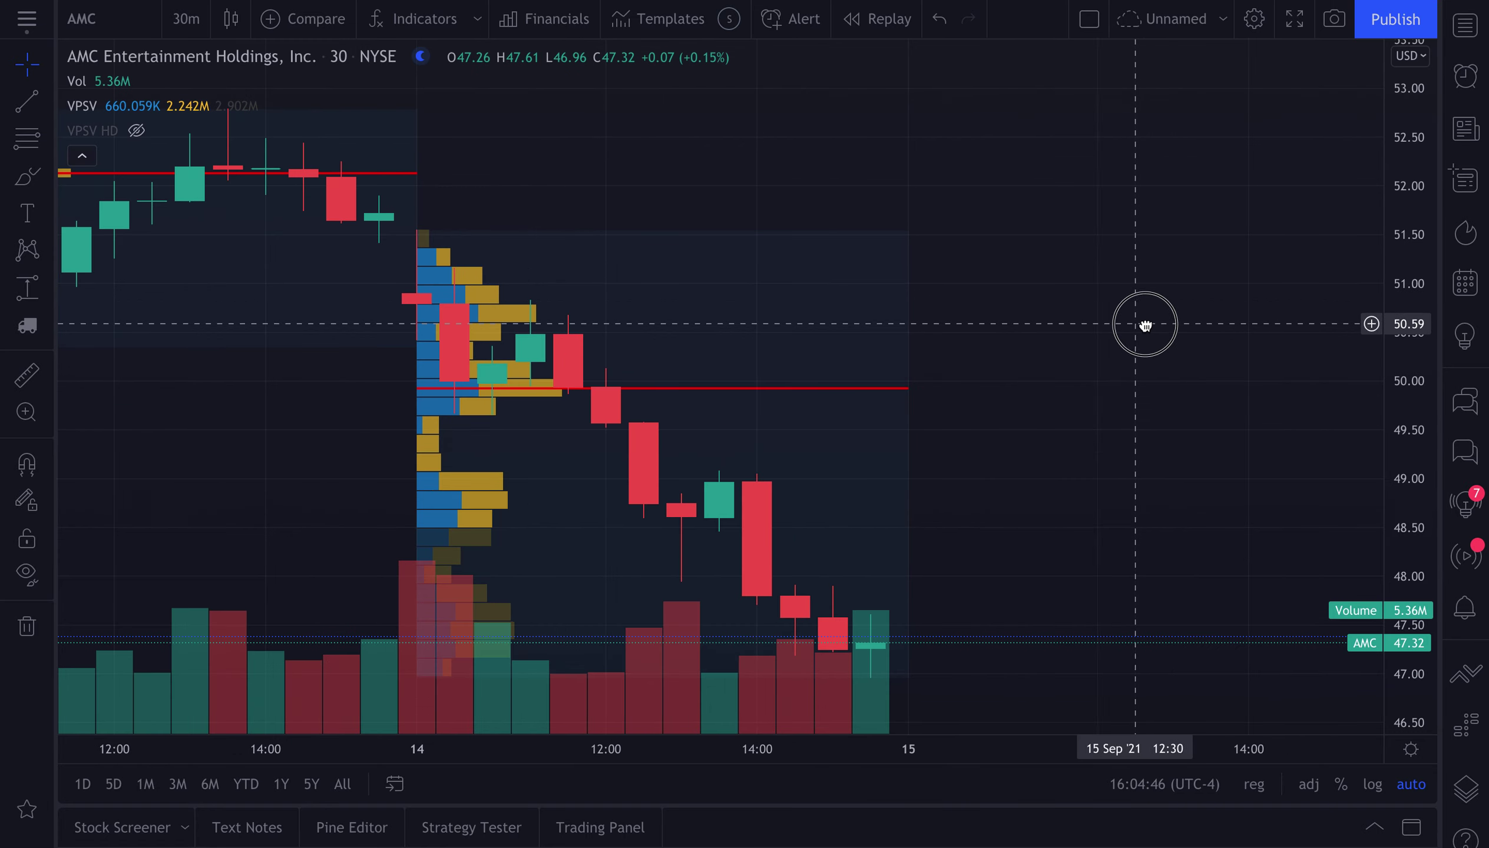
pyautogui.scroll(-4, 1143, 325)
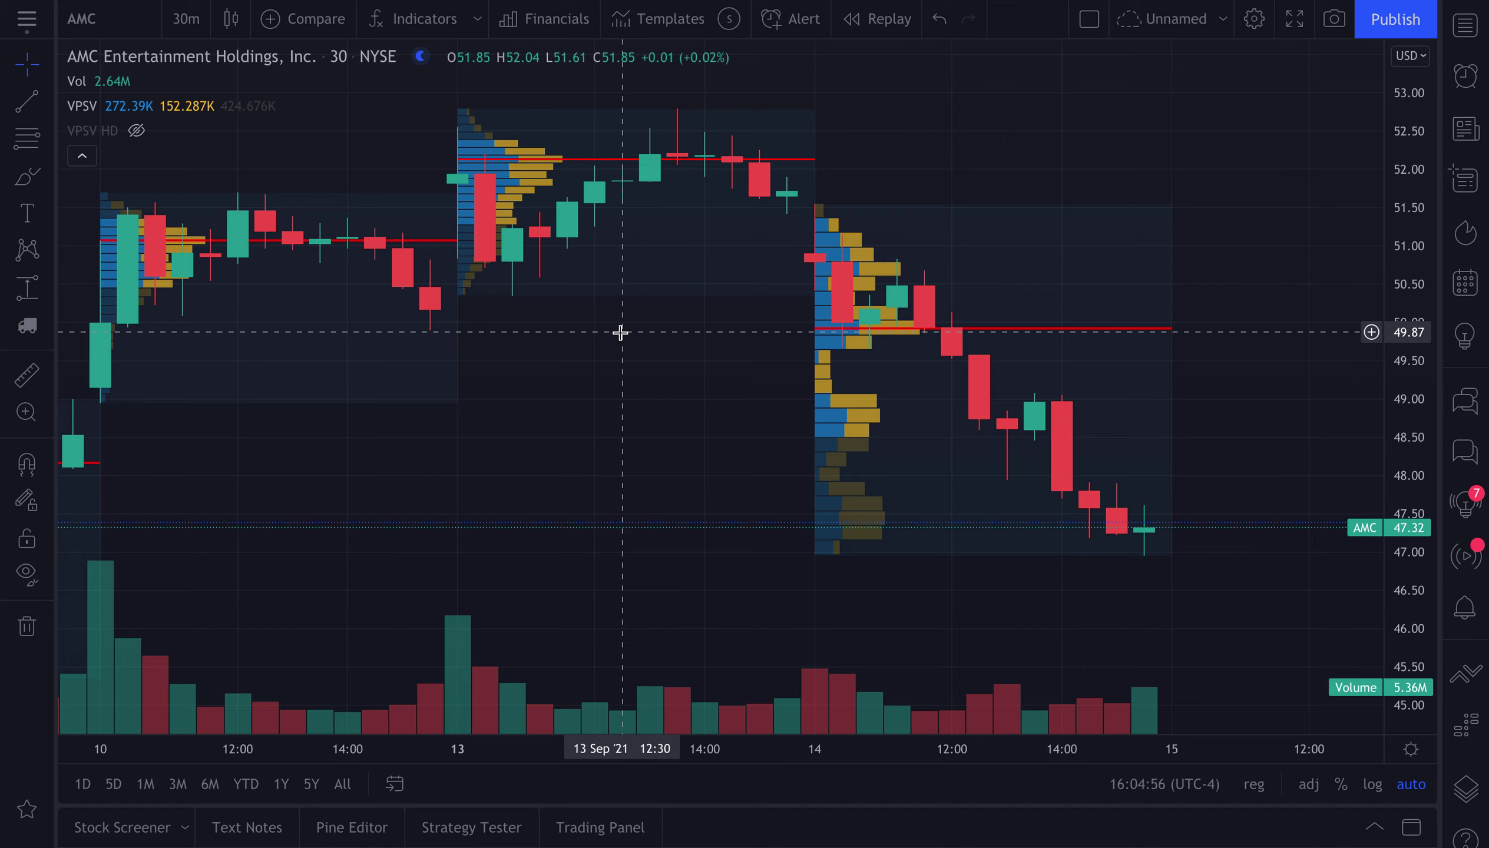
# - Switch the AMC chart to the 1-minute interval and view the full 14 September session profile
pyautogui.click(188, 18)
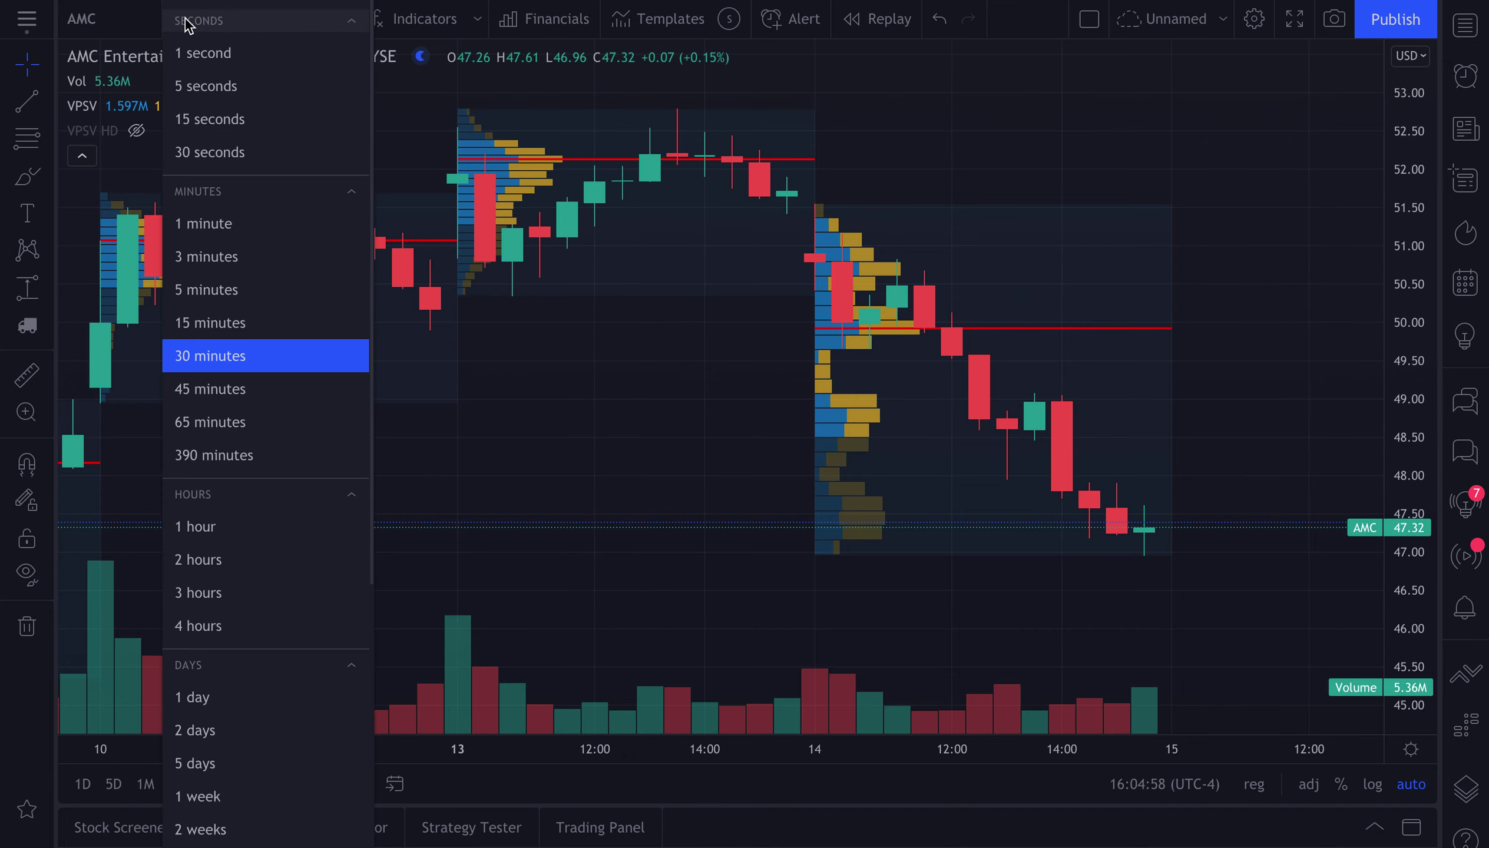
pyautogui.click(207, 223)
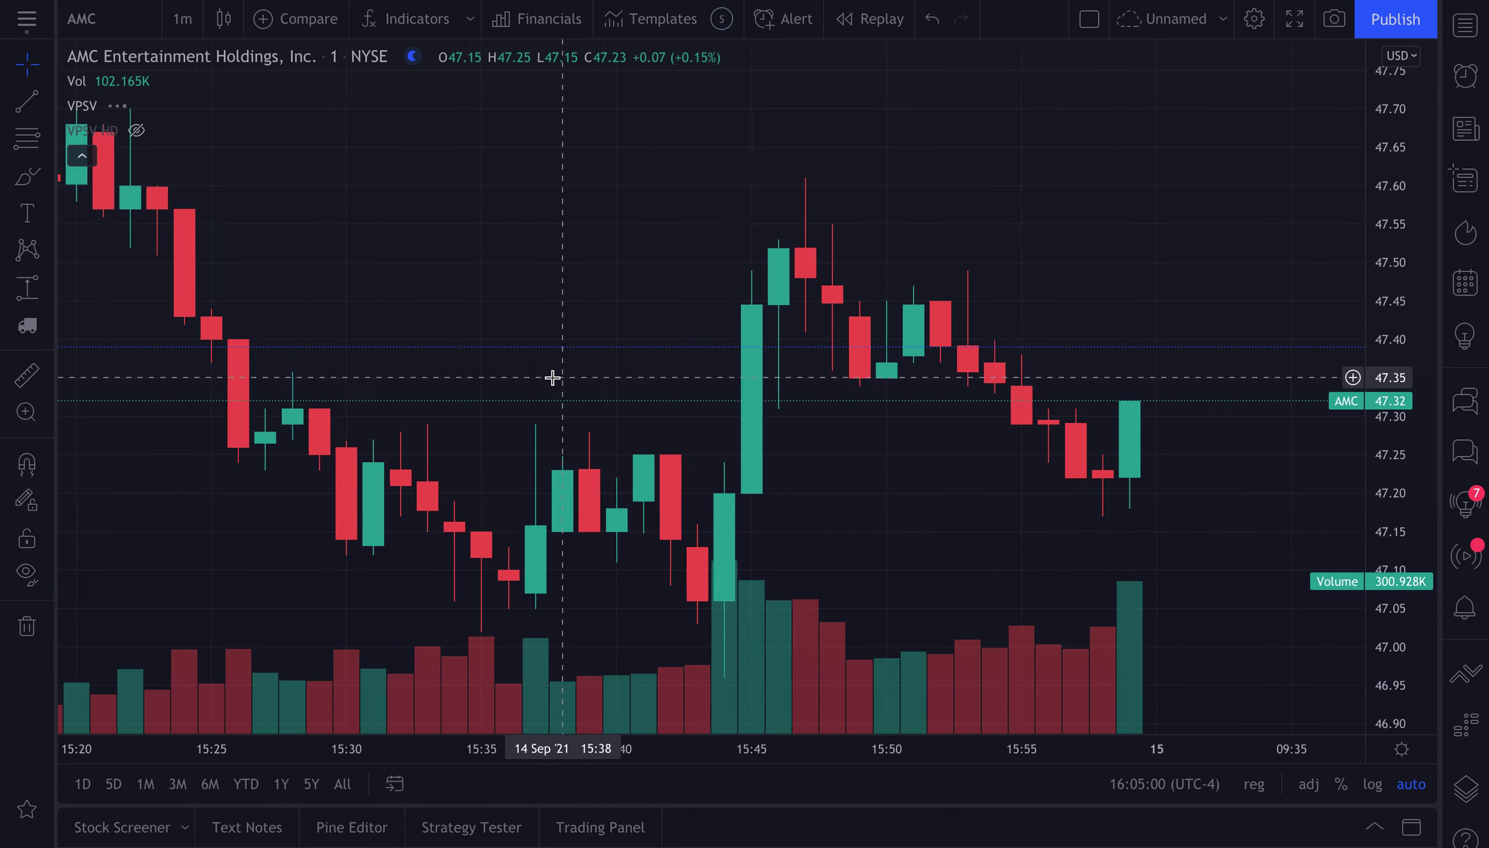
pyautogui.scroll(-10, 734, 425)
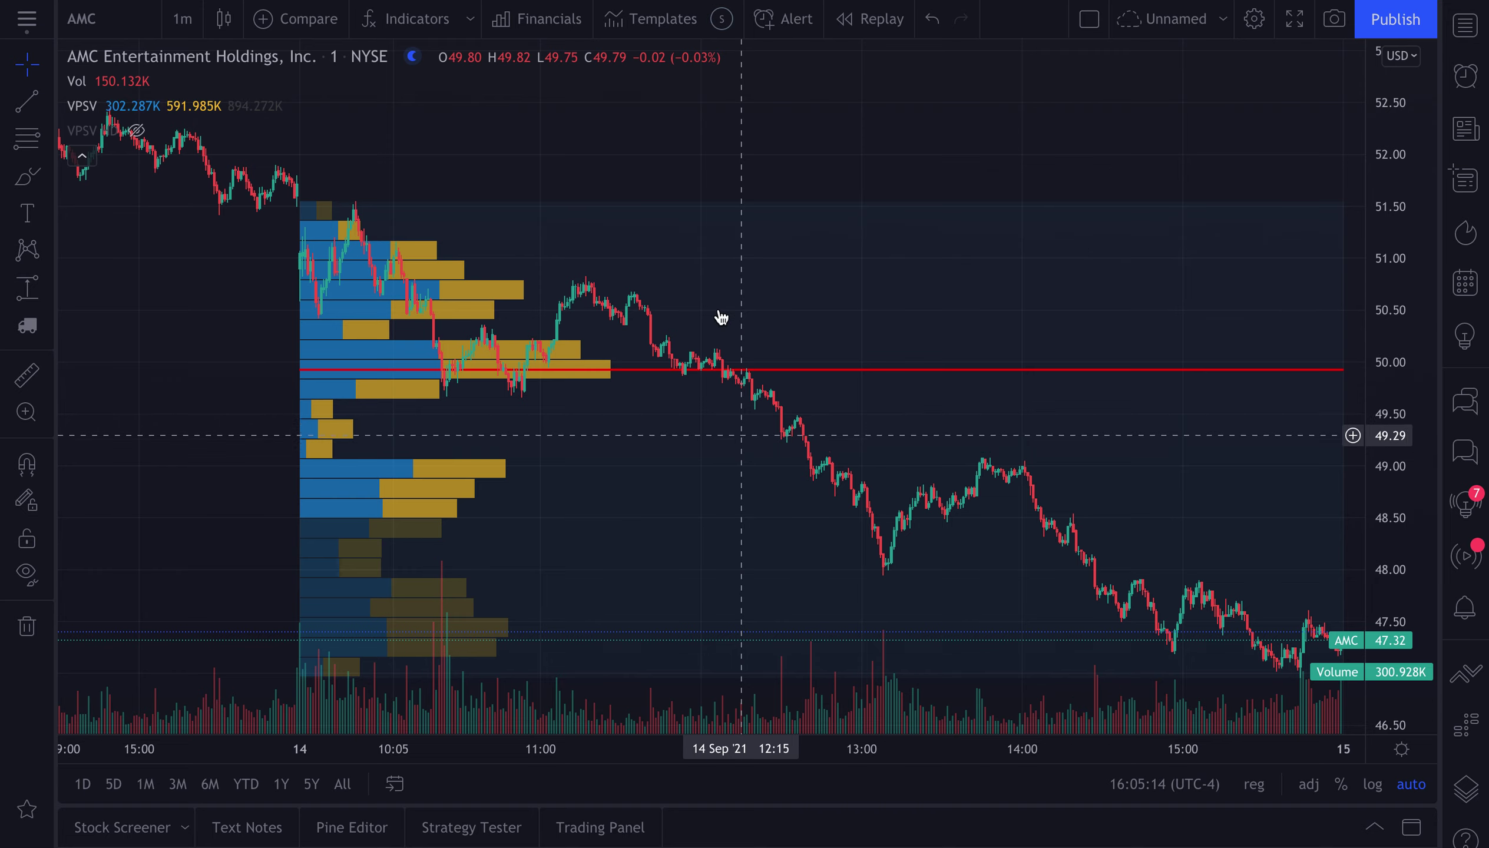
# - Return the chart to the 30-minute interval and view the 13 and 14 September session profiles
pyautogui.click(186, 24)
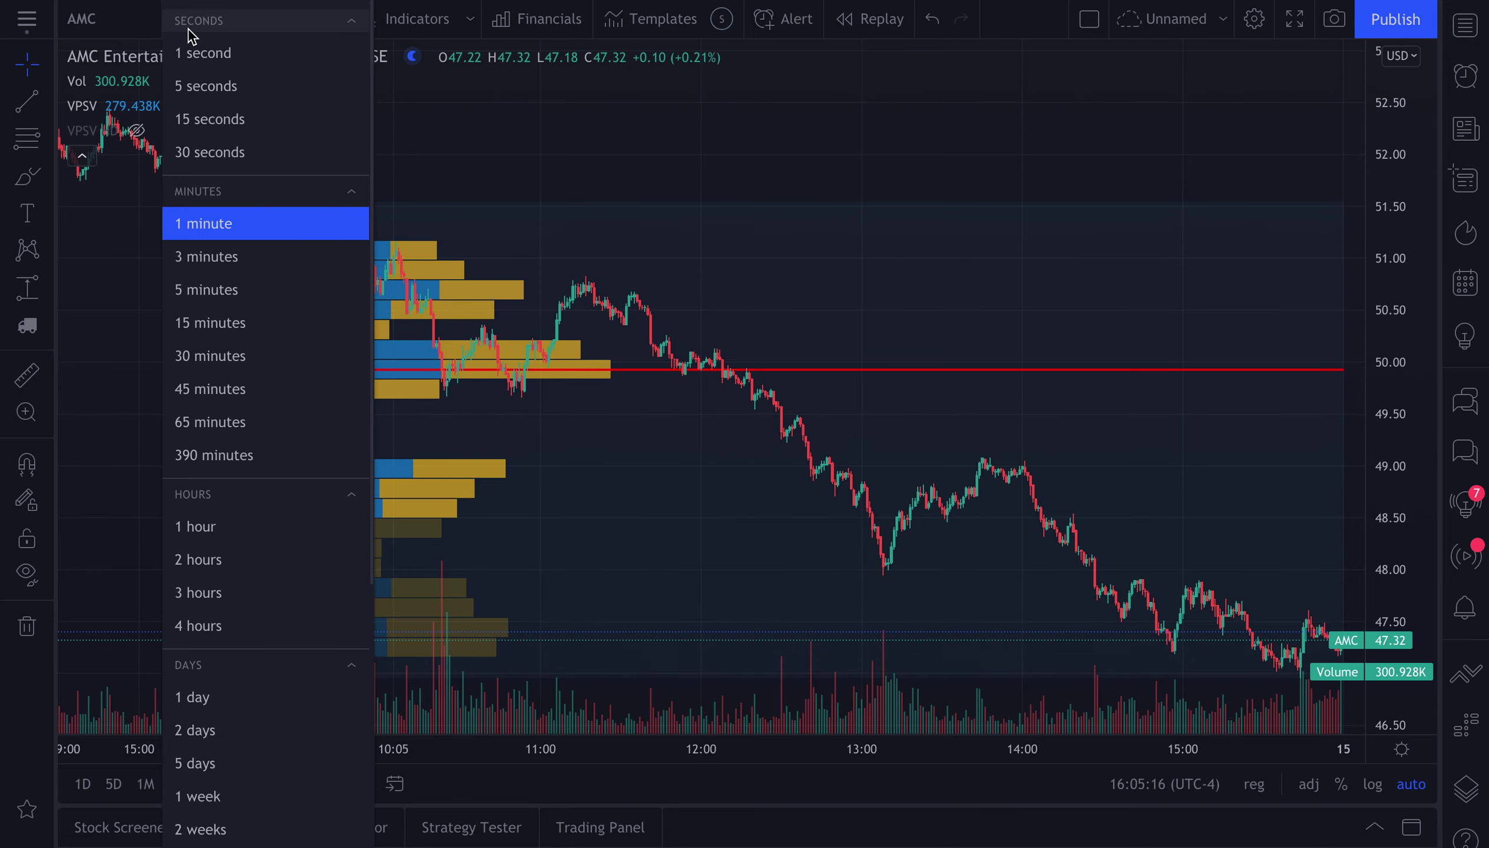
pyautogui.click(239, 357)
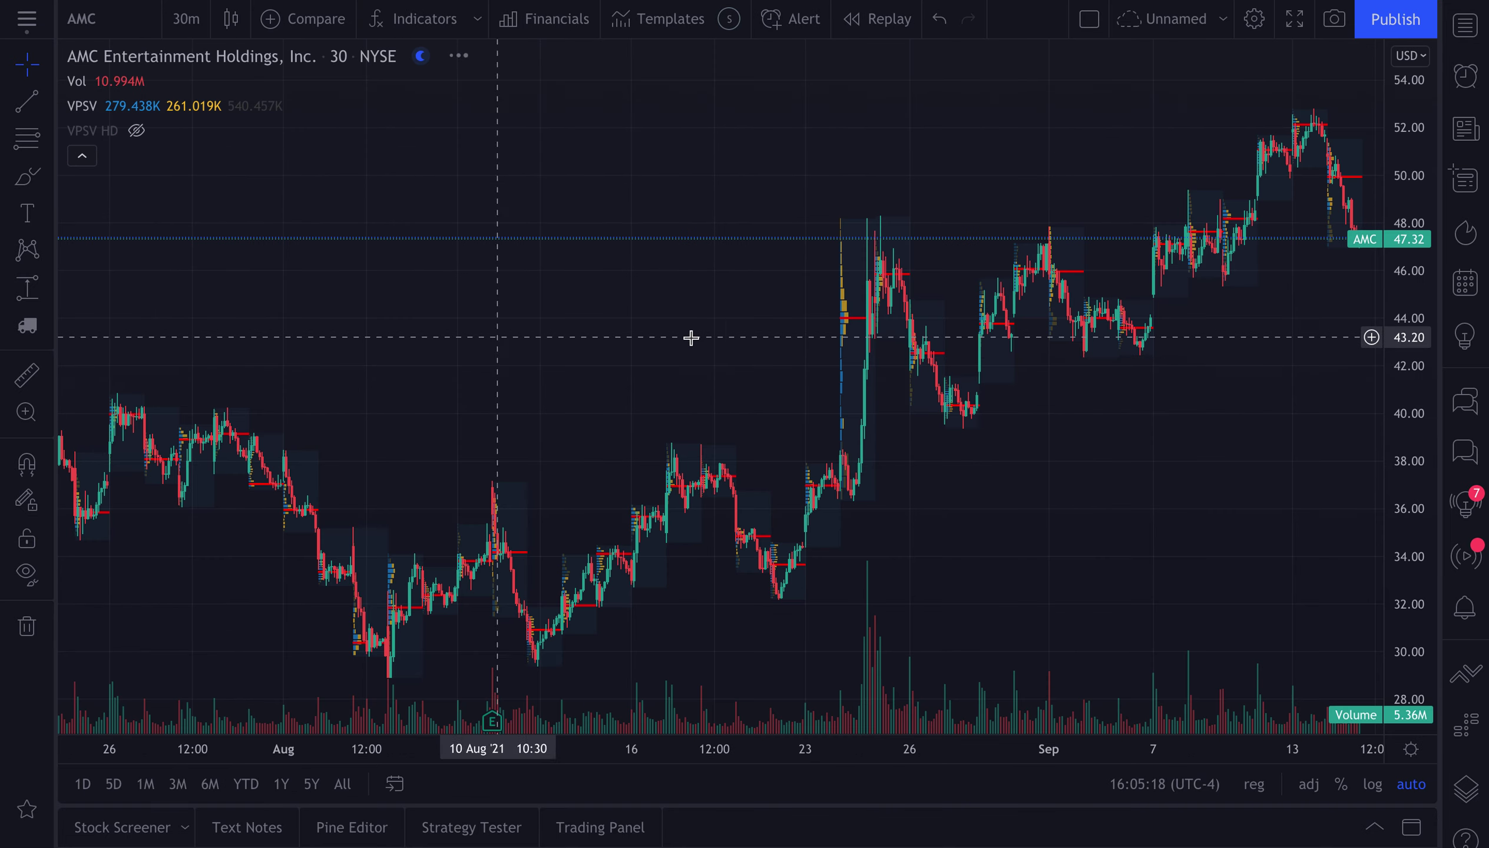
pyautogui.scroll(10, 691, 337)
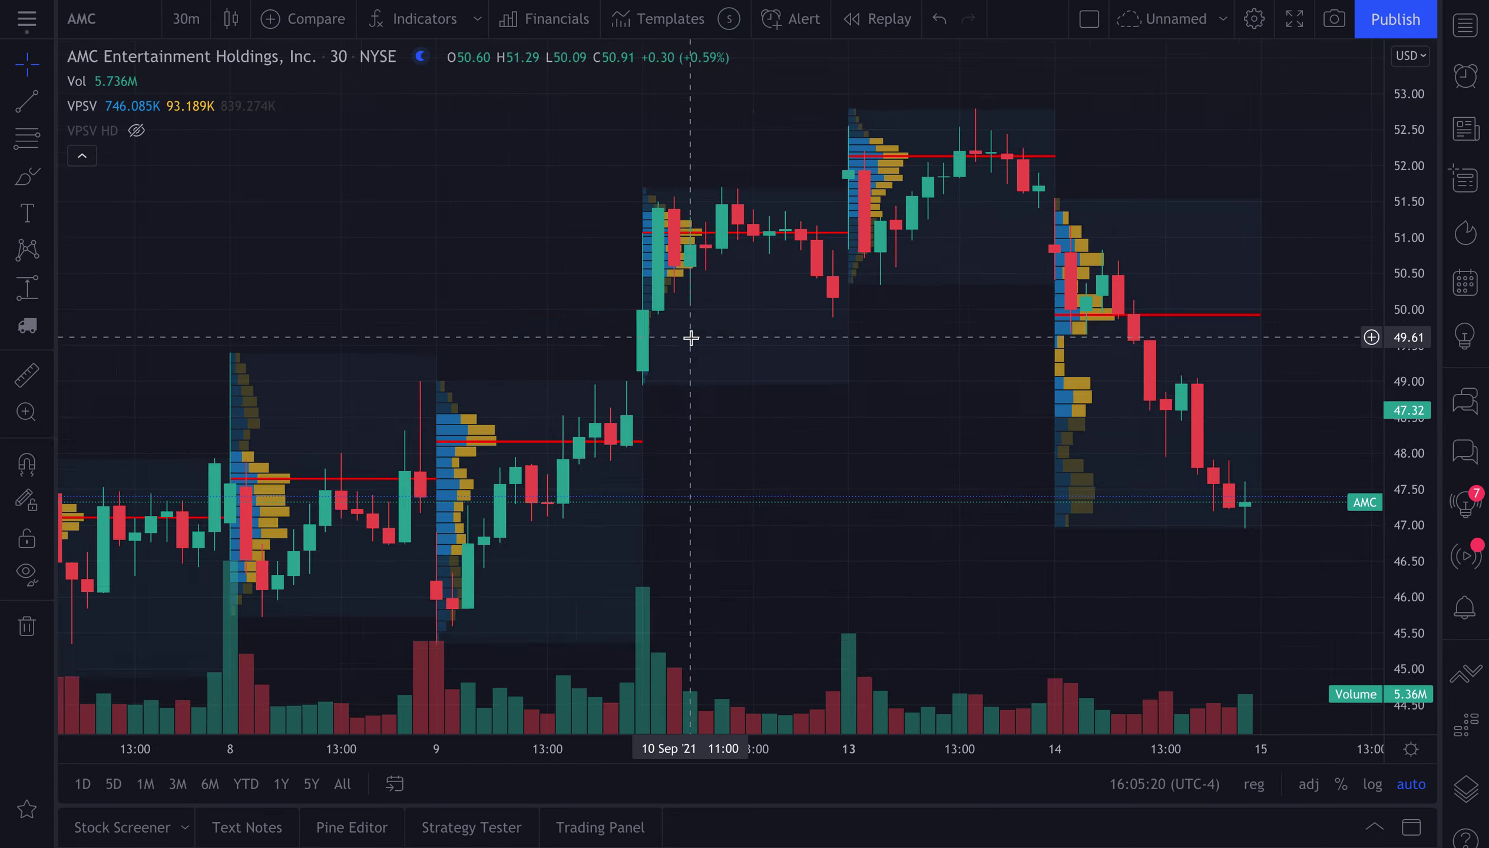
pyautogui.scroll(6, 691, 337)
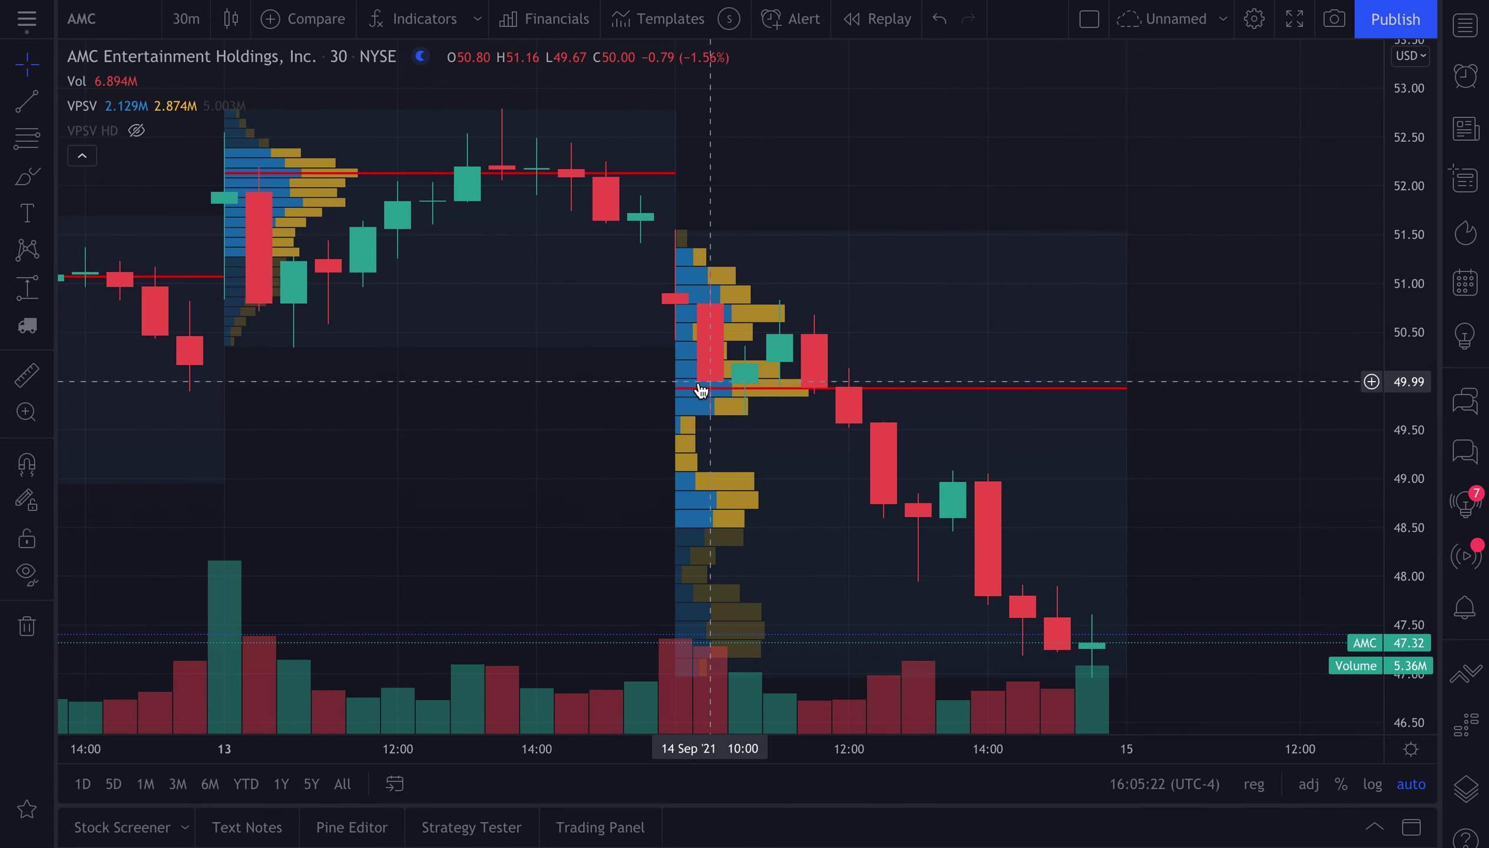
pyautogui.moveTo(1208, 455); pyautogui.dragTo(1241, 455)
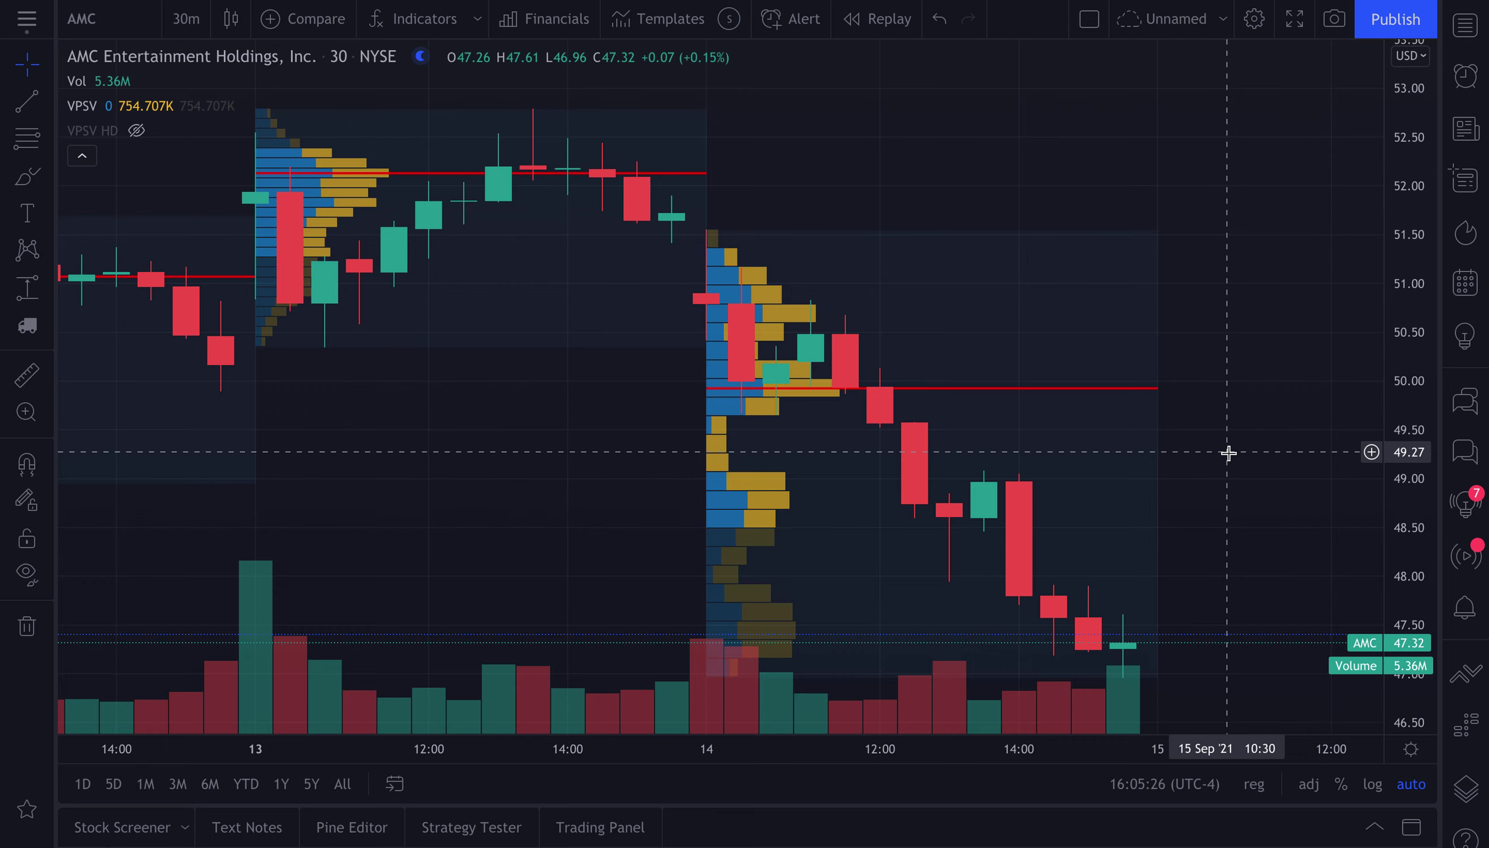
pyautogui.scroll(2, 1228, 453)
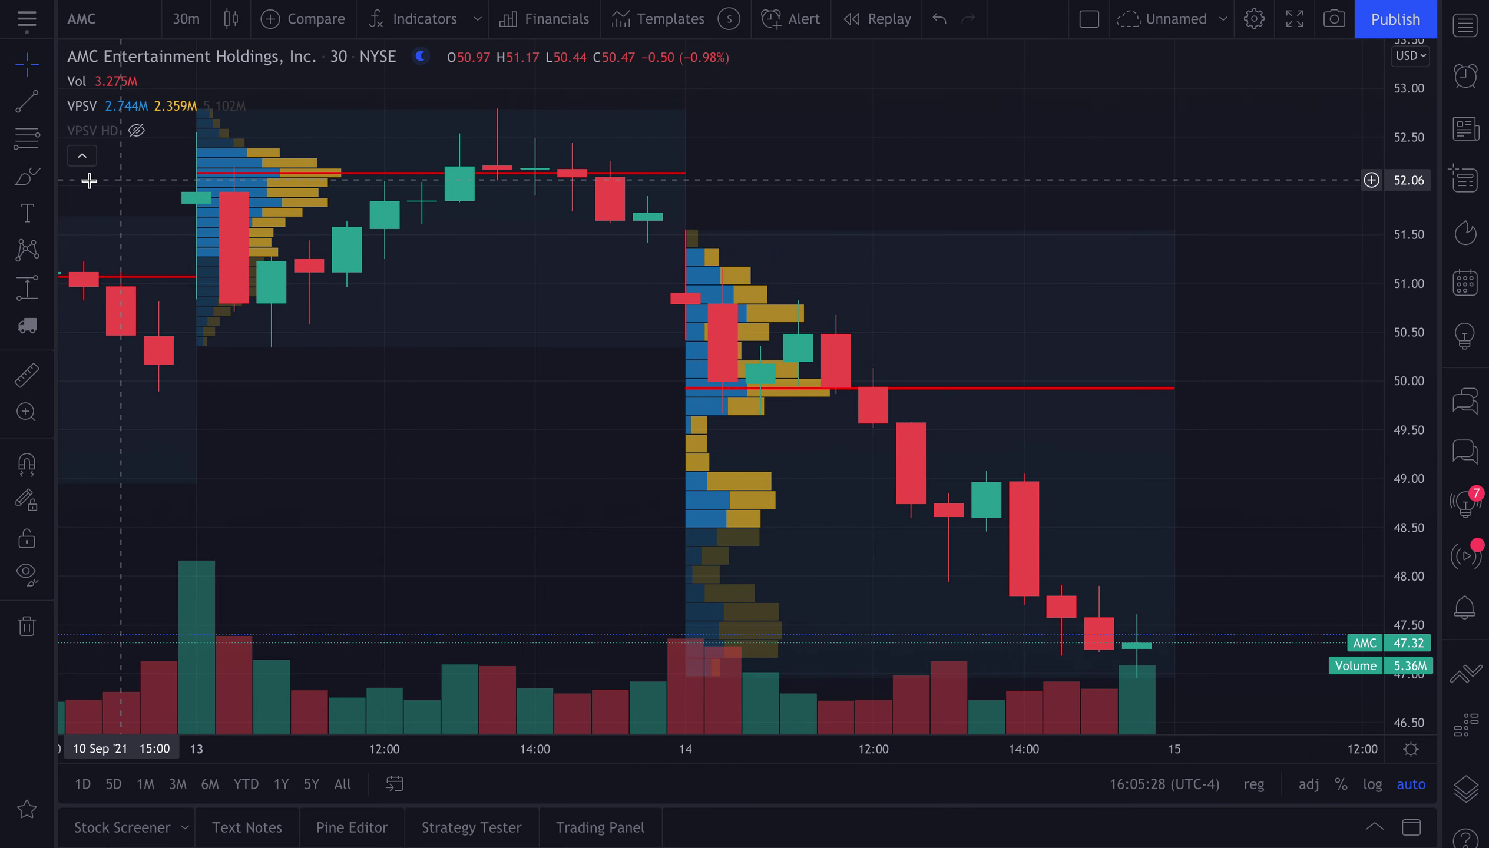
# - Circle the 14 September session with a freehand brush stroke, and undo the stroke
pyautogui.click(26, 176)
pyautogui.moveTo(907, 189)
pyautogui.mouseDown()
pyautogui.moveTo(707, 243)
pyautogui.moveTo(648, 417)
pyautogui.moveTo(669, 634)
pyautogui.moveTo(1077, 651)
pyautogui.moveTo(1166, 365)
pyautogui.moveTo(906, 209)
pyautogui.mouseUp()
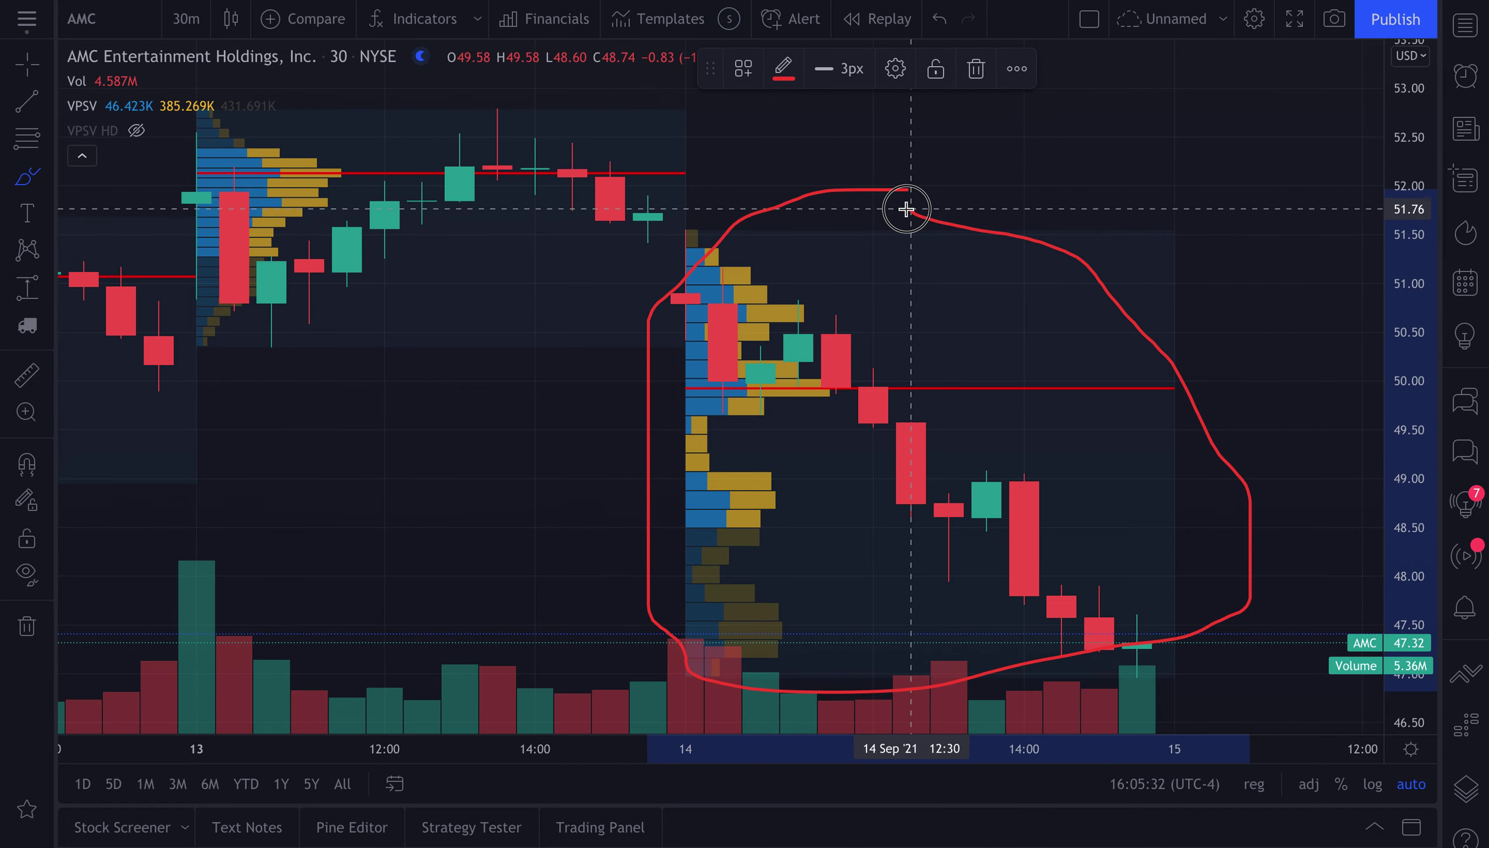
pyautogui.hotkey('ctrl', 'z')
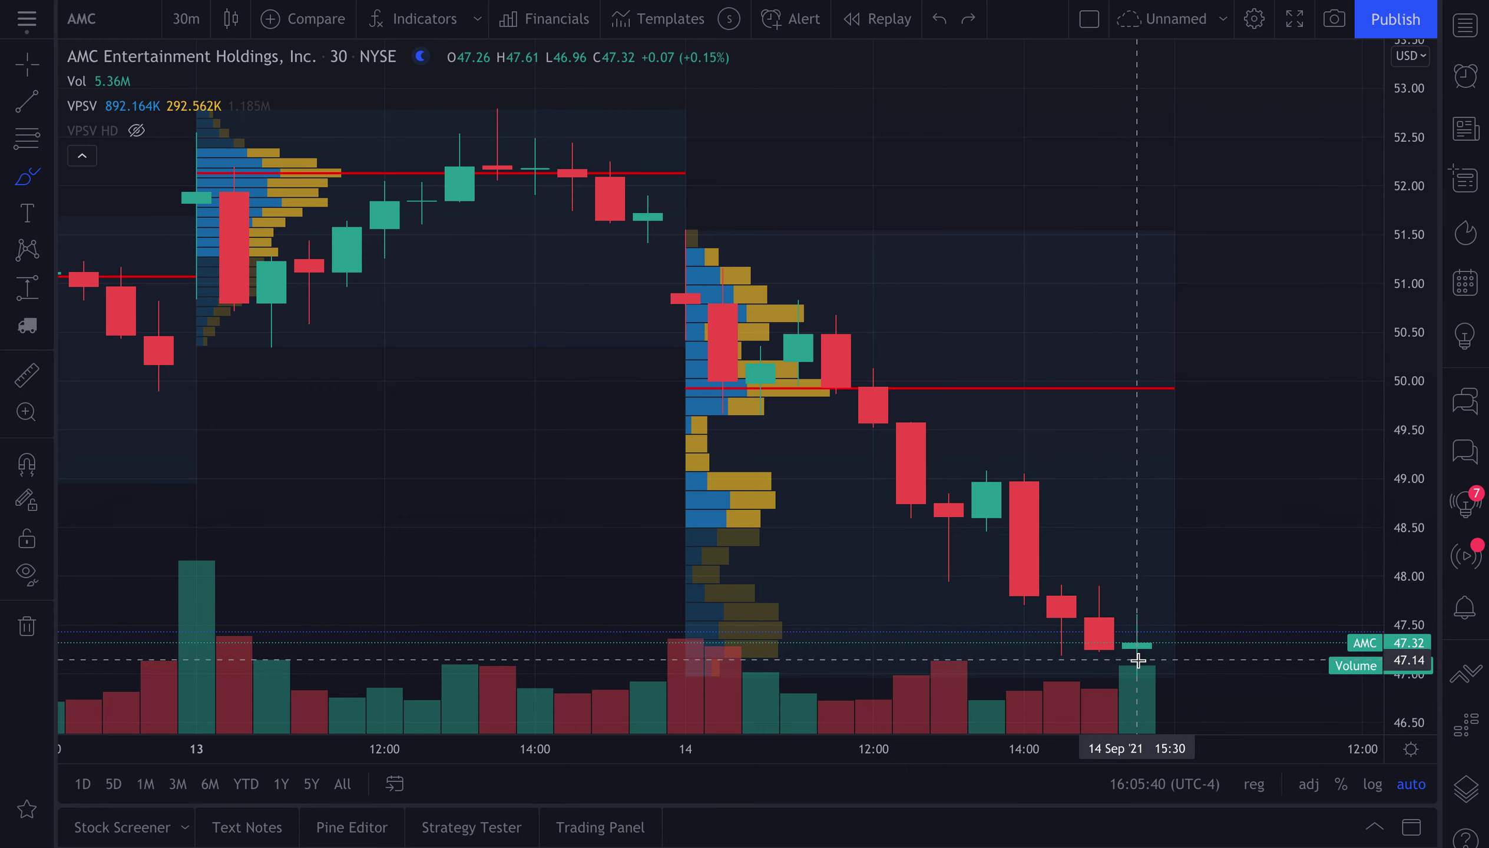
# - Change the chart interval to 15 minutes and view the 14 September session profile
pyautogui.click(183, 24)
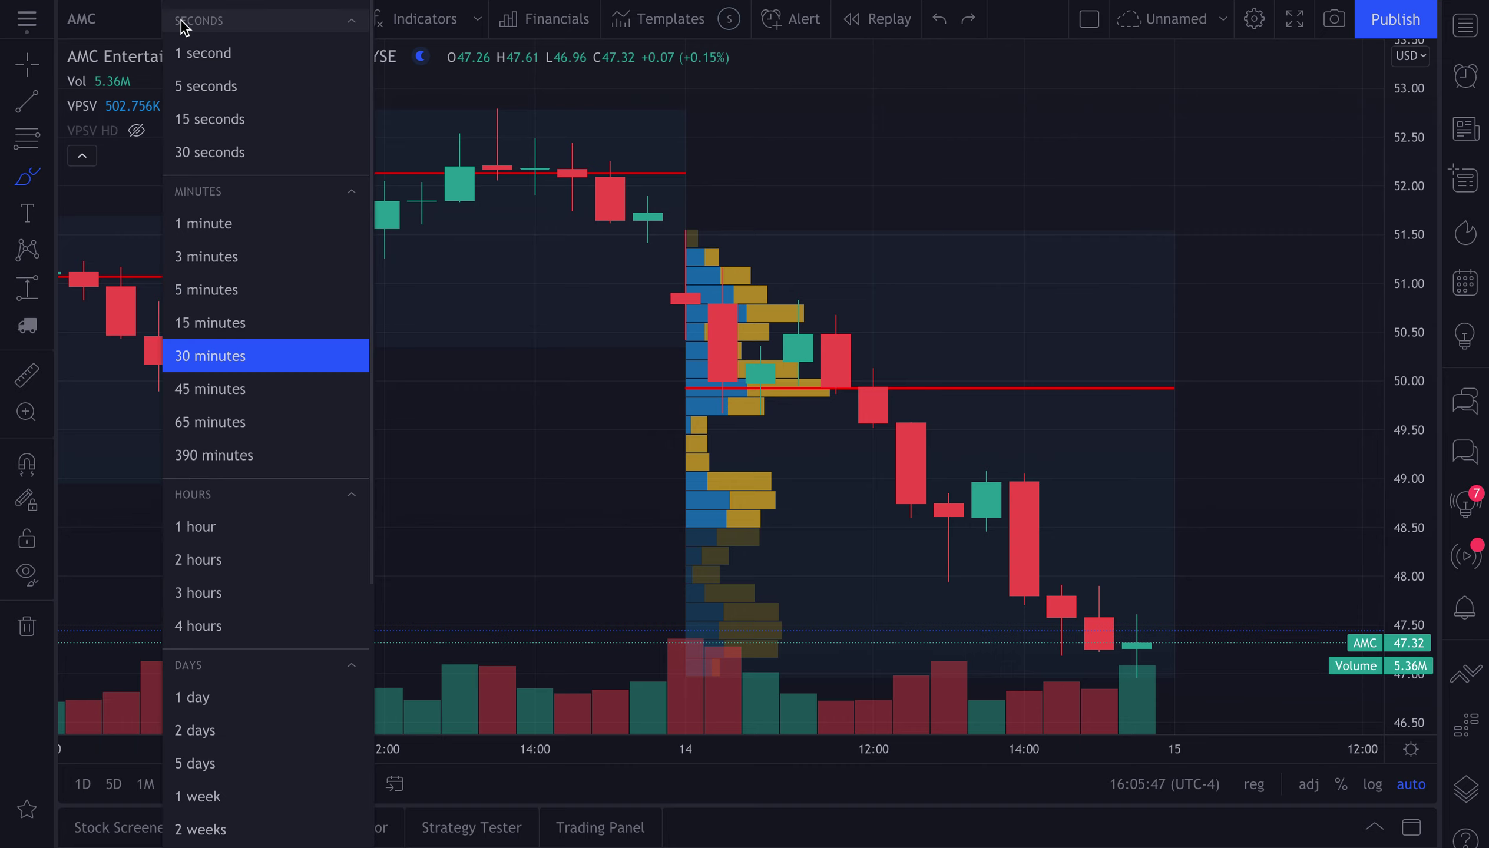
pyautogui.click(236, 323)
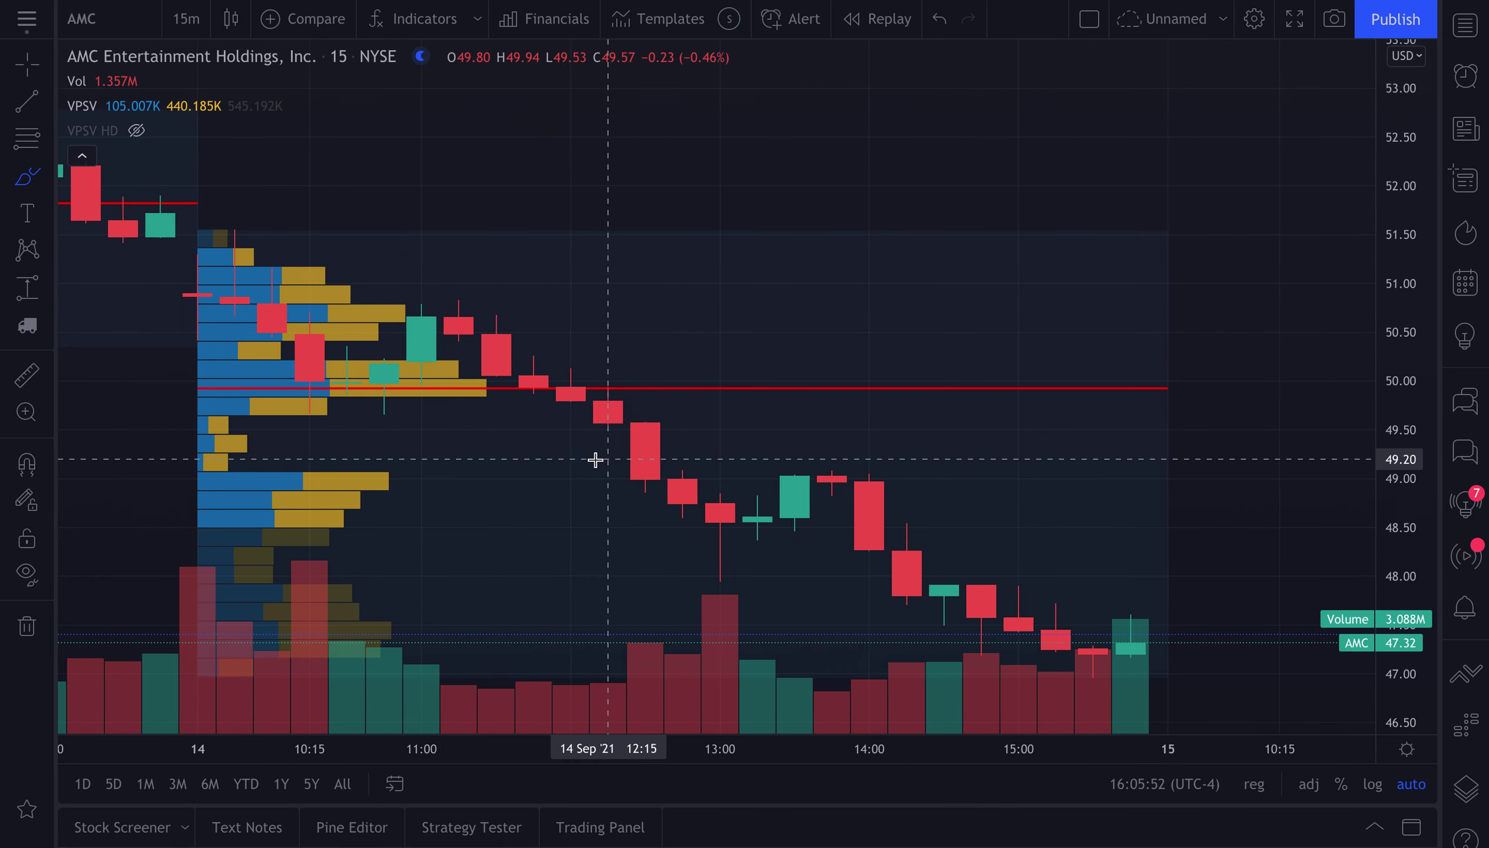
pyautogui.scroll(-3, 595, 460)
pyautogui.scroll(-2, 595, 459)
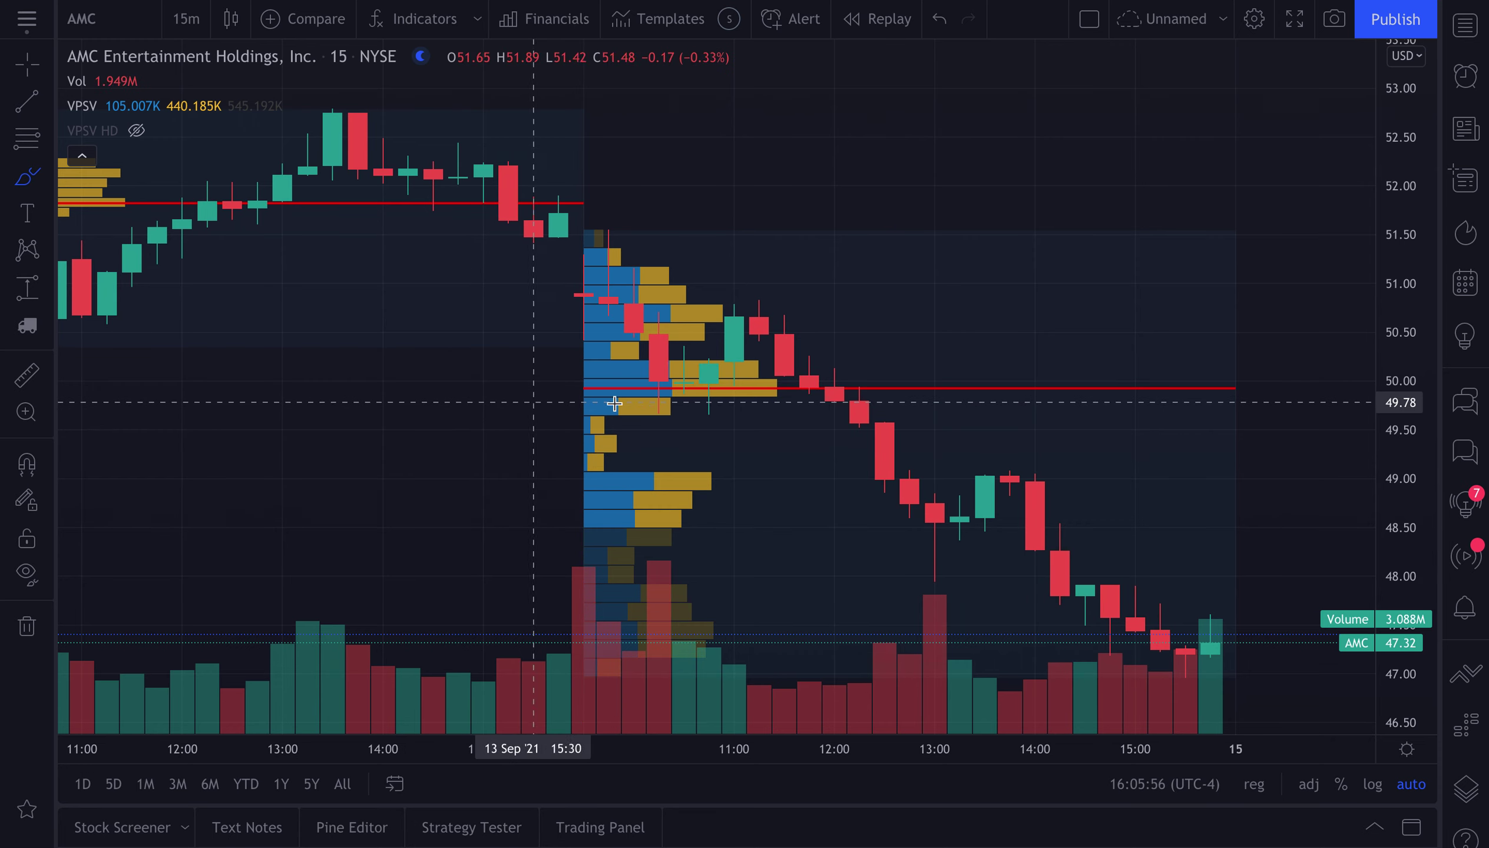
pyautogui.scroll(2, 864, 492)
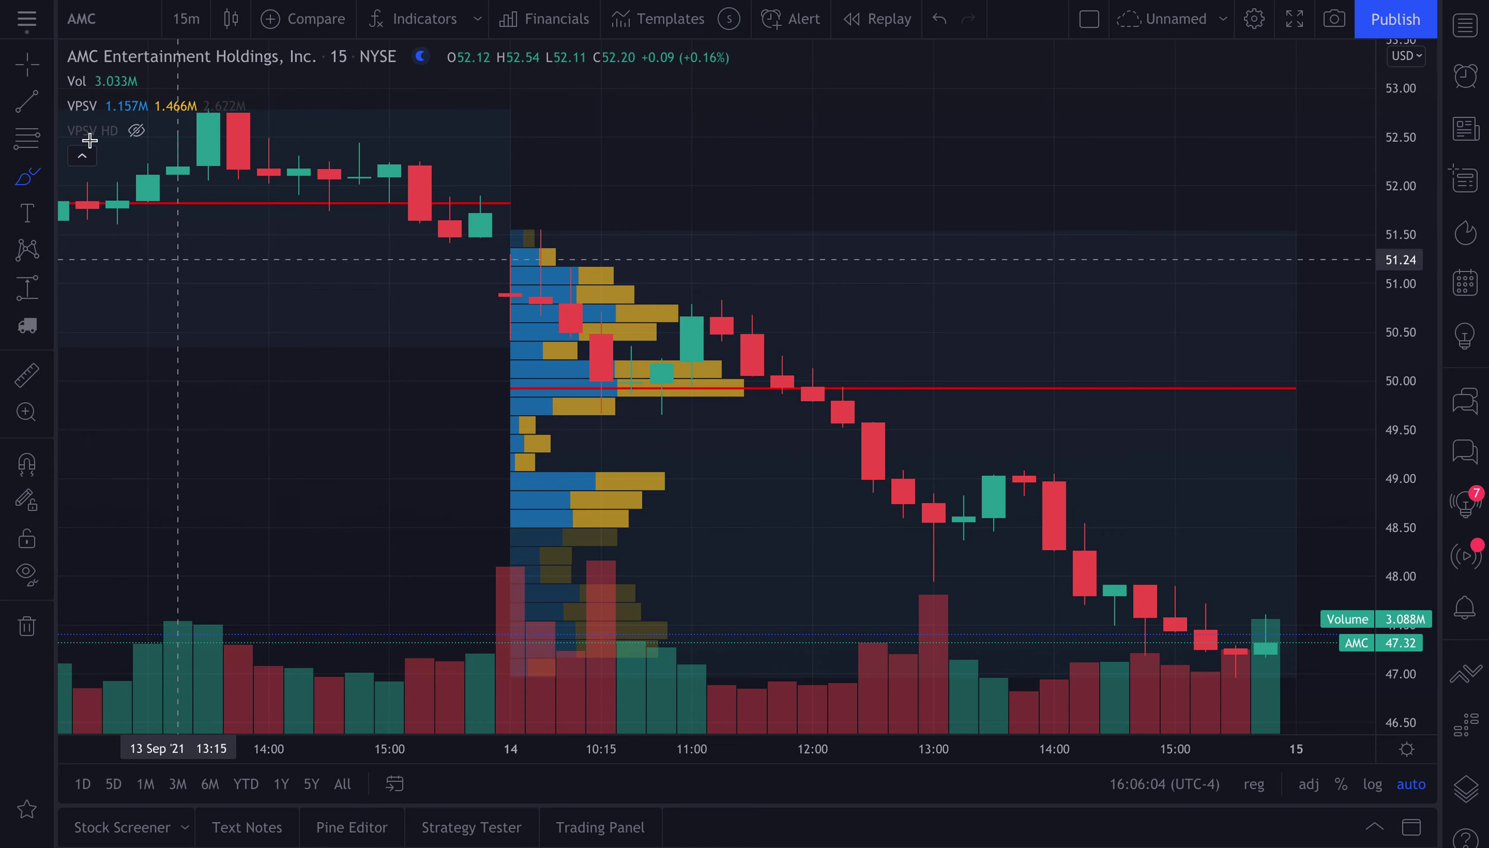
# - Return to the cross cursor and compress the price scale to a range of about 43 to 54
pyautogui.click(27, 65)
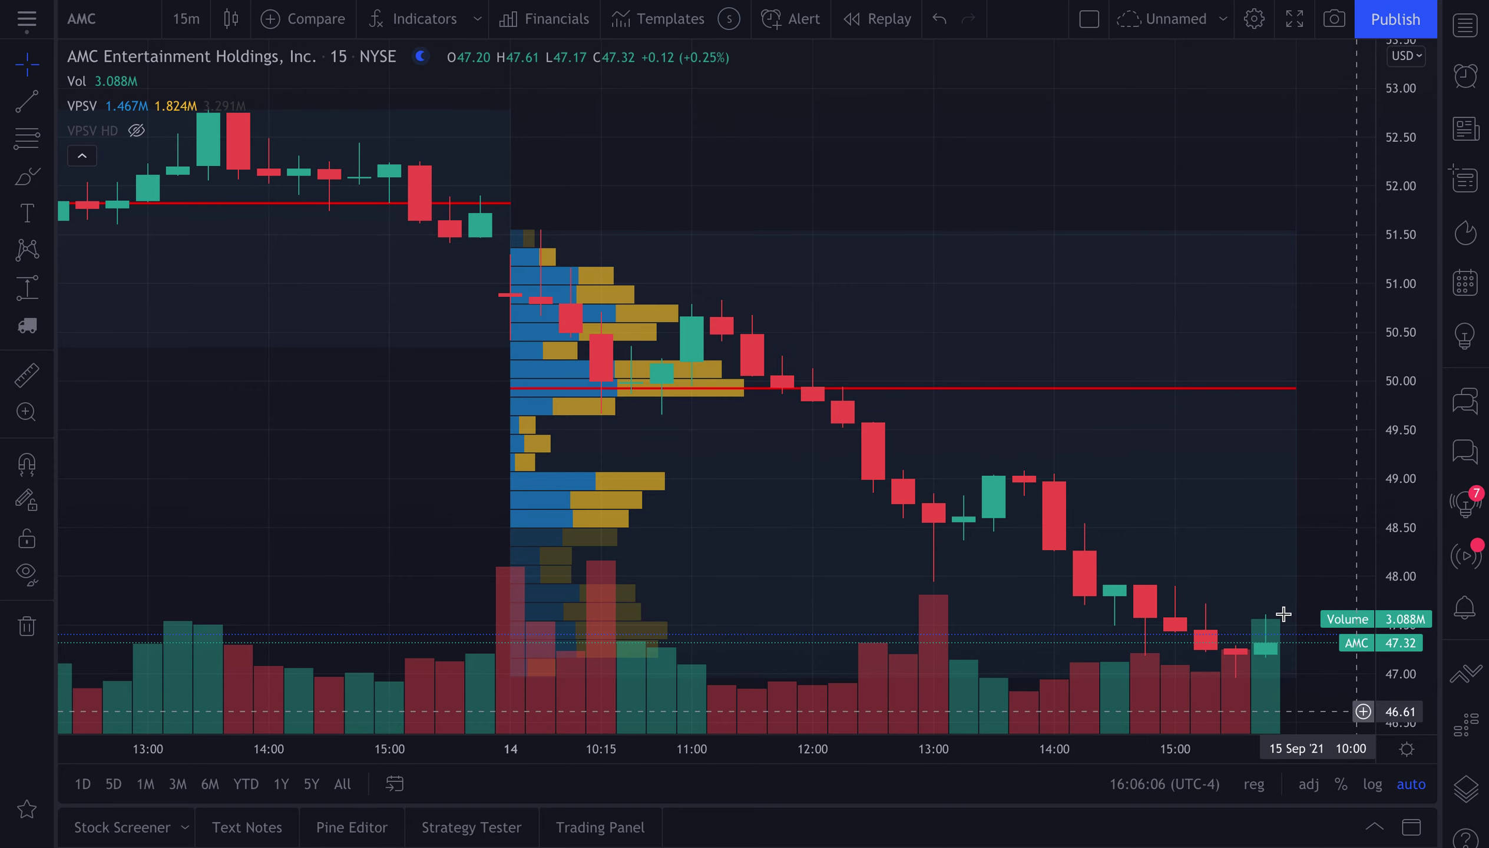
pyautogui.moveTo(1309, 313); pyautogui.dragTo(1316, 245)
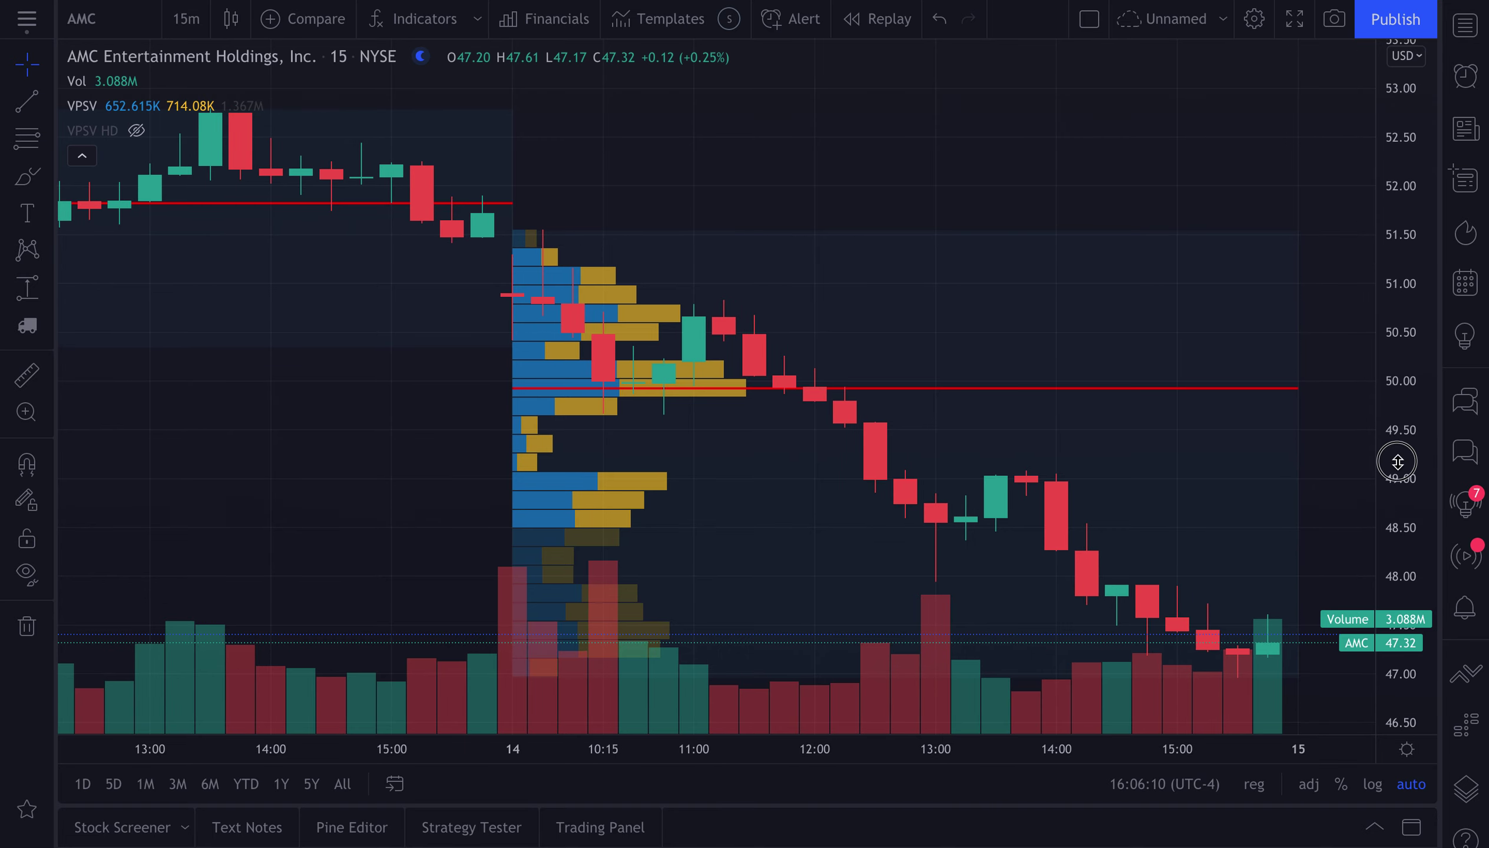
pyautogui.moveTo(1398, 463); pyautogui.dragTo(1384, 587)
pyautogui.moveTo(1395, 358); pyautogui.dragTo(1393, 437)
pyautogui.moveTo(826, 151); pyautogui.dragTo(679, 110)
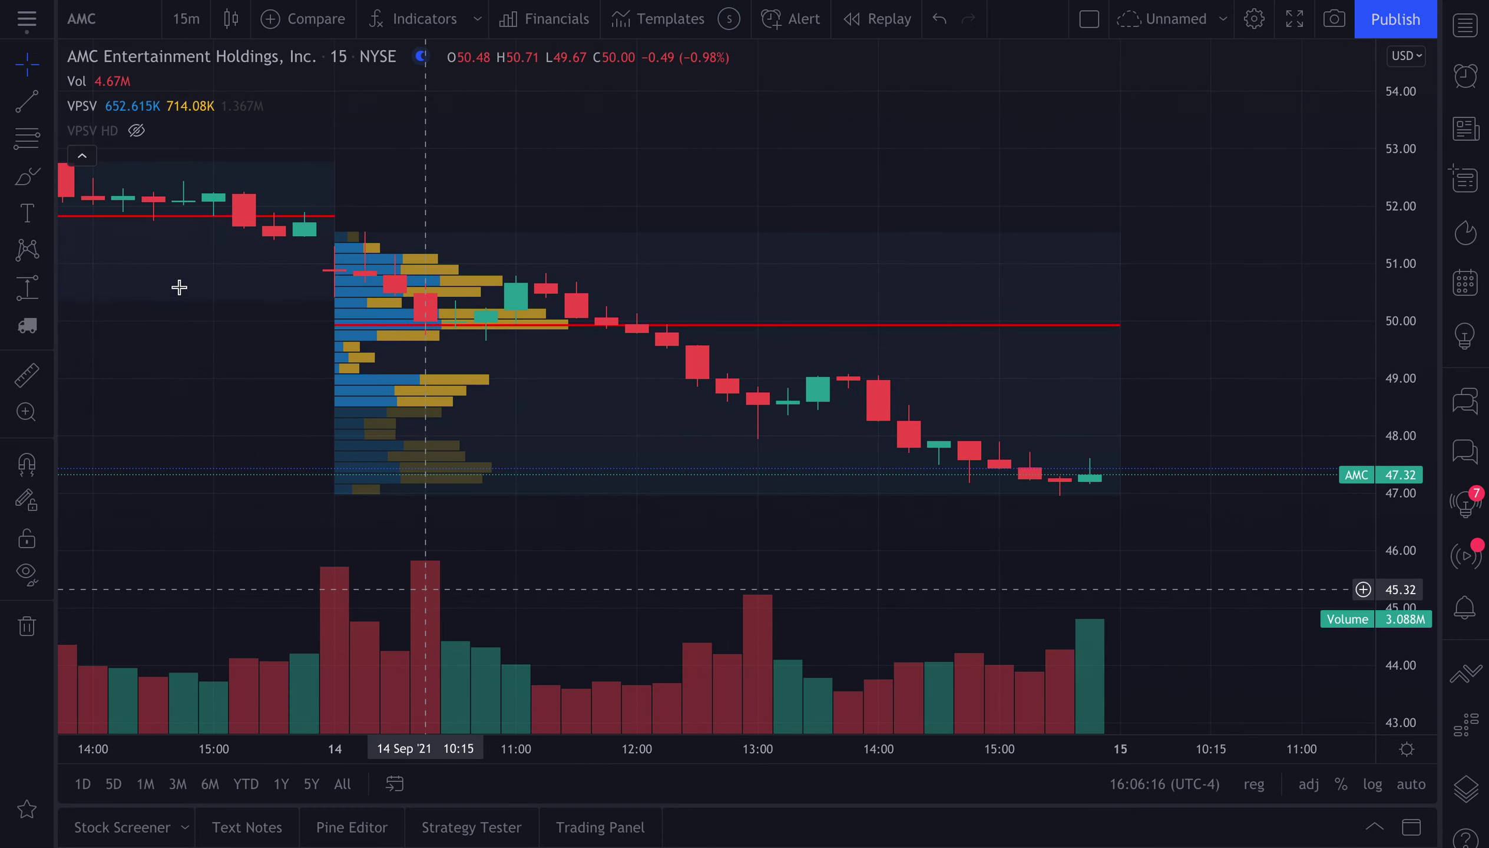
# - Remove the Vol indicator from the chart and turn automatic price scaling back on
pyautogui.click(22, 182)
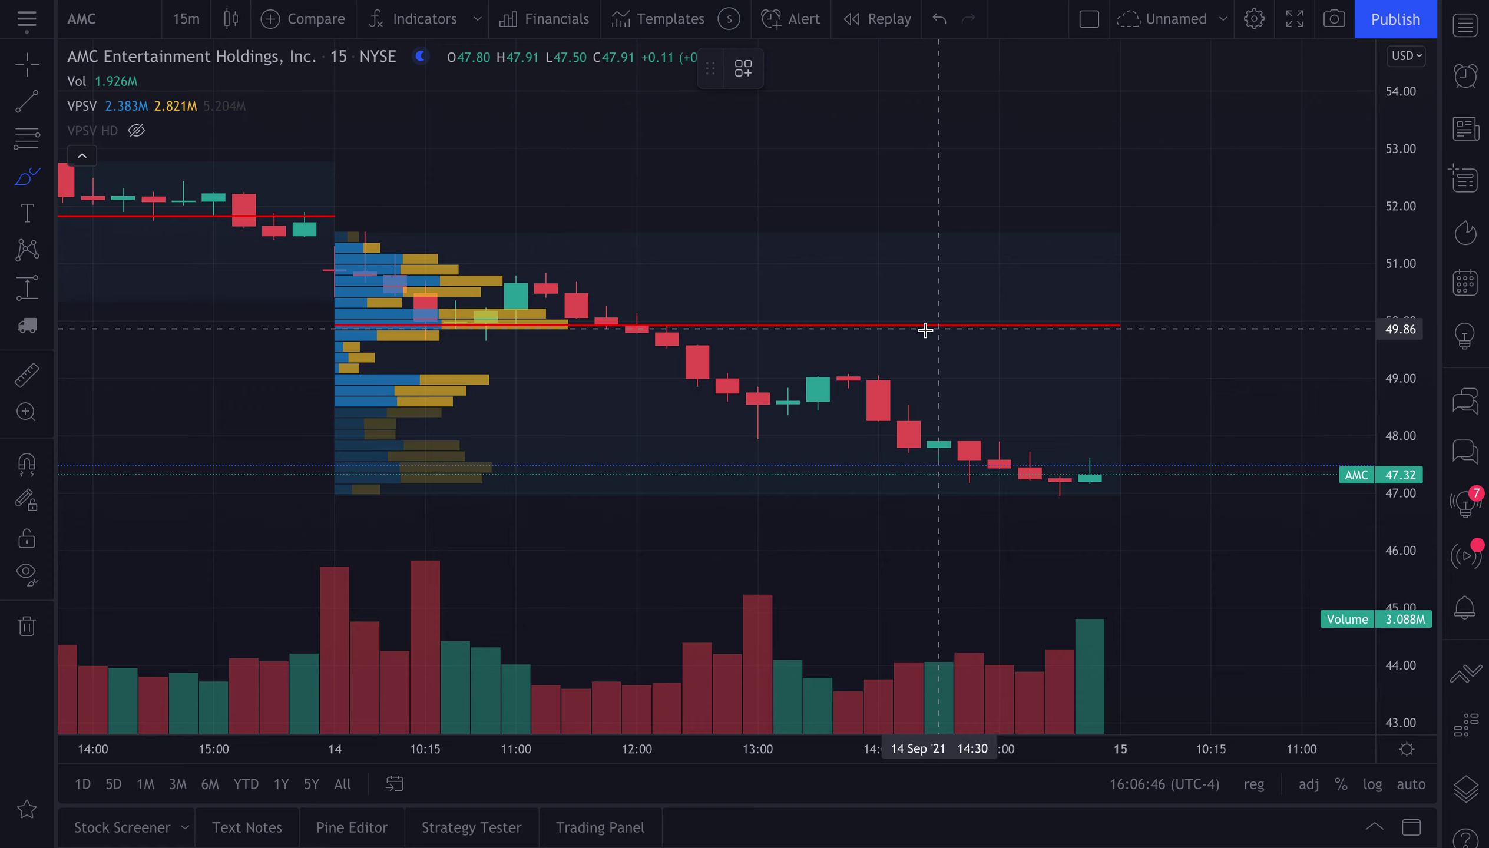
pyautogui.scroll(1, 761, 319)
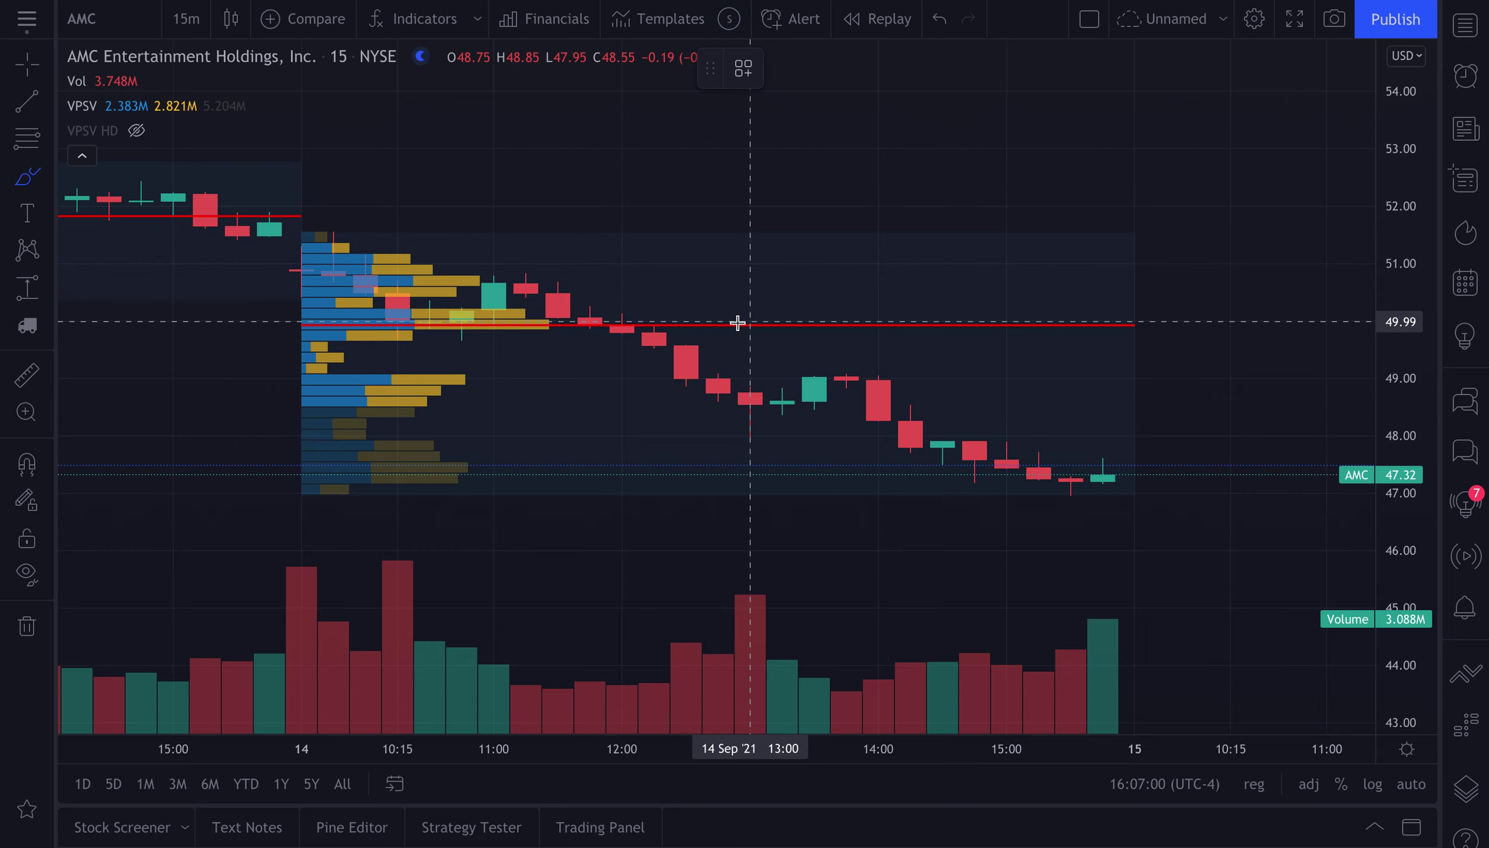
pyautogui.scroll(2, 415, 349)
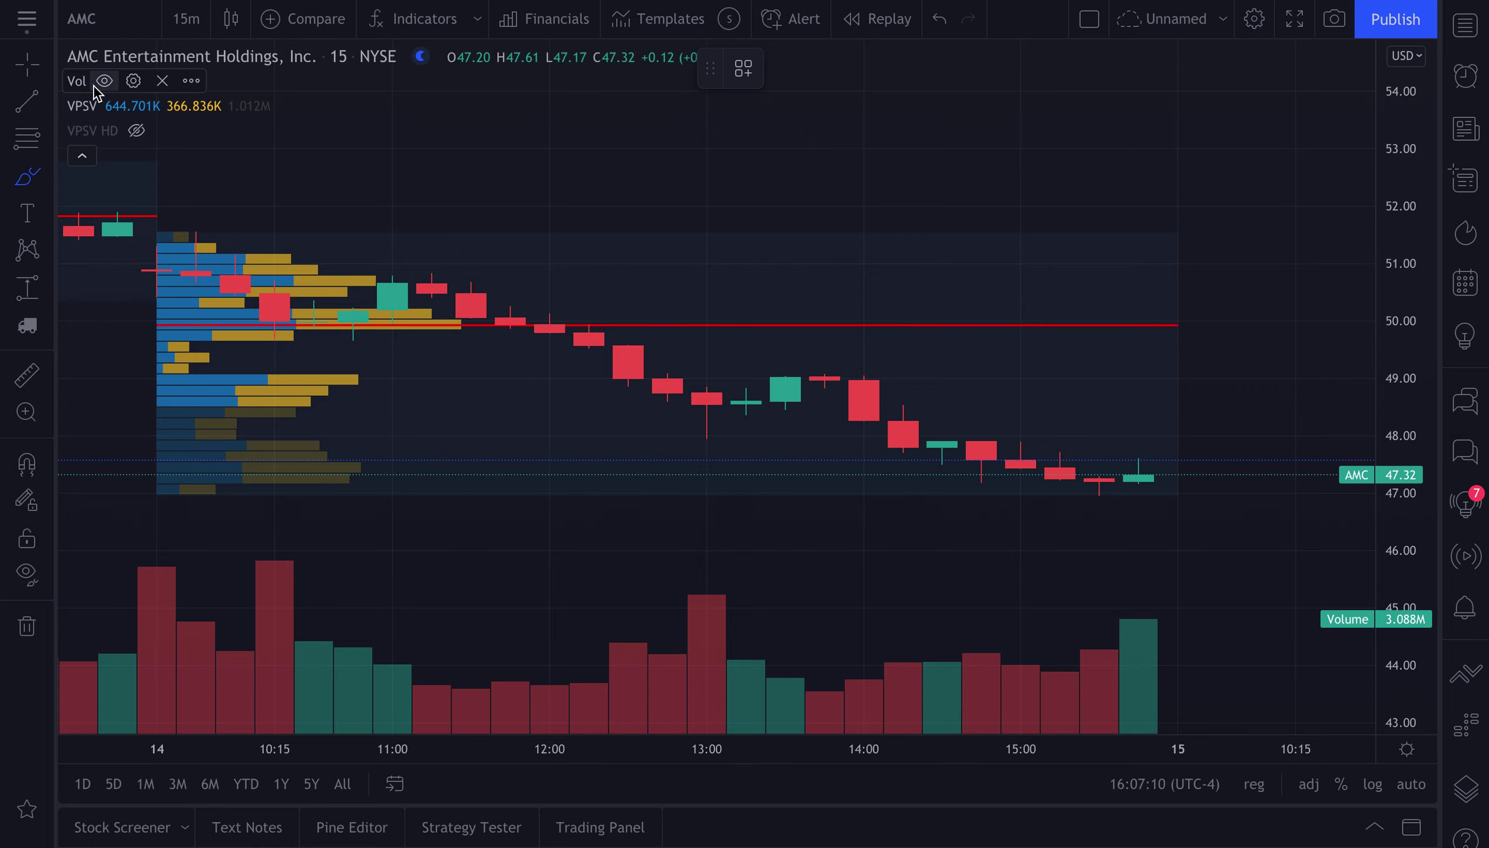
pyautogui.click(162, 81)
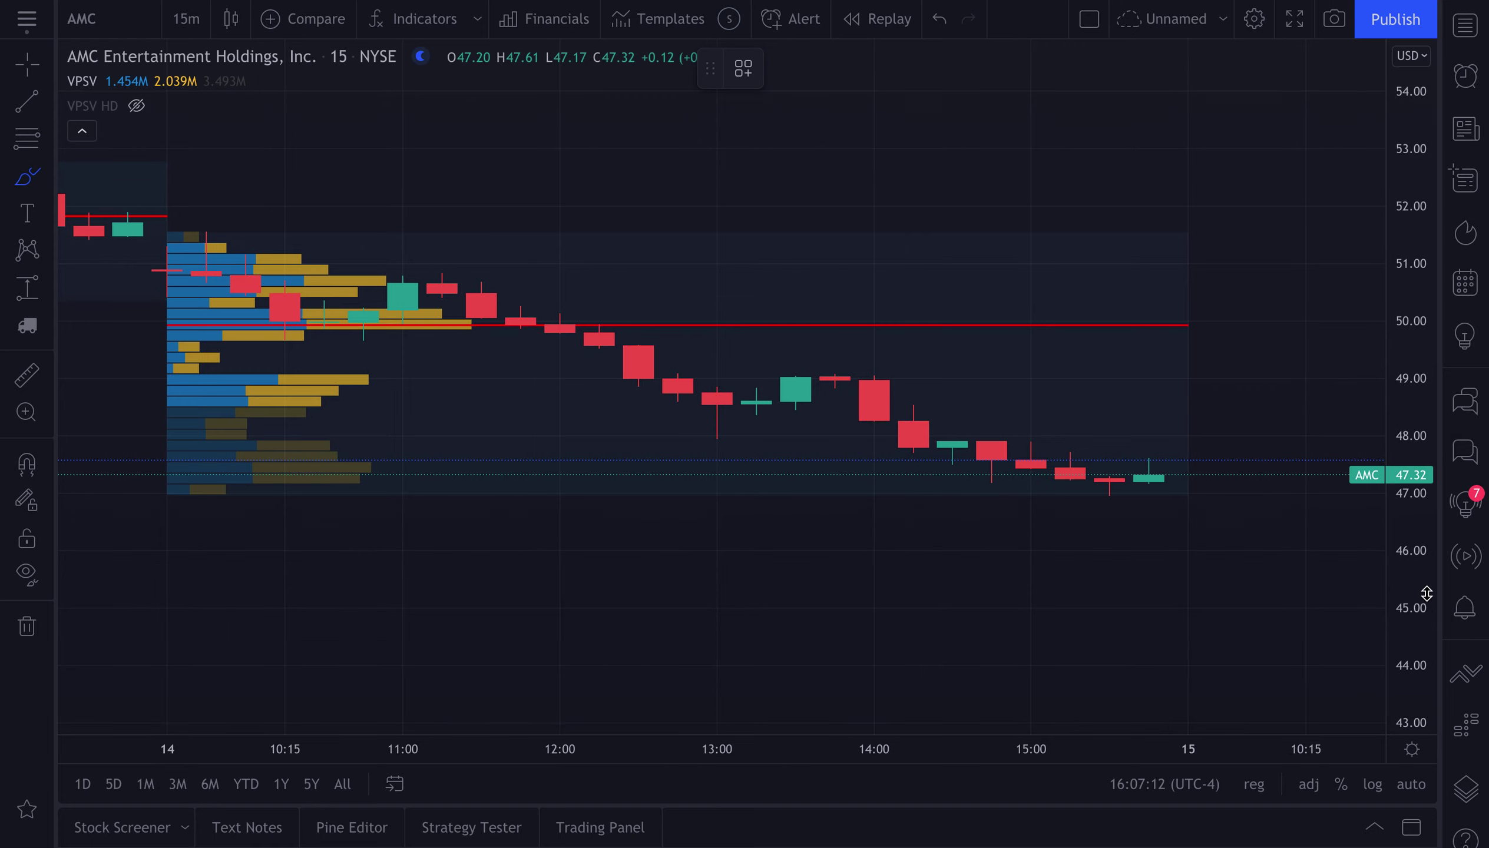
pyautogui.moveTo(1397, 410); pyautogui.dragTo(1405, 100)
pyautogui.click(1424, 788)
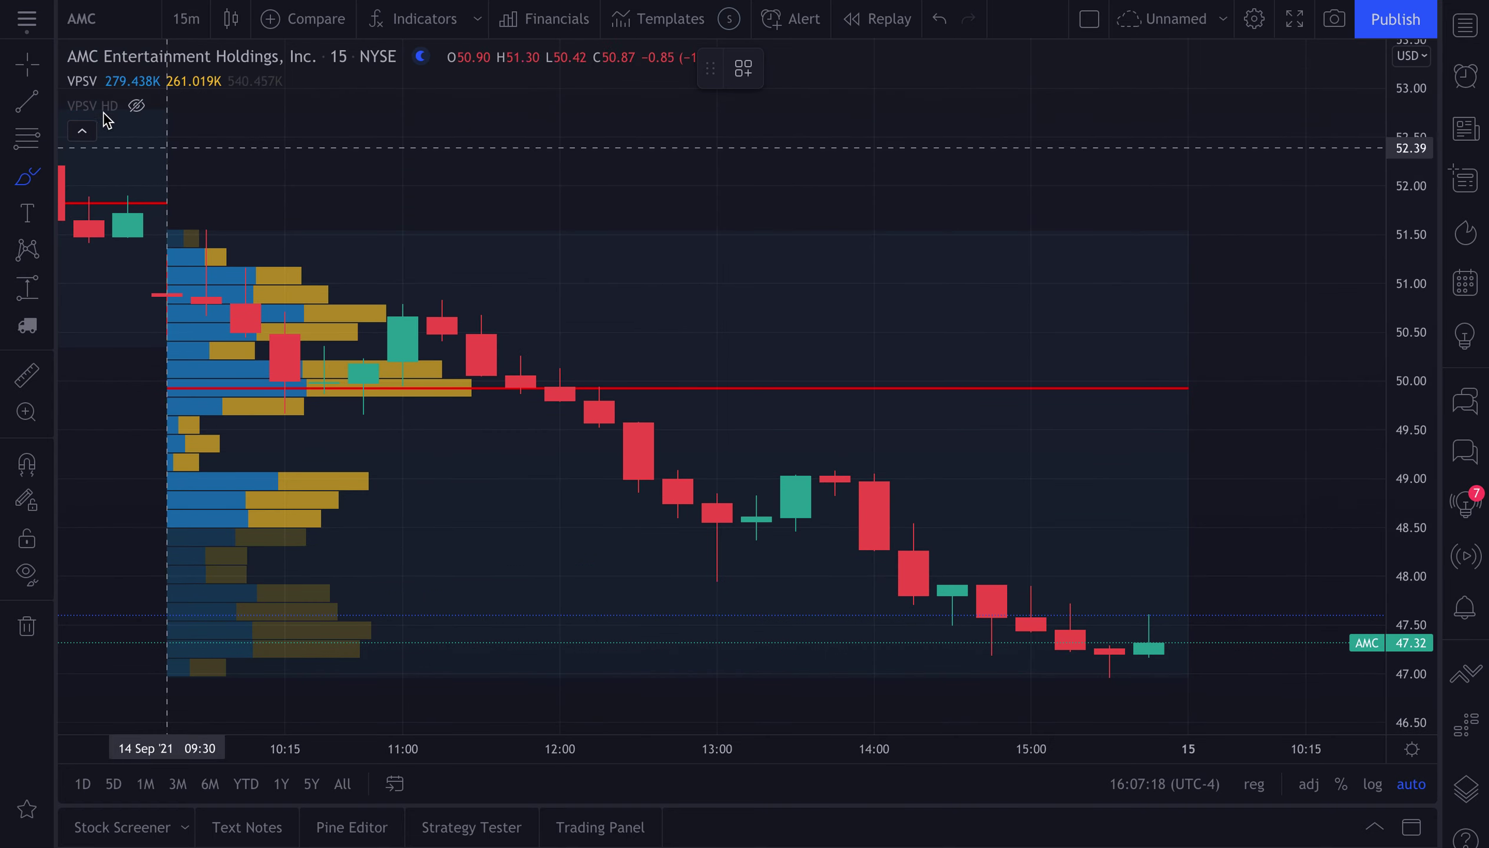
# - Change the chart interval to 3 minutes and view the full 14 September session profile
pyautogui.moveTo(74, 80)
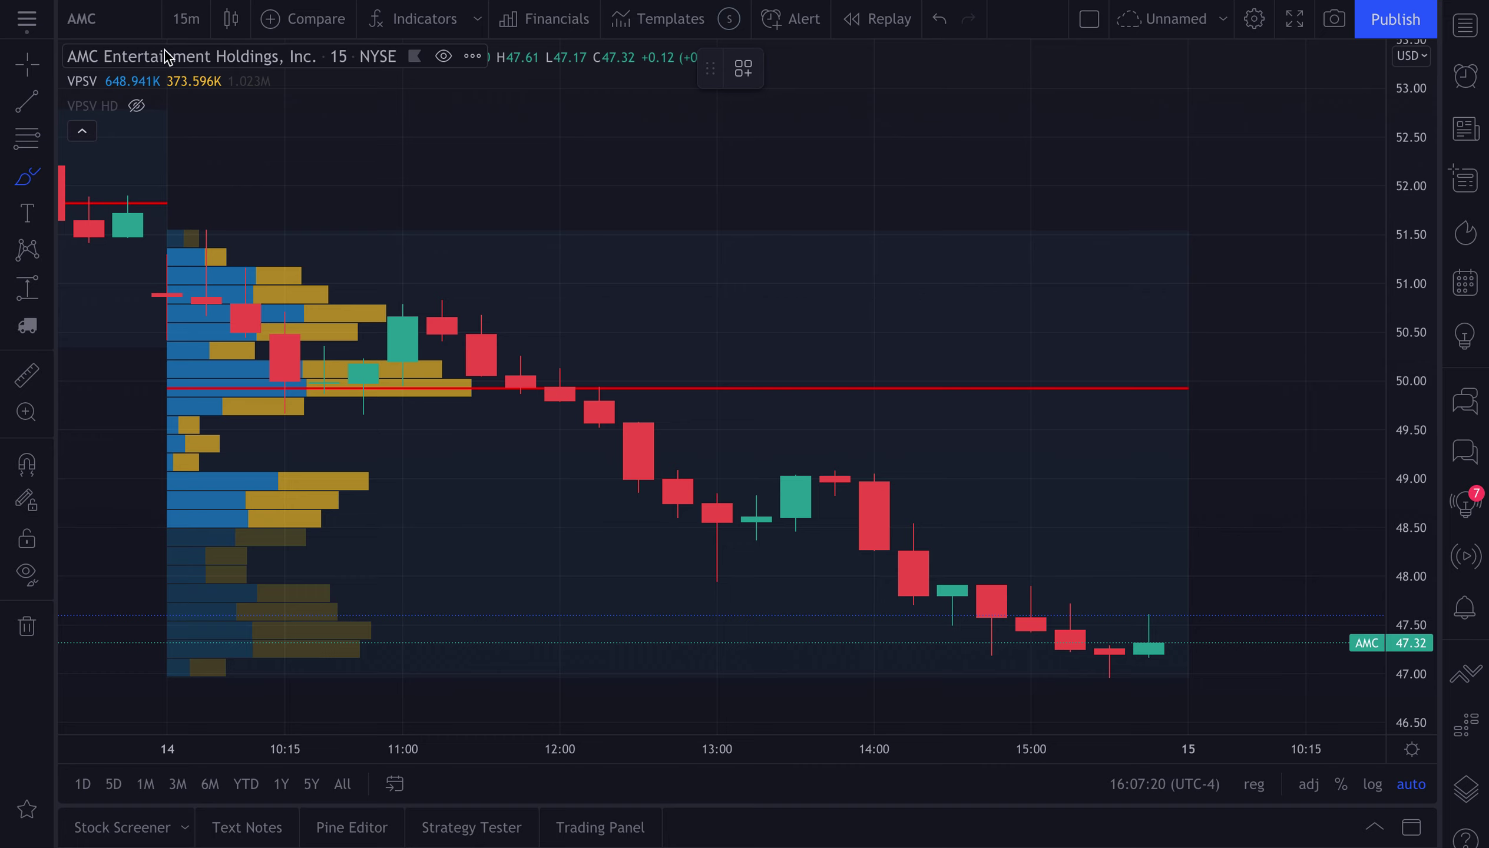
pyautogui.click(186, 18)
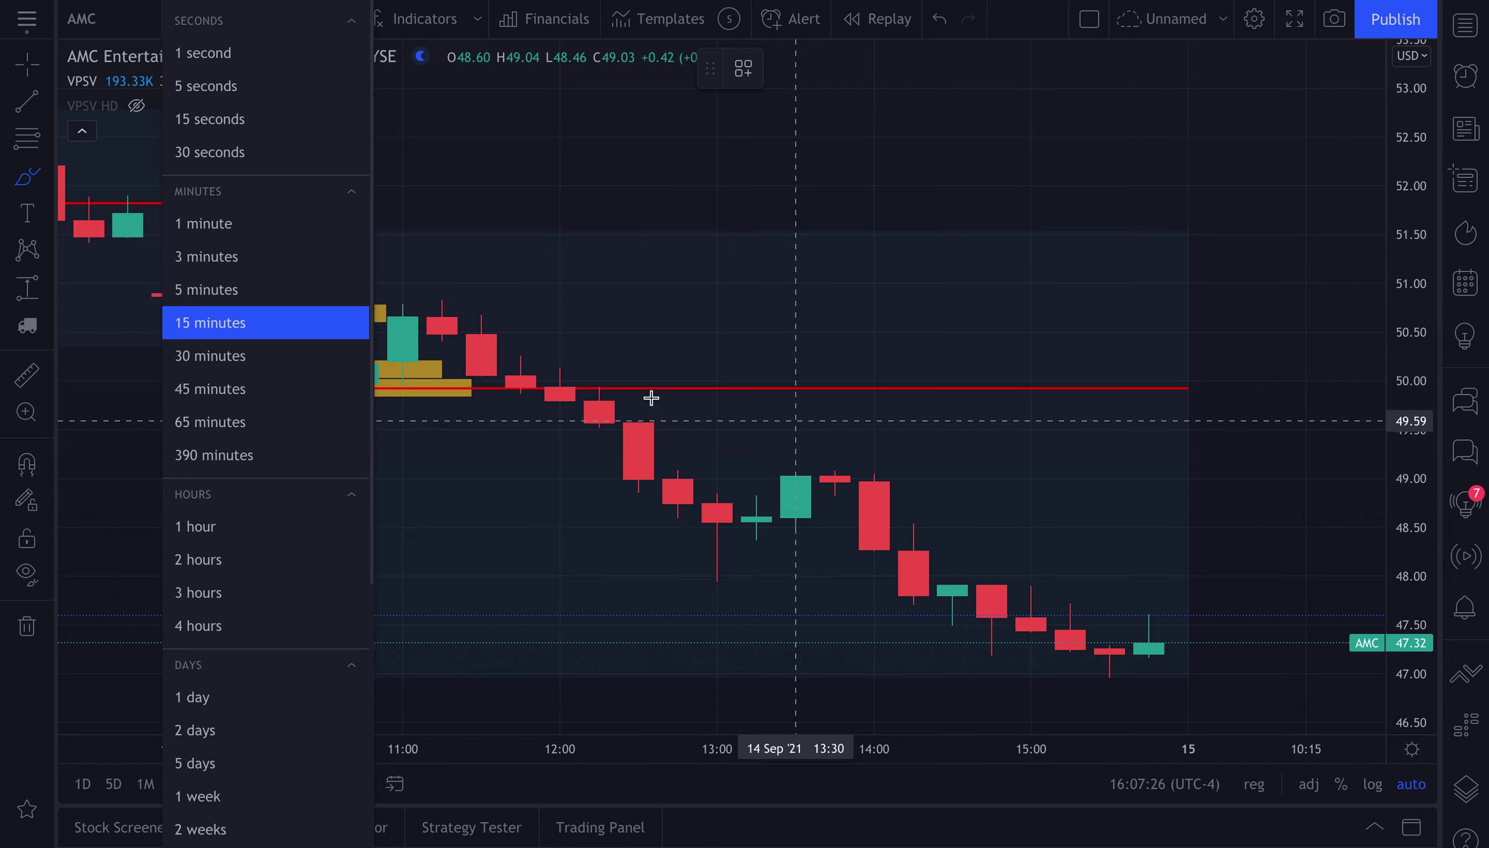
pyautogui.click(258, 260)
pyautogui.scroll(-5, 619, 447)
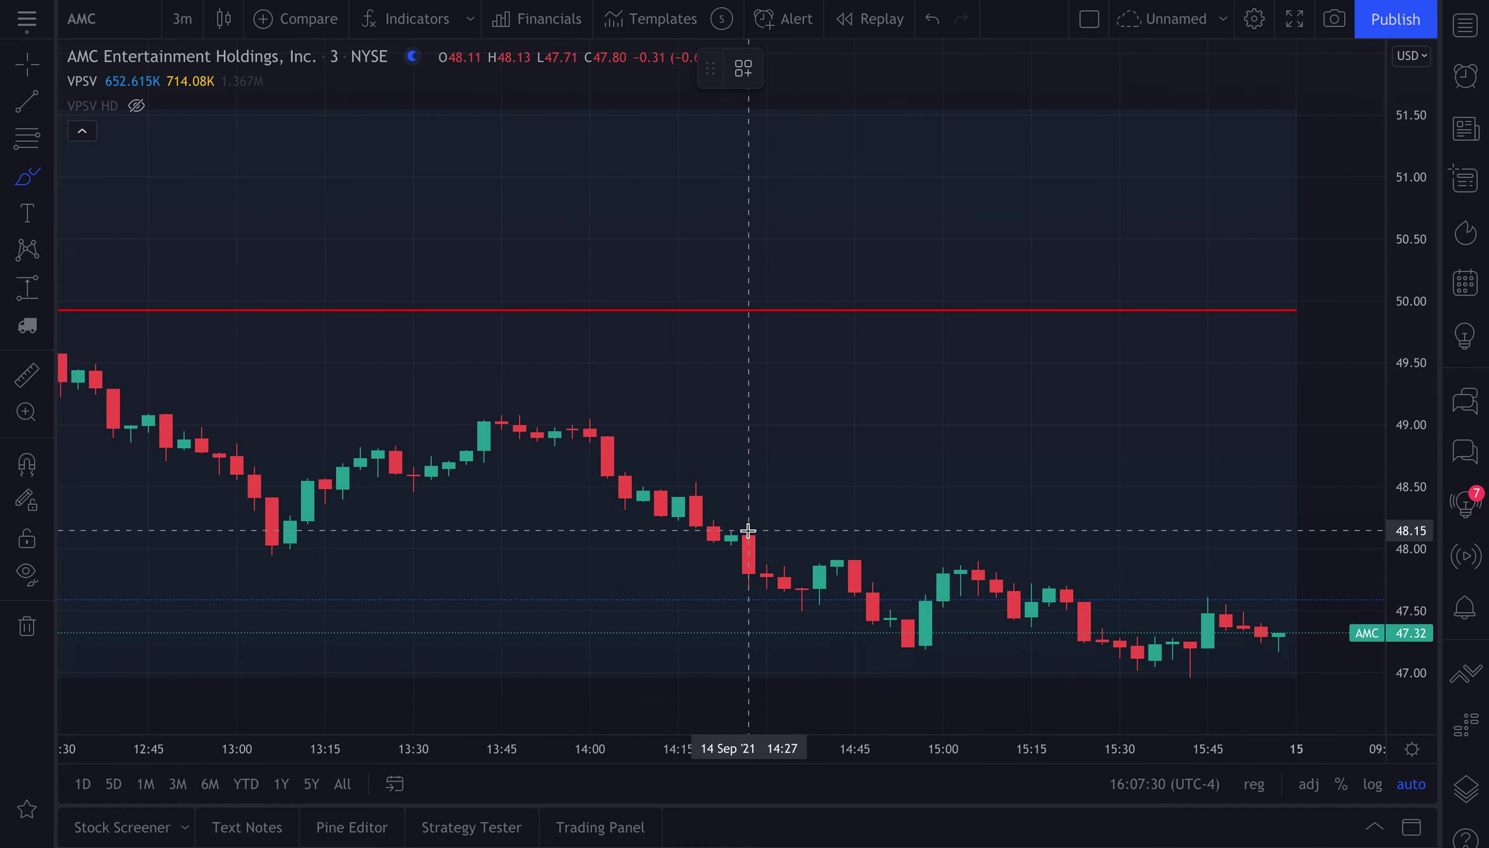
pyautogui.scroll(2, 790, 543)
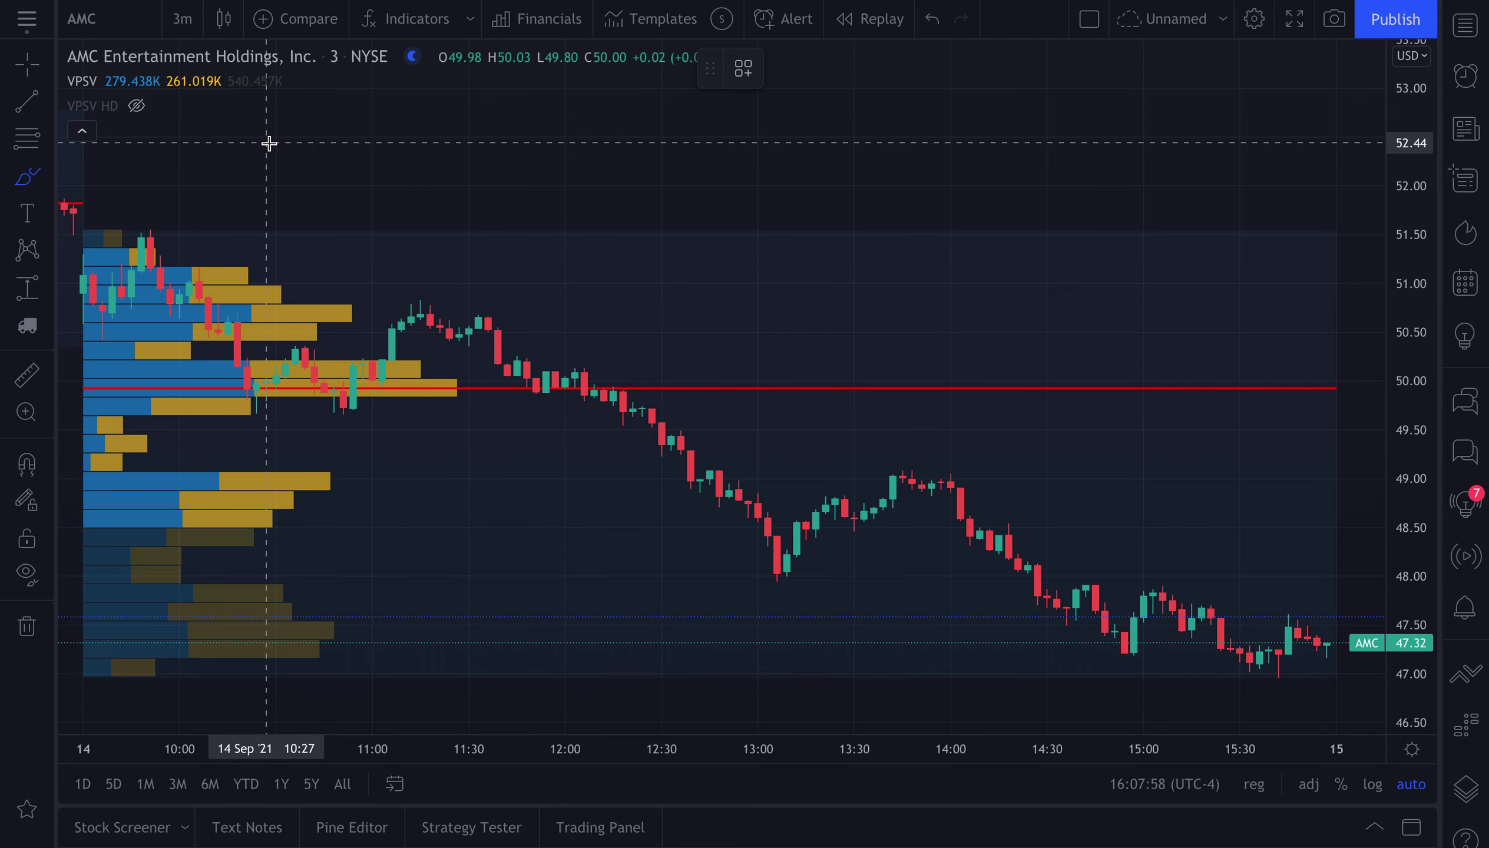
pyautogui.moveTo(115, 76)
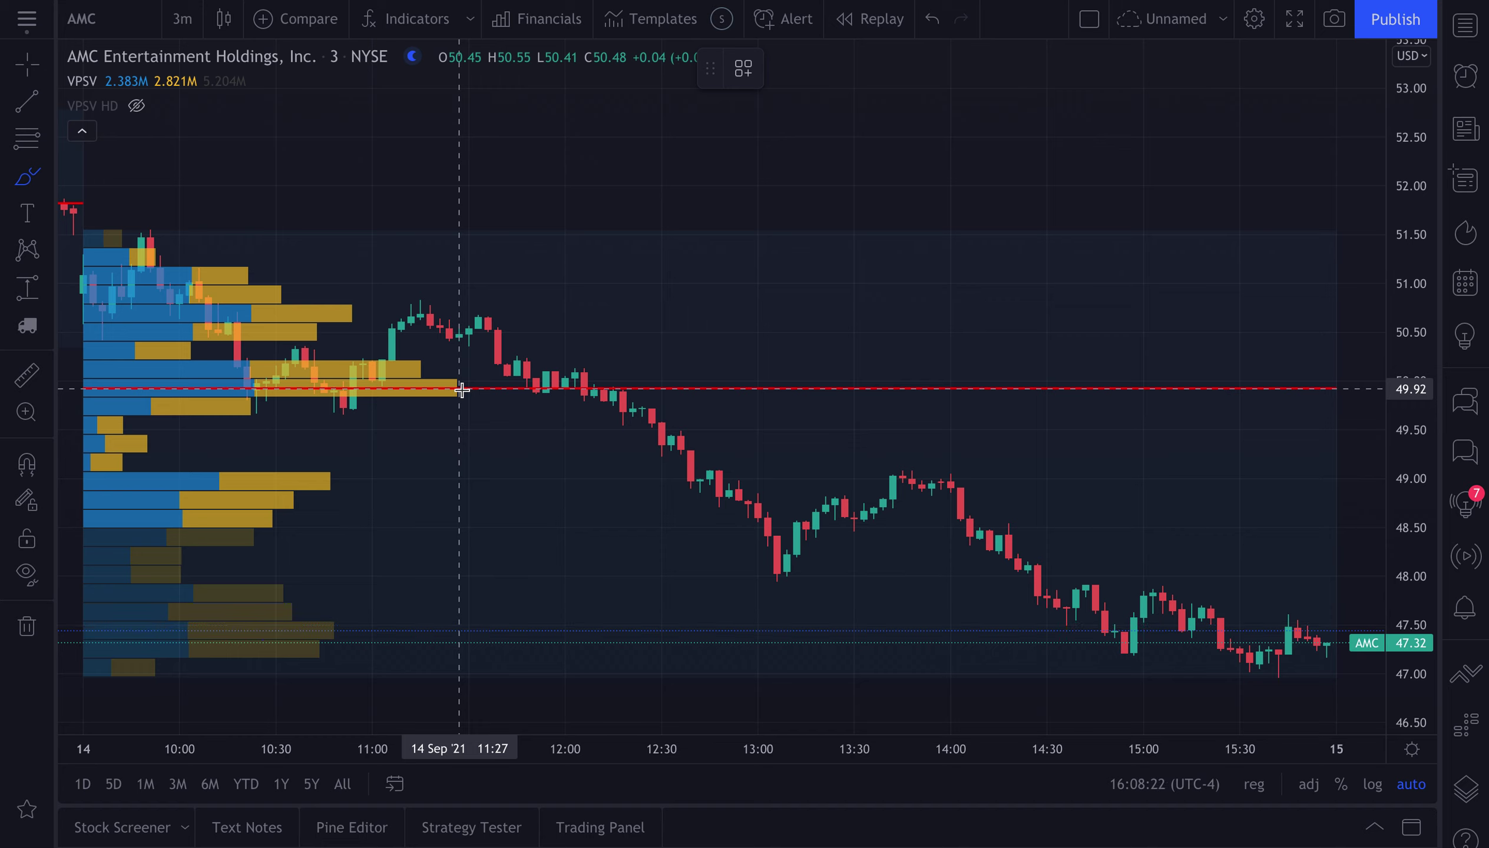
# - Return to the cross cursor and view the daily session profiles back to the end of August
pyautogui.scroll(-10, 461, 390)
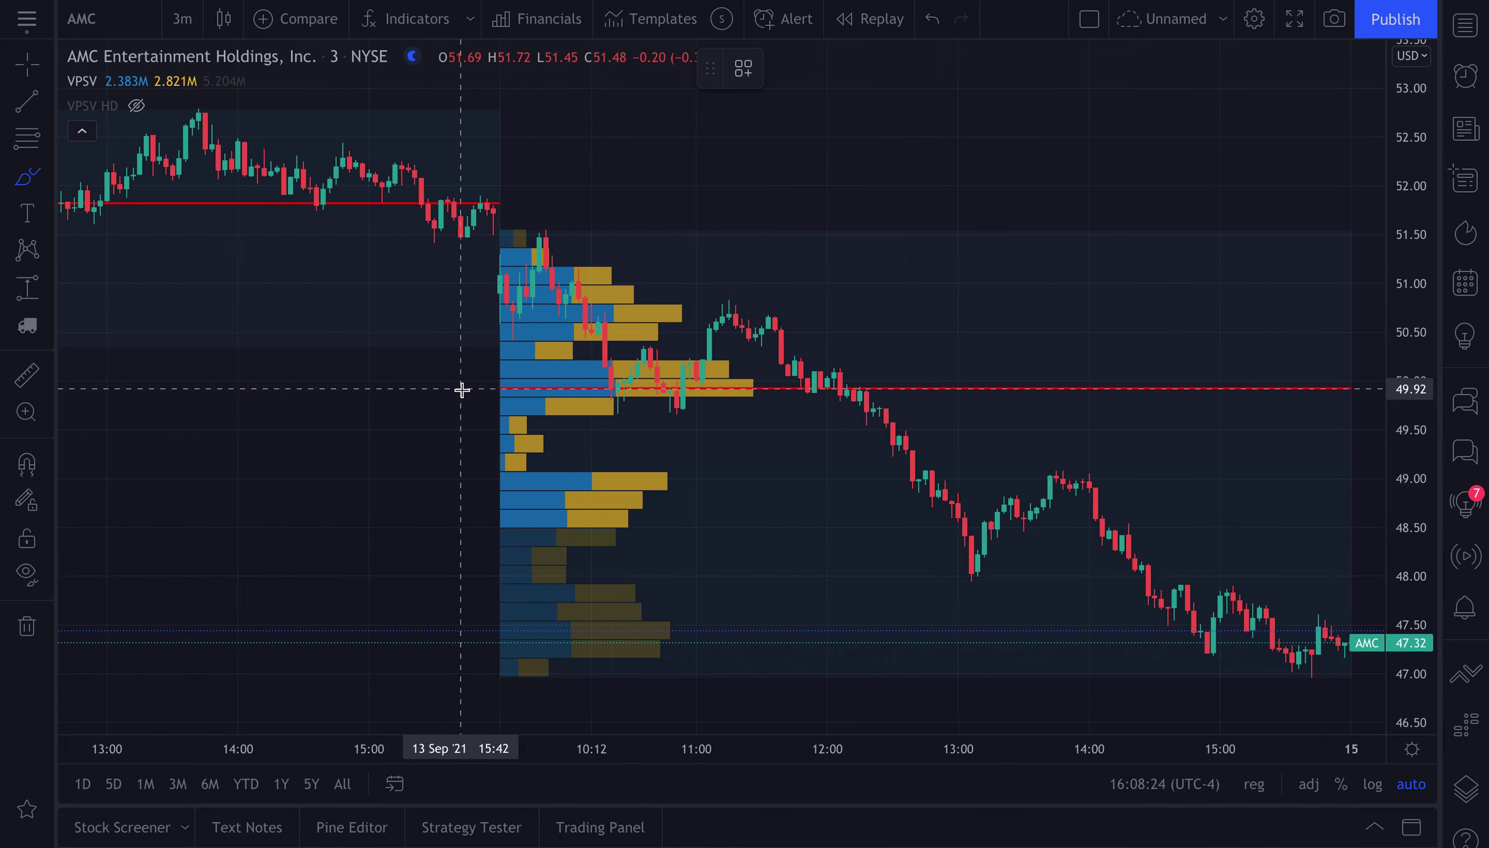
pyautogui.scroll(-10, 645, 589)
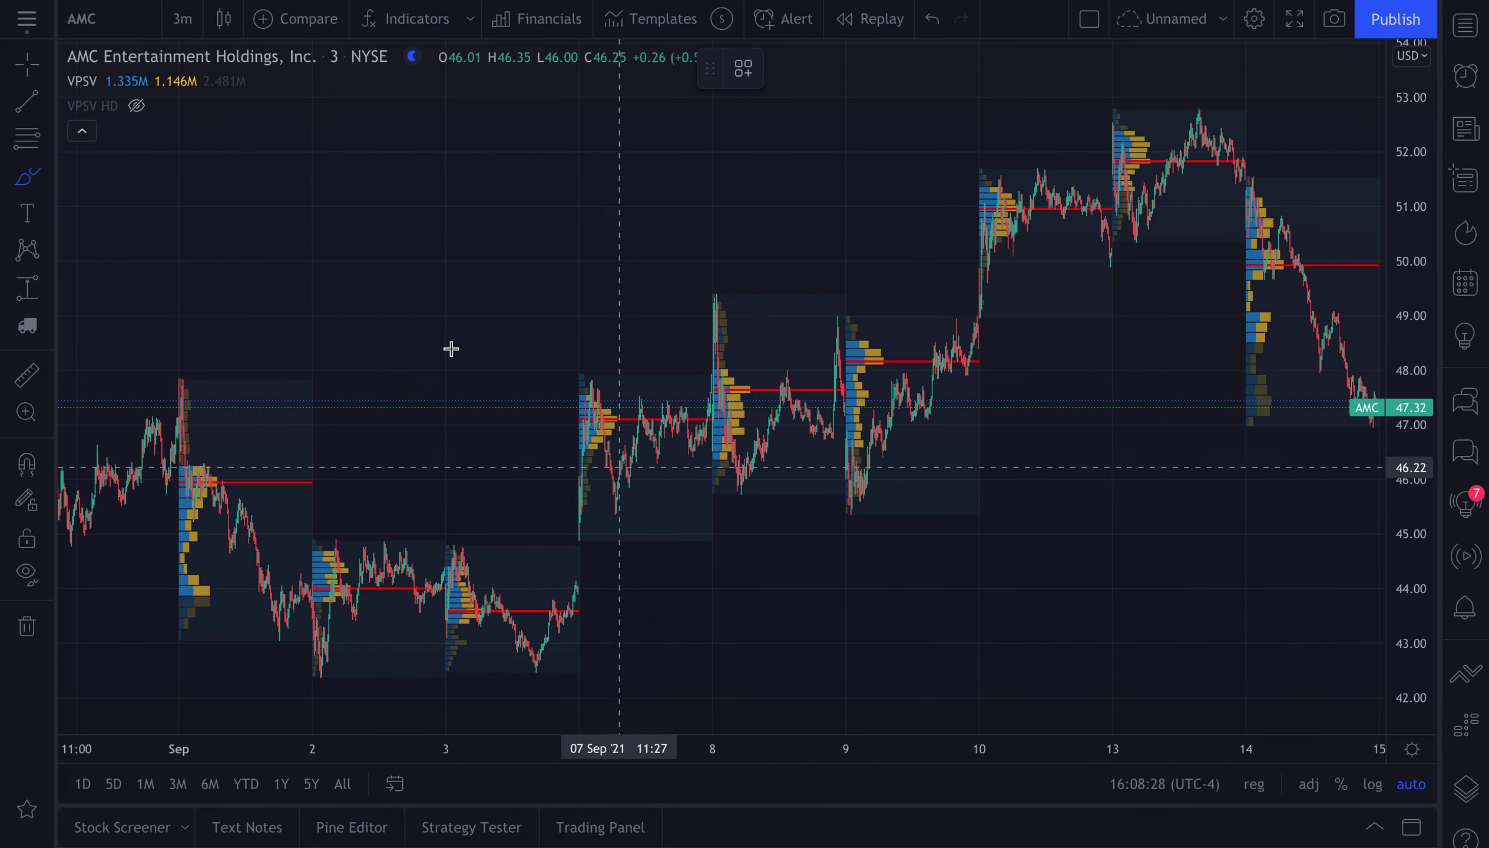
pyautogui.click(27, 63)
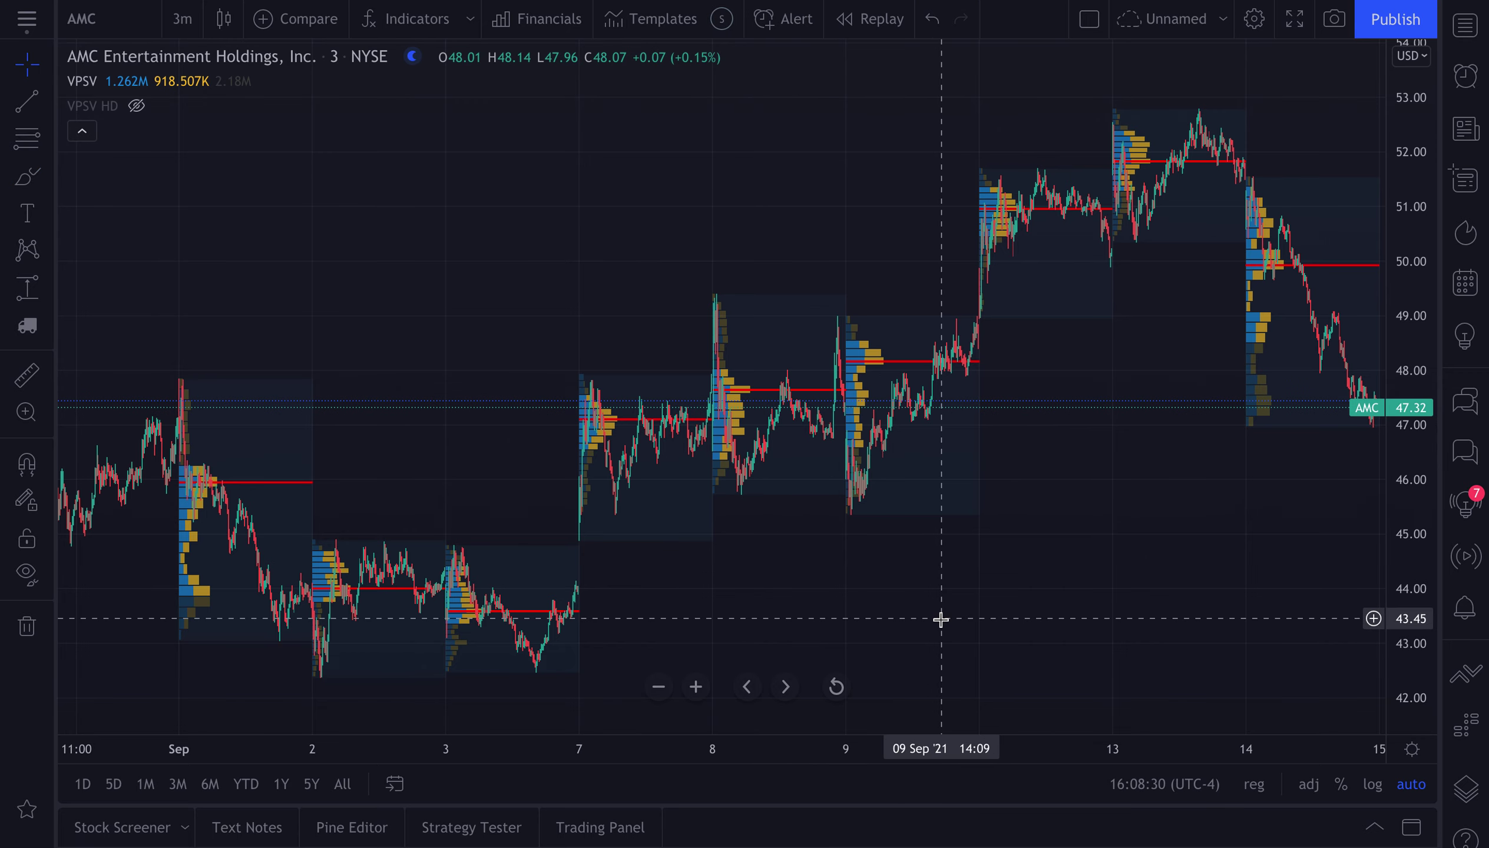
pyautogui.moveTo(930, 616); pyautogui.dragTo(849, 611)
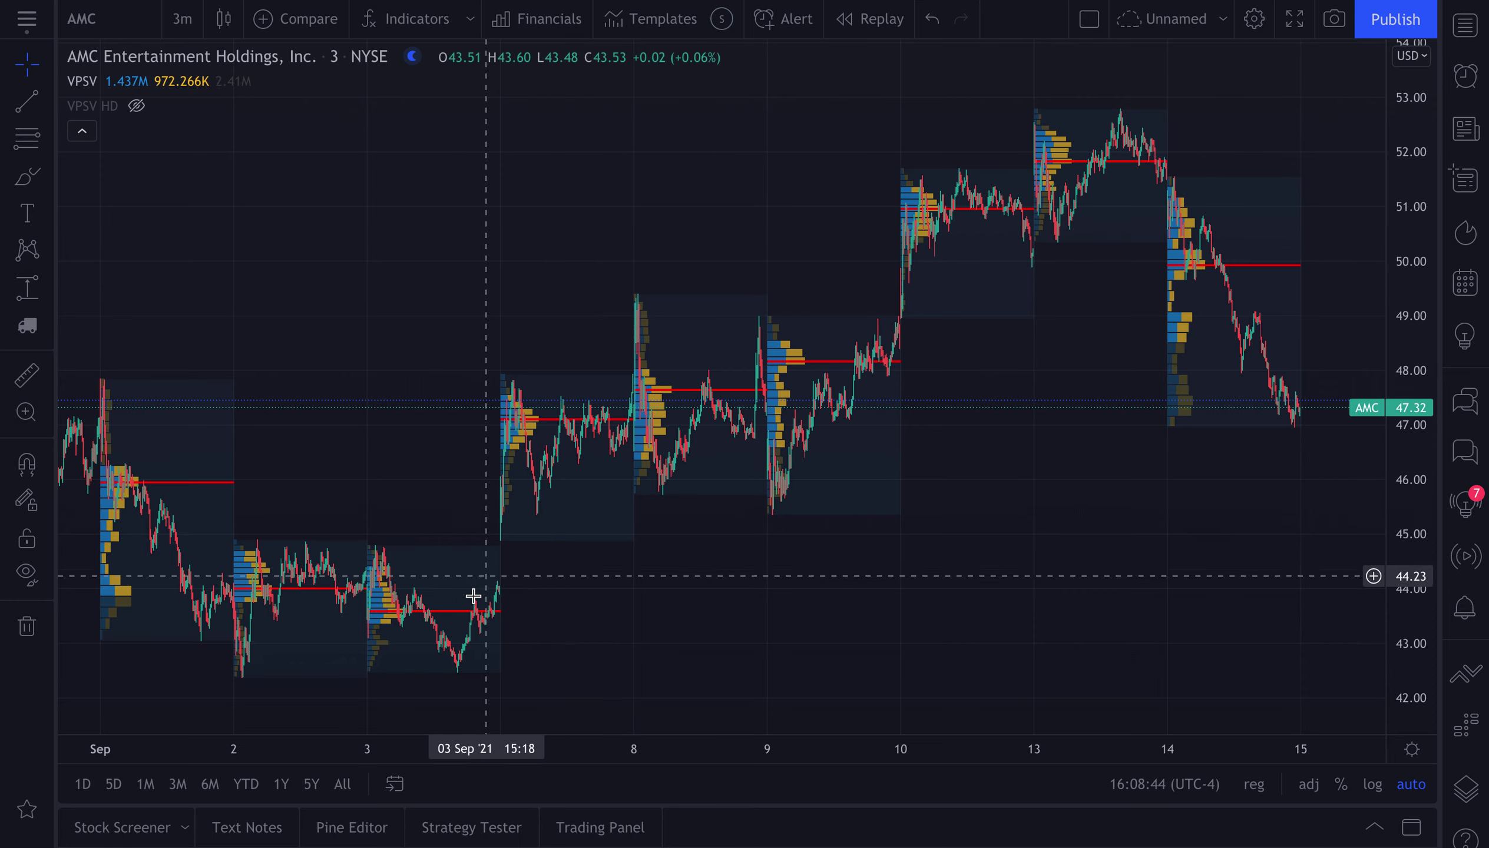
pyautogui.scroll(-2, 473, 598)
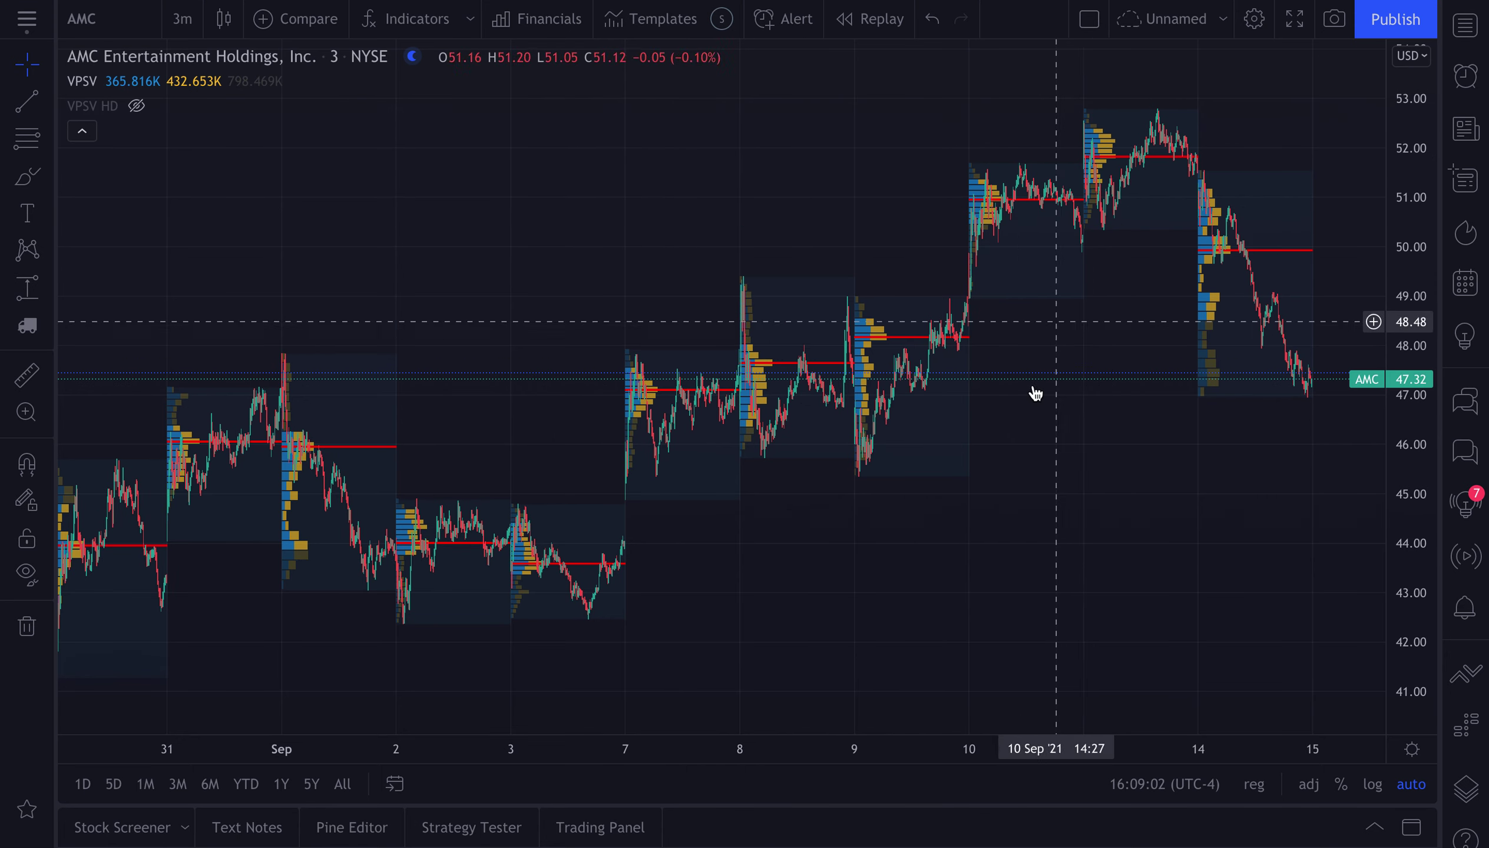
# - Compare the session profiles and point-of-control lines from early September through 14 September
pyautogui.scroll(8, 1032, 385)
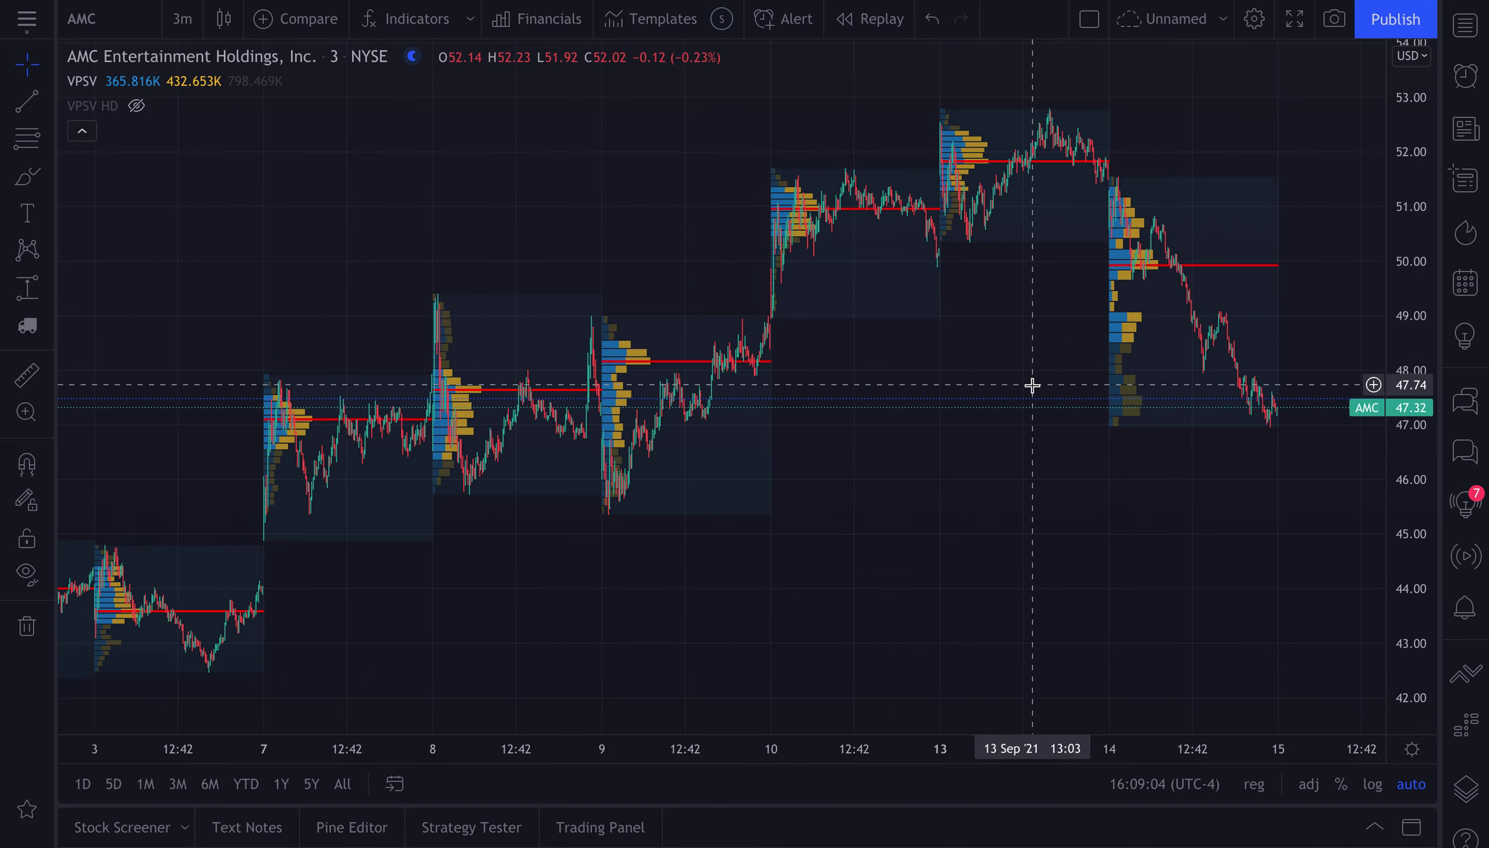
pyautogui.scroll(1, 1032, 385)
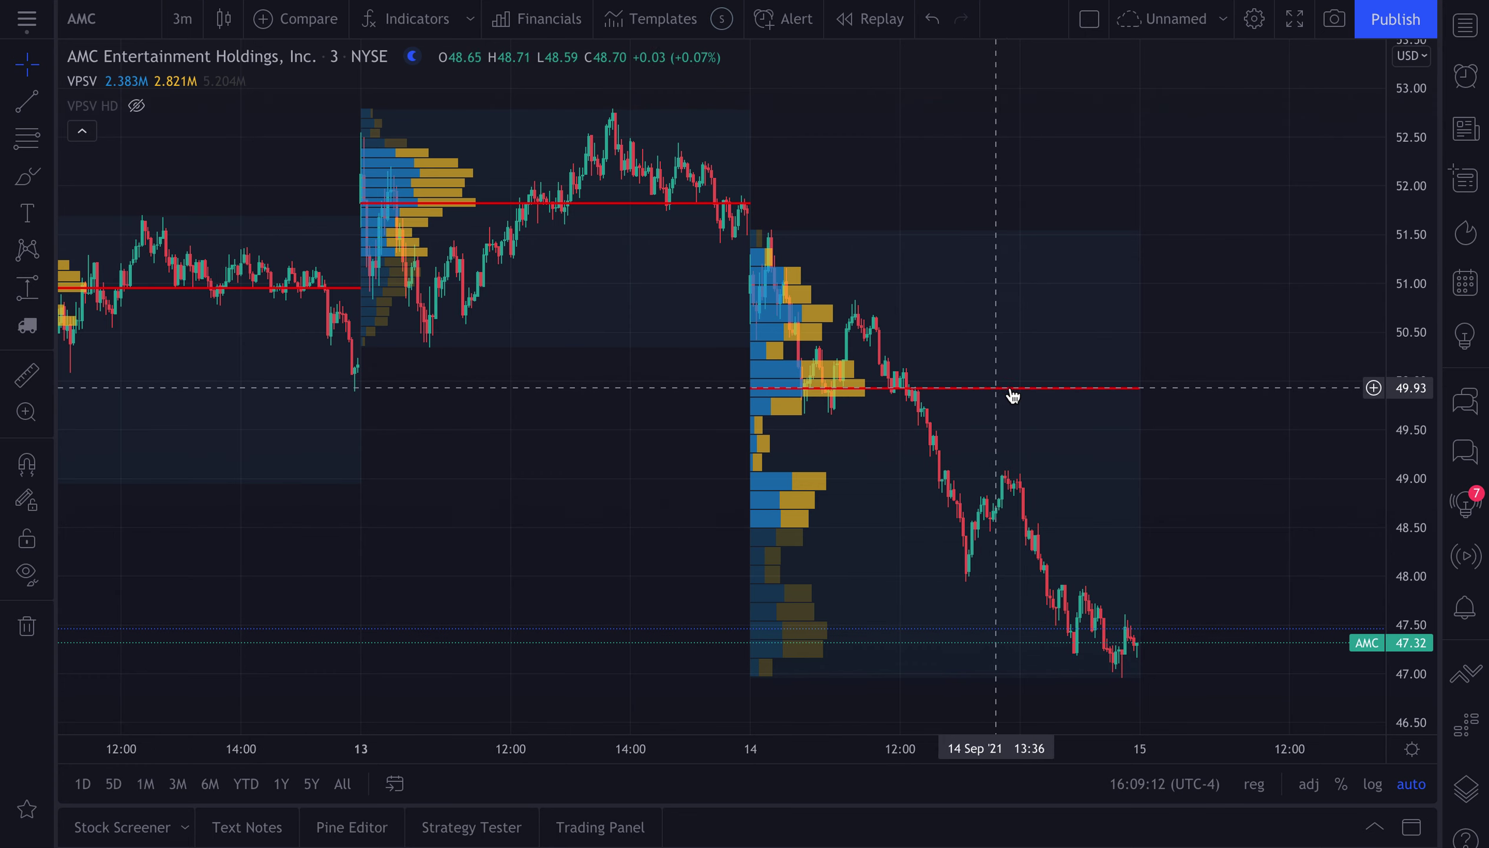
pyautogui.scroll(-3, 998, 387)
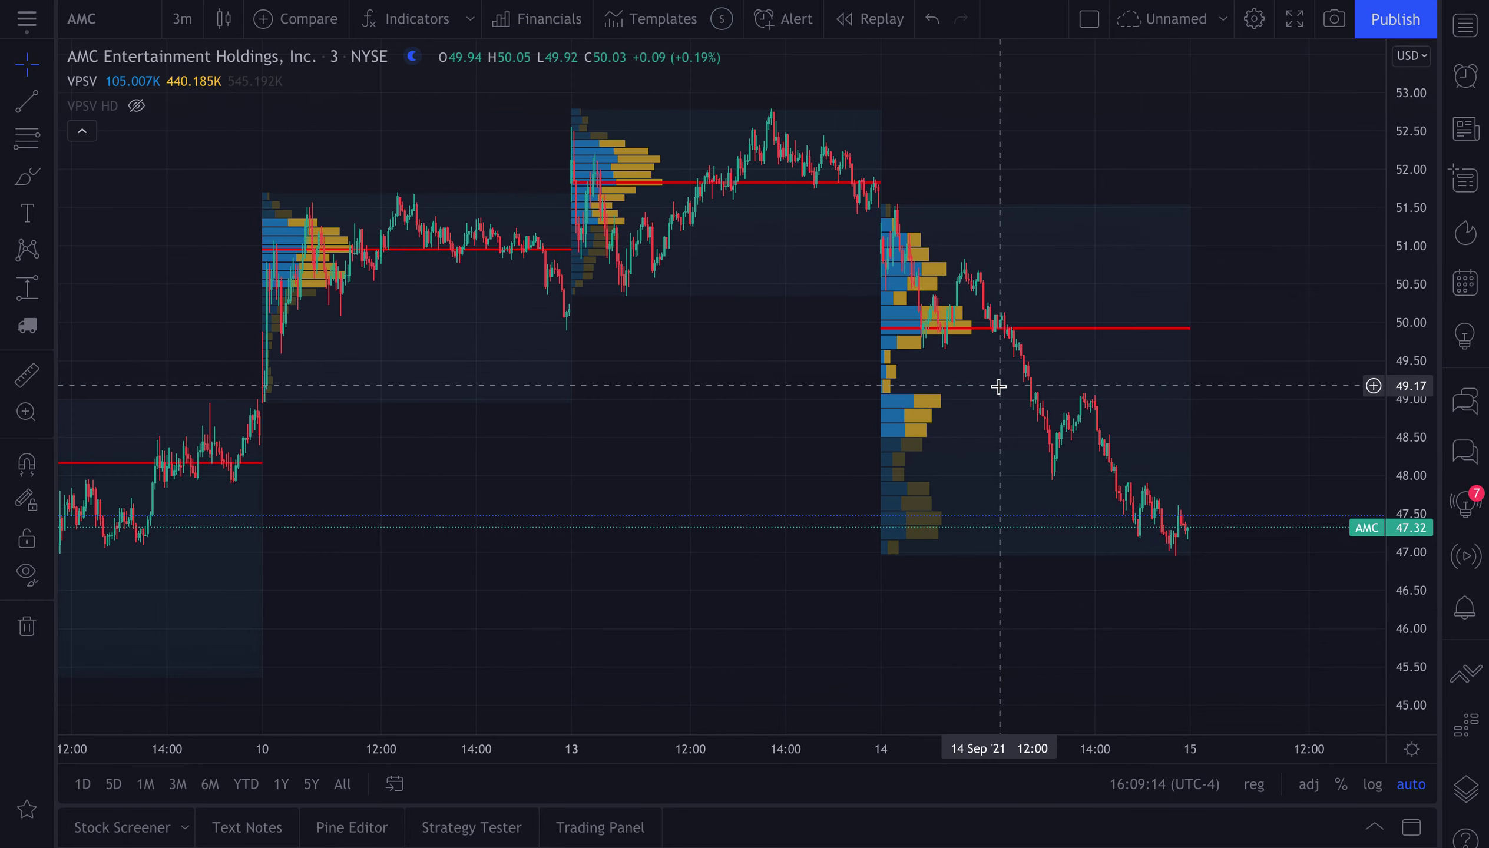
pyautogui.scroll(-3, 957, 440)
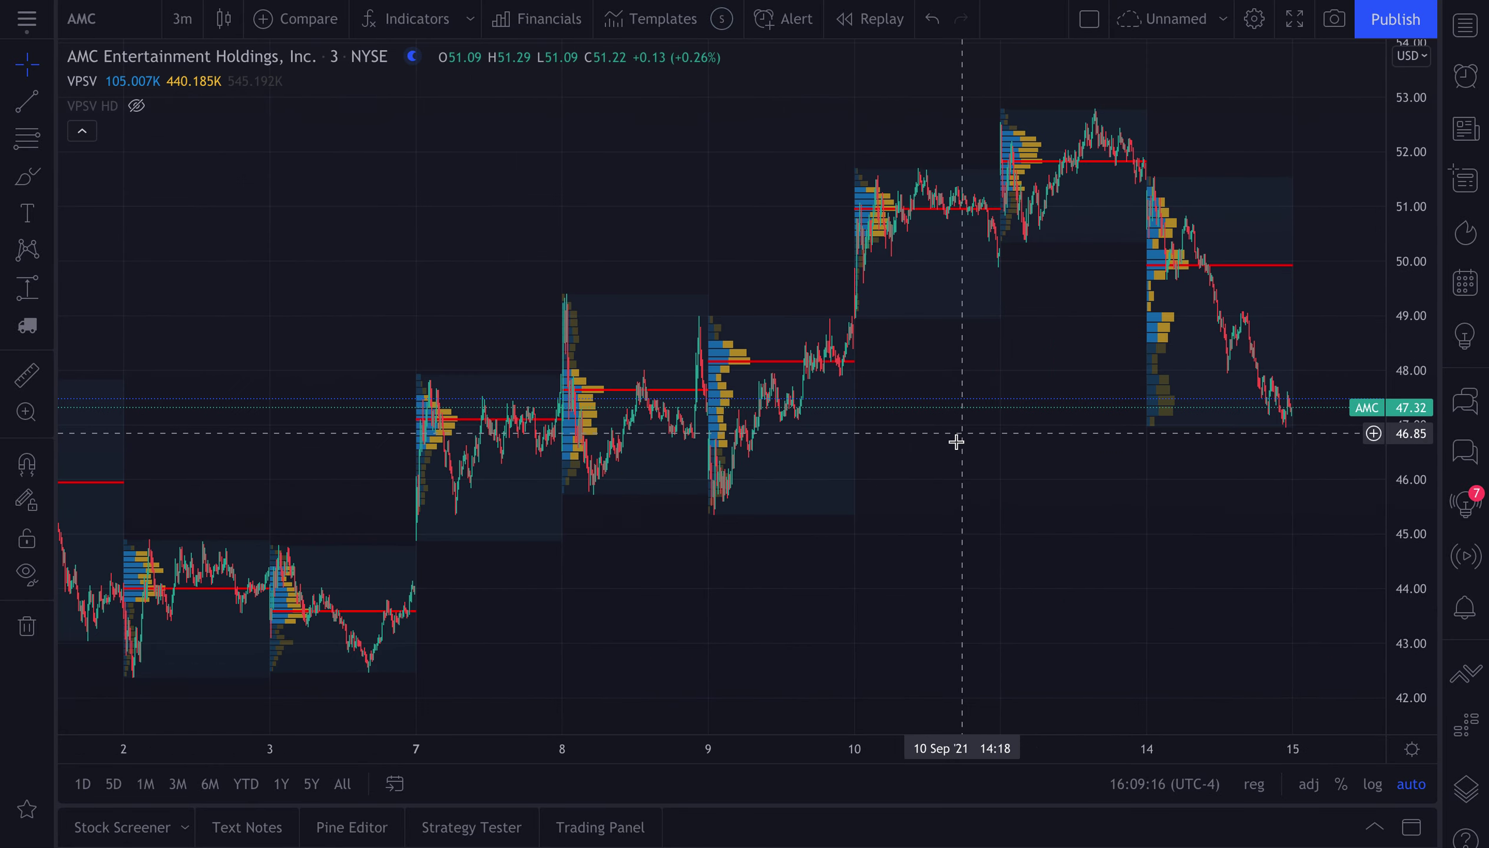
pyautogui.scroll(2, 956, 442)
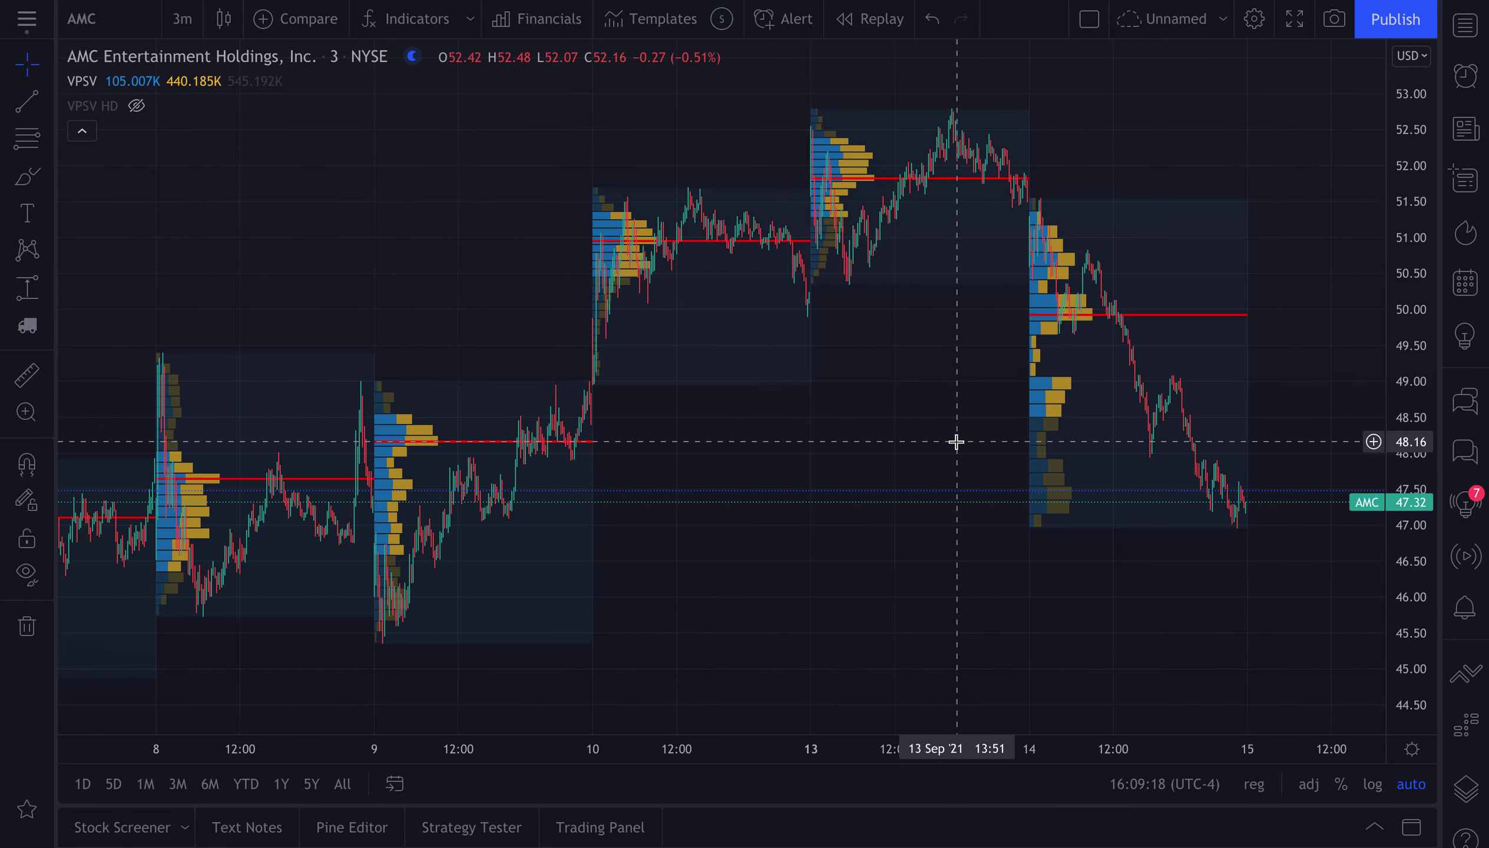
pyautogui.scroll(-2, 808, 435)
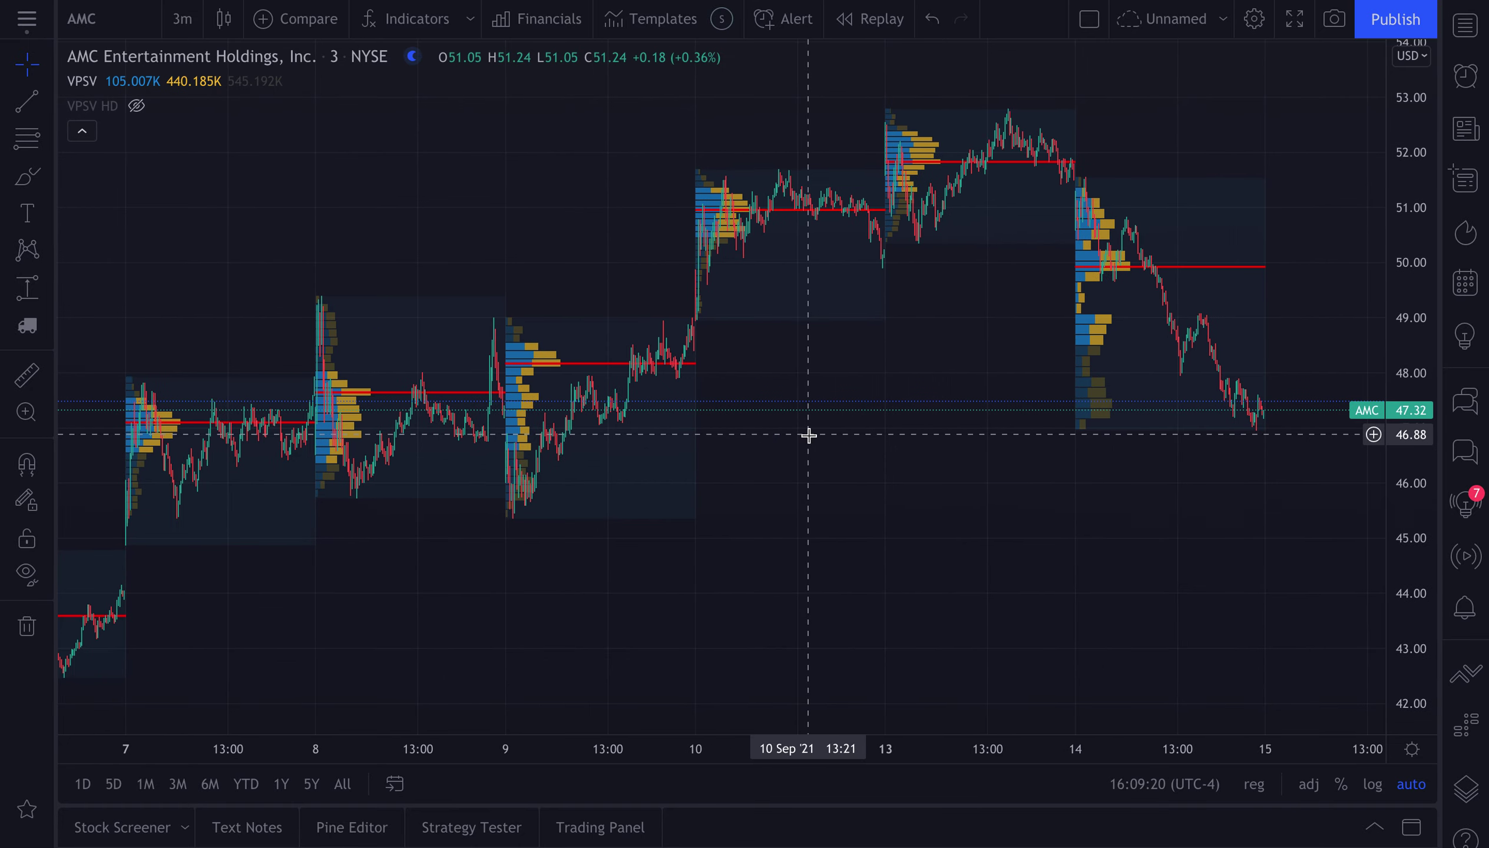
pyautogui.scroll(5, 808, 435)
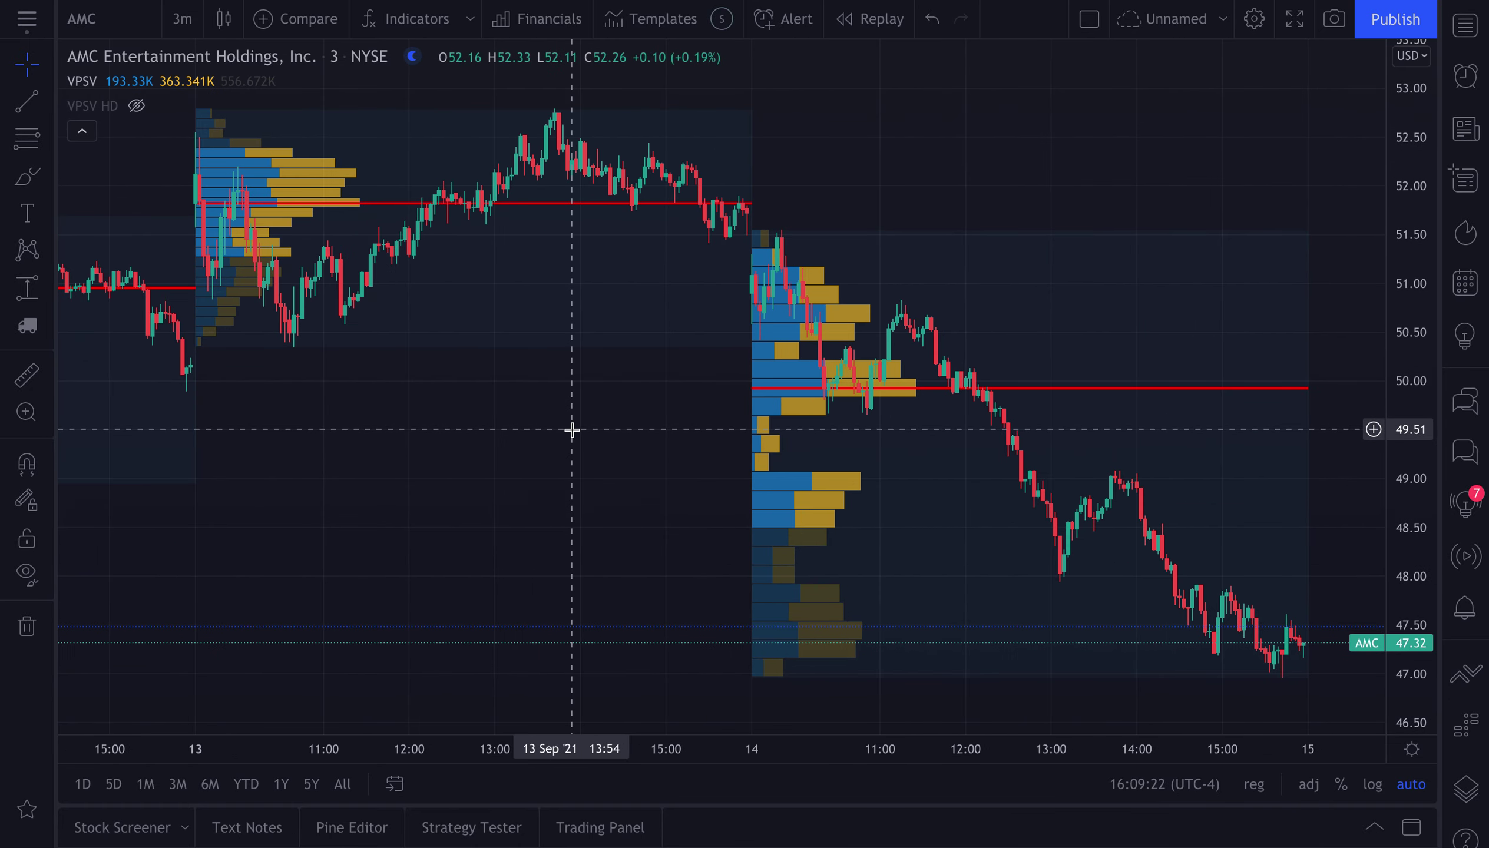
pyautogui.scroll(2, 571, 430)
pyautogui.moveTo(571, 430); pyautogui.dragTo(456, 428)
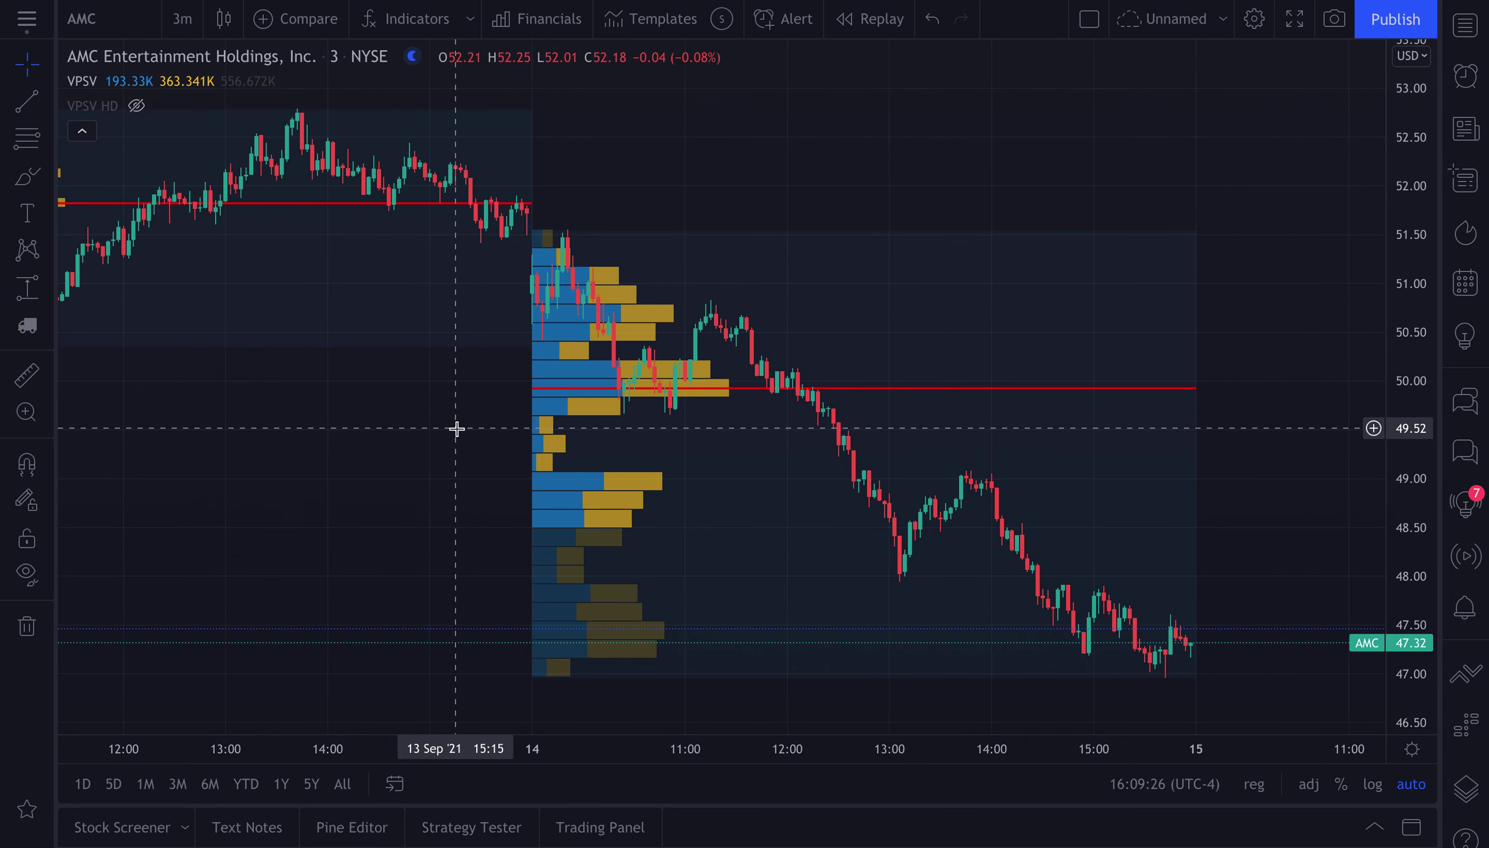
# - Open the VPSV indicator's settings, review its input, style and visibility options, and close them
pyautogui.click(920, 389)
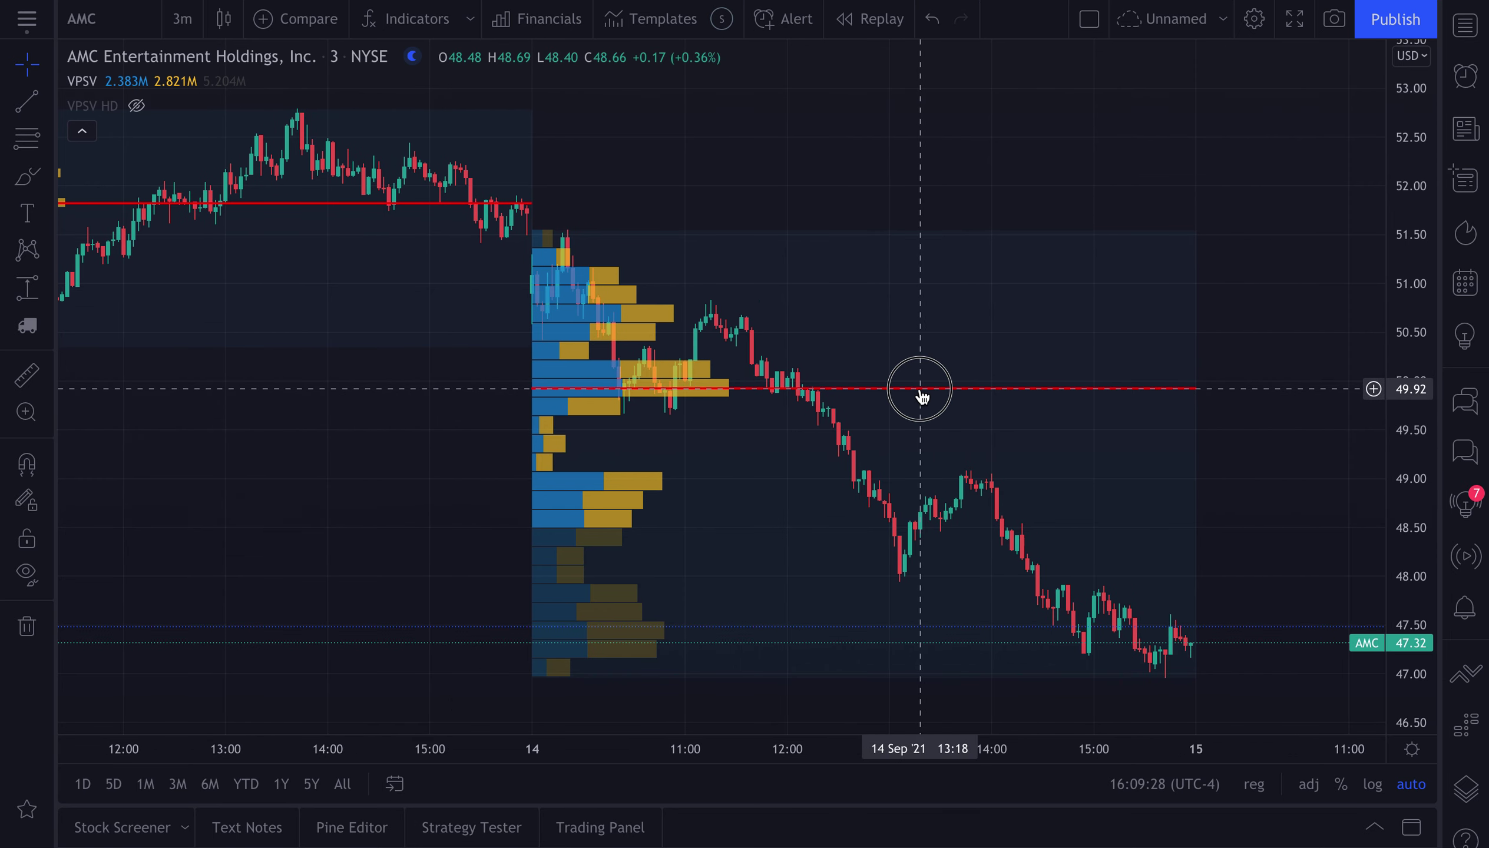
pyautogui.doubleClick(921, 390)
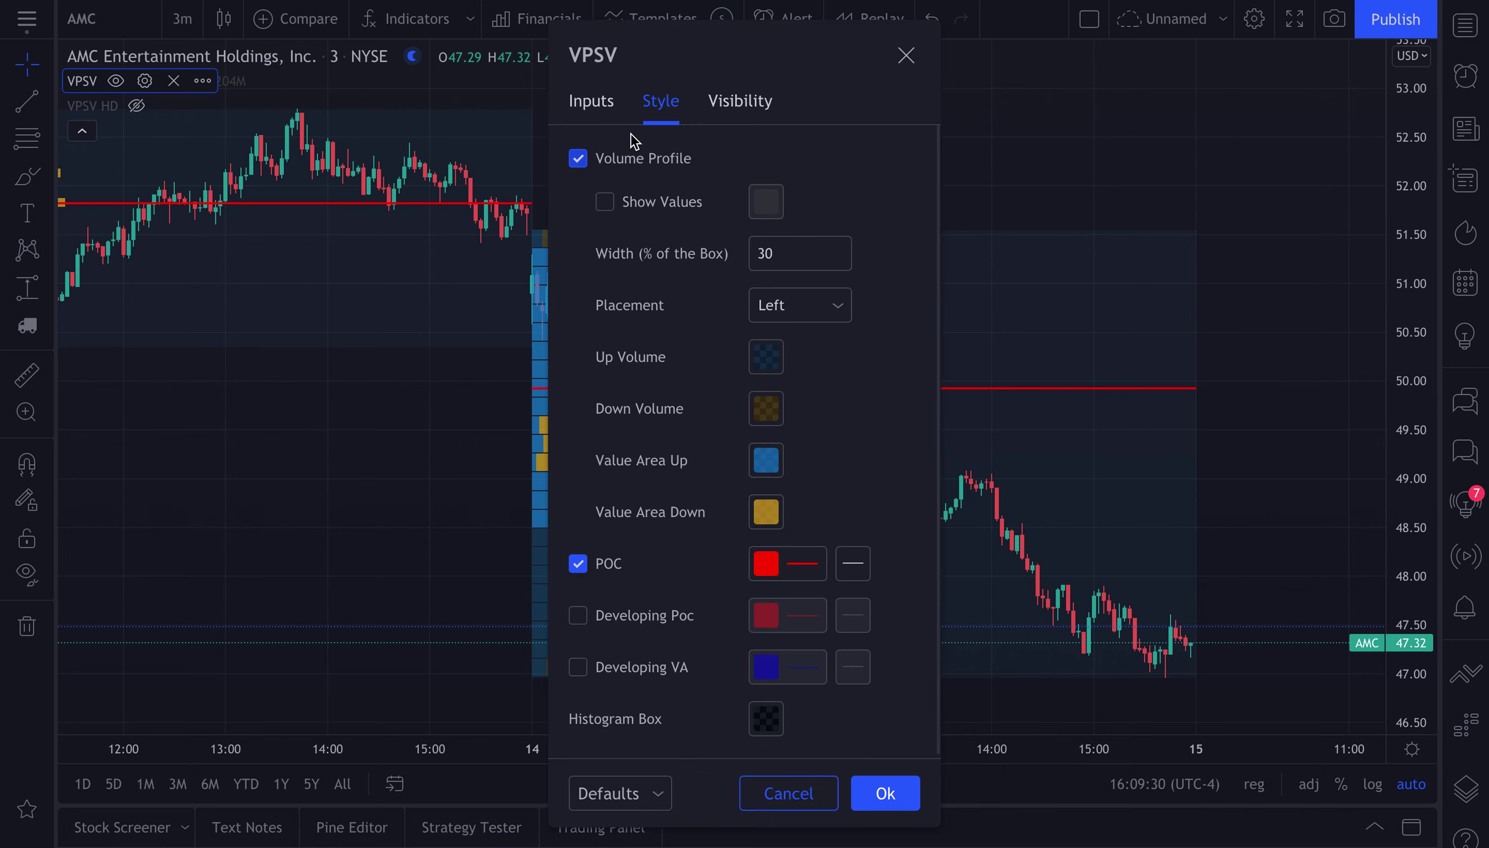
pyautogui.click(610, 105)
pyautogui.click(658, 111)
pyautogui.click(738, 111)
pyautogui.click(618, 110)
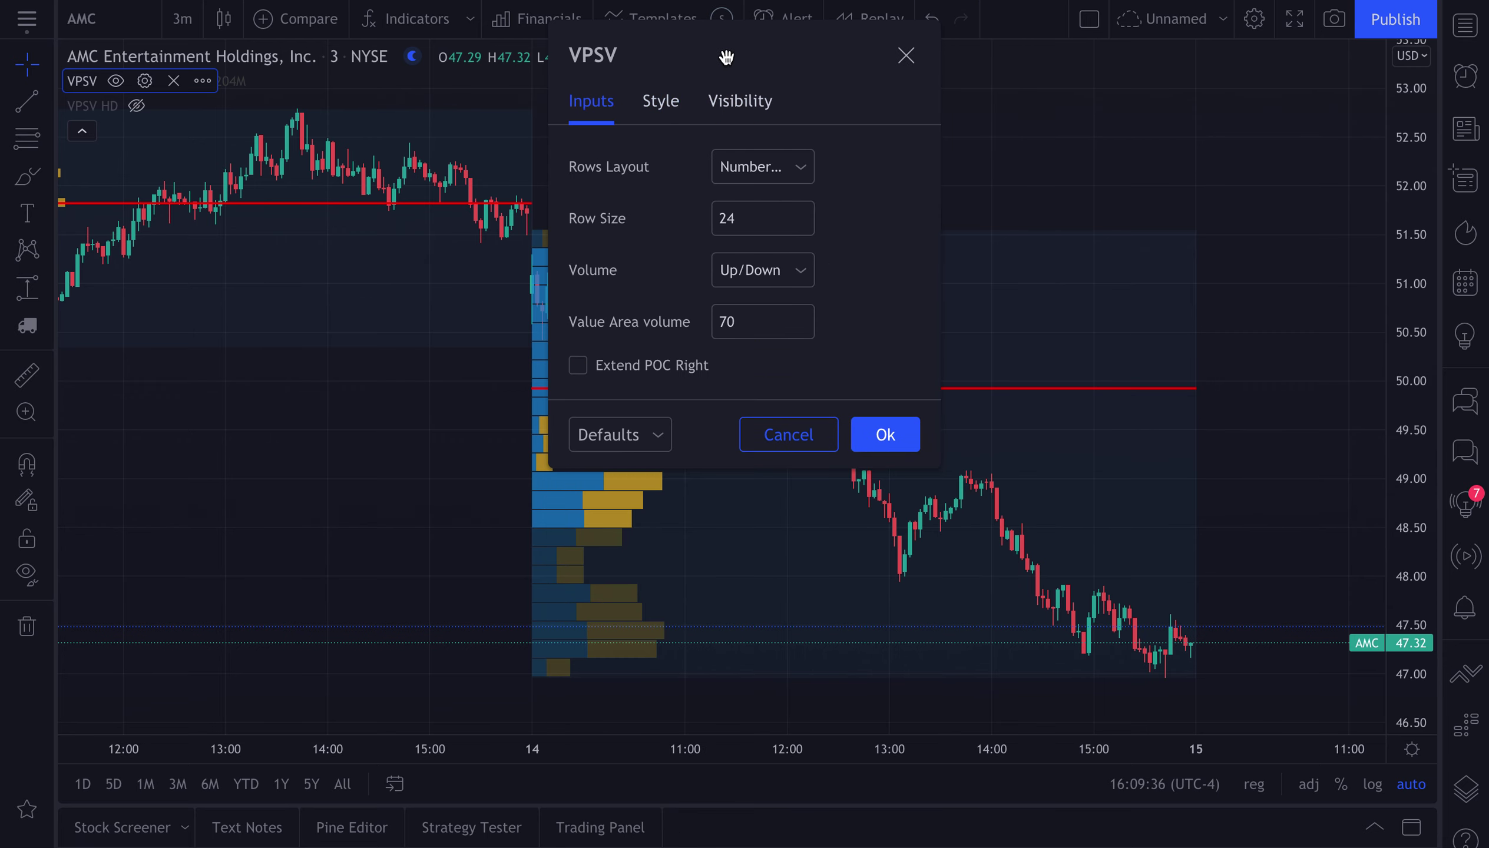
pyautogui.moveTo(726, 56); pyautogui.dragTo(239, 170)
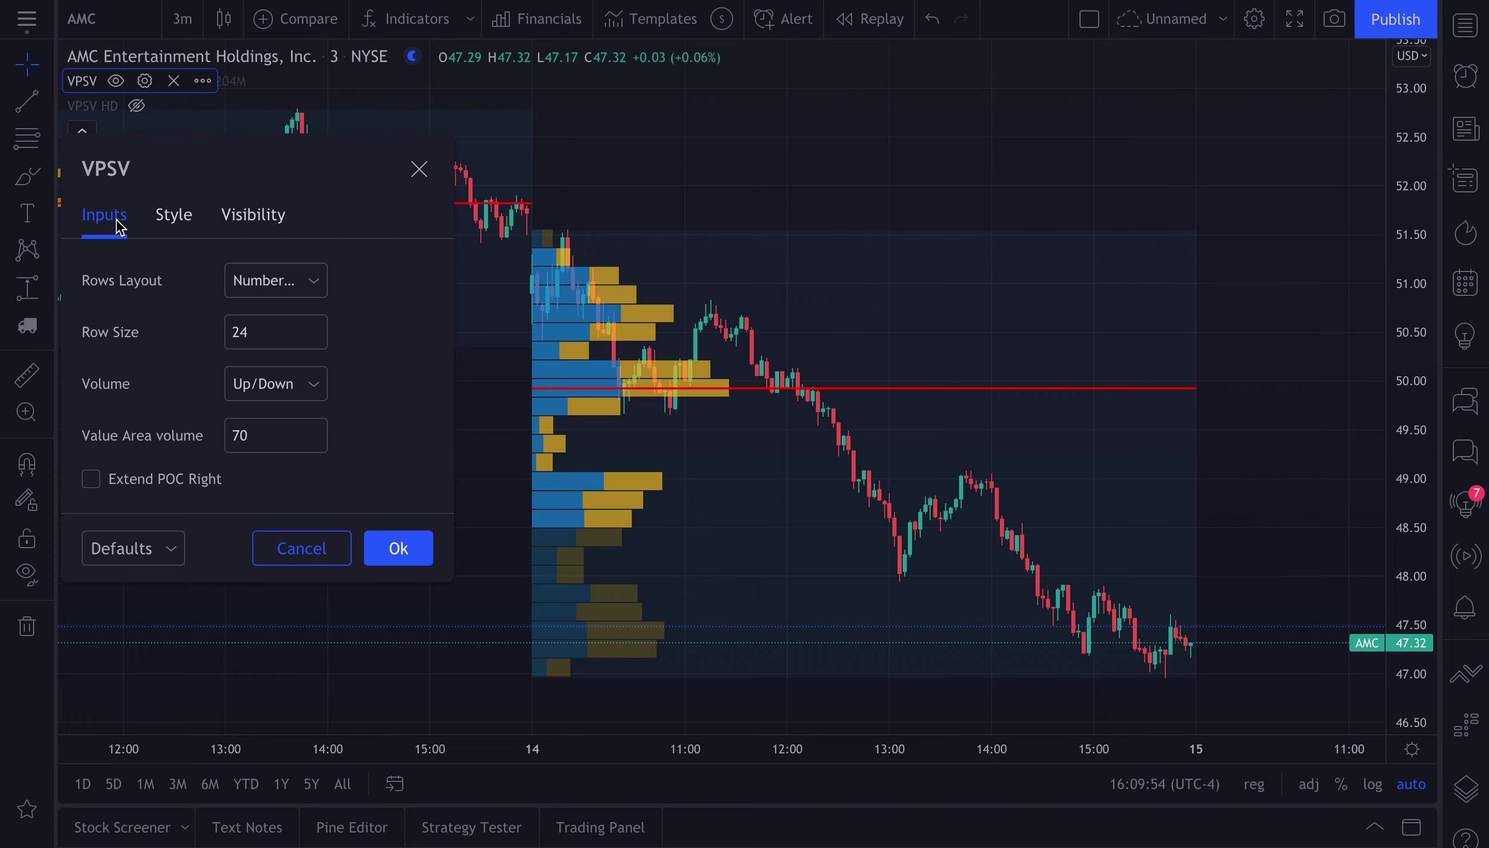
pyautogui.click(156, 228)
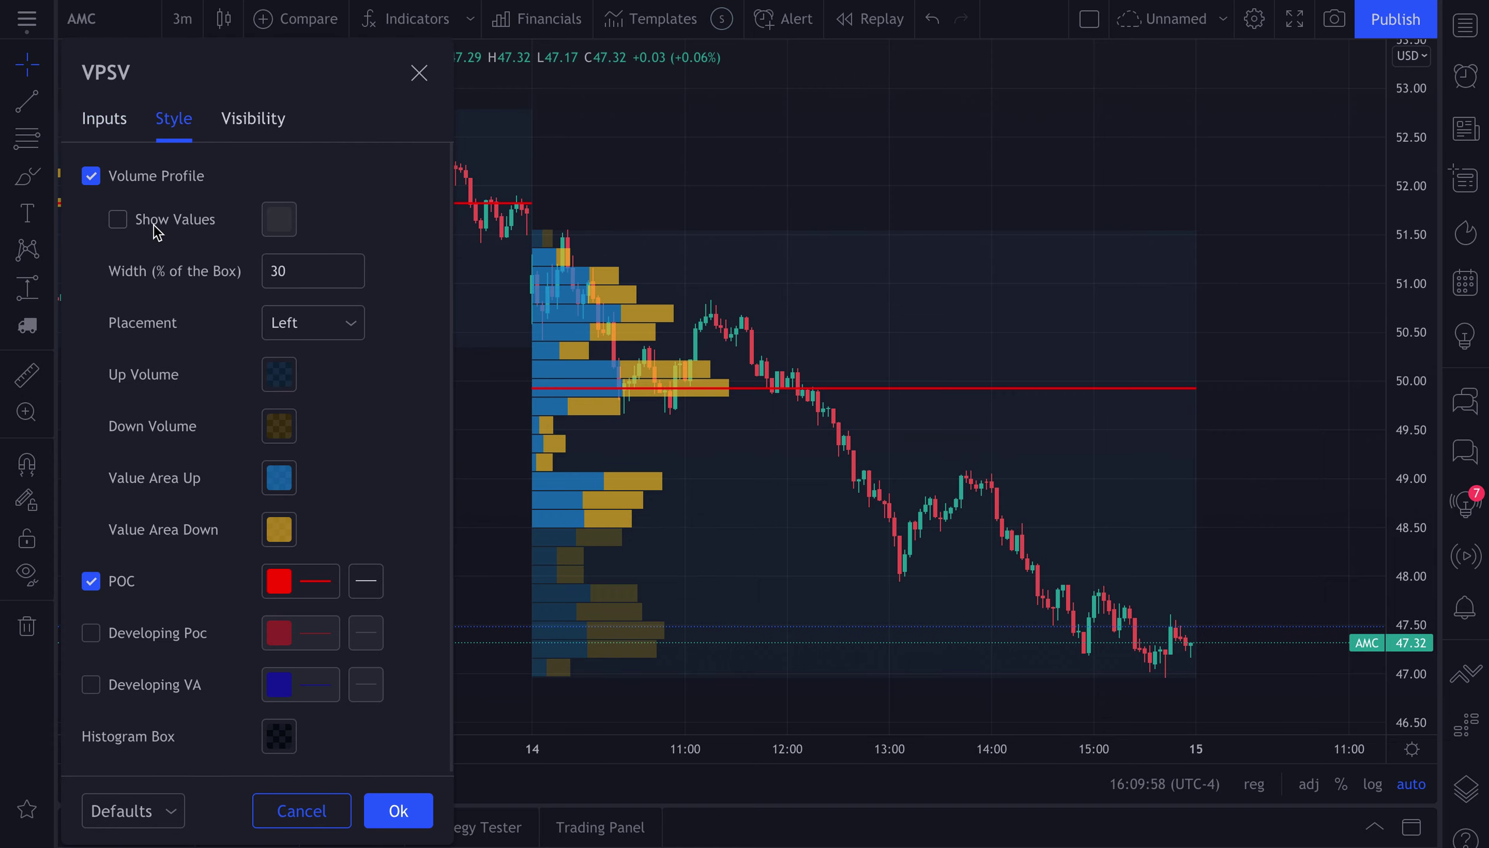
pyautogui.click(104, 119)
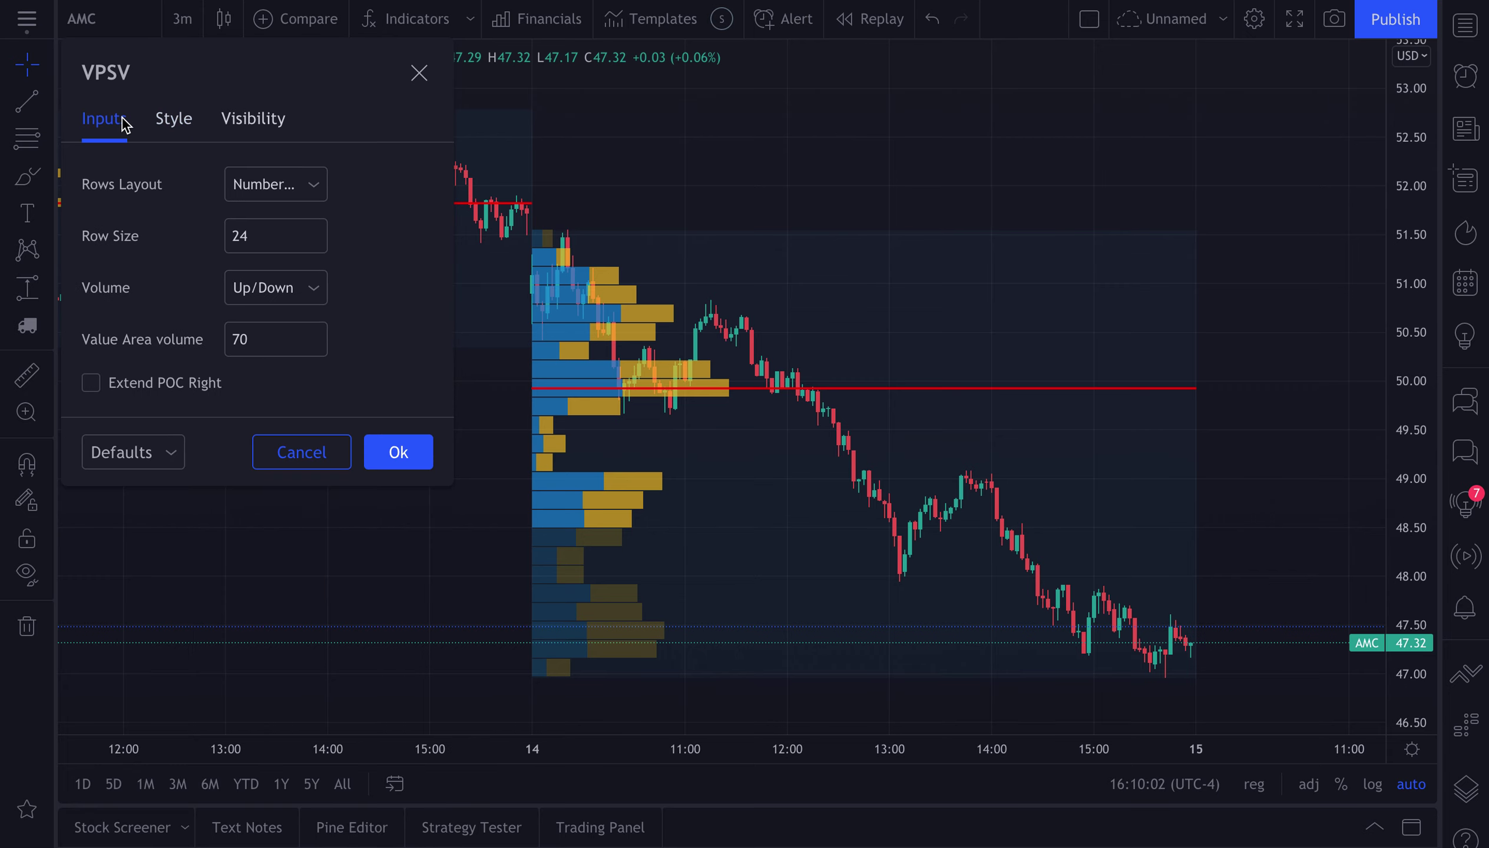
pyautogui.click(419, 72)
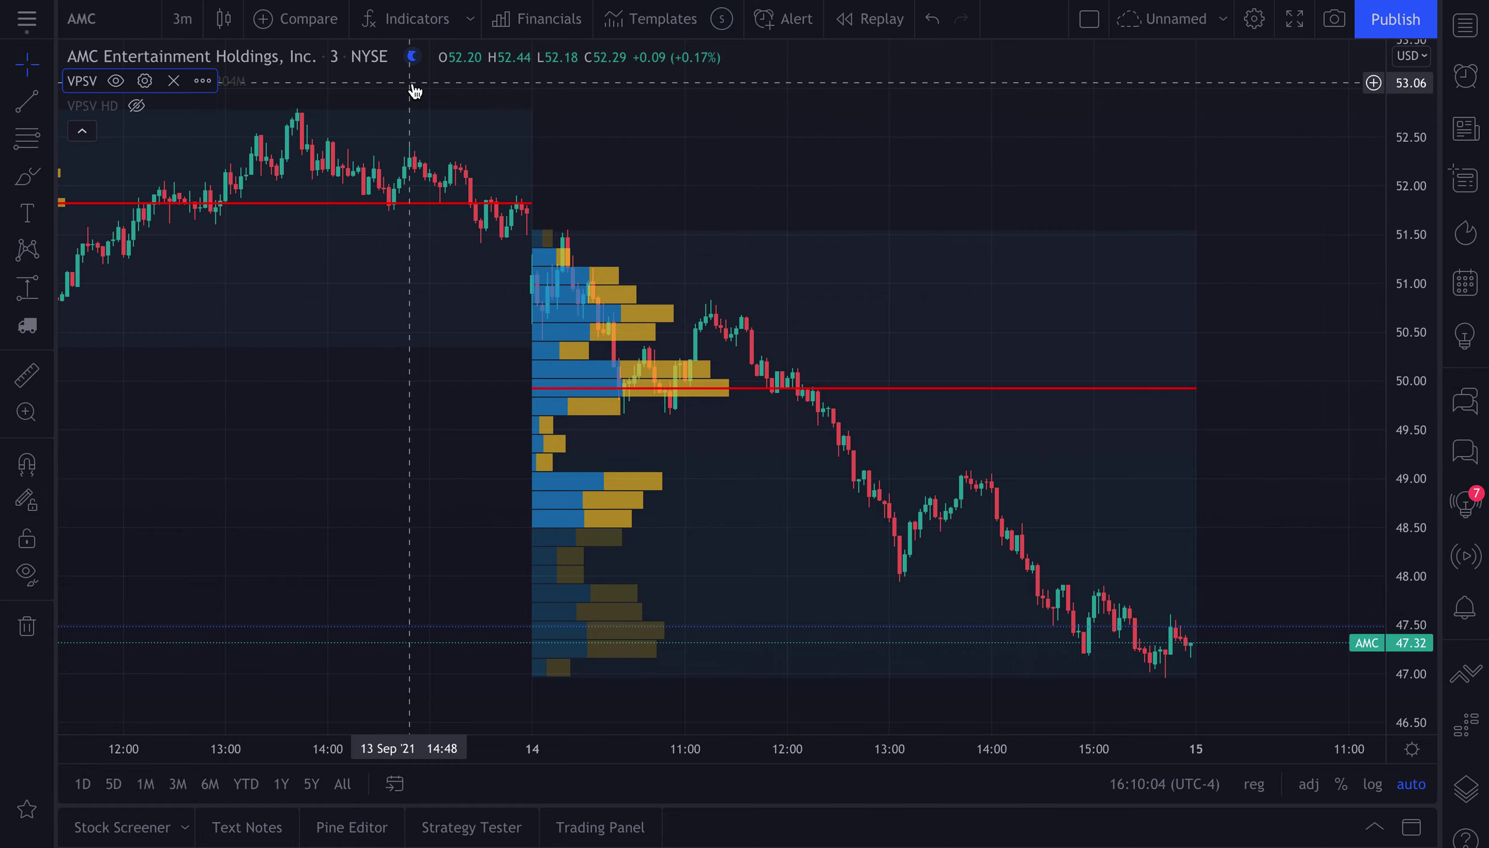
# - Add a text label reading "Sept 14" above the 14 September session
pyautogui.scroll(-5, 243, 514)
pyautogui.scroll(-2, 246, 523)
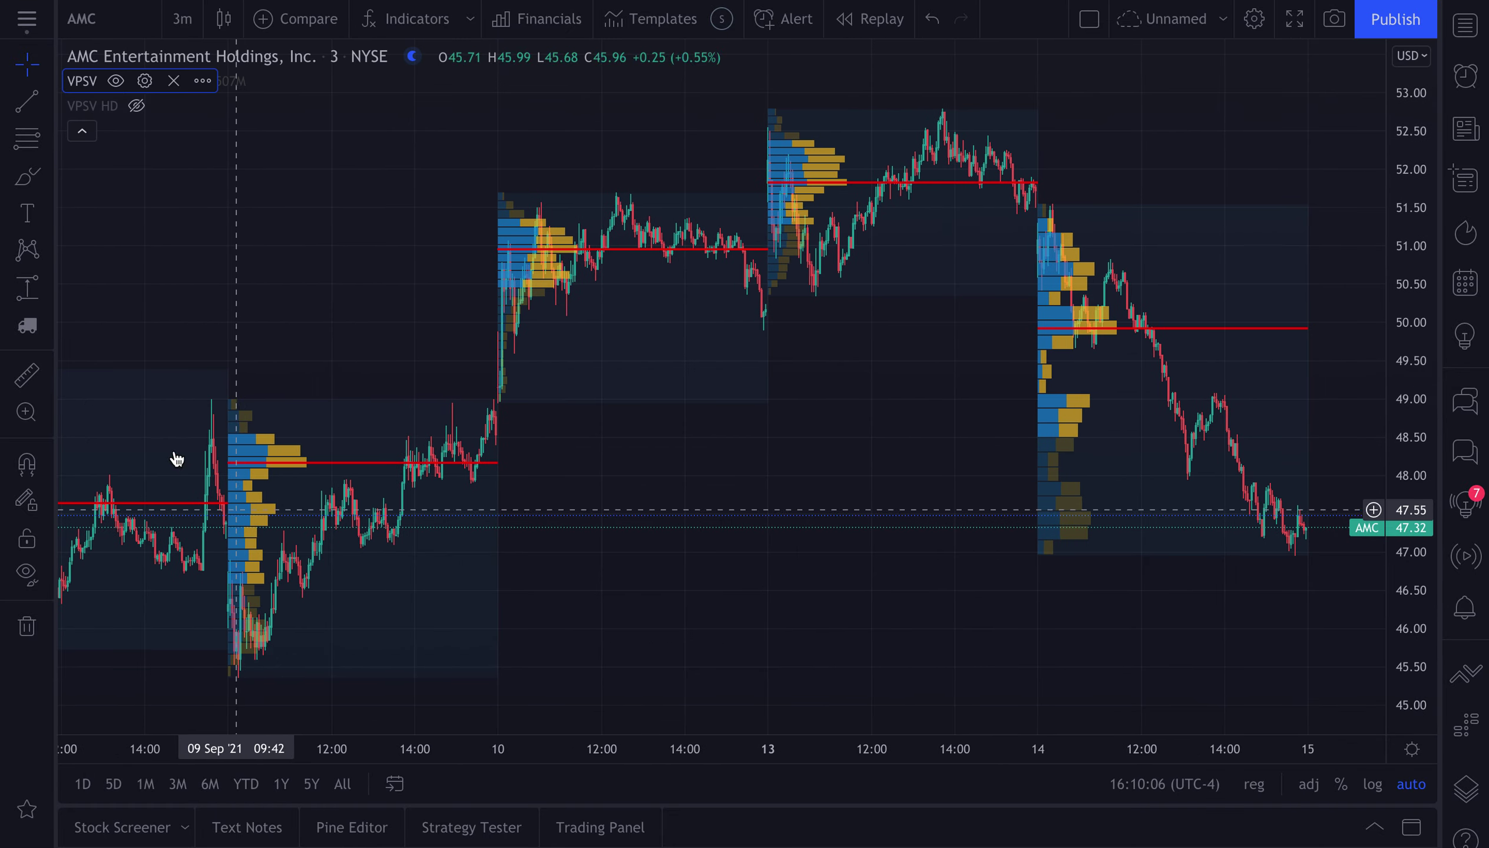
pyautogui.click(27, 213)
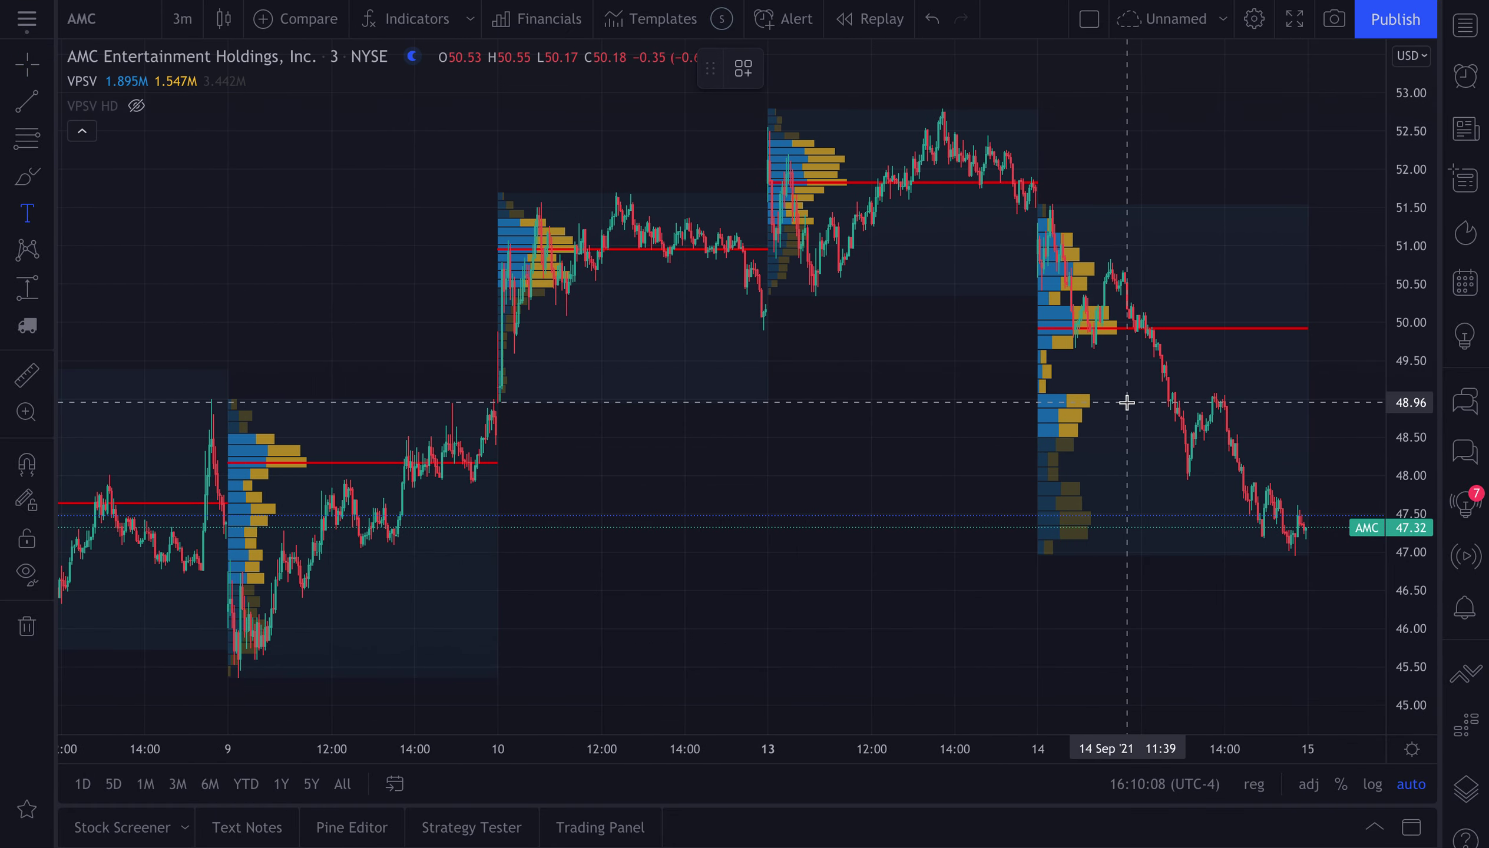
pyautogui.click(1128, 184)
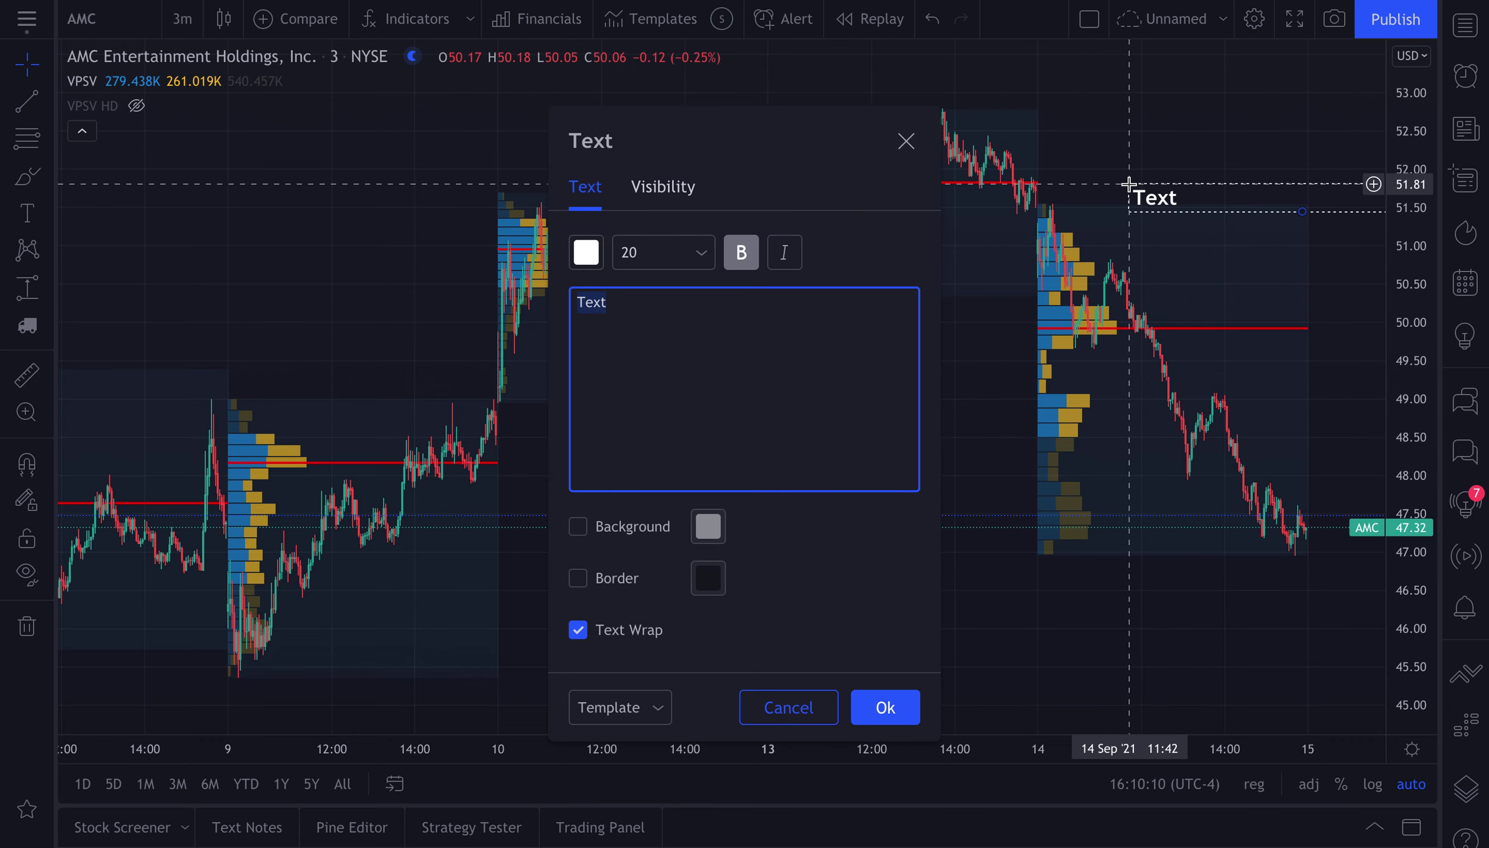
pyautogui.write('Sp')
pyautogui.write('ept 14')
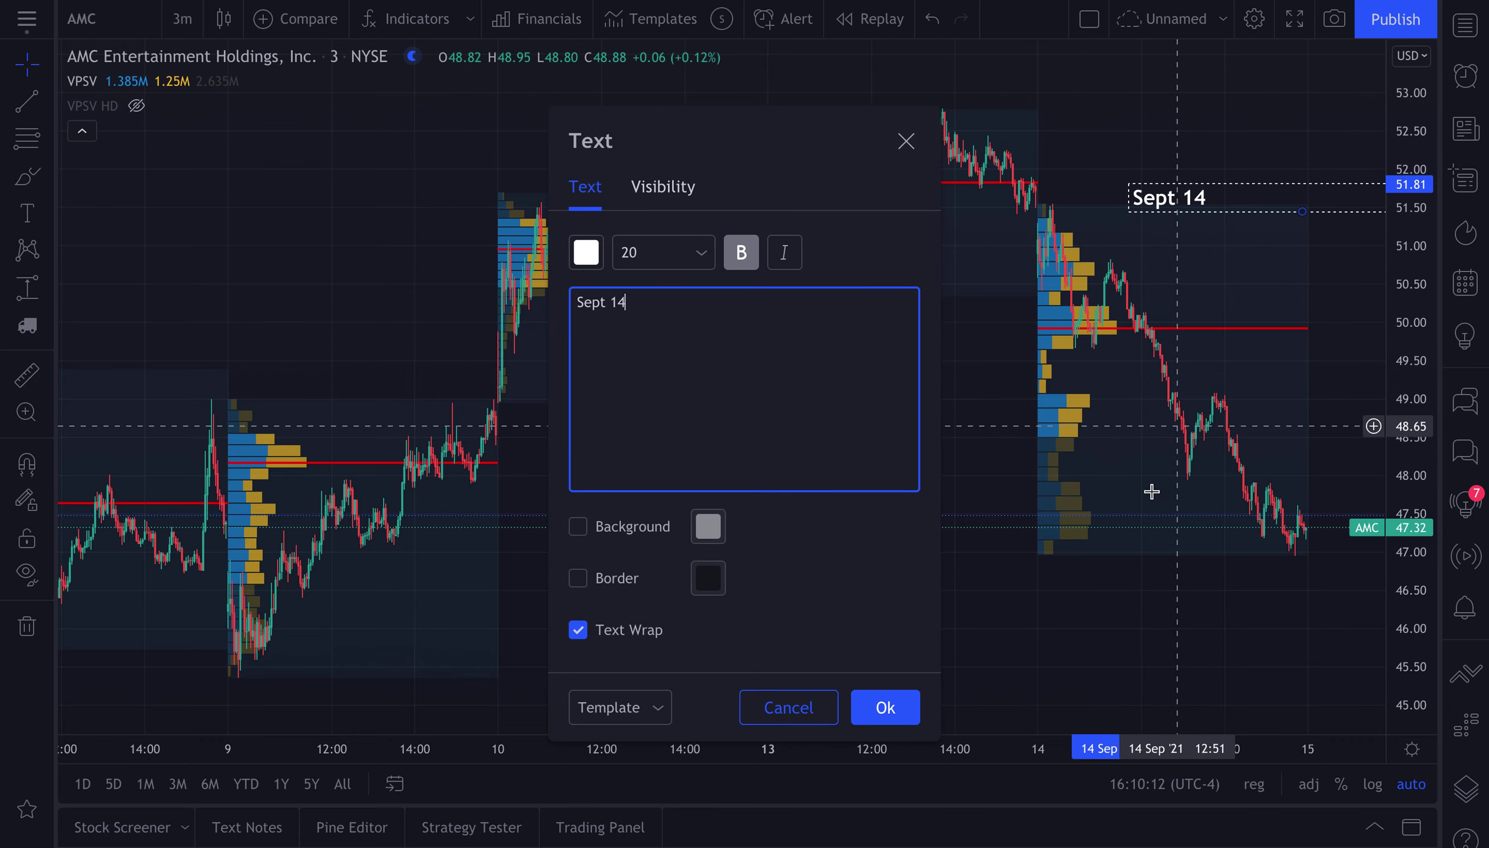
pyautogui.click(884, 707)
# - Duplicate the "Sept 14" label above the 13 September session and change its text to "Sept 13"
pyautogui.moveTo(1186, 196)
pyautogui.mouseDown()
pyautogui.moveTo(1134, 189)
pyautogui.moveTo(1113, 149)
pyautogui.moveTo(924, 80)
pyautogui.moveTo(873, 83)
pyautogui.mouseUp()
pyautogui.click(873, 82)
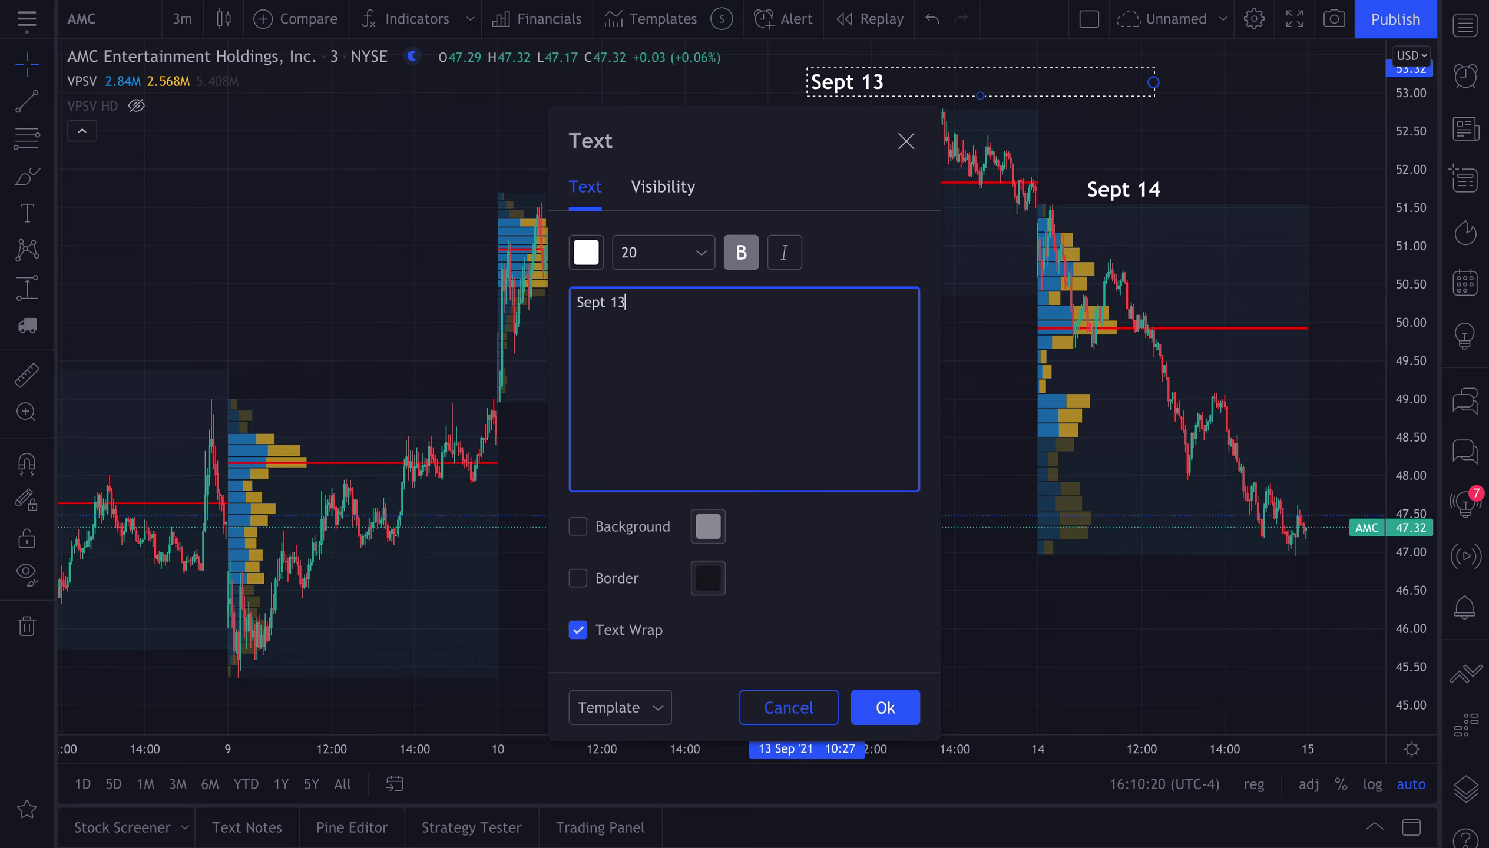
pyautogui.write('3')
pyautogui.click(884, 708)
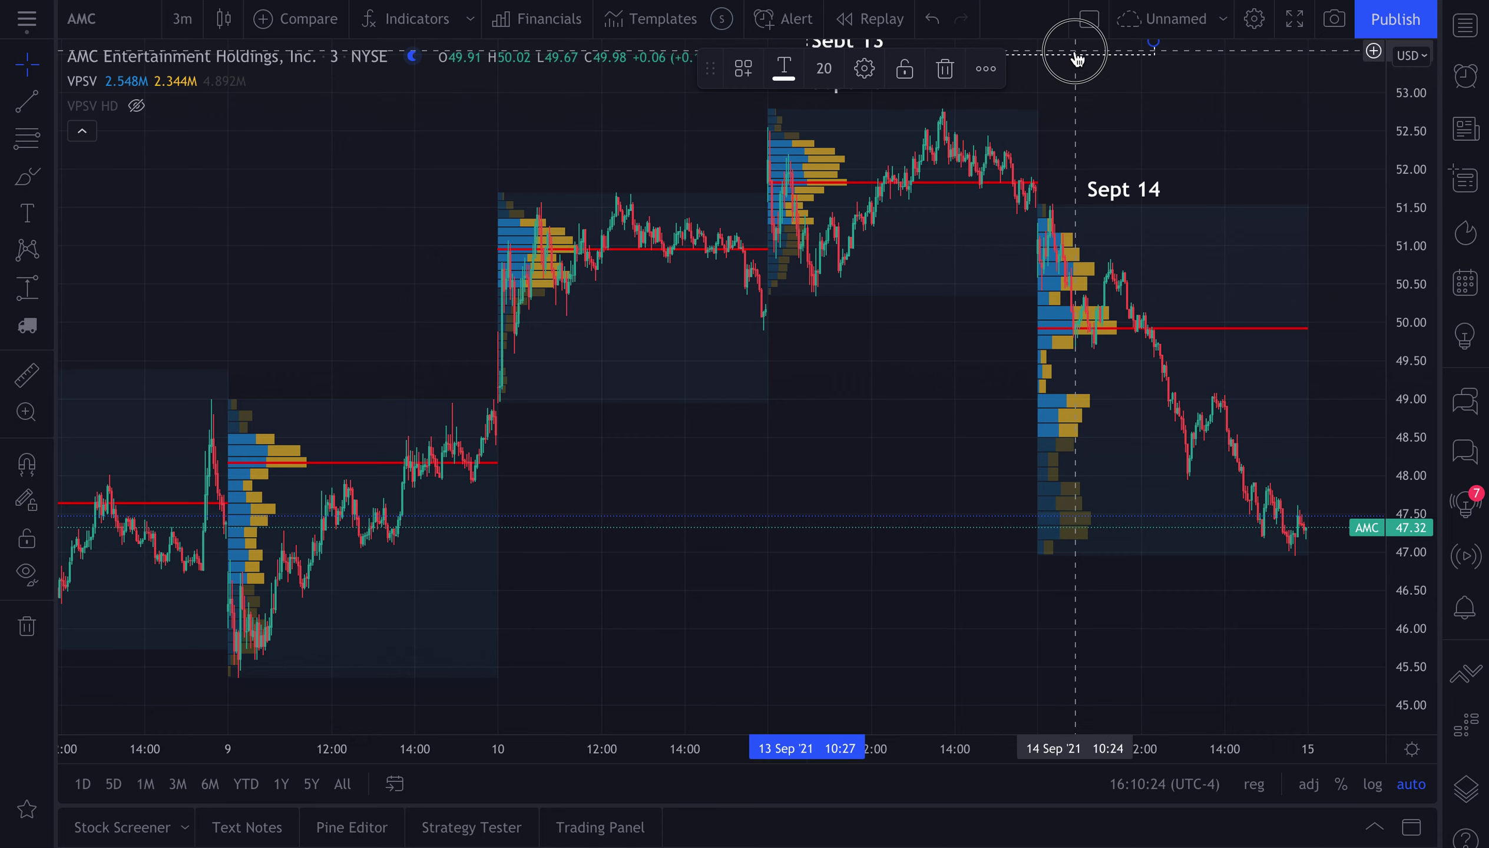
# - Duplicate the "Sept 13" label above the 10 September session and change its text to "Sept 10"
pyautogui.moveTo(1070, 47)
pyautogui.mouseDown()
pyautogui.moveTo(651, 199)
pyautogui.moveTo(828, 189)
pyautogui.mouseUp()
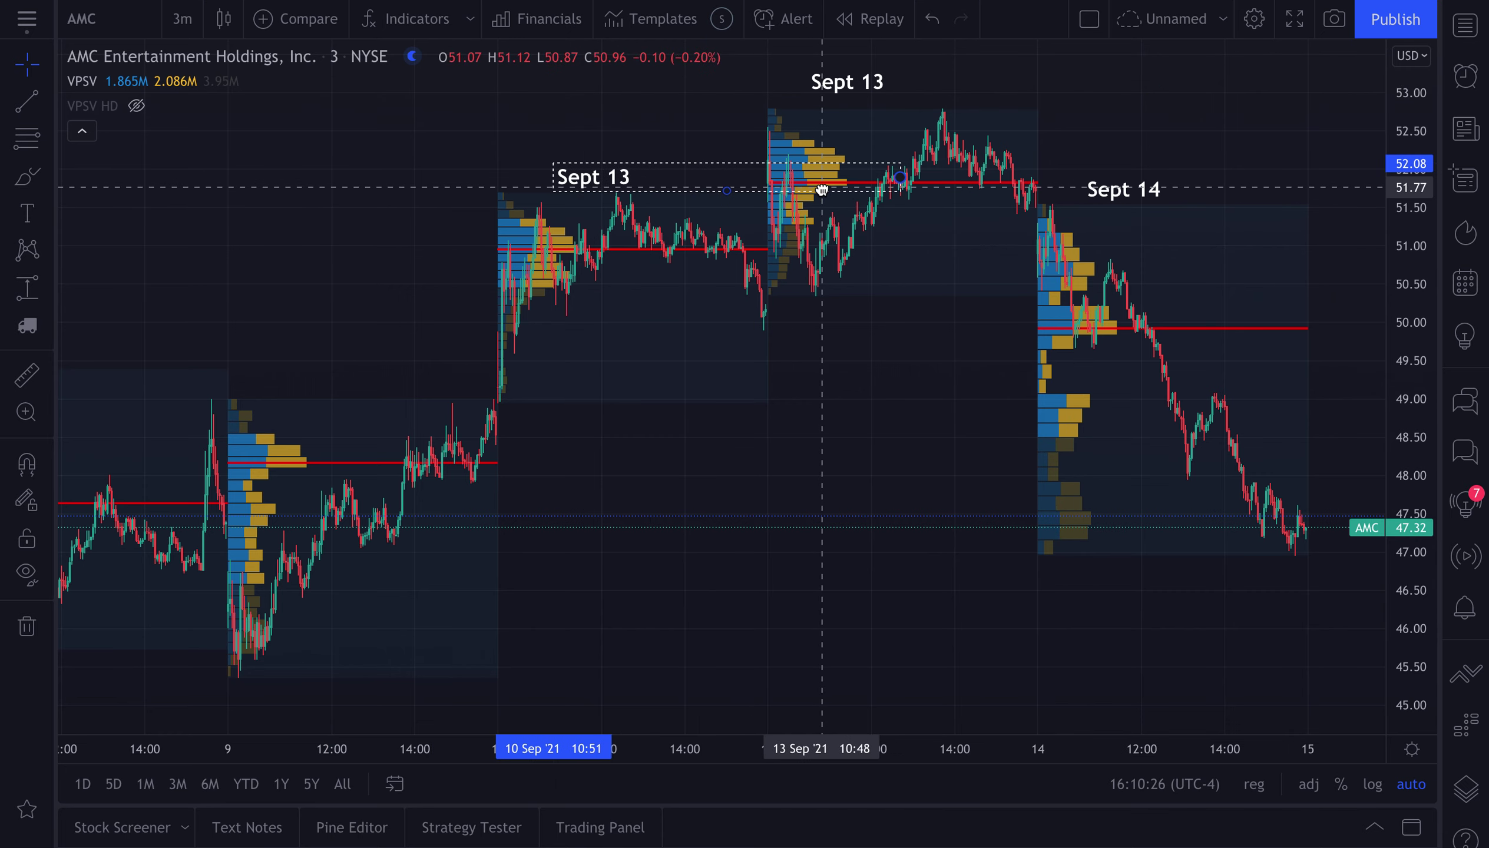
pyautogui.moveTo(597, 196); pyautogui.dragTo(565, 174)
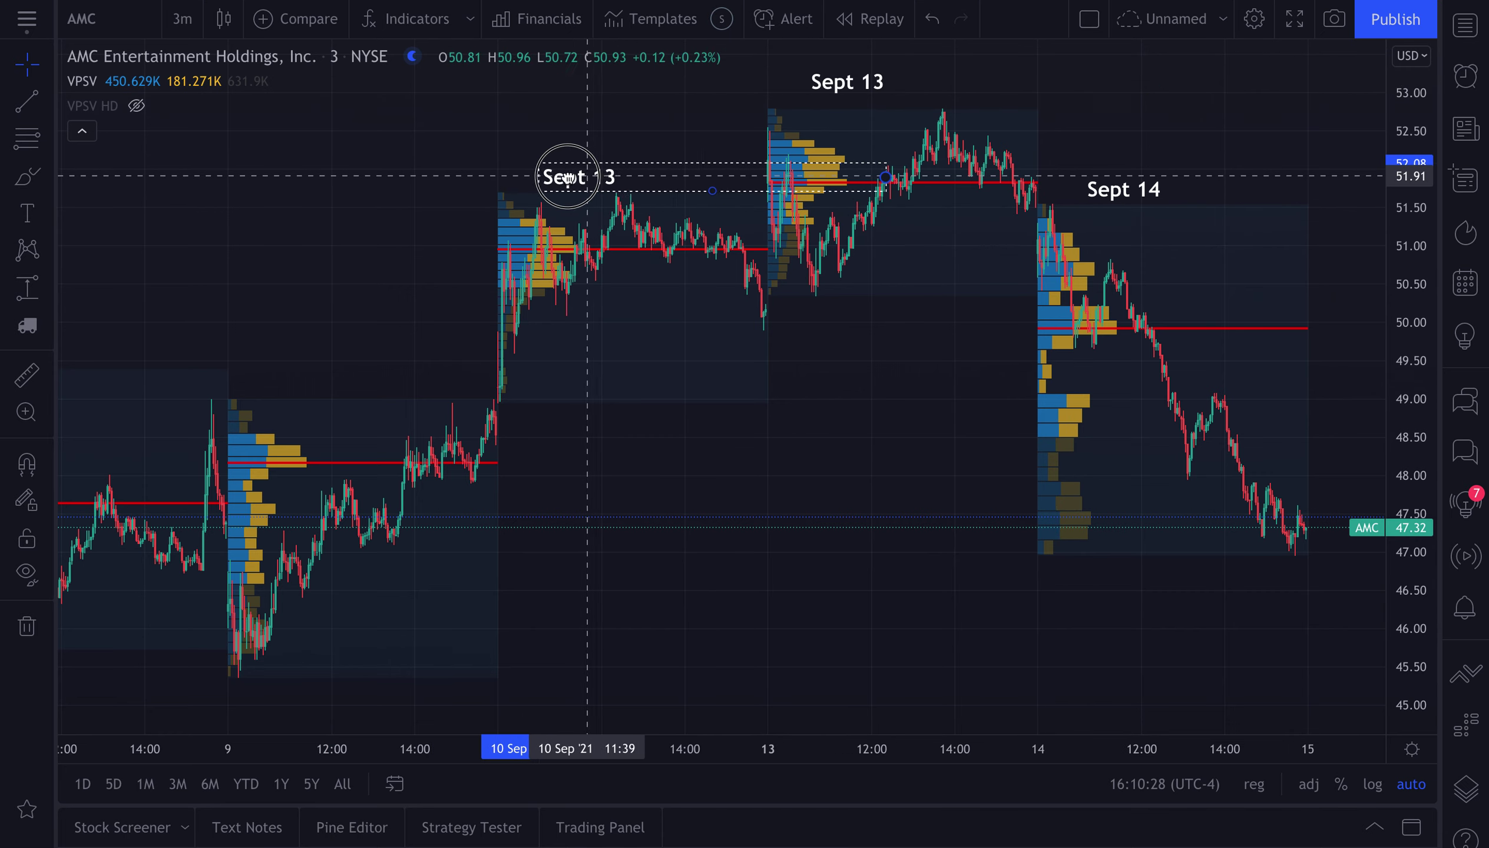
pyautogui.doubleClick(564, 173)
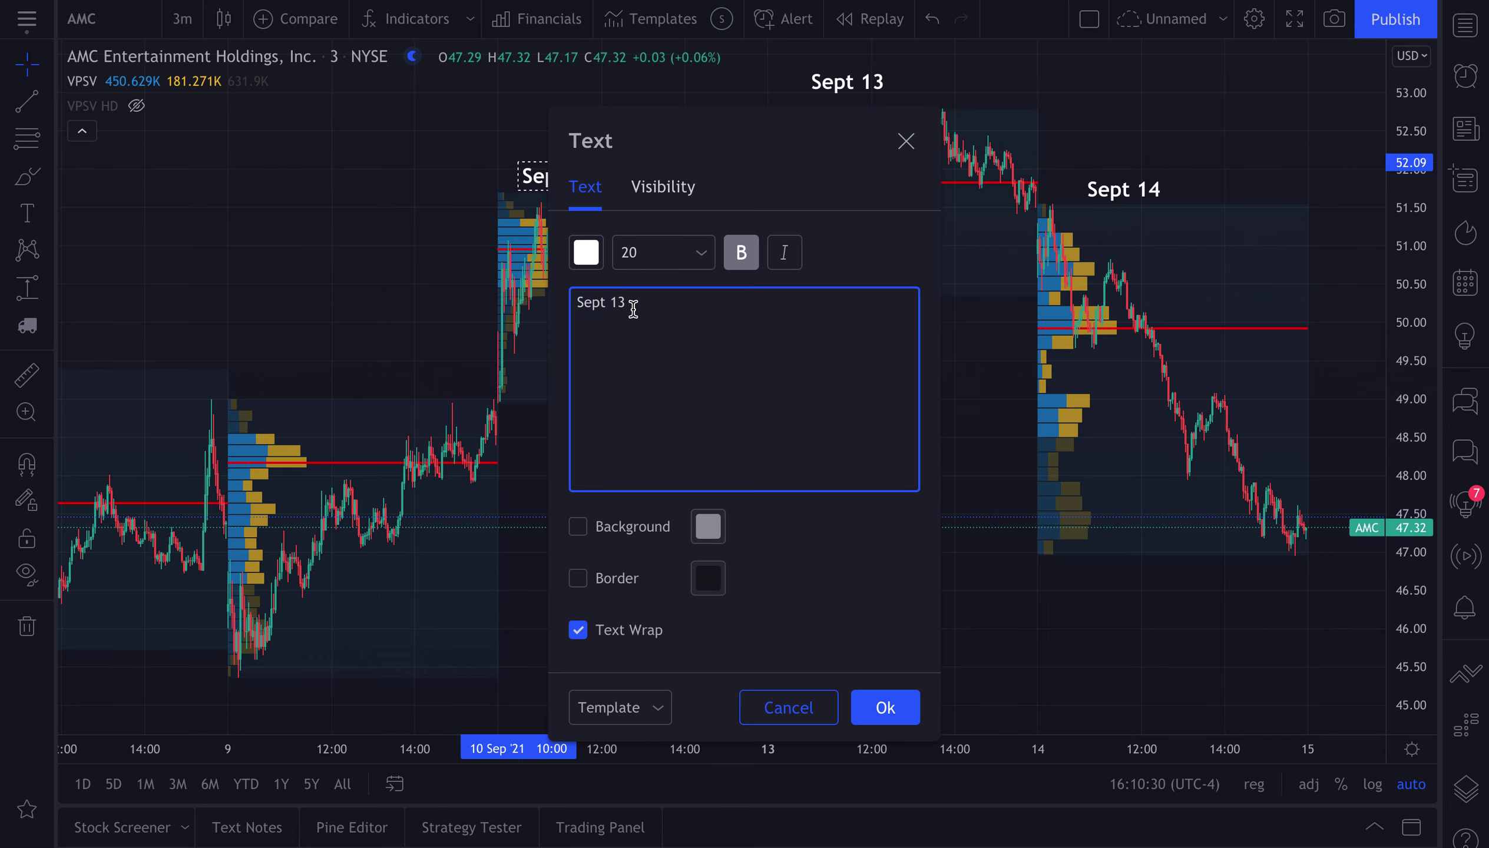
pyautogui.press('BackSpace')
pyautogui.write('0')
pyautogui.click(877, 707)
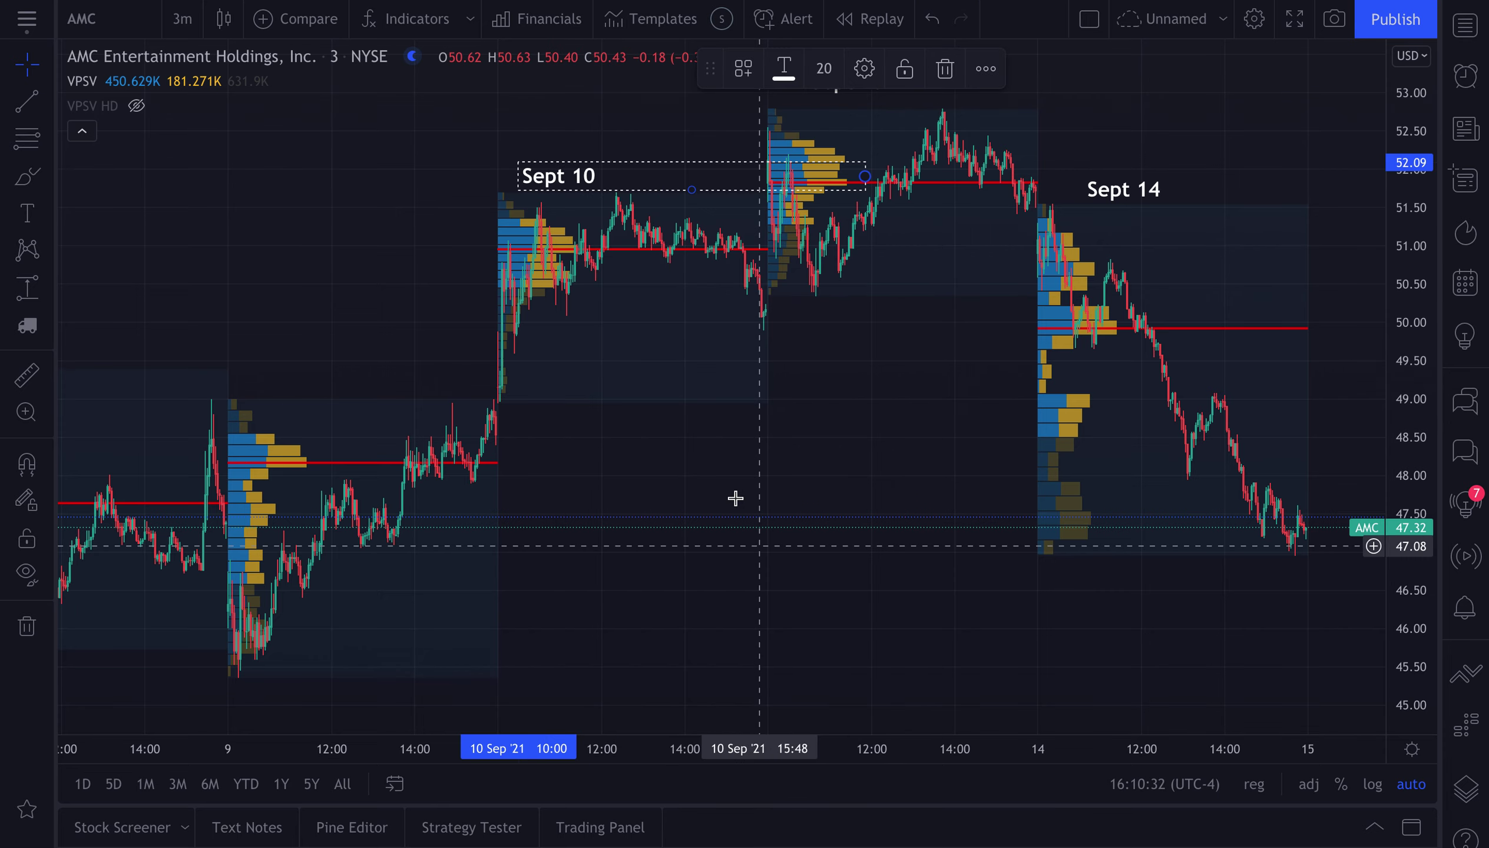
# - Move the "Sept 13" text label slightly down, closer to the 13 September session box
pyautogui.scroll(5, 623, 476)
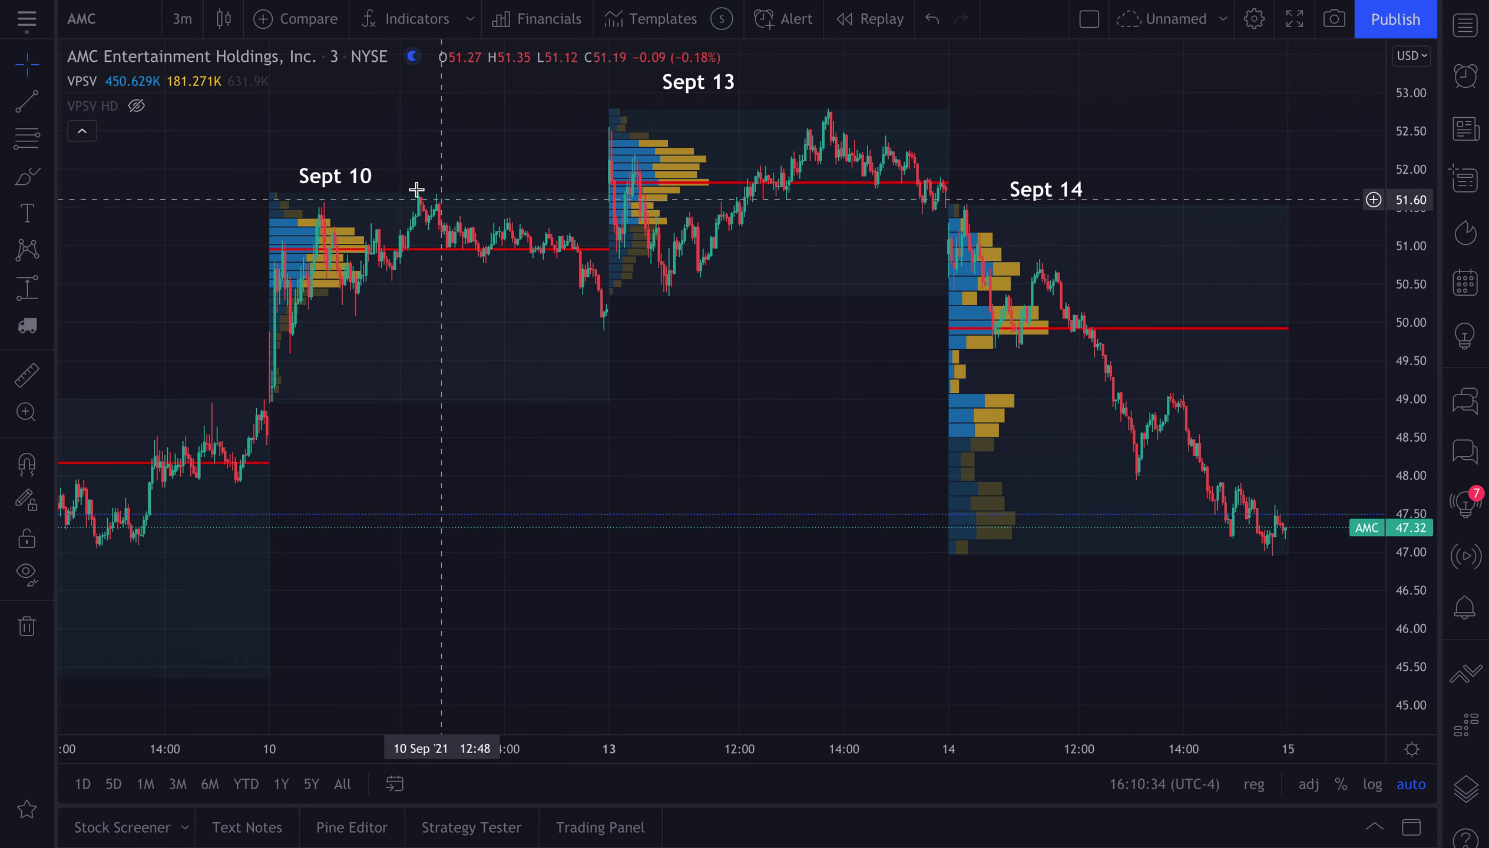
pyautogui.click(333, 175)
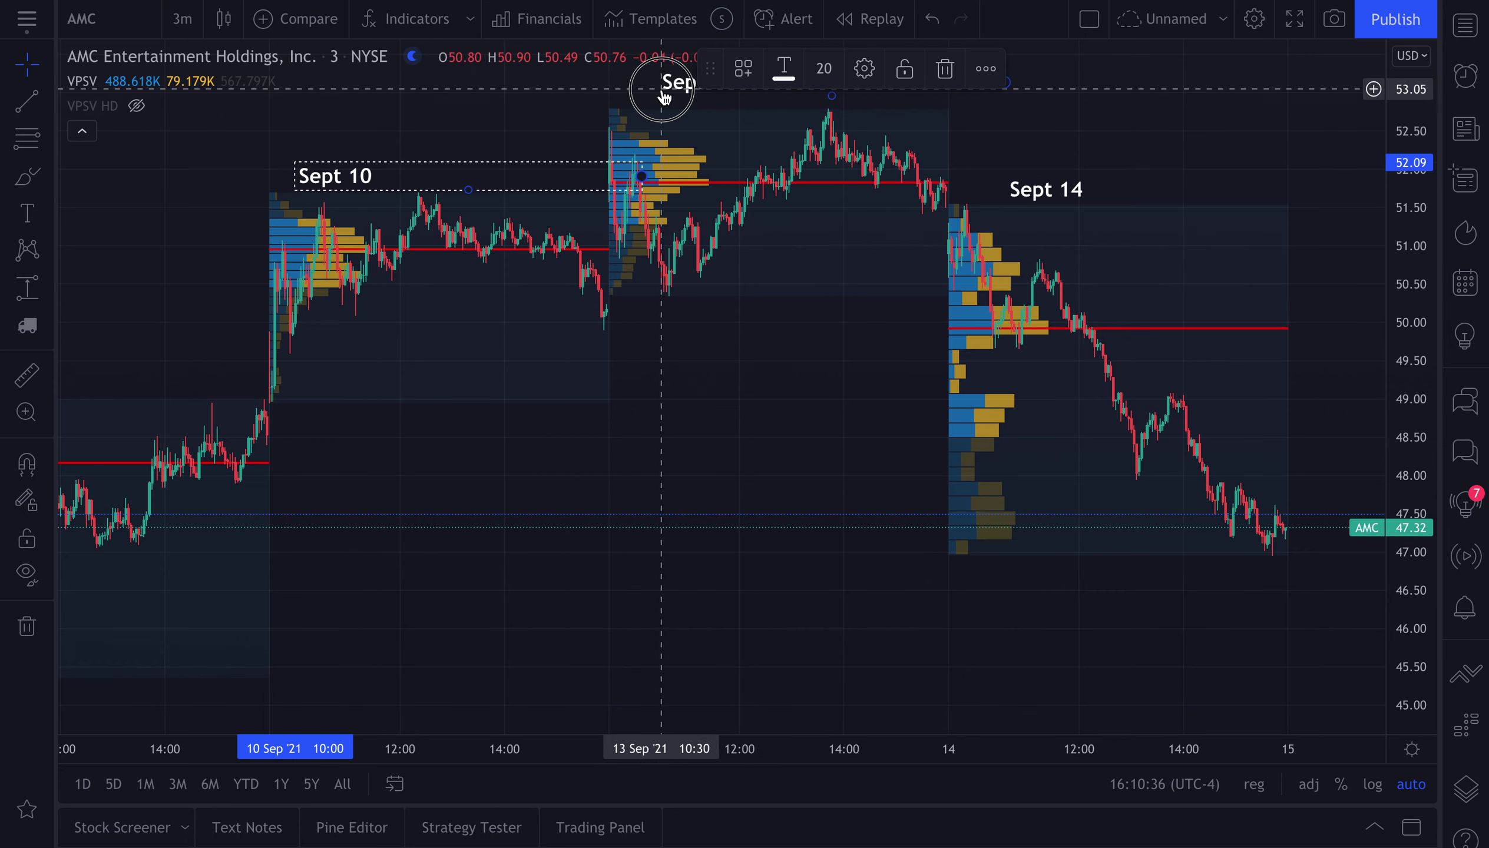
pyautogui.moveTo(658, 90); pyautogui.dragTo(655, 100)
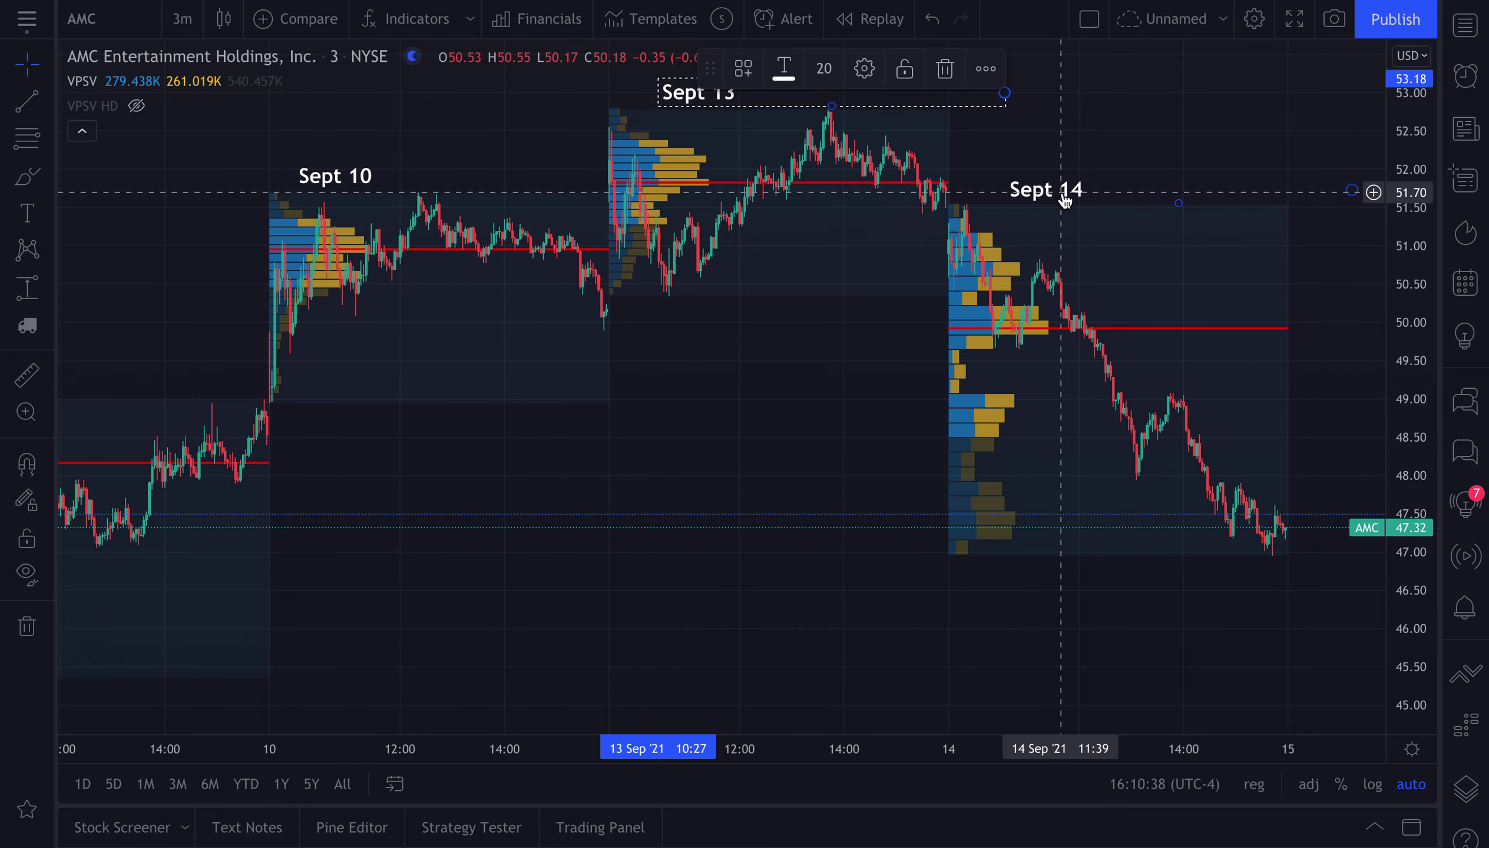
pyautogui.click(702, 437)
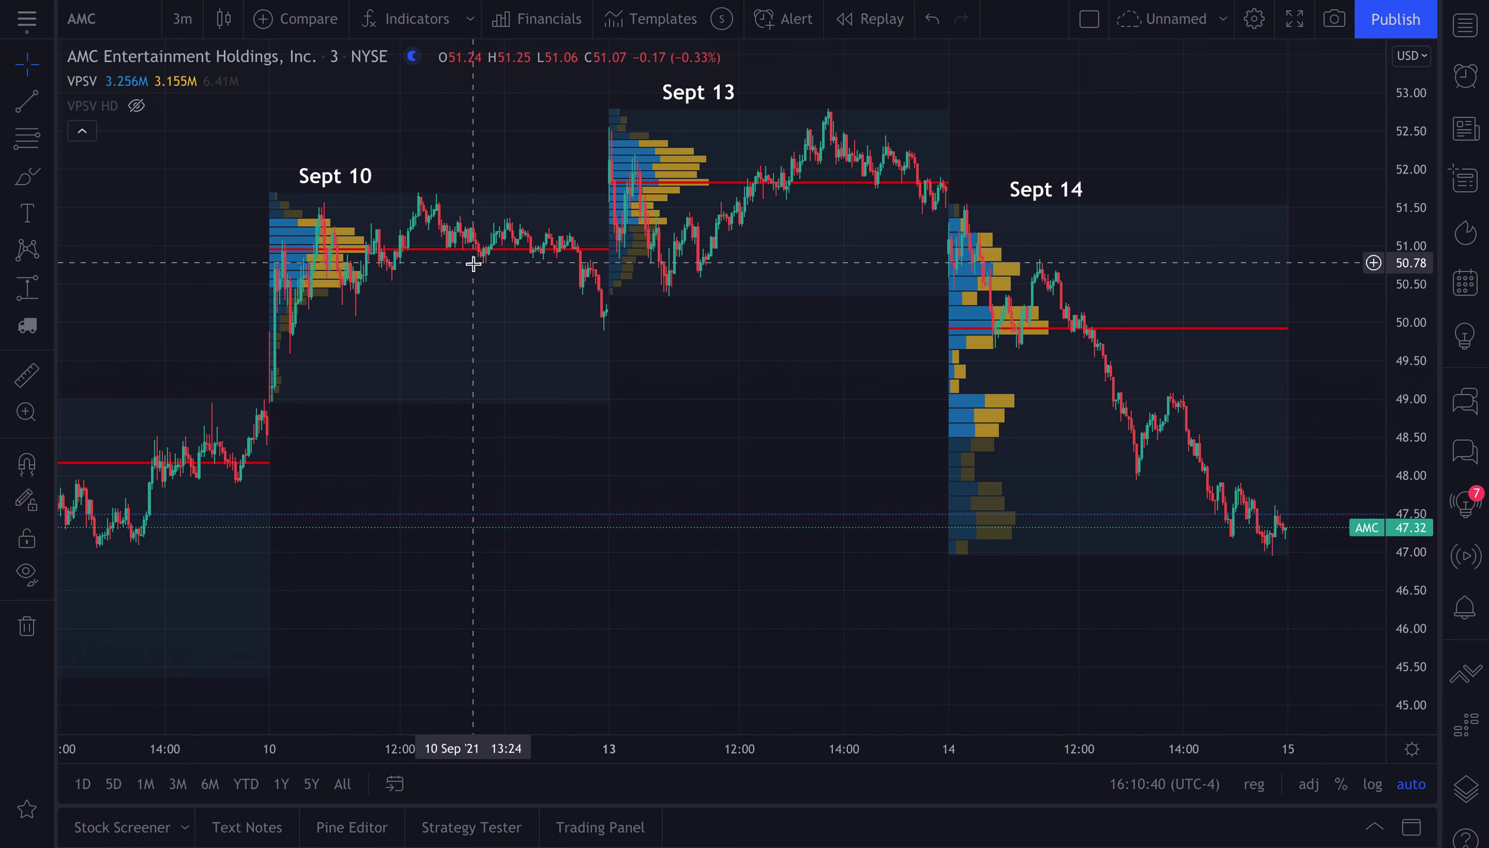
# - Open the VPSV indicator's settings and move the dialog clear of the 13 and 14 September profiles
pyautogui.scroll(2, 473, 264)
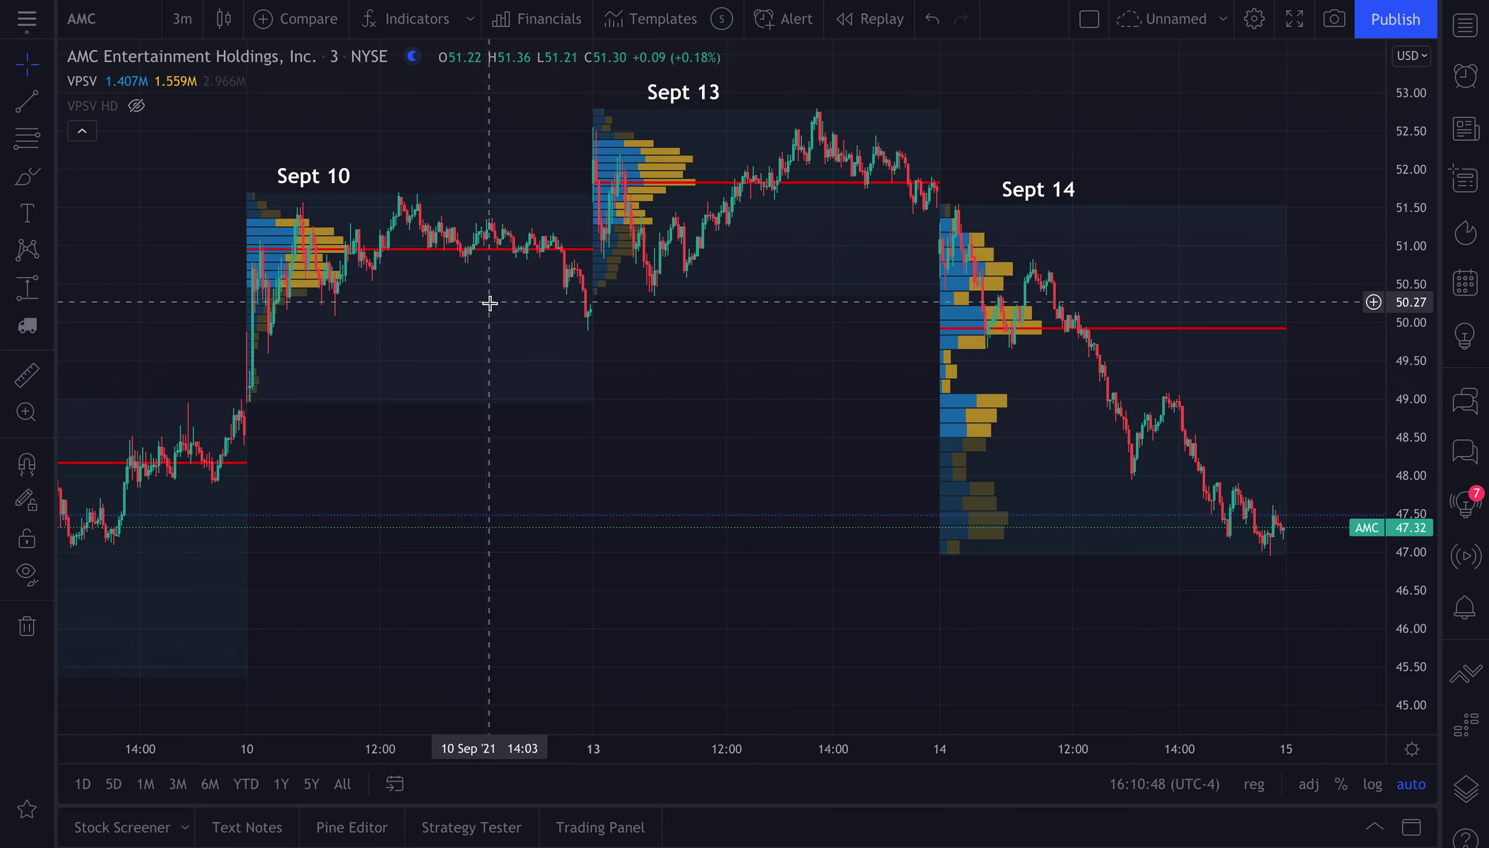
pyautogui.scroll(-1, 490, 302)
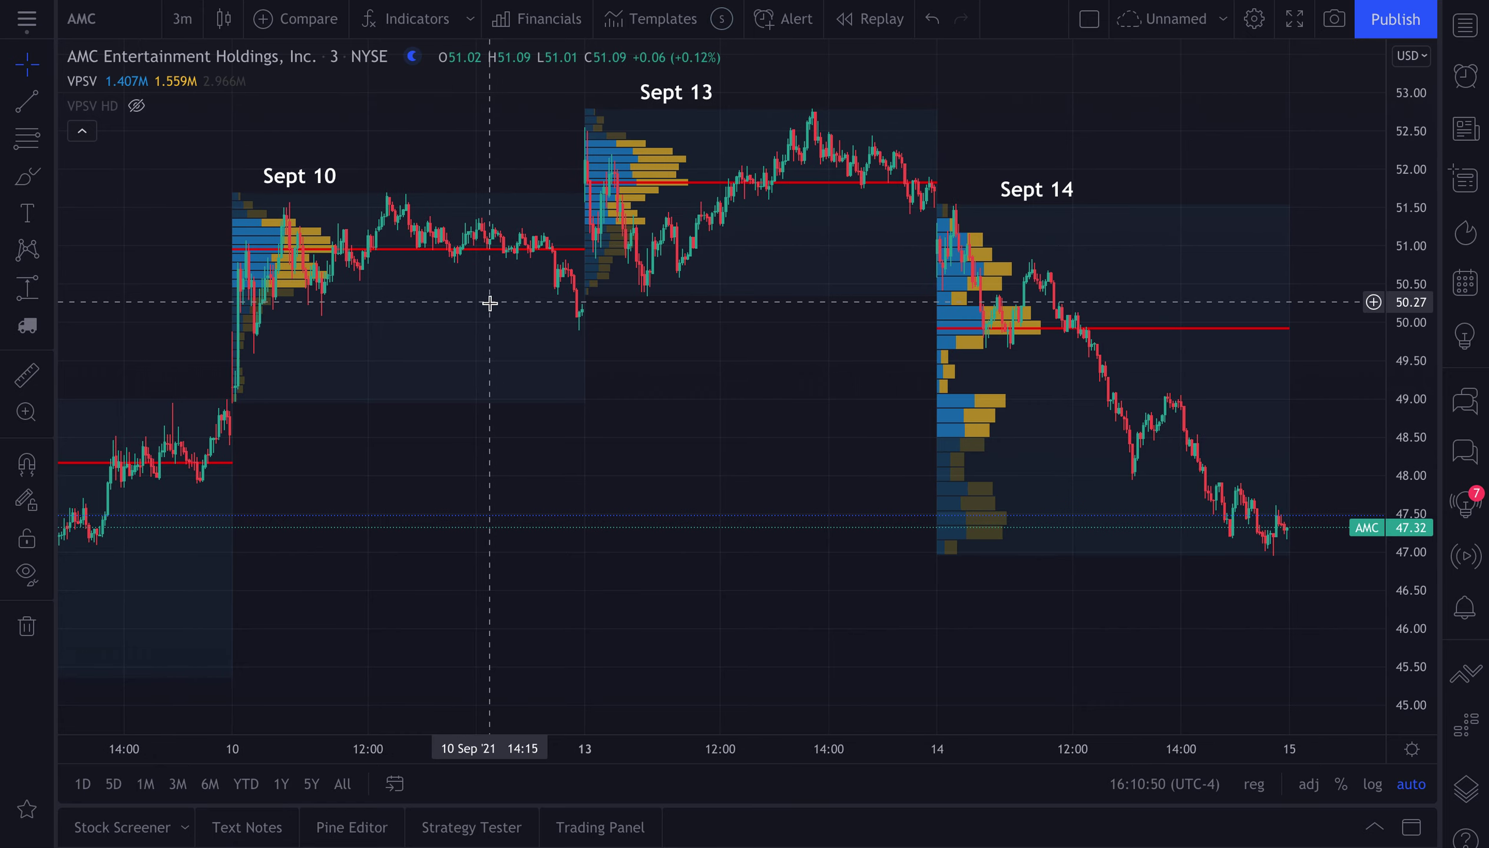
pyautogui.scroll(2, 490, 302)
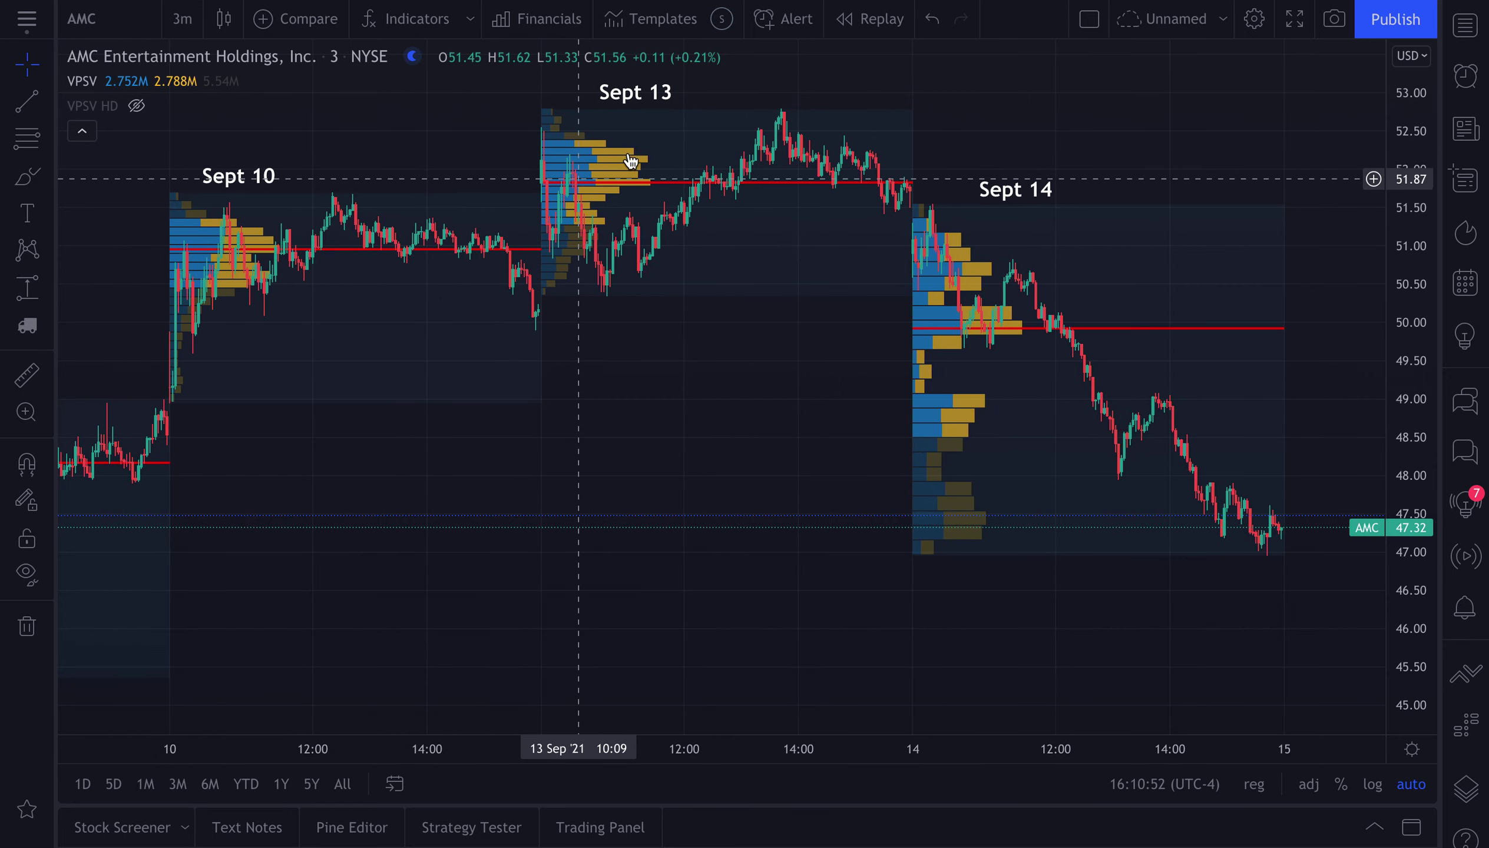
pyautogui.doubleClick(1130, 331)
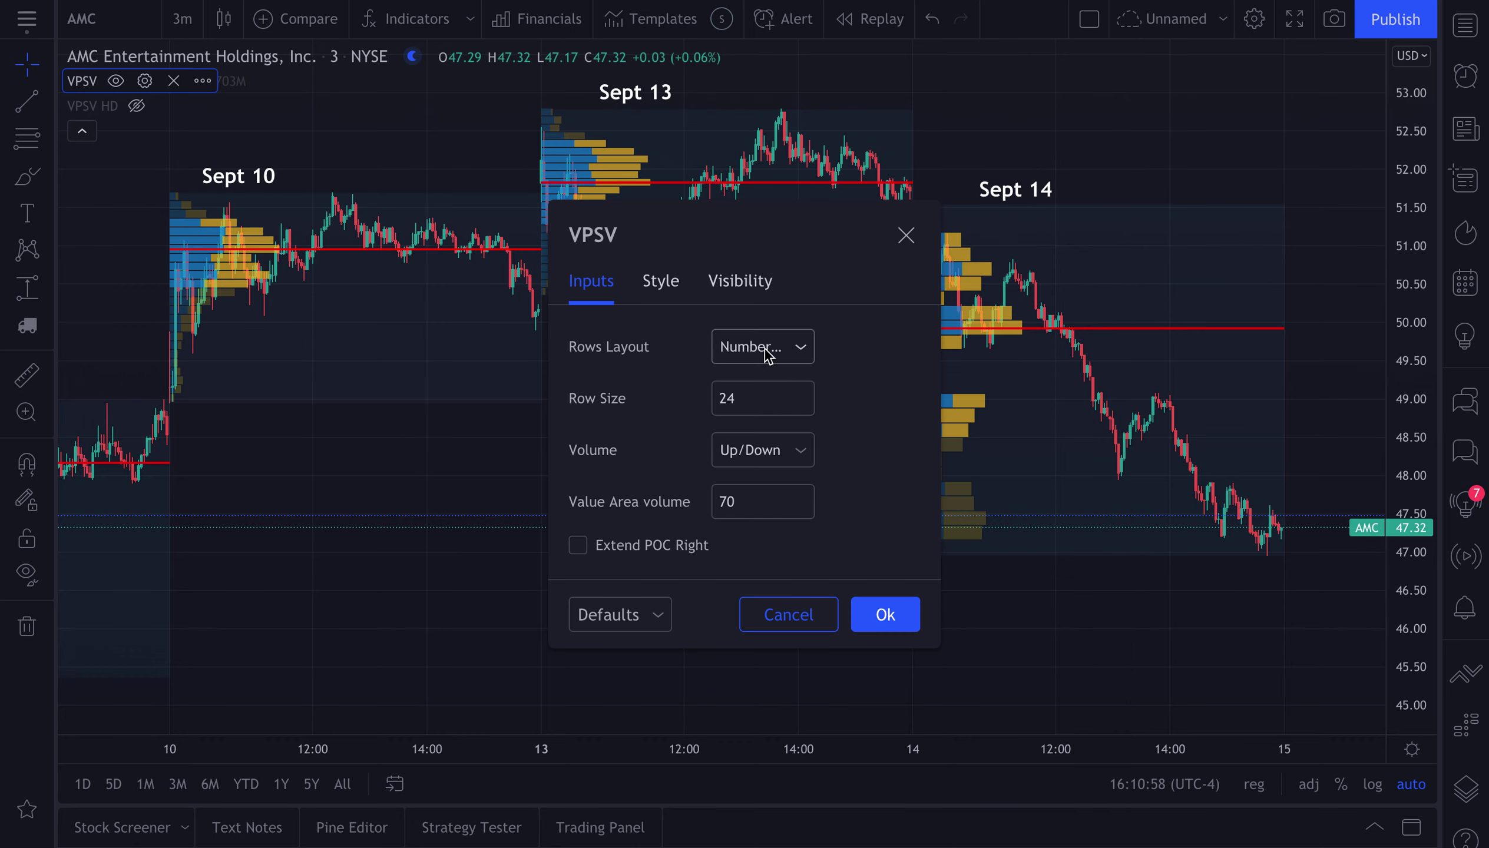
pyautogui.moveTo(806, 223); pyautogui.dragTo(364, 282)
# - Compare the Ticks Per Row layout with Number Of Rows on the volume profiles, ending on Number Of Rows
pyautogui.click(319, 413)
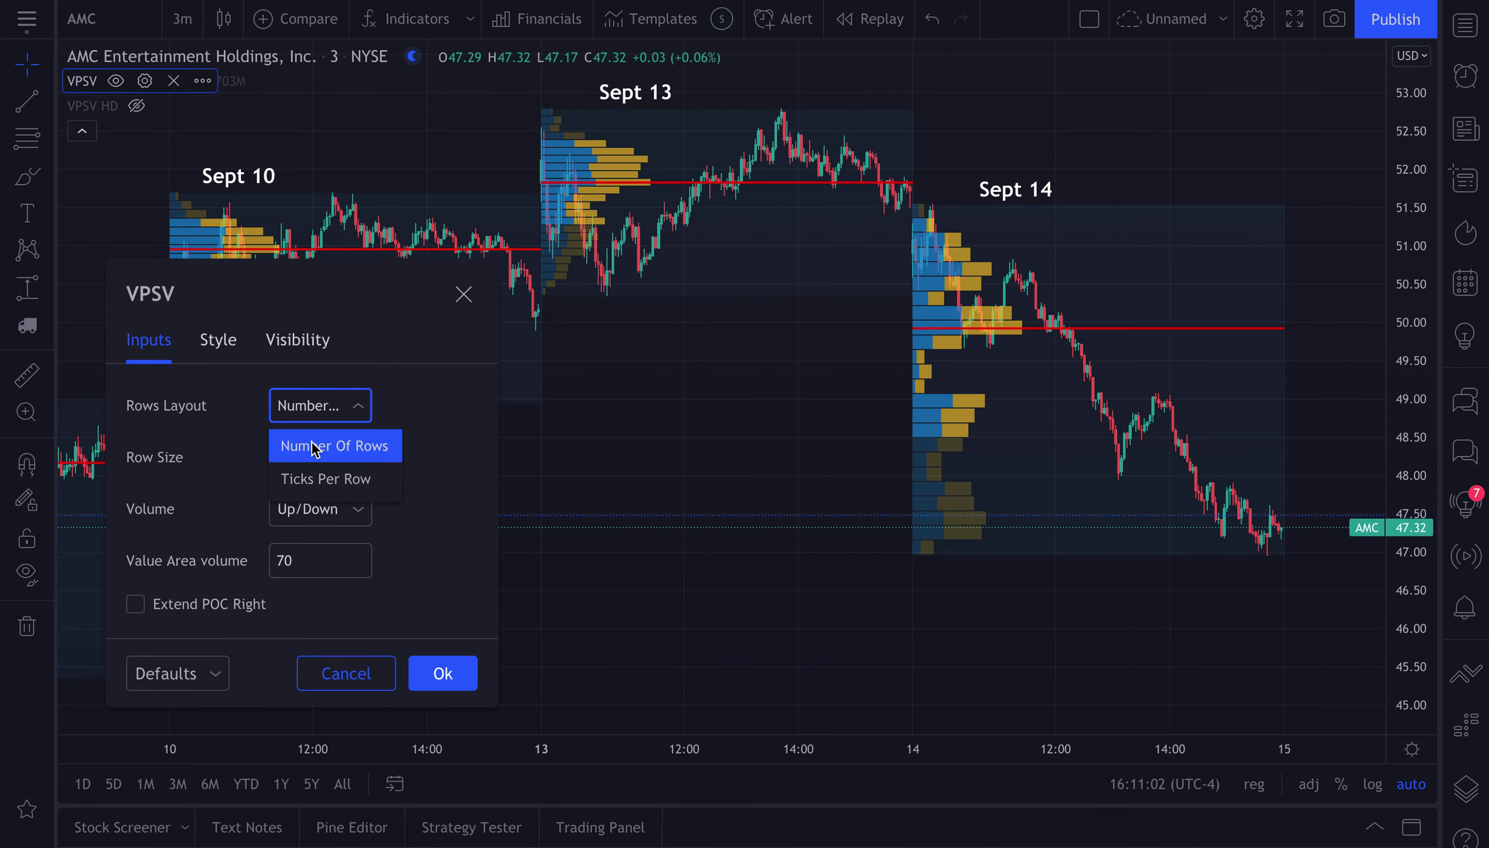
pyautogui.click(421, 420)
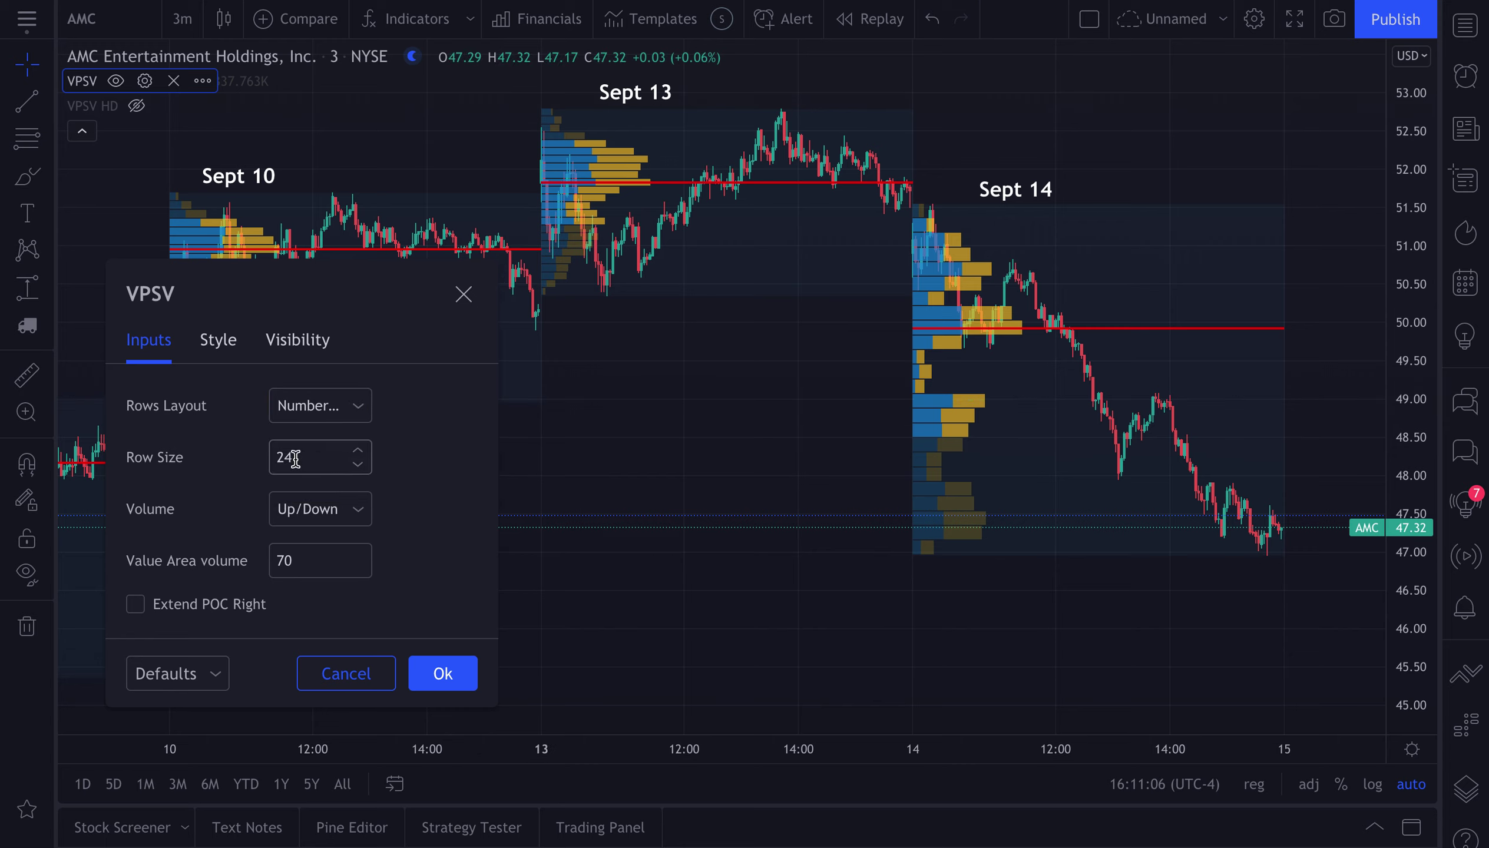
pyautogui.click(313, 401)
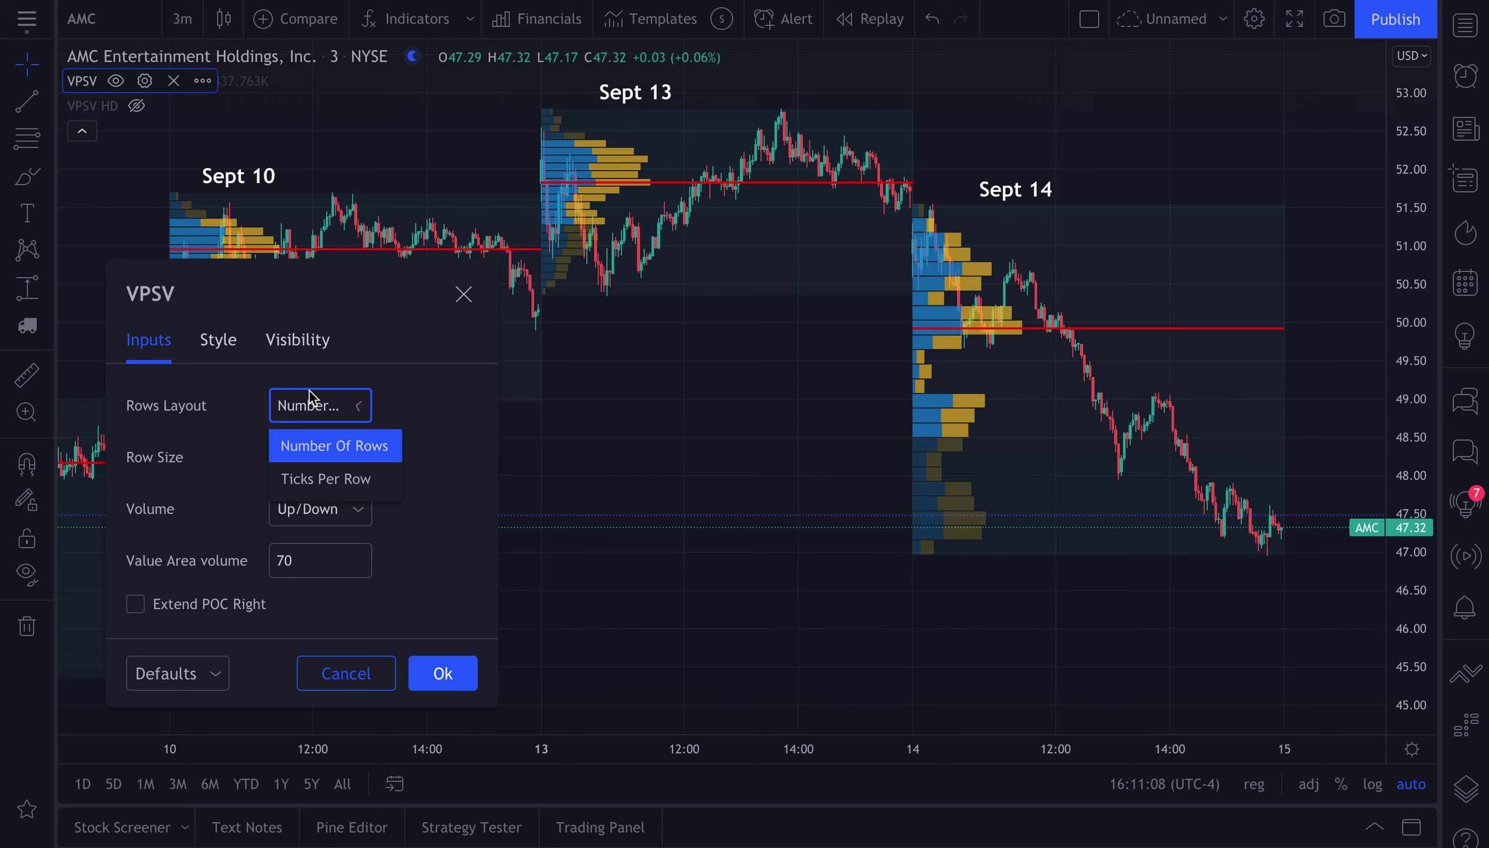
pyautogui.click(318, 483)
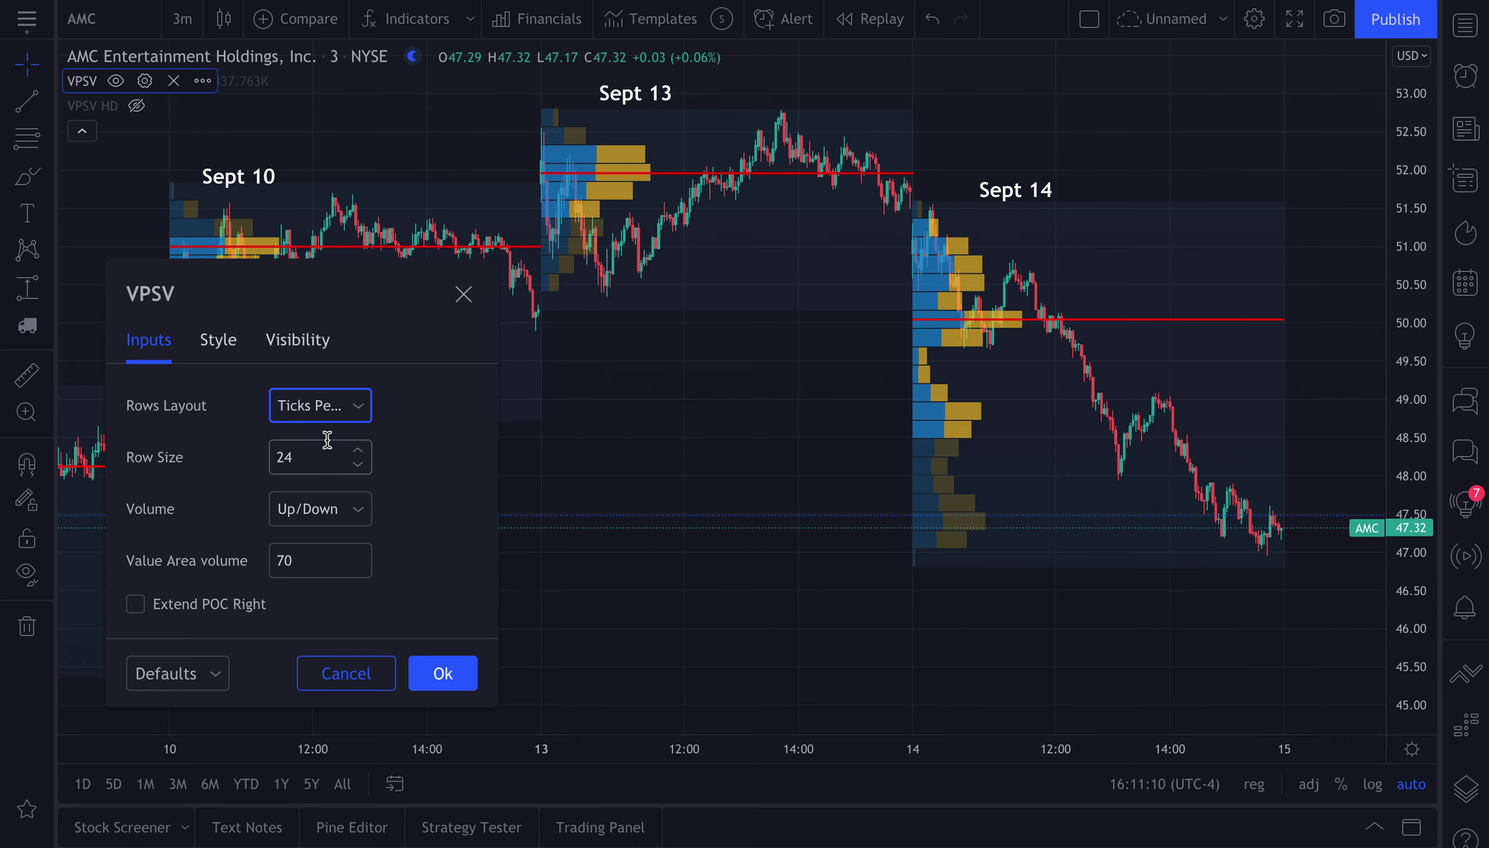
pyautogui.click(346, 404)
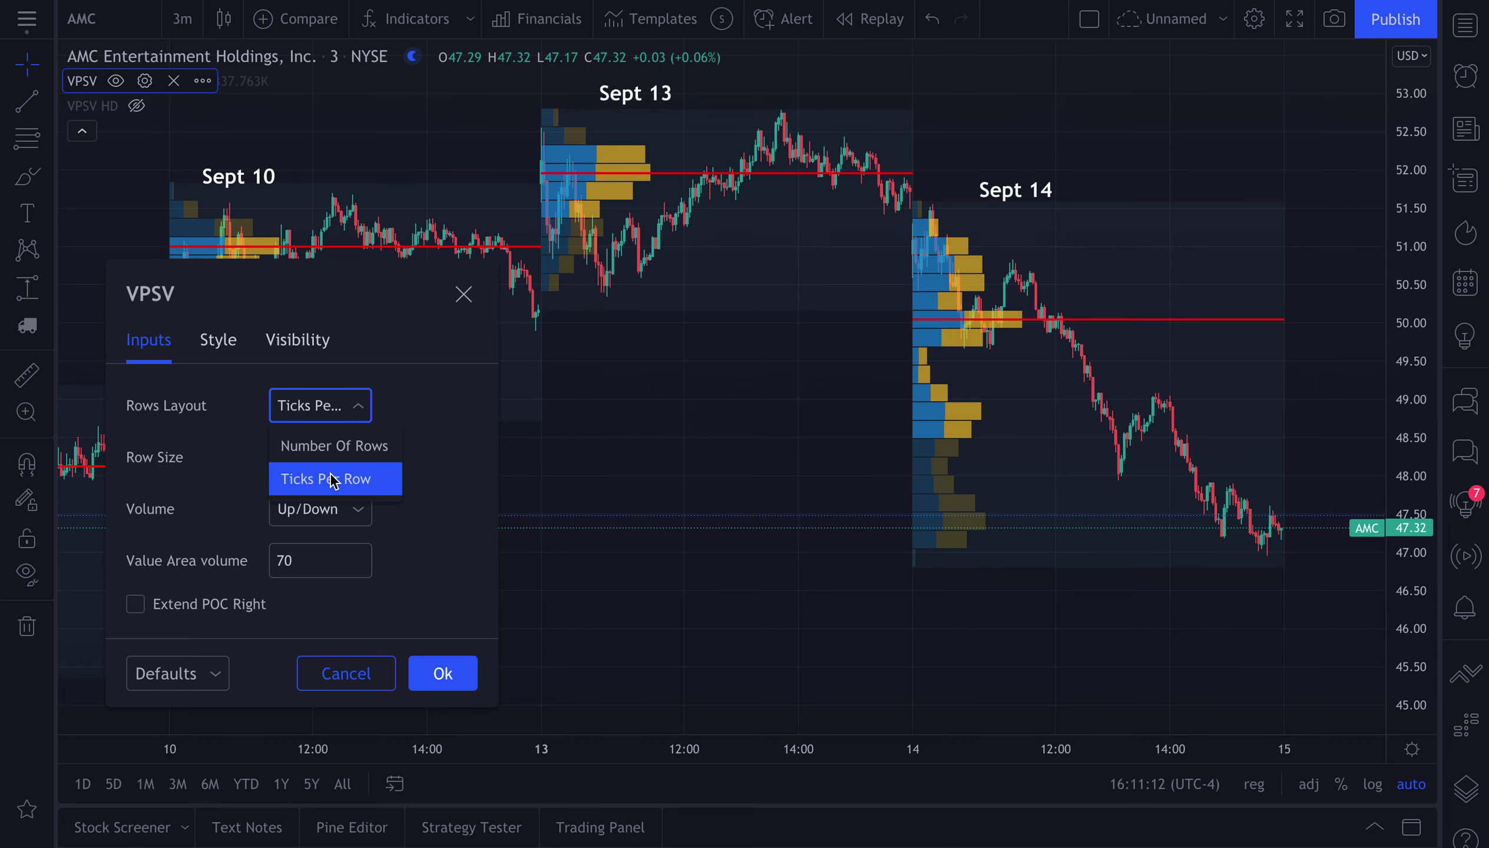
pyautogui.click(340, 445)
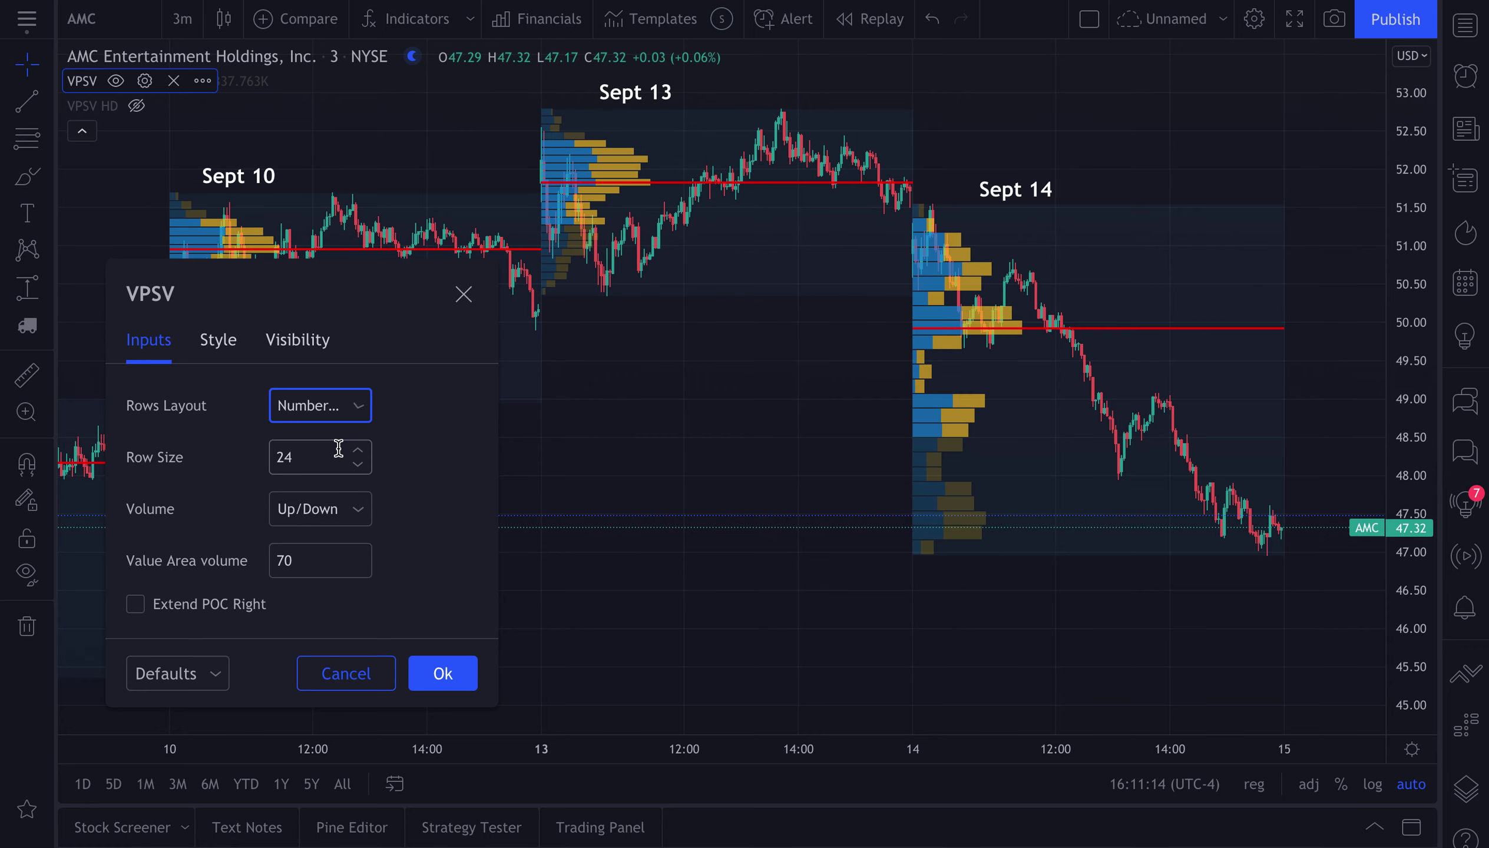
pyautogui.click(319, 415)
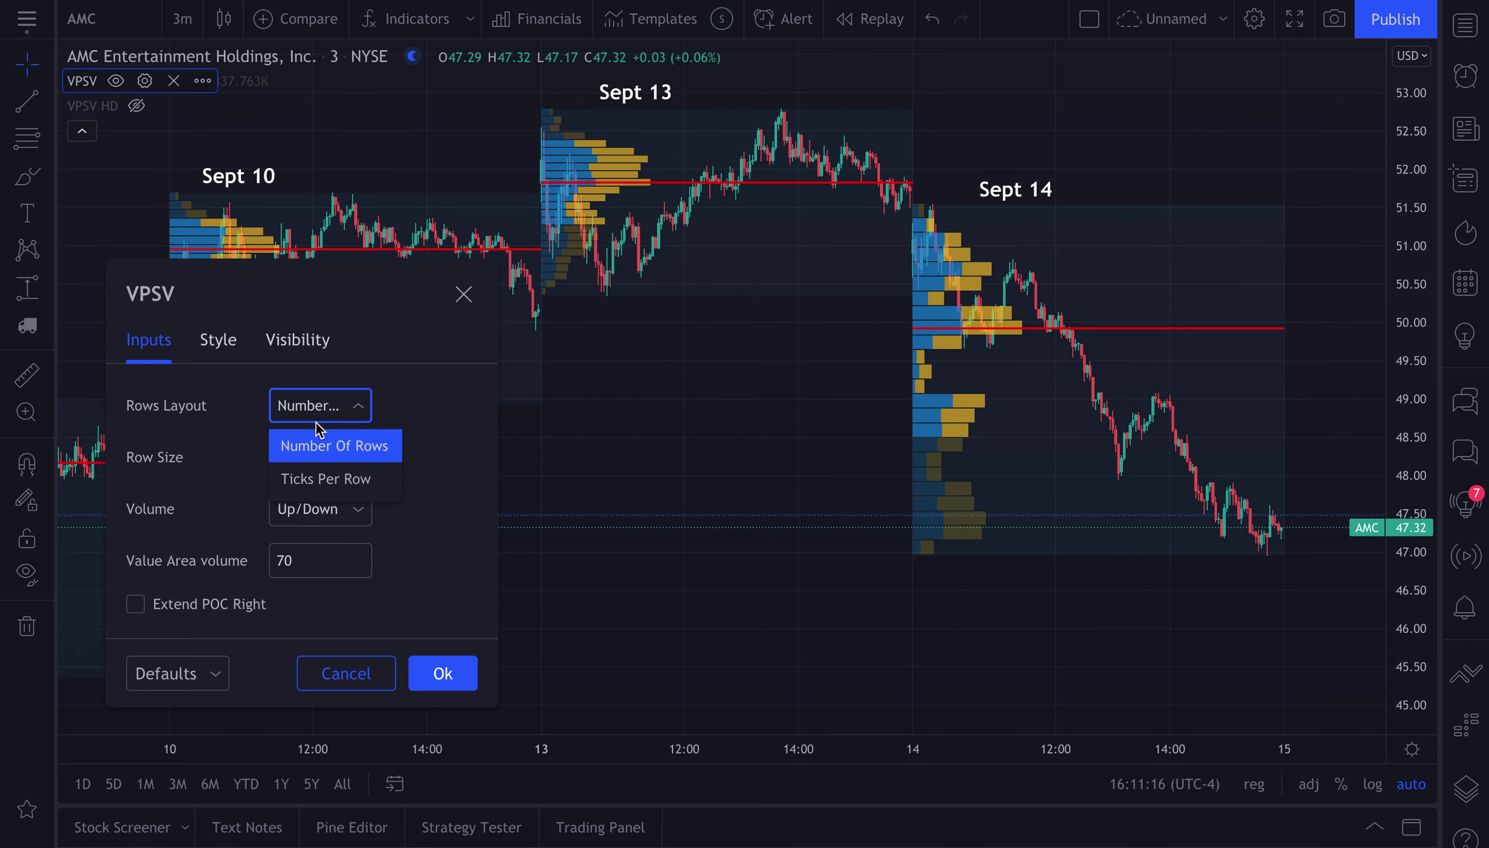
pyautogui.click(318, 481)
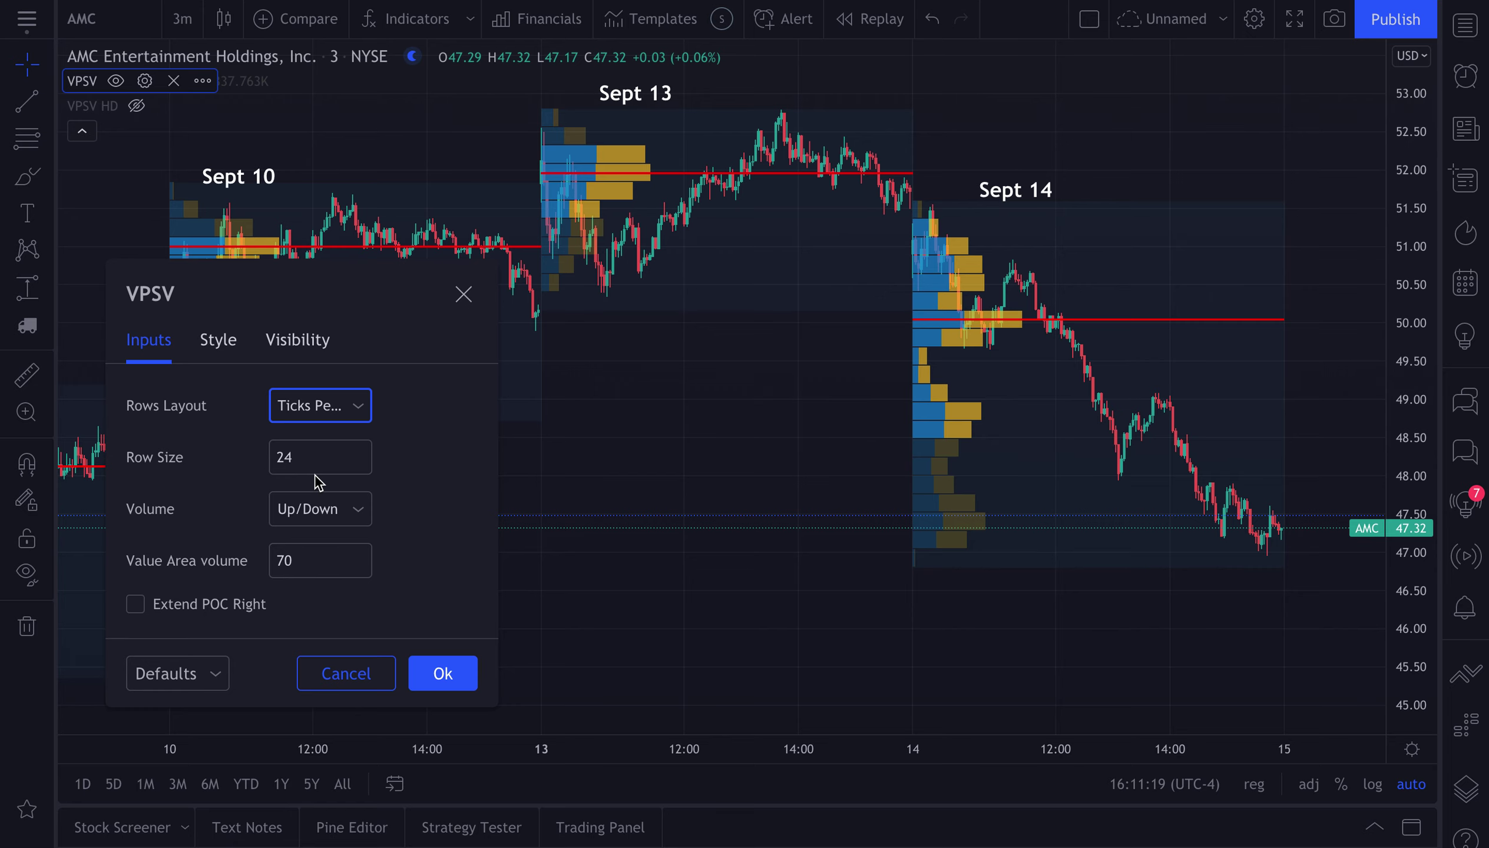
pyautogui.click(316, 410)
pyautogui.click(318, 447)
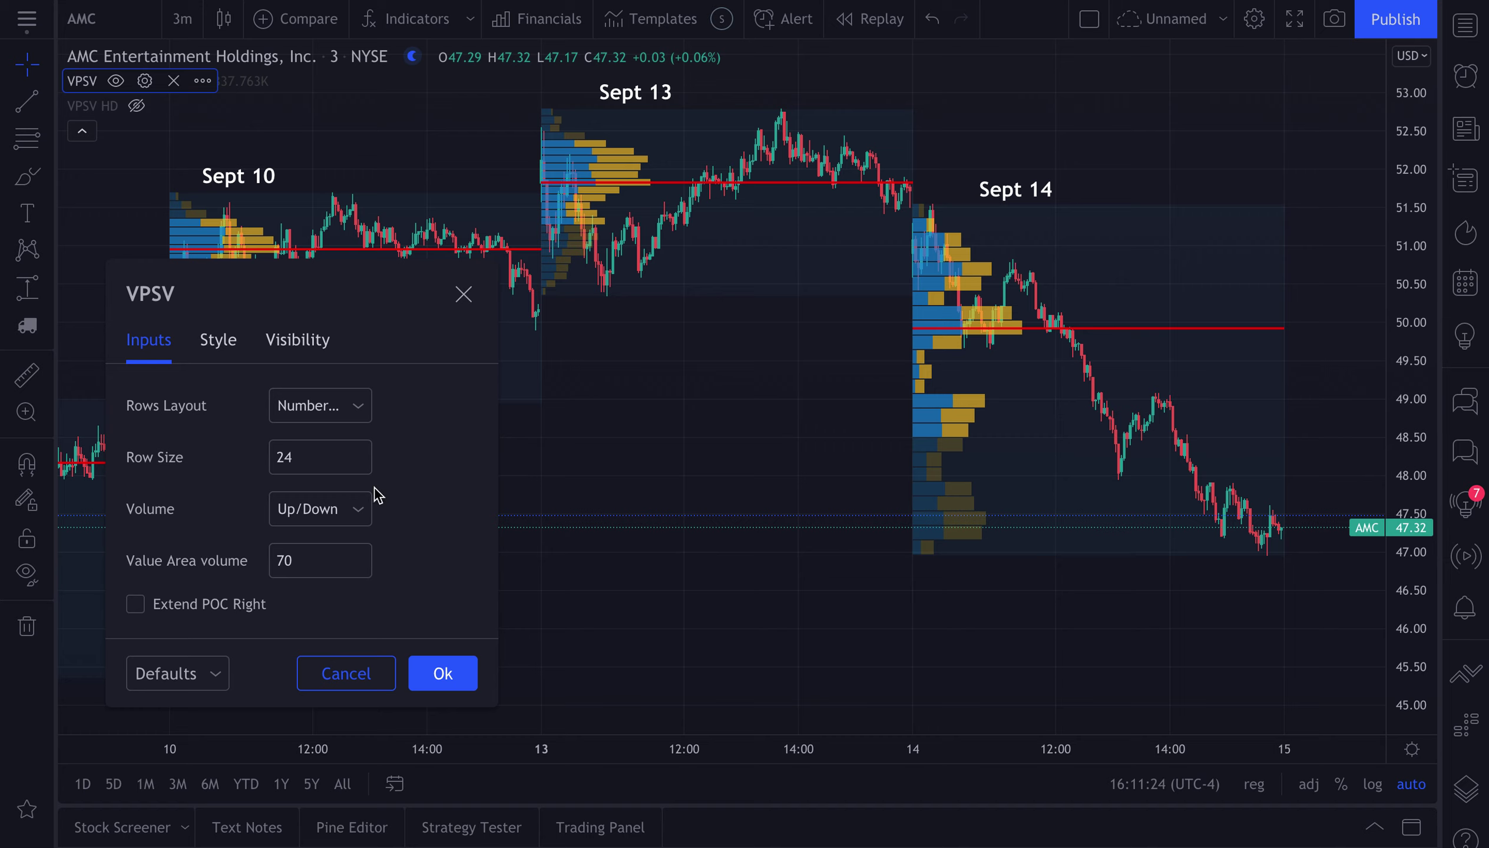
# - Set the VPSV row size to 100 with Number Of Rows as the rows layout
pyautogui.doubleClick(310, 457)
pyautogui.write('100')
pyautogui.click(452, 473)
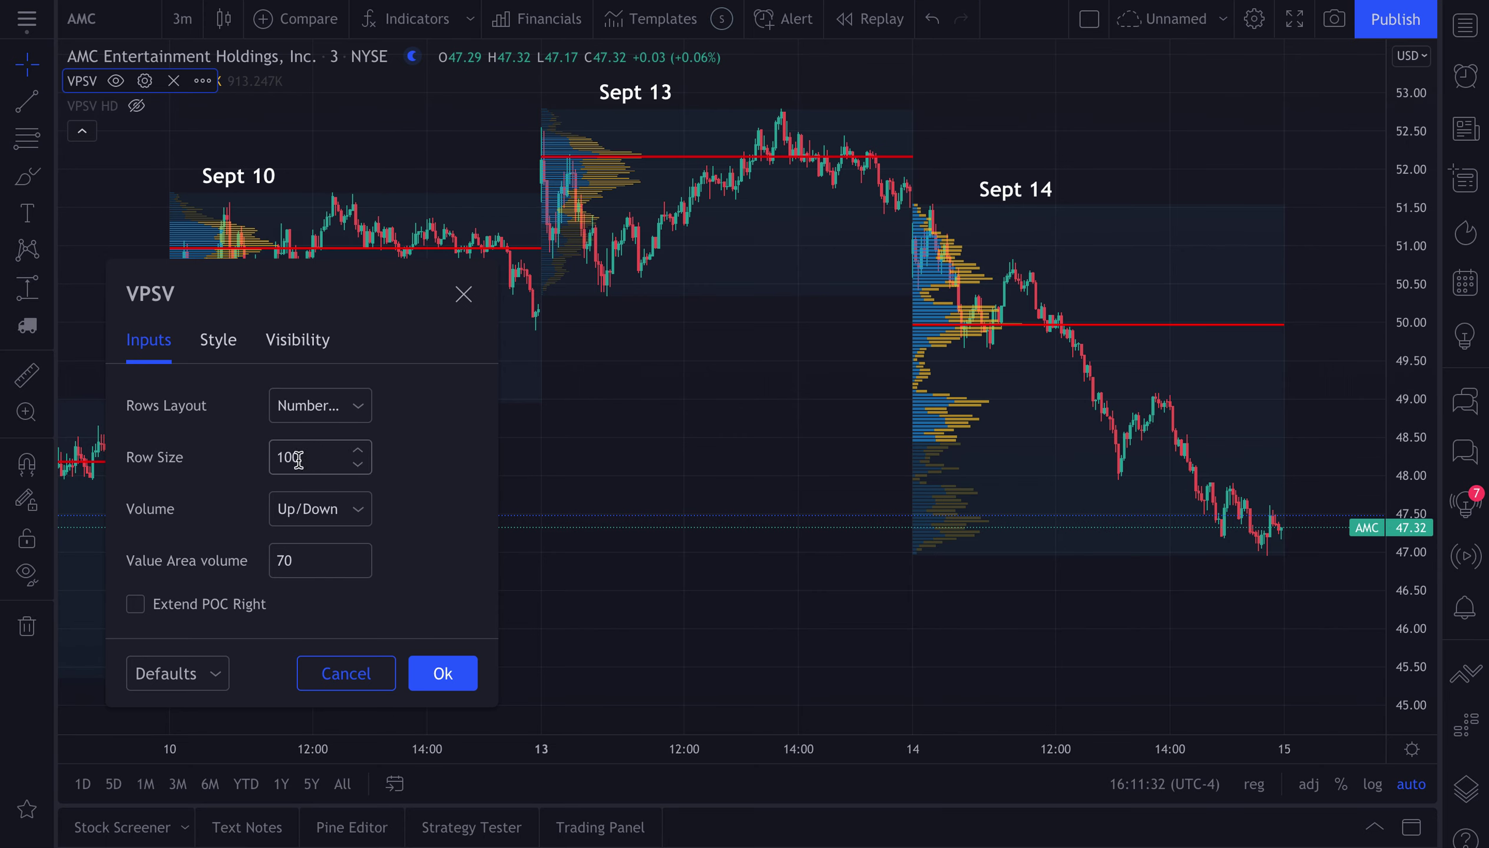
pyautogui.click(324, 407)
pyautogui.click(330, 441)
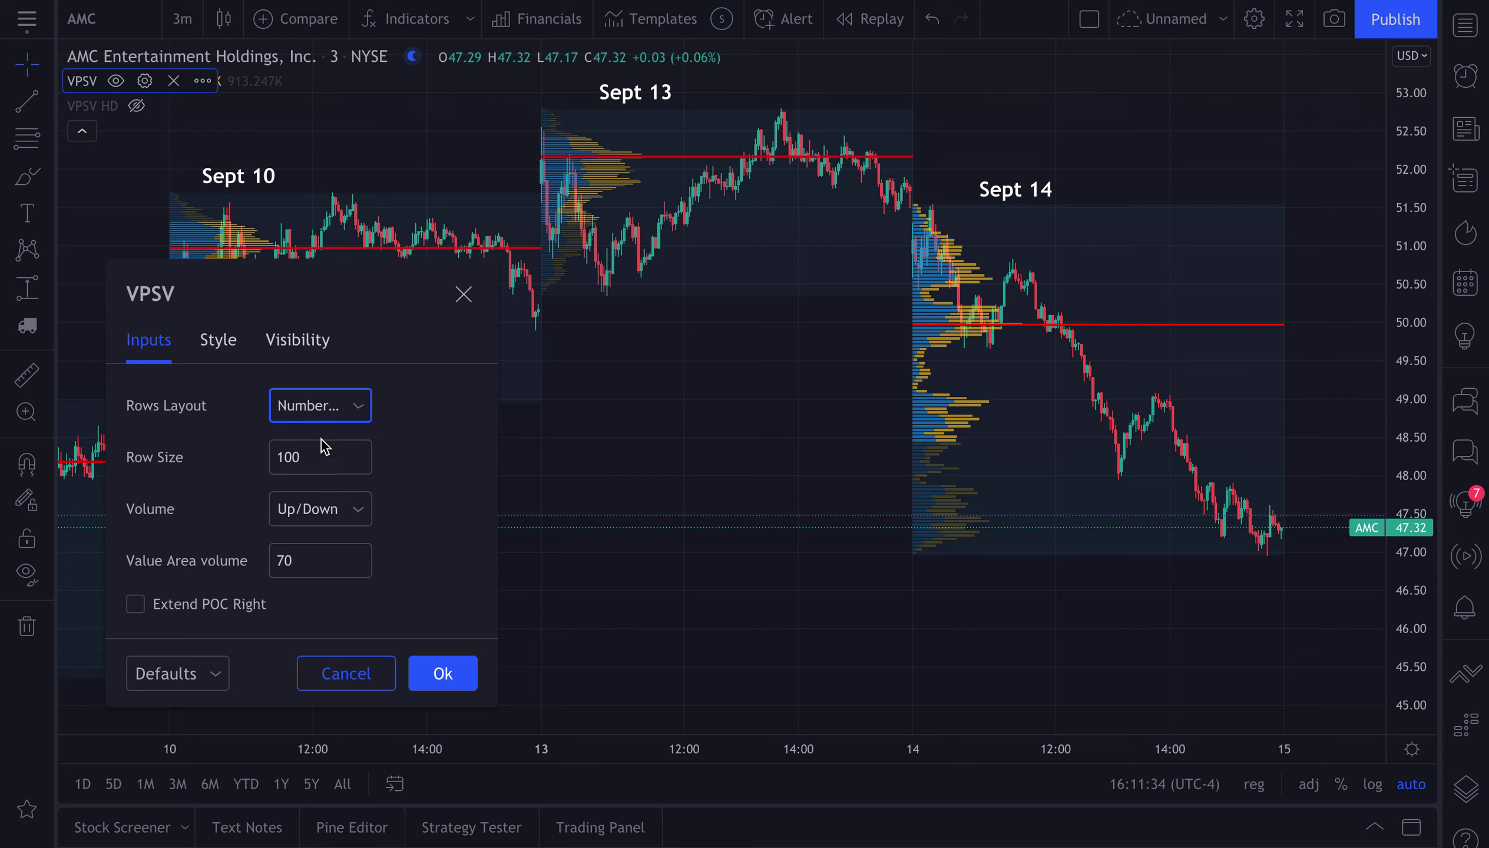
# - Try VPSV row sizes of 10 and 5, and return the row size to 10
pyautogui.doubleClick(300, 457)
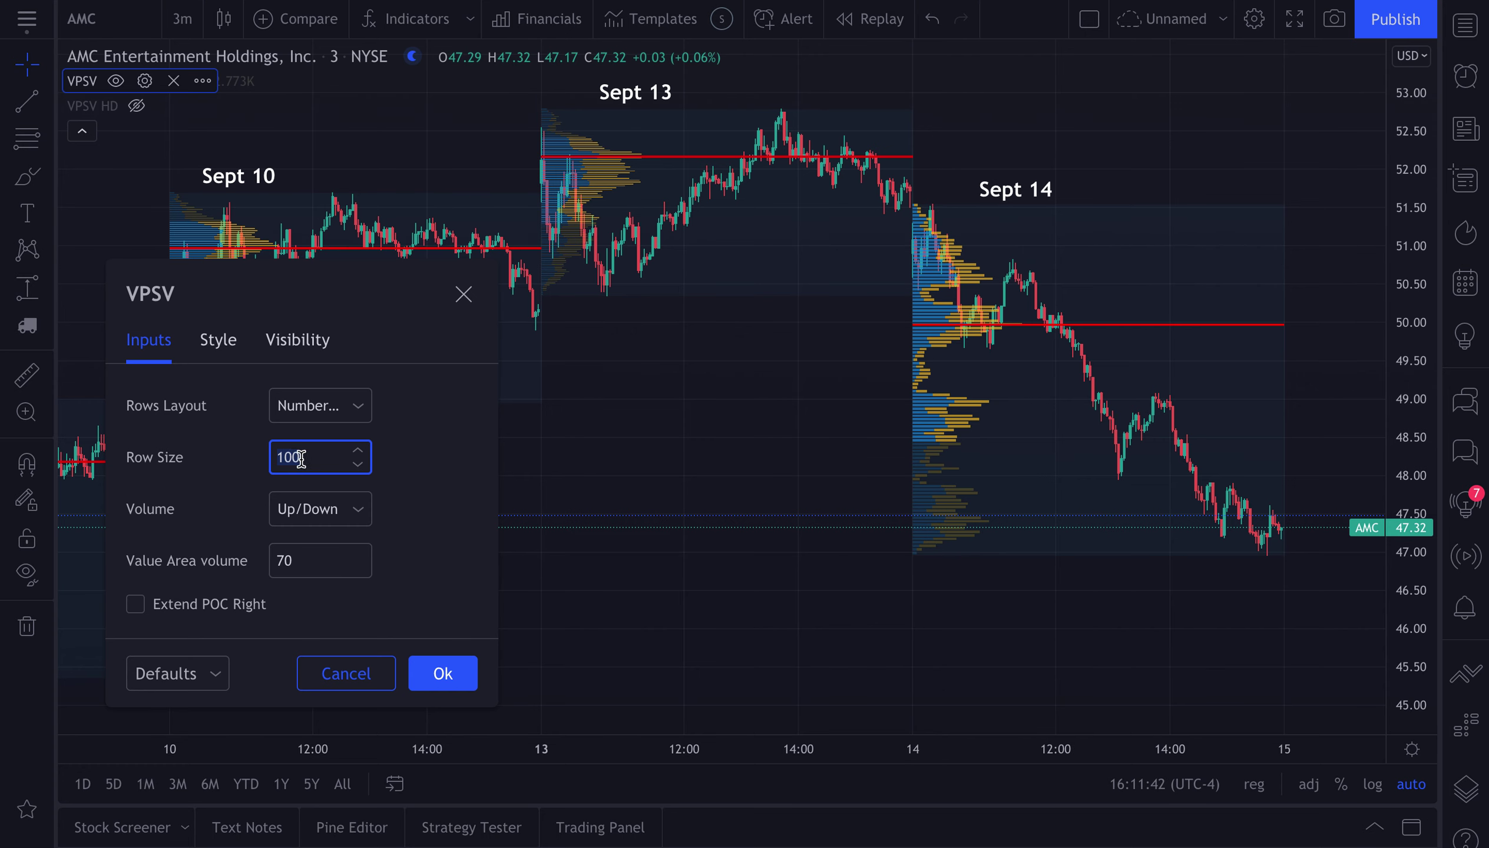
pyautogui.write('10')
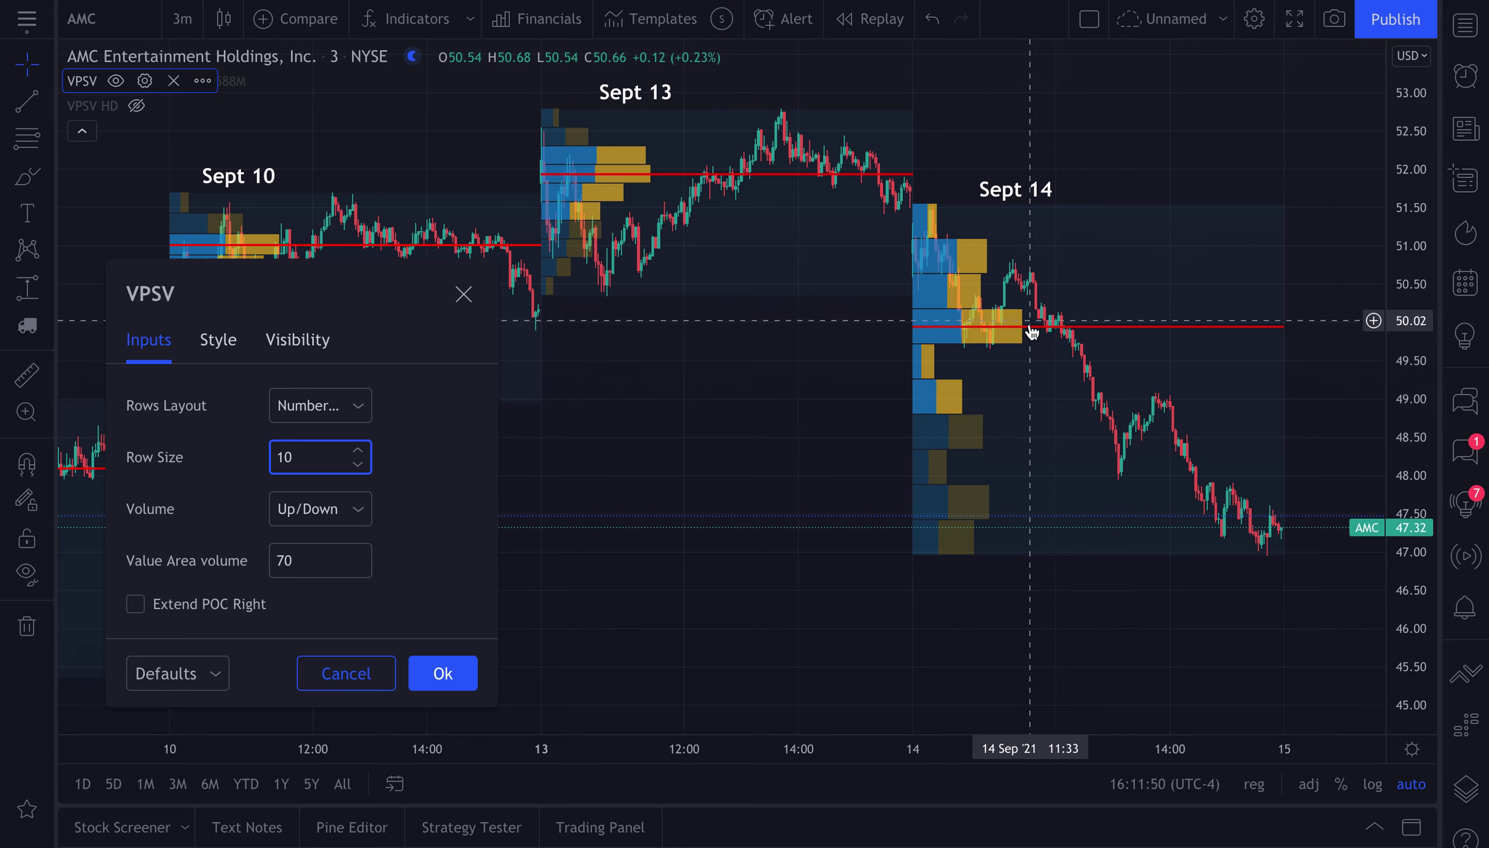
pyautogui.doubleClick(281, 456)
pyautogui.write('5')
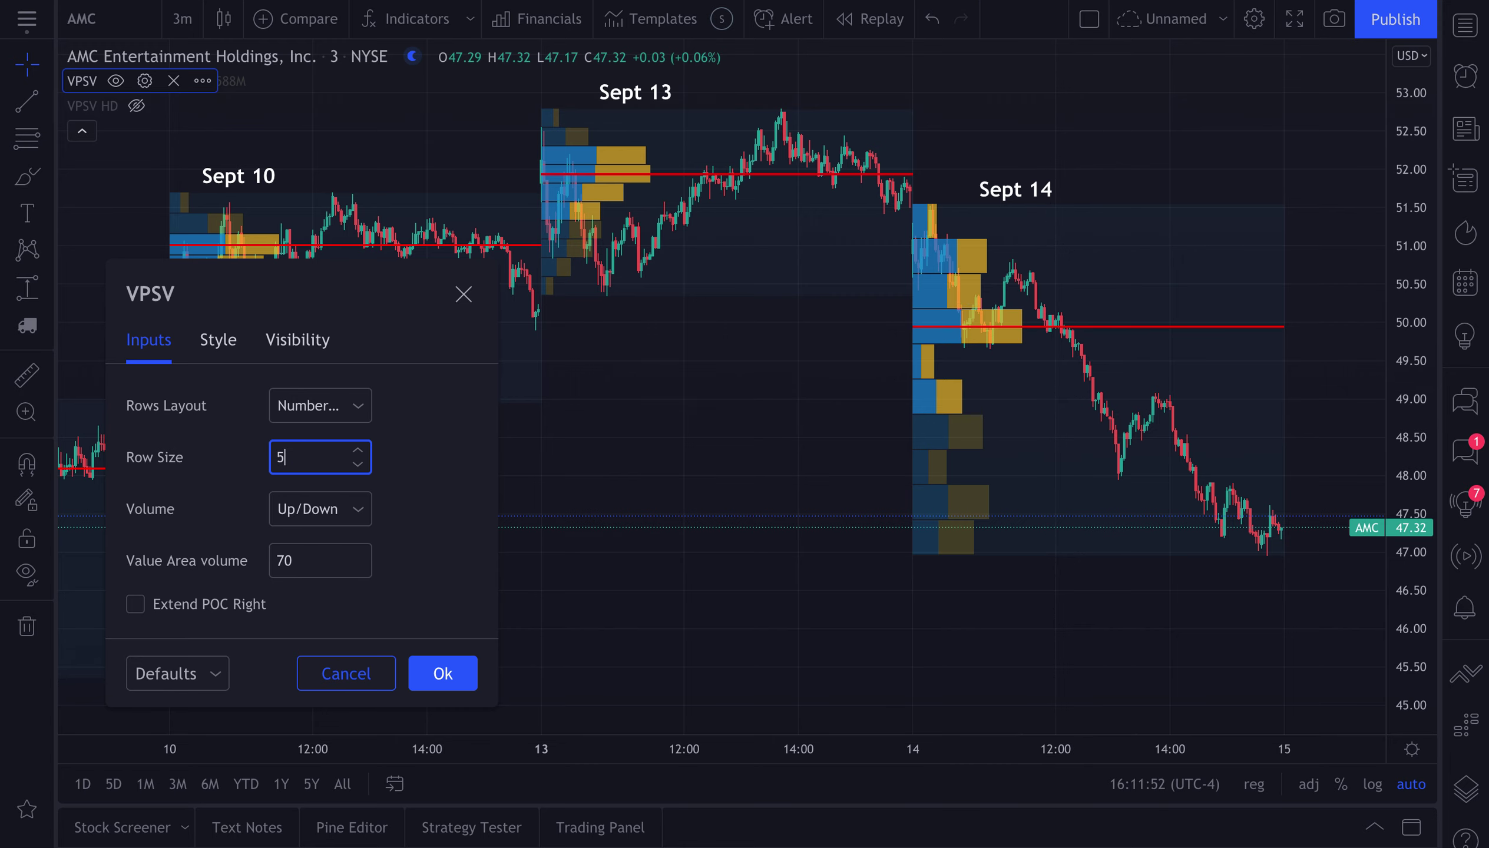
pyautogui.doubleClick(280, 456)
pyautogui.write('10')
# - Try a VPSV row size of 50, and settle on a row size of 20
pyautogui.write('50')
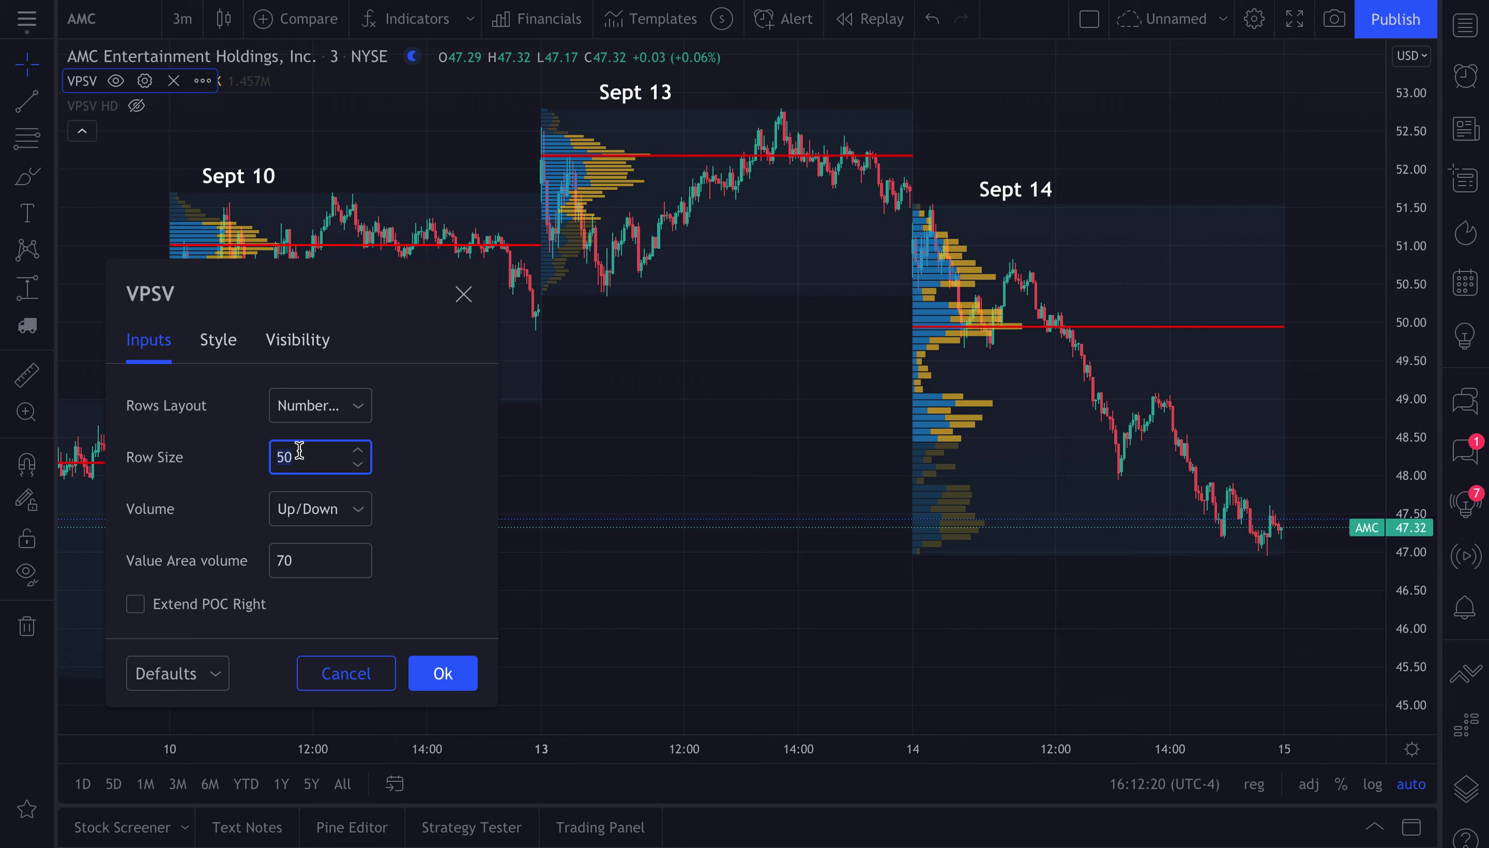
pyautogui.write('20')
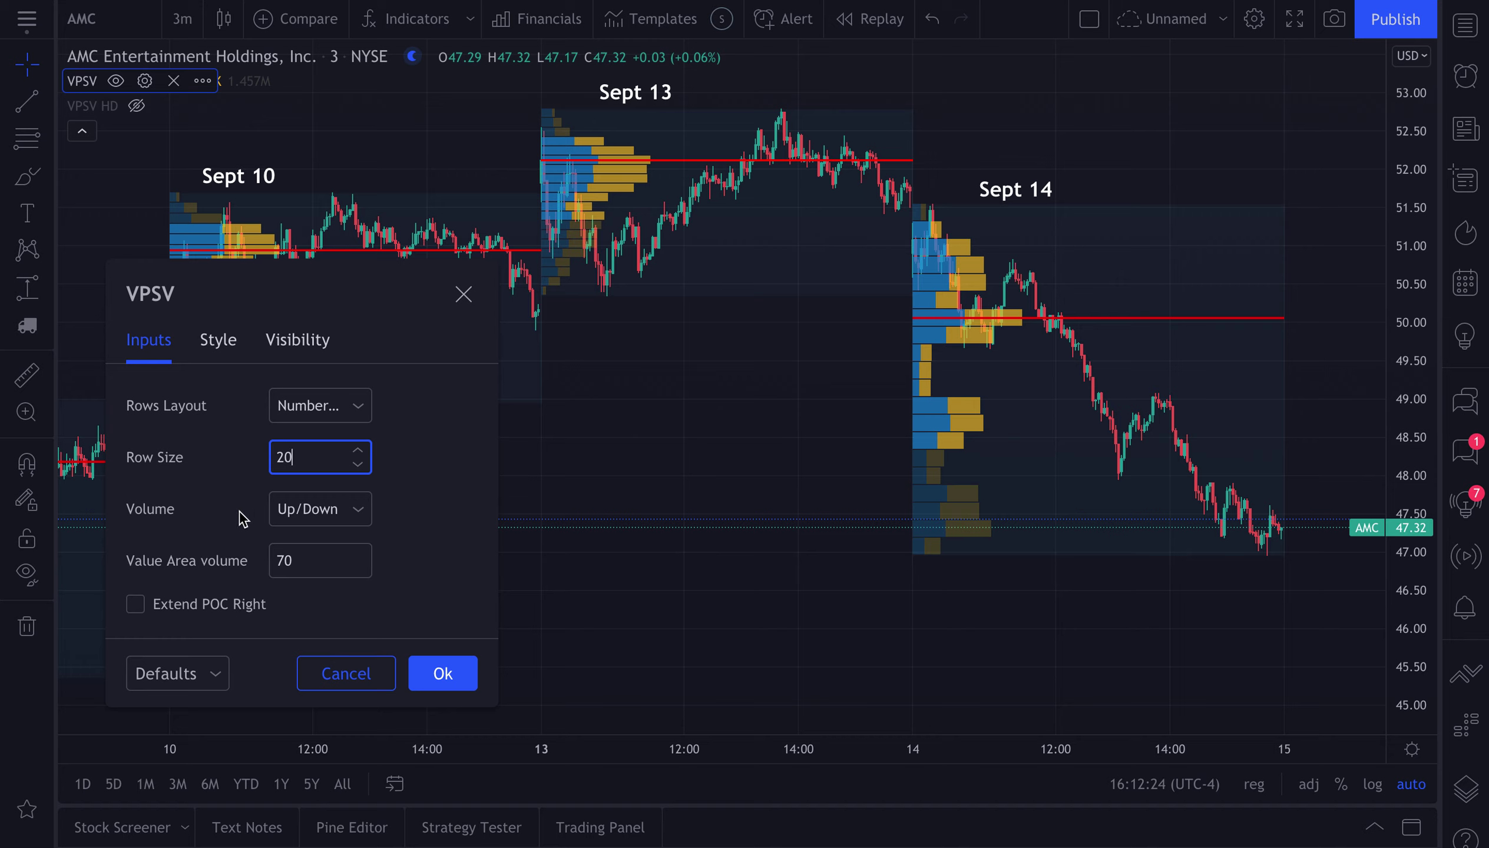
pyautogui.click(155, 517)
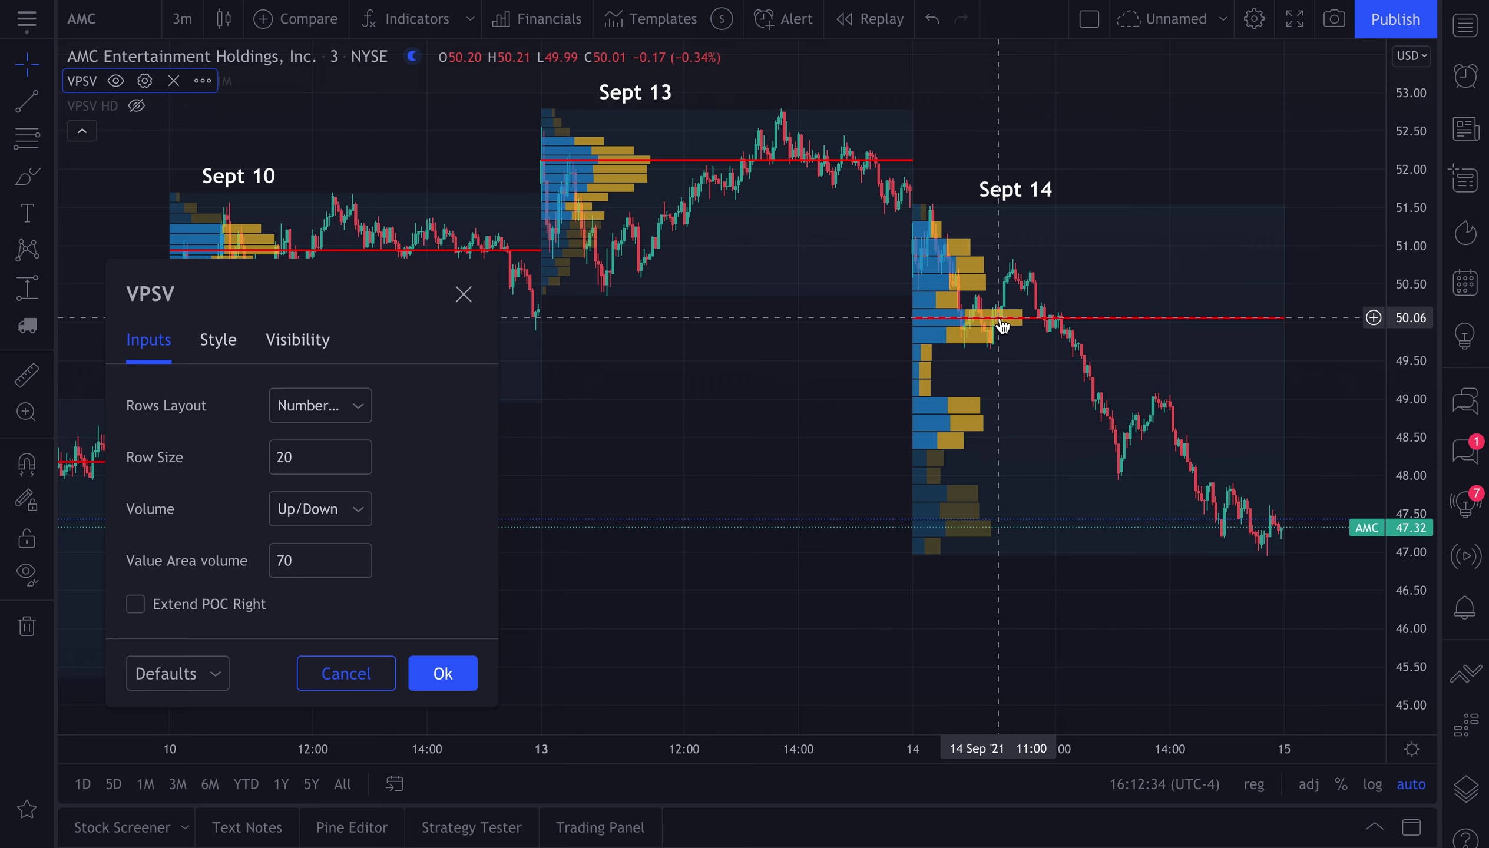
# - View the VPSV style options, and switch the Volume input to Total and back to Up/Down
pyautogui.click(218, 340)
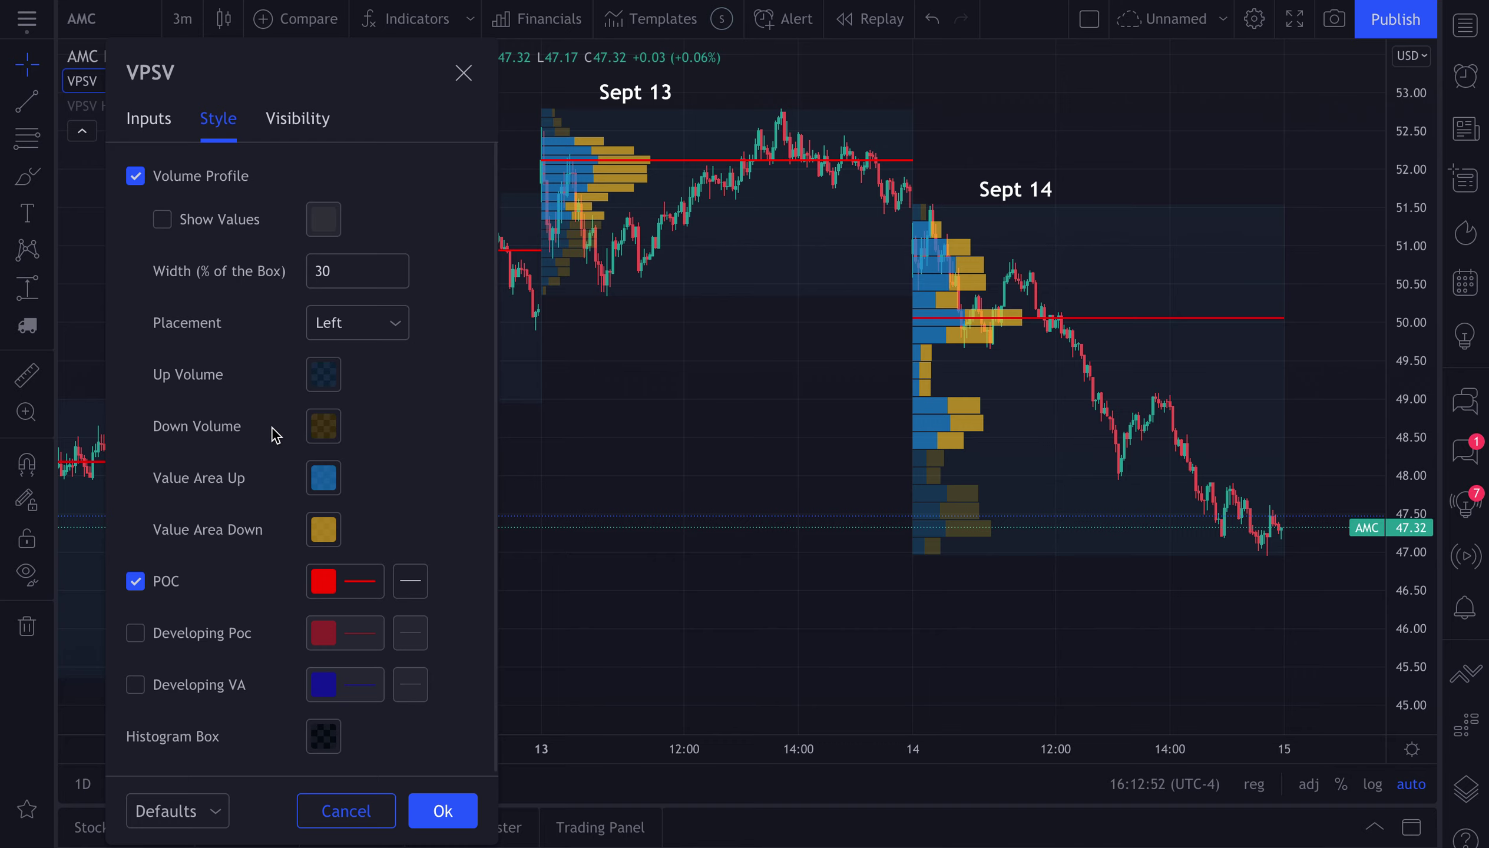
pyautogui.click(162, 131)
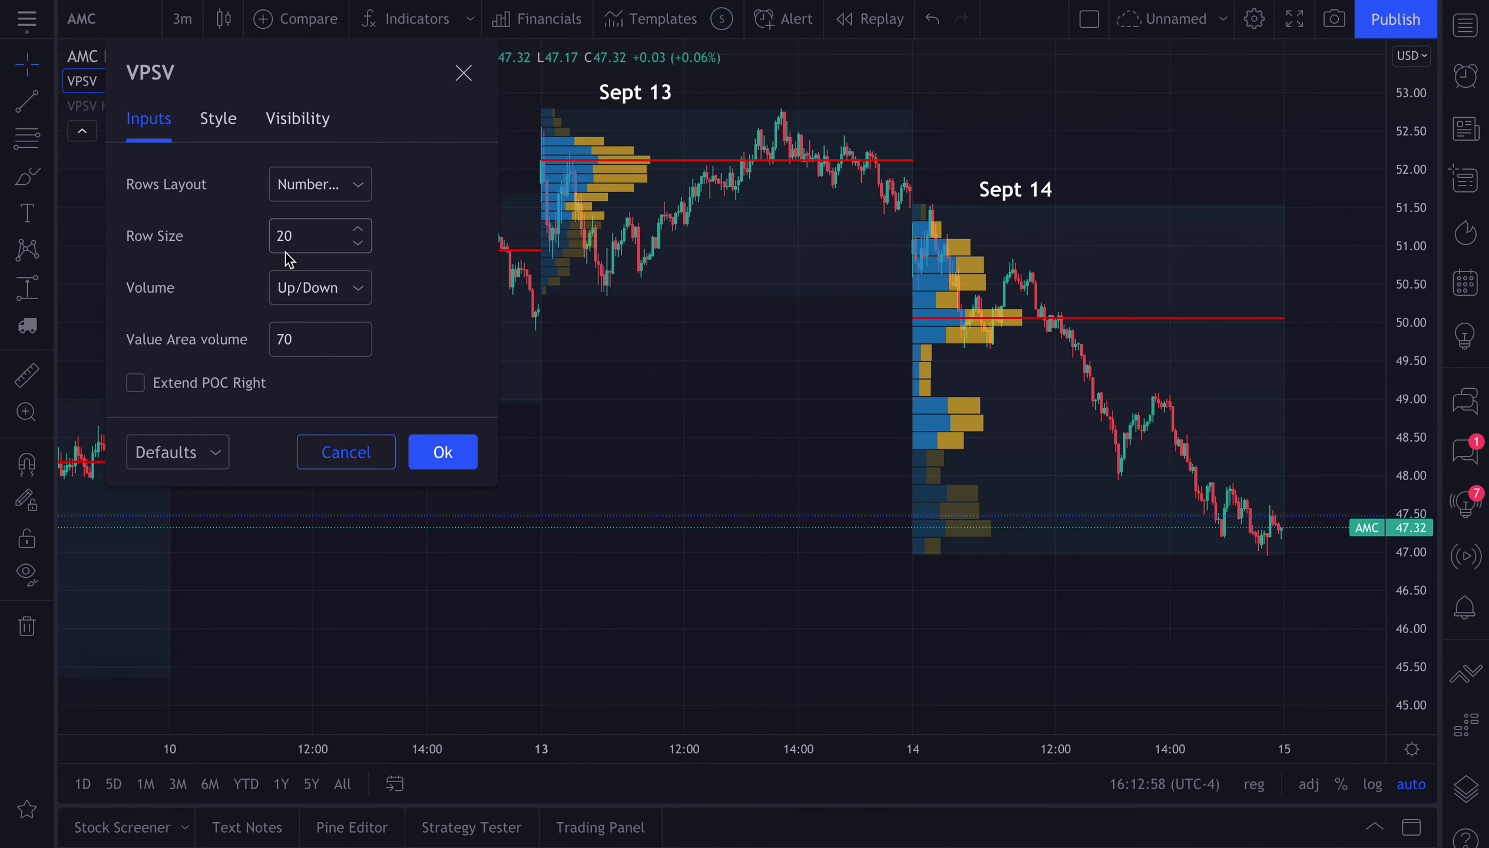
pyautogui.click(307, 288)
pyautogui.click(310, 366)
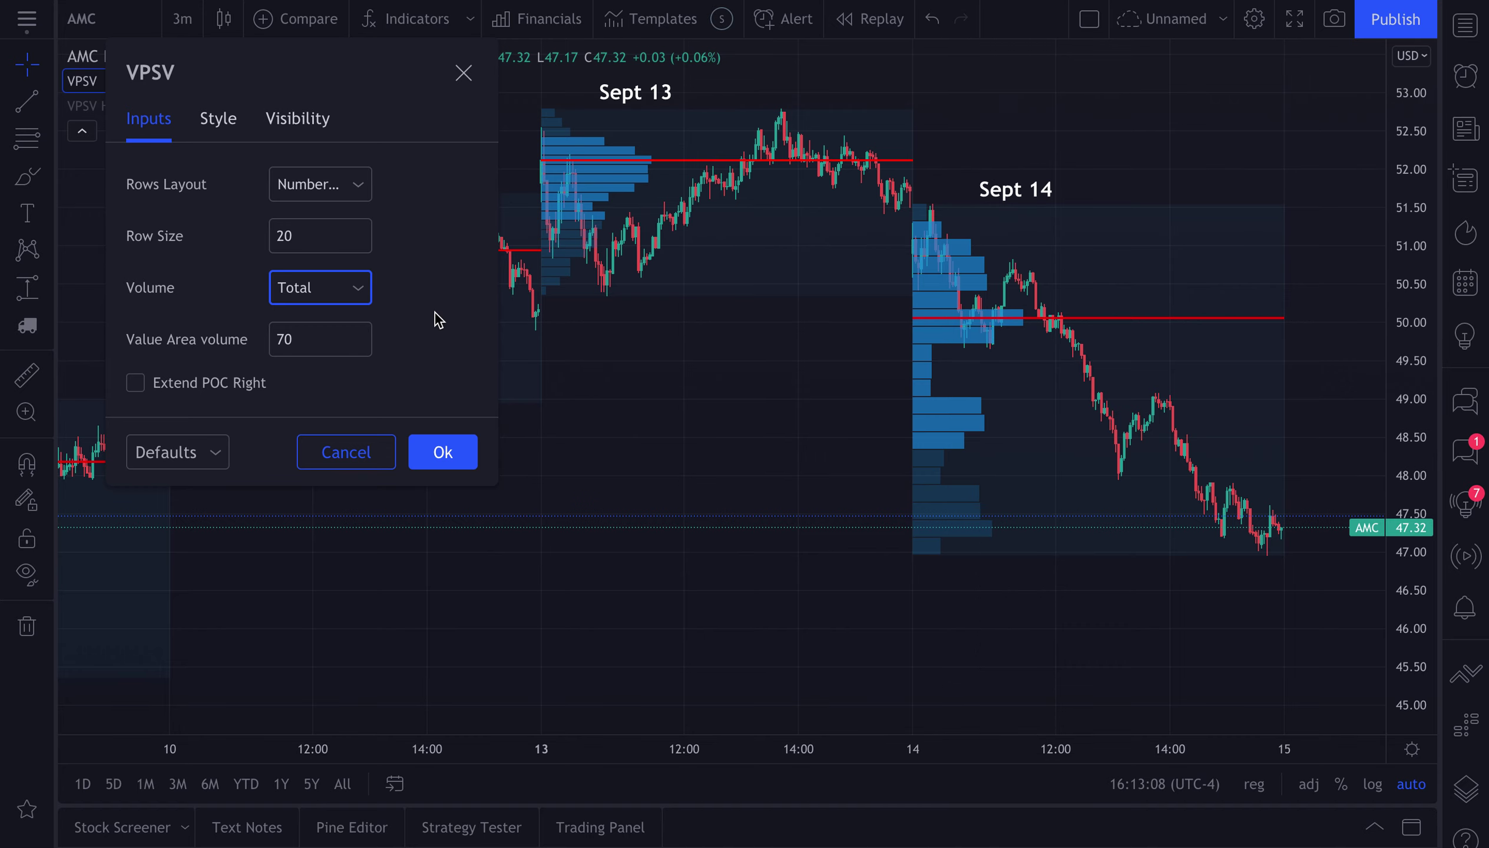
pyautogui.click(355, 287)
pyautogui.click(332, 358)
pyautogui.click(334, 300)
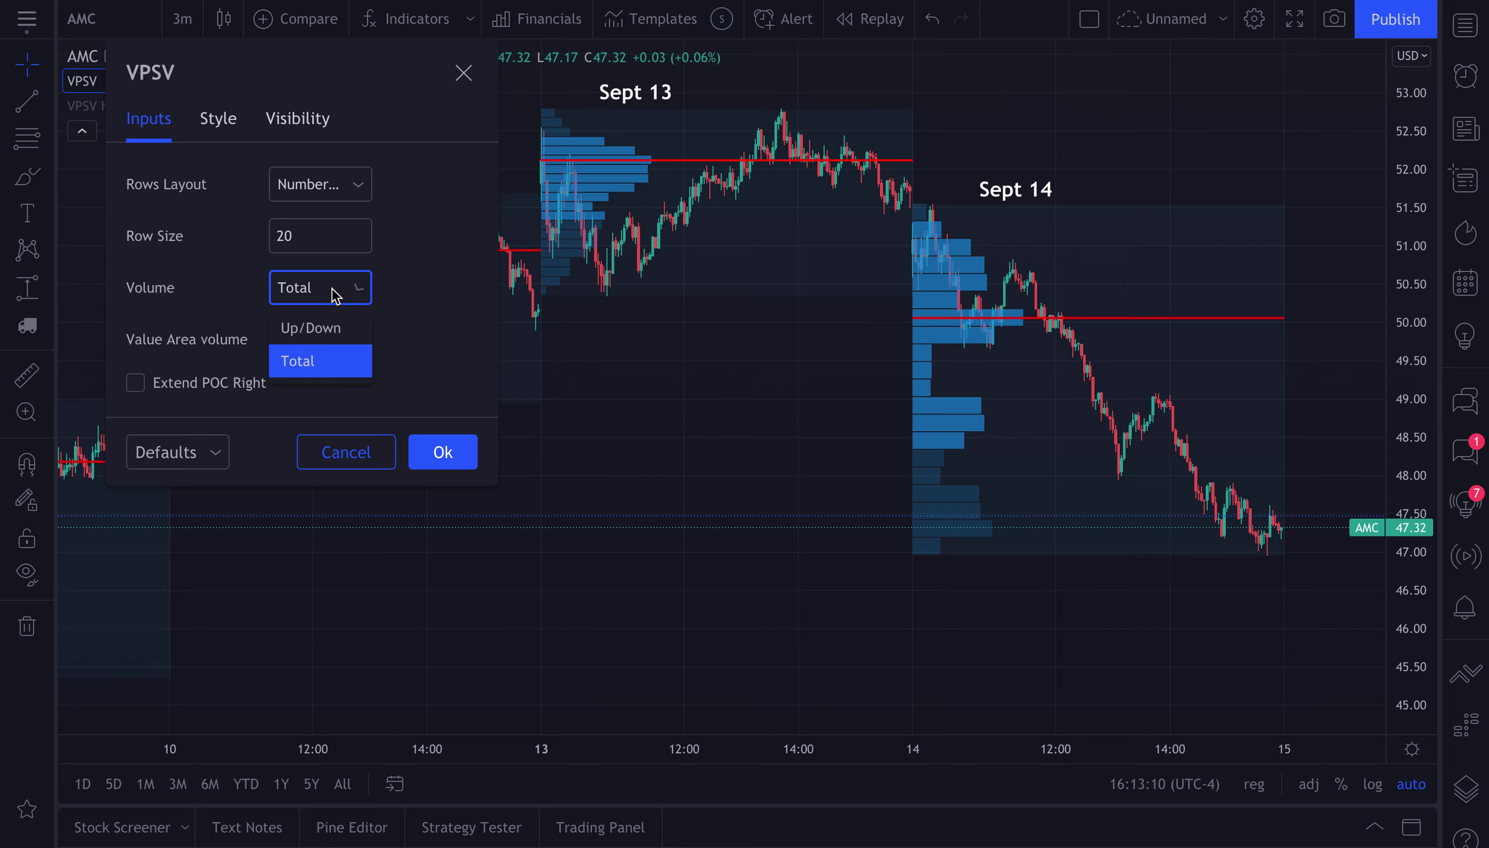
pyautogui.click(319, 327)
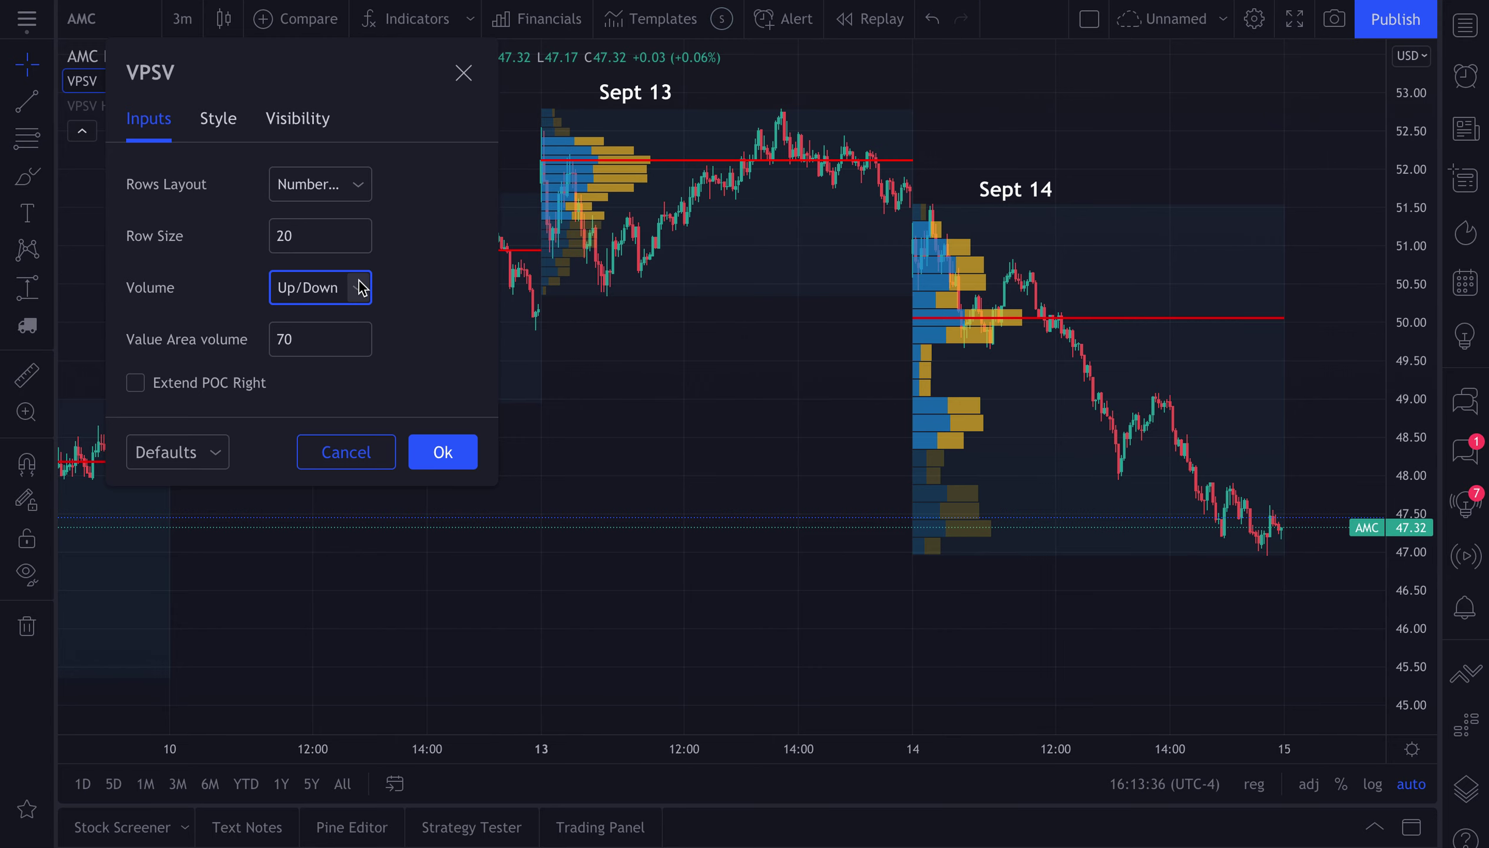
# - Try VPSV value area volumes of 20 and 100, and set the value area volume to 90
pyautogui.click(304, 330)
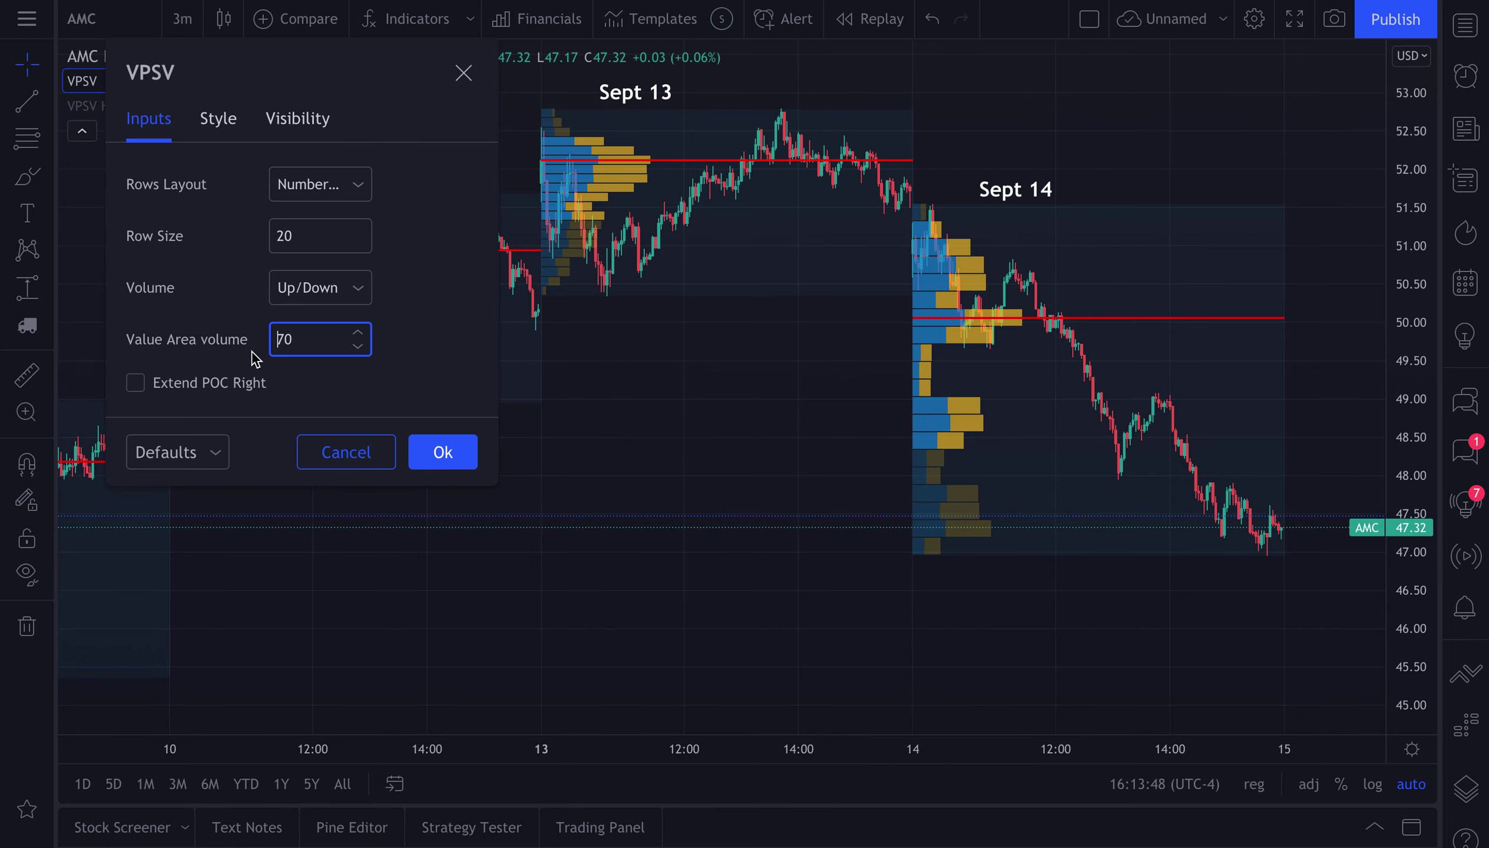
pyautogui.click(293, 337)
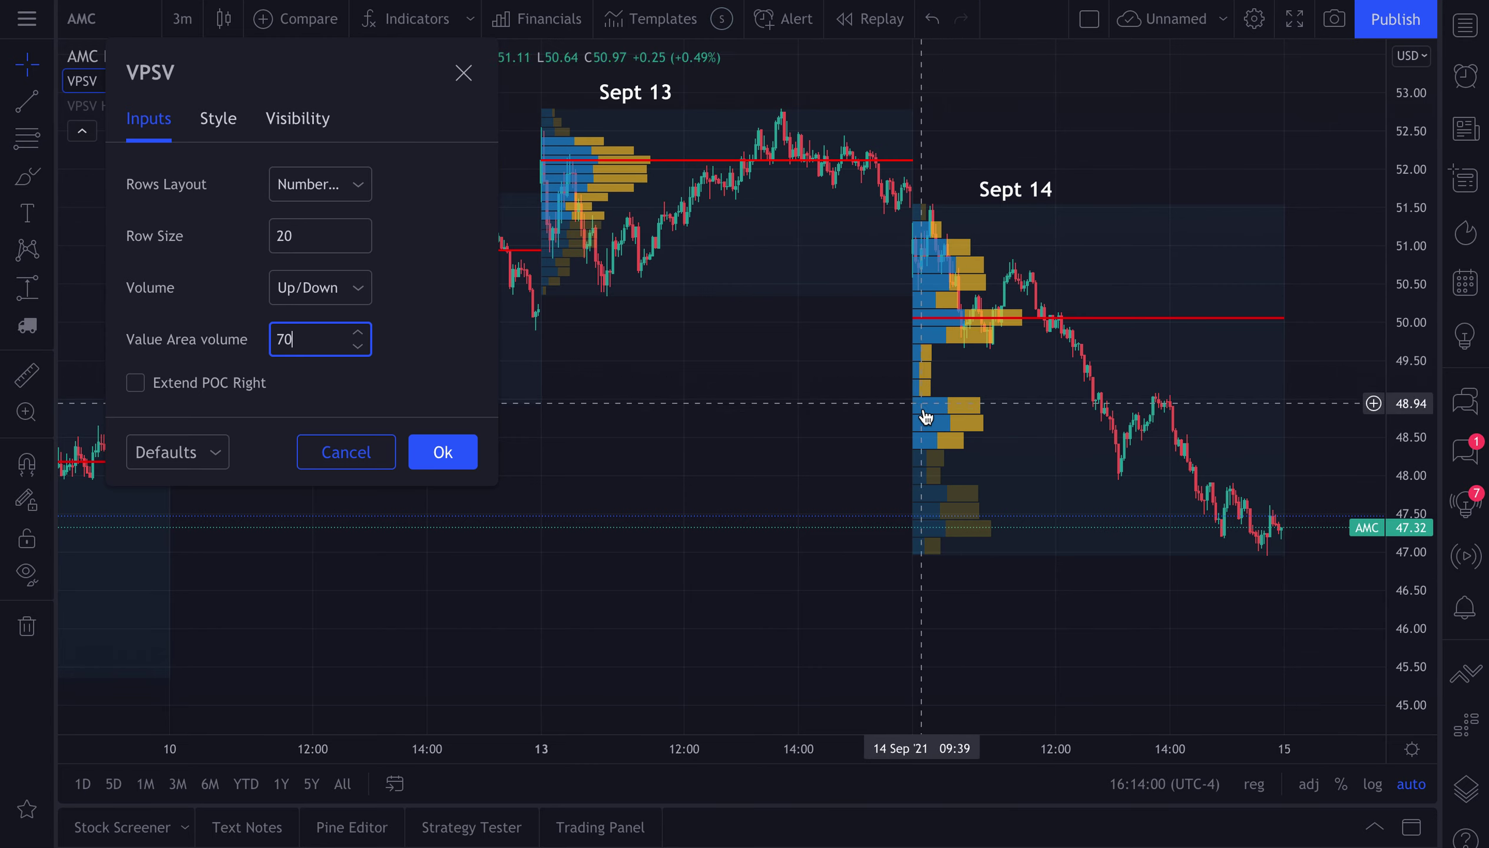
pyautogui.doubleClick(295, 339)
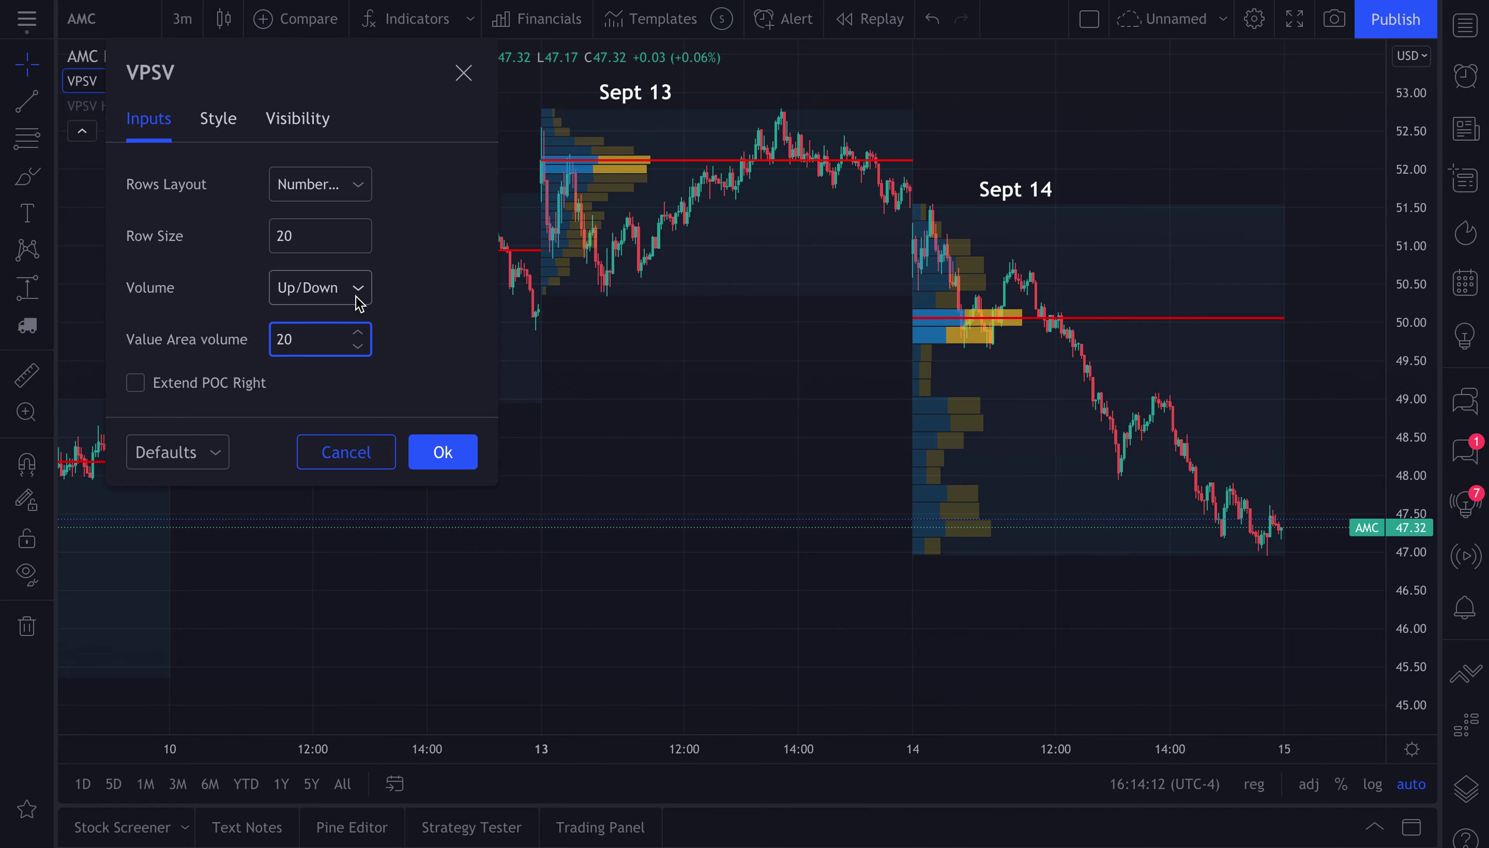
pyautogui.doubleClick(283, 339)
pyautogui.write('100')
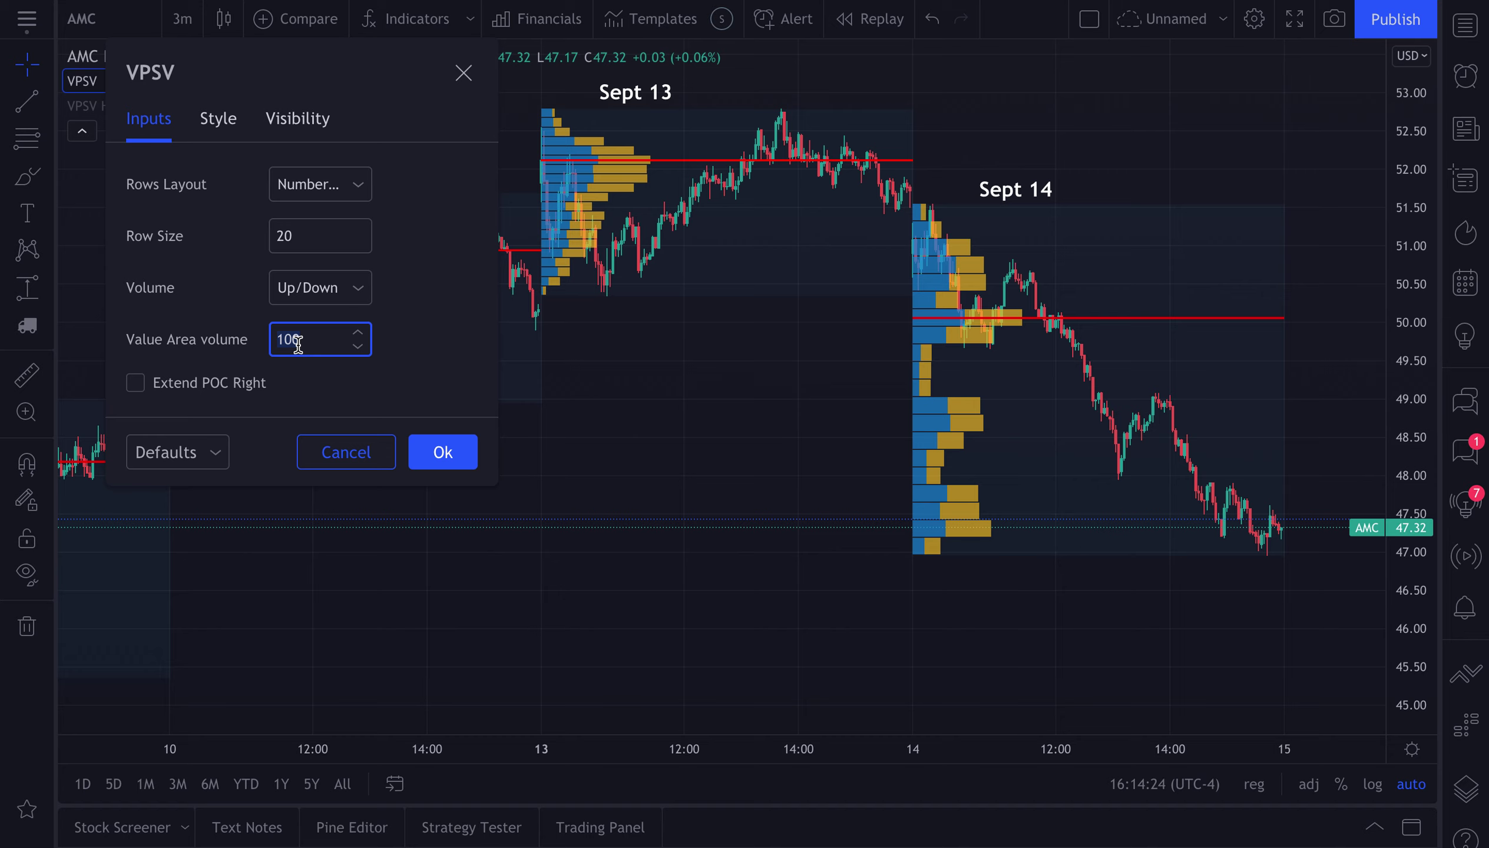
pyautogui.write('90')
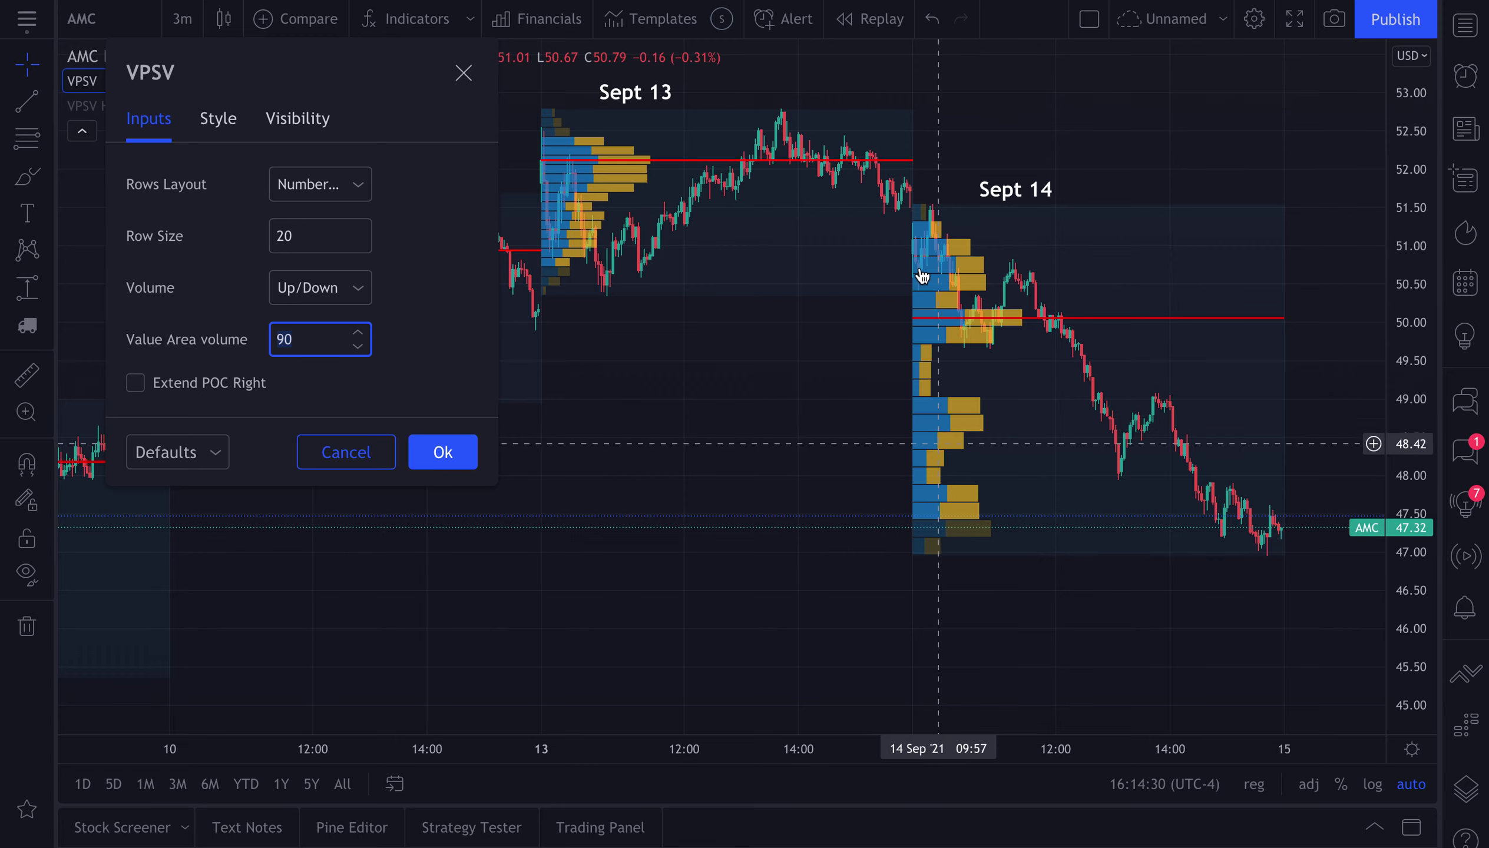
# - Set the VPSV value area volume to 60
pyautogui.click(299, 342)
pyautogui.doubleClick(298, 342)
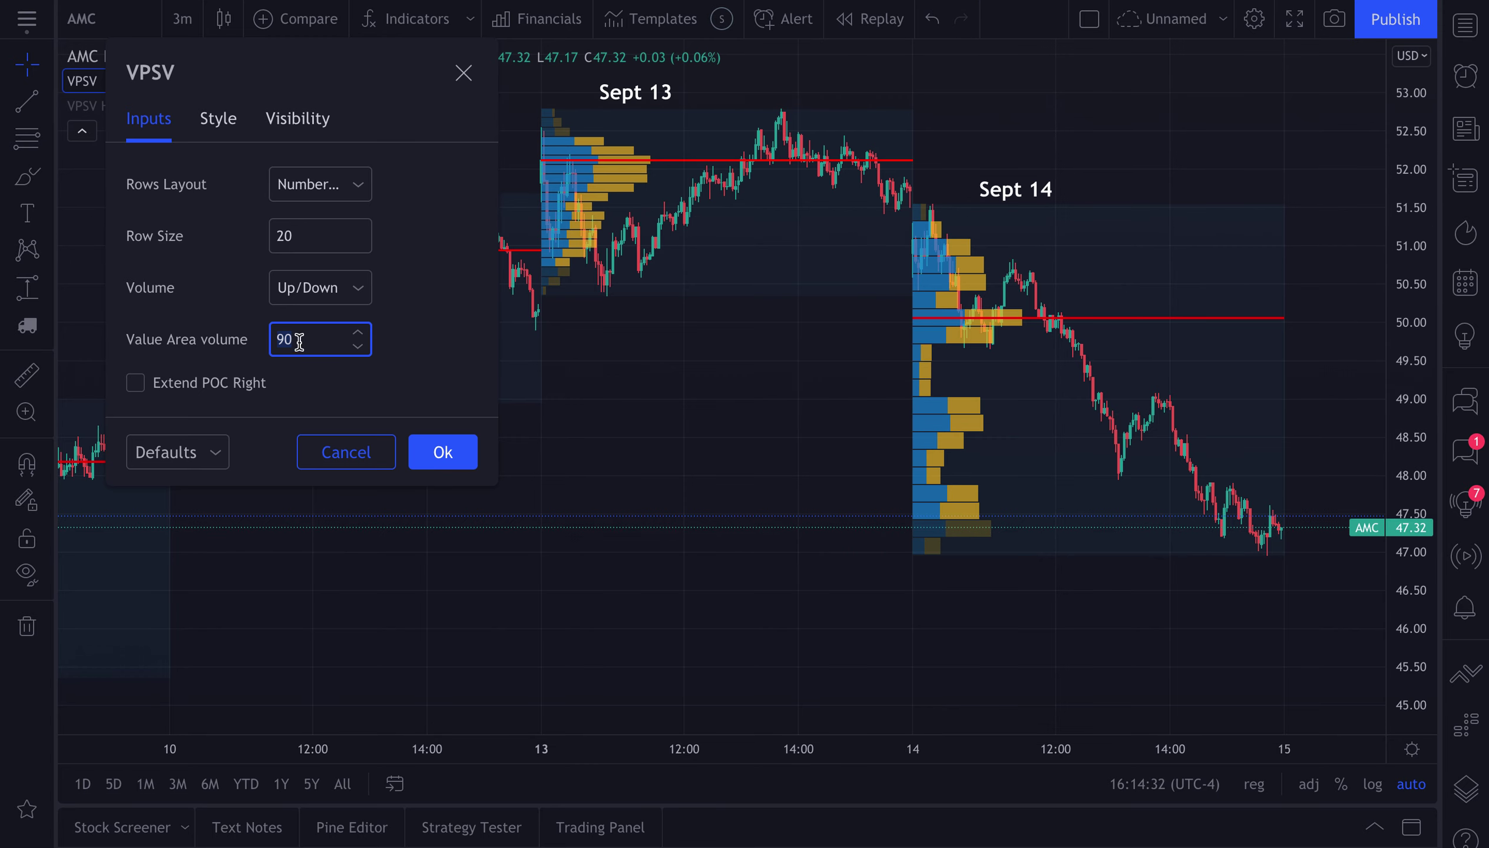
pyautogui.write('7')
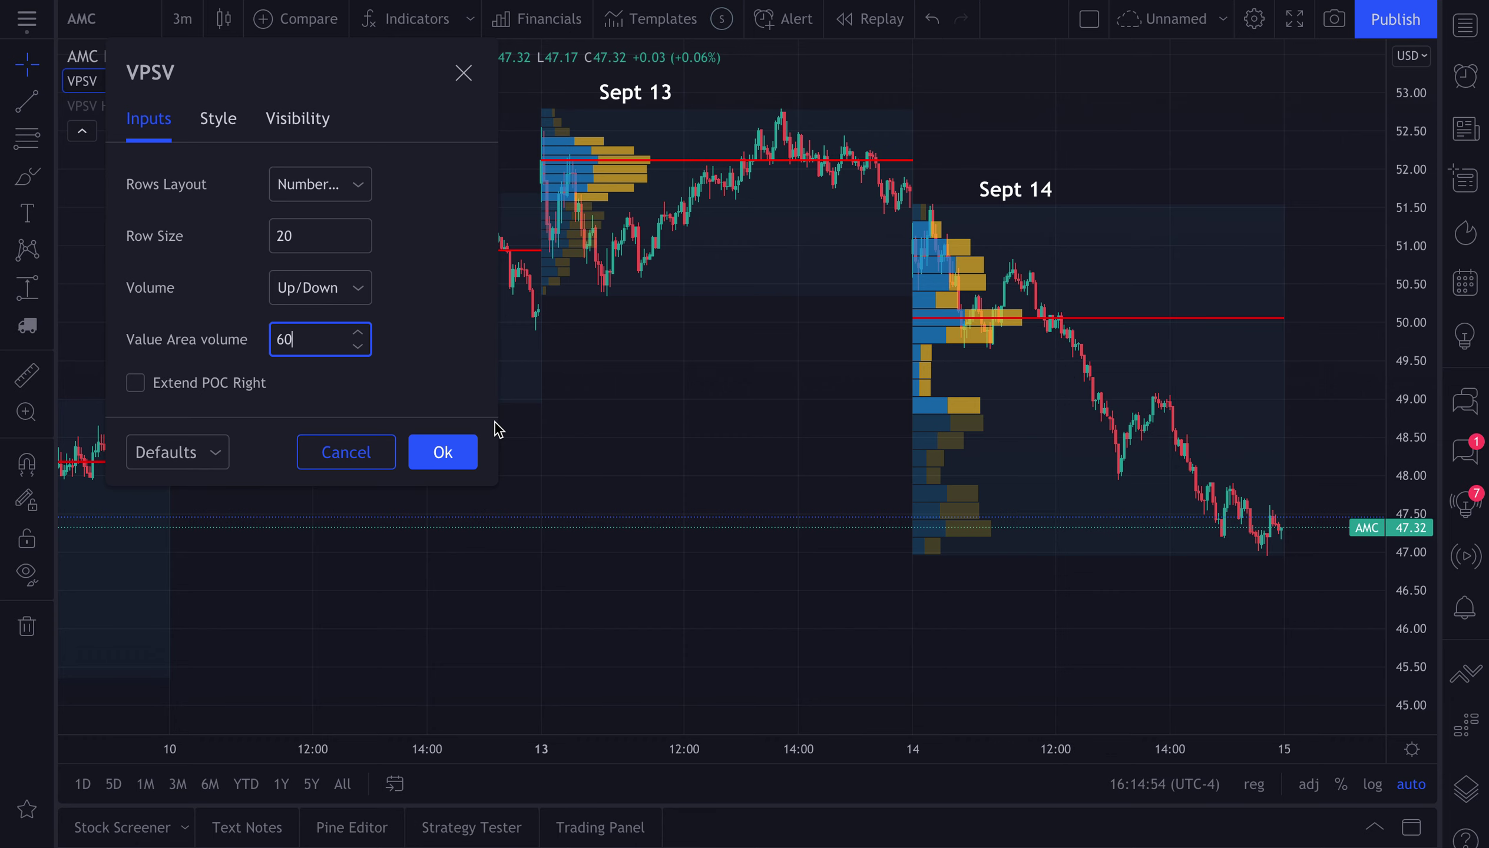
# - Try the Extend POC Right option for VPSV, turn it back off, and move the settings dialog off the earlier sessions
pyautogui.click(135, 384)
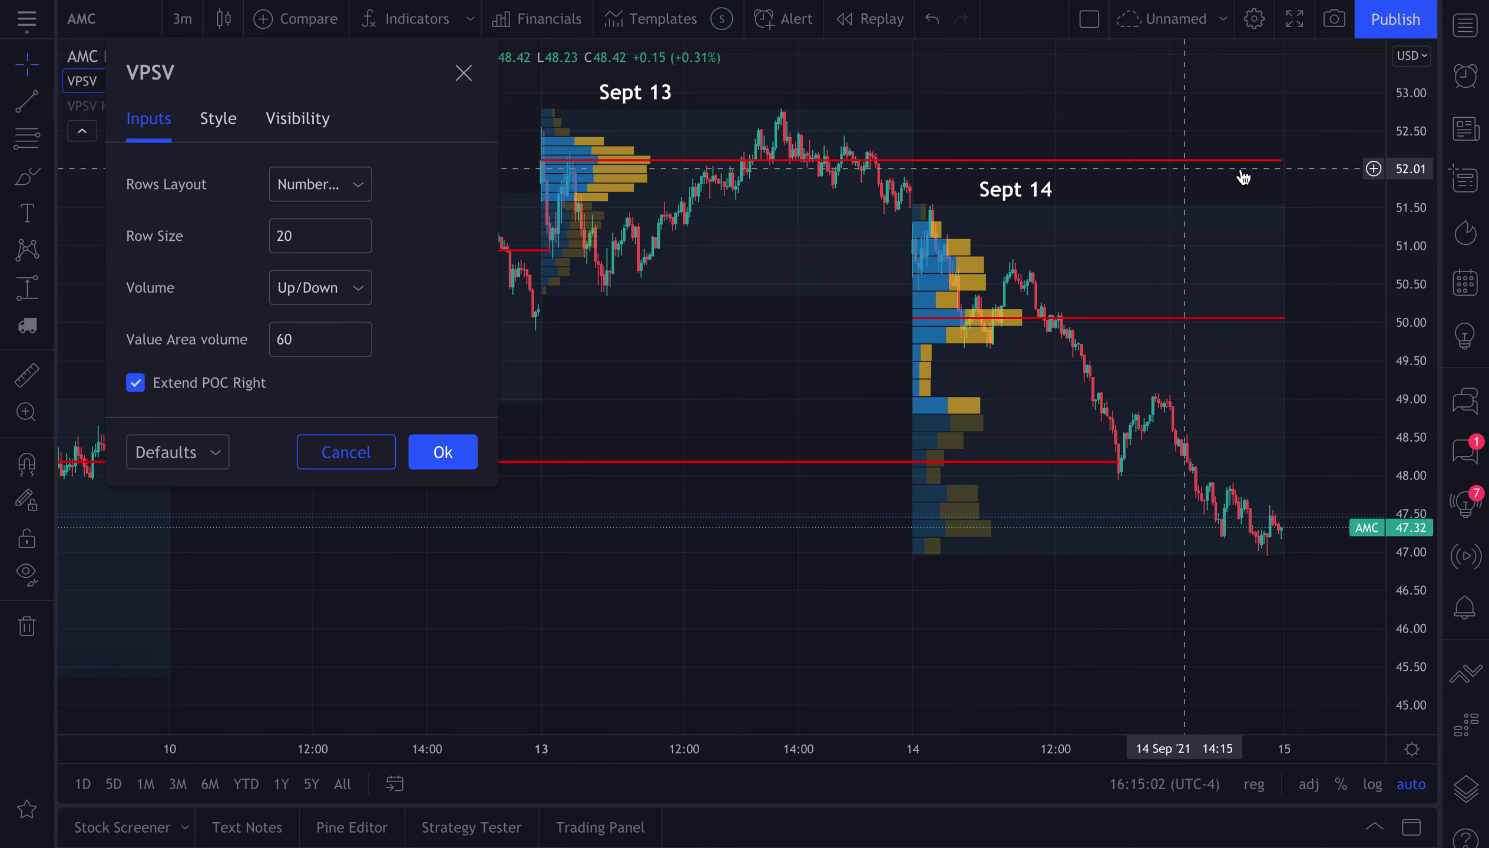
pyautogui.click(136, 383)
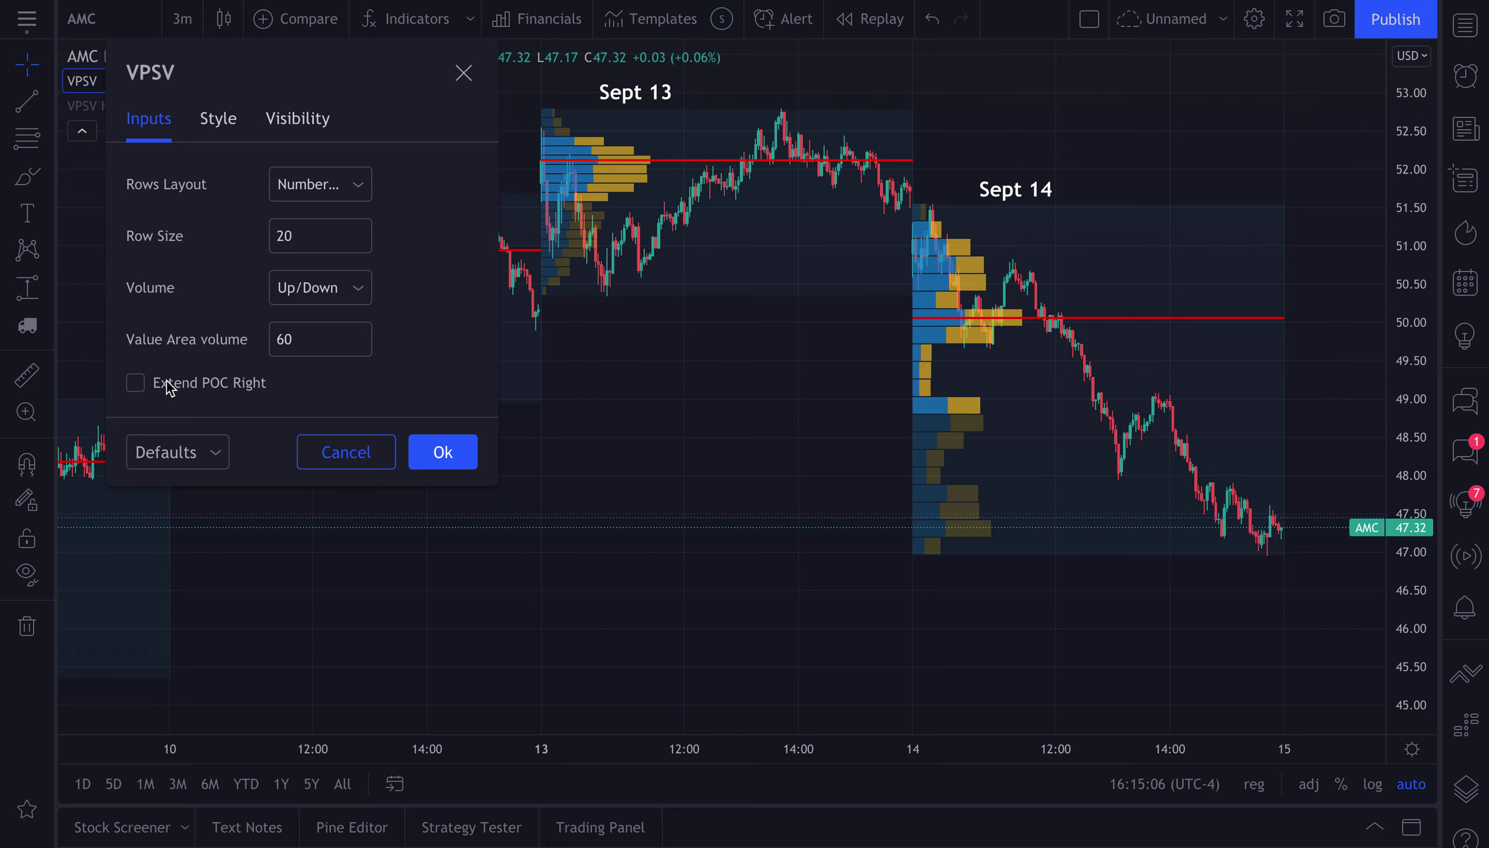
pyautogui.moveTo(304, 67); pyautogui.dragTo(1132, 299)
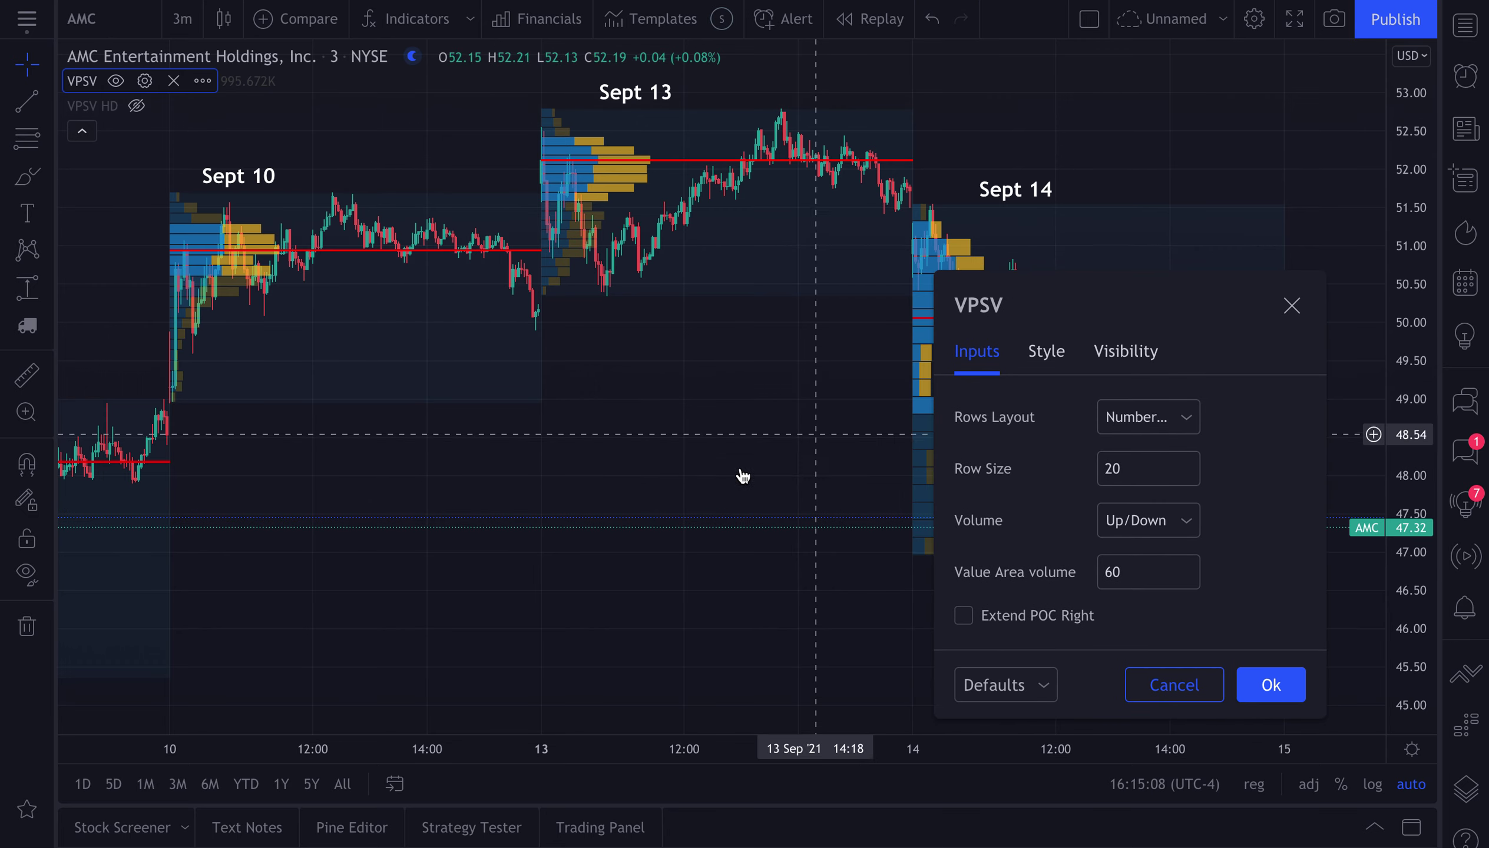
# - Reopen the VPSV settings with more daily sessions in view, enable Extend POC Right, and accept the change
pyautogui.scroll(-8, 708, 485)
pyautogui.moveTo(681, 167); pyautogui.dragTo(510, 180)
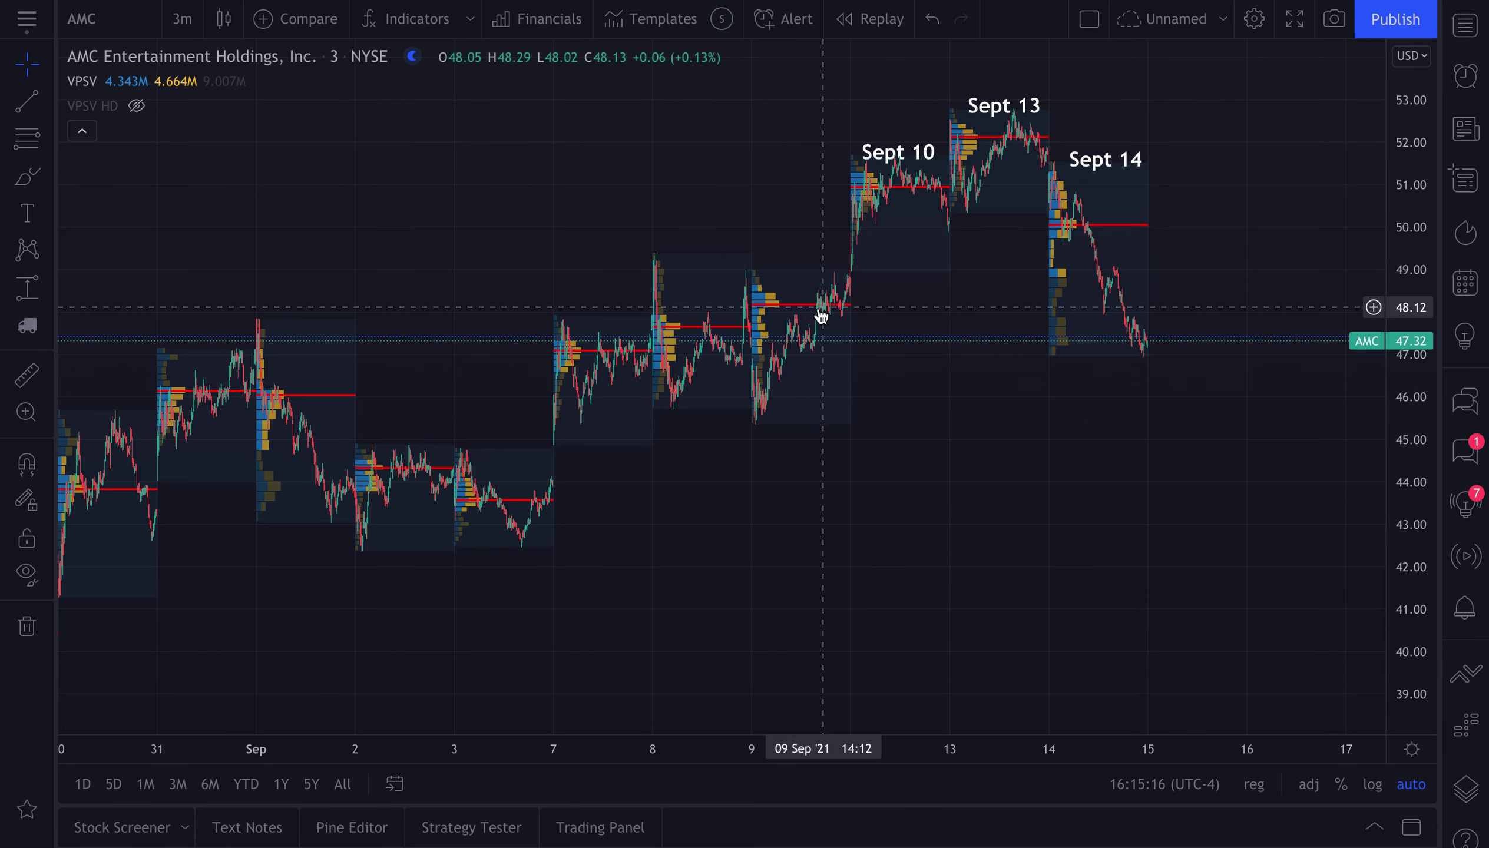
pyautogui.click(798, 307)
pyautogui.doubleClick(798, 307)
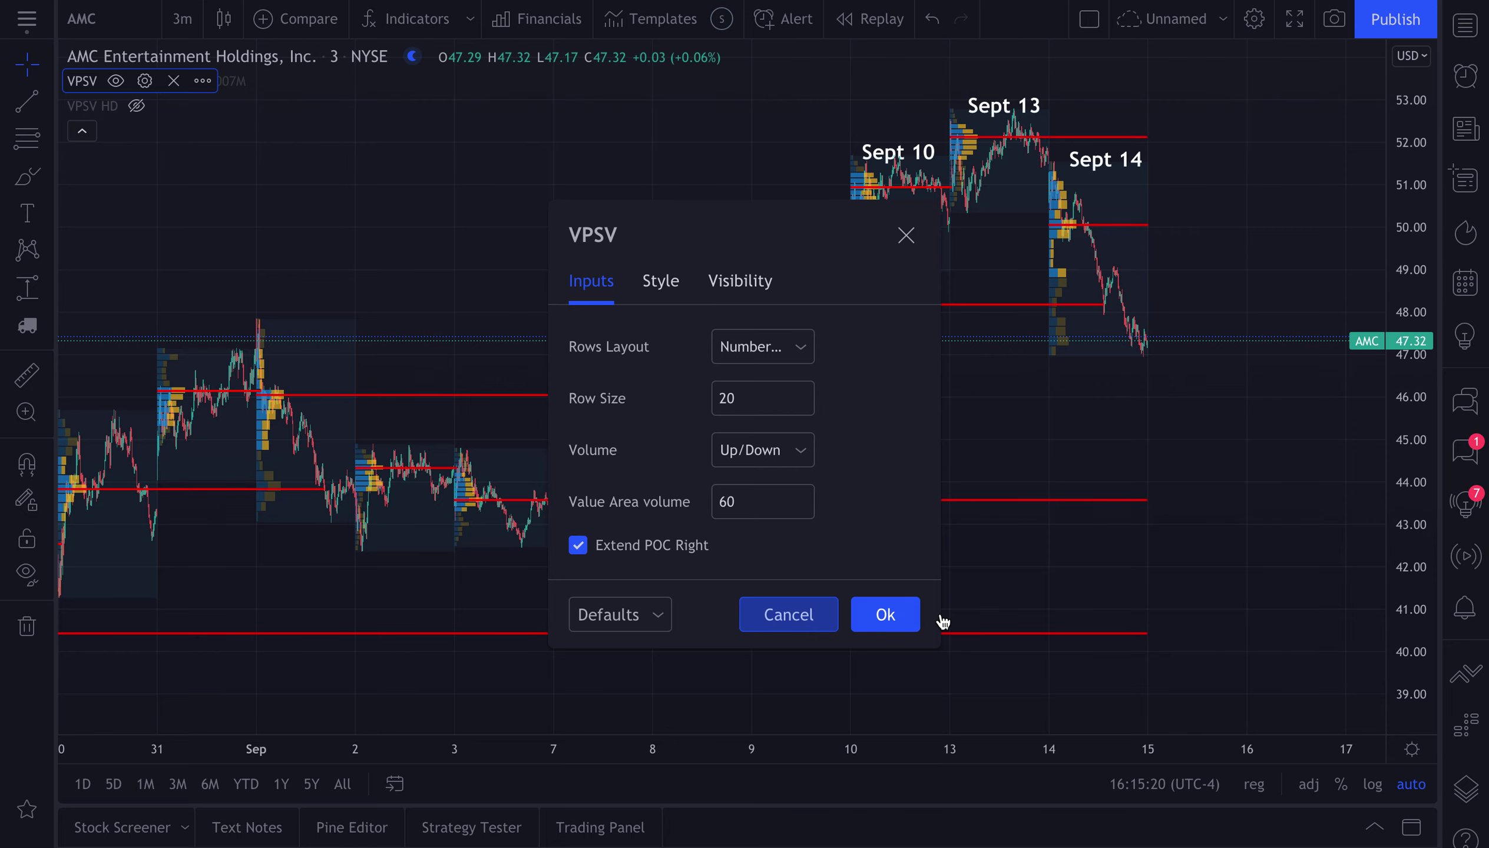
pyautogui.click(907, 614)
pyautogui.scroll(-1, 600, 199)
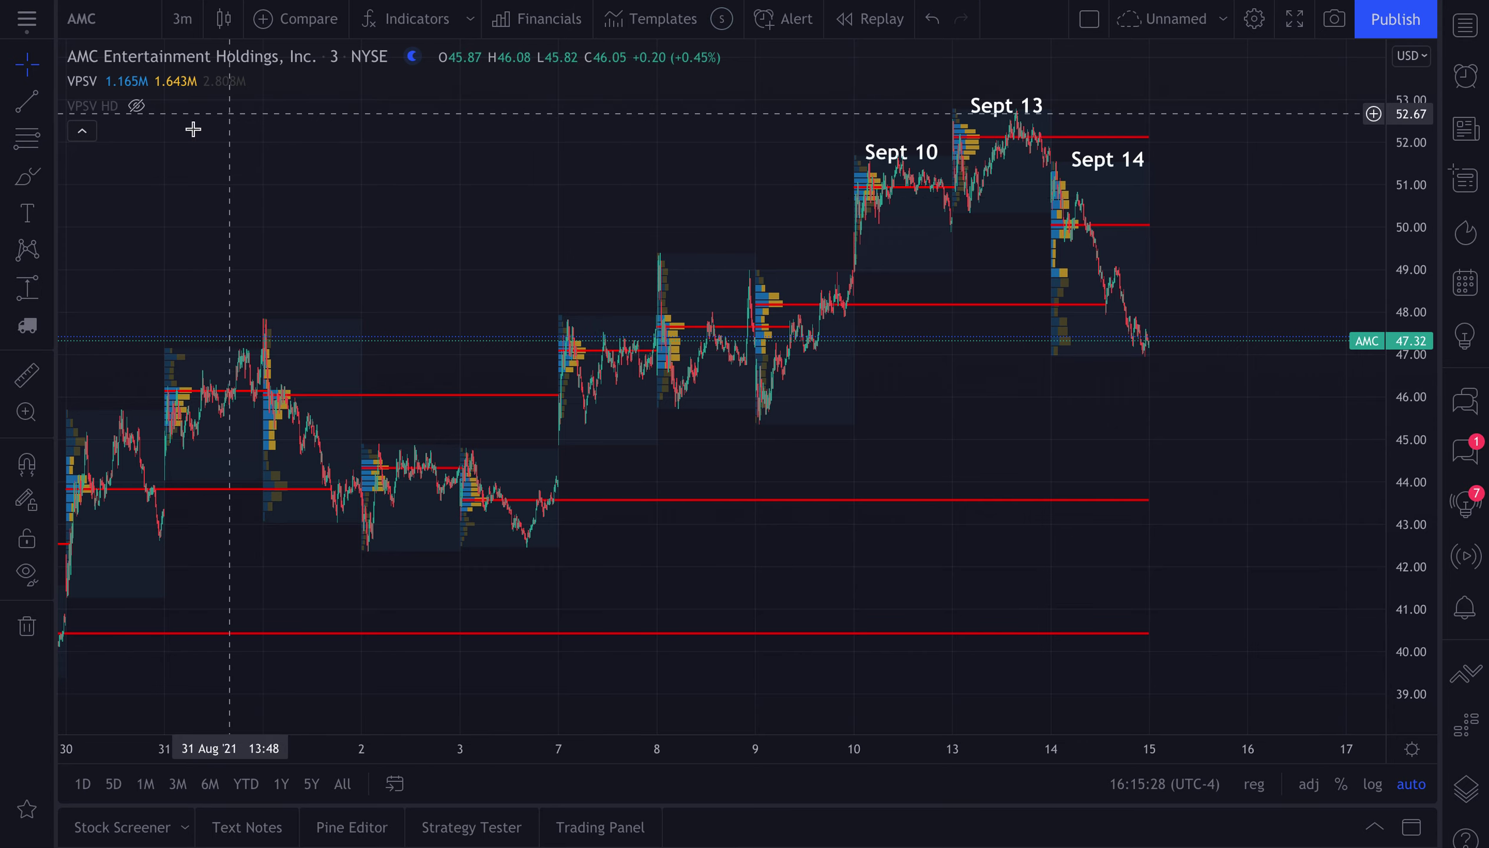
# - Mark with the Brush the Sept 14 low where price meets the extended POC line, and trace the rebound and following decline
pyautogui.click(28, 181)
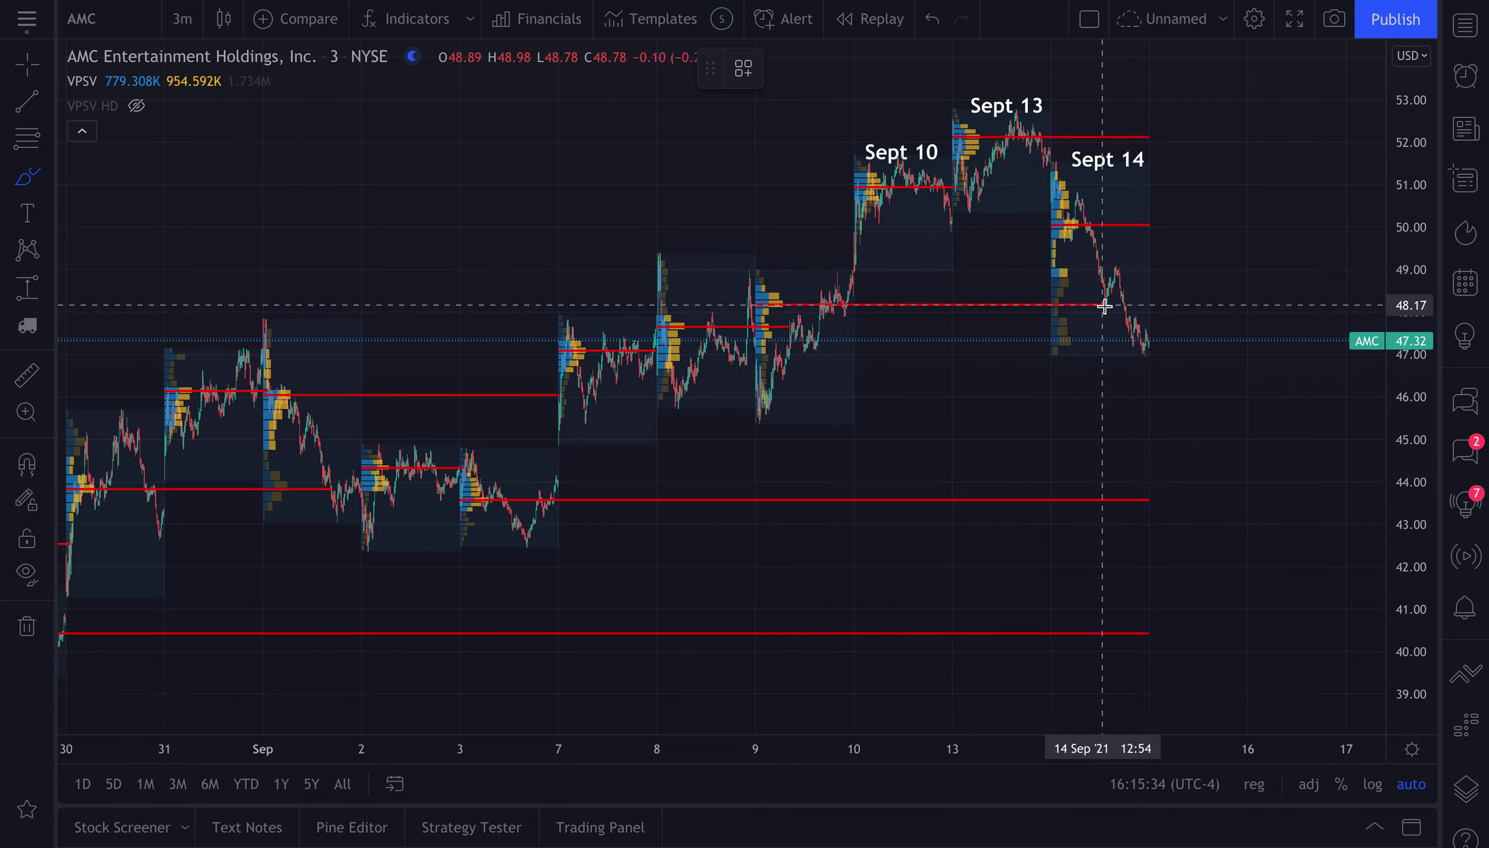
pyautogui.scroll(8, 1105, 305)
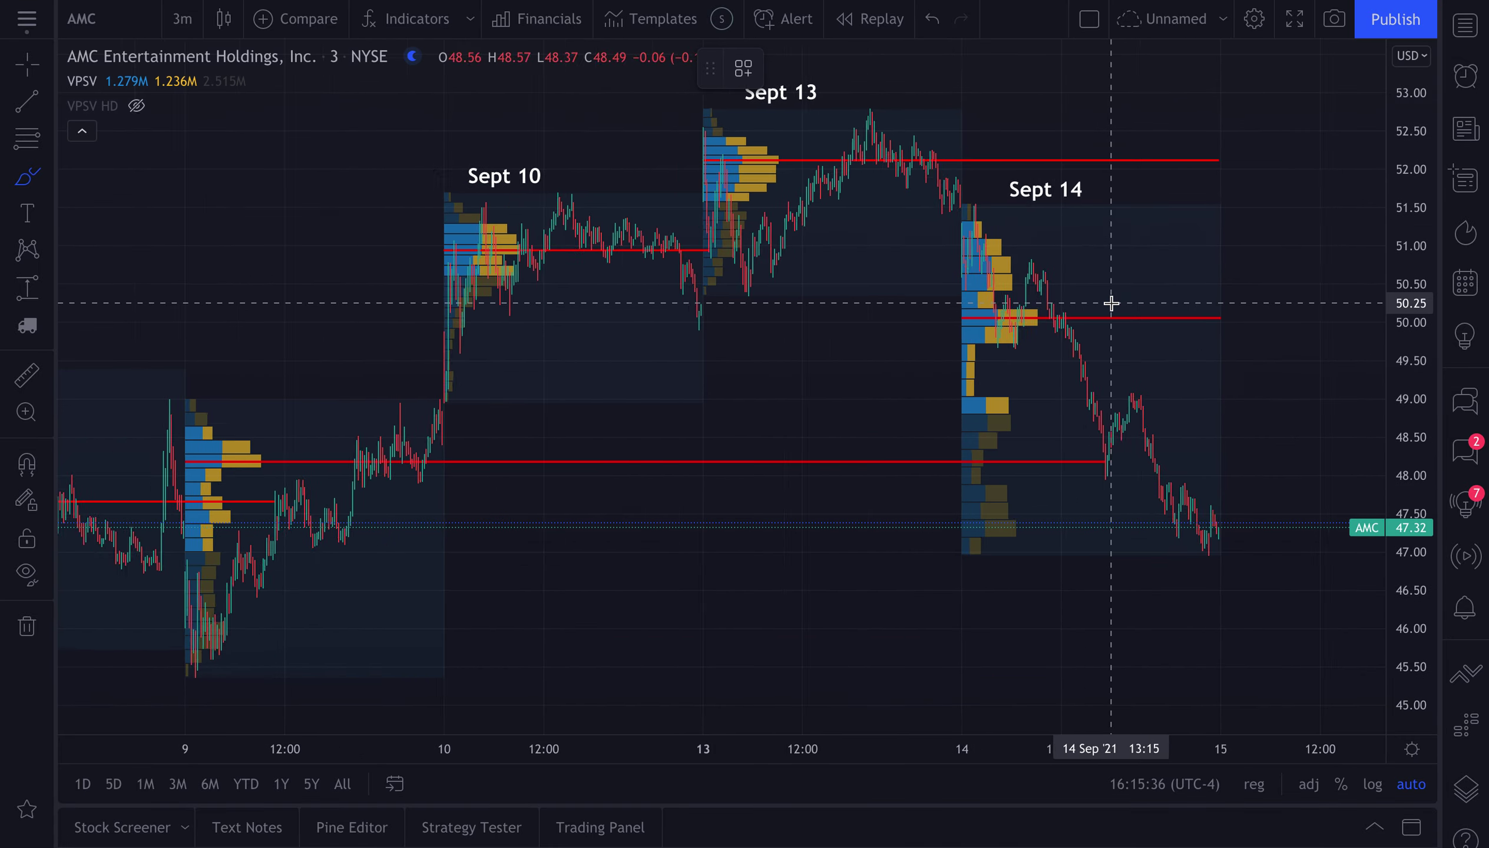
pyautogui.scroll(3, 1111, 303)
pyautogui.scroll(3, 970, 292)
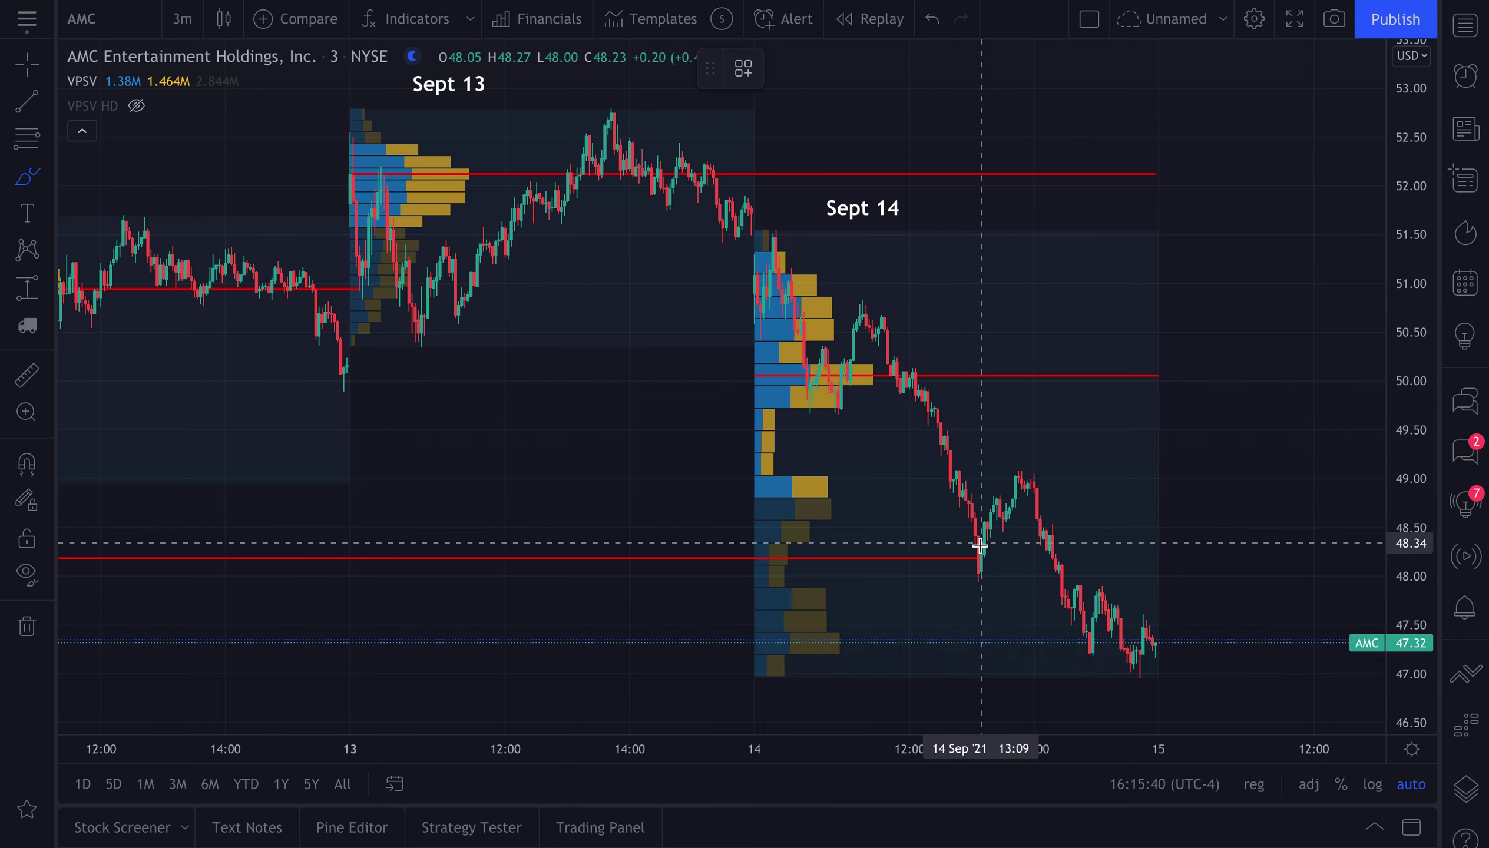
pyautogui.moveTo(978, 552)
pyautogui.mouseDown()
pyautogui.moveTo(957, 552)
pyautogui.moveTo(1006, 581)
pyautogui.moveTo(1006, 489)
pyautogui.moveTo(1017, 474)
pyautogui.moveTo(1026, 501)
pyautogui.moveTo(1030, 482)
pyautogui.moveTo(1141, 641)
pyautogui.mouseUp()
pyautogui.press('ctrl')
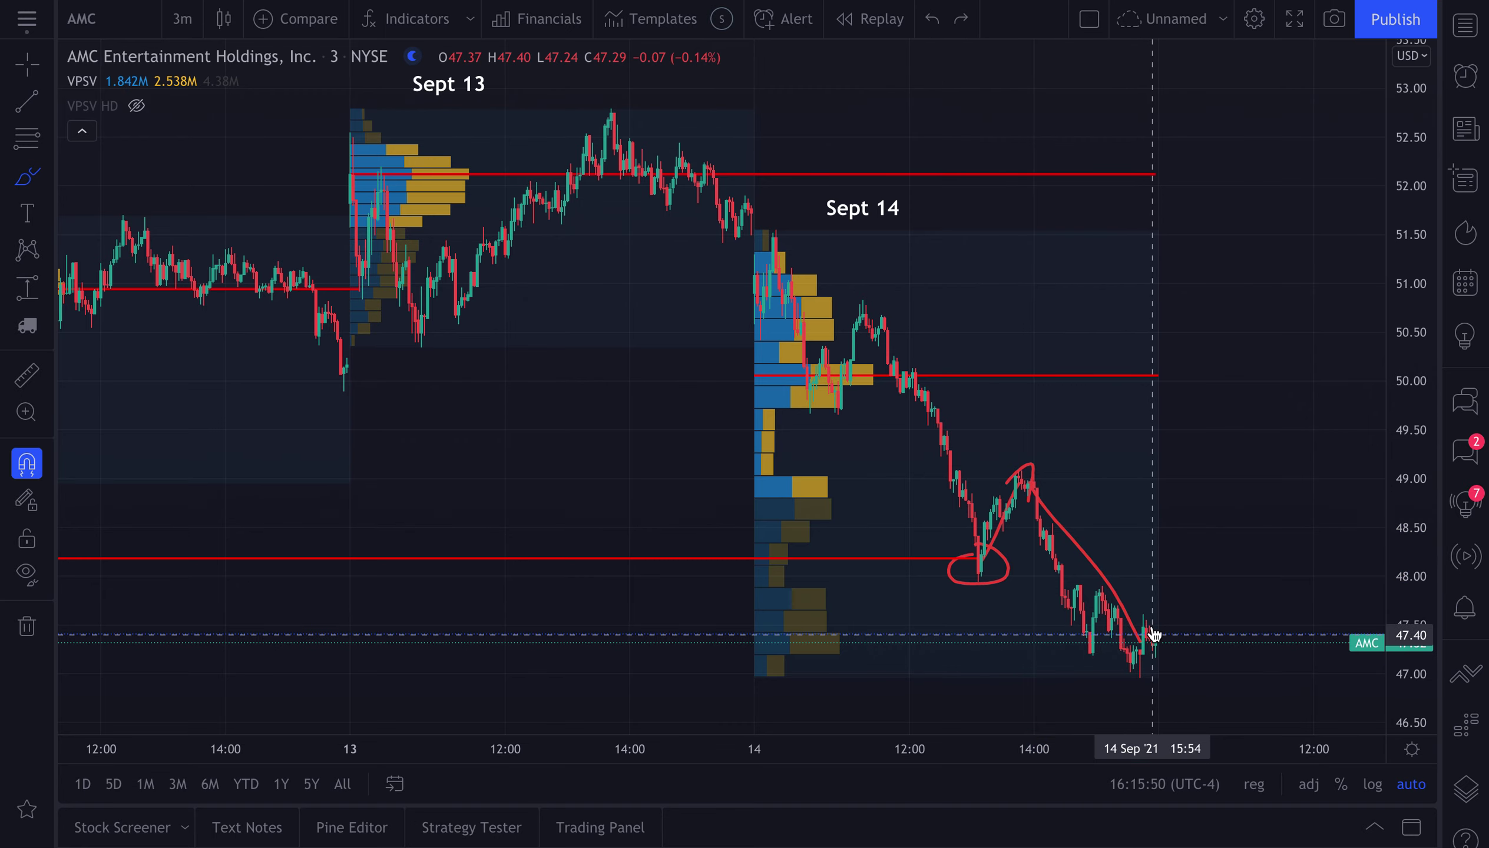
# - Undo the brush marks on the Sept 14 session, and view the extended POC lines across the earlier sessions
pyautogui.hotkey('ctrl', 'z')
pyautogui.hotkey('ctrl', 'z')
pyautogui.hotkey('ctrl', 'z')
pyautogui.hotkey('ctrl', 'z')
pyautogui.scroll(-1, 1064, 467)
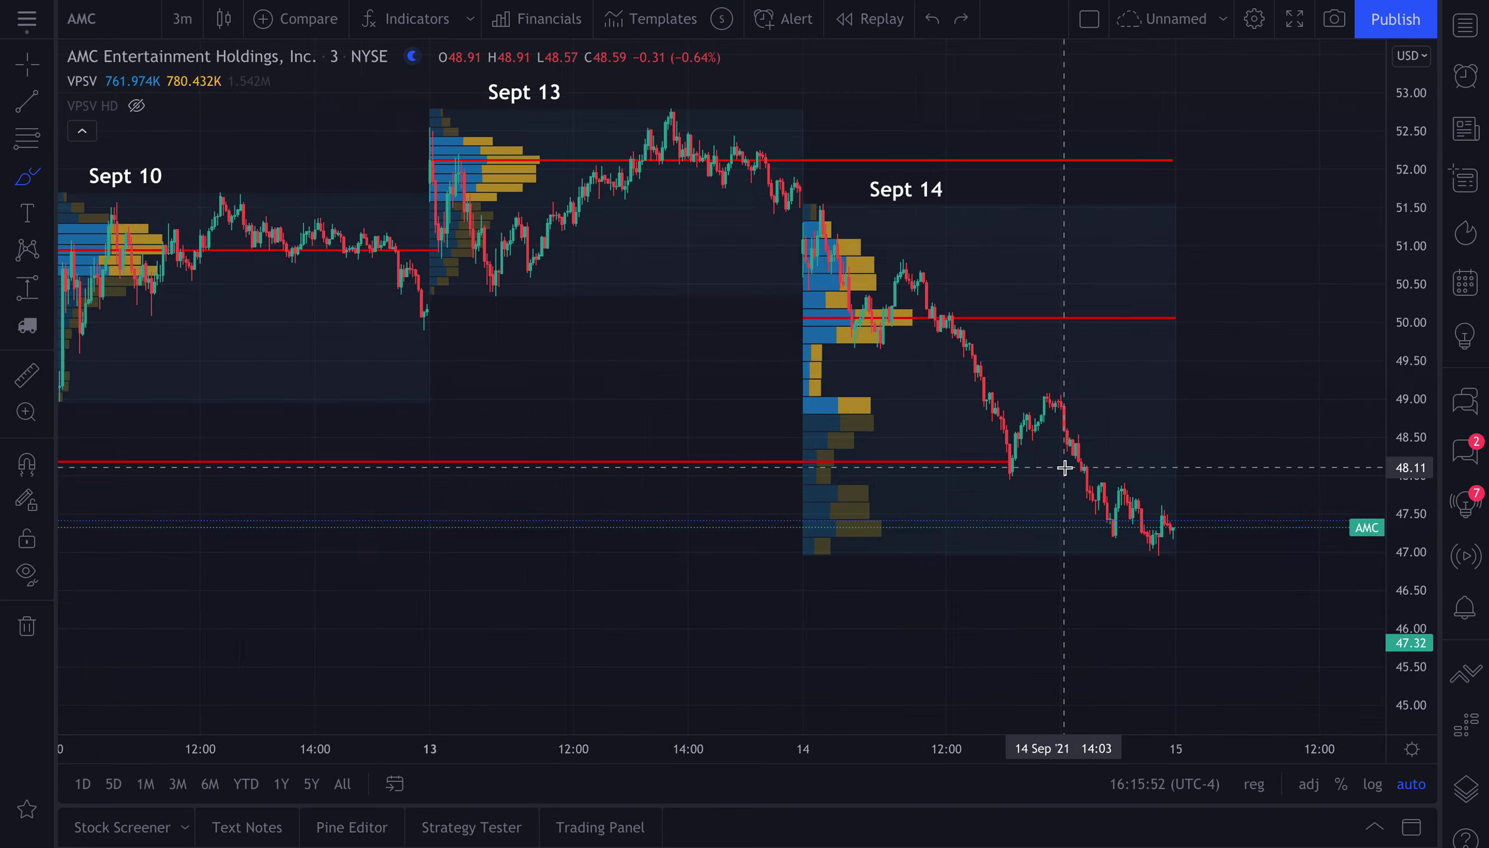
pyautogui.scroll(-3, 1064, 467)
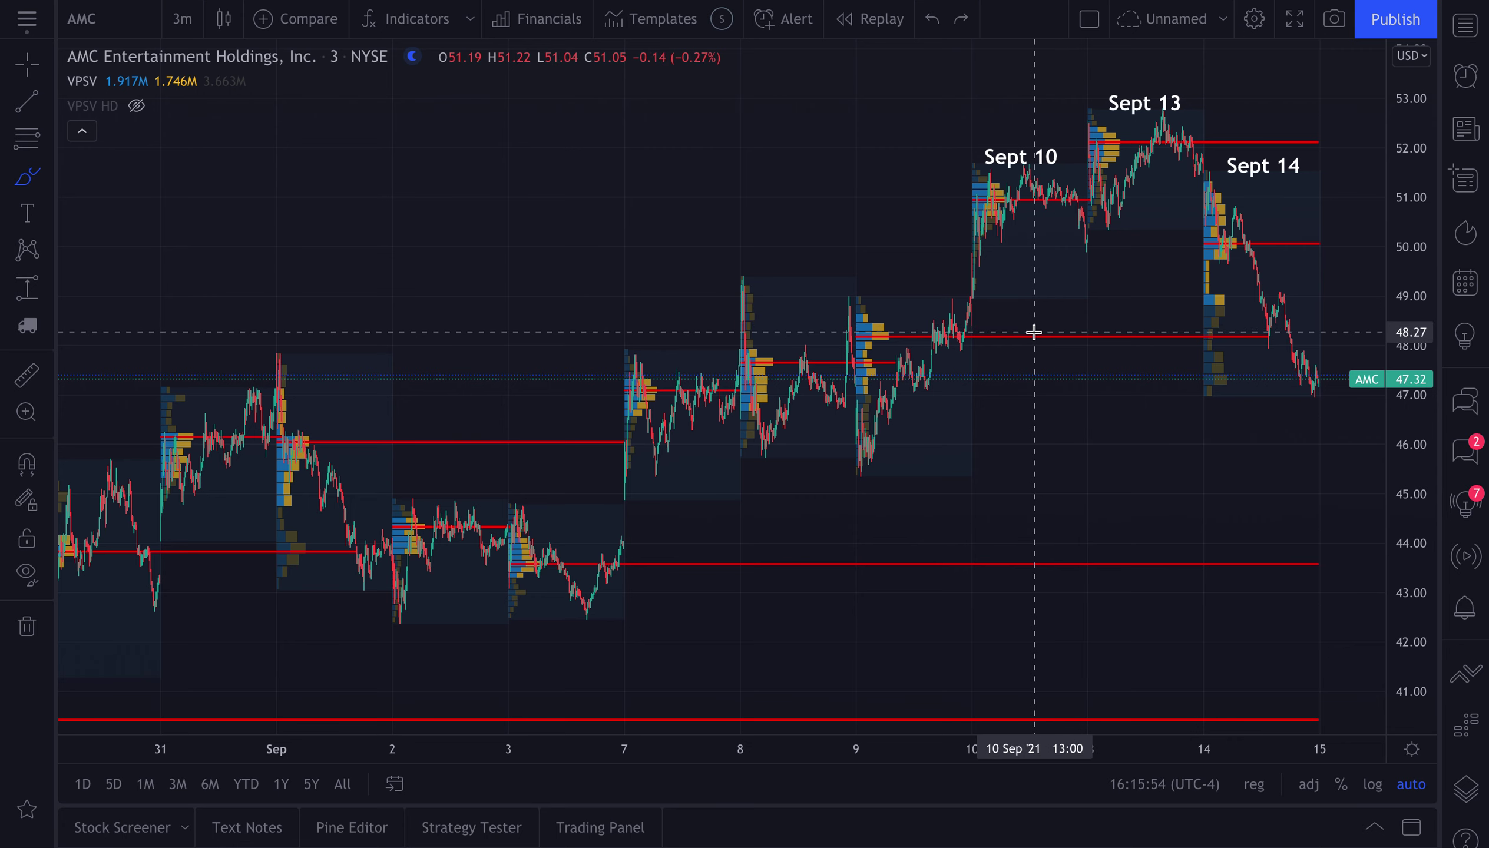
pyautogui.scroll(1, 834, 494)
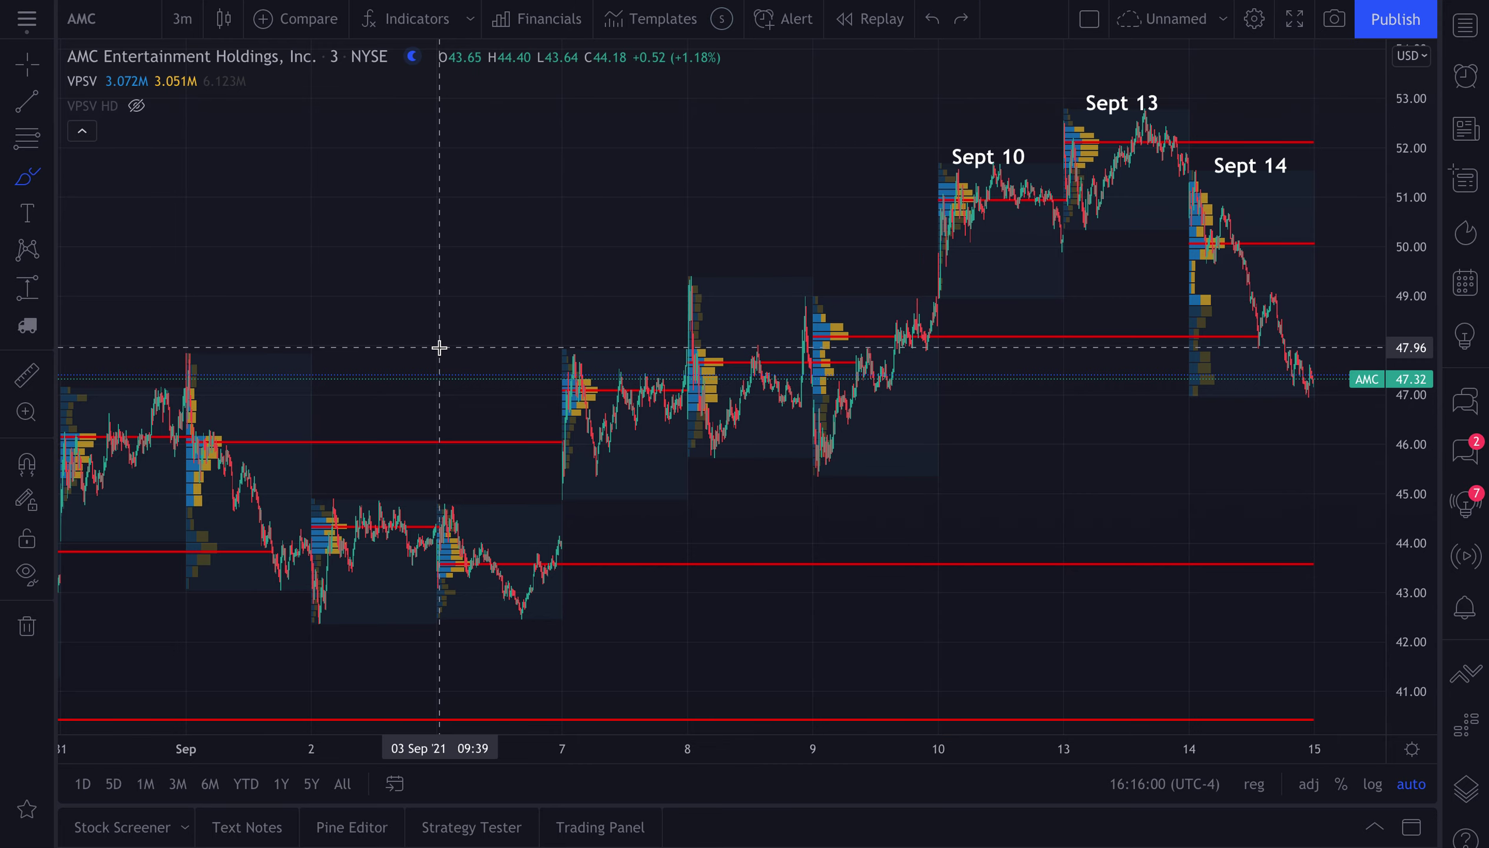
pyautogui.scroll(2, 438, 347)
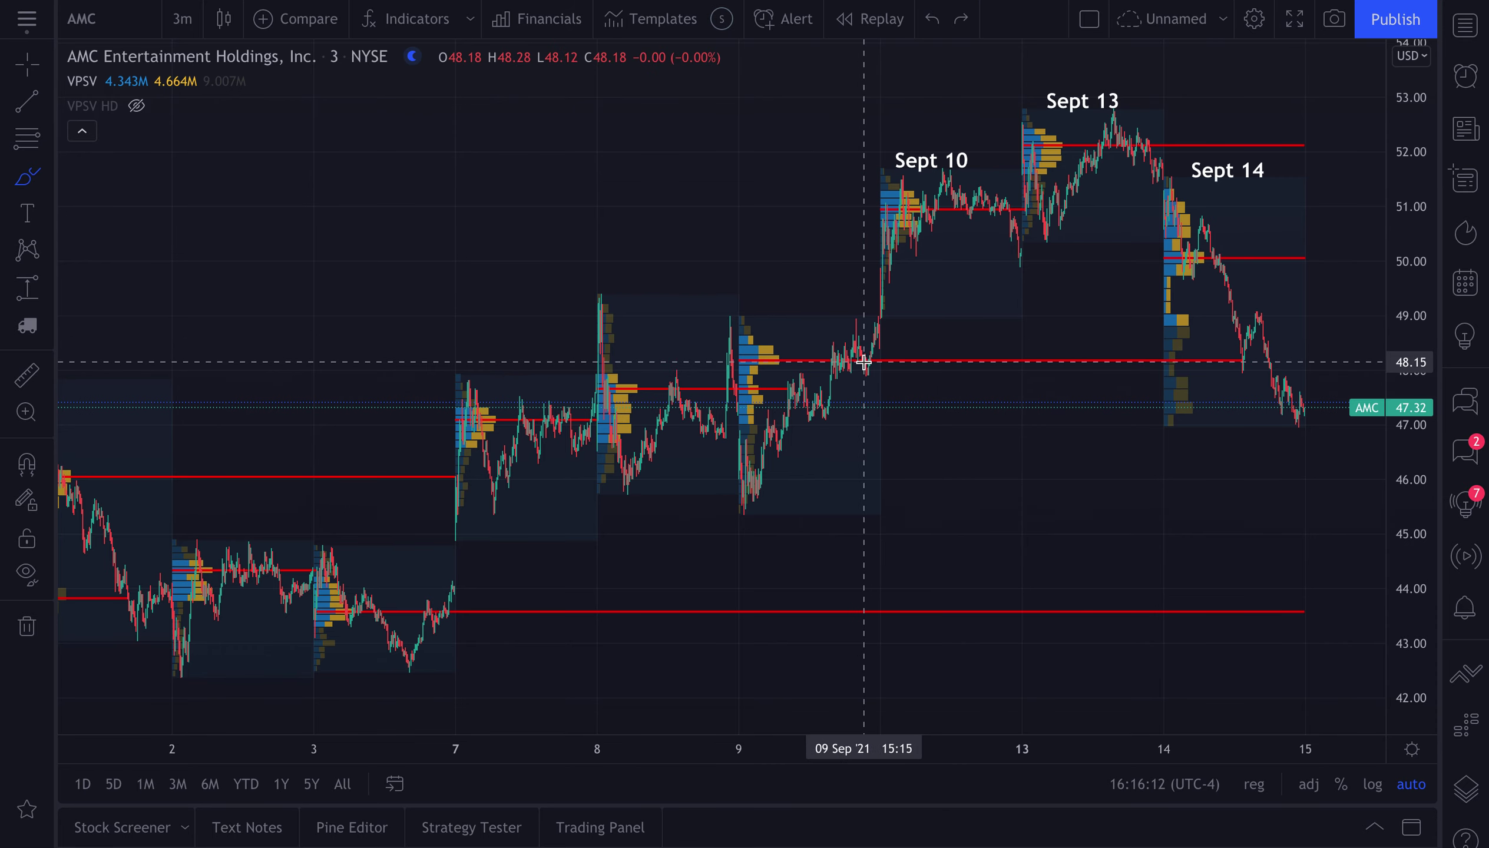
# - Switch from the Brush back to the cross cursor, and turn off Extend POC Right in the VPSV settings
pyautogui.click(27, 64)
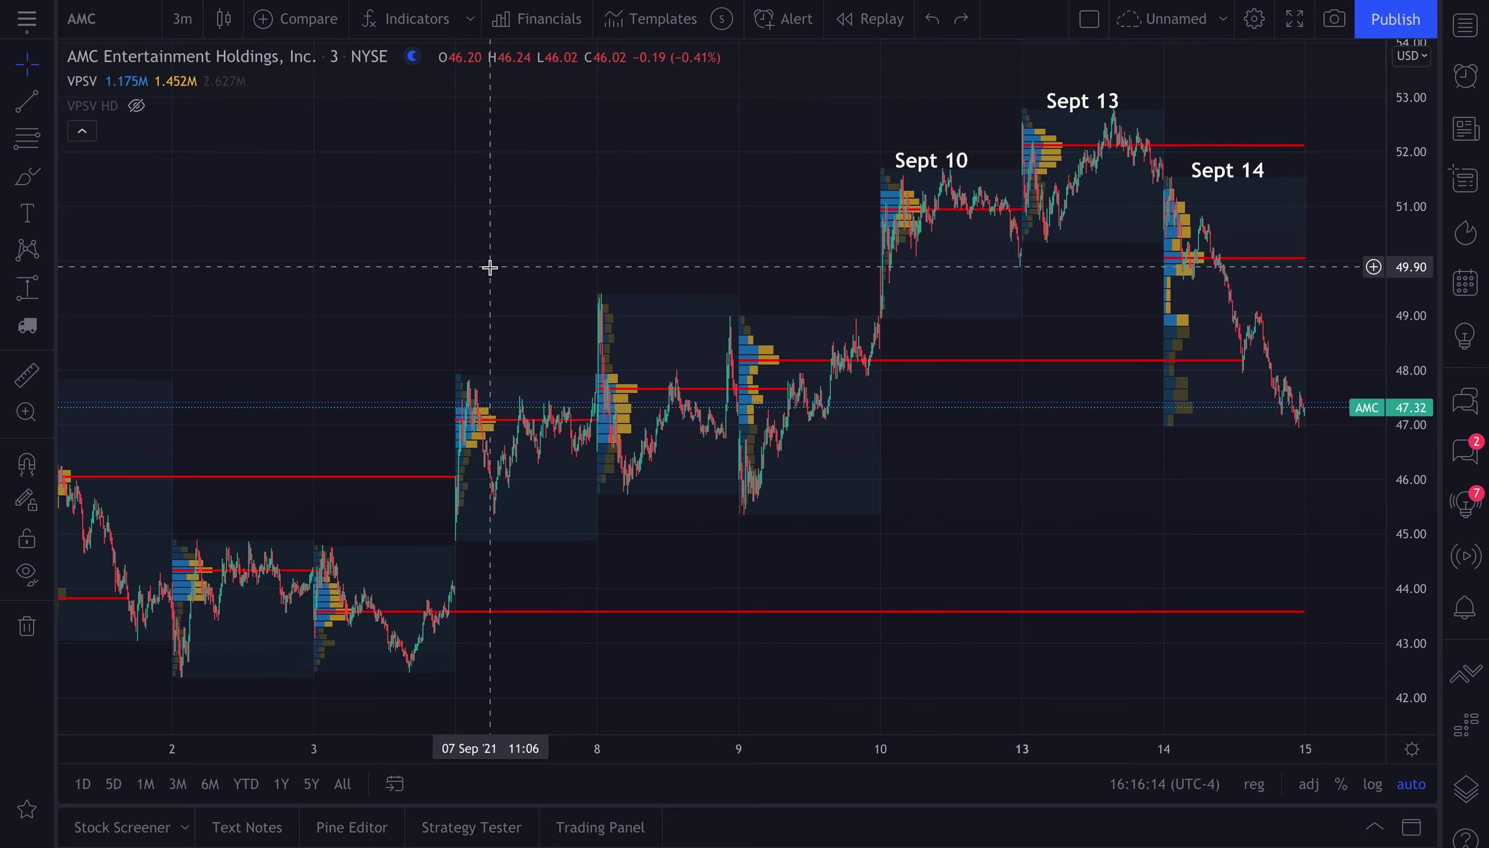
pyautogui.scroll(3, 490, 266)
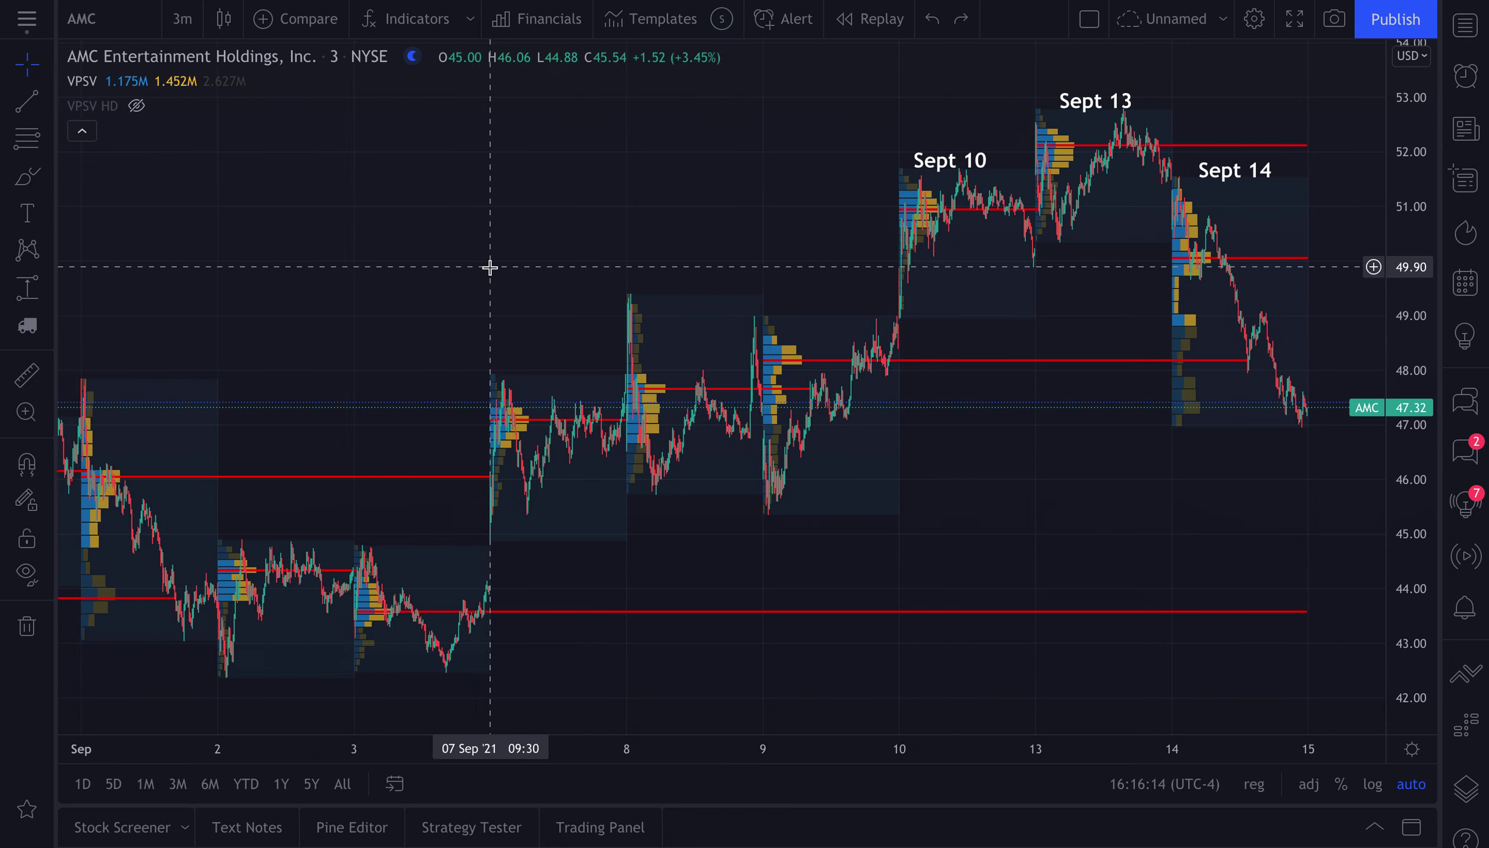
pyautogui.doubleClick(1035, 360)
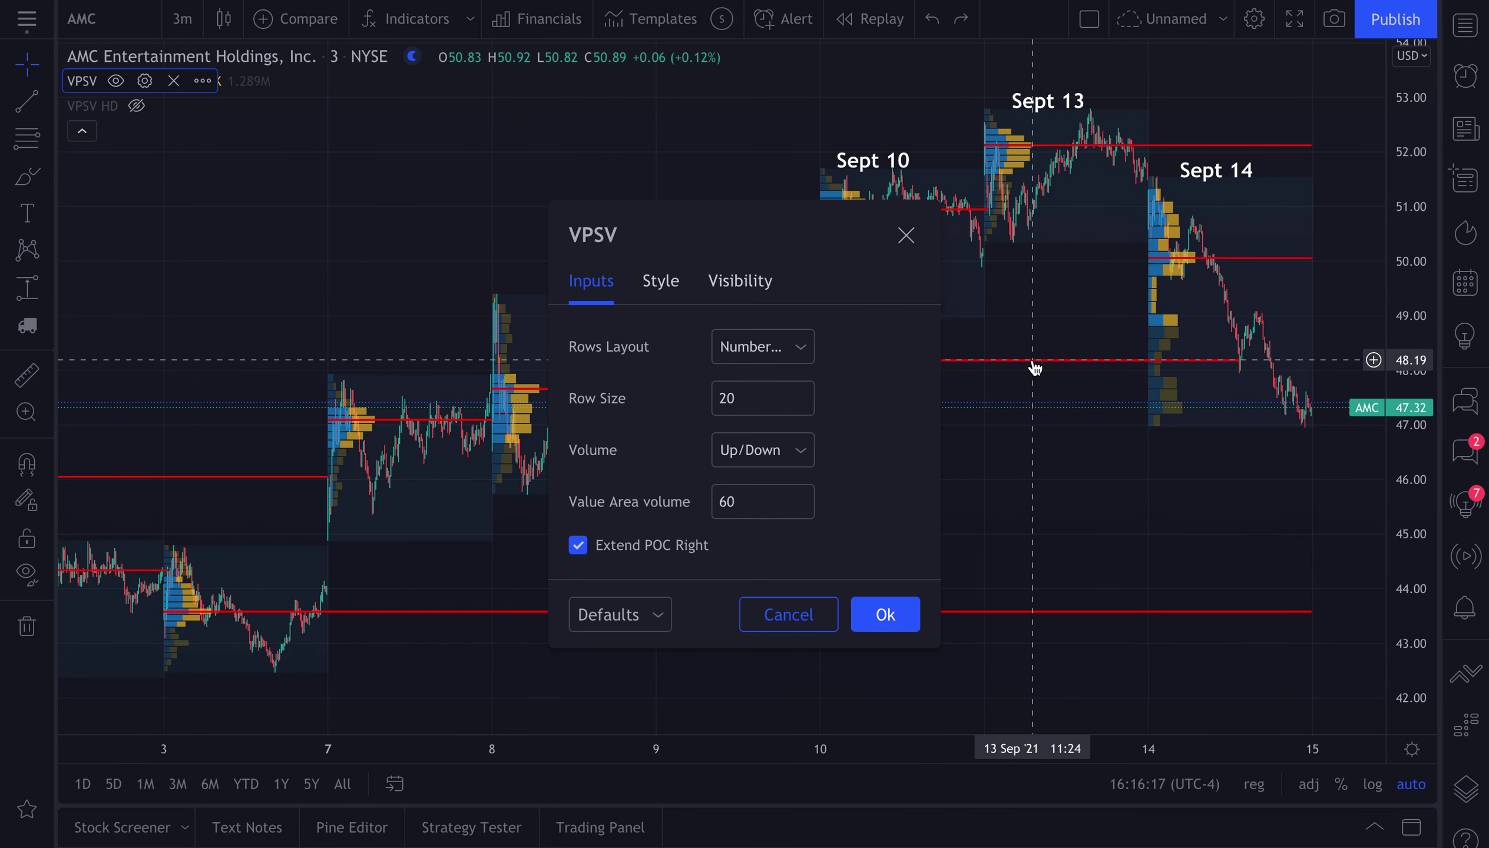
pyautogui.click(579, 546)
pyautogui.moveTo(753, 205); pyautogui.dragTo(289, 98)
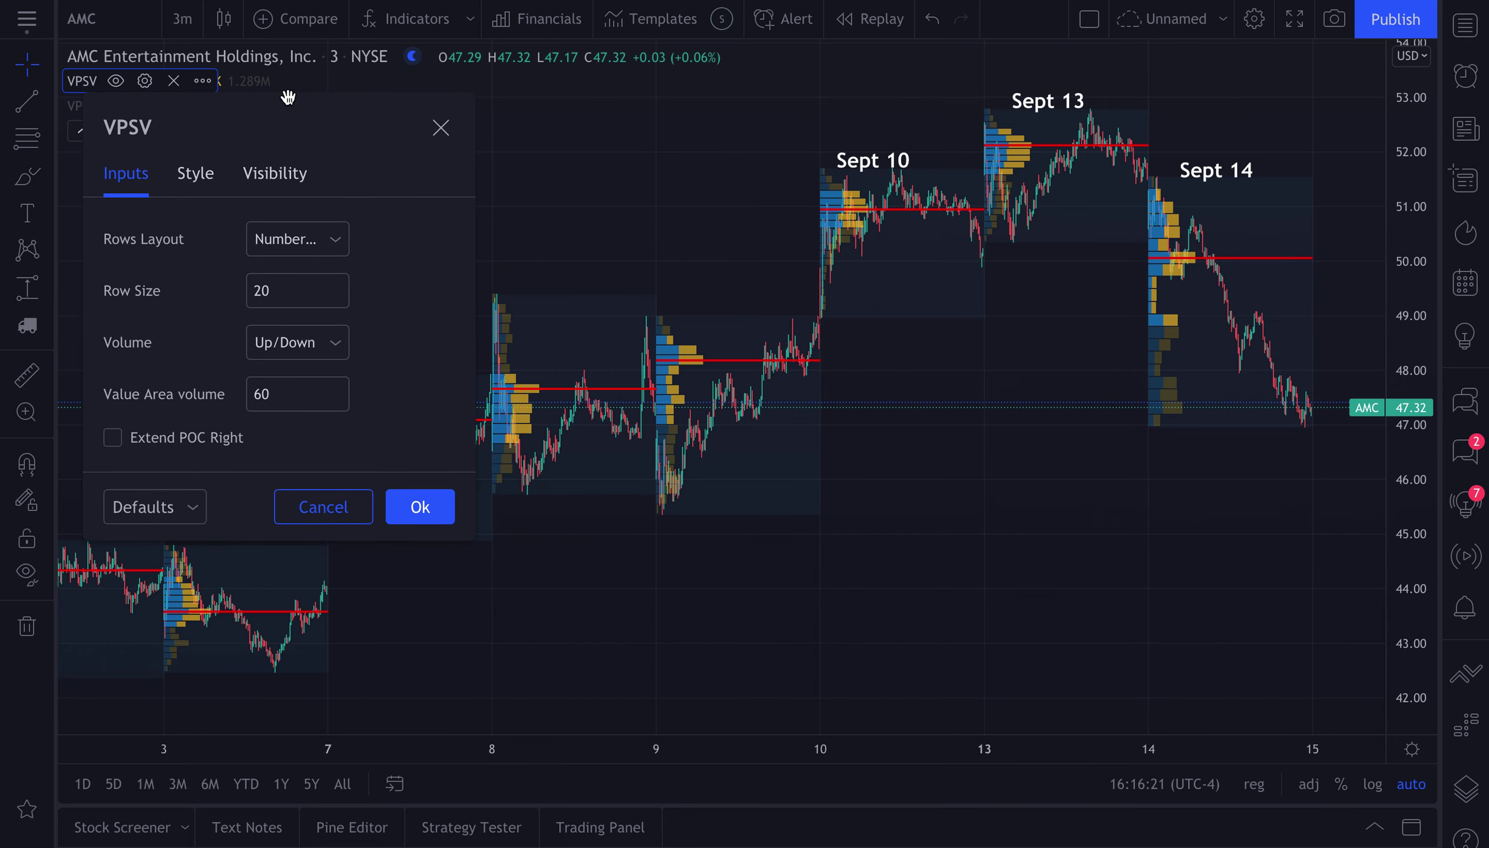
# - In the VPSV style options, switch Volume Profile off and back on, and Show Values on and back off
pyautogui.click(187, 177)
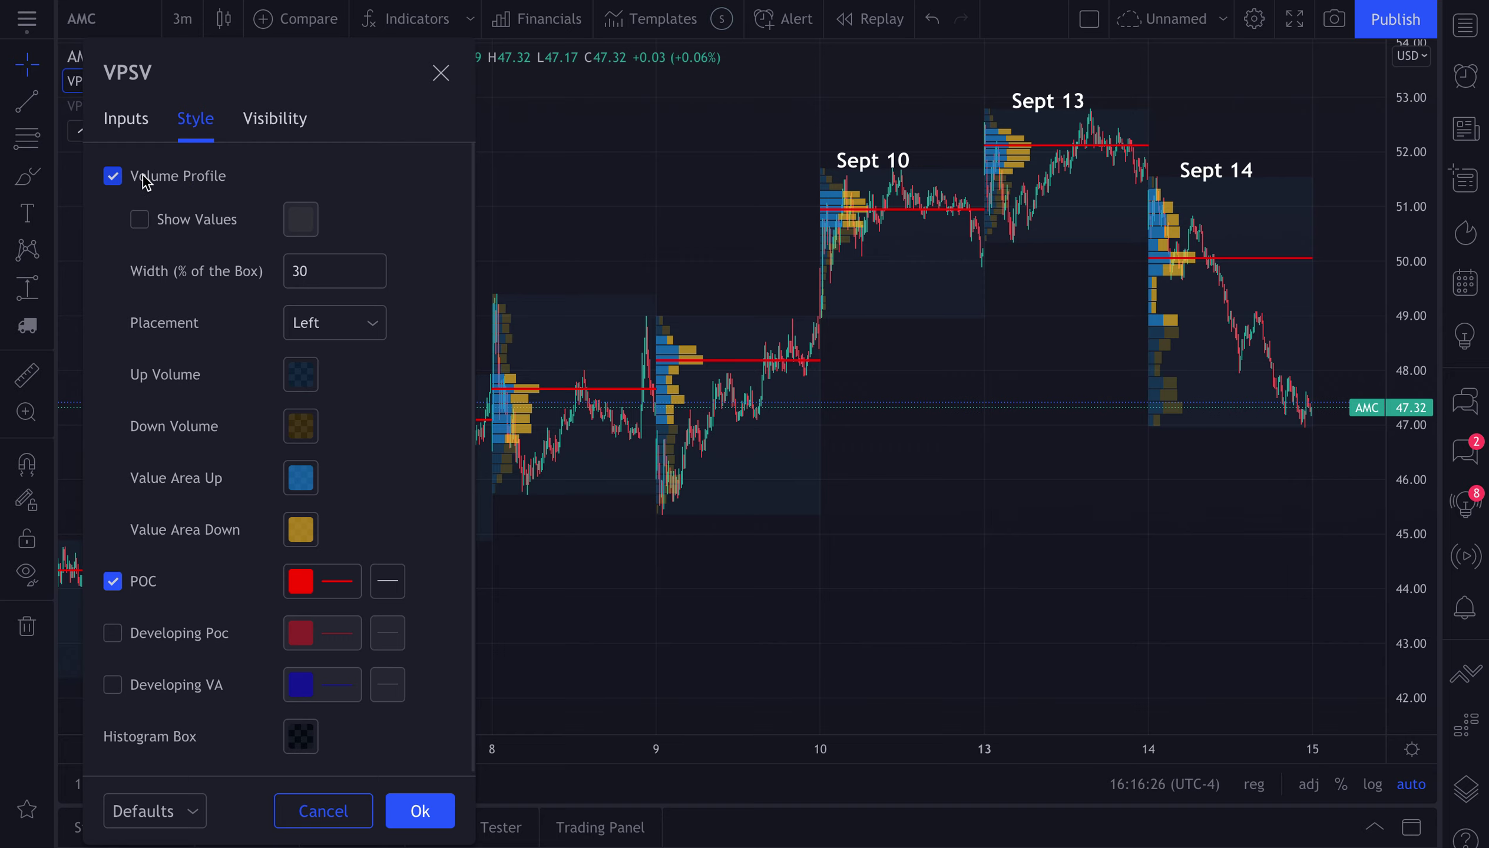
pyautogui.click(114, 177)
pyautogui.click(114, 178)
pyautogui.click(139, 220)
pyautogui.click(139, 221)
# - Try VPSV profile widths of 100 and 5 percent of the box, and return the width to 30
pyautogui.doubleClick(318, 270)
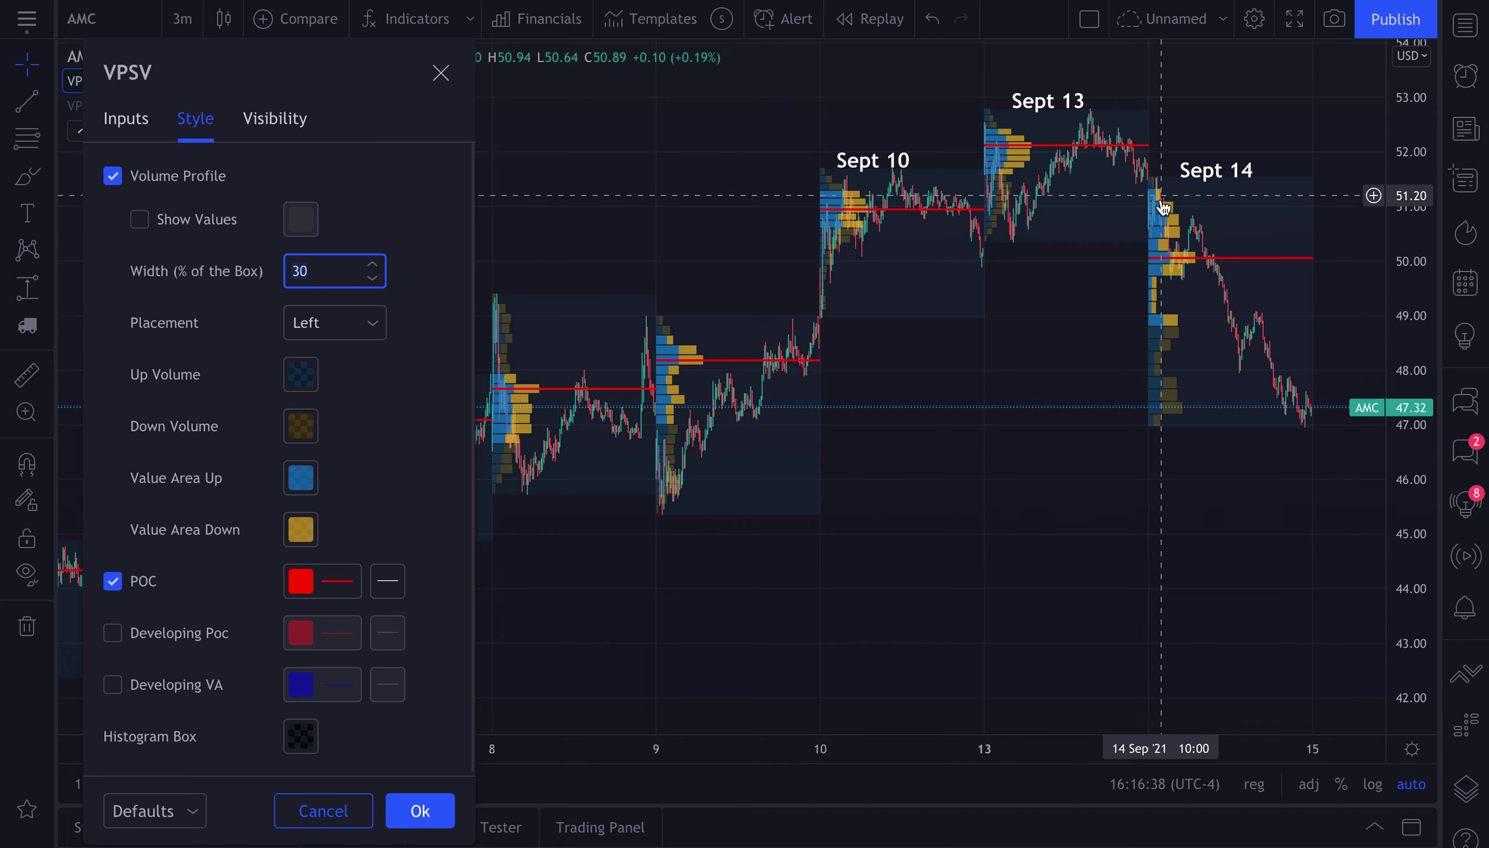
pyautogui.write('100')
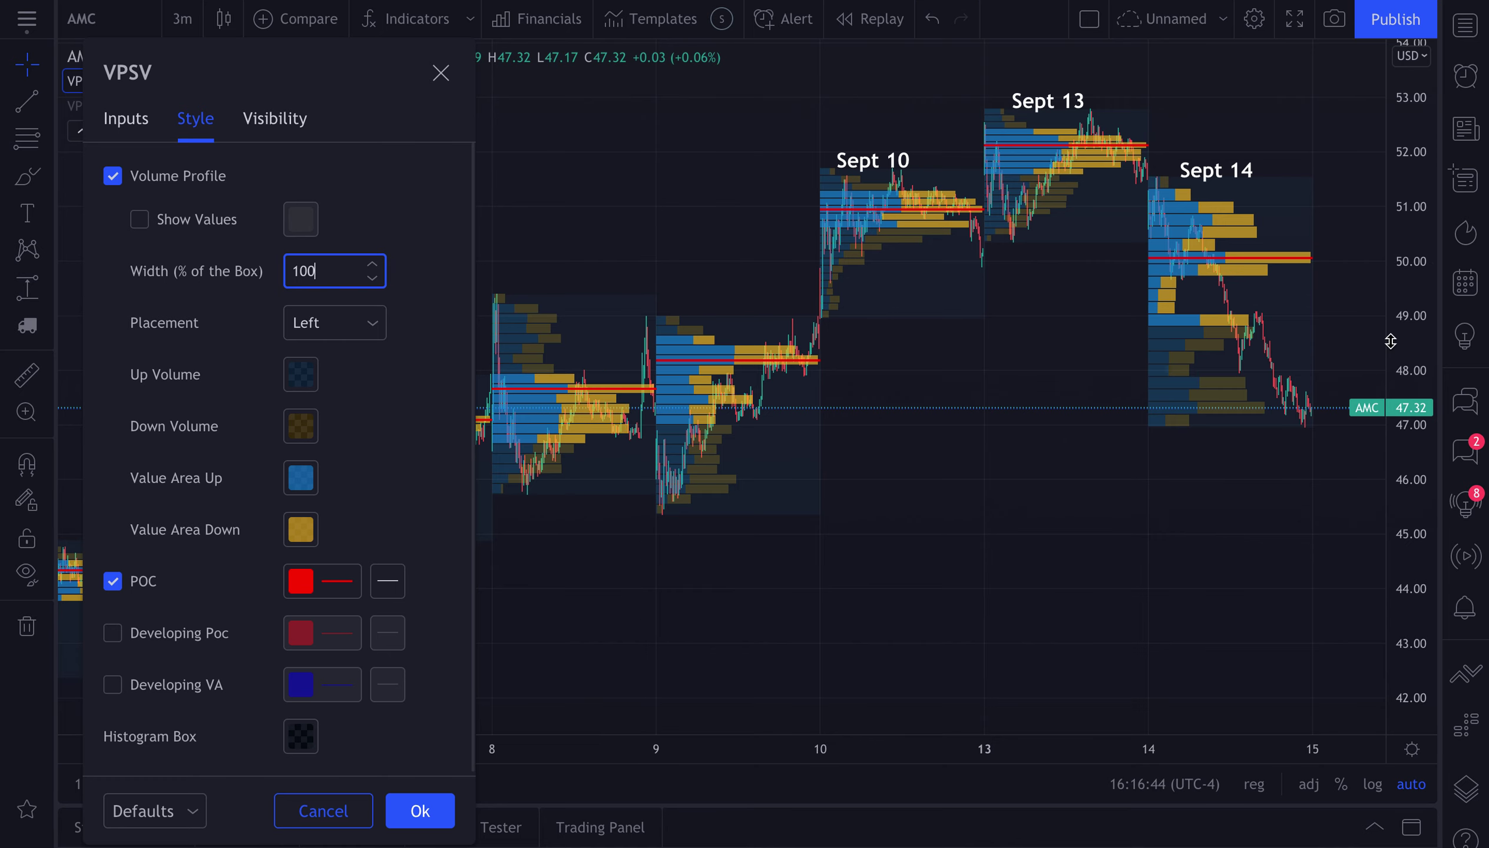
pyautogui.doubleClick(286, 287)
pyautogui.write('5')
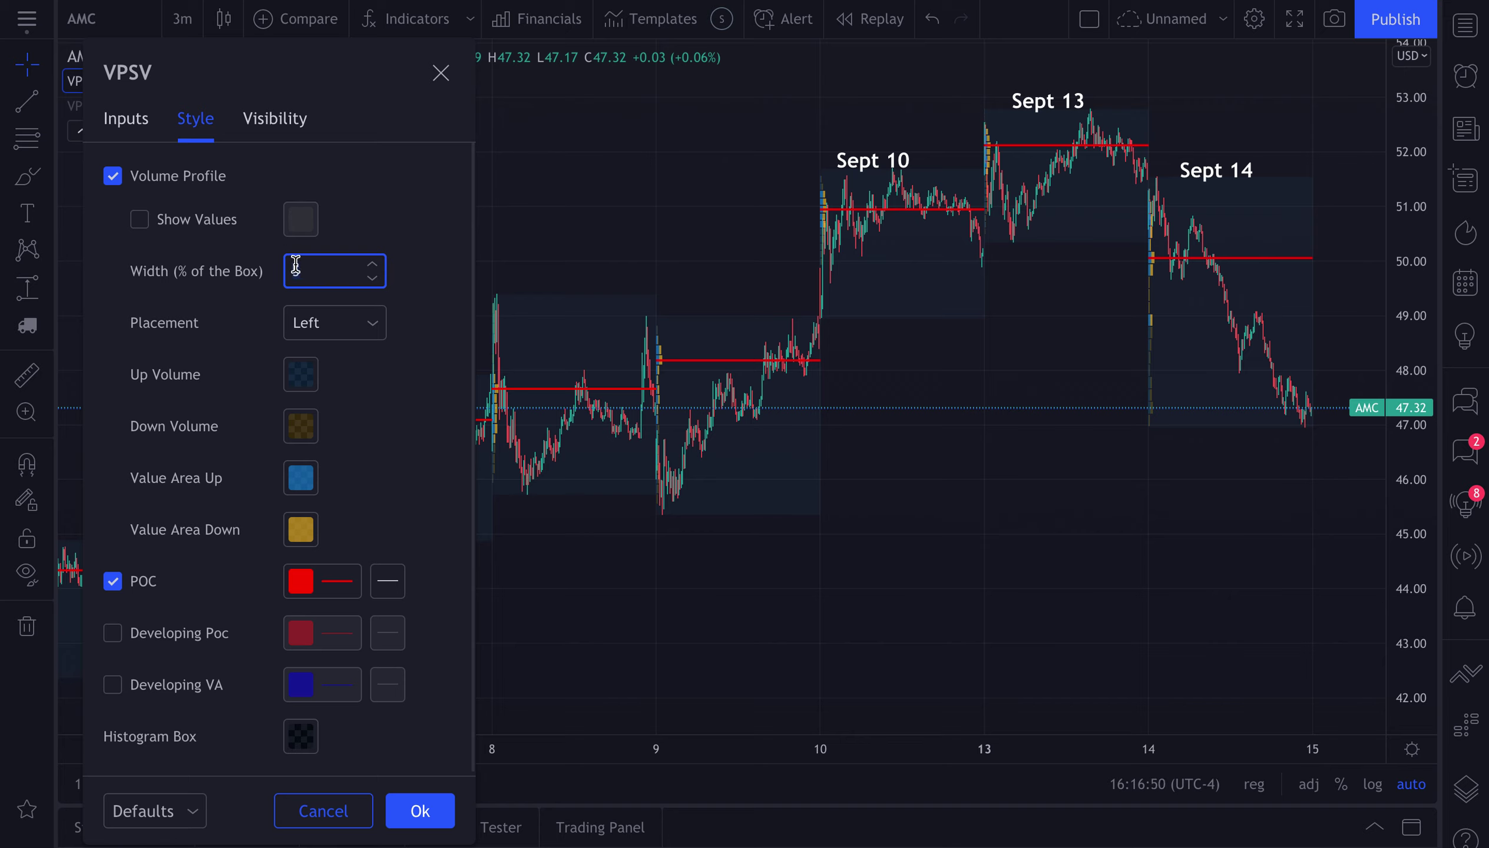
pyautogui.write('30')
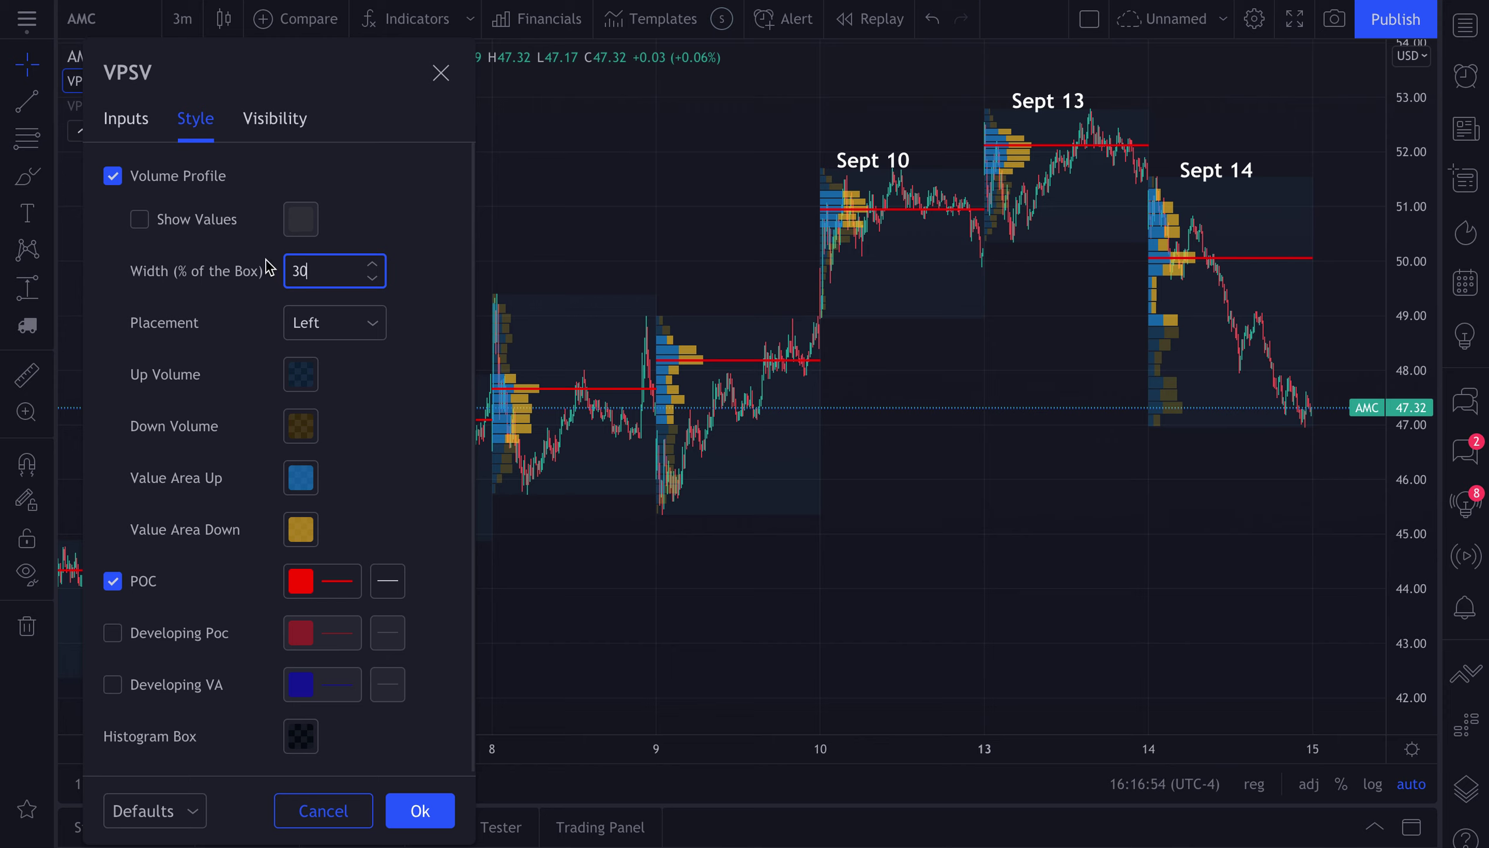
# - Try placing the VPSV volume profiles on the Right of each session, and return the placement to Left
pyautogui.click(314, 323)
pyautogui.click(322, 362)
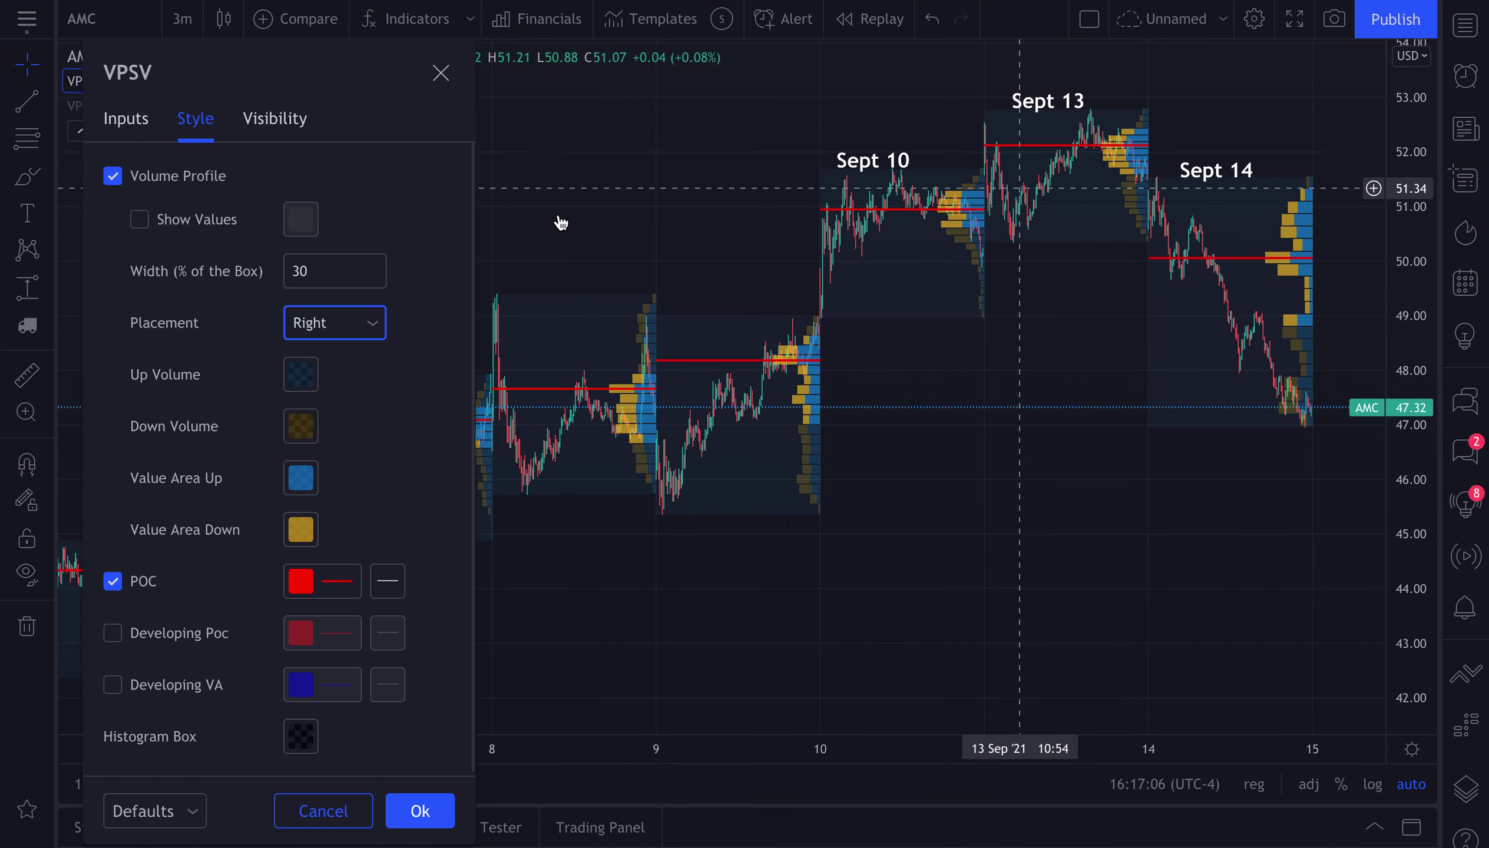
pyautogui.click(337, 326)
pyautogui.click(319, 395)
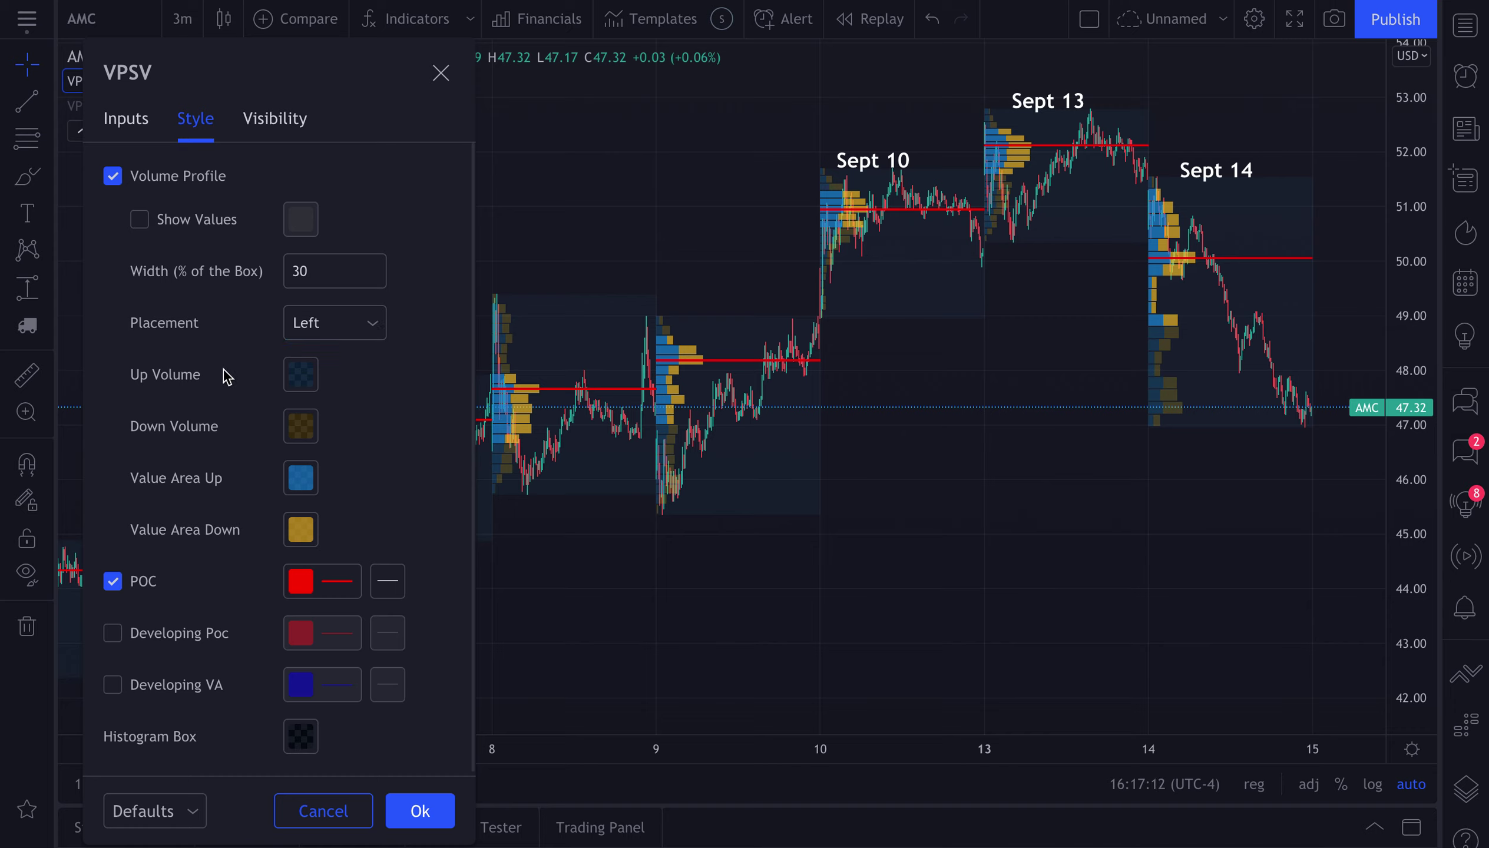
# - Try a VPSV value area volume of 100 on the Sept 13 and 14 profiles, and return it to 60
pyautogui.scroll(1, 1011, 410)
pyautogui.scroll(5, 1011, 411)
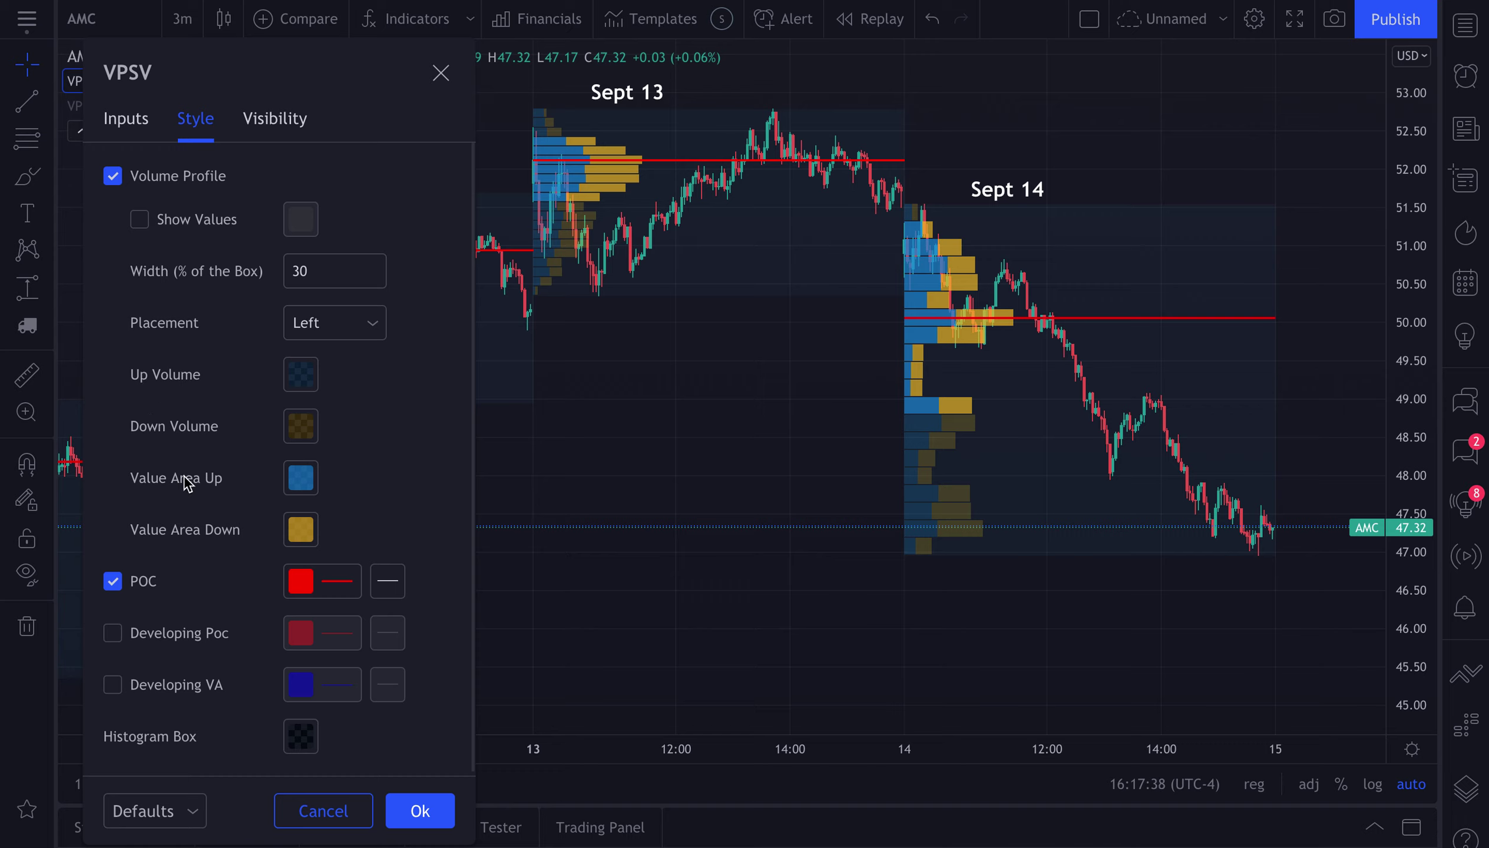
pyautogui.click(127, 120)
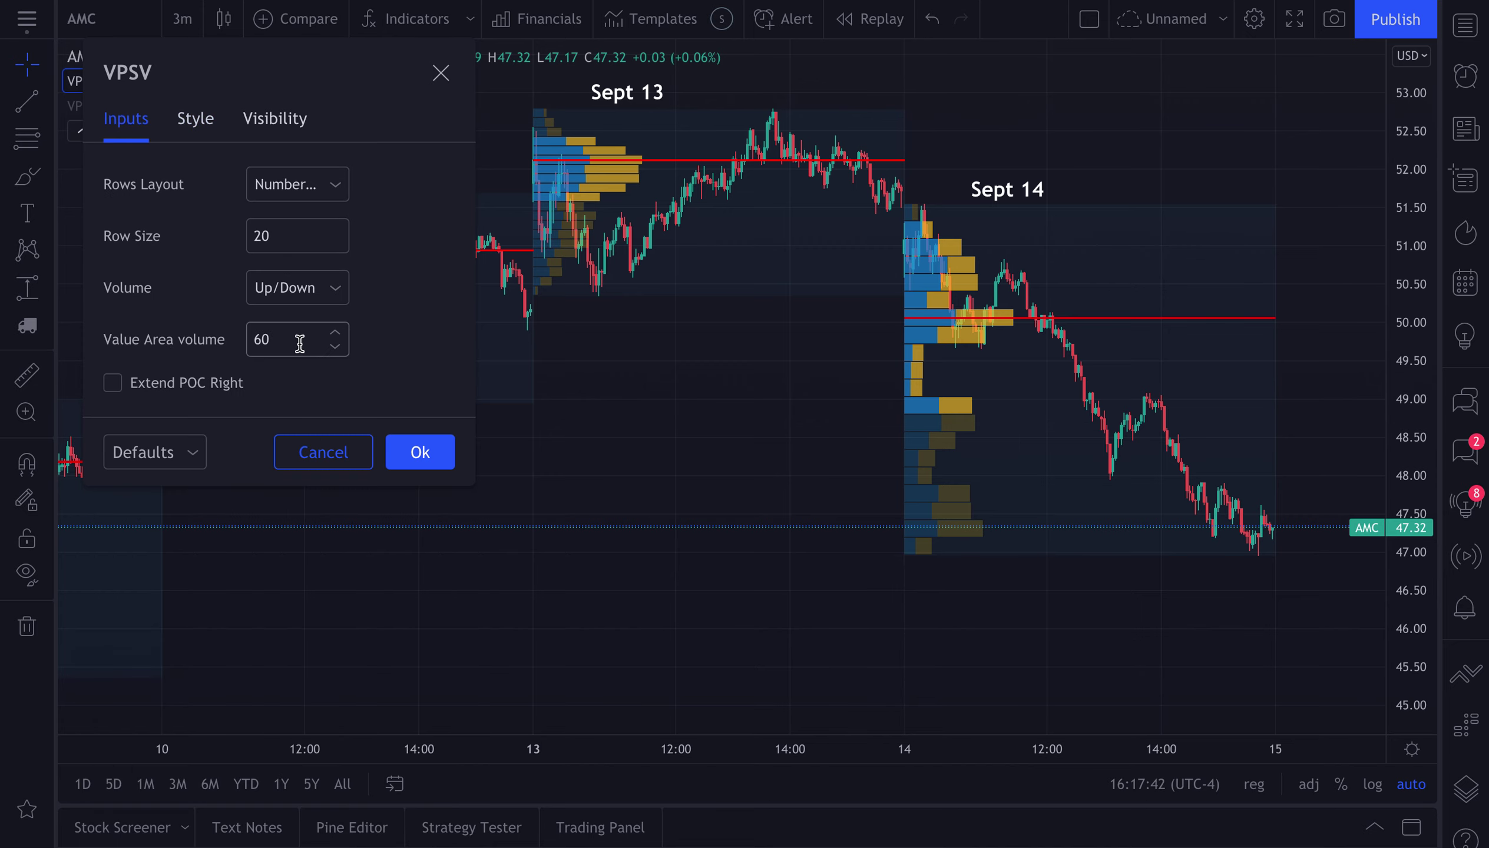
pyautogui.click(270, 341)
pyautogui.click(245, 345)
pyautogui.moveTo(245, 345); pyautogui.dragTo(281, 333)
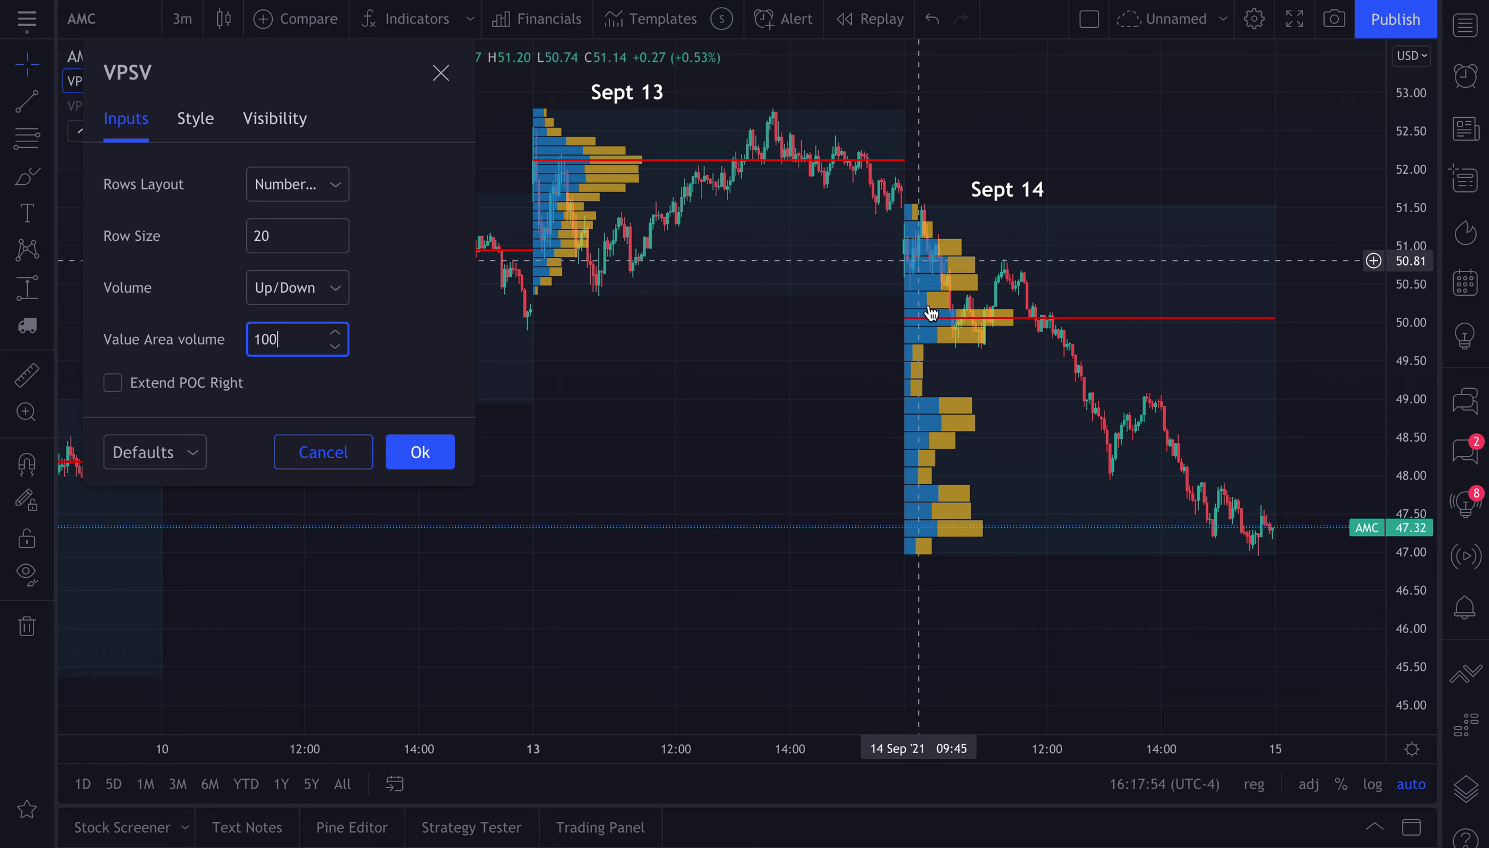
pyautogui.write('6')
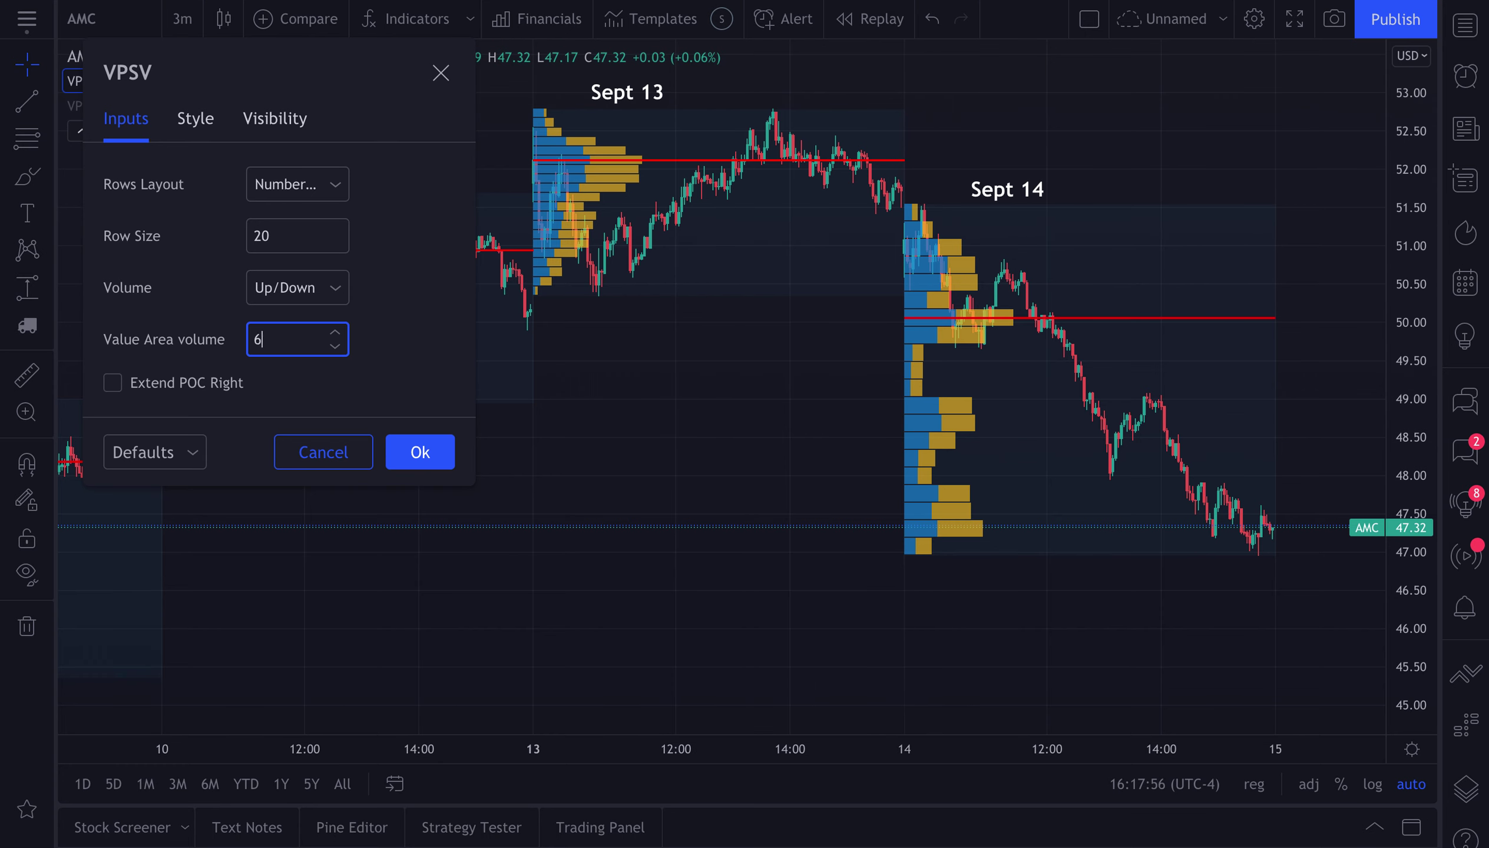
pyautogui.write('0')
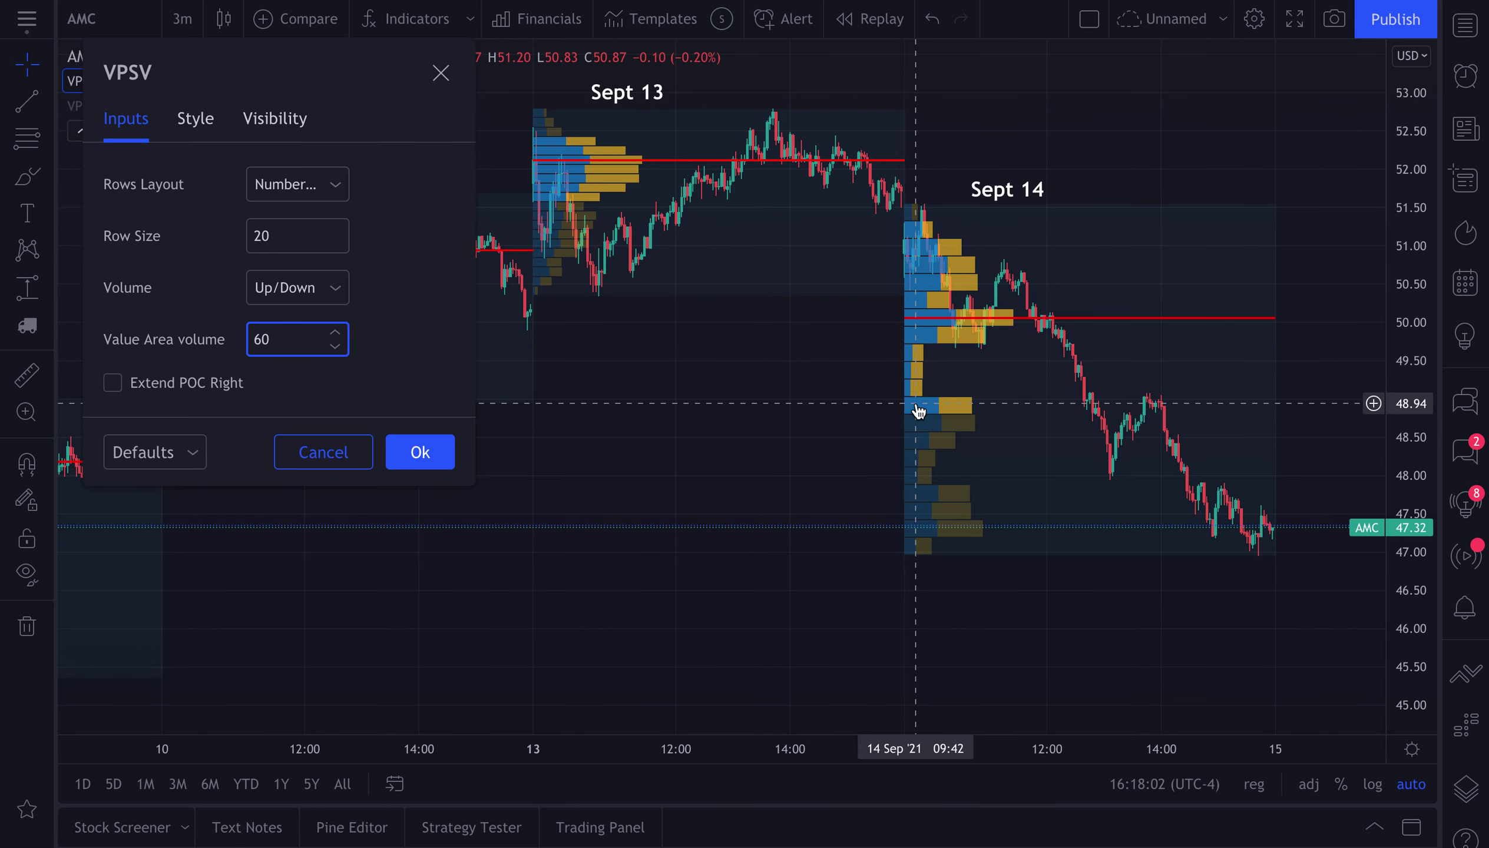
# - Examine the VPSV volume and value area colour options against the Sept 14 profile
pyautogui.scroll(-2, 753, 434)
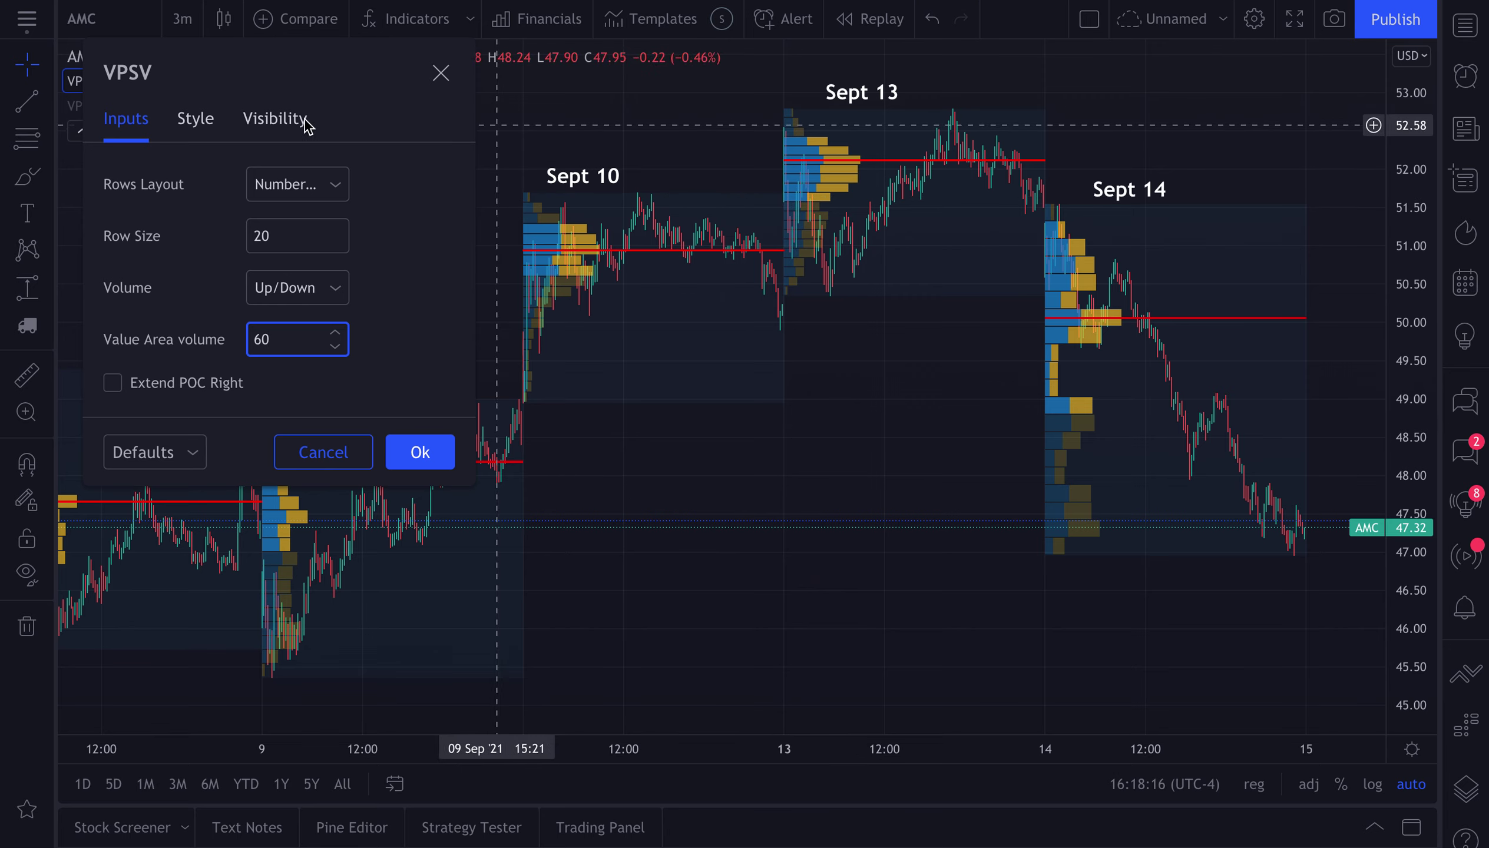
pyautogui.click(195, 120)
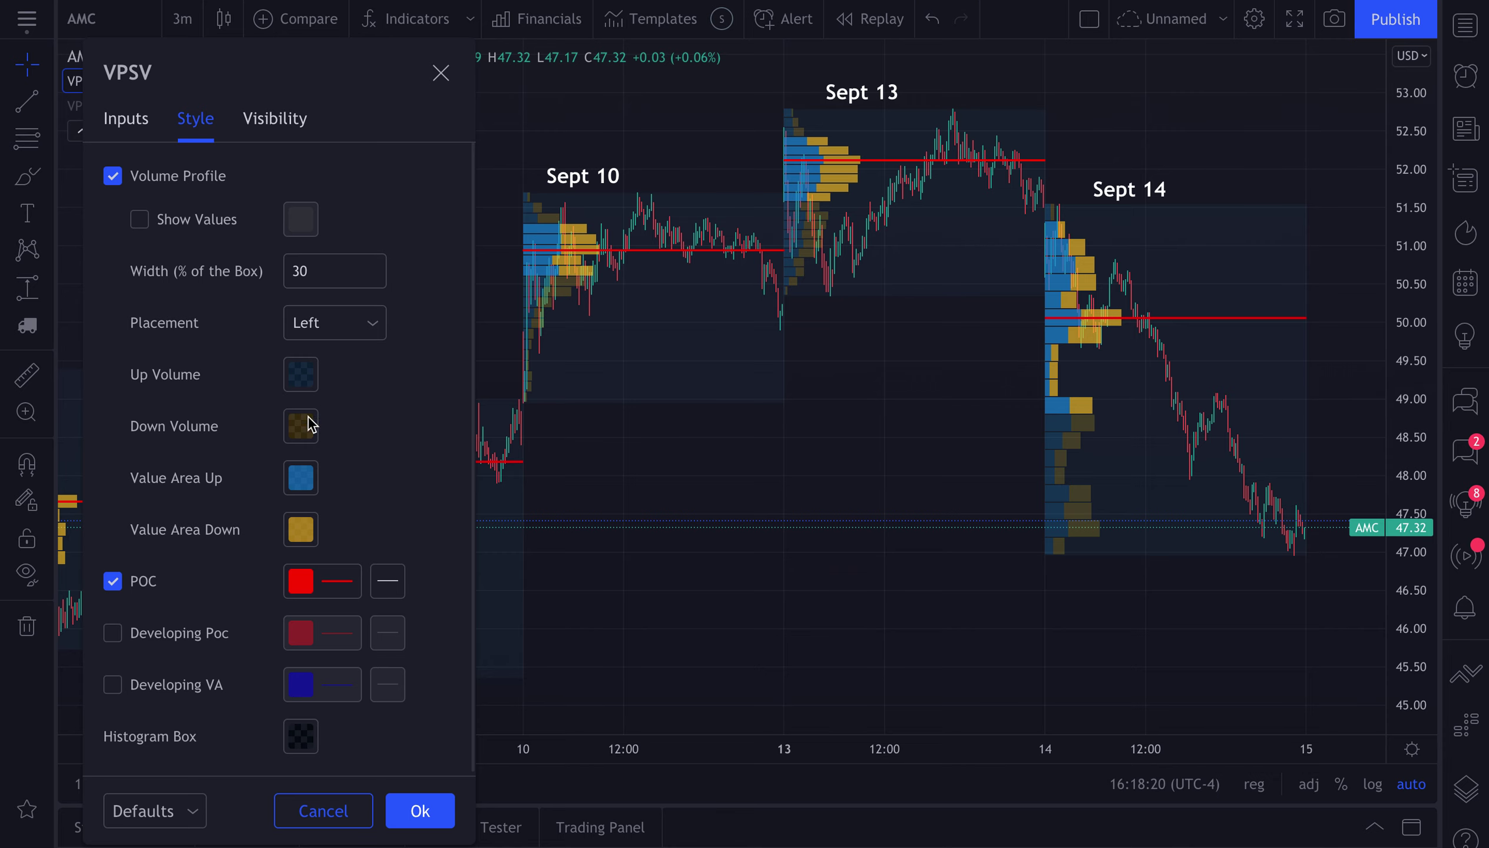
pyautogui.scroll(5, 907, 418)
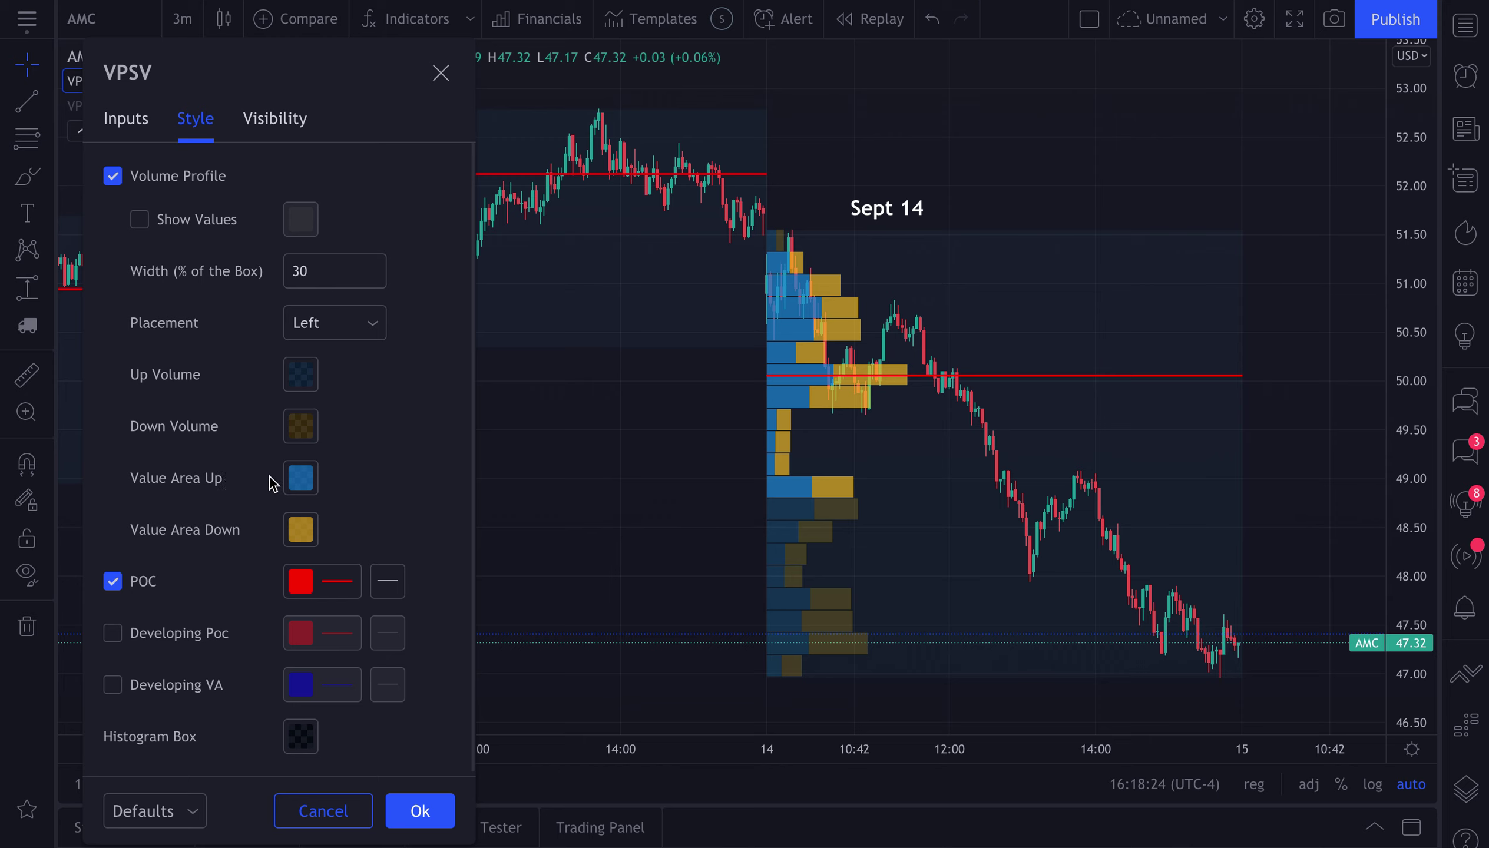
# - Try purple for the VPSV Value Area Up colour and orange for the Value Area Down colour
pyautogui.click(300, 481)
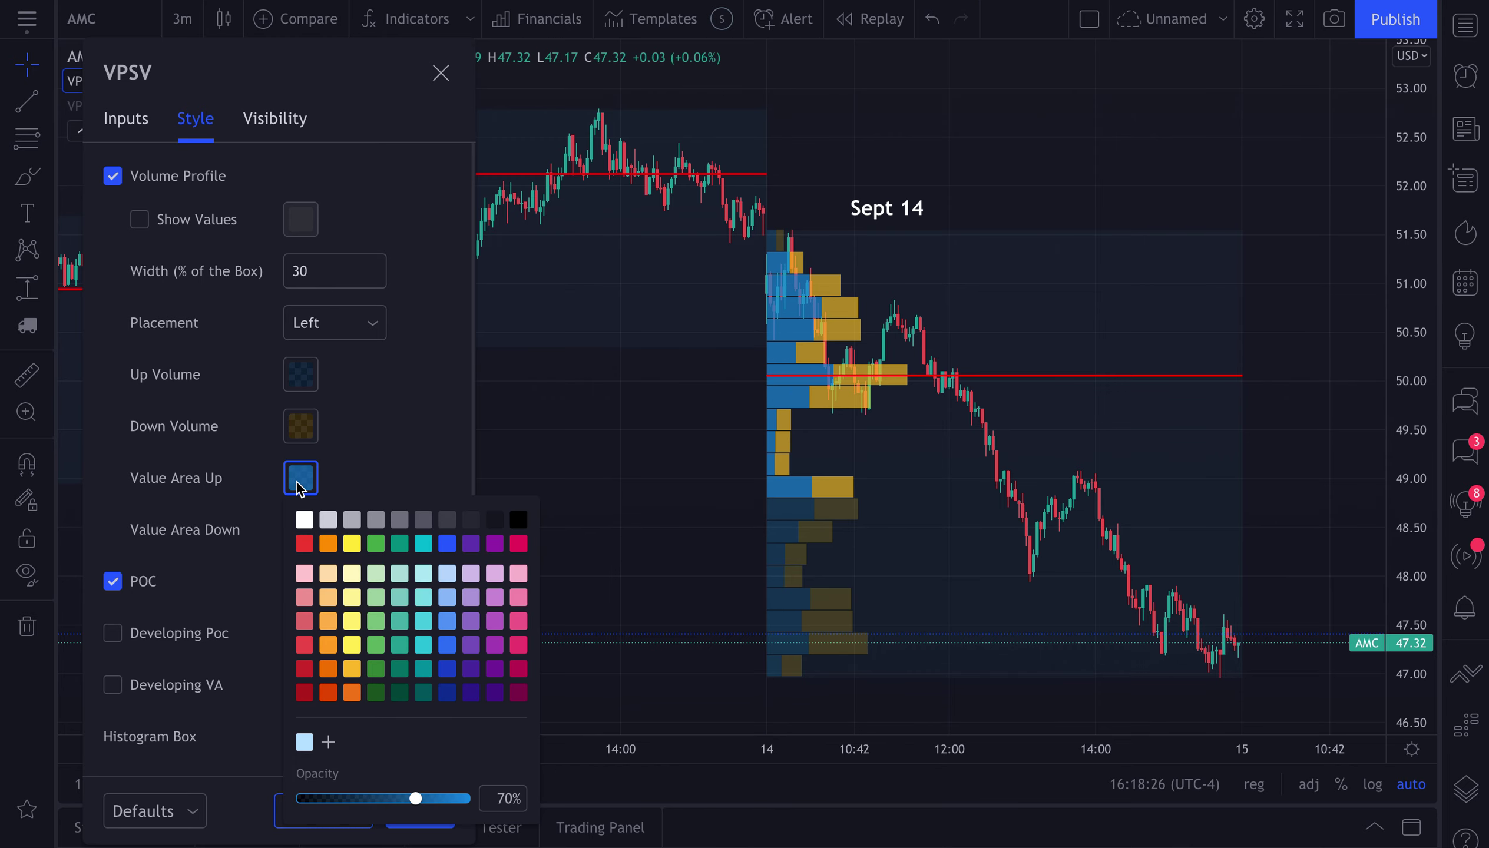
pyautogui.click(471, 544)
pyautogui.click(391, 447)
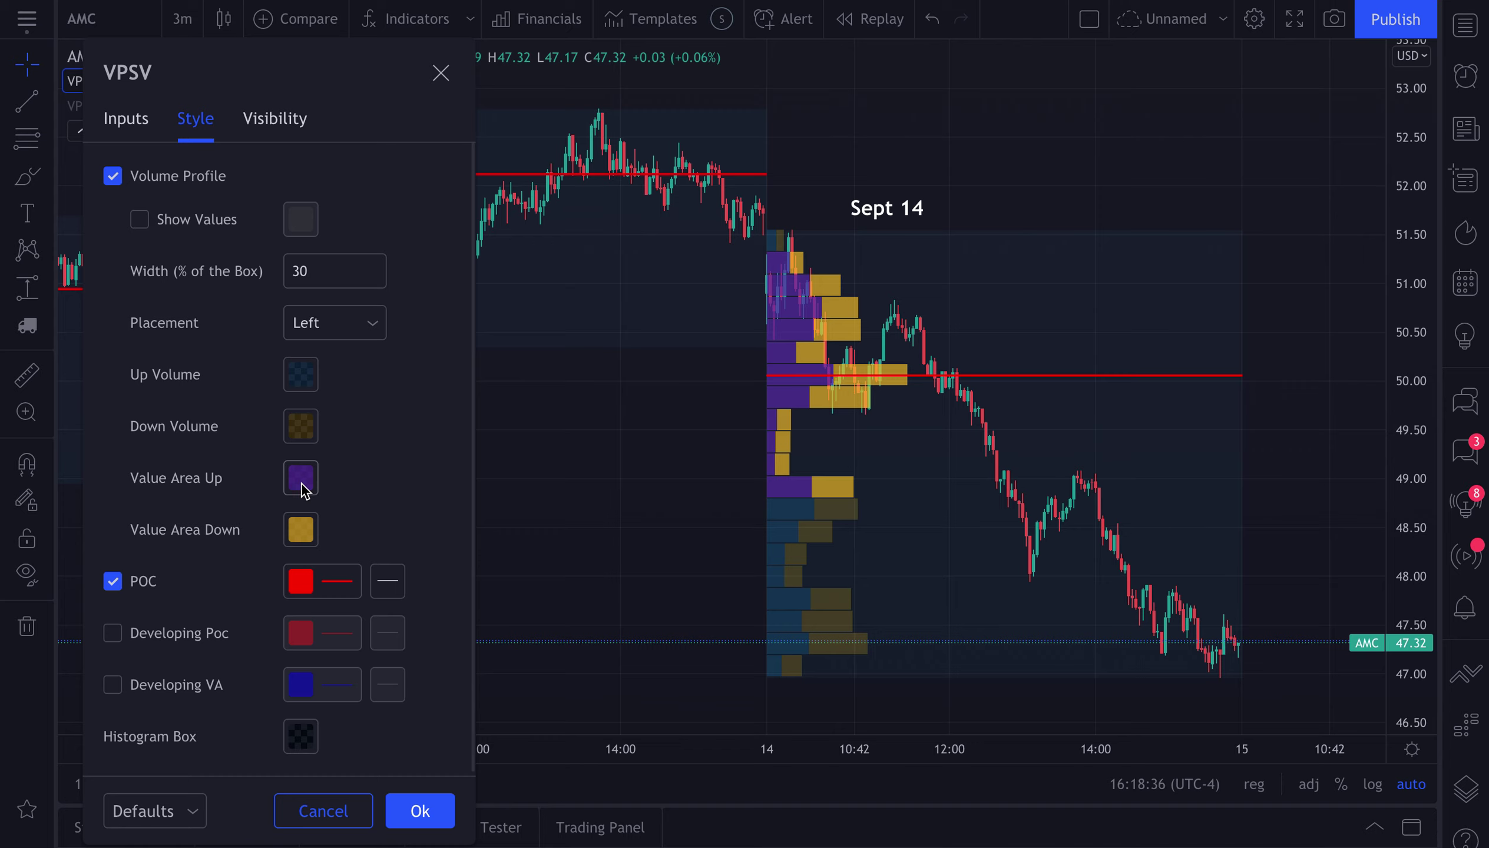
pyautogui.click(300, 529)
pyautogui.click(328, 567)
pyautogui.click(390, 447)
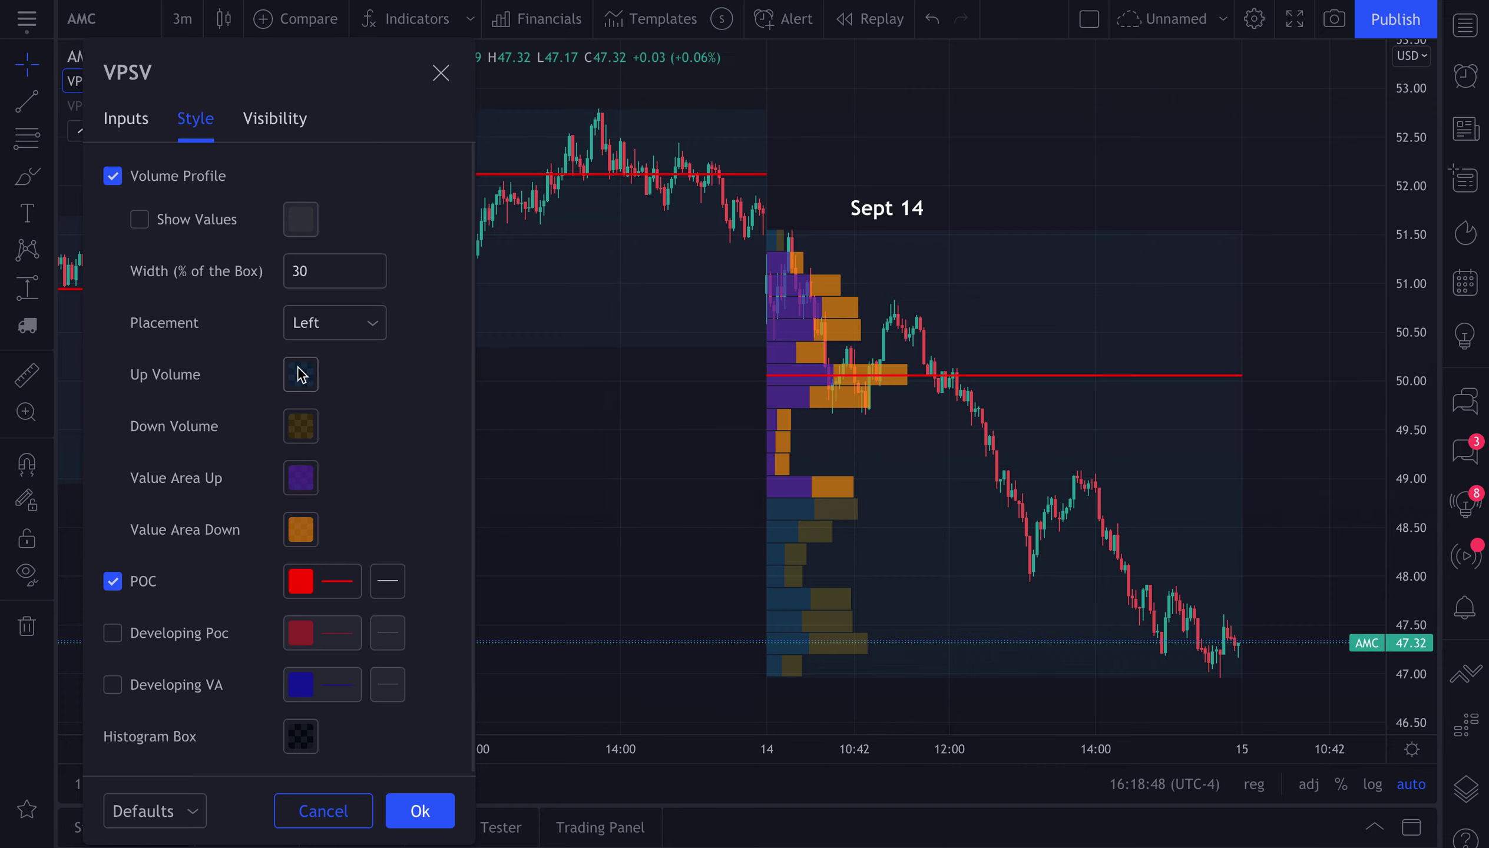
pyautogui.scroll(2, 595, 423)
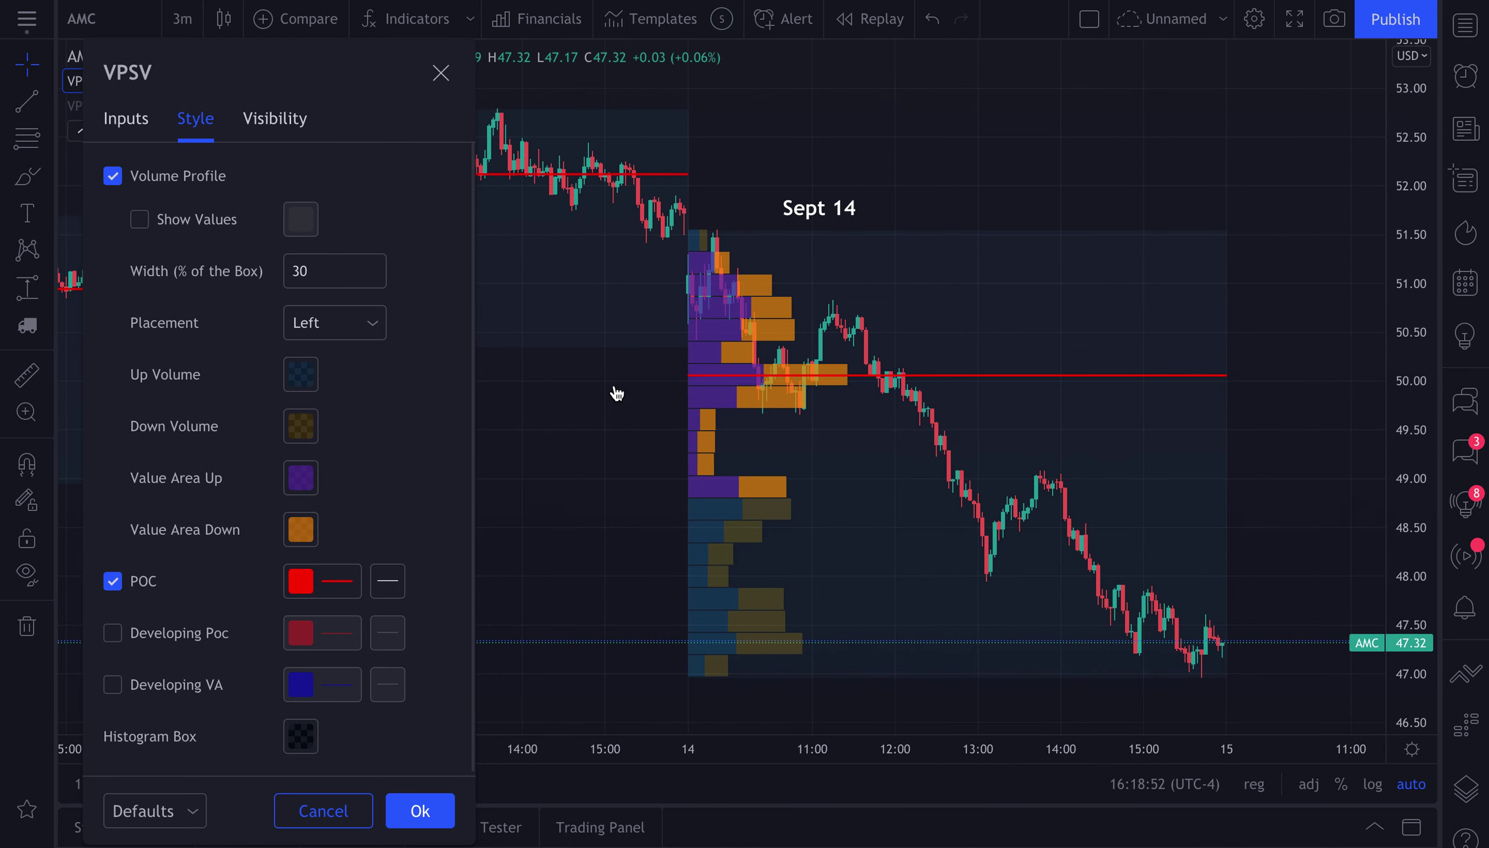
# - Try white for both the Up Volume and Down Volume colours of the VPSV profiles
pyautogui.click(121, 126)
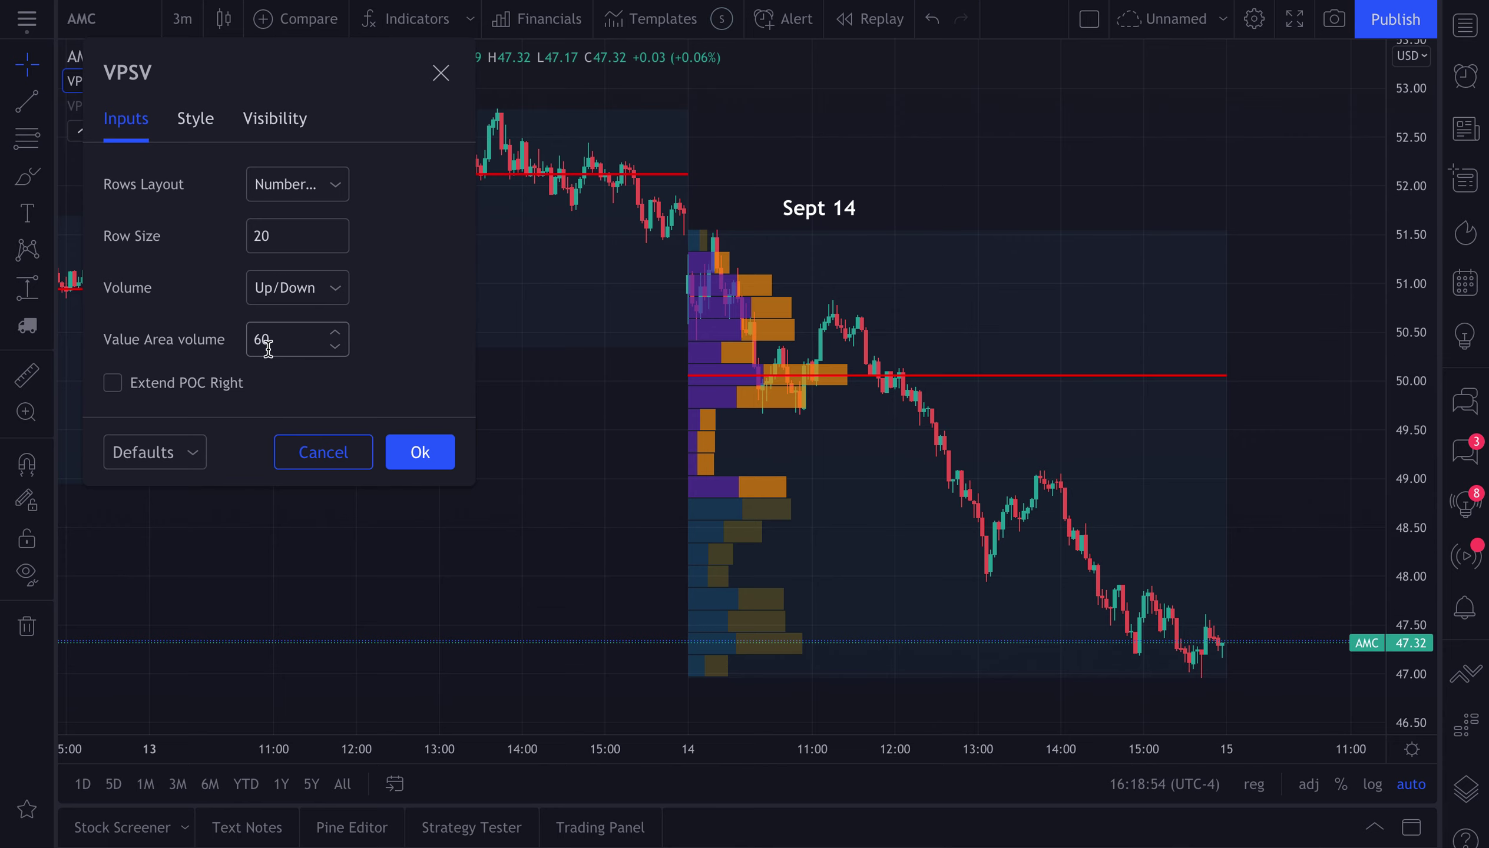
pyautogui.click(212, 129)
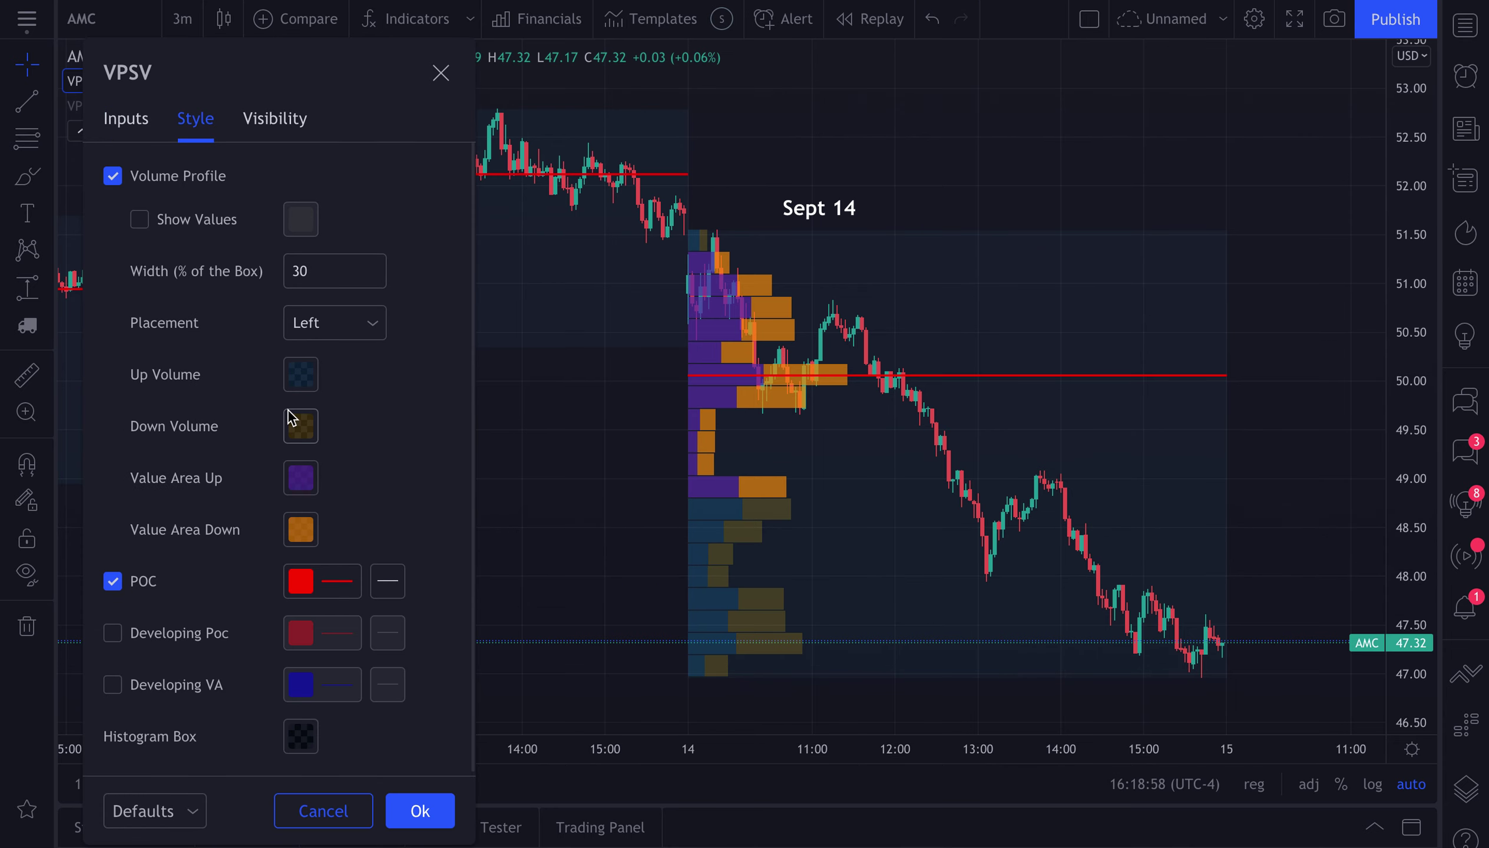
pyautogui.click(292, 376)
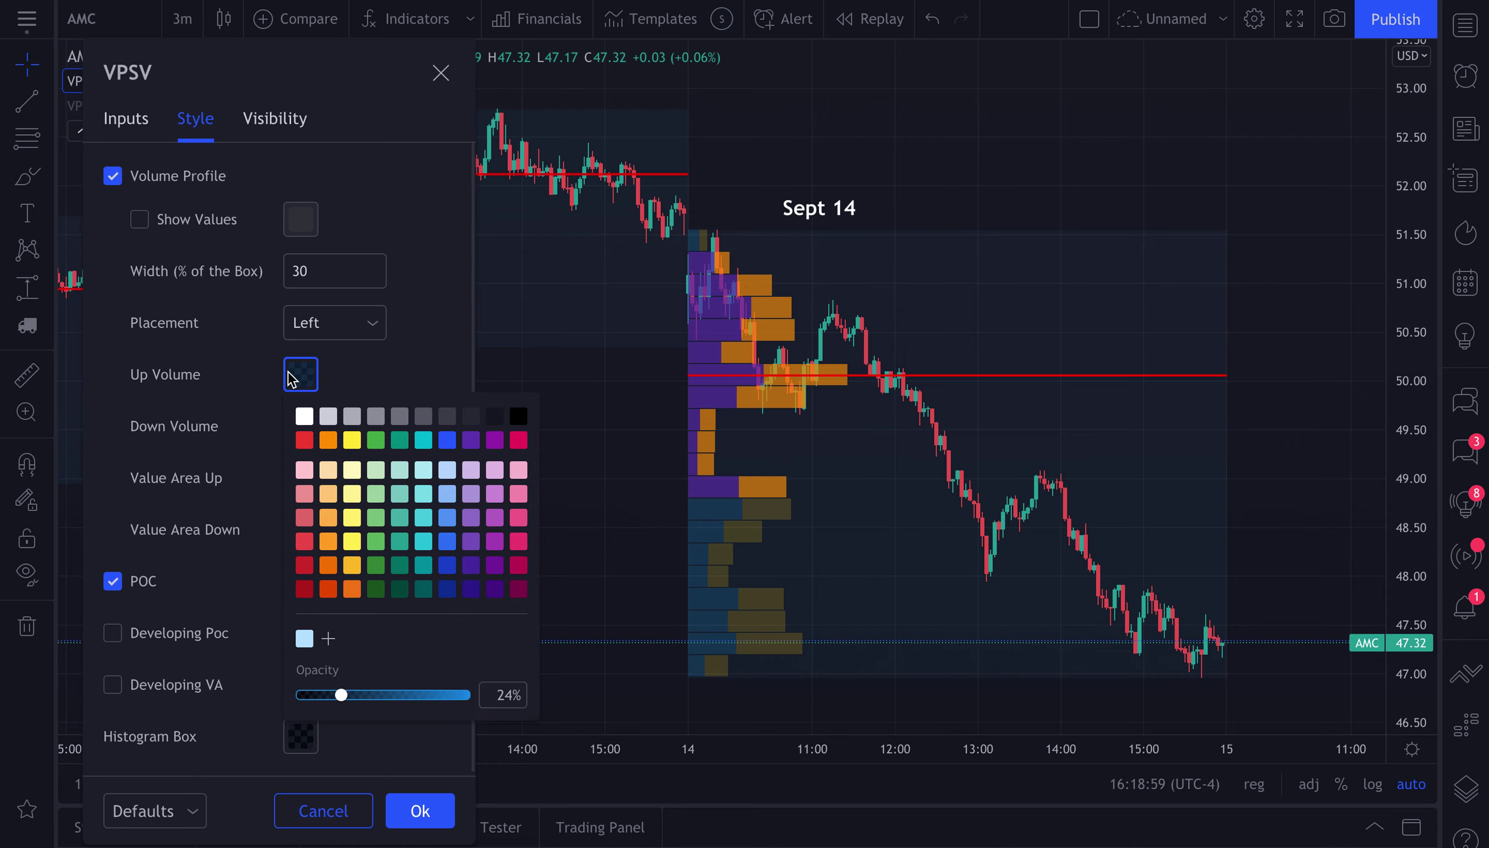
pyautogui.click(305, 416)
pyautogui.click(354, 361)
pyautogui.click(301, 426)
pyautogui.click(305, 470)
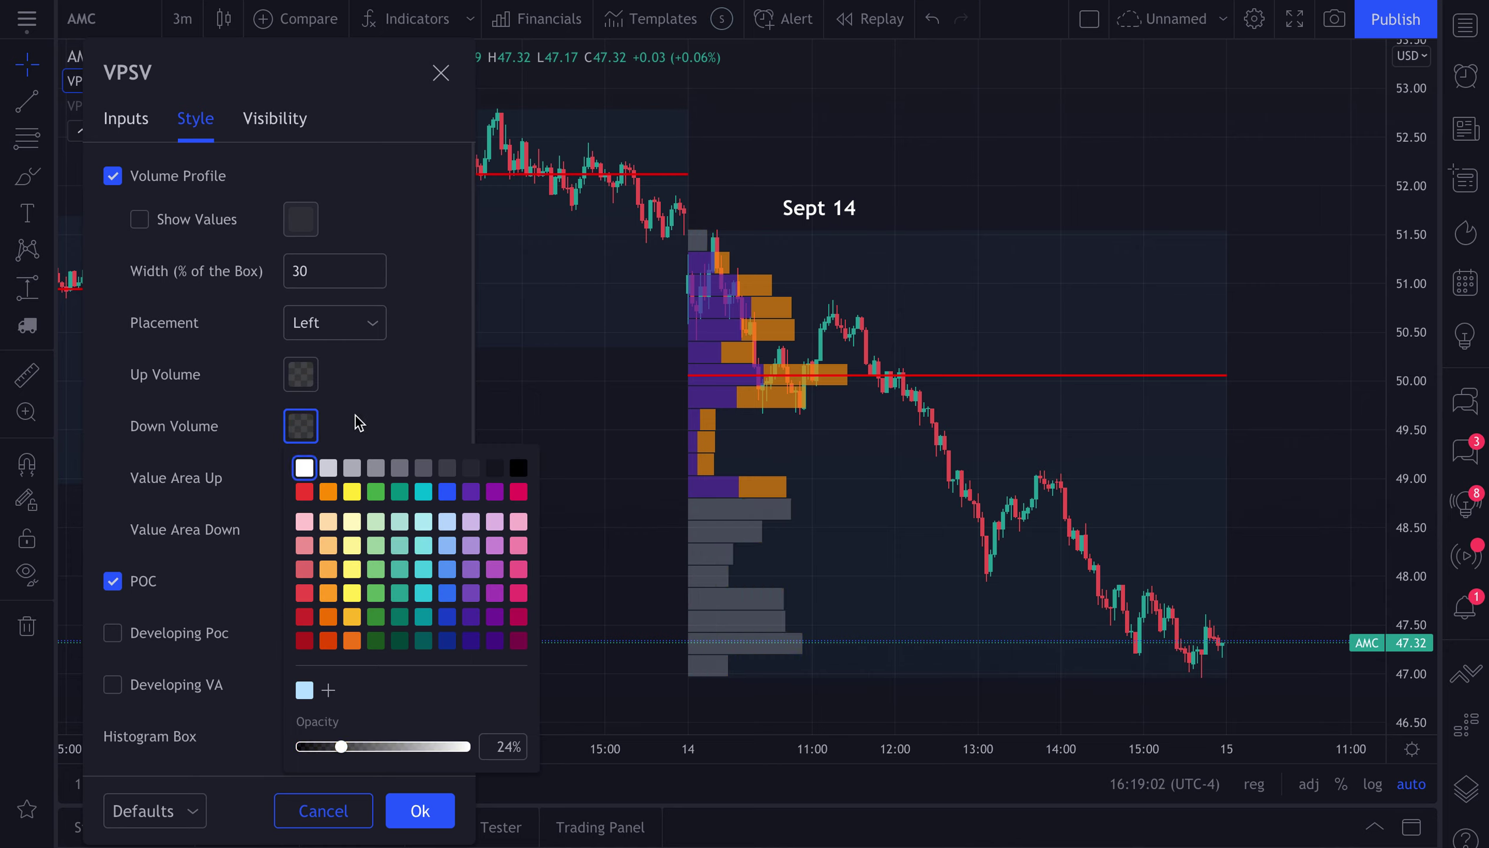
pyautogui.click(359, 421)
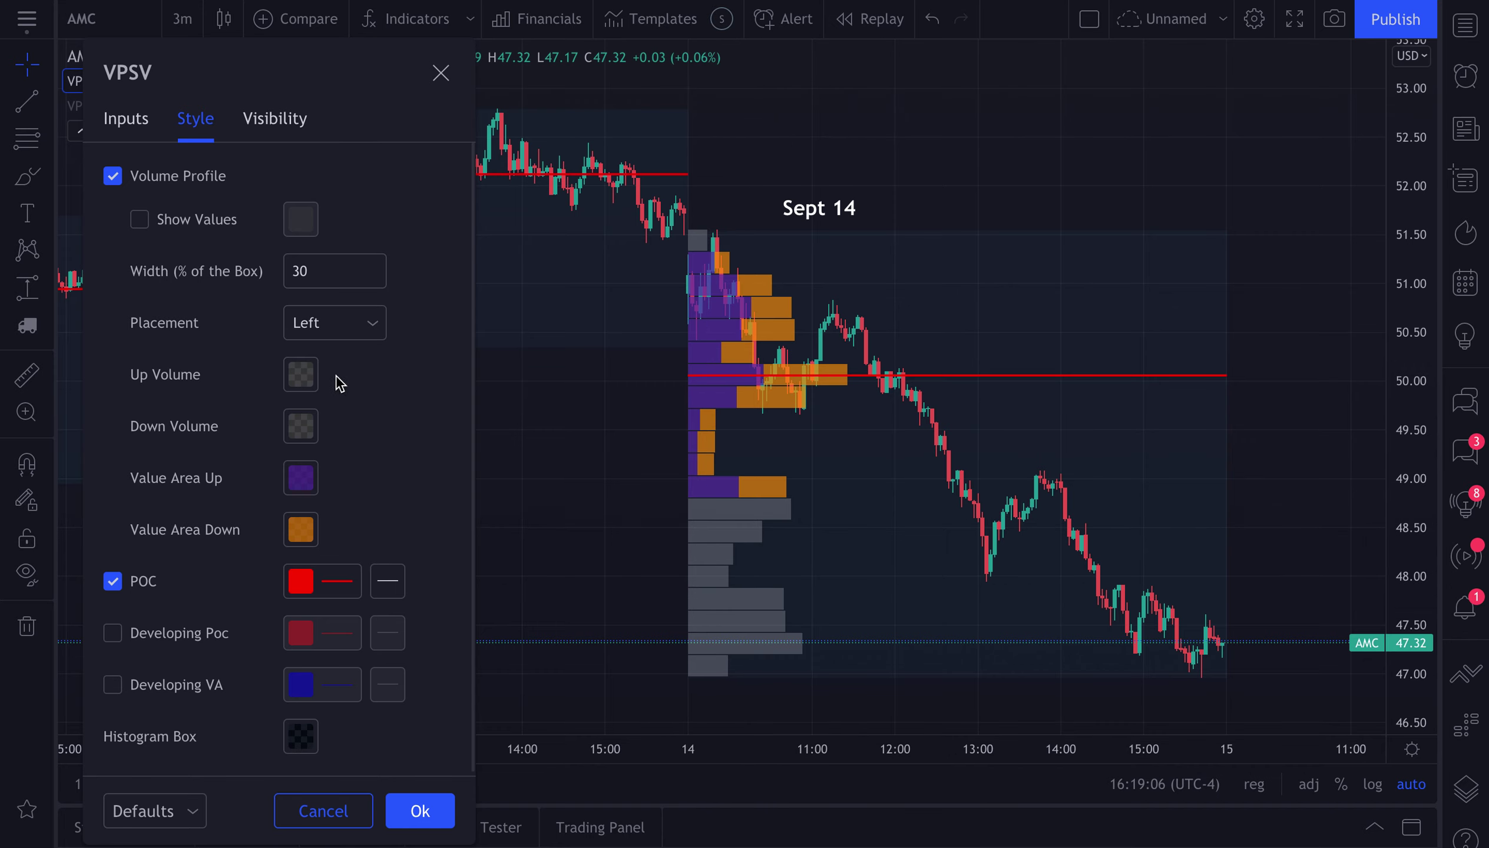
# - Undo the Up Volume, Down Volume, Value Area Up and Value Area Down colour changes
pyautogui.hotkey('ctrl', 'z')
pyautogui.hotkey('ctrl', 'z')
pyautogui.hotkey('ctrl', 'z')
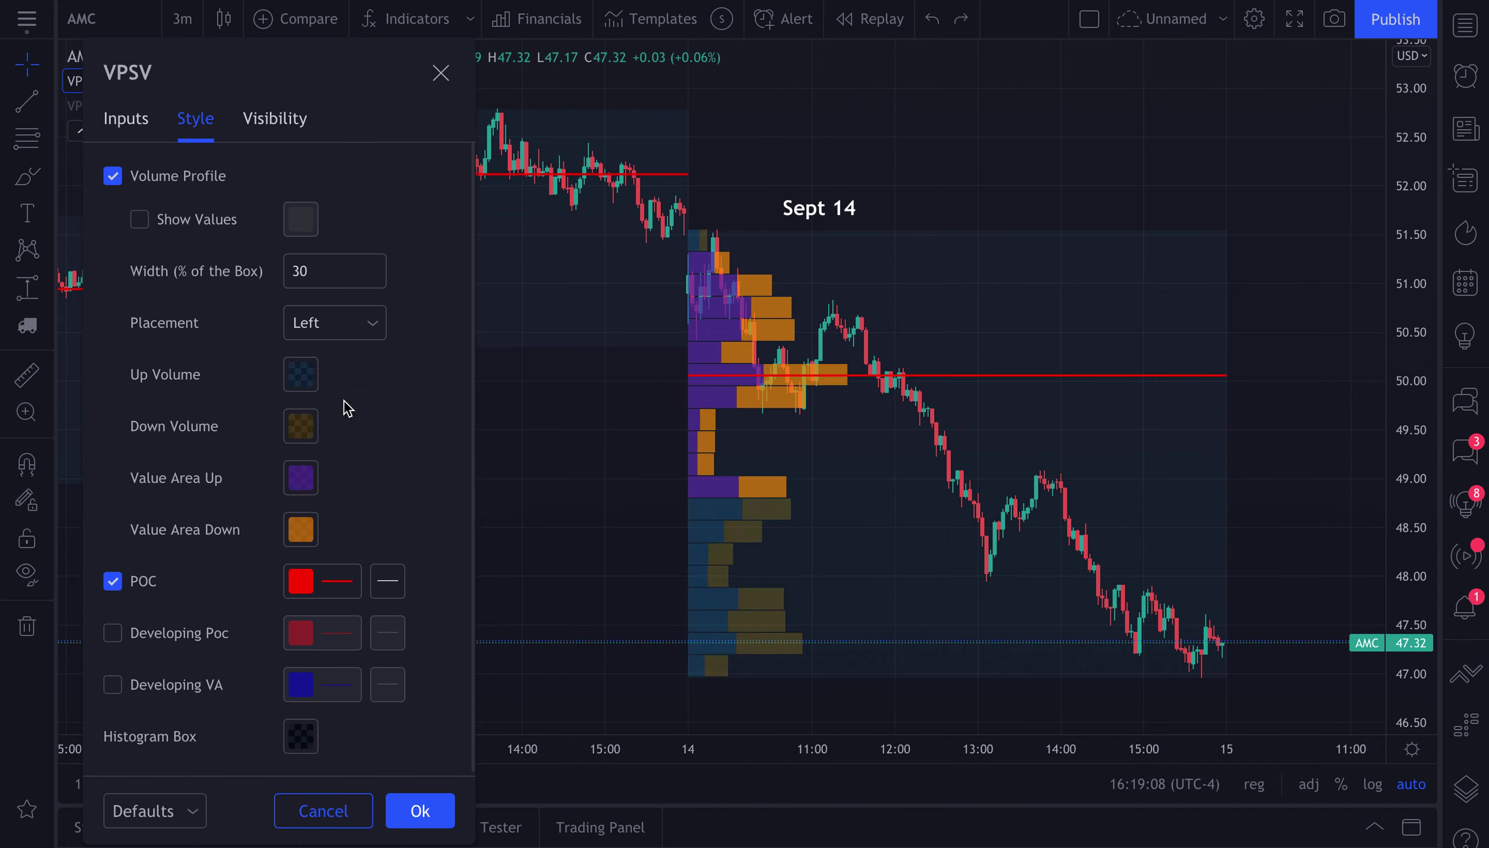
pyautogui.hotkey('ctrl', 'z')
pyautogui.hotkey('ctrl', 'z')
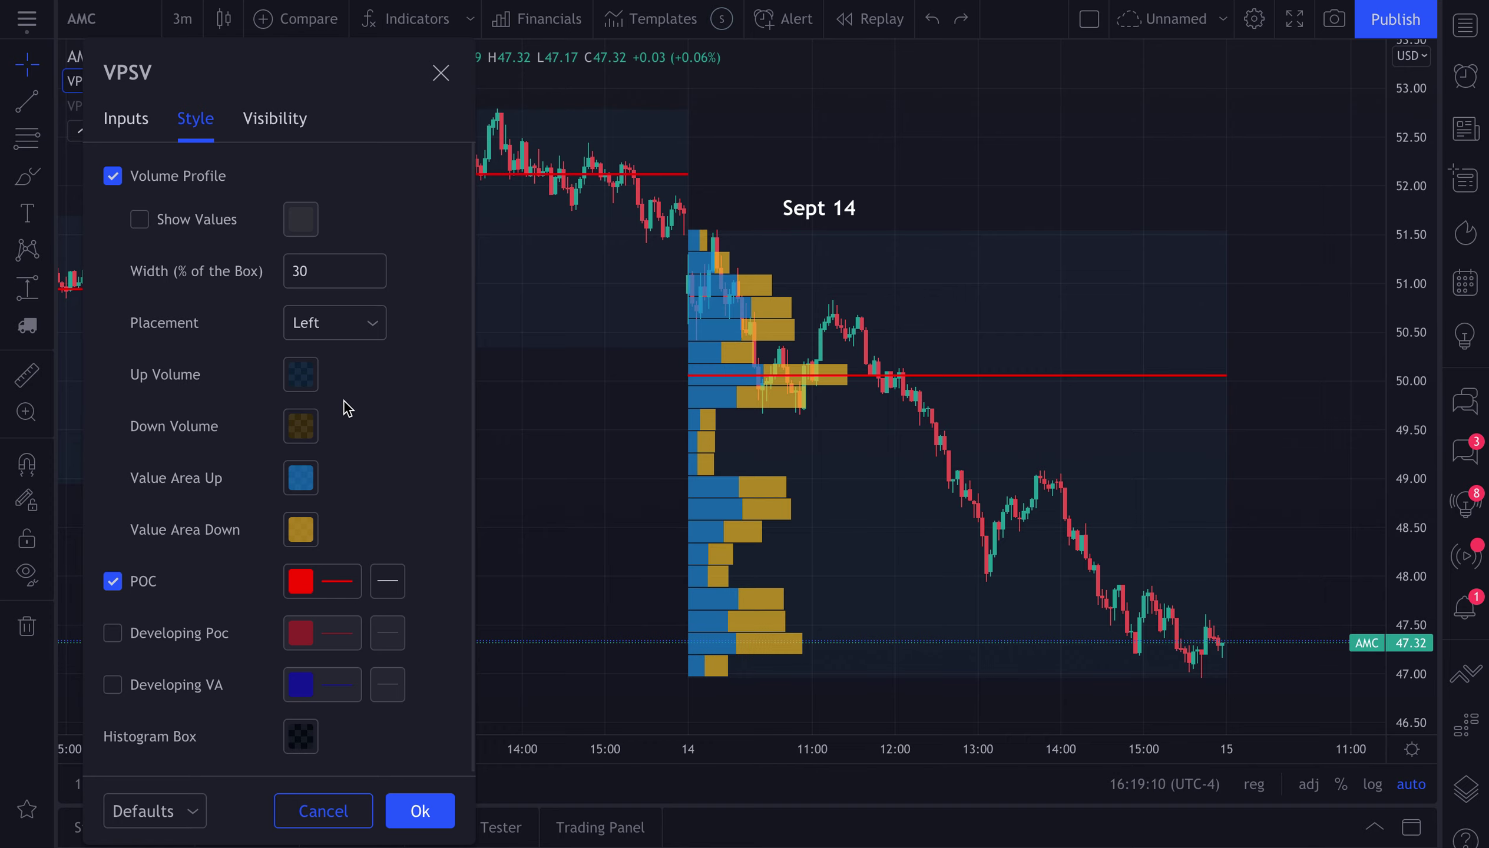
# - Set the VPSV value area volume to 60 and close the indicator settings
pyautogui.click(137, 121)
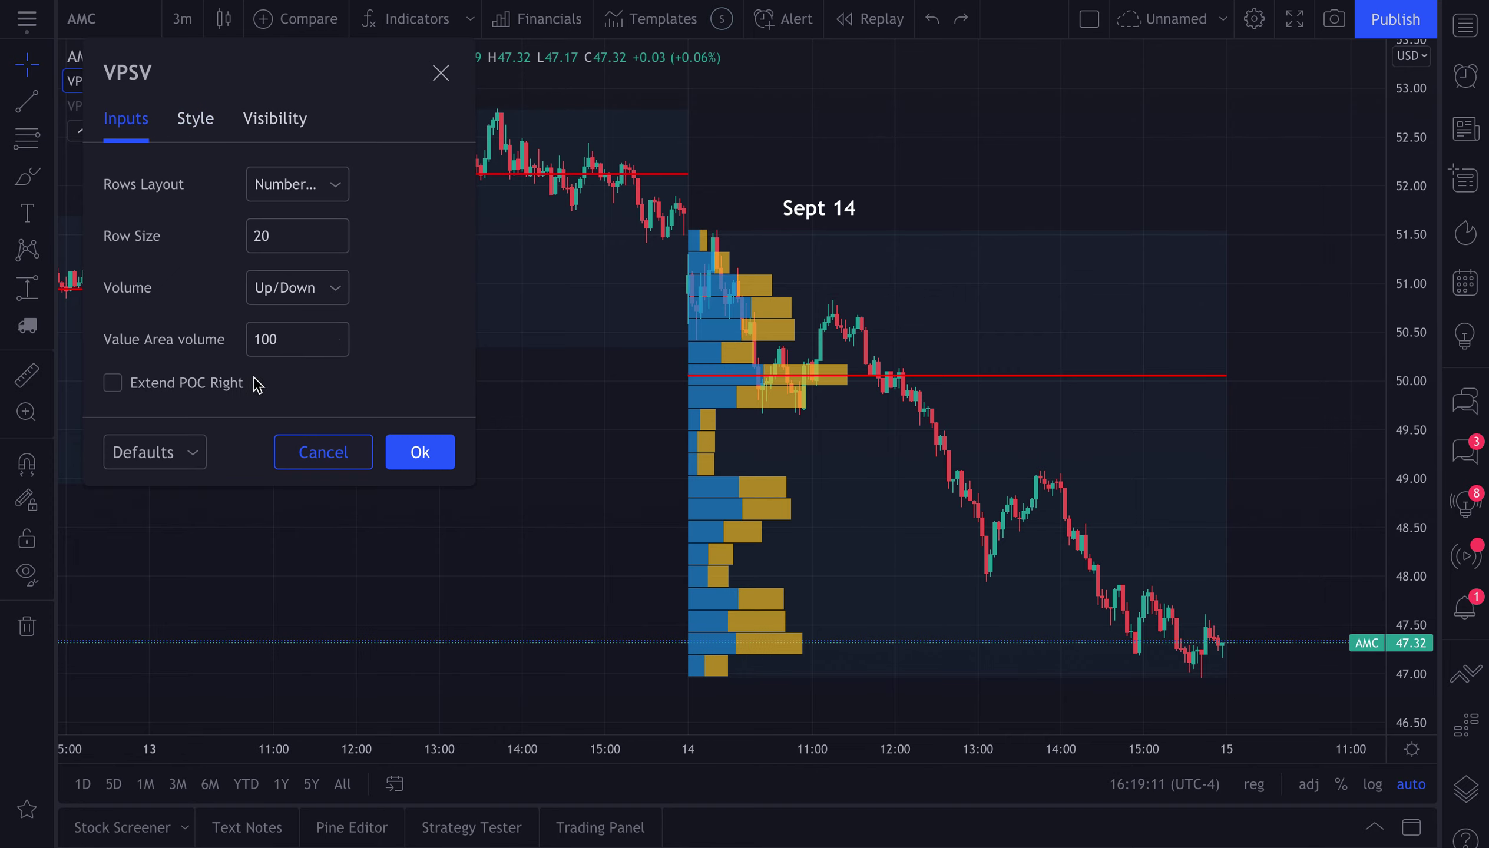
pyautogui.doubleClick(281, 337)
pyautogui.write('60')
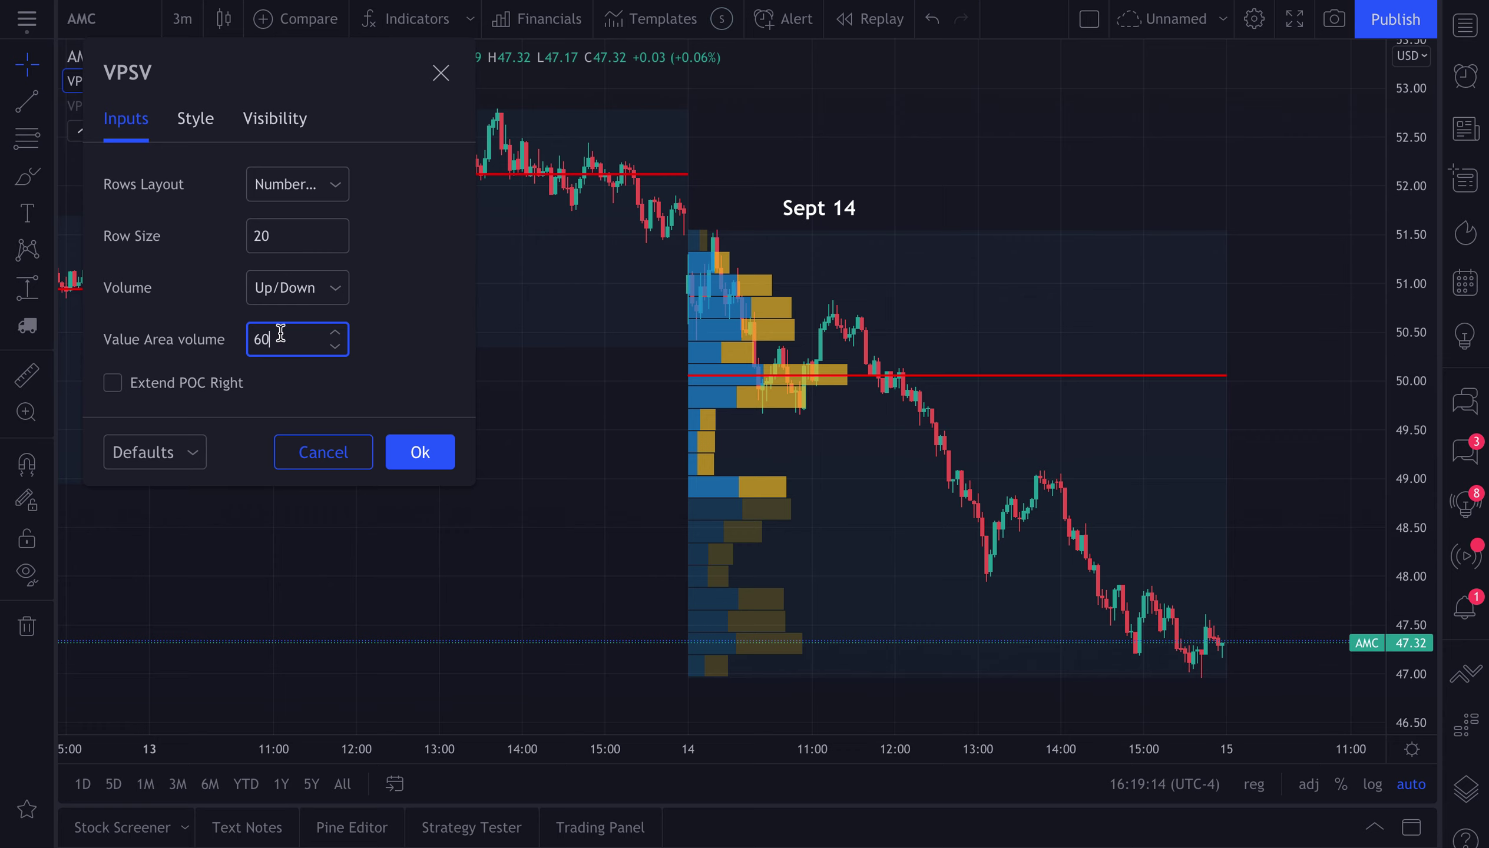
pyautogui.click(207, 126)
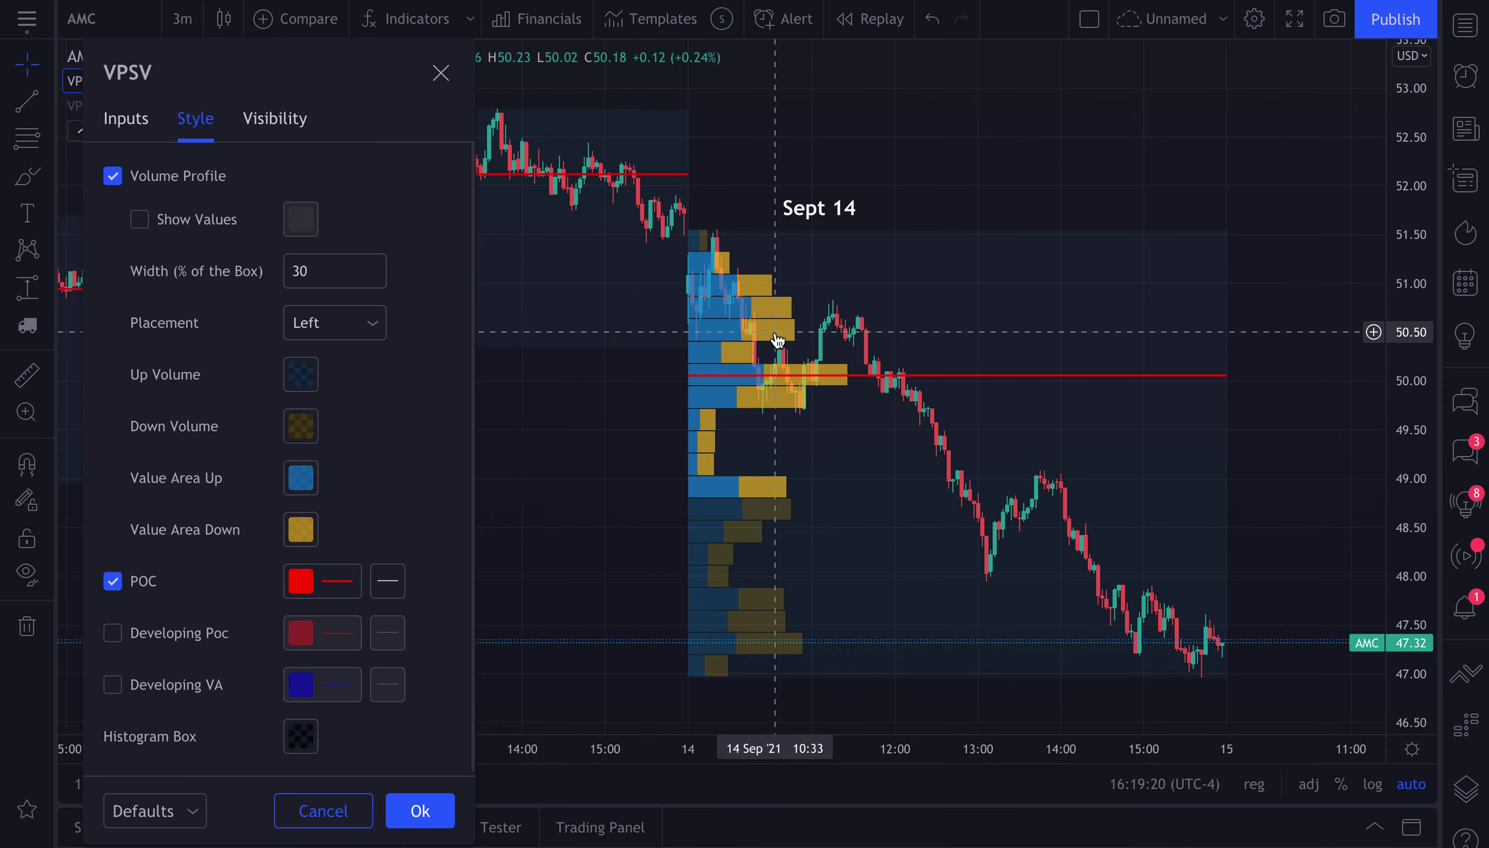
pyautogui.scroll(2, 887, 430)
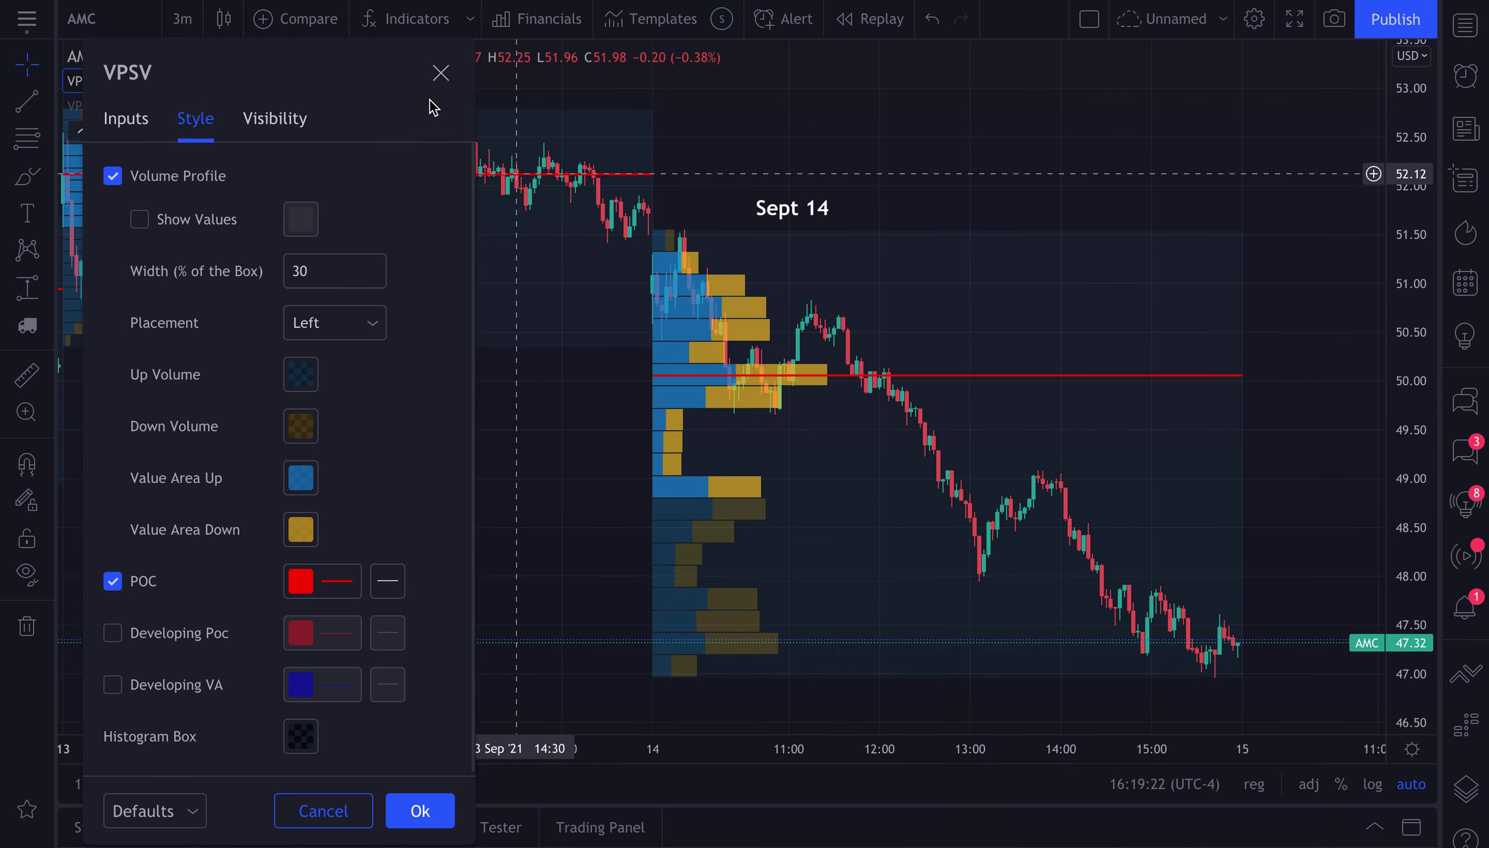
pyautogui.click(353, 90)
pyautogui.moveTo(353, 90); pyautogui.dragTo(349, 279)
pyautogui.press('Escape')
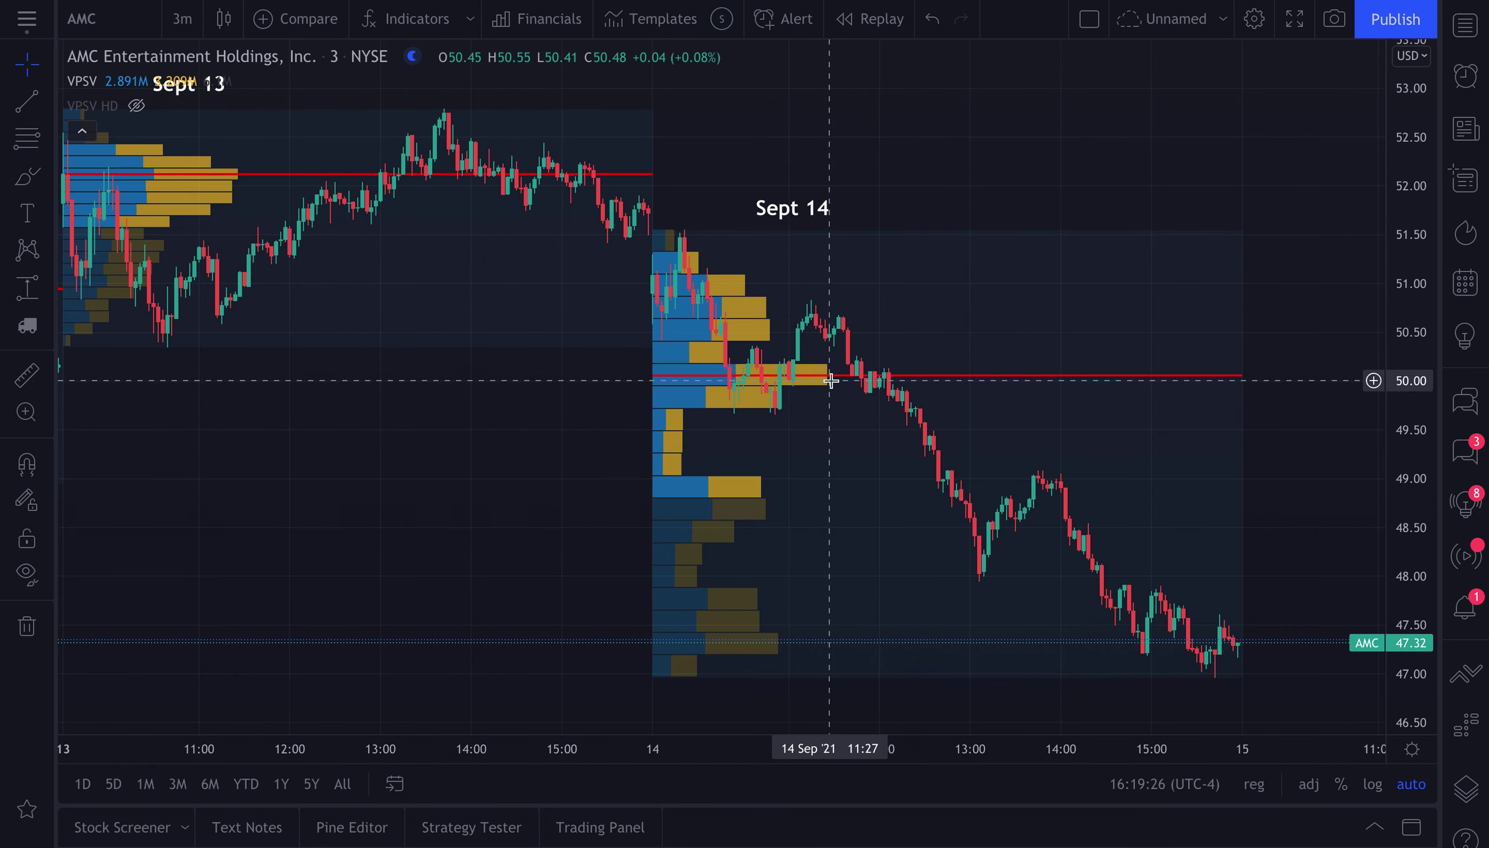
# - Brush a downward arrow along the Sept 14 price move from above the POC line, and undo it
pyautogui.scroll(2, 831, 380)
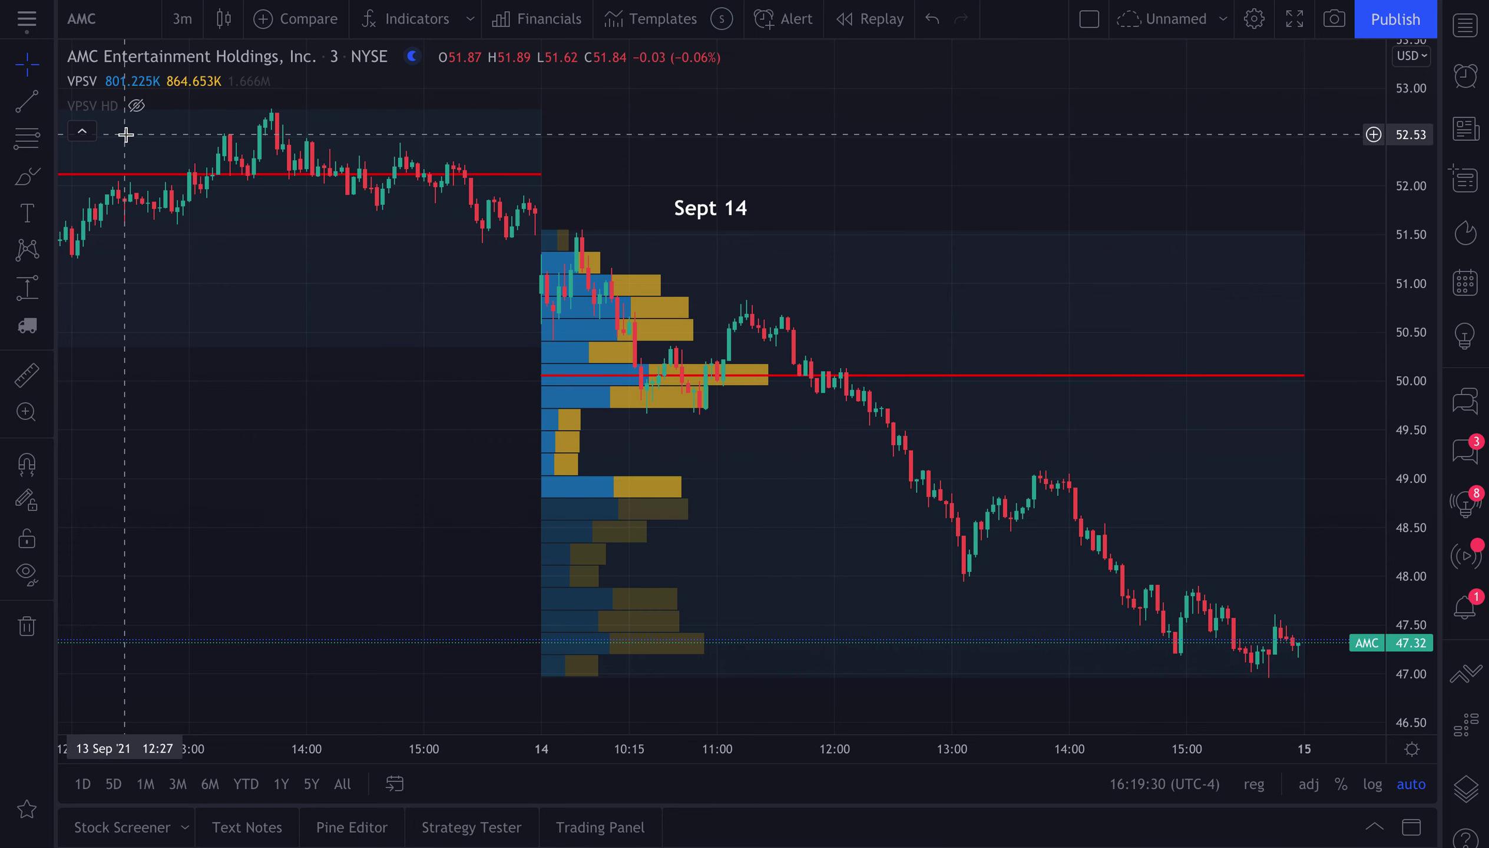
pyautogui.moveTo(202, 87)
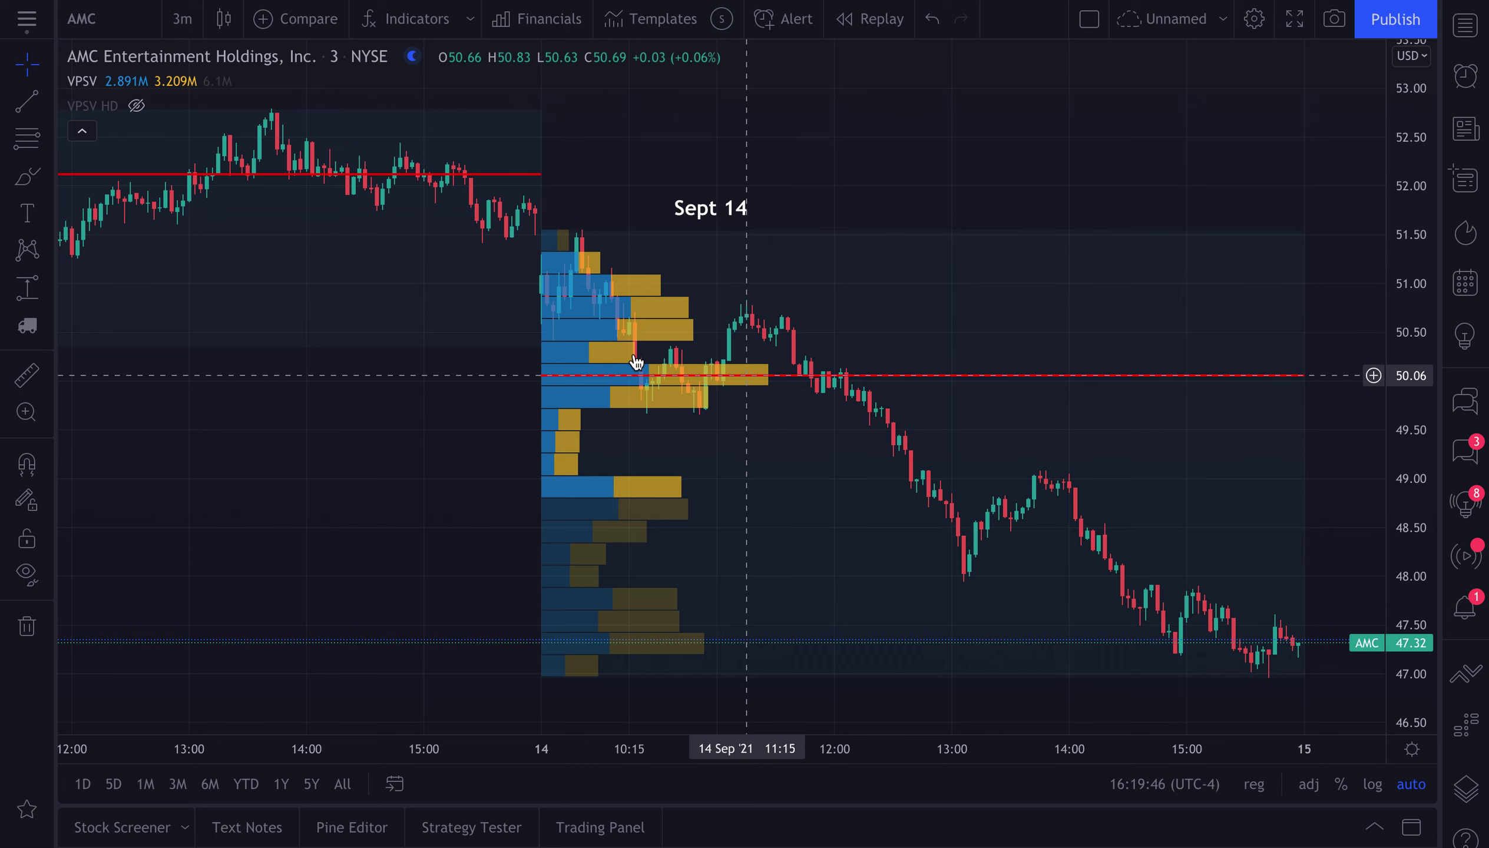
pyautogui.click(26, 175)
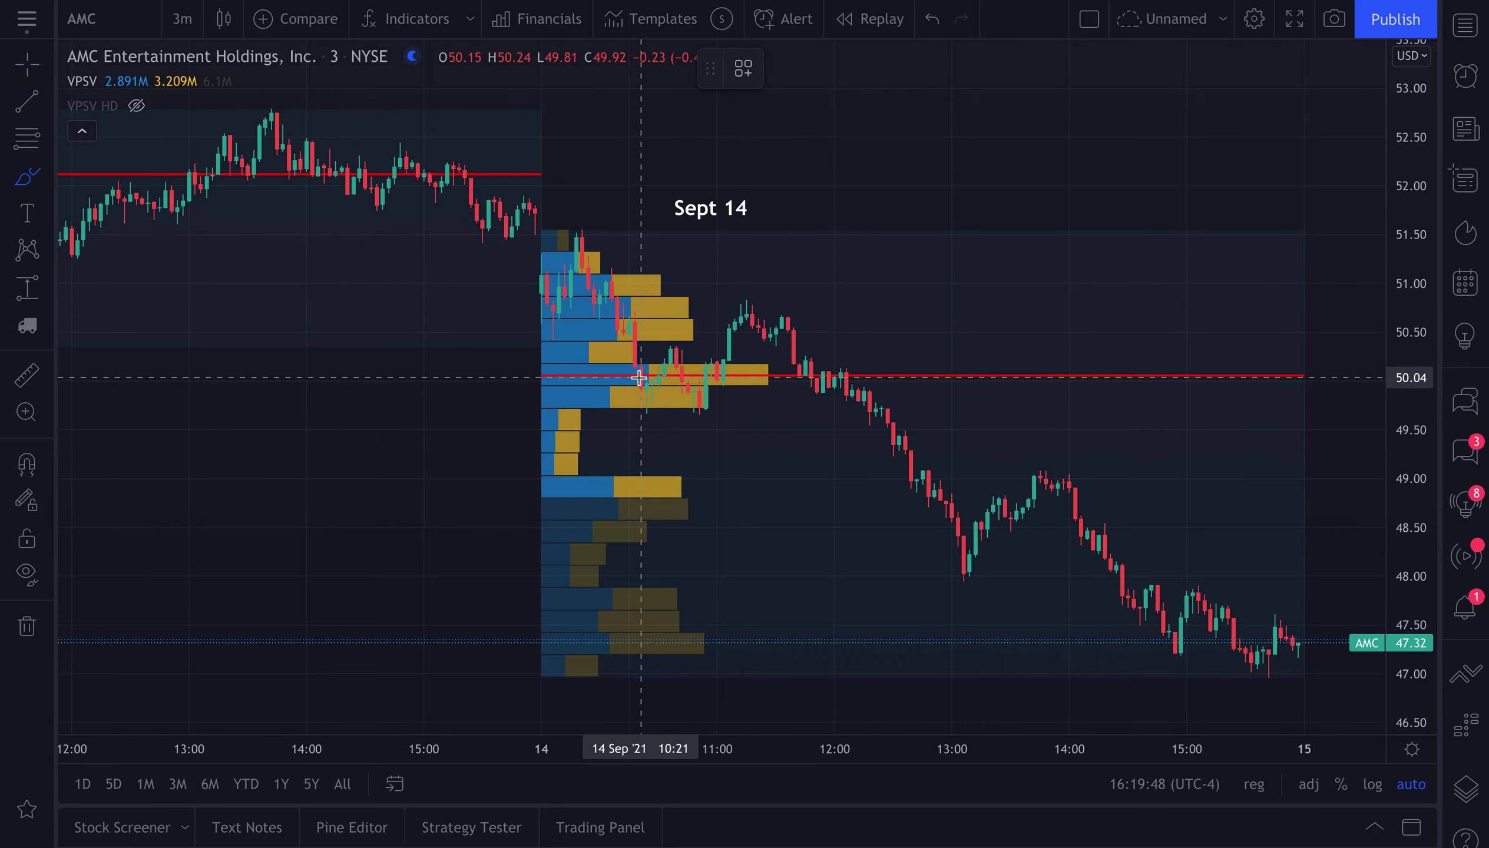
pyautogui.click(731, 351)
pyautogui.moveTo(731, 352)
pyautogui.mouseDown()
pyautogui.moveTo(793, 333)
pyautogui.moveTo(807, 386)
pyautogui.moveTo(981, 488)
pyautogui.moveTo(968, 454)
pyautogui.mouseUp()
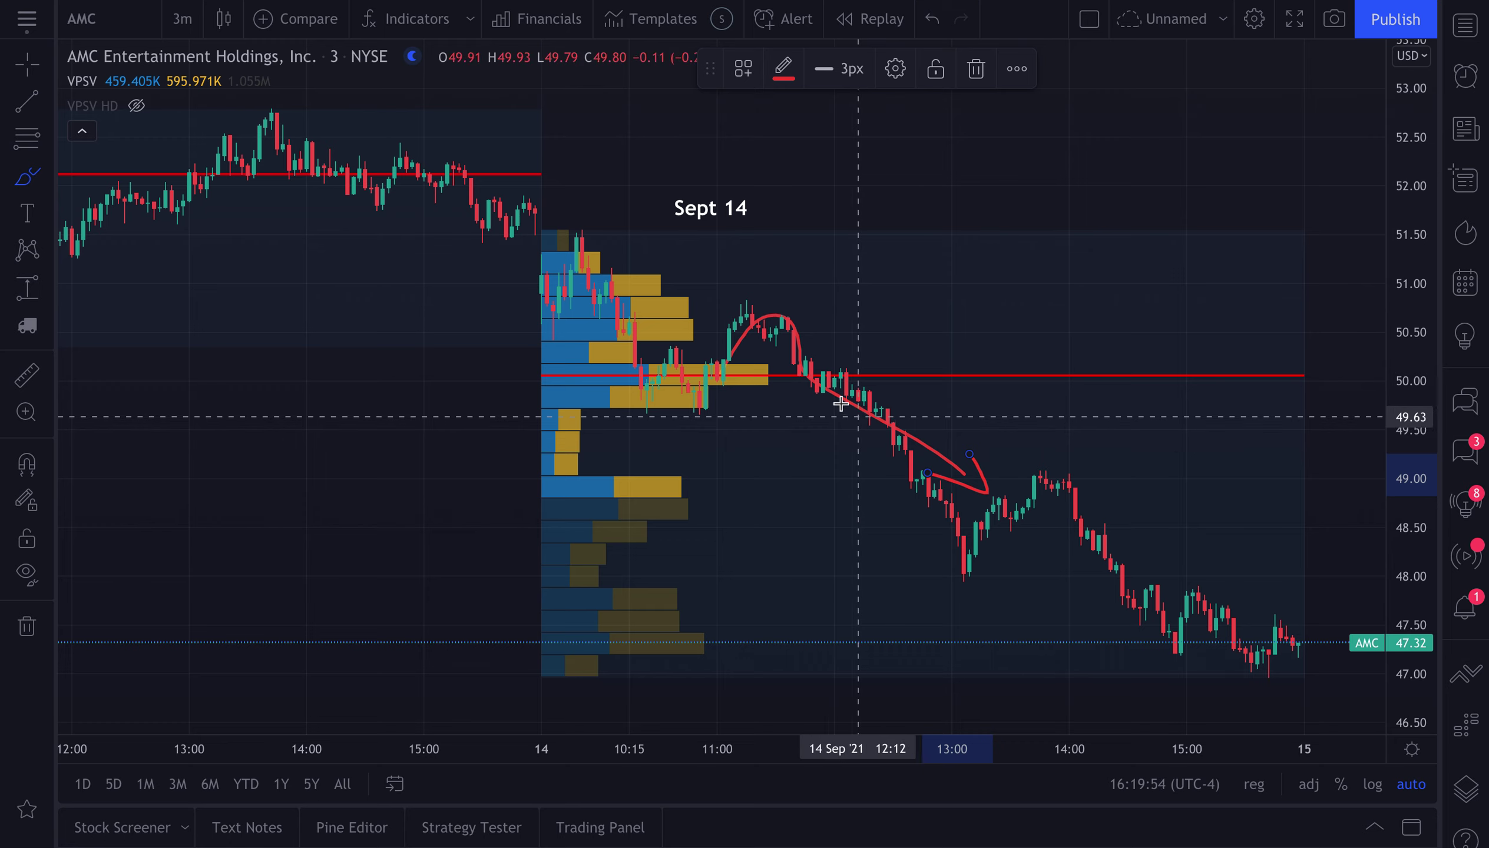
pyautogui.press('ctrl')
pyautogui.hotkey('ctrl', 'z')
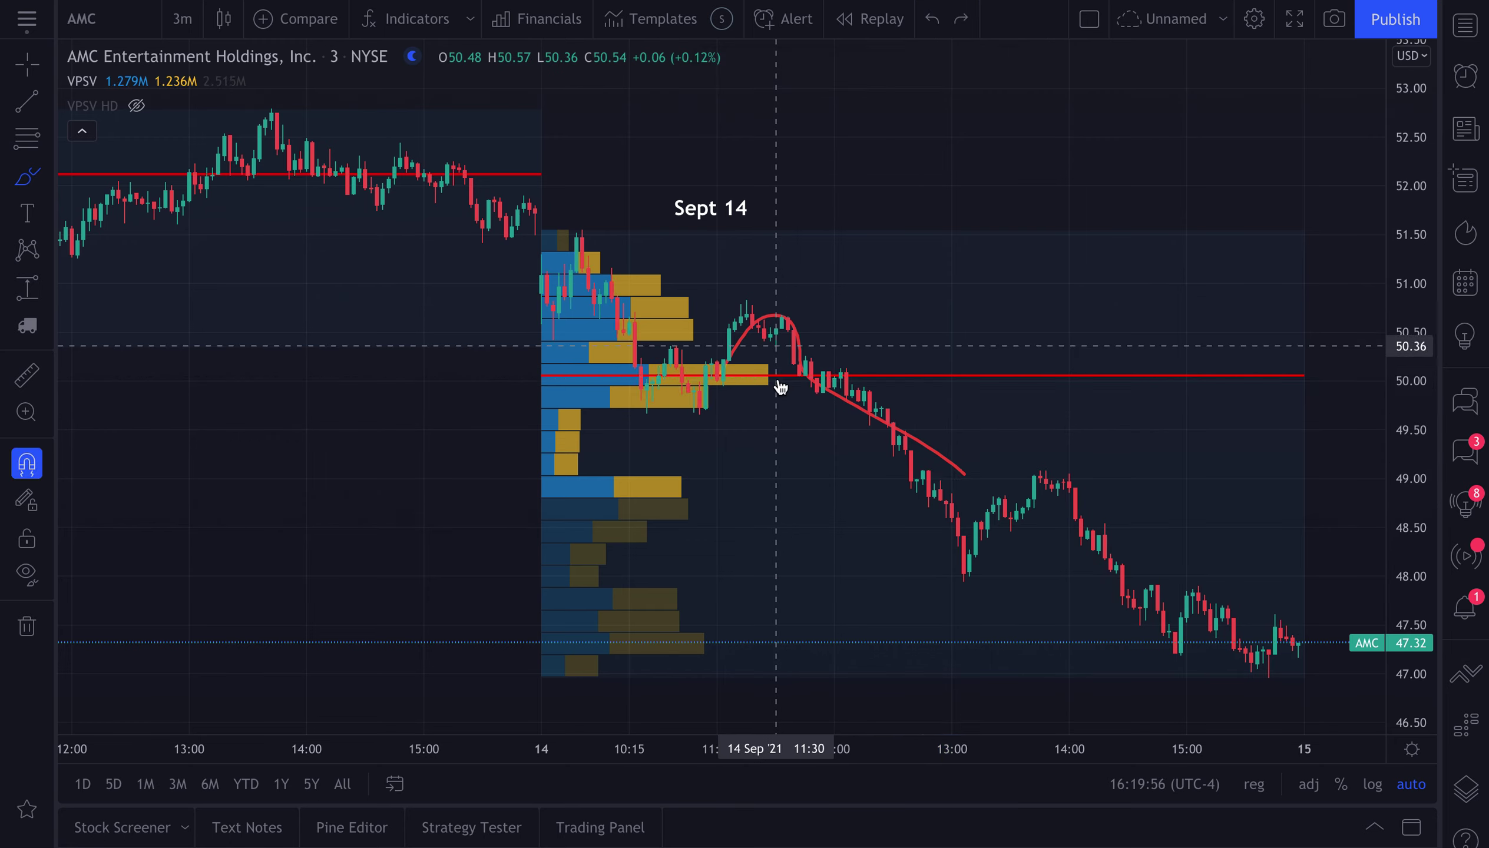
pyautogui.hotkey('ctrl', 'z')
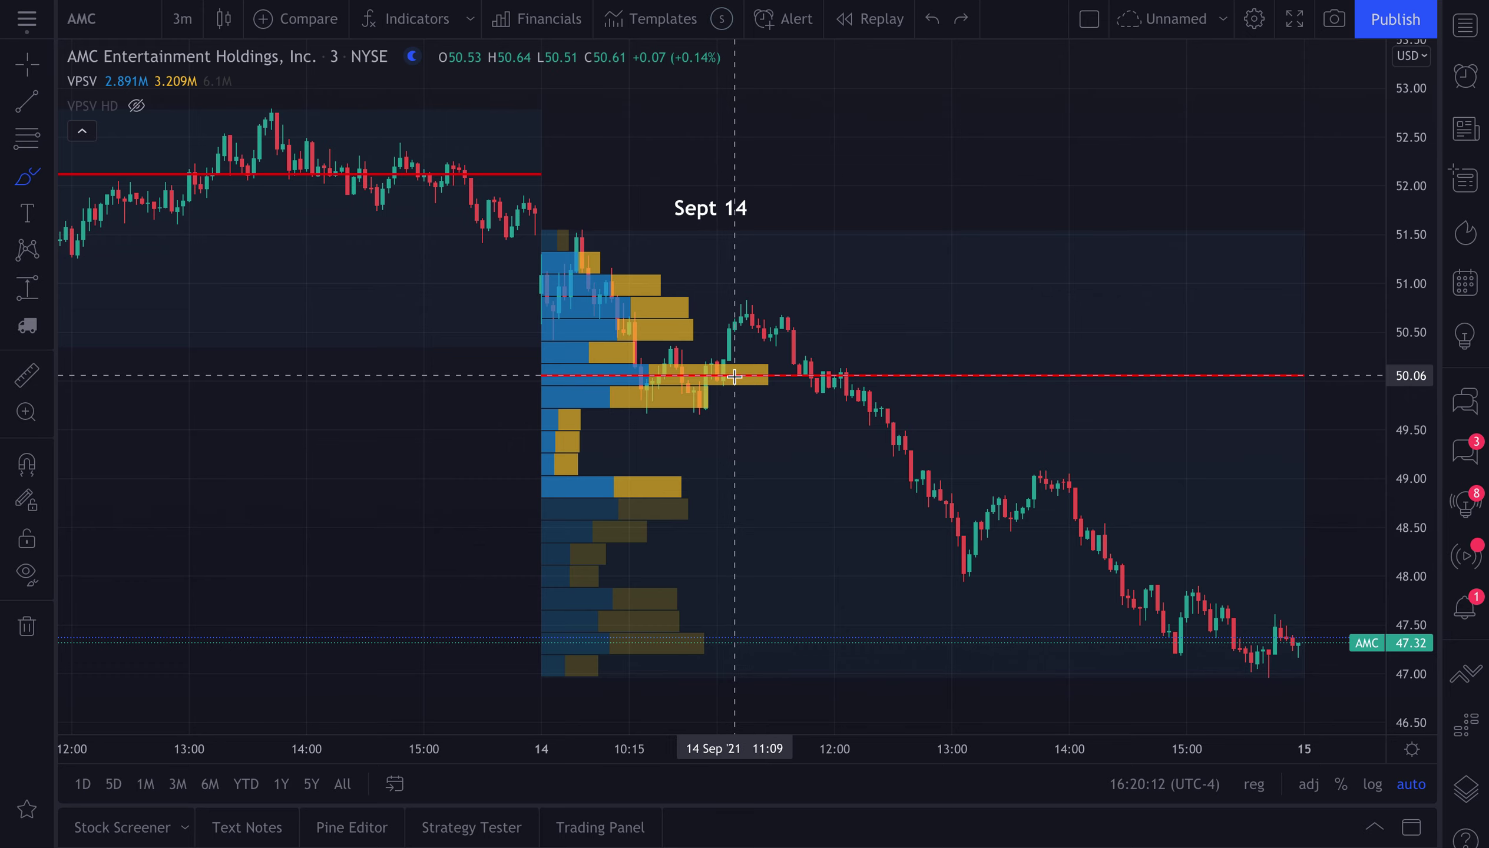
# - Review the POC option in the VPSV style settings alongside the Sept 14 POC line
pyautogui.scroll(2, 735, 377)
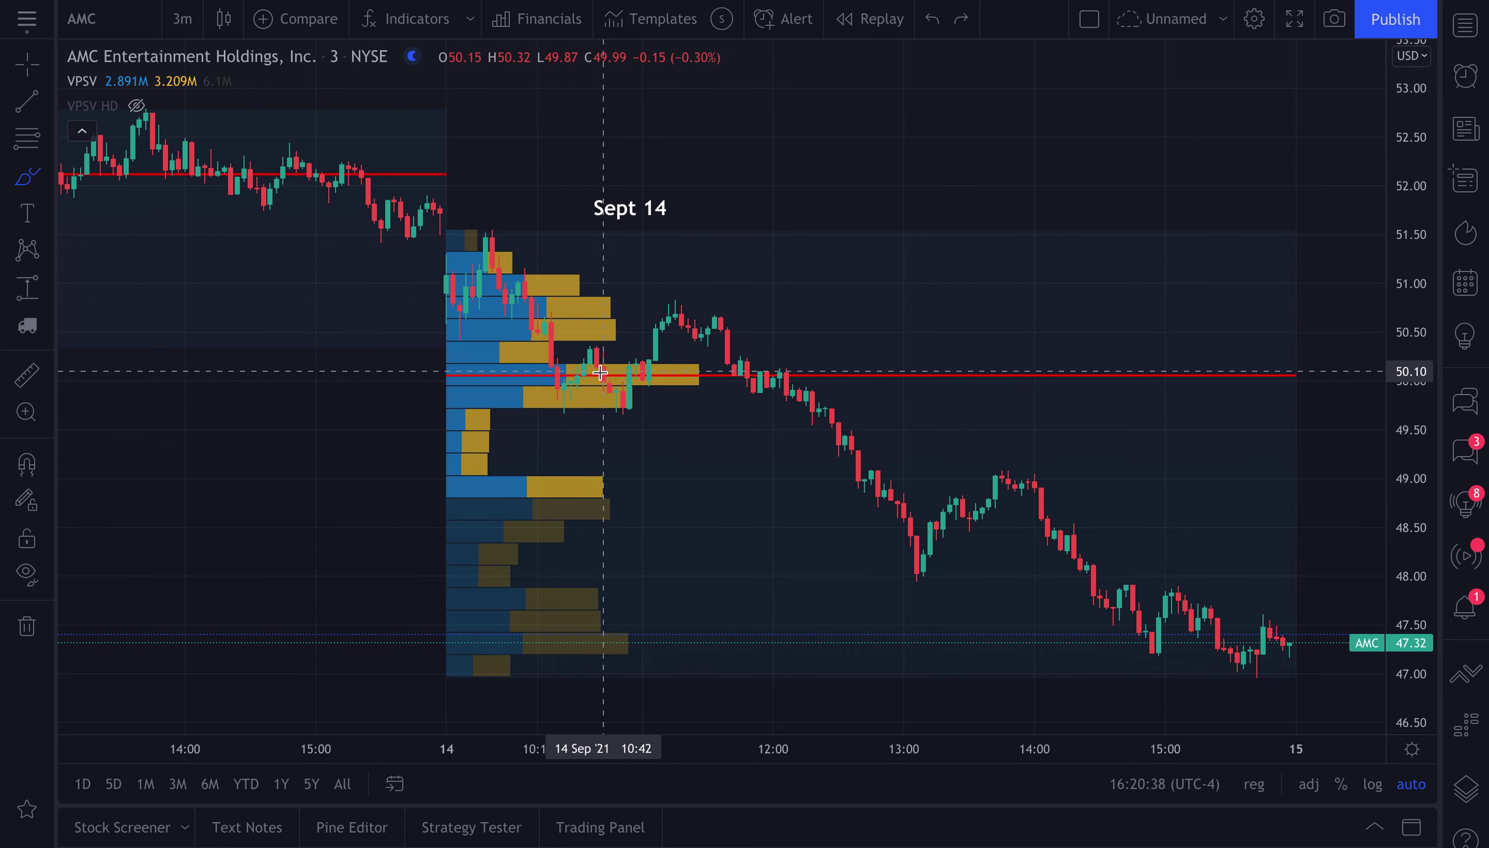
pyautogui.scroll(-5, 744, 431)
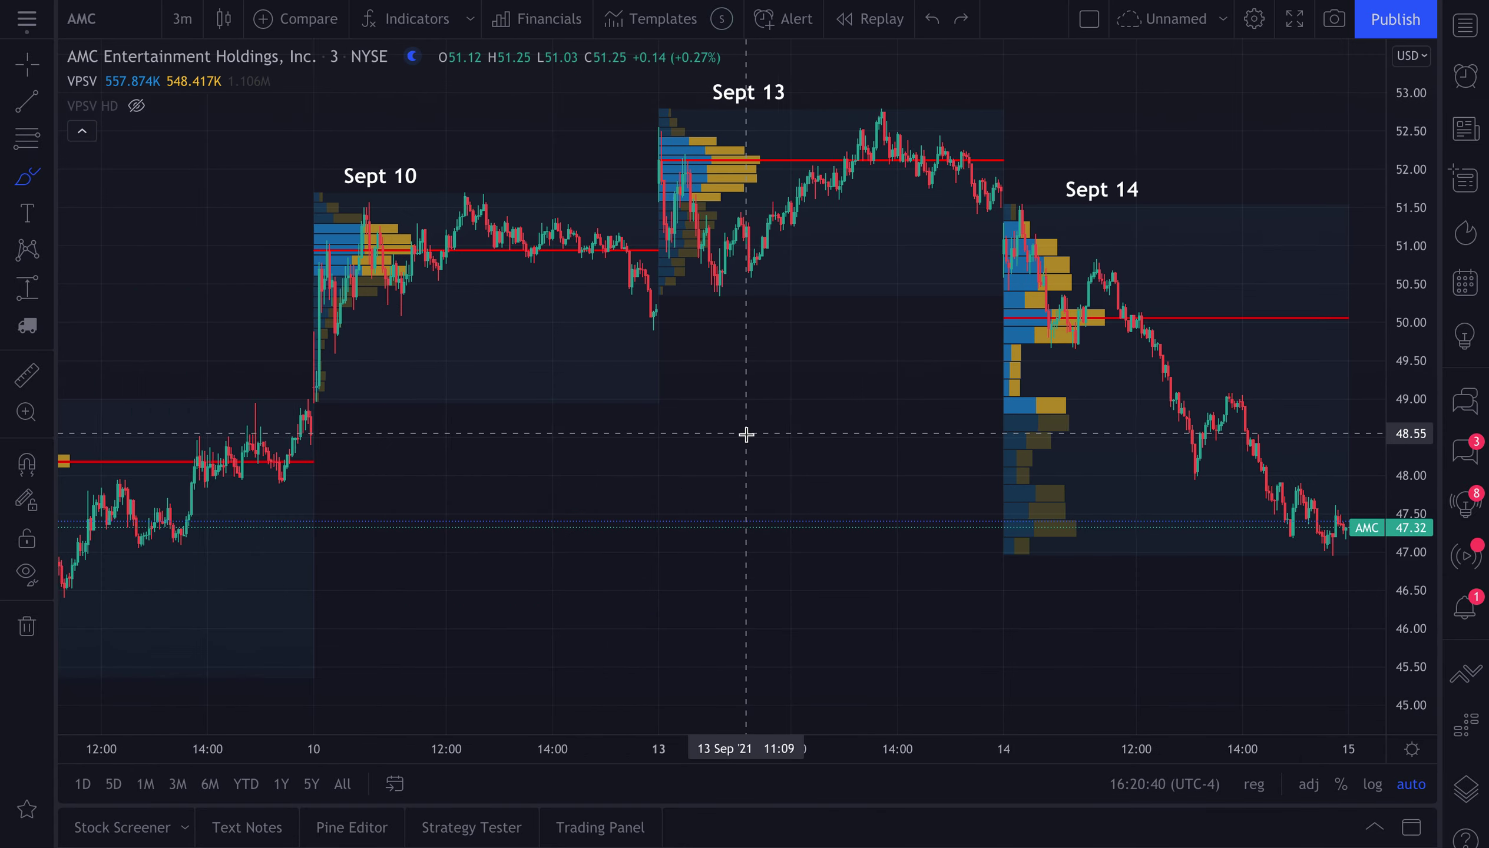
pyautogui.scroll(-2, 744, 432)
pyautogui.click(27, 63)
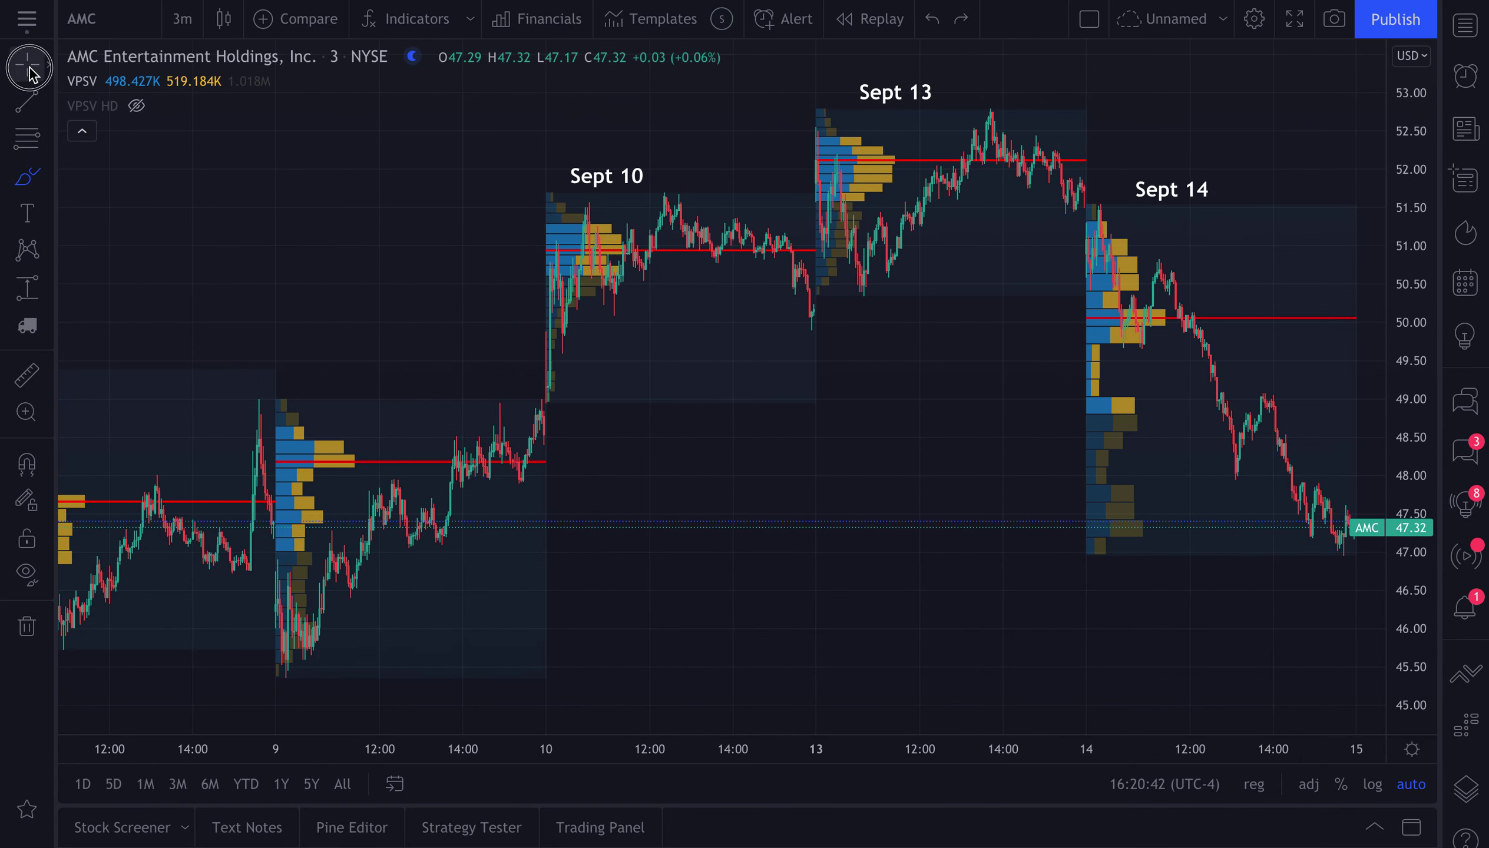
pyautogui.moveTo(915, 447); pyautogui.dragTo(585, 435)
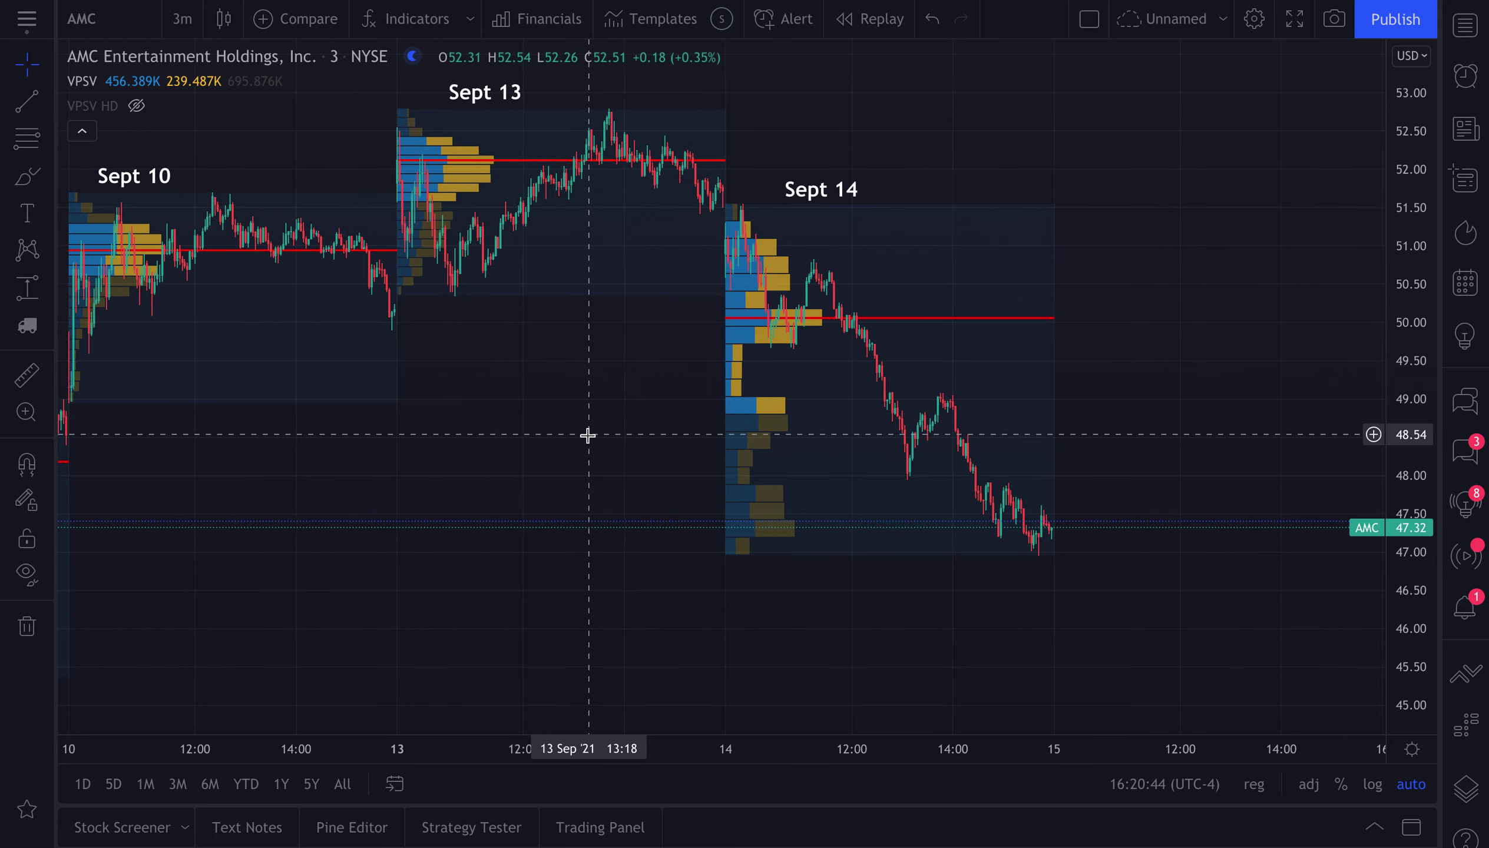
pyautogui.doubleClick(899, 319)
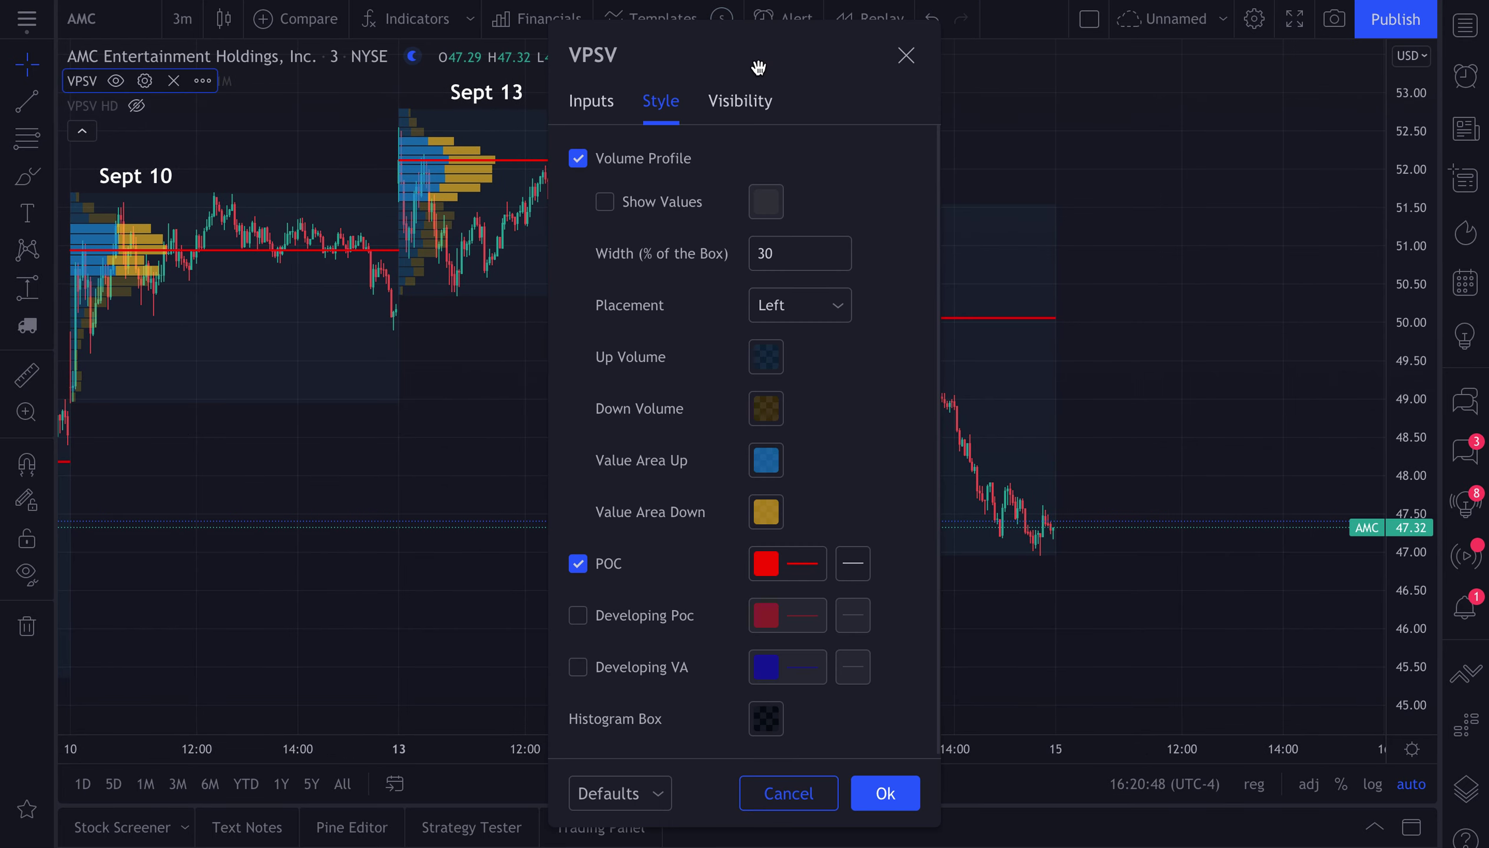
pyautogui.moveTo(758, 67); pyautogui.dragTo(339, 54)
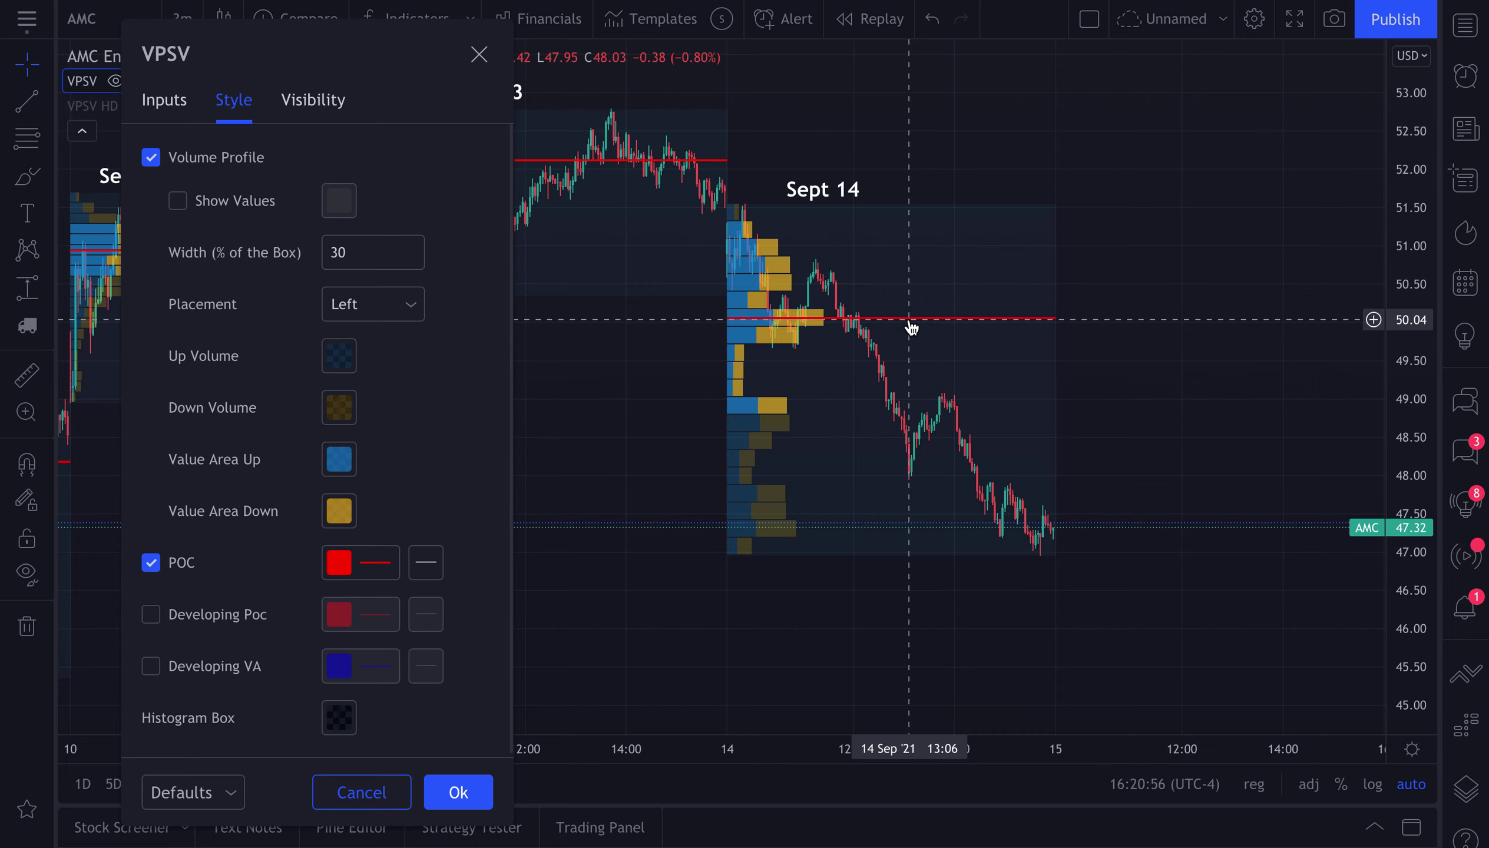
# - Circle the longest volume row of the Sept 14 profile with the brush, and undo the circle
pyautogui.click(26, 175)
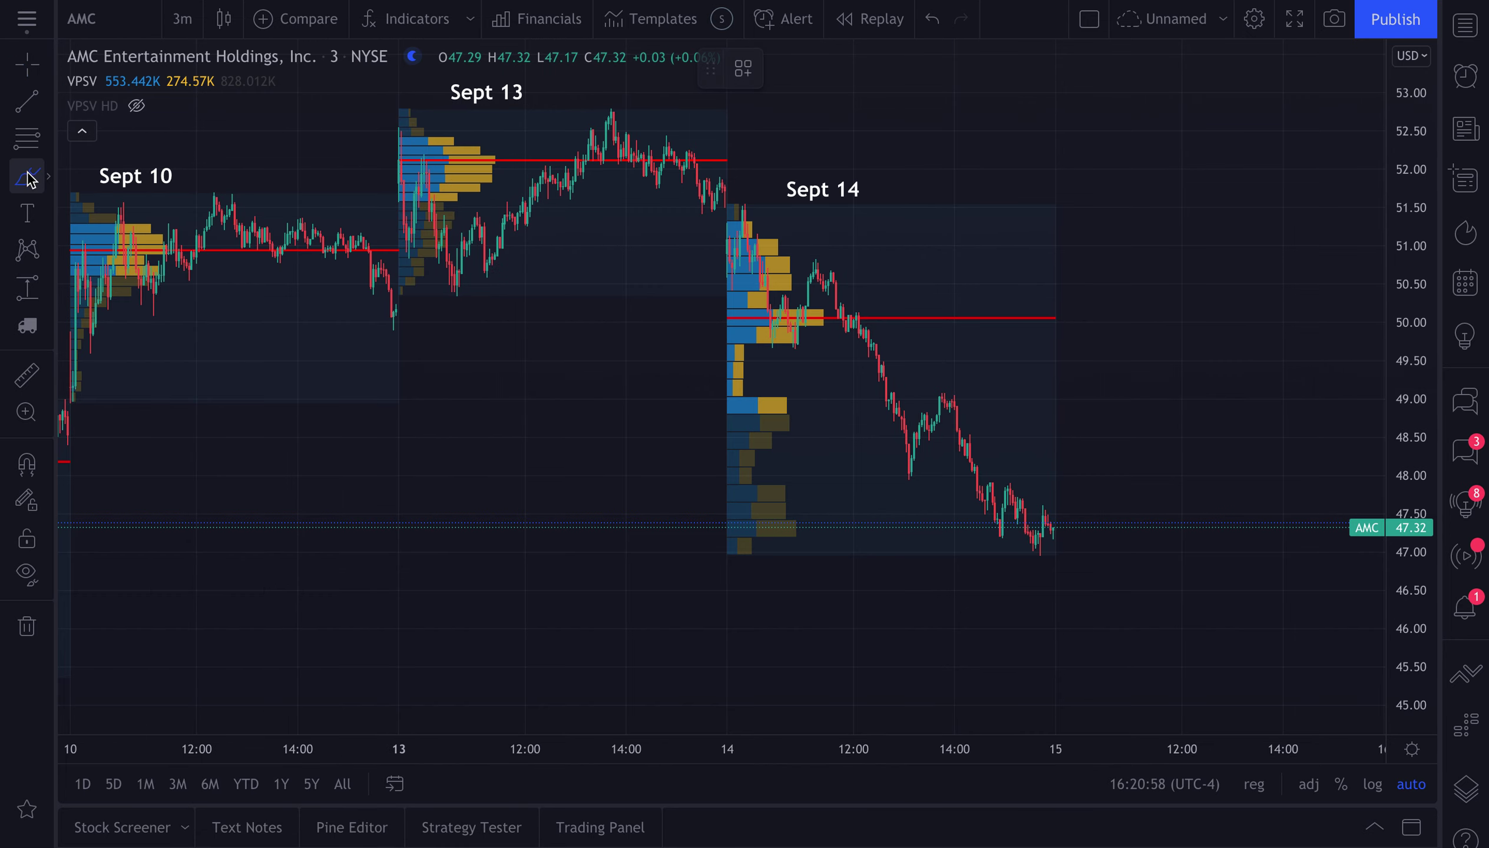
pyautogui.scroll(3, 715, 319)
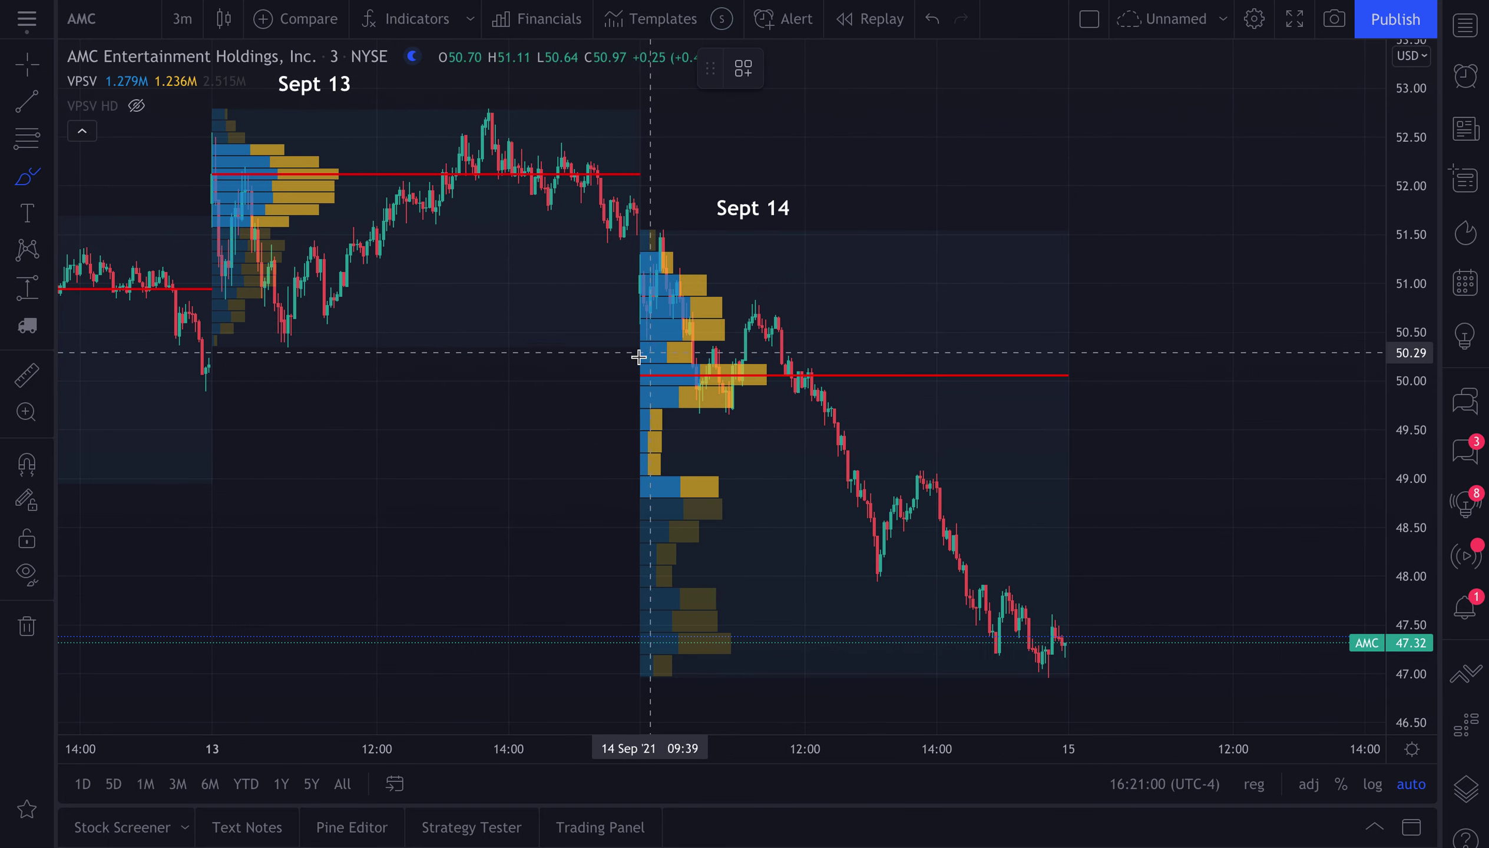
pyautogui.click(630, 366)
pyautogui.moveTo(630, 367)
pyautogui.mouseDown()
pyautogui.moveTo(784, 369)
pyautogui.moveTo(744, 381)
pyautogui.moveTo(639, 362)
pyautogui.mouseUp()
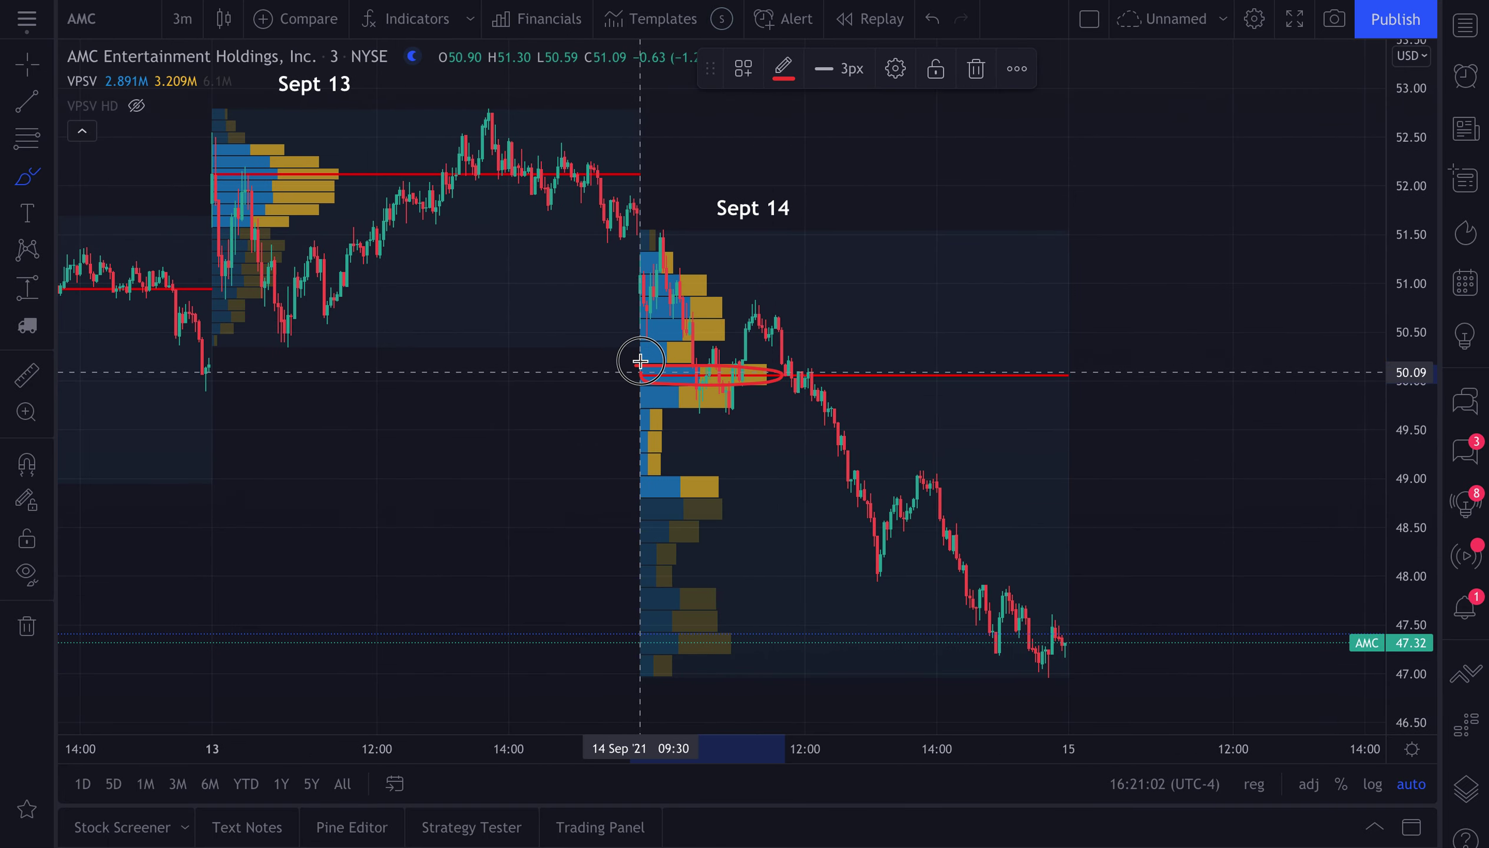
pyautogui.hotkey('ctrl', 'z')
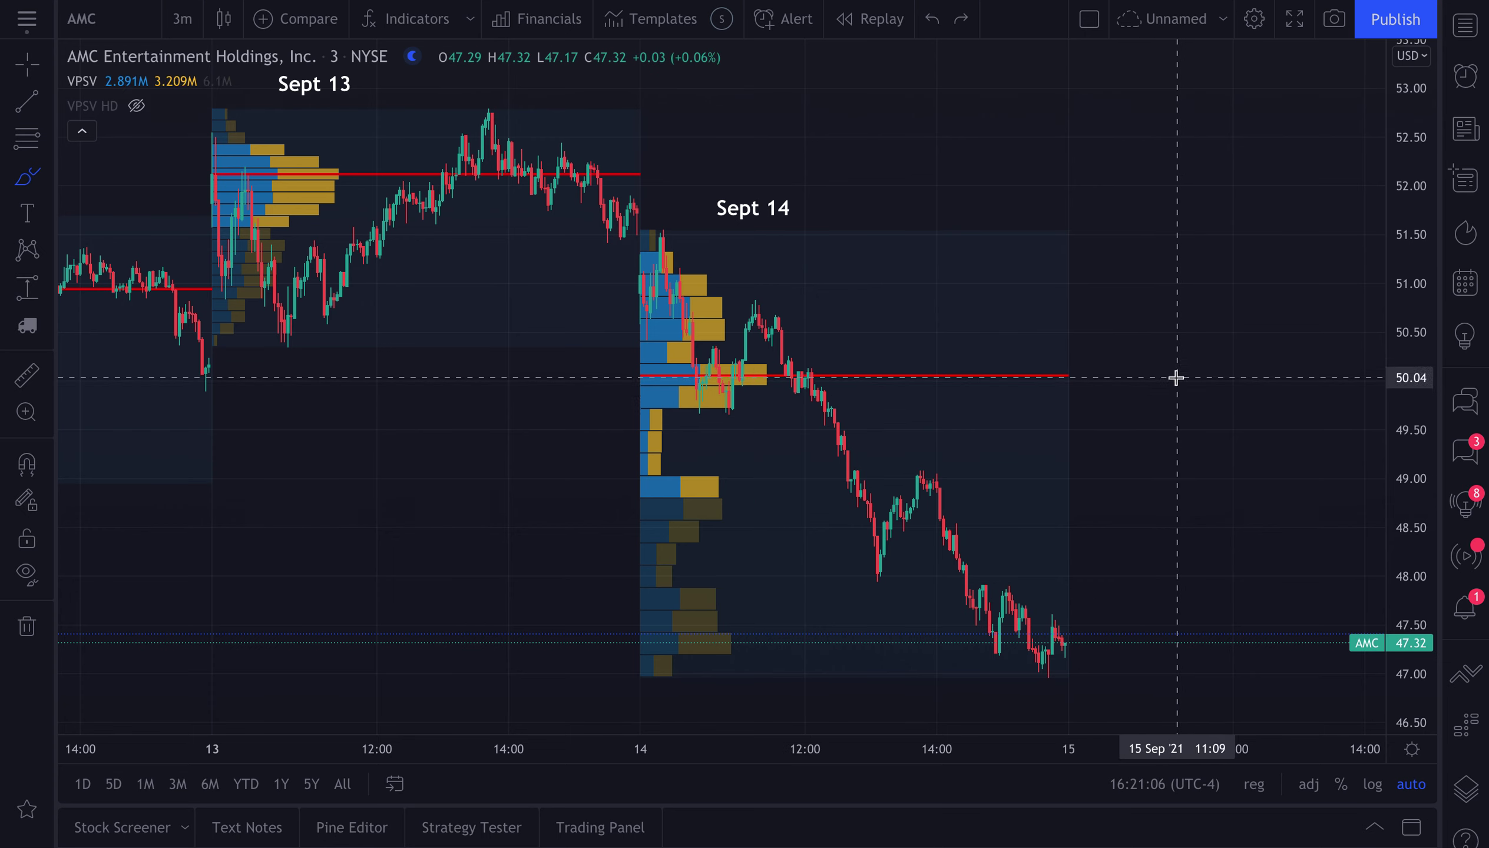
# - Brush a loop around the full POC line of the Sept 14 session and another around the Sept 13 POC line
pyautogui.click(1077, 360)
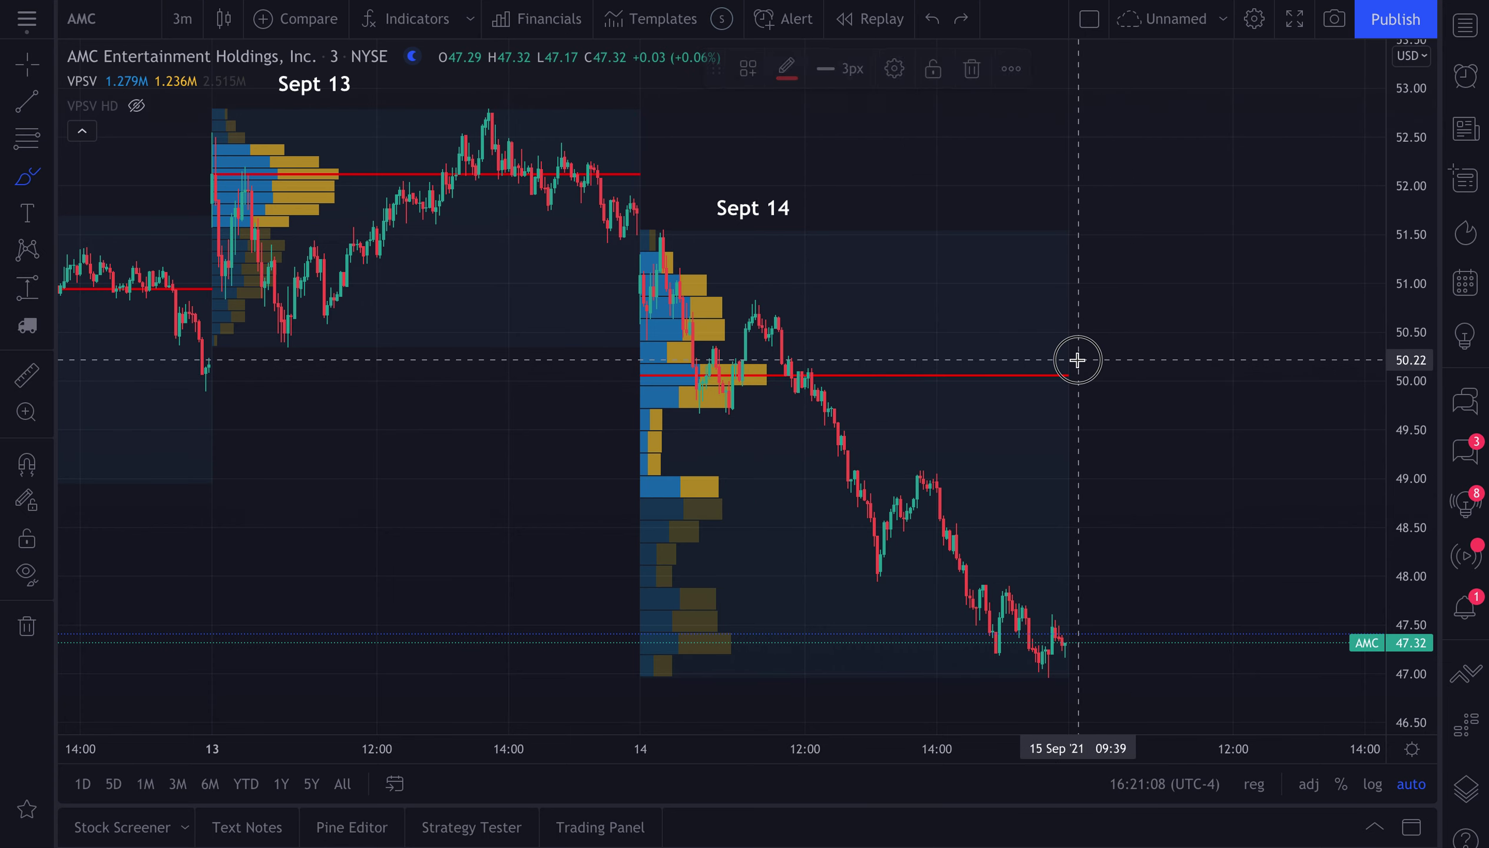
pyautogui.moveTo(1077, 360)
pyautogui.mouseDown()
pyautogui.moveTo(644, 357)
pyautogui.moveTo(631, 382)
pyautogui.moveTo(1000, 404)
pyautogui.moveTo(1048, 359)
pyautogui.mouseUp()
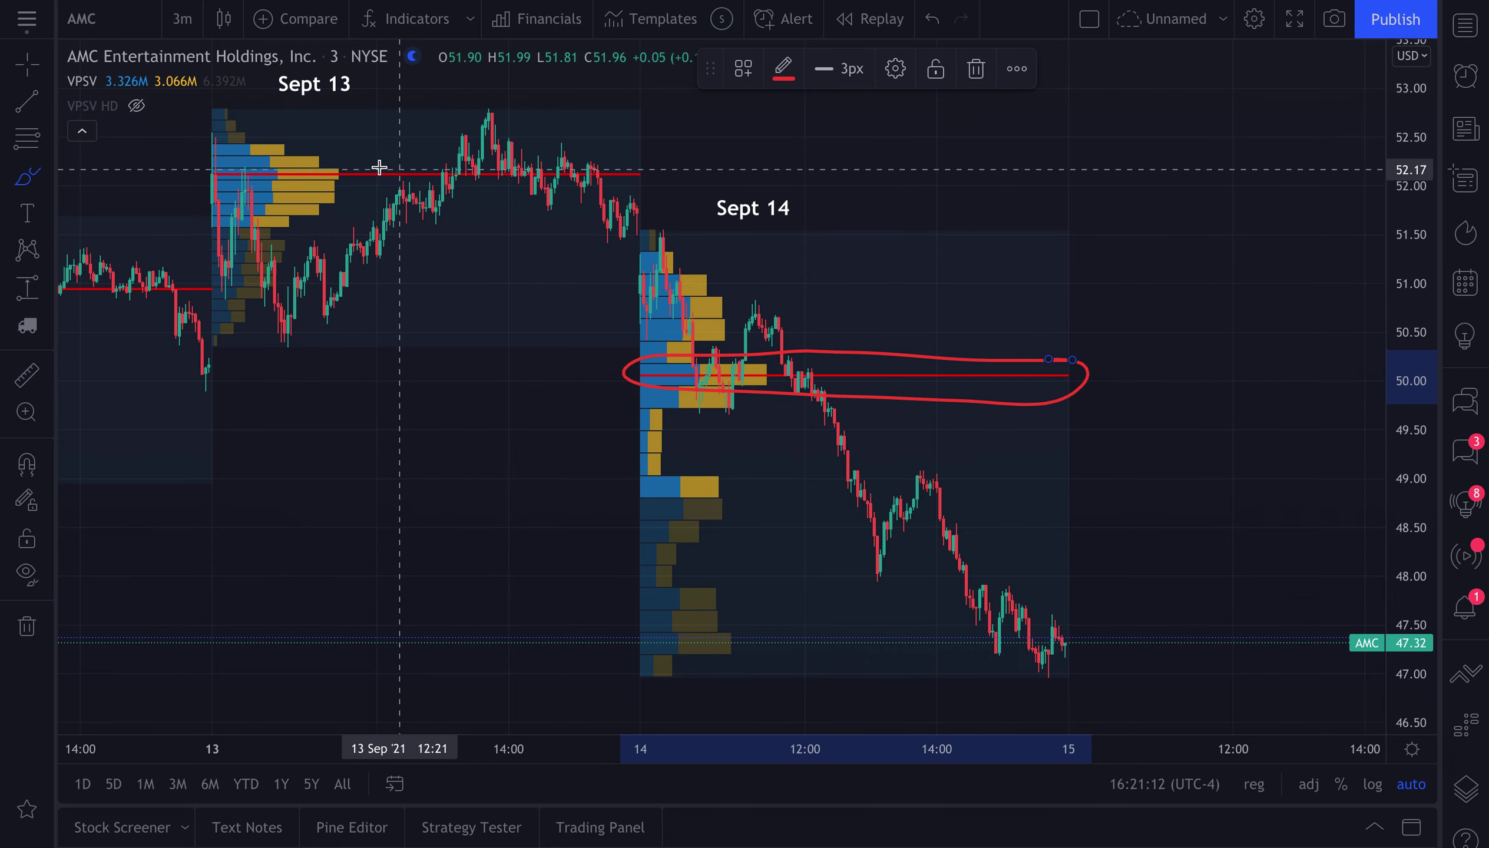
pyautogui.moveTo(378, 168)
pyautogui.mouseDown()
pyautogui.moveTo(217, 156)
pyautogui.moveTo(475, 166)
pyautogui.moveTo(585, 149)
pyautogui.moveTo(326, 160)
pyautogui.mouseUp()
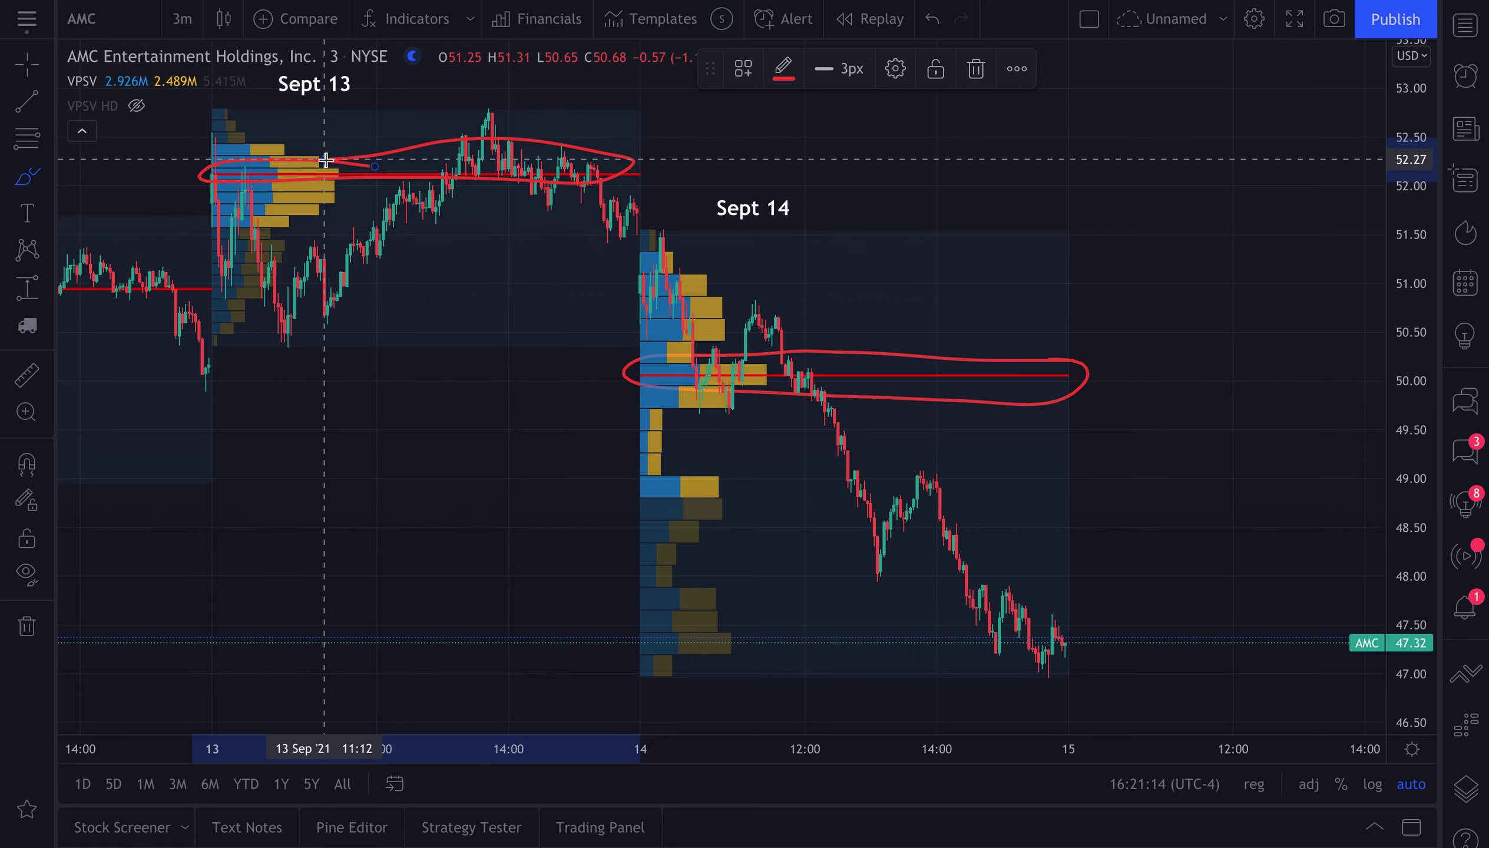
# - Undo both brush loops around the Sept 14 and Sept 13 POC lines
pyautogui.hotkey('ctrl', 'z')
pyautogui.hotkey('ctrl', 'z')
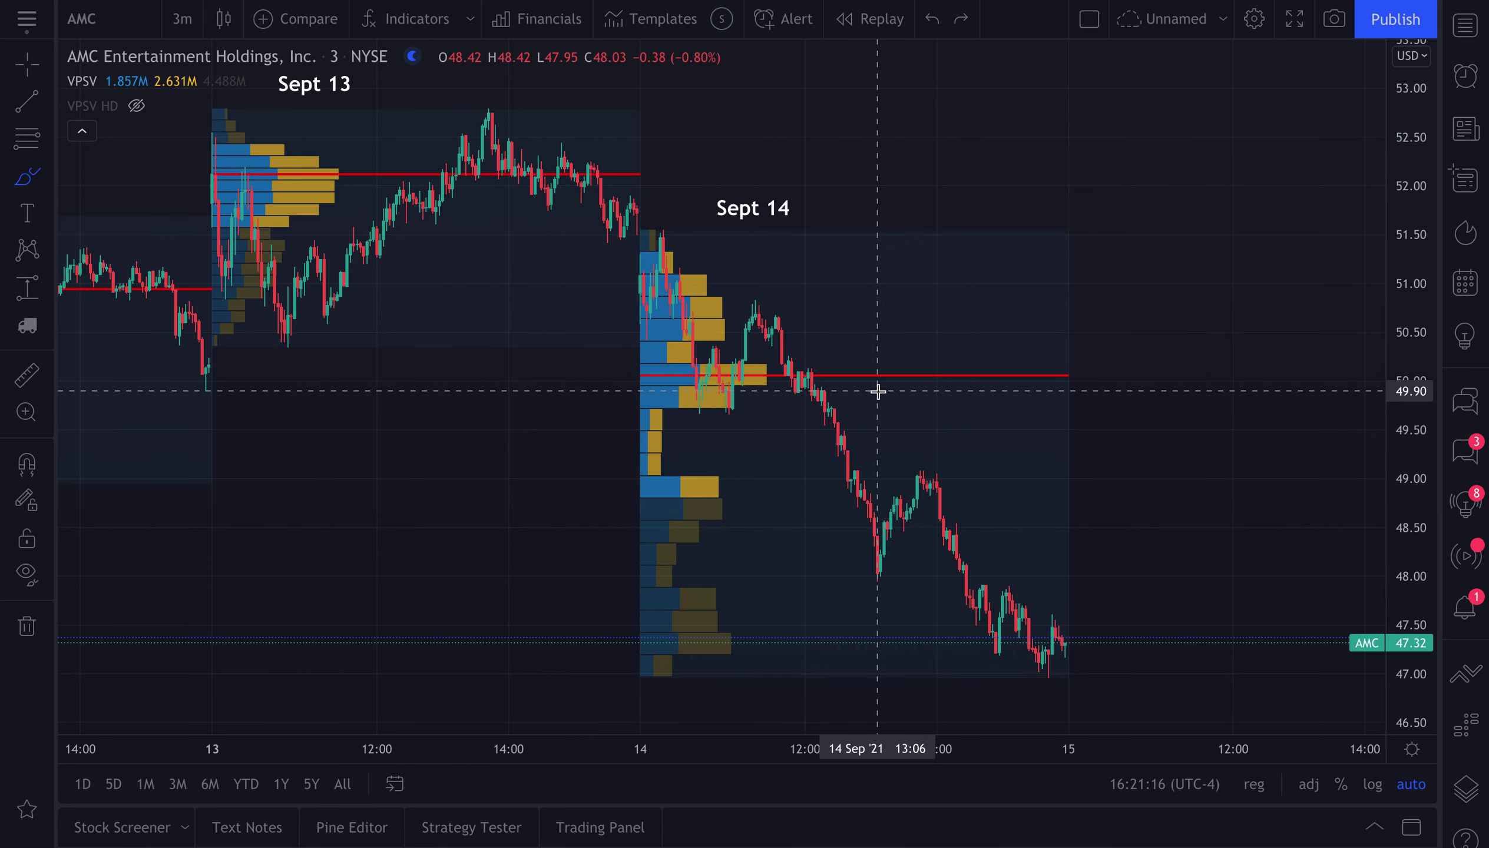
pyautogui.scroll(-5, 878, 391)
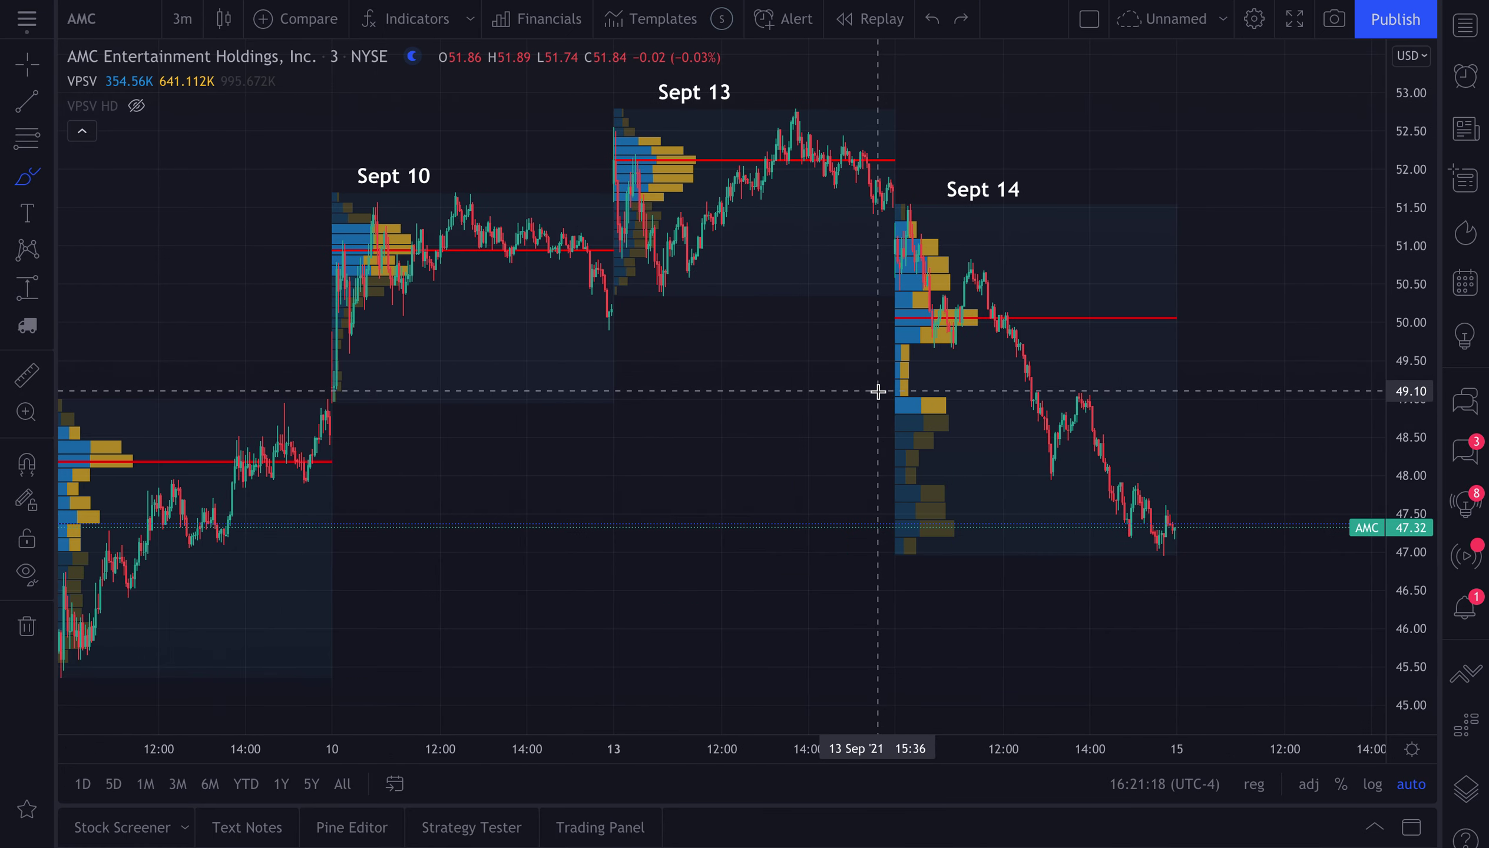
pyautogui.scroll(3, 877, 391)
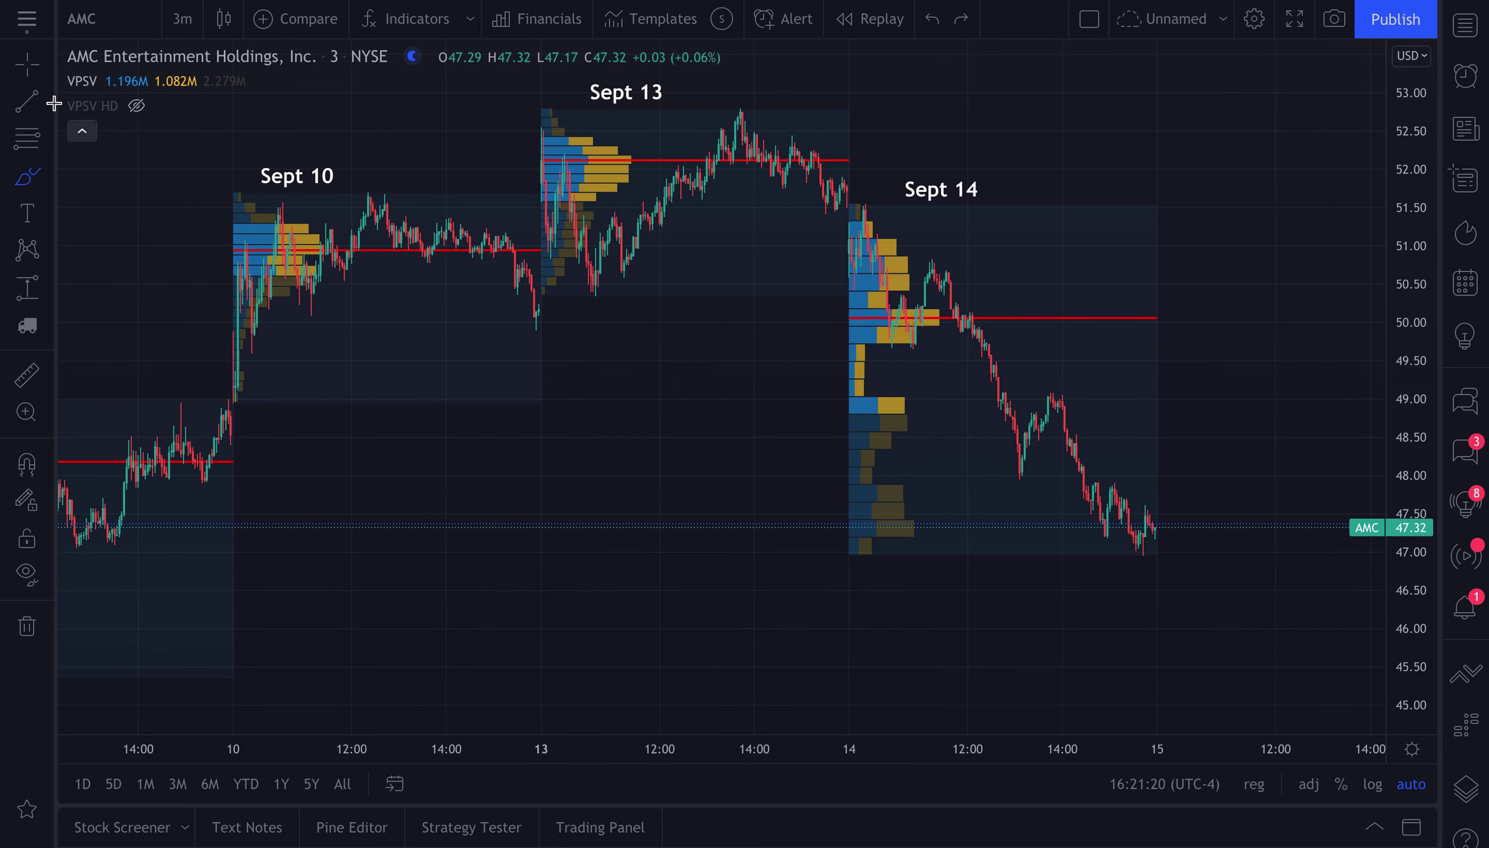
# - Recolour the POC lines blue in the VPSV indicator's style settings
pyautogui.doubleClick(1059, 319)
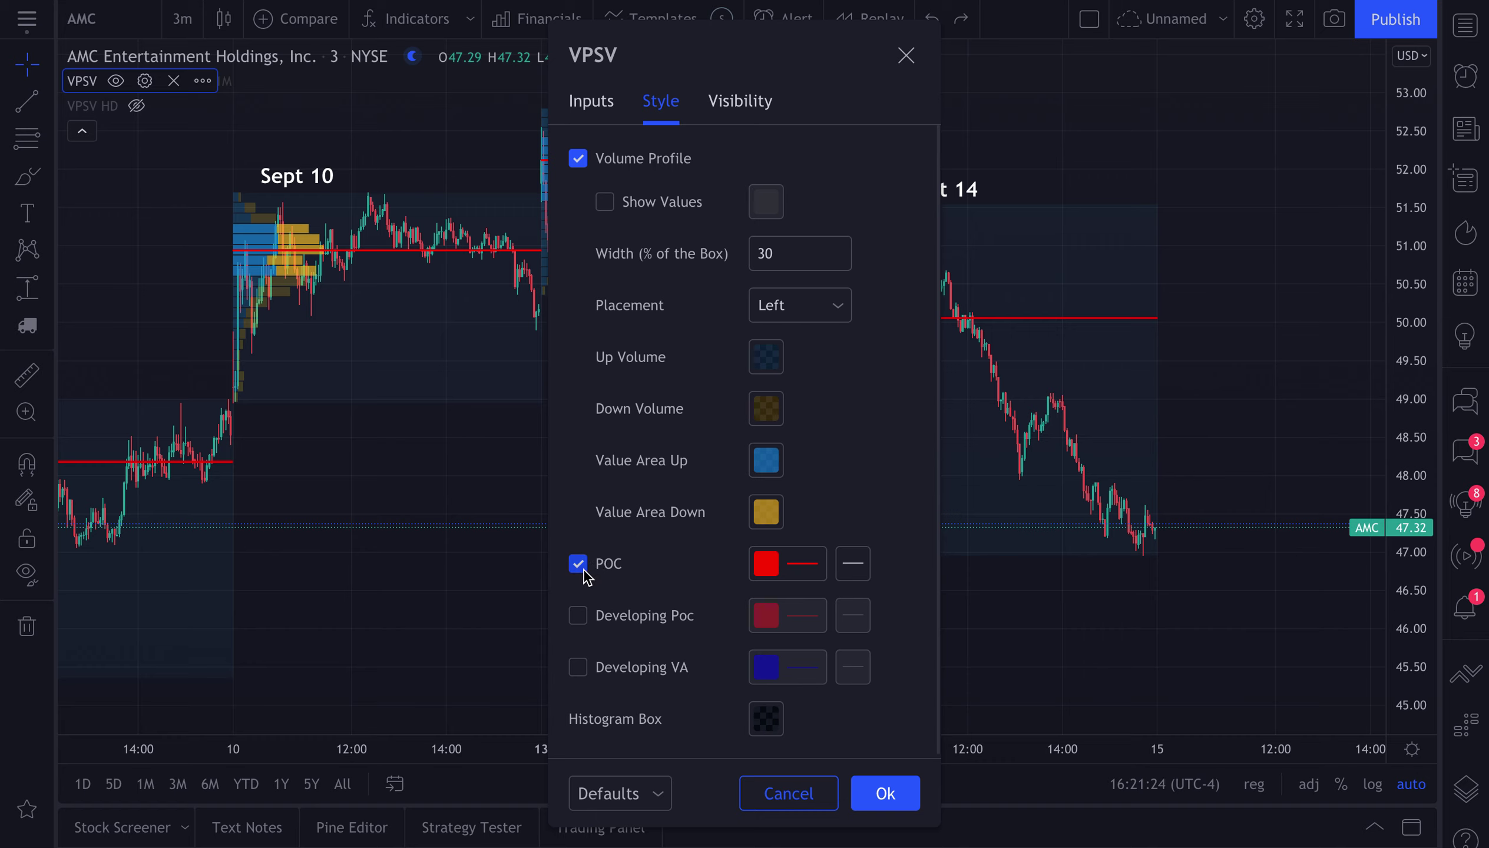
pyautogui.click(813, 576)
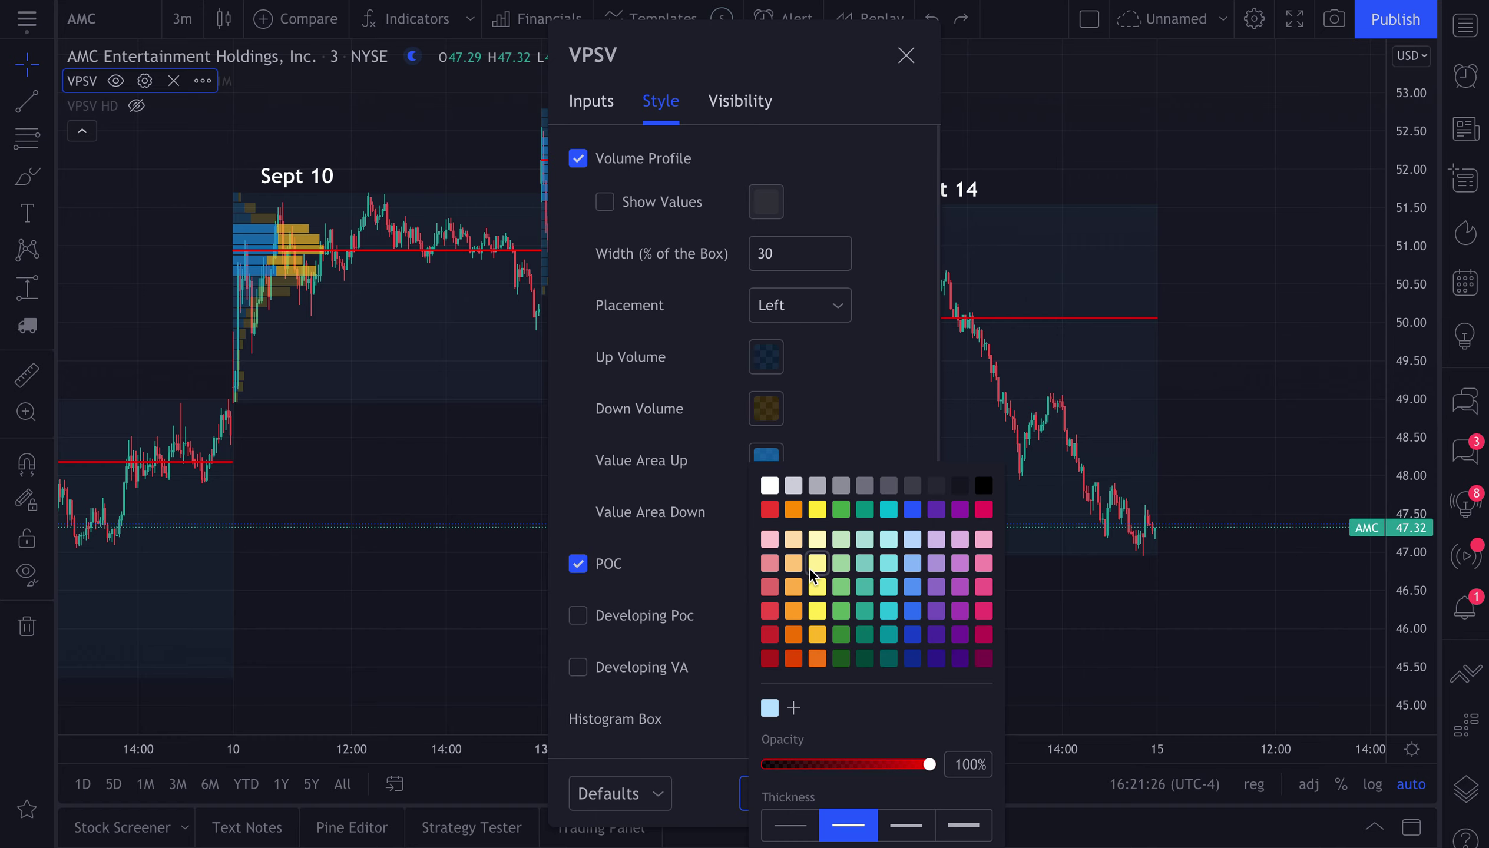
pyautogui.click(912, 509)
pyautogui.click(884, 395)
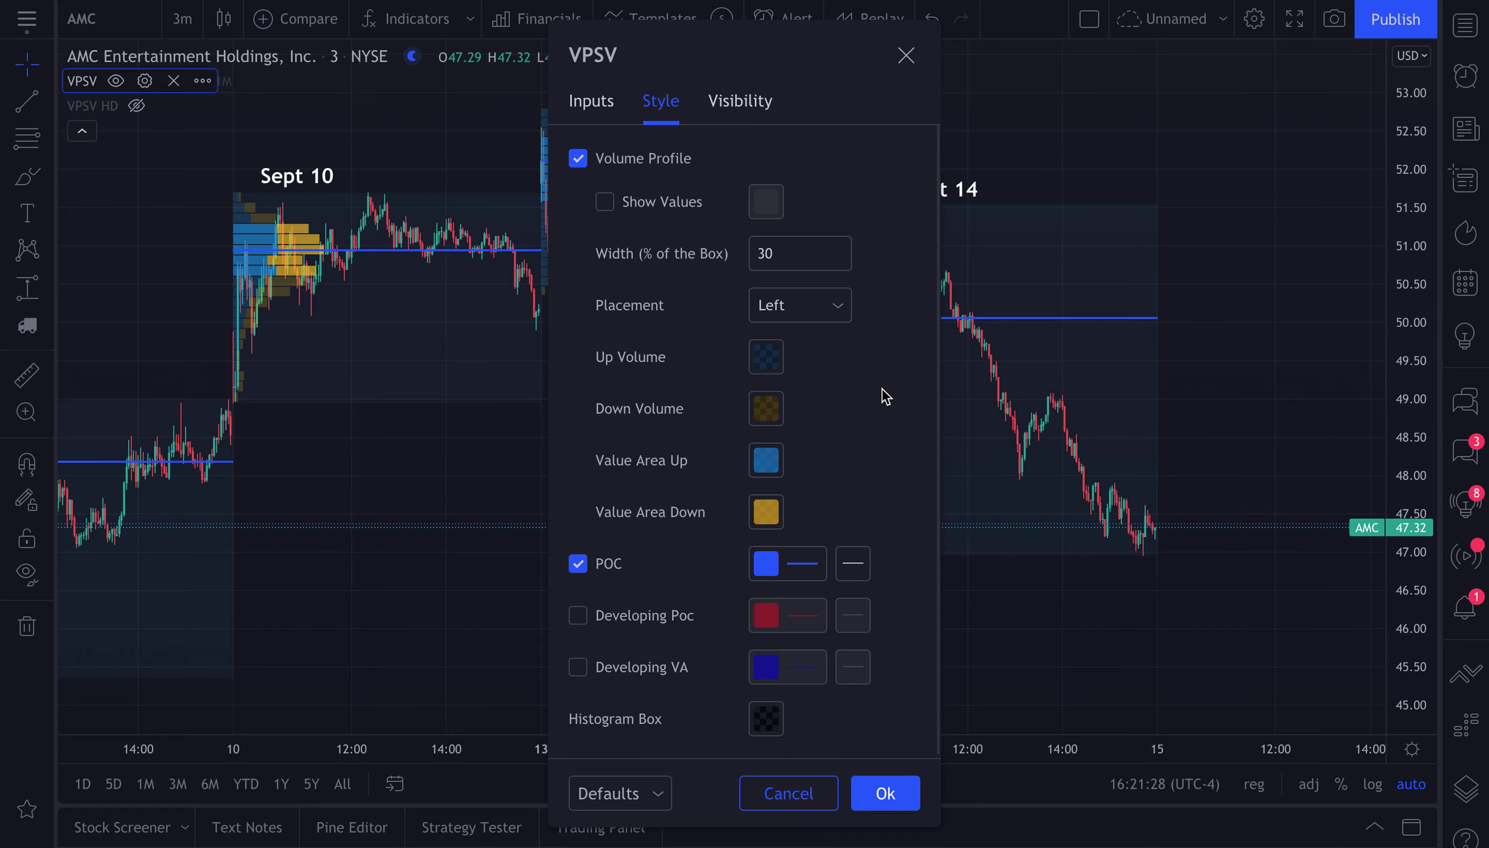
# - Set the POC line style to dashed, and toggle the POC display off and back on
pyautogui.click(853, 566)
pyautogui.click(918, 646)
pyautogui.click(582, 566)
pyautogui.click(582, 565)
pyautogui.moveTo(805, 44); pyautogui.dragTo(440, 63)
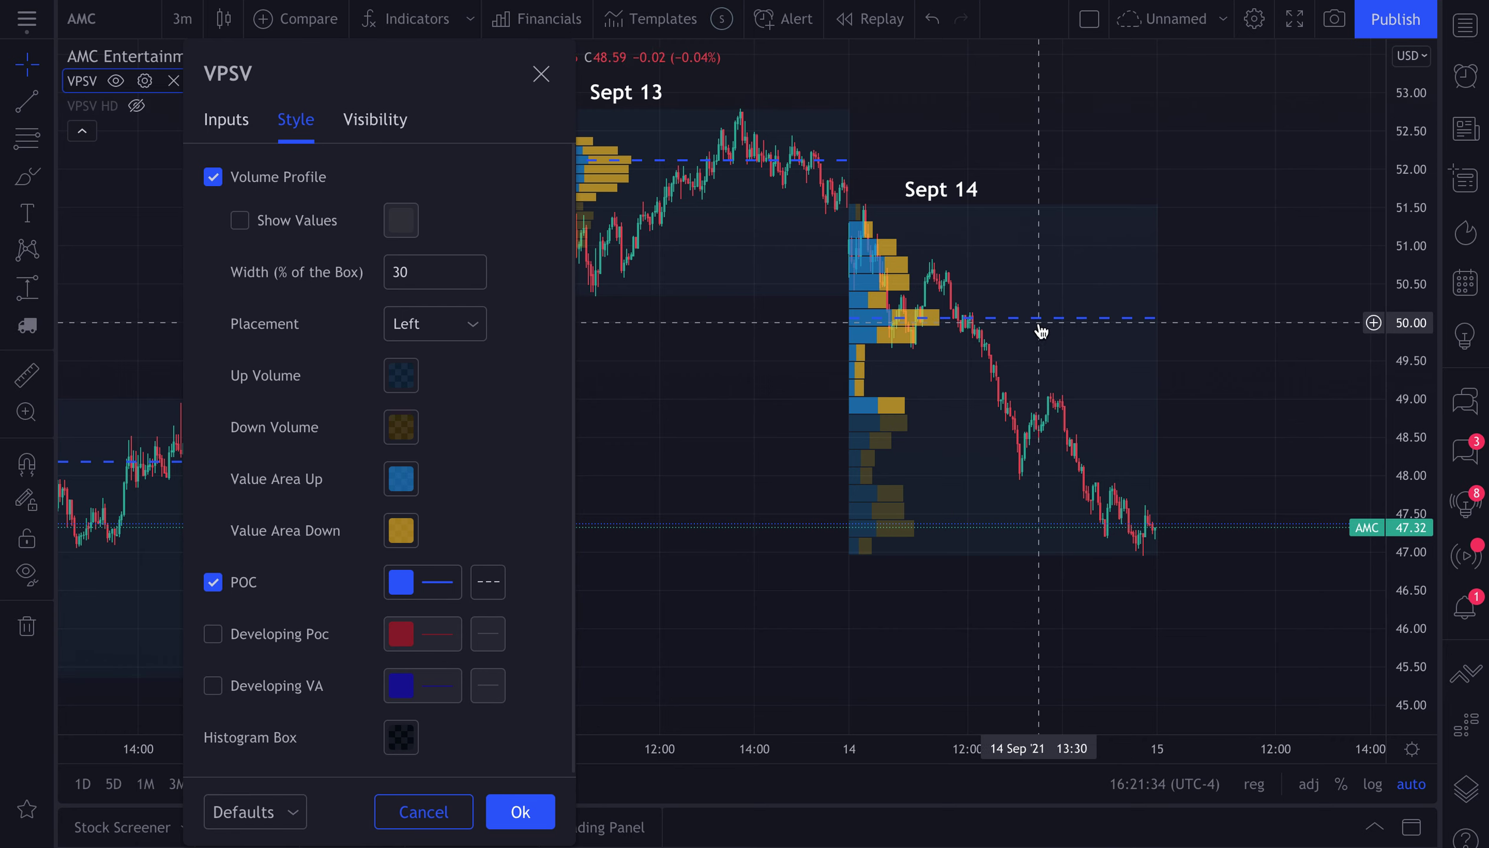
# - Show the Developing Poc line in the third line thickness, hide the POC line, and close the VPSV settings
pyautogui.click(214, 636)
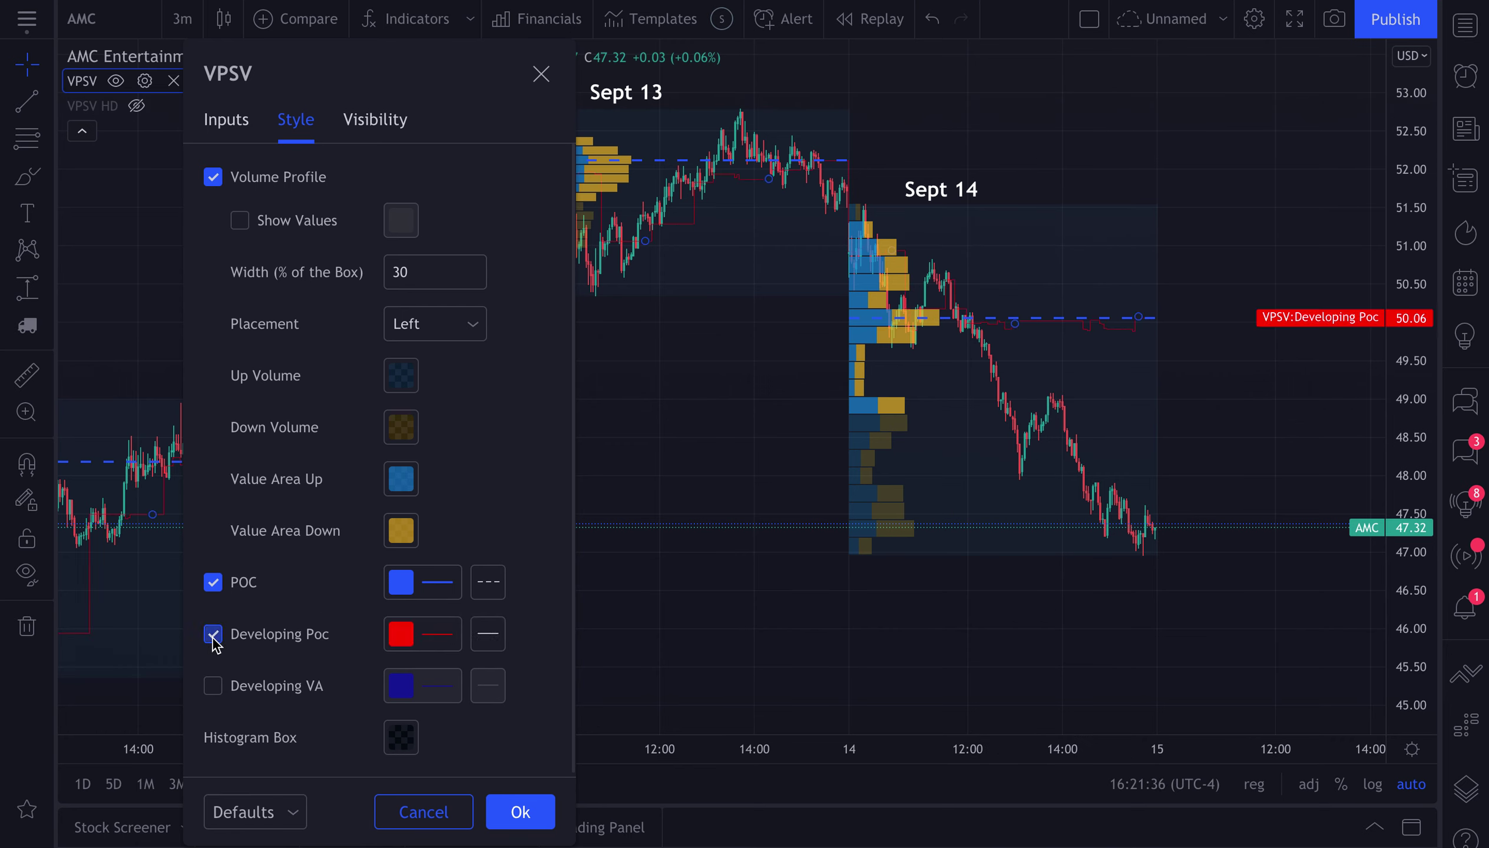
pyautogui.click(217, 586)
pyautogui.click(485, 641)
pyautogui.click(434, 645)
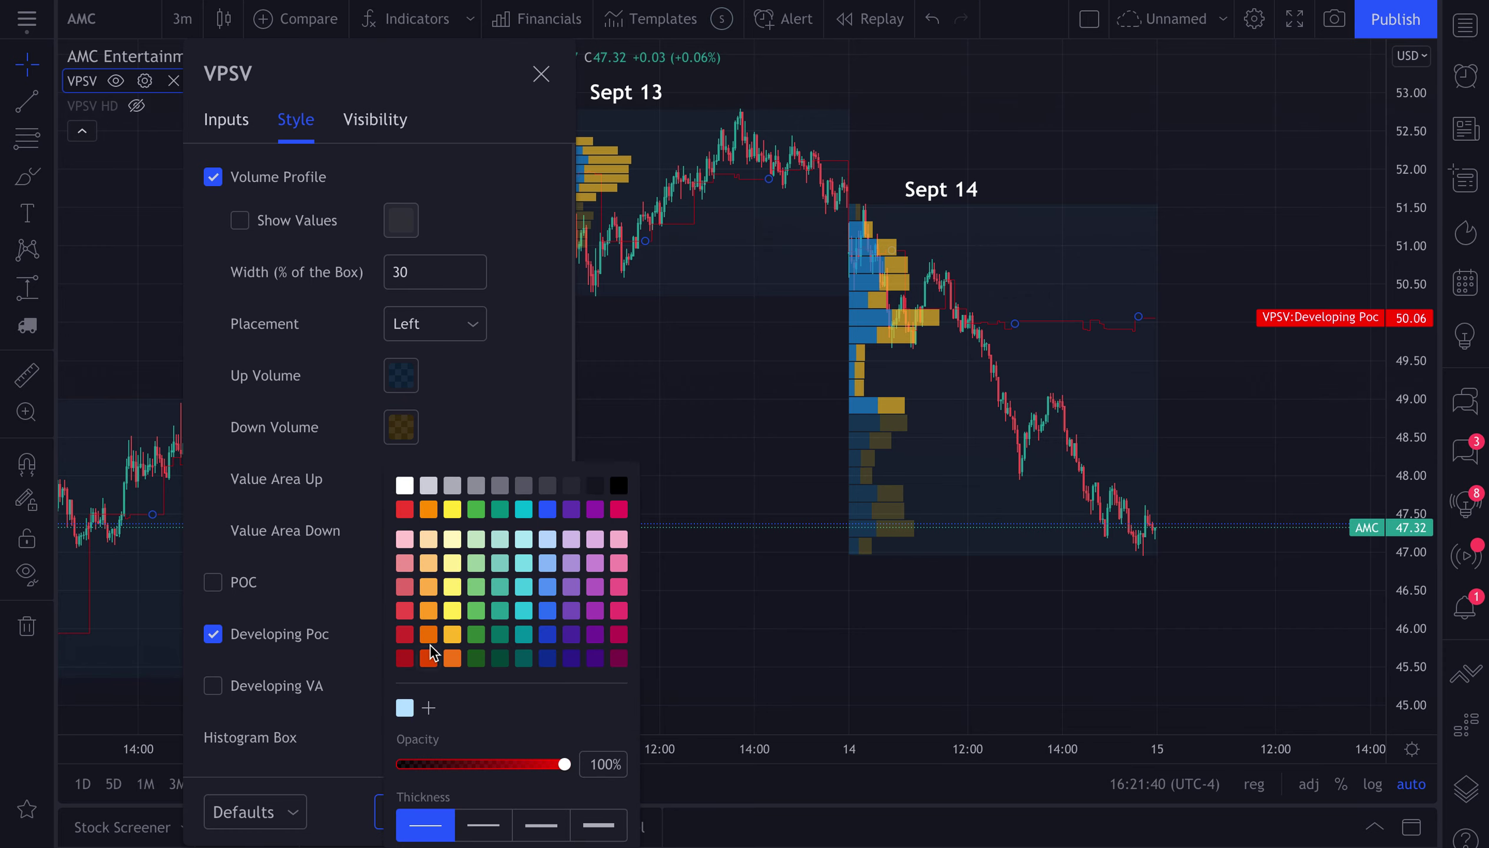
pyautogui.click(546, 824)
pyautogui.click(550, 408)
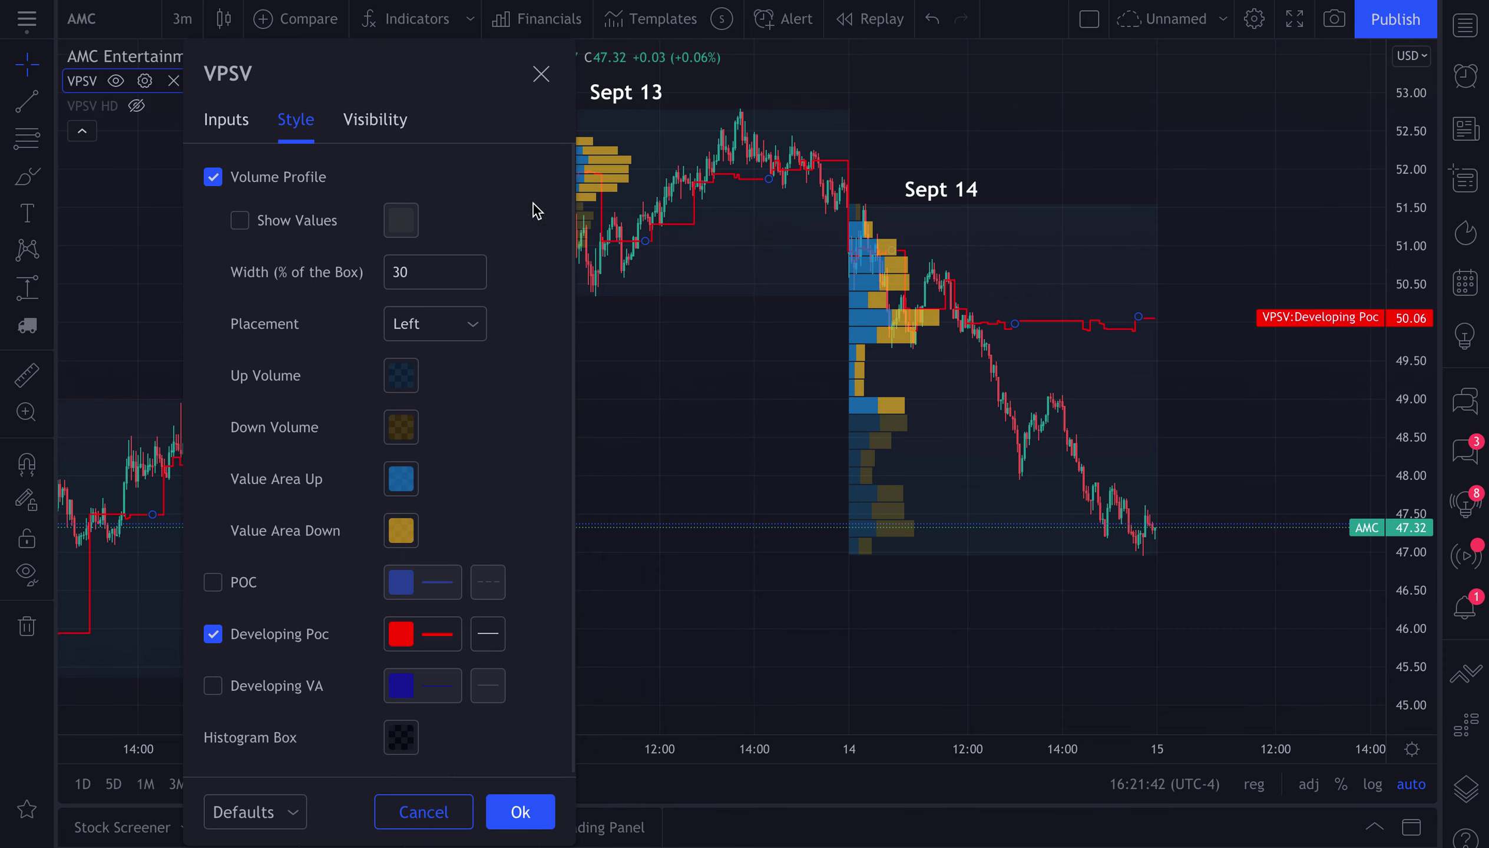
pyautogui.click(541, 73)
# - Turn the POC line back on alongside the Developing Poc line in the VPSV style settings and apply it
pyautogui.scroll(5, 702, 418)
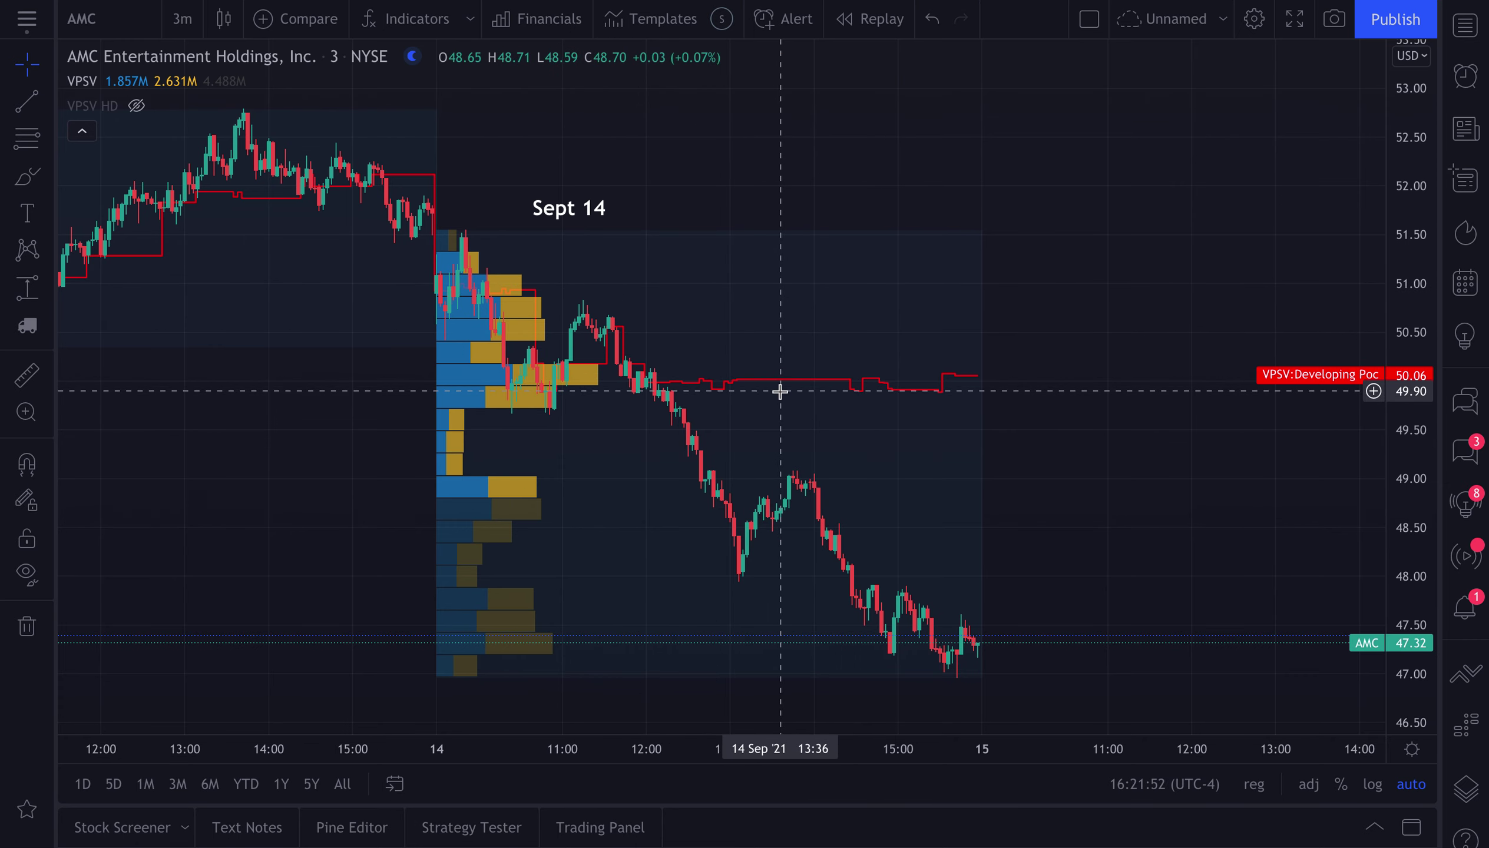
pyautogui.scroll(3, 598, 392)
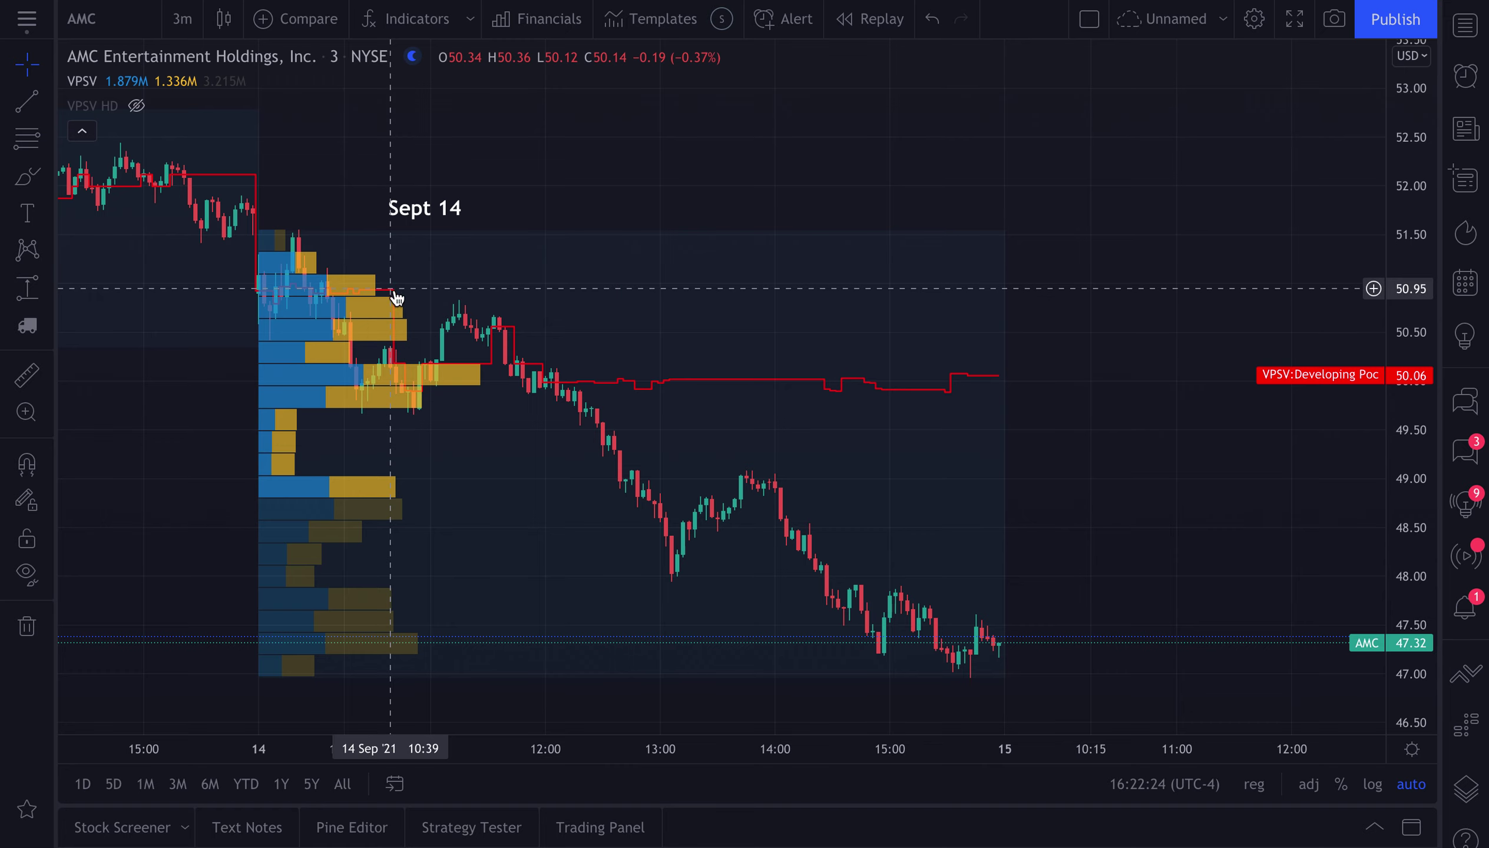
pyautogui.scroll(-5, 708, 435)
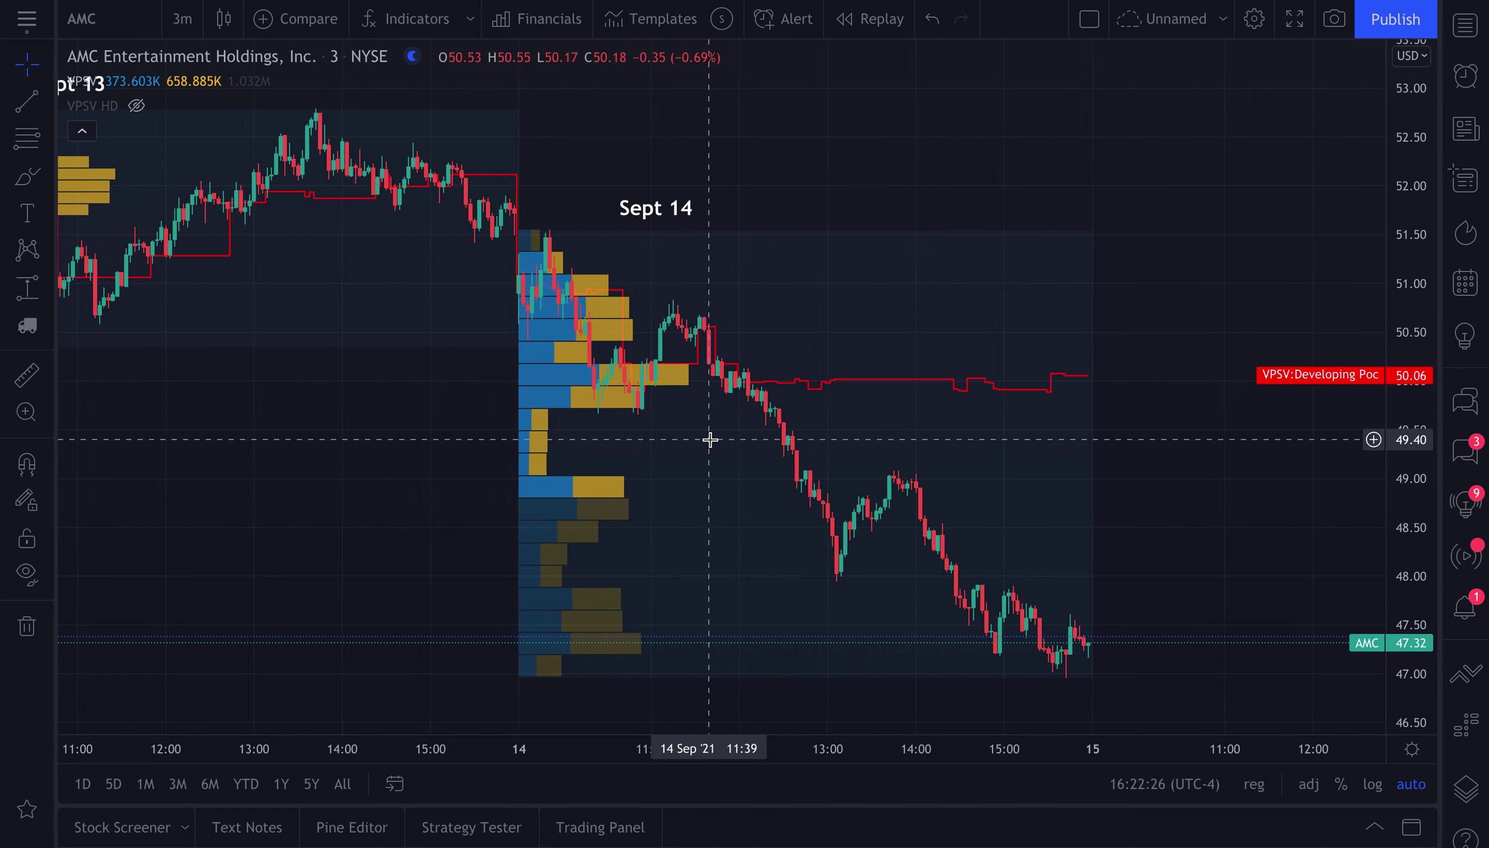
pyautogui.scroll(1, 751, 433)
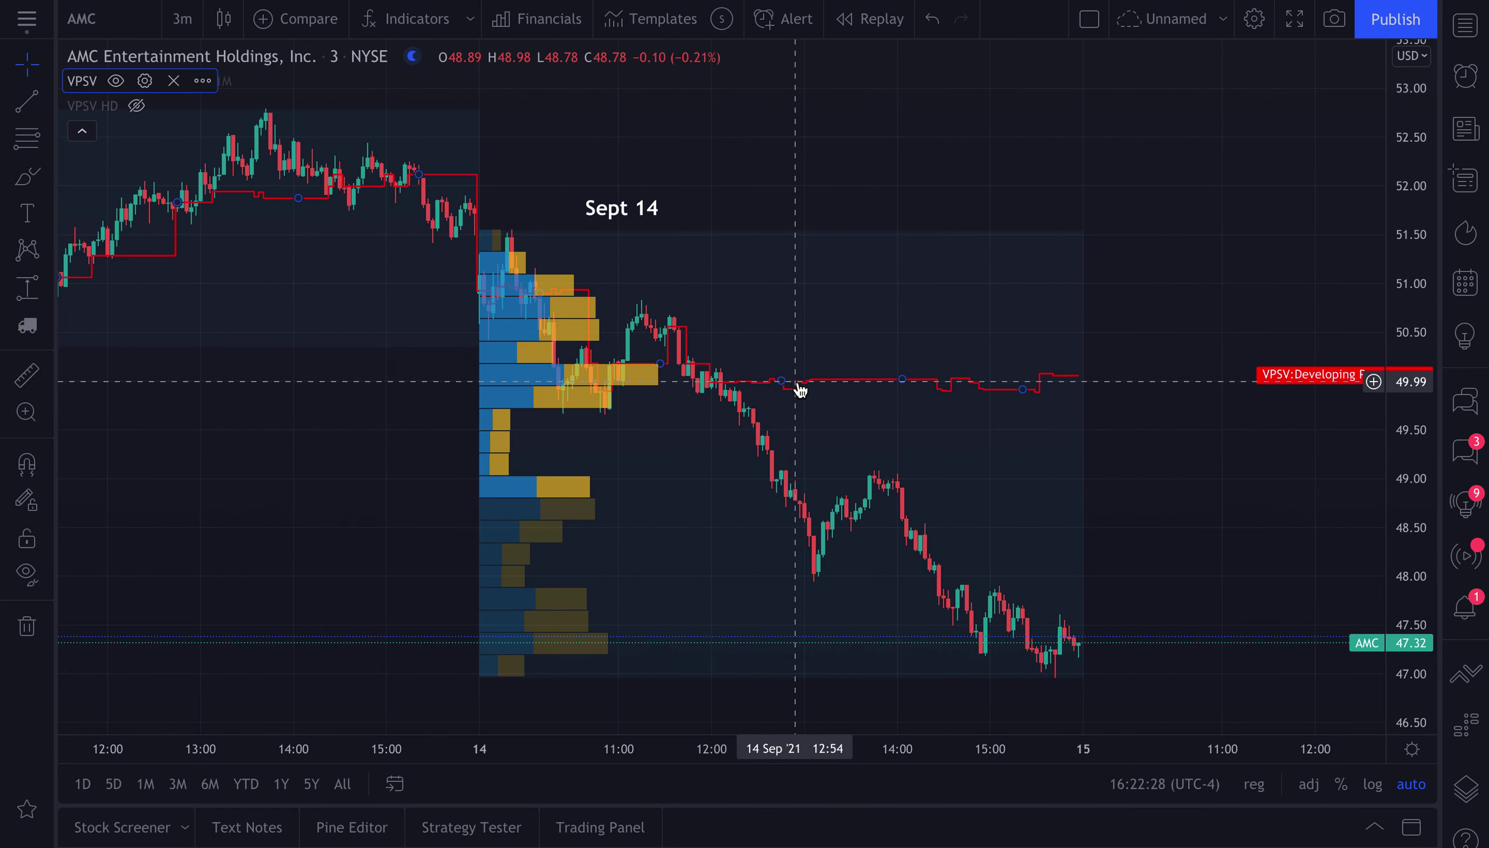
pyautogui.doubleClick(799, 391)
pyautogui.click(608, 564)
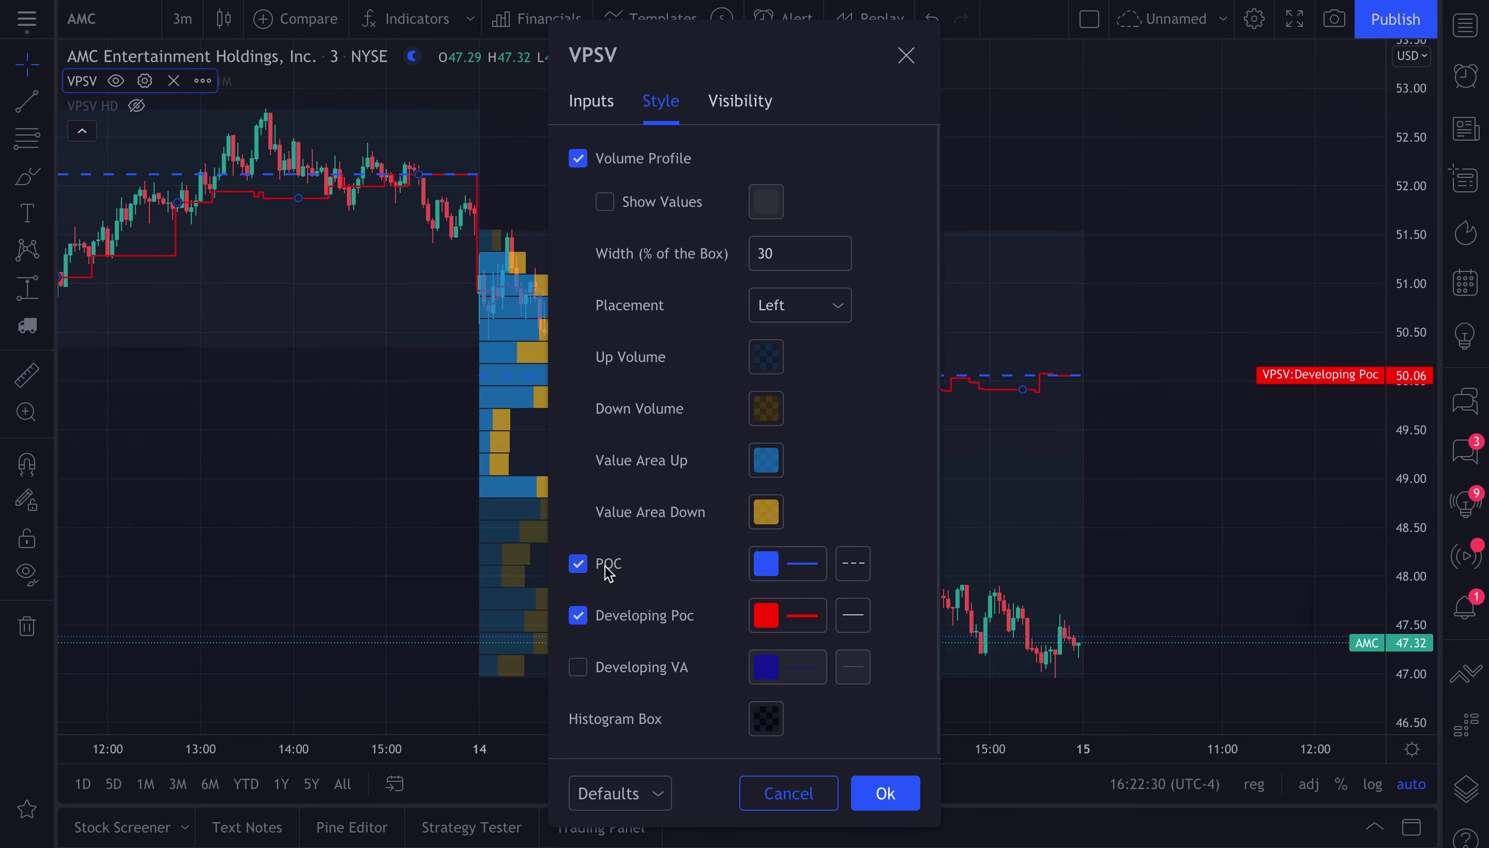
pyautogui.click(874, 795)
pyautogui.scroll(3, 897, 498)
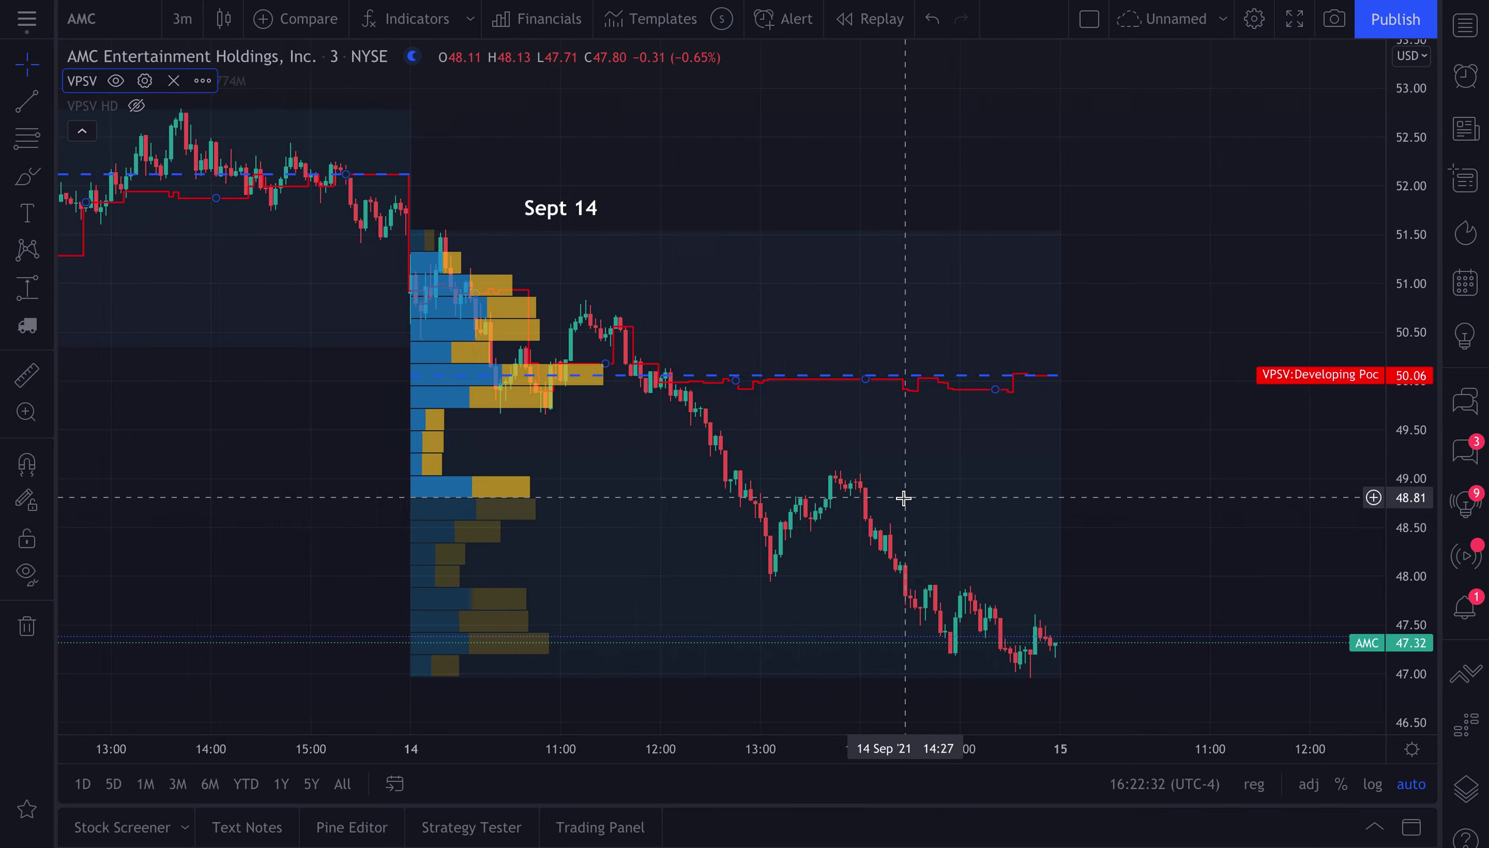
# - Restyle the VPSV indicator's POC line as a solid, thicker white line and close the settings
pyautogui.doubleClick(860, 385)
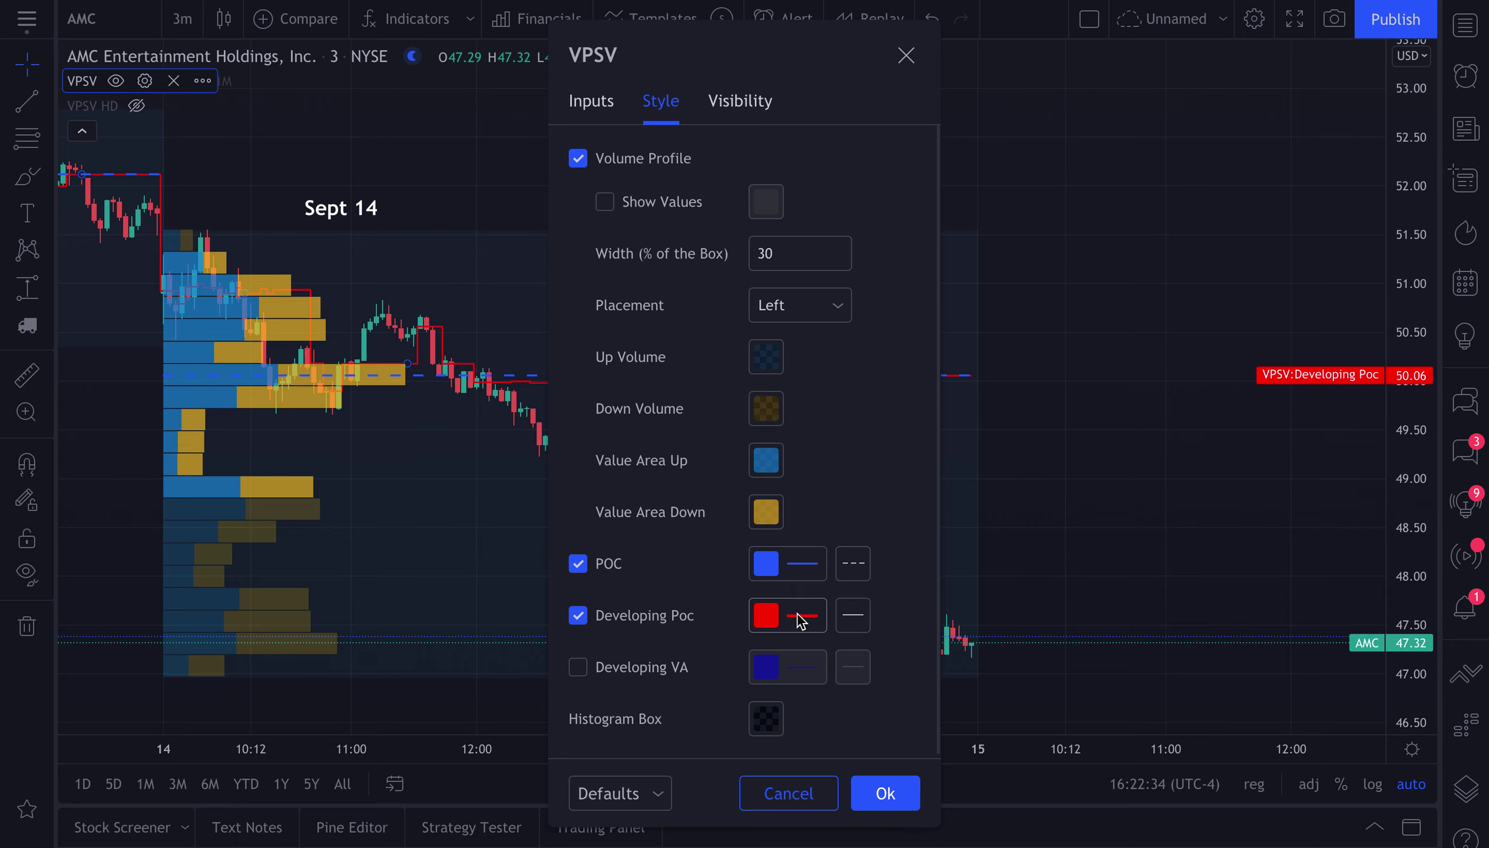
pyautogui.click(849, 567)
pyautogui.click(869, 602)
pyautogui.click(791, 567)
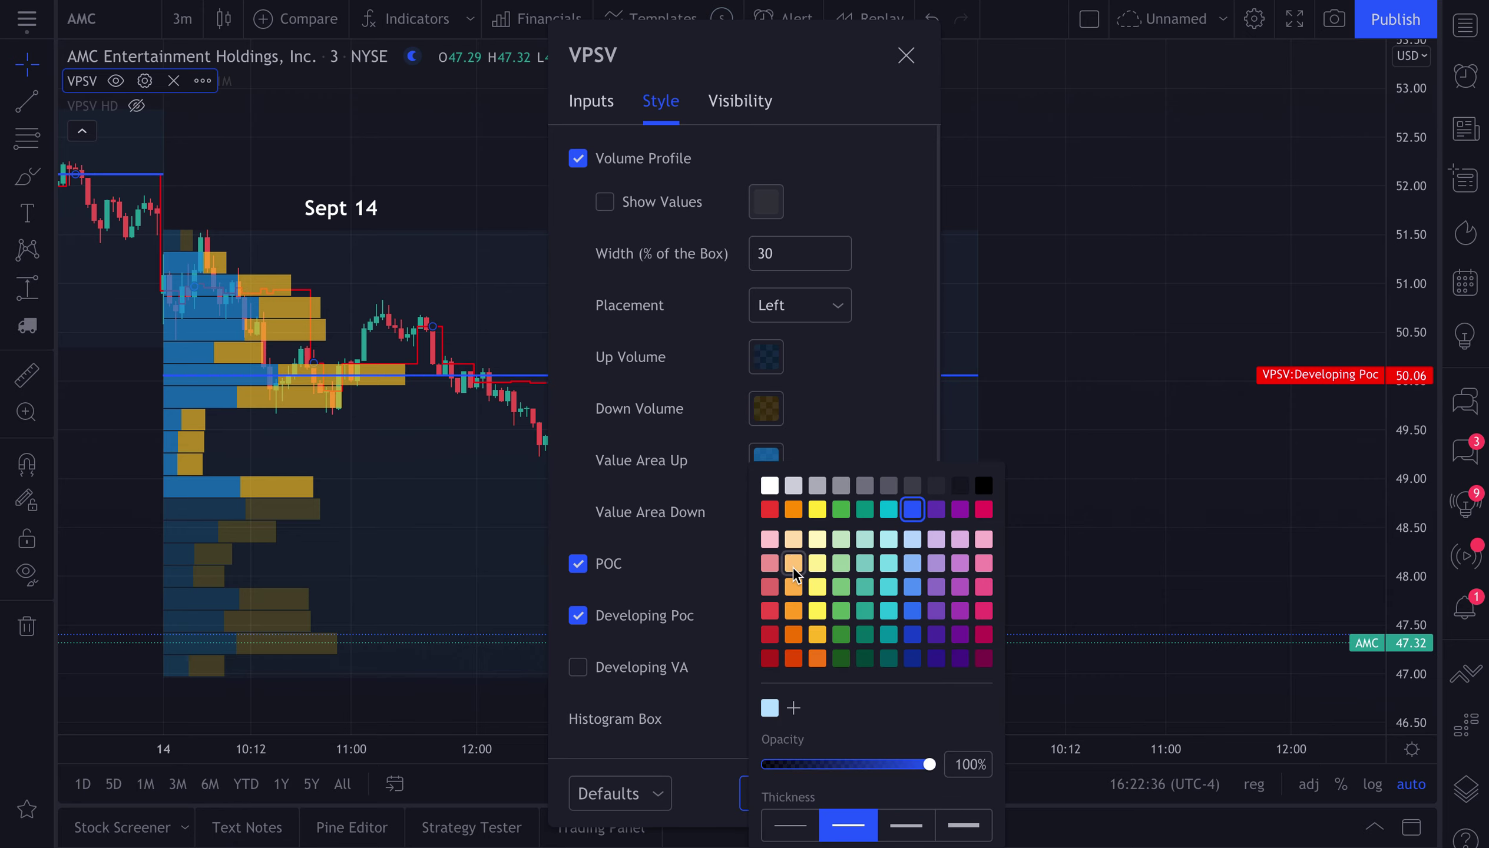
pyautogui.click(769, 487)
pyautogui.click(906, 54)
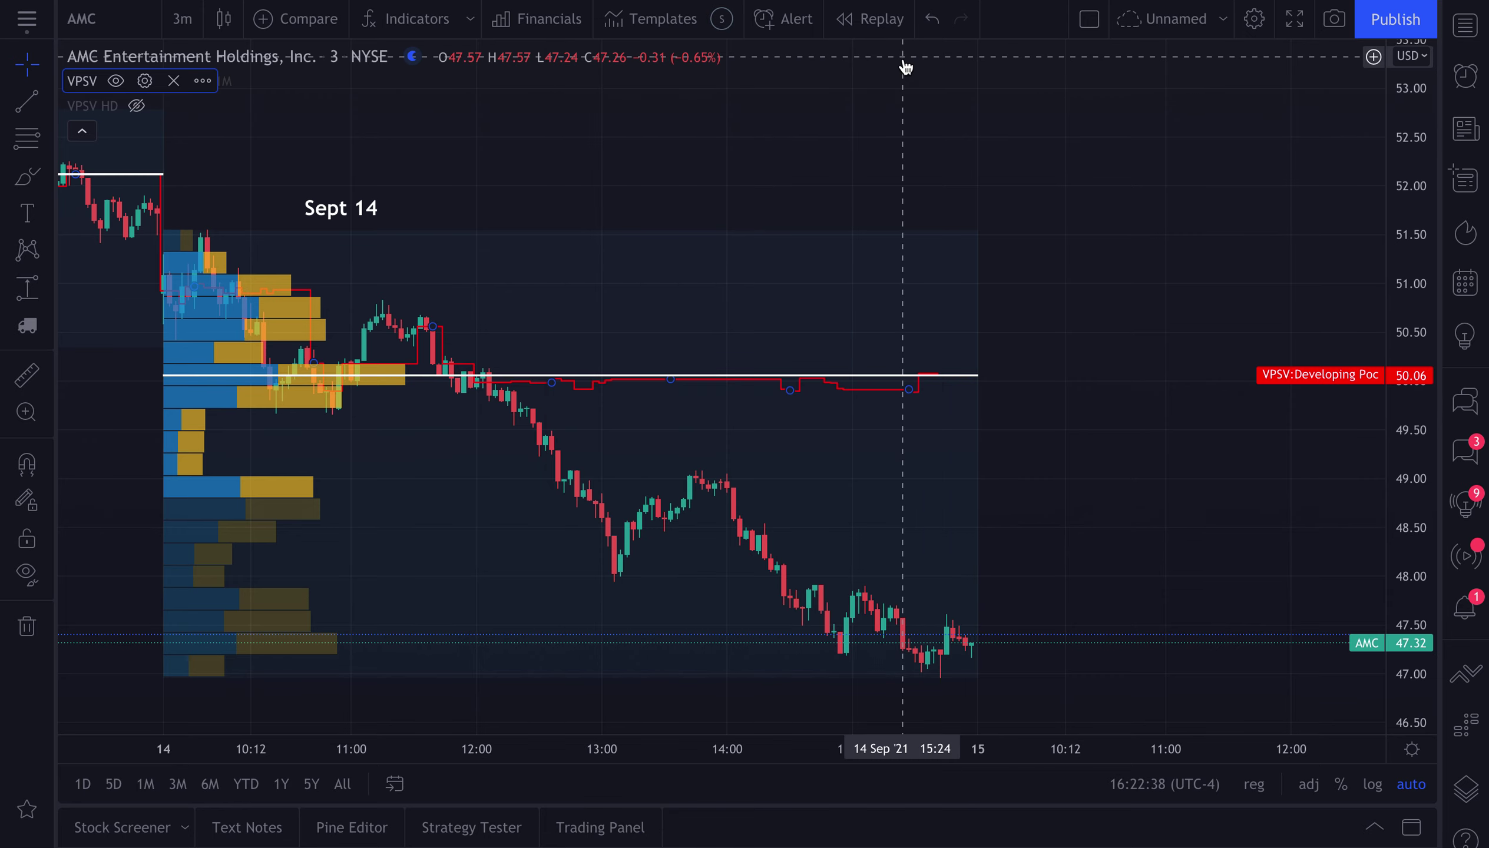
# - Compare the Developing Poc line with the white POC line across the Sept 10, Sept 13 and Sept 14 sessions
pyautogui.scroll(2, 820, 459)
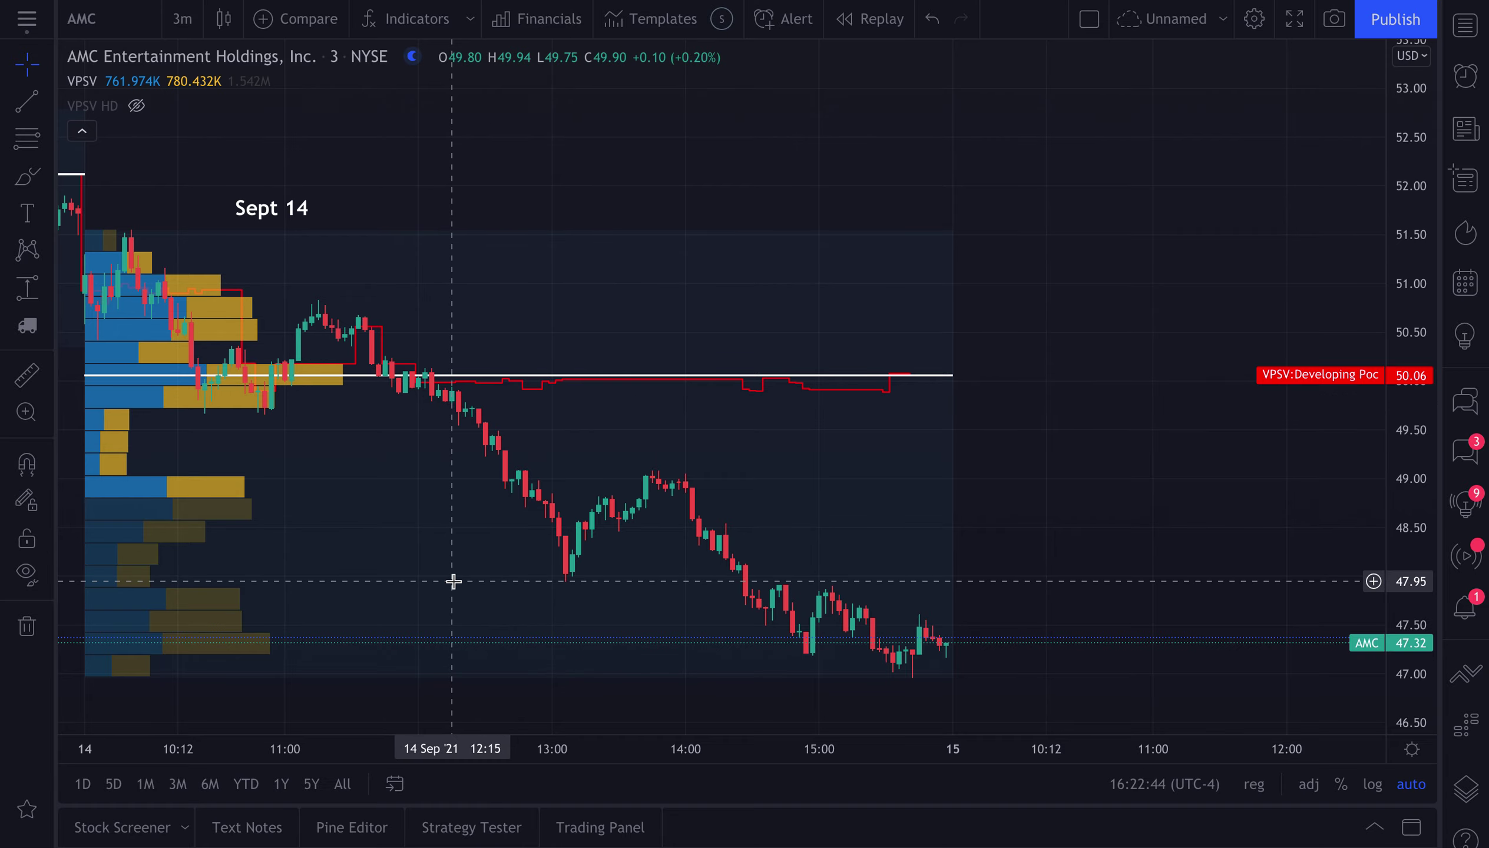
pyautogui.scroll(-5, 473, 573)
pyautogui.moveTo(347, 500); pyautogui.dragTo(990, 498)
pyautogui.scroll(5, 990, 499)
pyautogui.scroll(1, 991, 498)
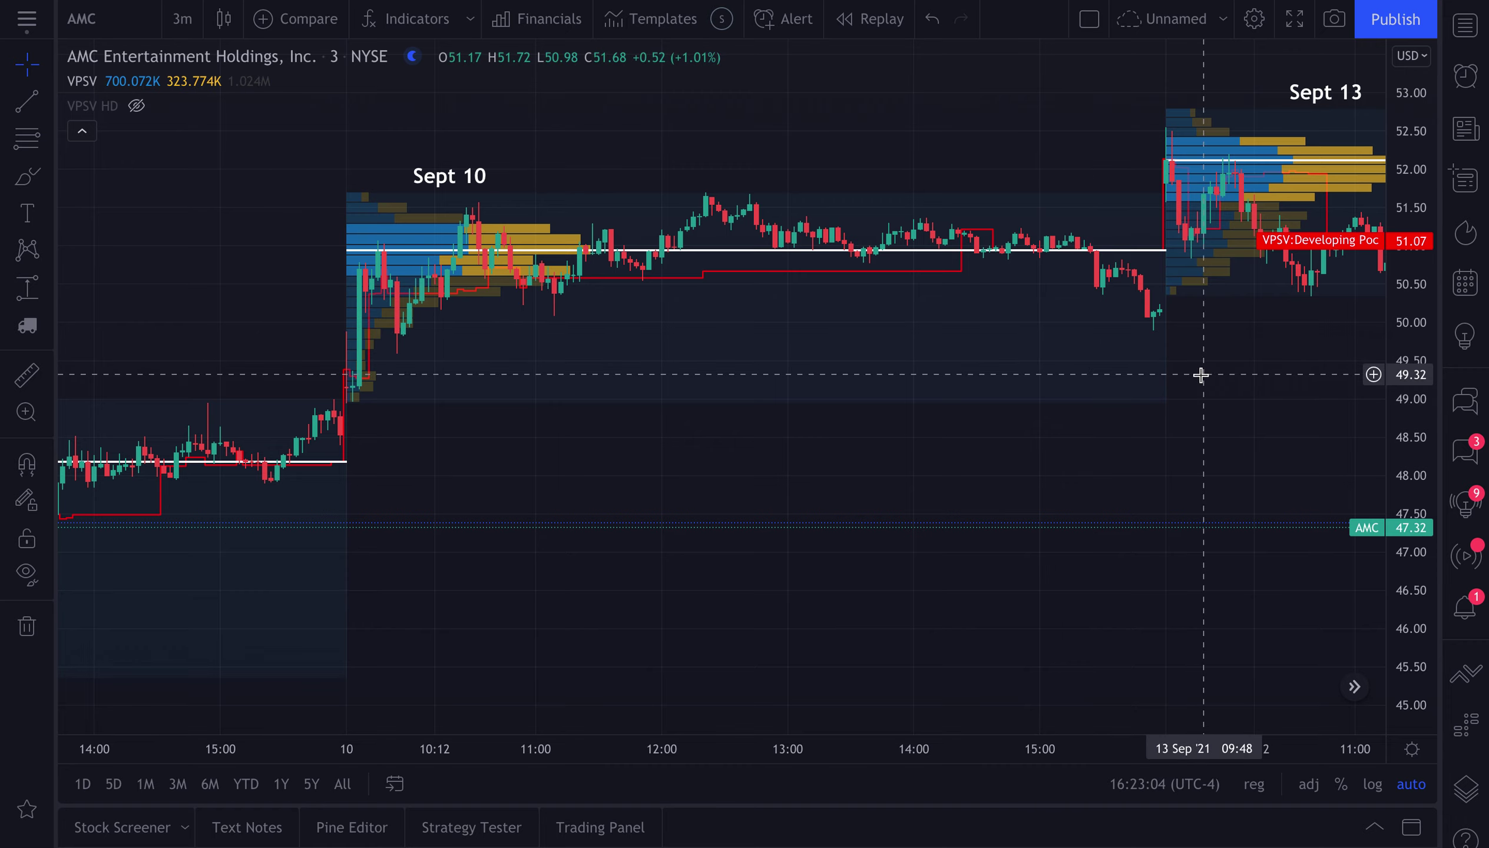
pyautogui.moveTo(1200, 375); pyautogui.dragTo(366, 382)
pyautogui.moveTo(927, 413); pyautogui.dragTo(55, 413)
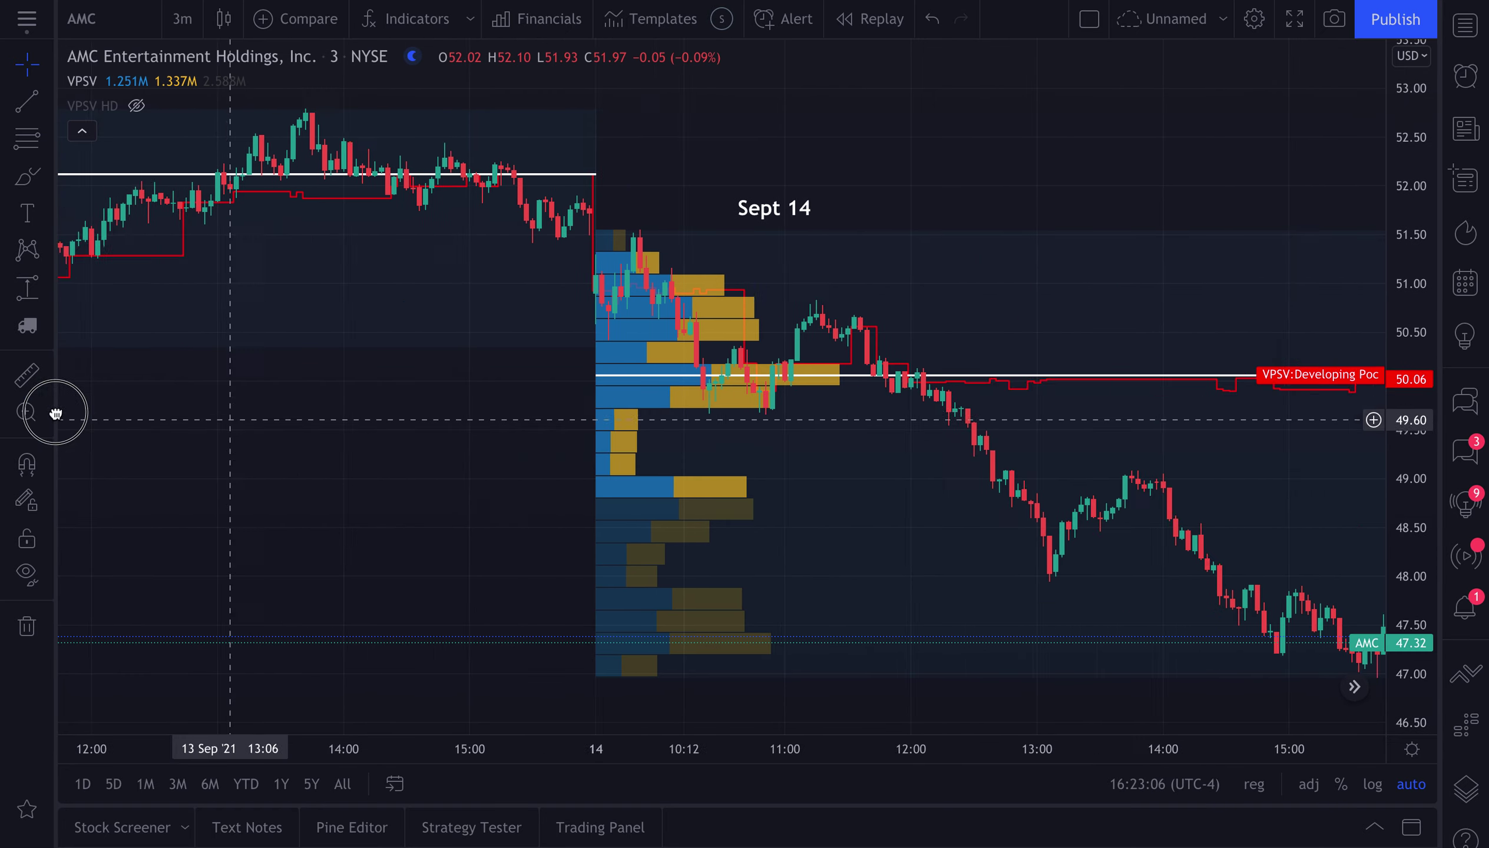
pyautogui.scroll(-2, 673, 520)
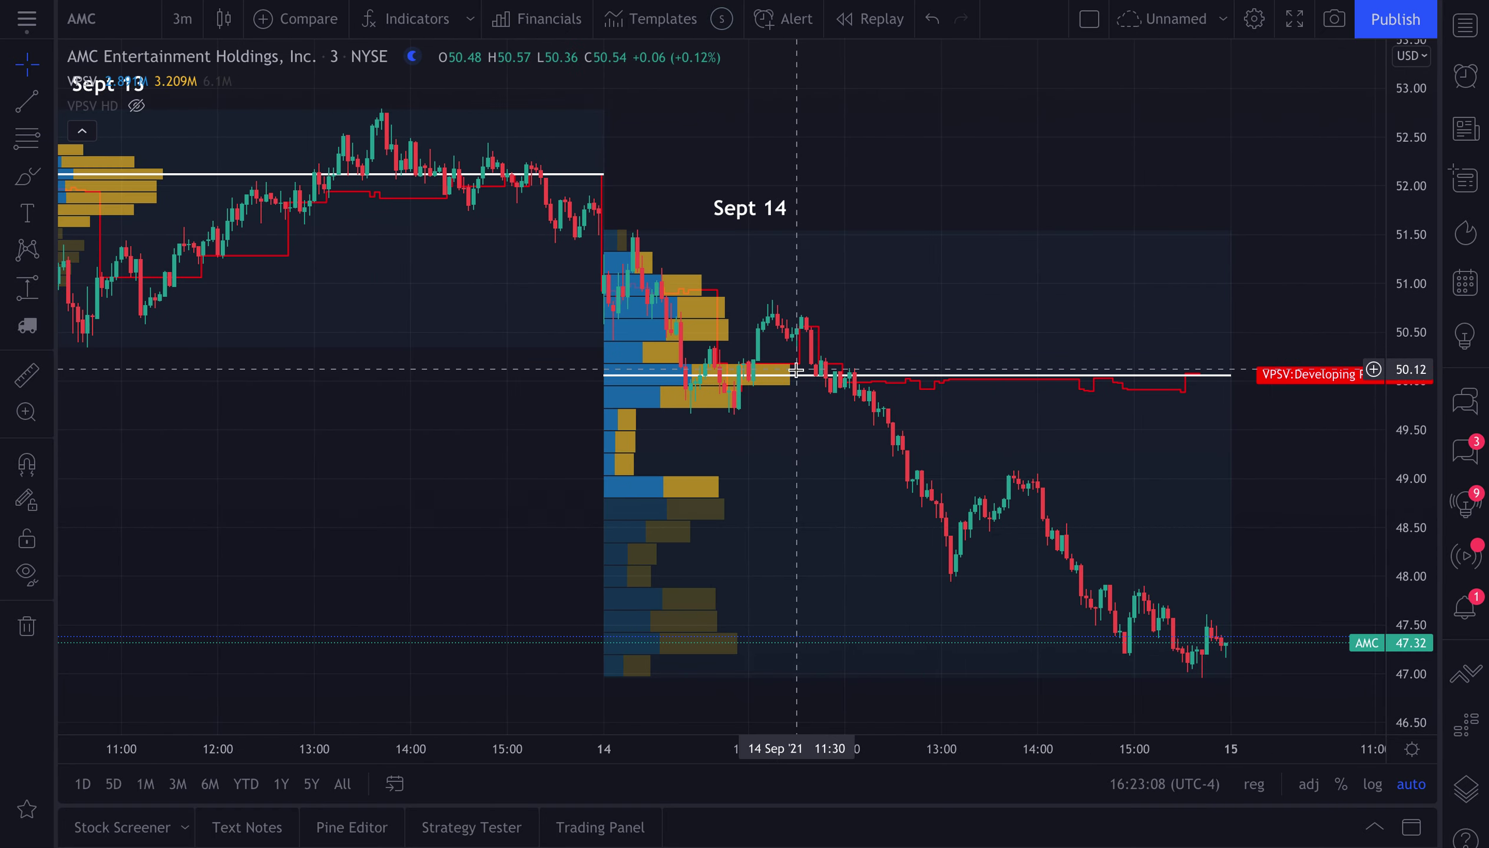
# - Enable the Developing VA lines and hide the Developing Poc line in the VPSV style settings
pyautogui.doubleClick(951, 381)
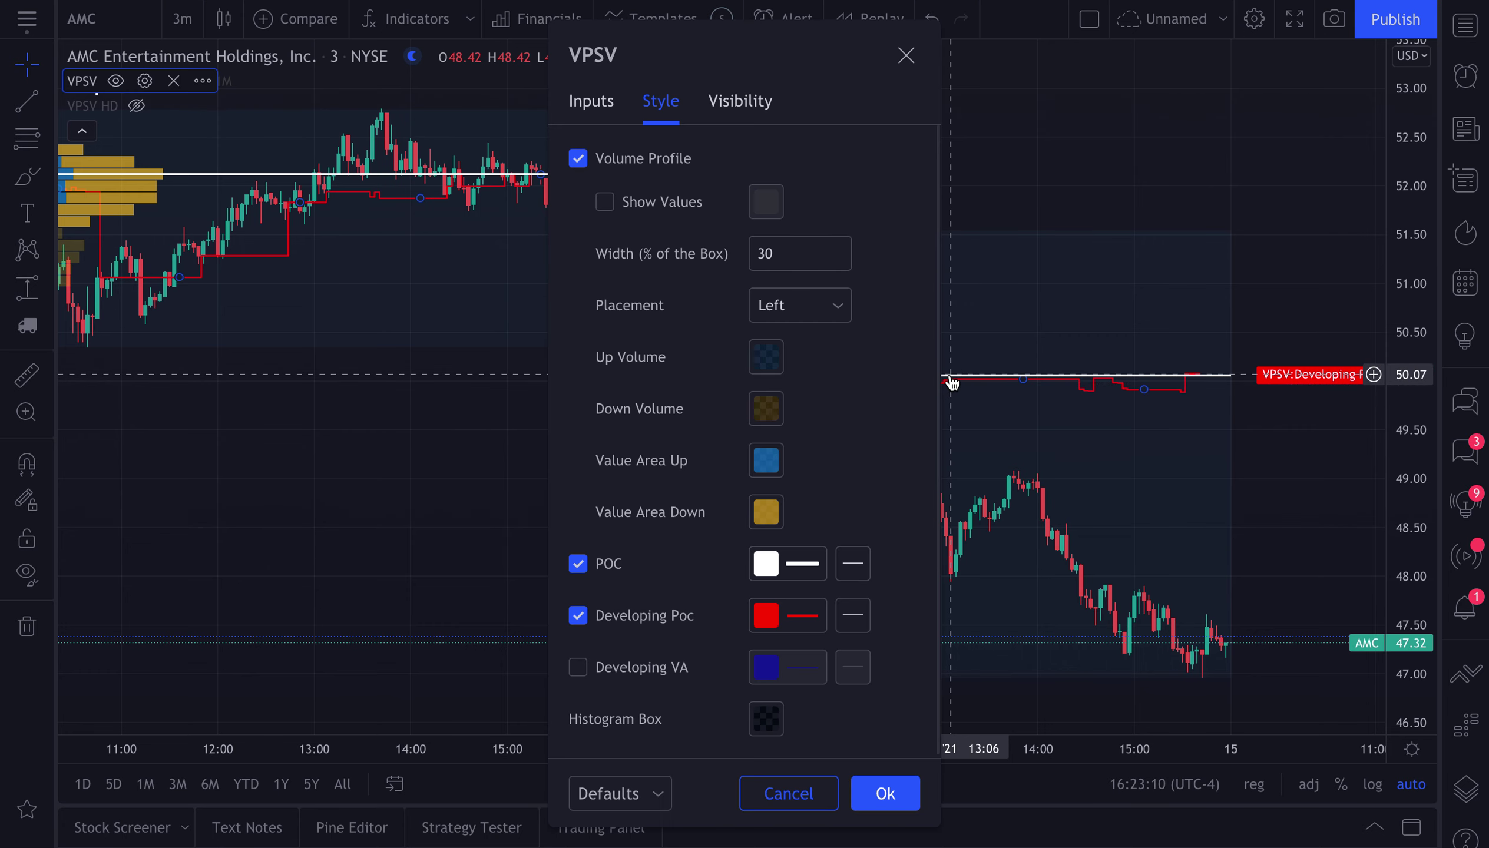
pyautogui.click(648, 666)
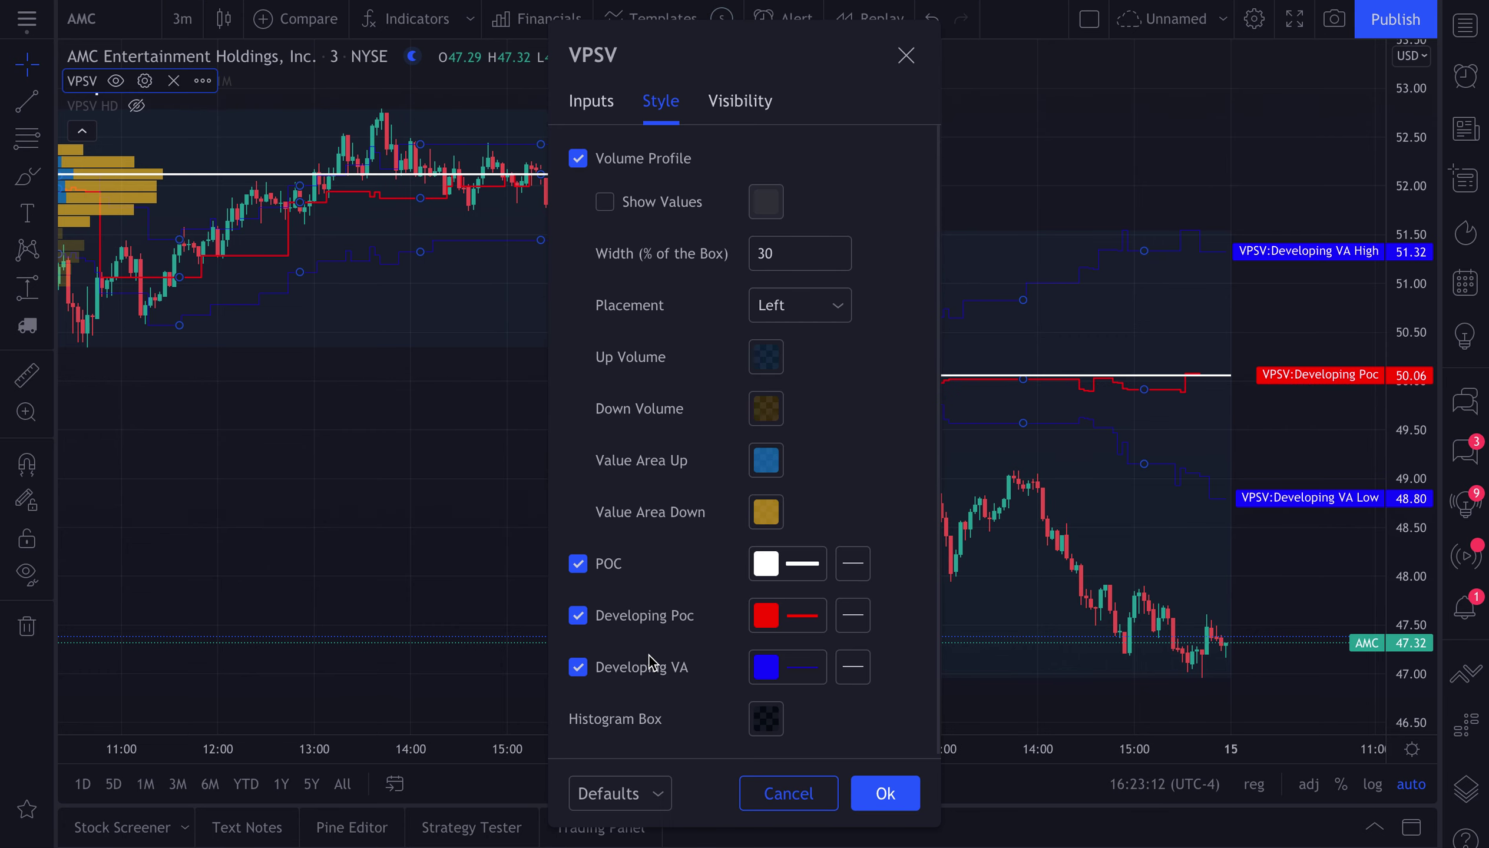
pyautogui.click(648, 617)
# - Try a Value Area volume of 30 in the VPSV inputs, and restore it to 60 while comparing the Sept 14 Developing VA lines
pyautogui.click(594, 103)
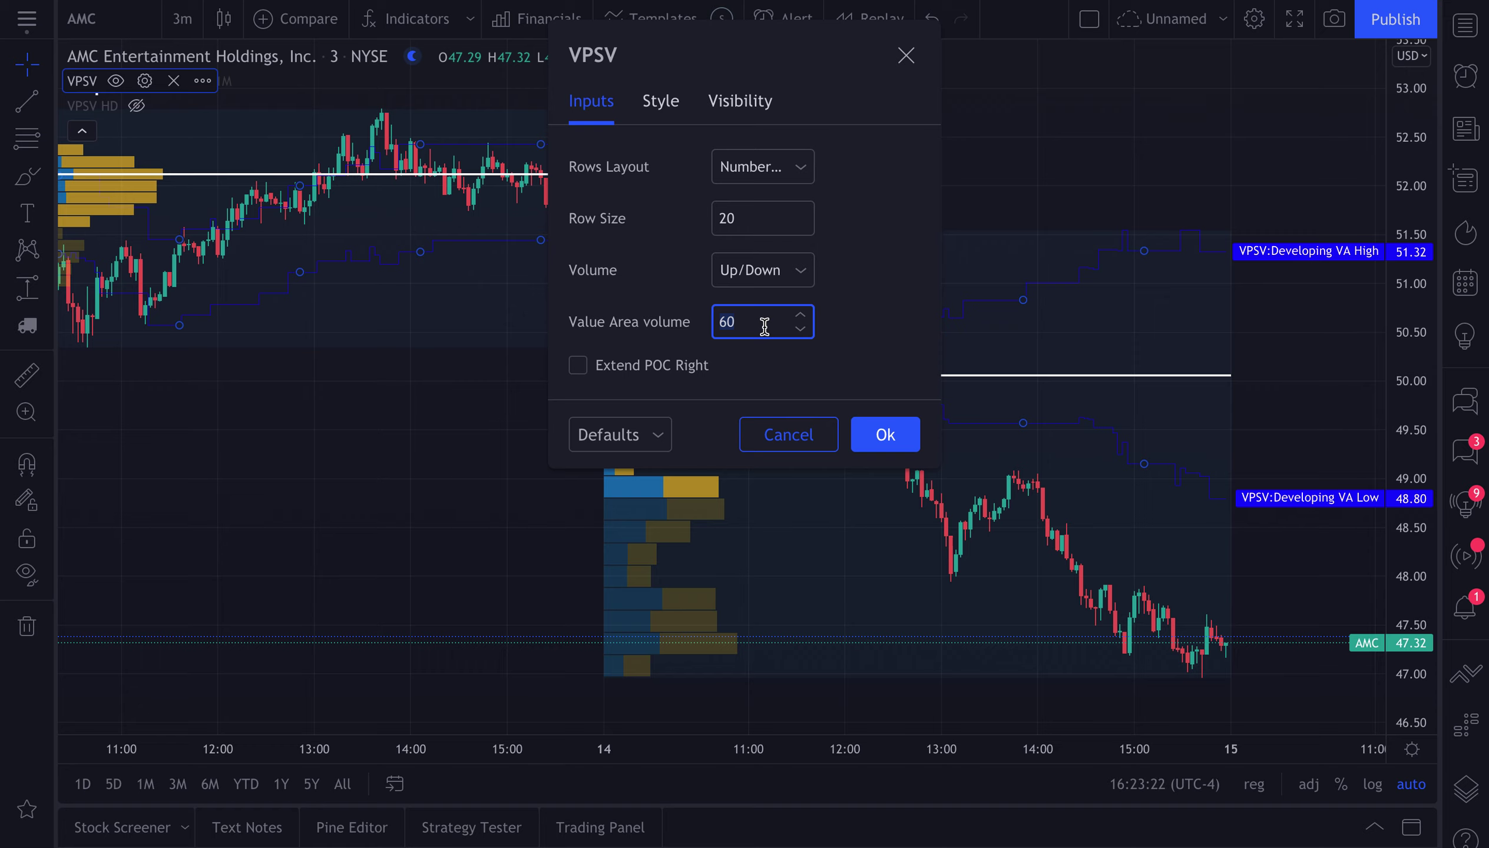
pyautogui.press('Return')
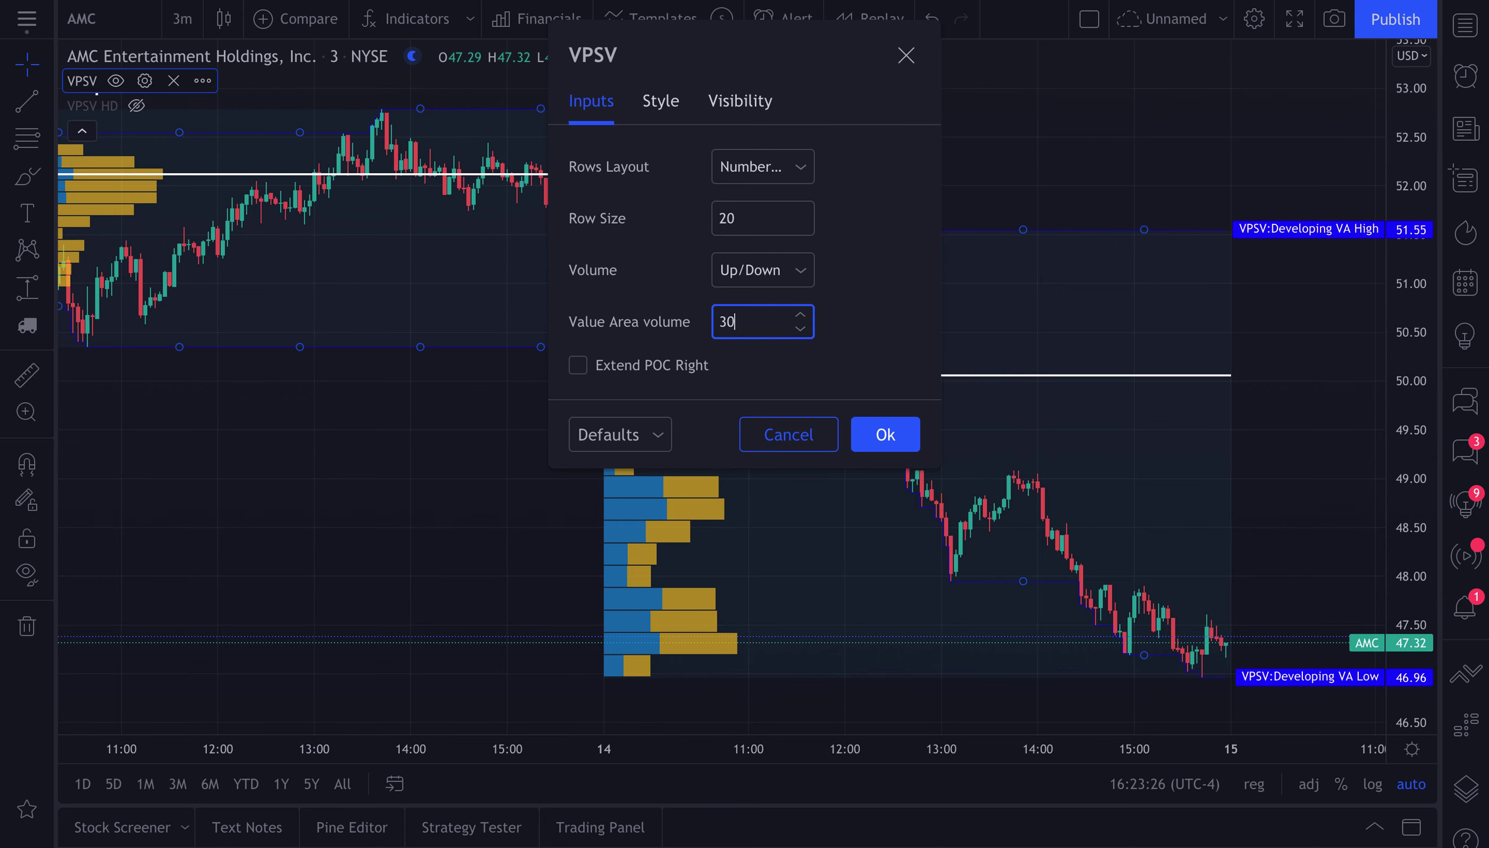
pyautogui.moveTo(798, 53); pyautogui.dragTo(336, 134)
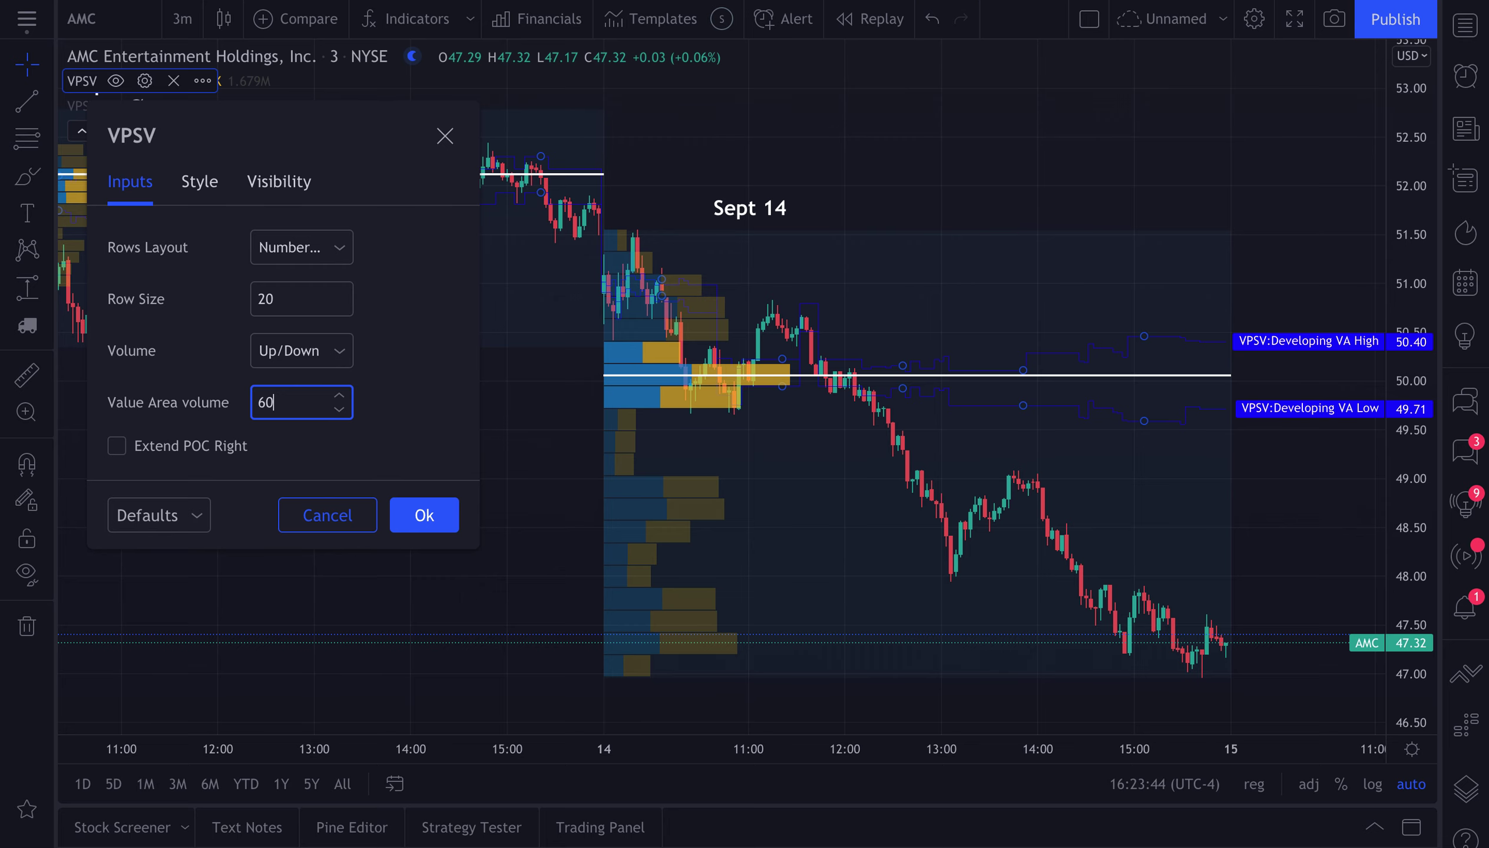
pyautogui.scroll(2, 682, 396)
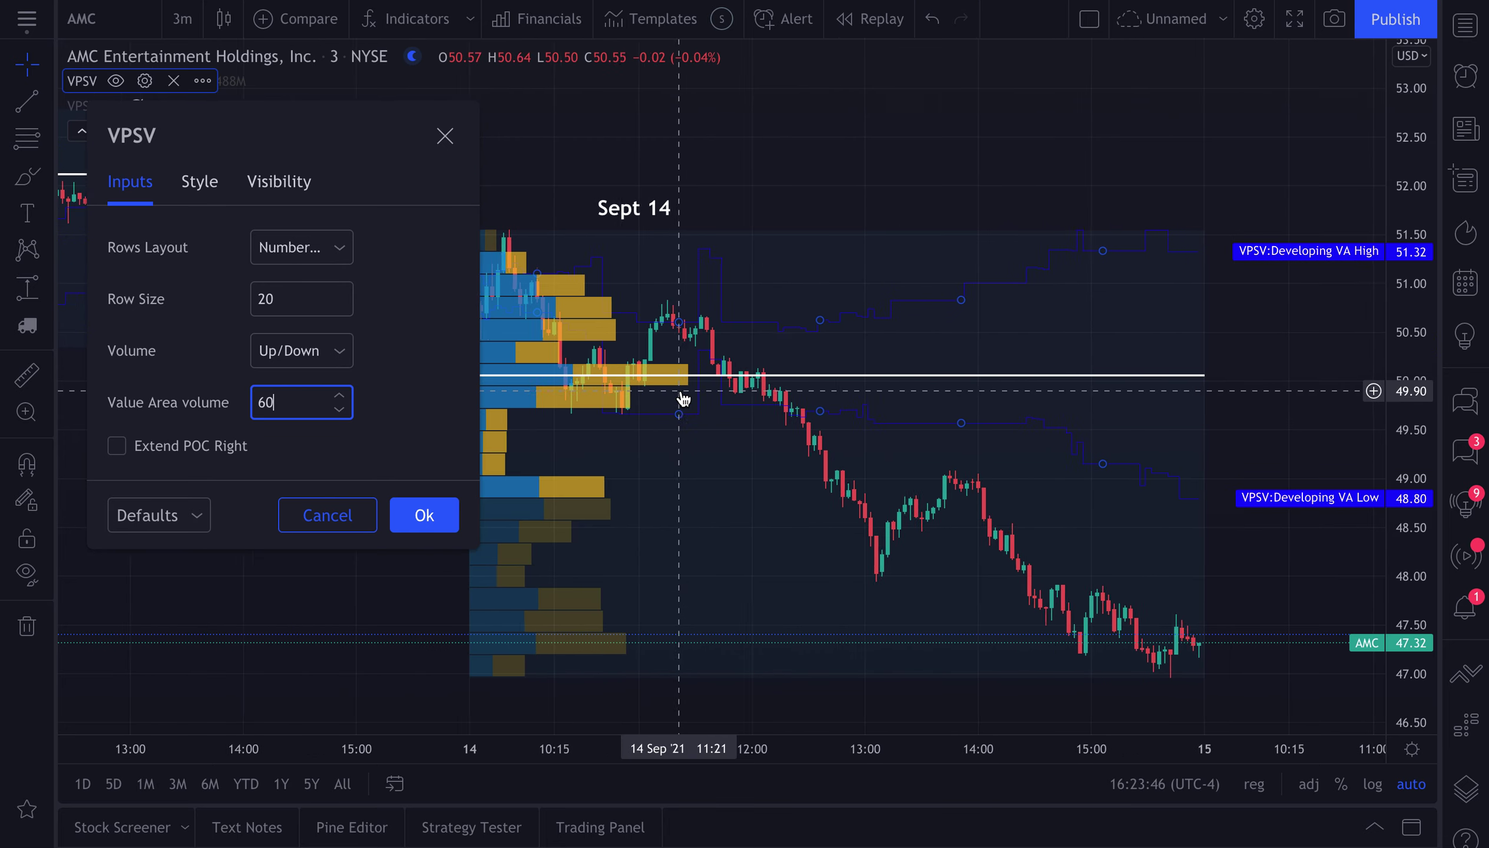
pyautogui.scroll(-1, 703, 307)
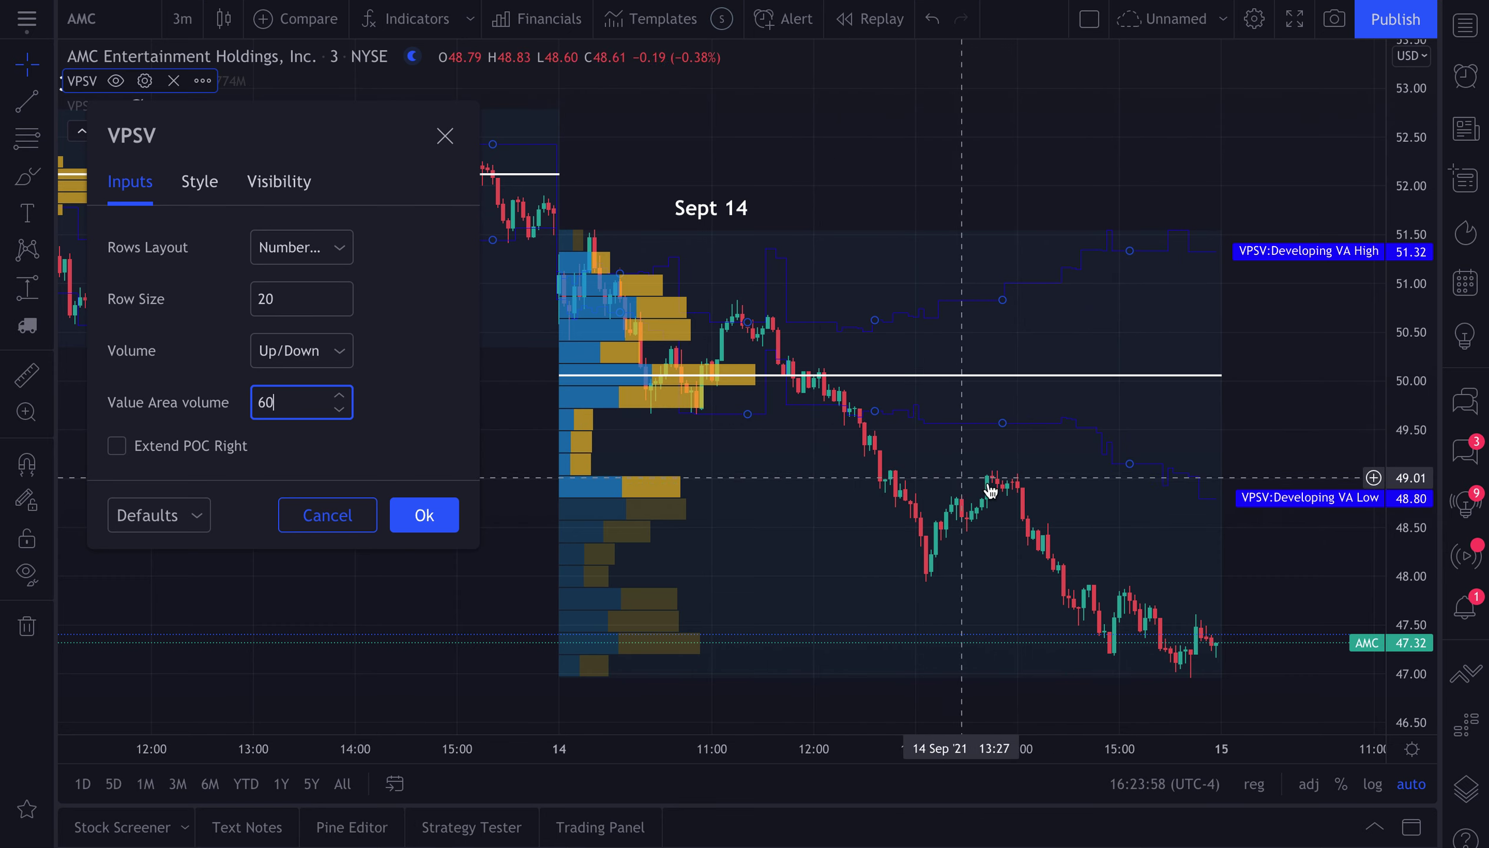
# - Brush a line across Sept 14 at the Developing VA Low level and a short stroke below its POC line, and undo both strokes
pyautogui.click(28, 177)
pyautogui.moveTo(555, 497)
pyautogui.mouseDown()
pyautogui.moveTo(960, 515)
pyautogui.moveTo(1203, 496)
pyautogui.moveTo(1159, 496)
pyautogui.mouseUp()
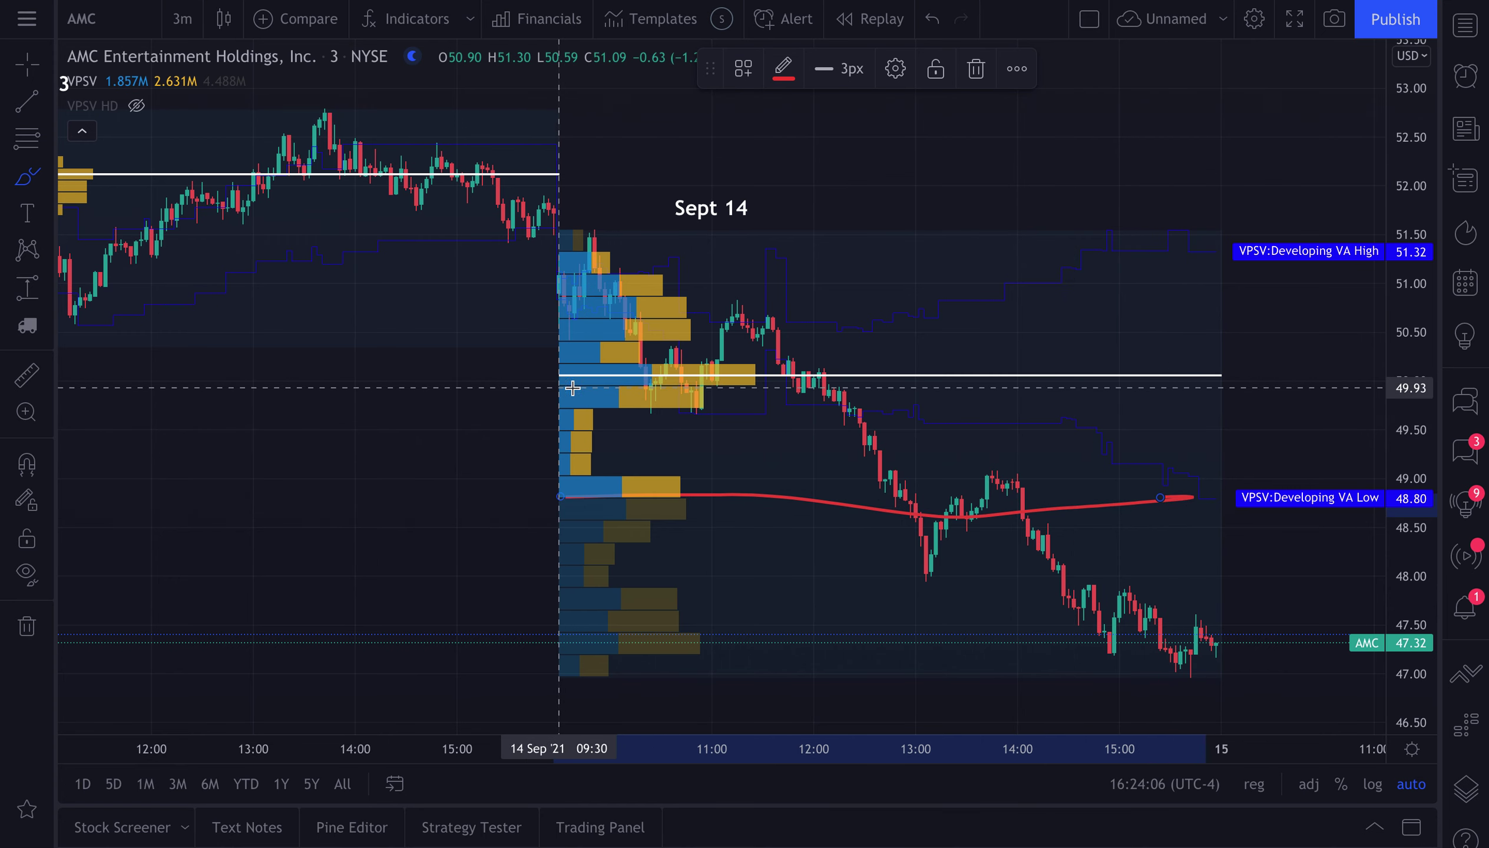
pyautogui.click(542, 367)
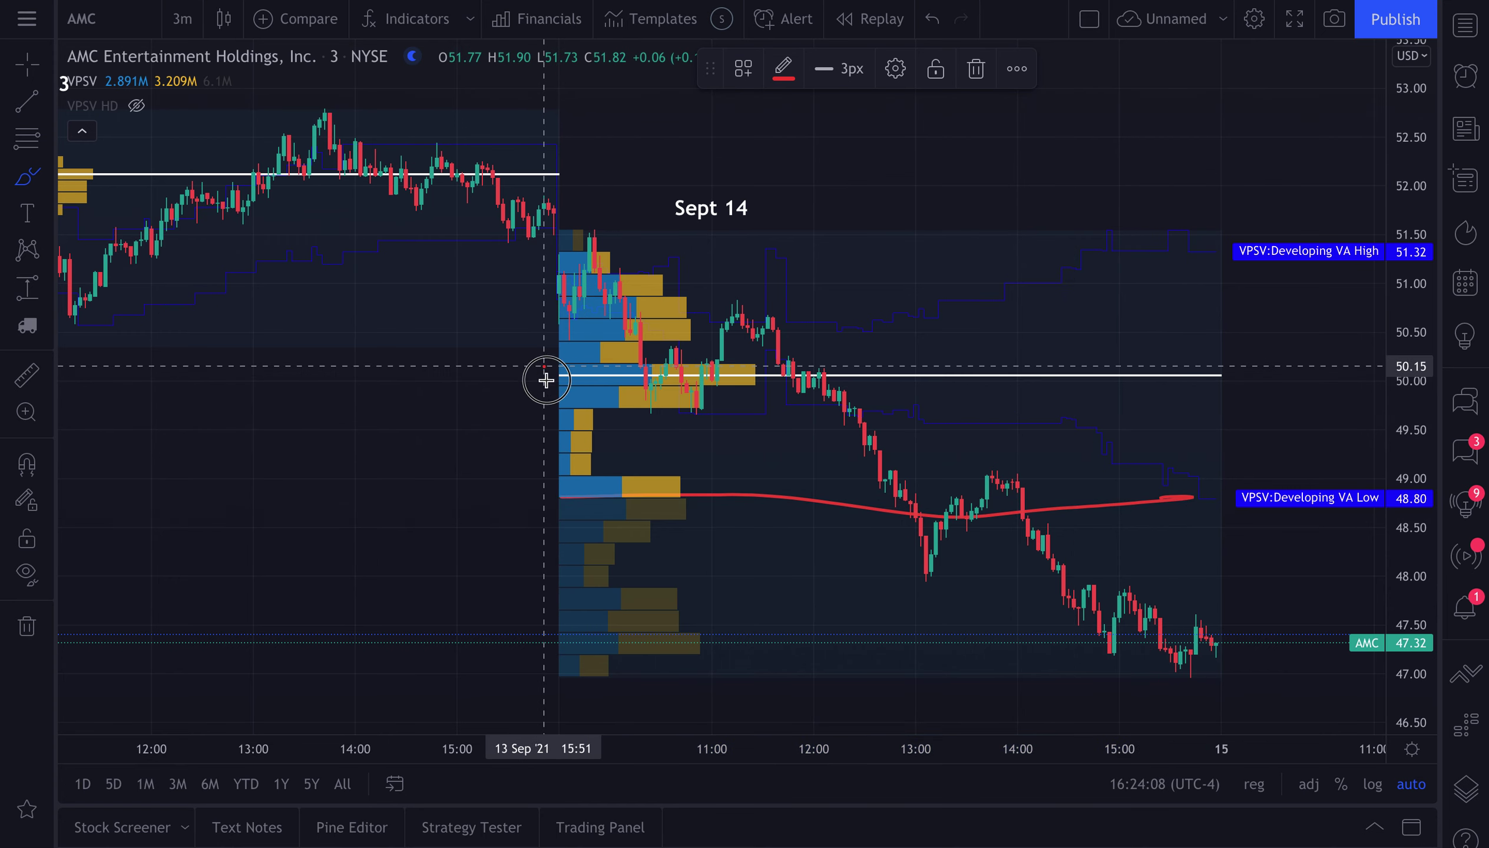
pyautogui.moveTo(545, 372)
pyautogui.mouseDown()
pyautogui.moveTo(701, 379)
pyautogui.moveTo(681, 399)
pyautogui.mouseUp()
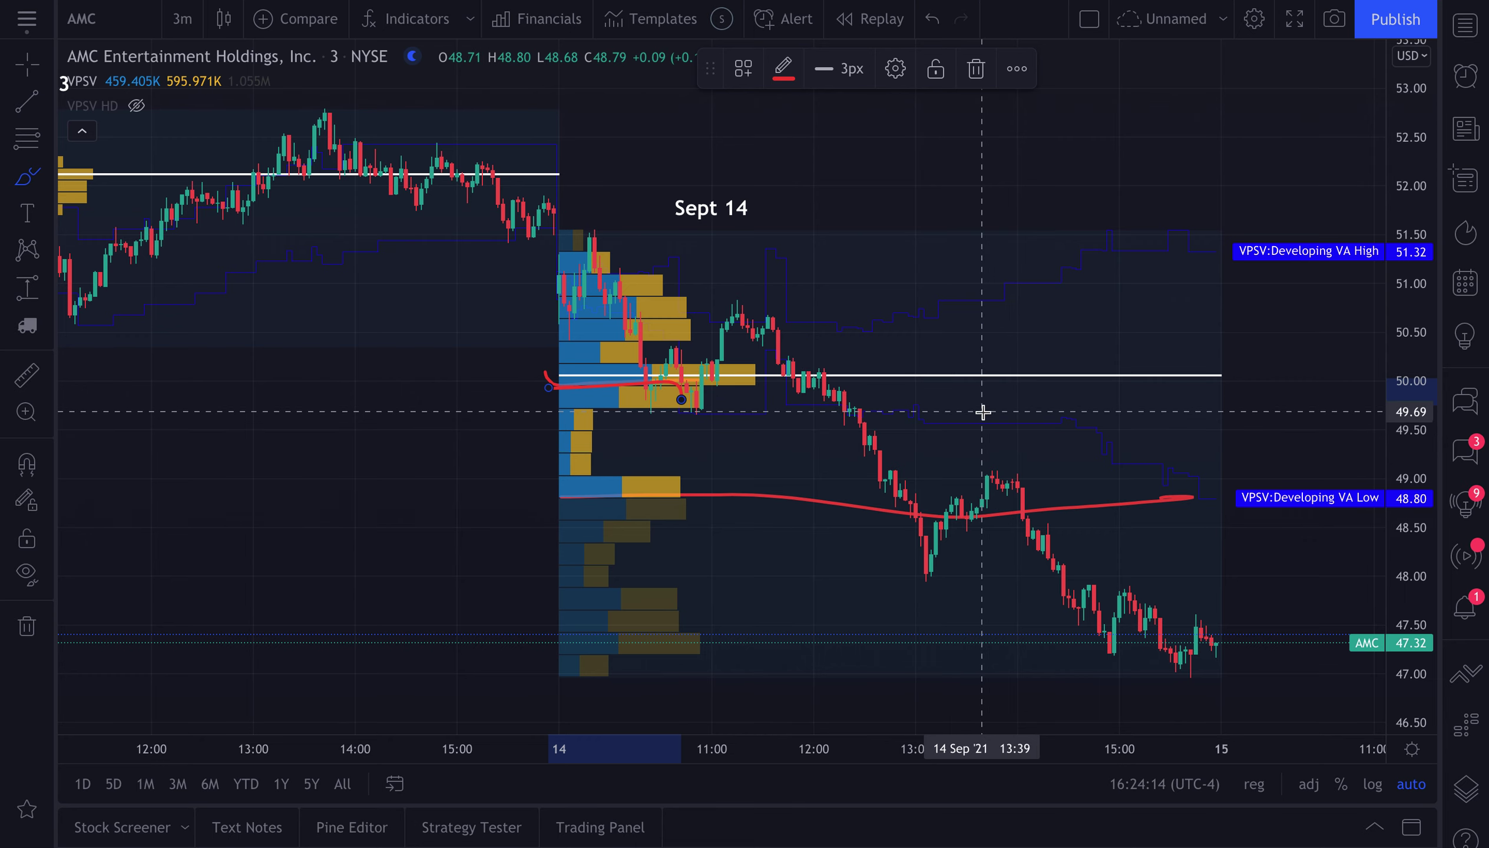
pyautogui.hotkey('ctrl', 'z')
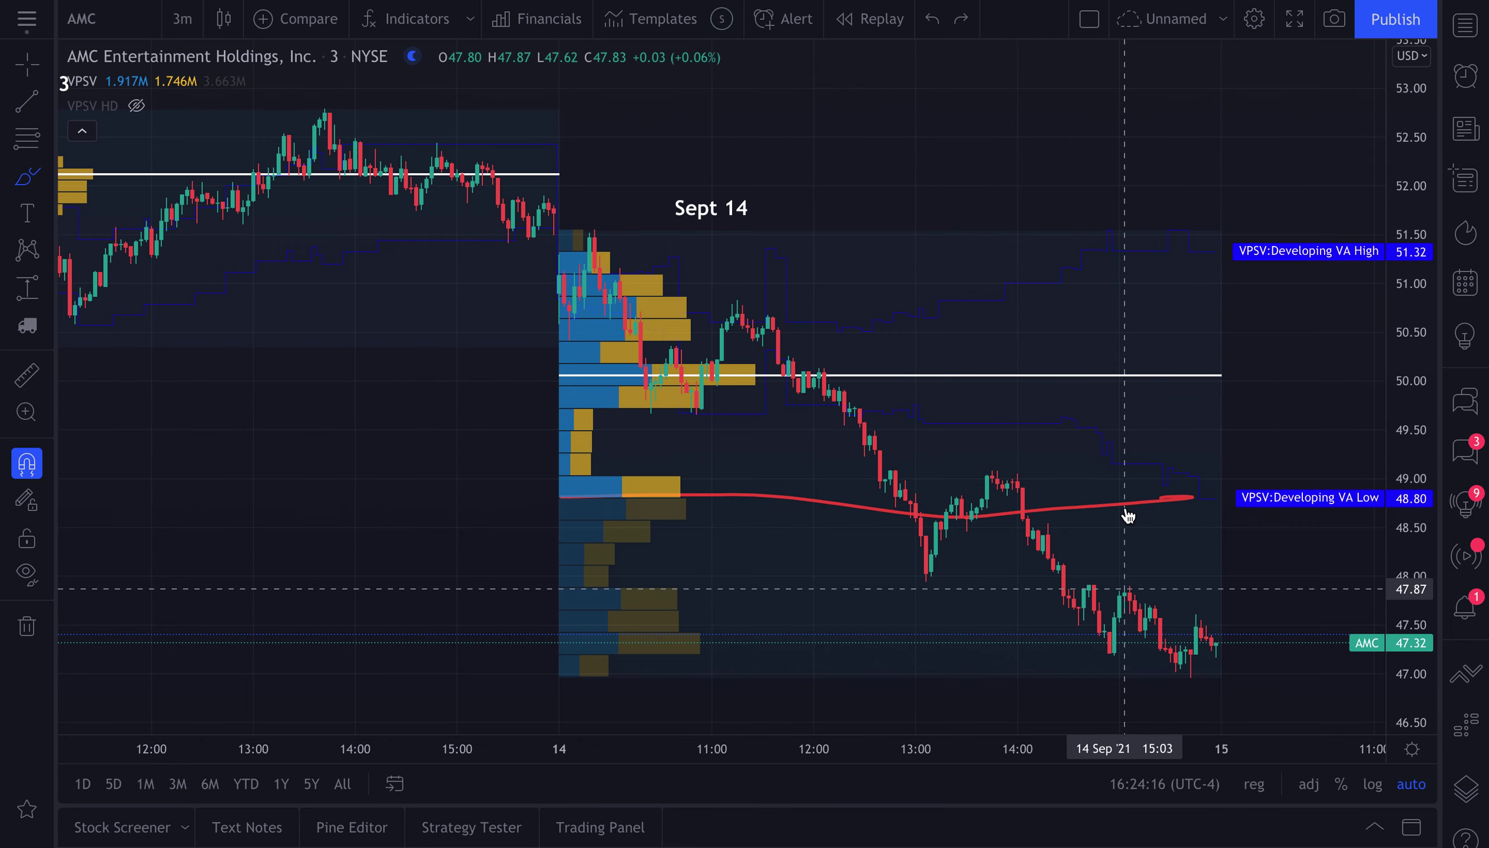
pyautogui.hotkey('ctrl', 'z')
pyautogui.scroll(2, 925, 404)
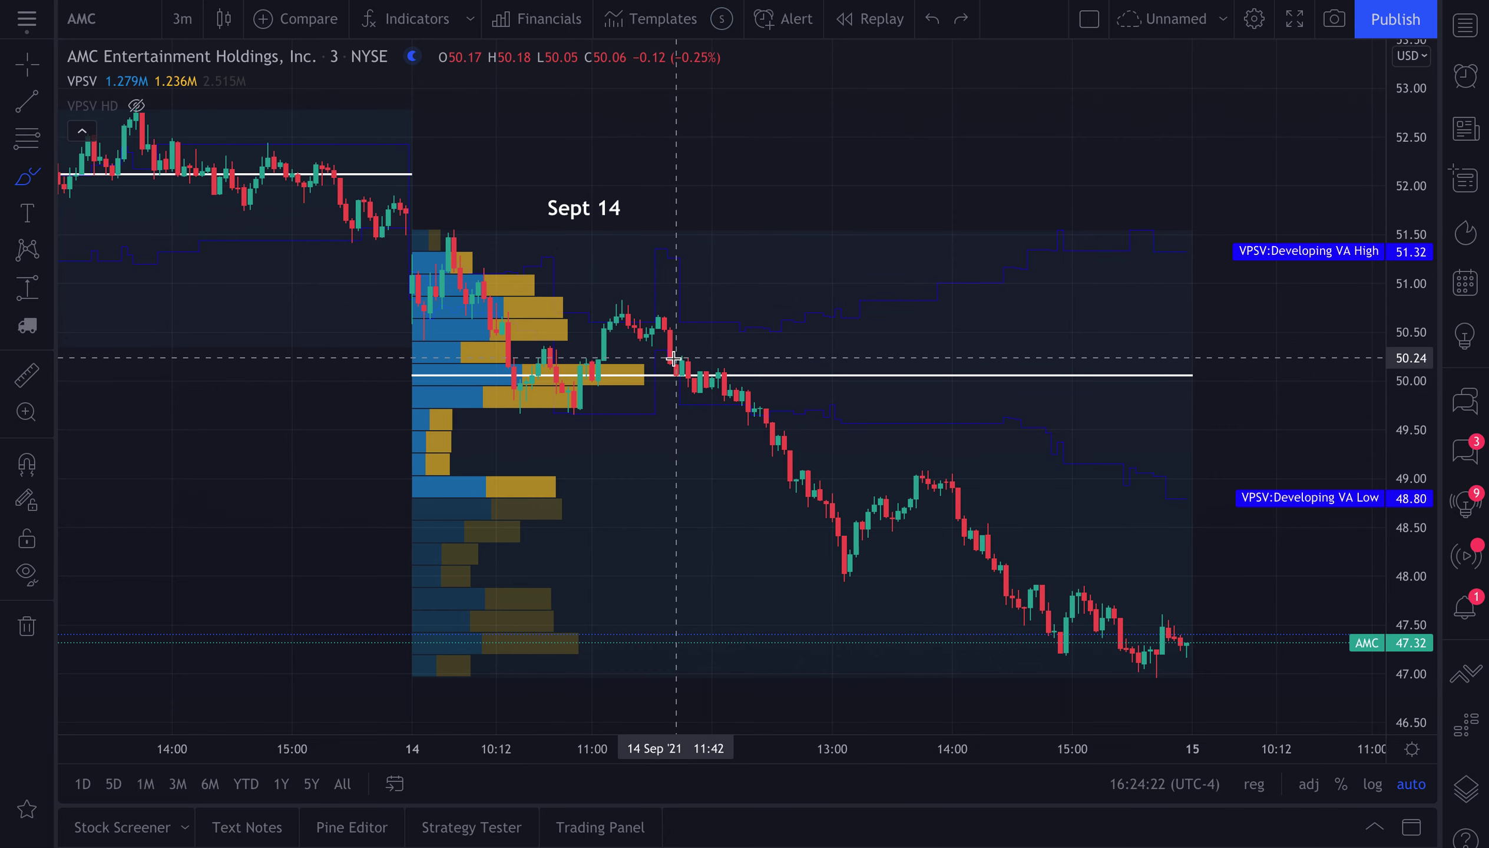
# - Review the VPSV indicator's style settings and close the dialog
pyautogui.scroll(1, 674, 358)
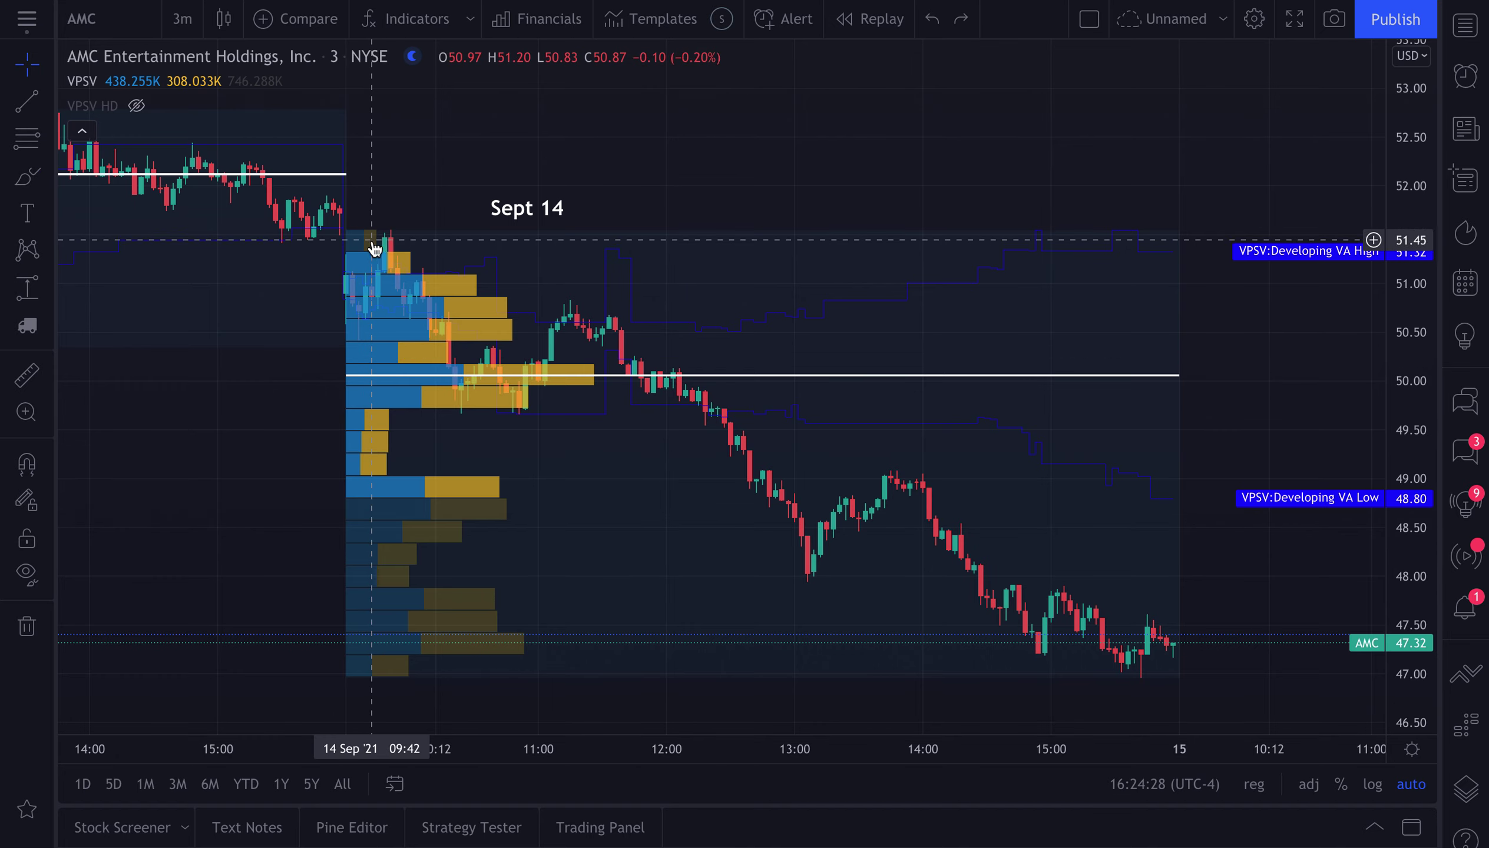
pyautogui.doubleClick(791, 385)
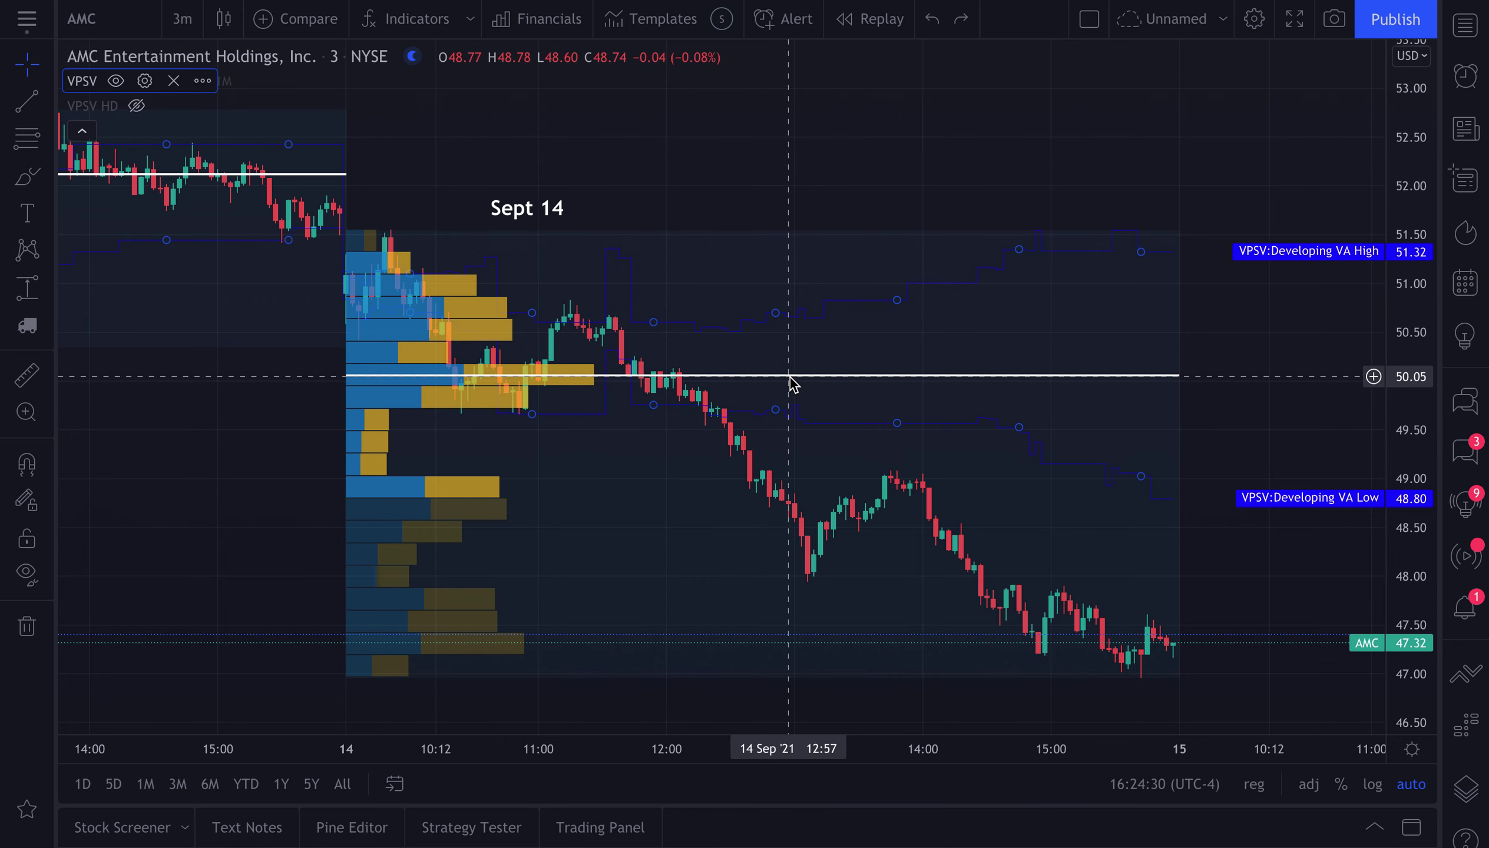
pyautogui.click(661, 298)
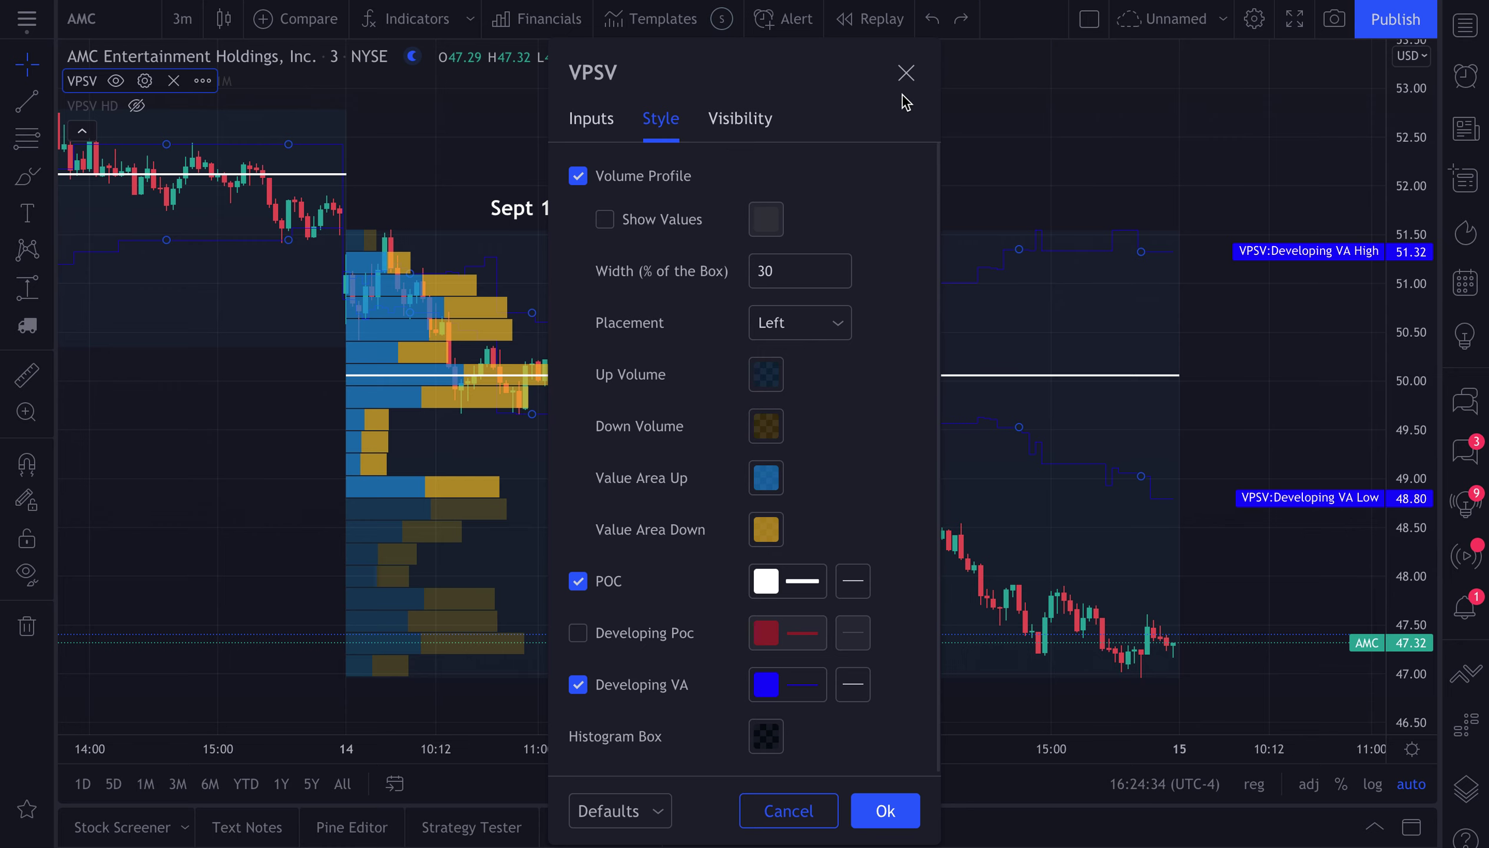
pyautogui.click(906, 73)
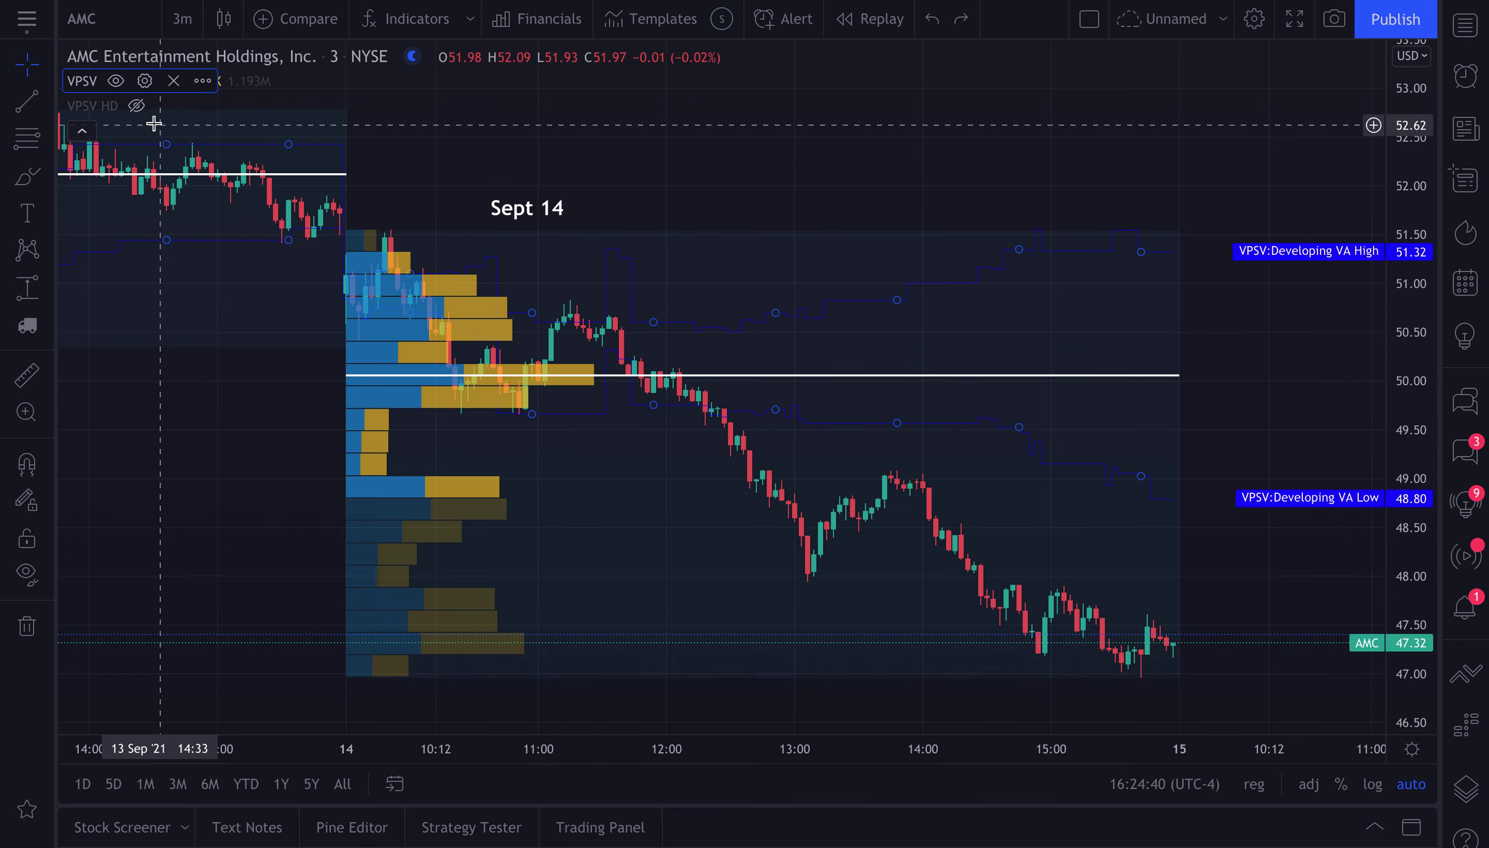
# - Show the hidden VPSV HD volume profile on the AMC chart alongside VPSV
pyautogui.click(141, 110)
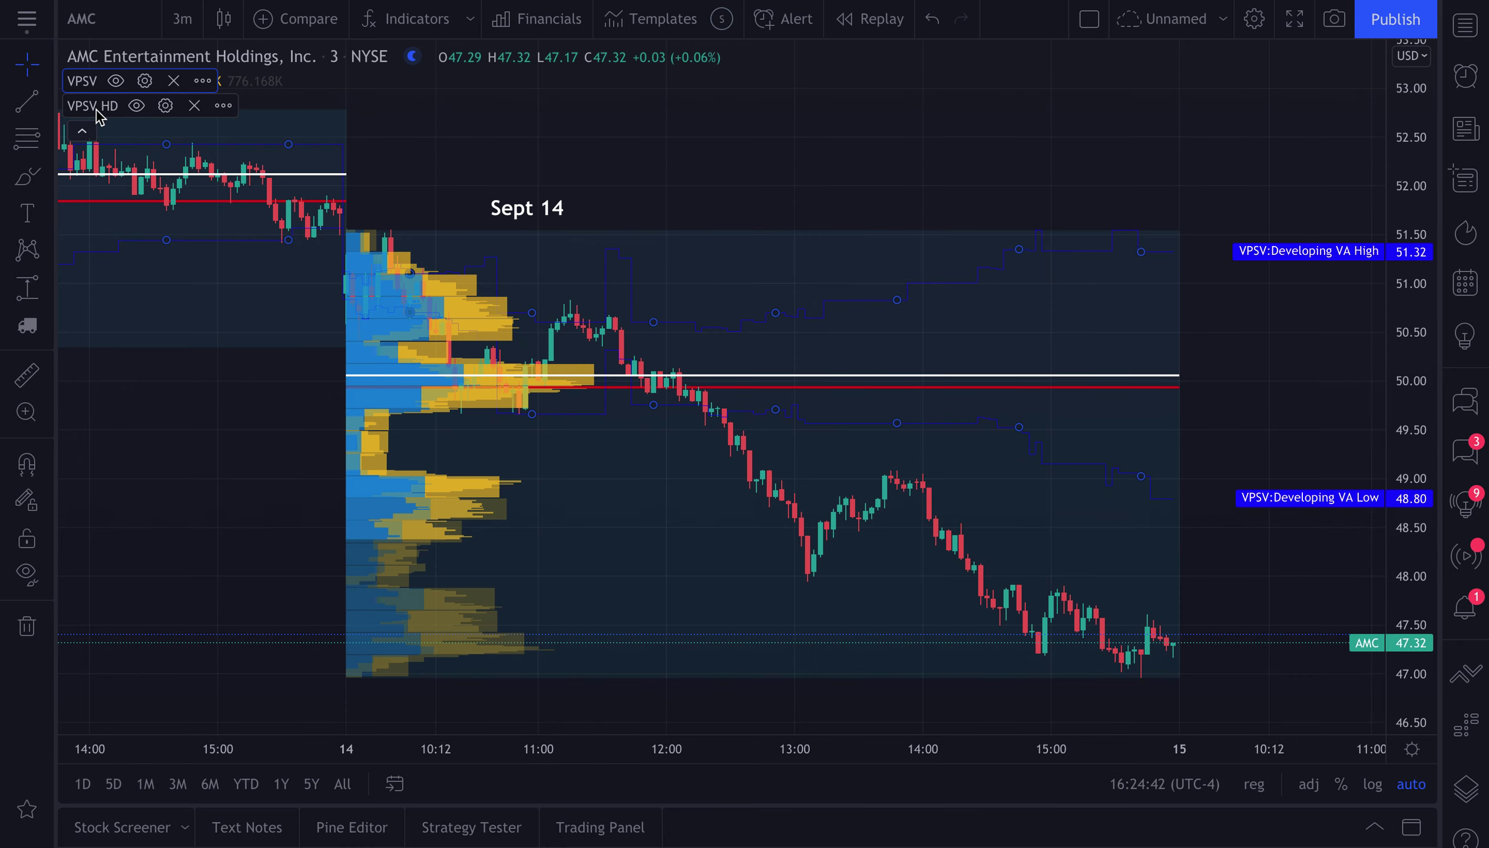
pyautogui.scroll(-3, 573, 355)
pyautogui.scroll(3, 571, 375)
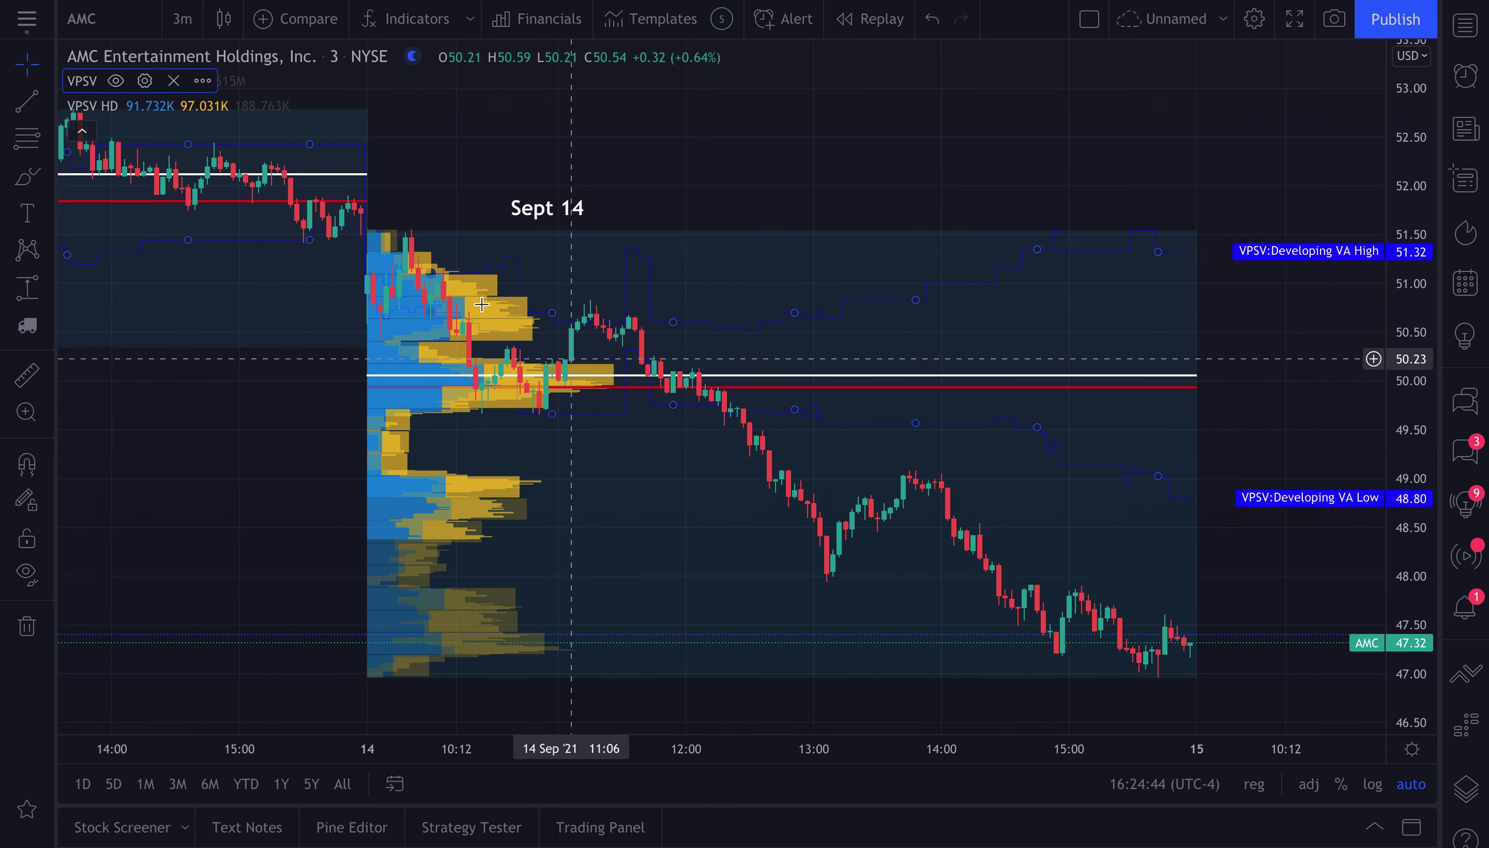
# - Compare the VPSV and VPSV HD profiles for Sept 14 by alternately hiding and showing each indicator
pyautogui.click(116, 81)
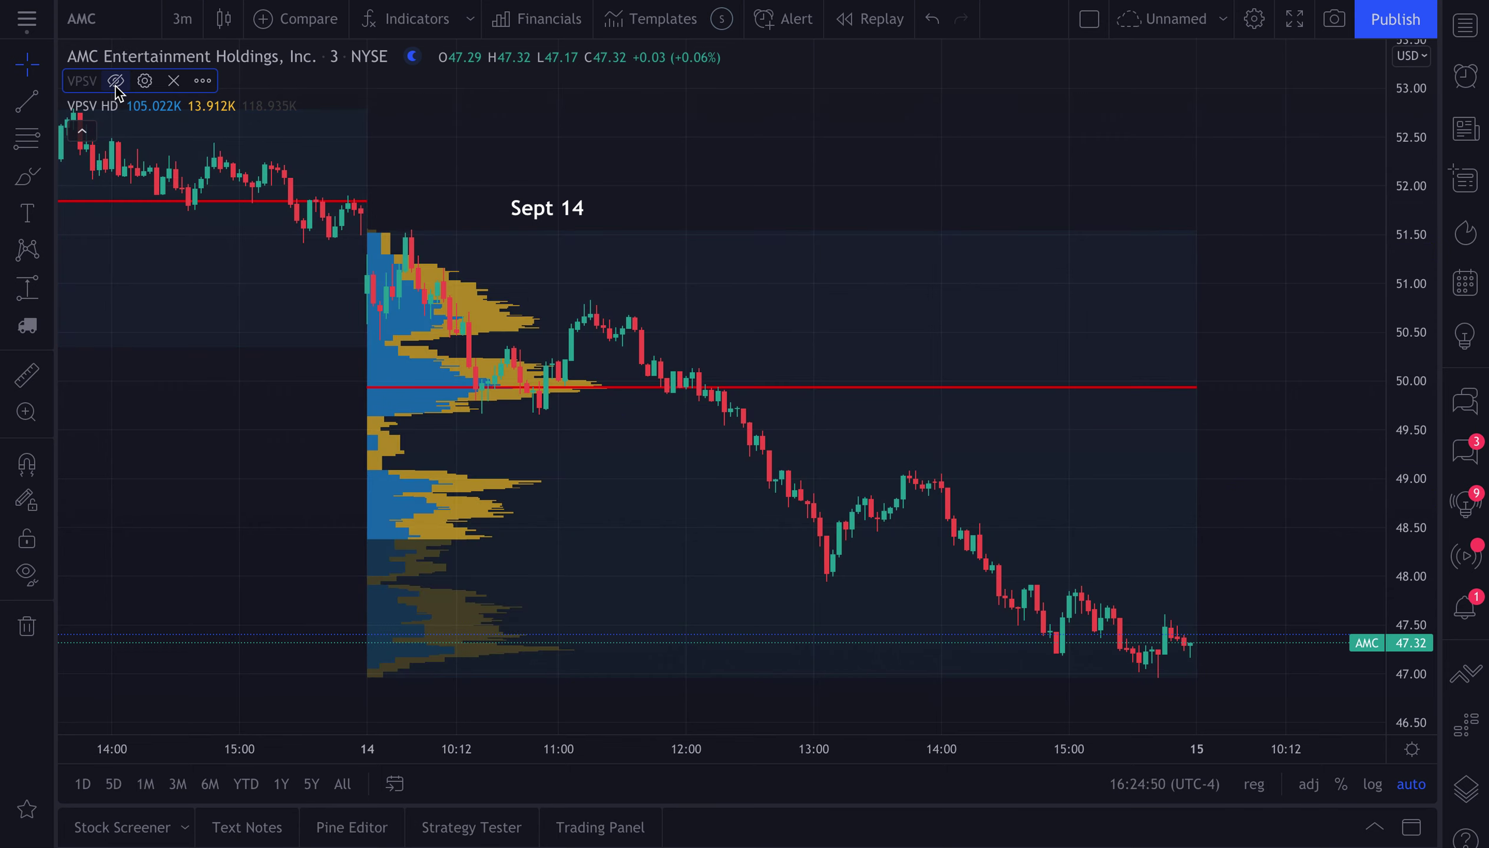
pyautogui.click(116, 80)
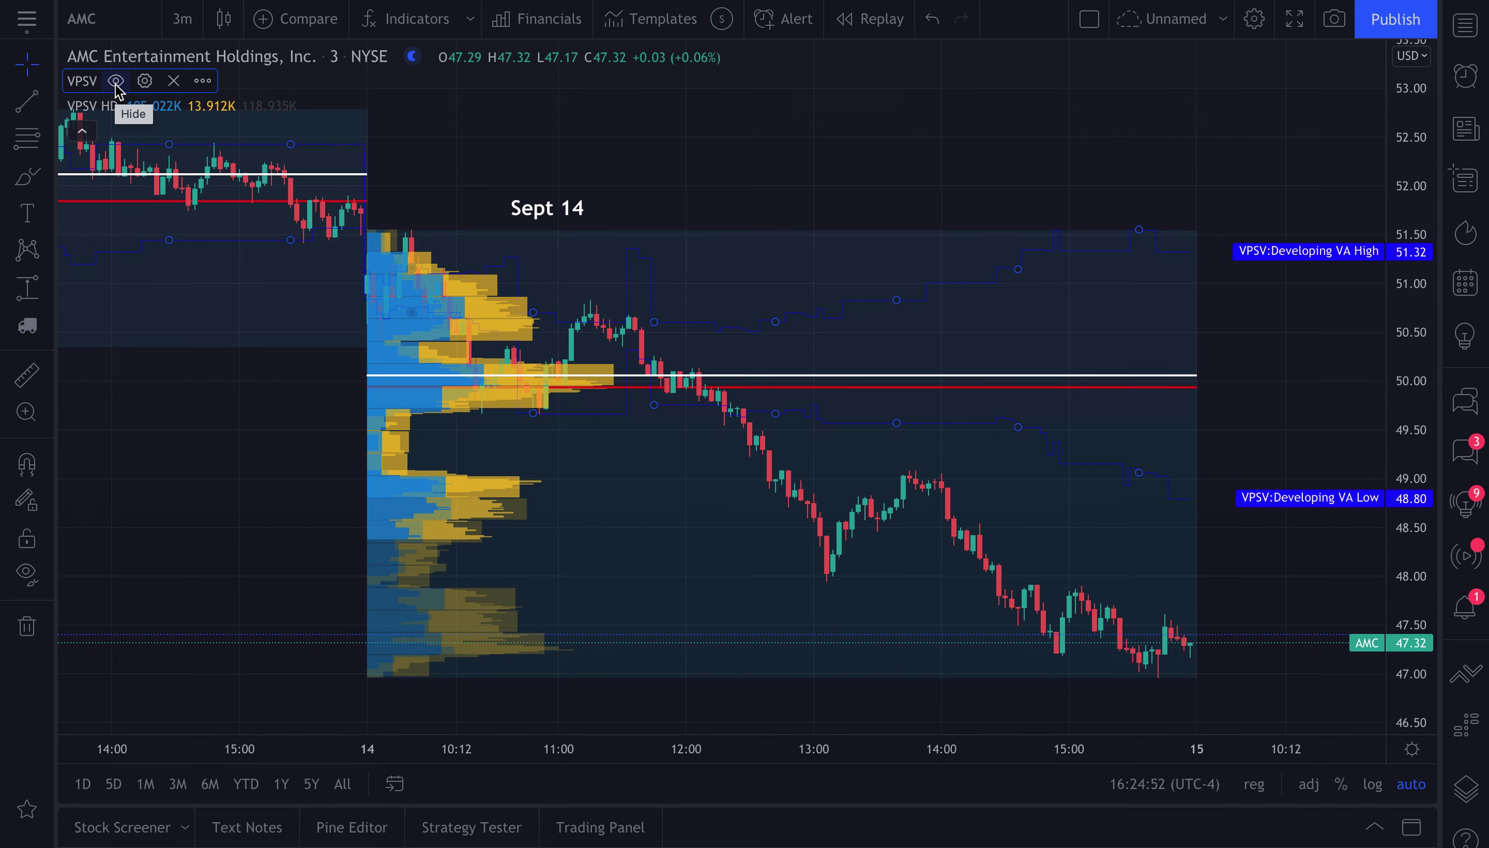
pyautogui.click(136, 106)
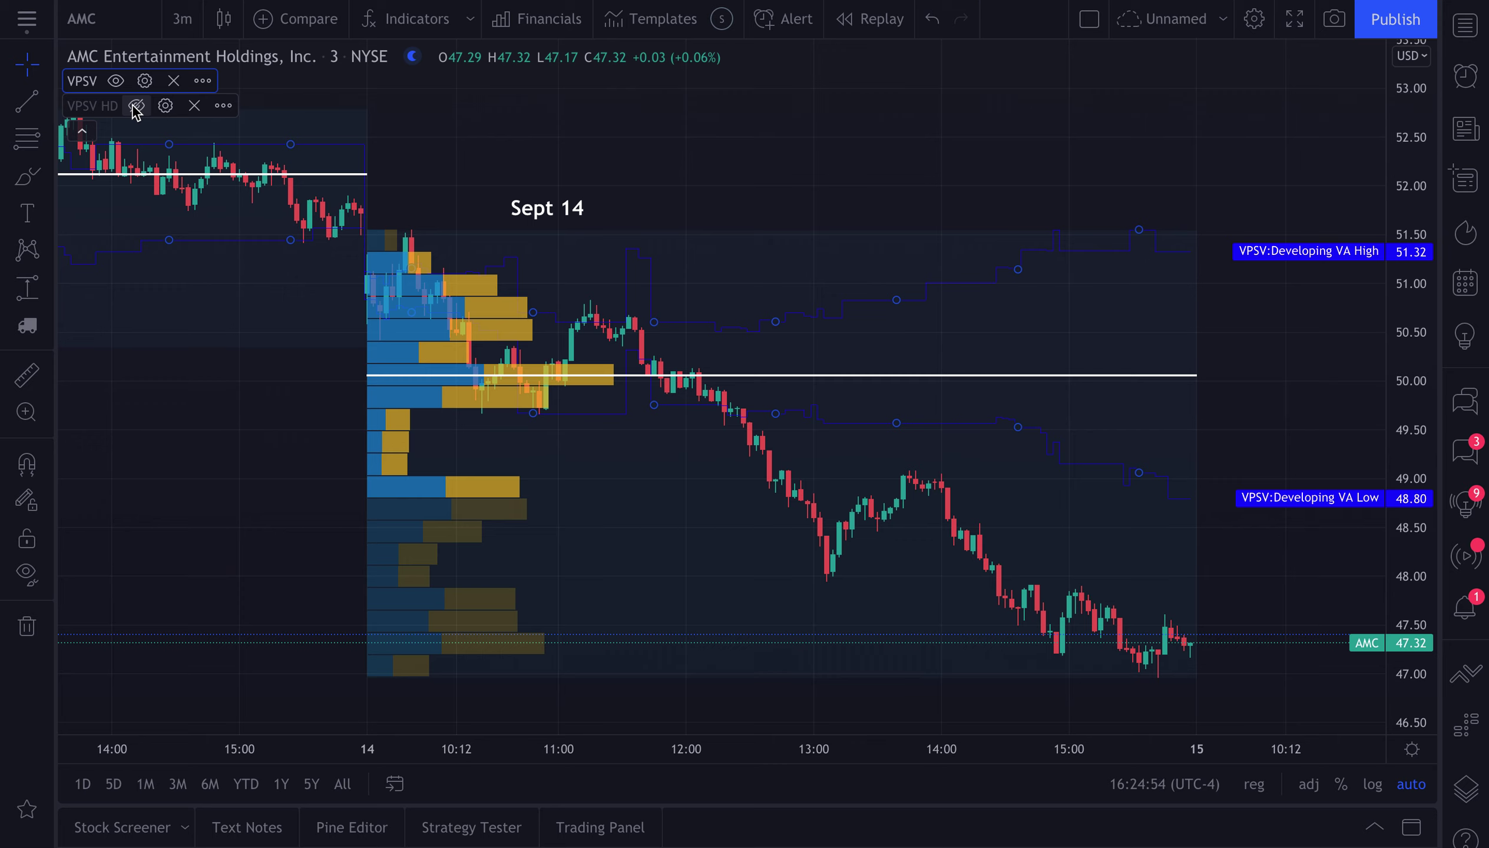
pyautogui.click(135, 107)
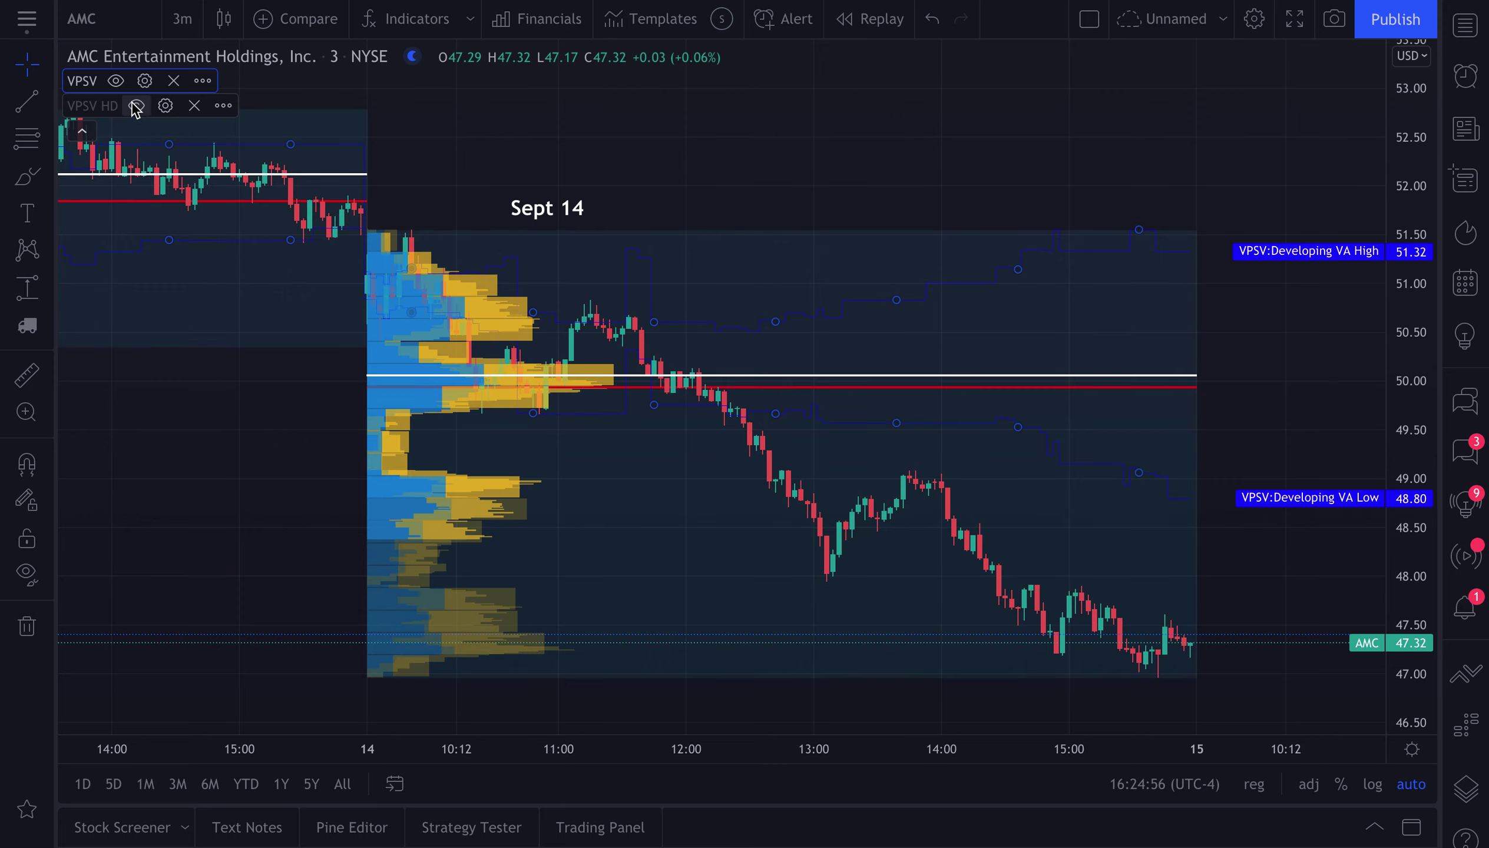
pyautogui.click(116, 81)
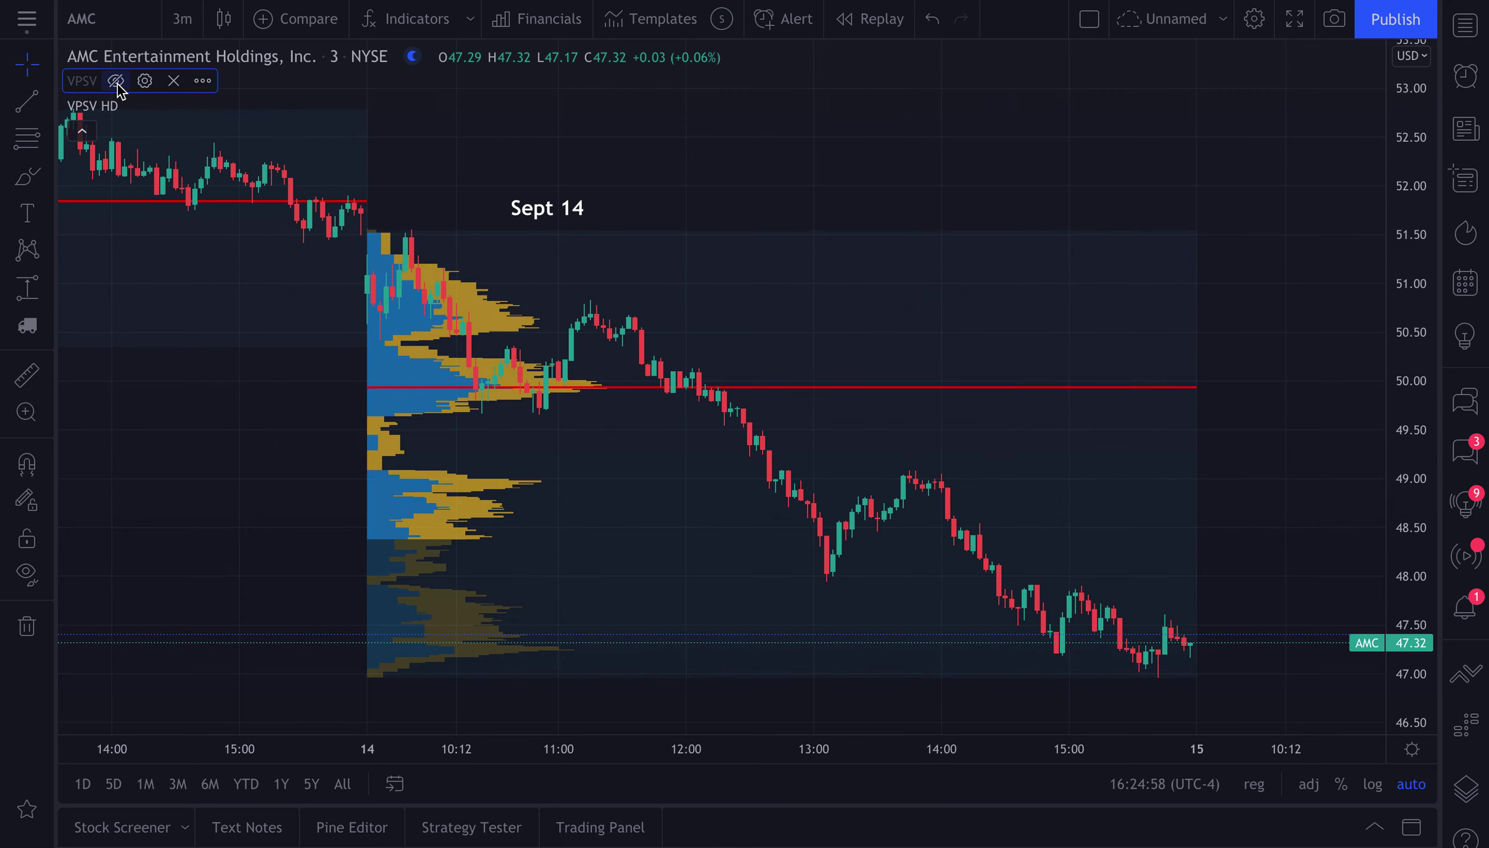
pyautogui.click(116, 82)
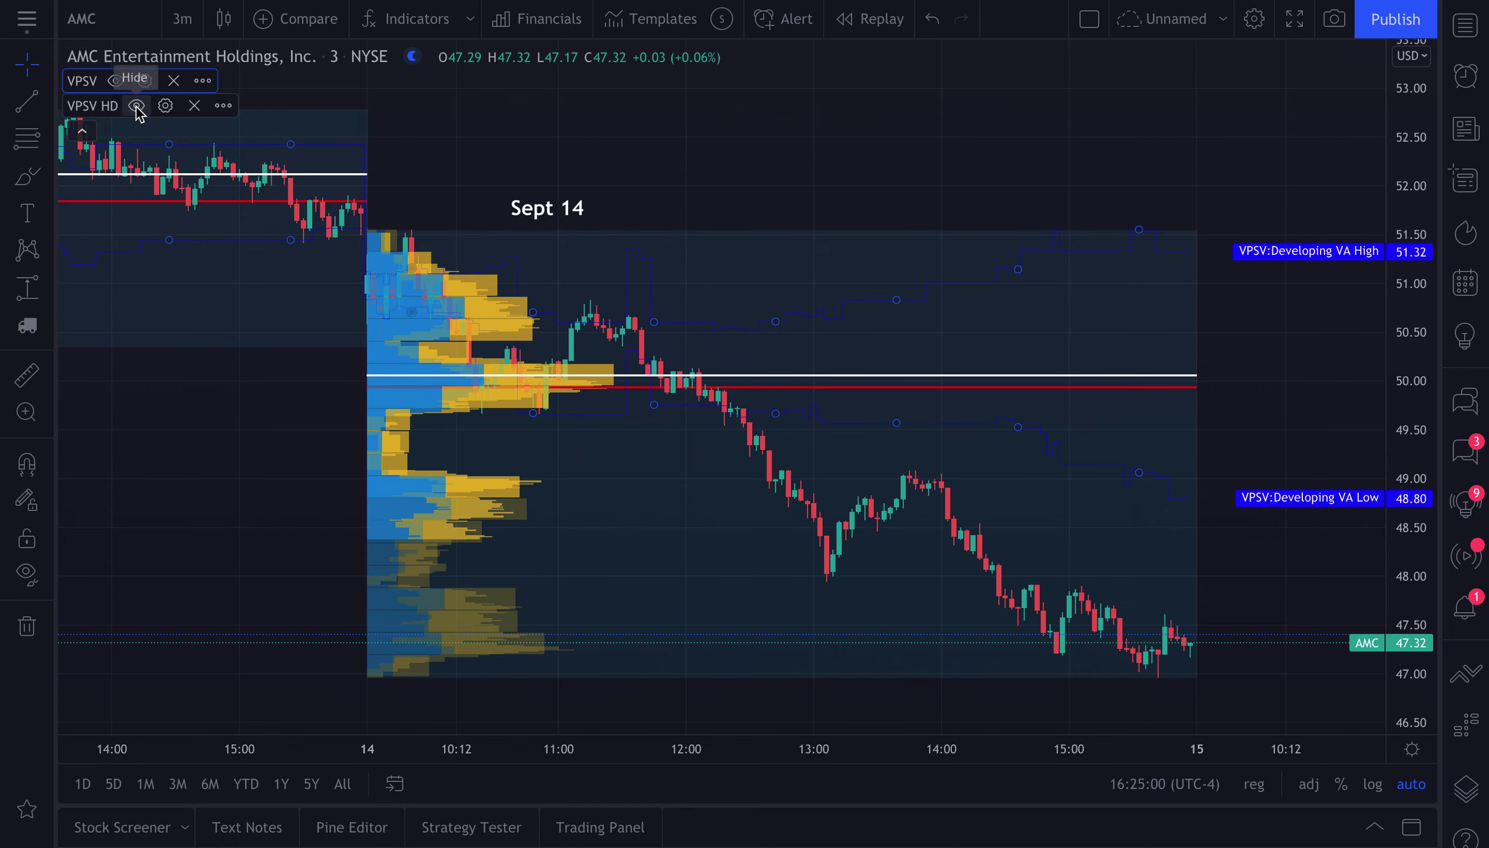
pyautogui.click(137, 107)
pyautogui.click(136, 106)
pyautogui.click(117, 83)
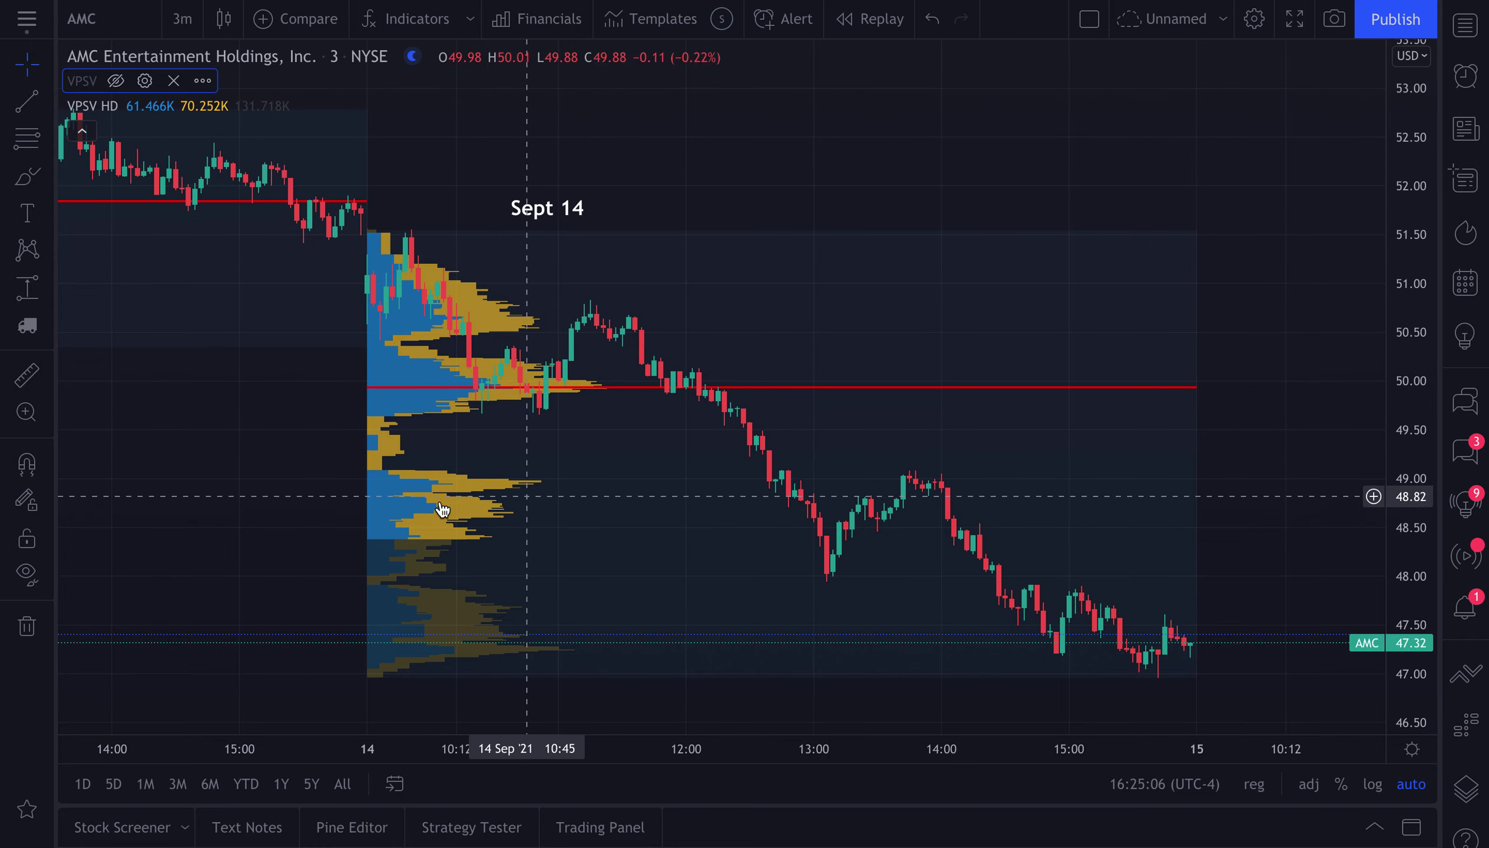
pyautogui.moveTo(141, 107)
pyautogui.click(122, 82)
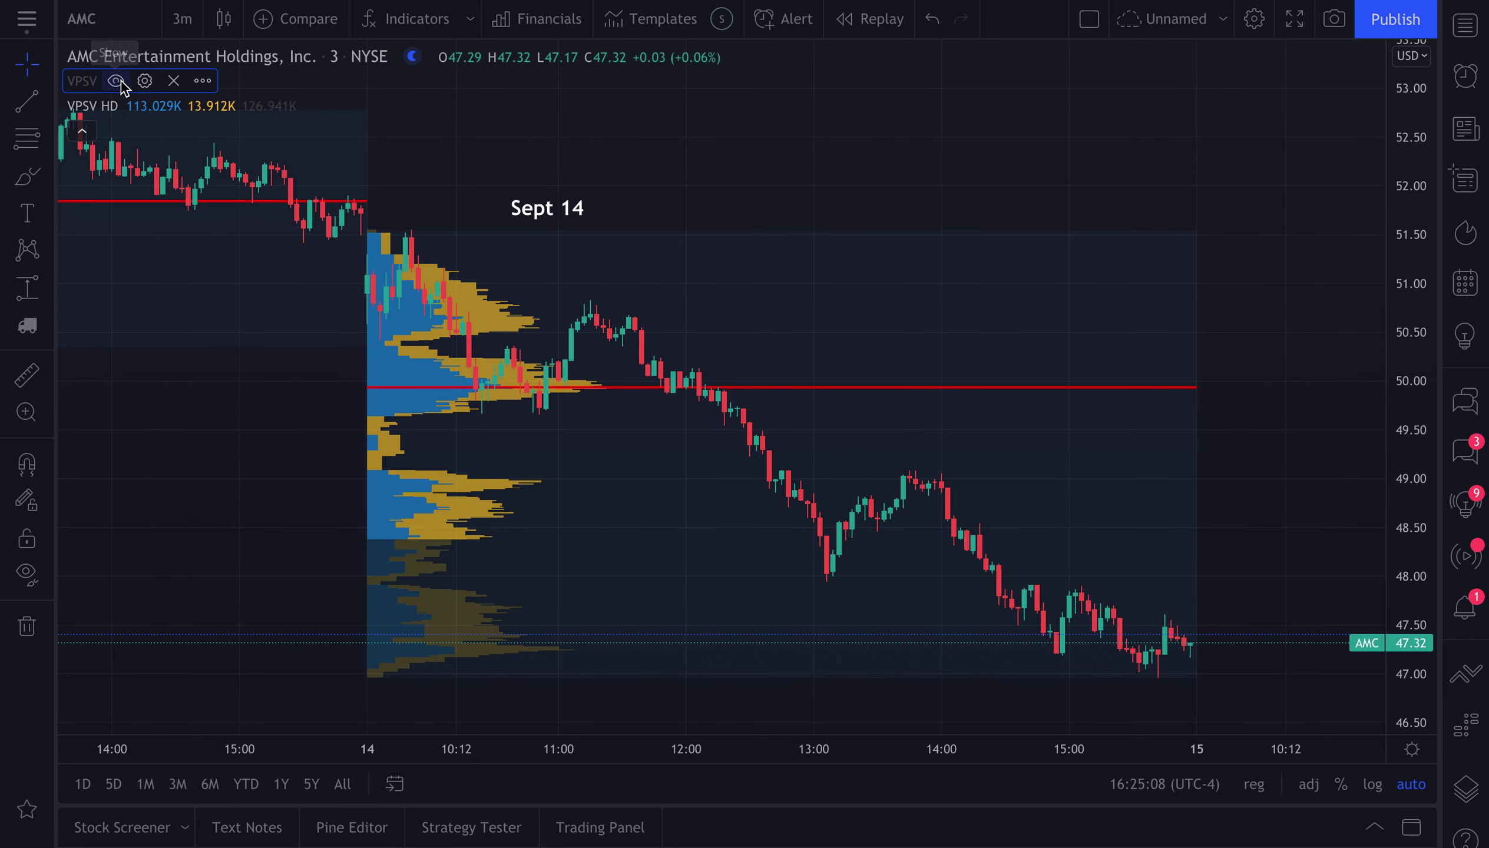
pyautogui.click(137, 107)
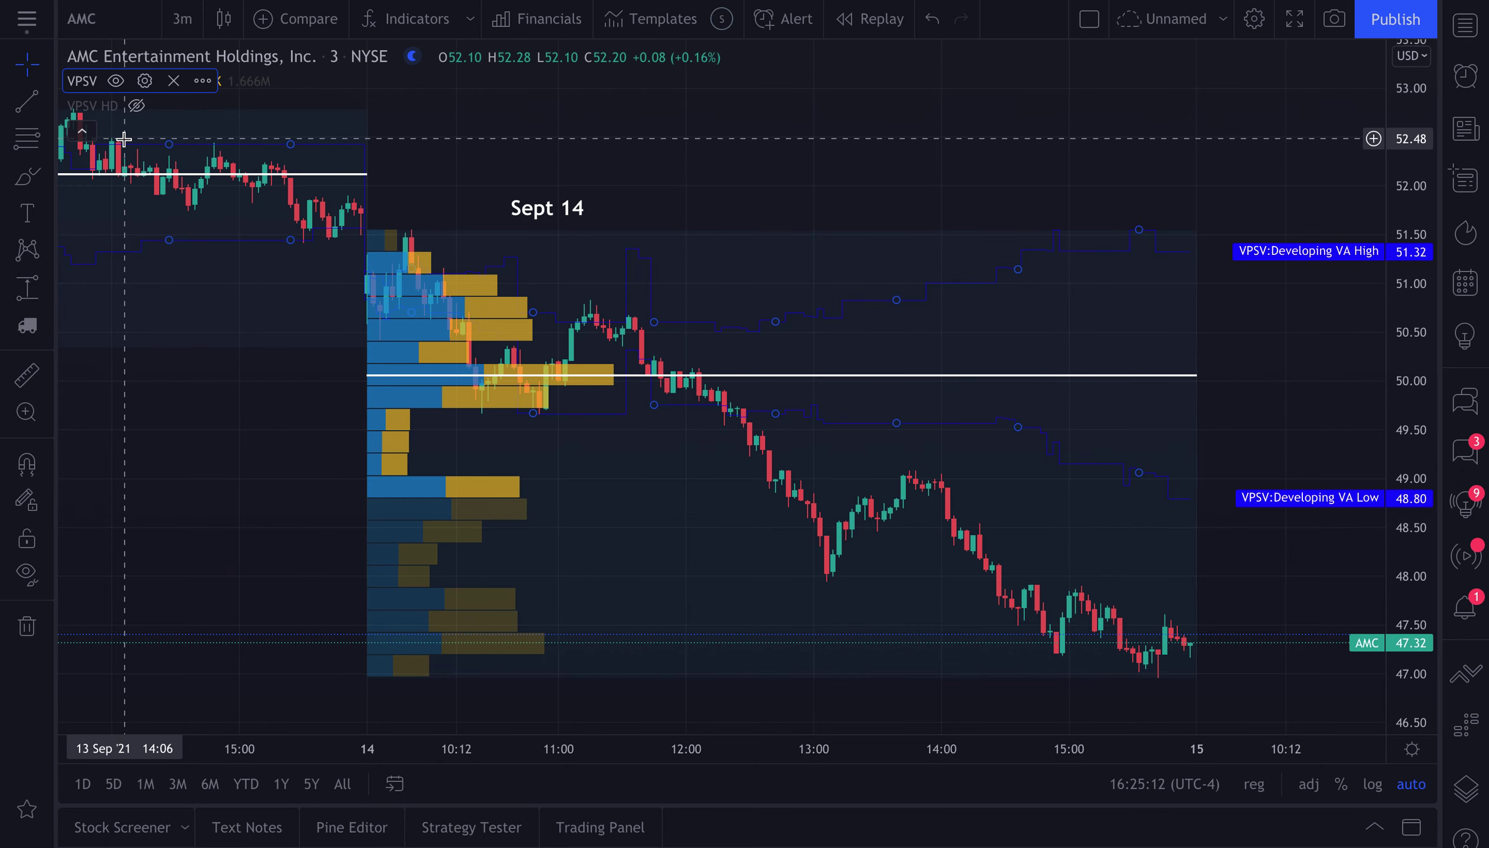
pyautogui.click(137, 106)
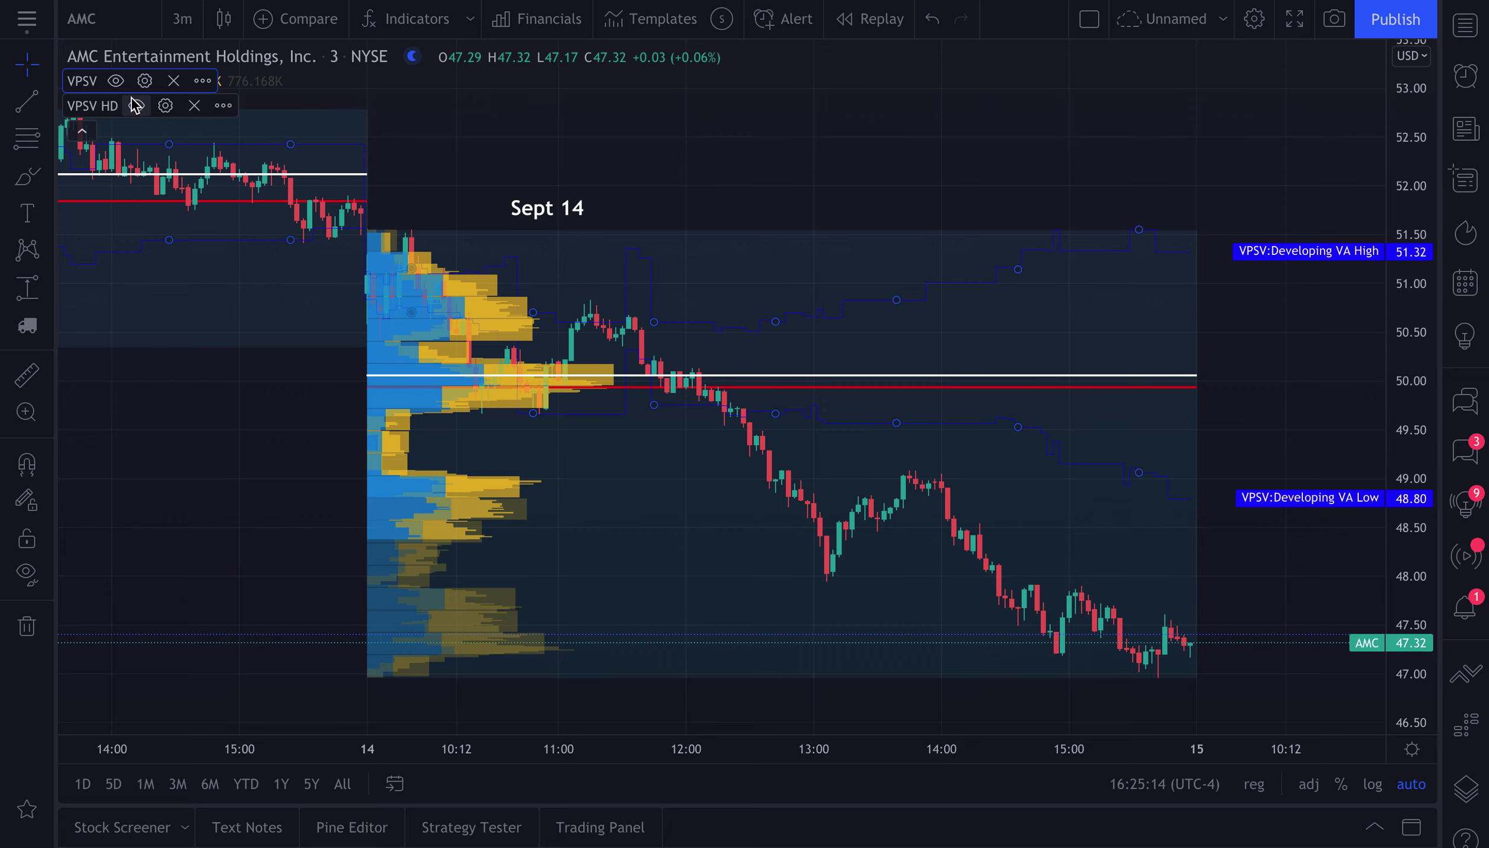
# - Hide the VPSV indicator so that only the VPSV HD profile is displayed on the chart
pyautogui.click(121, 81)
pyautogui.scroll(-2, 605, 446)
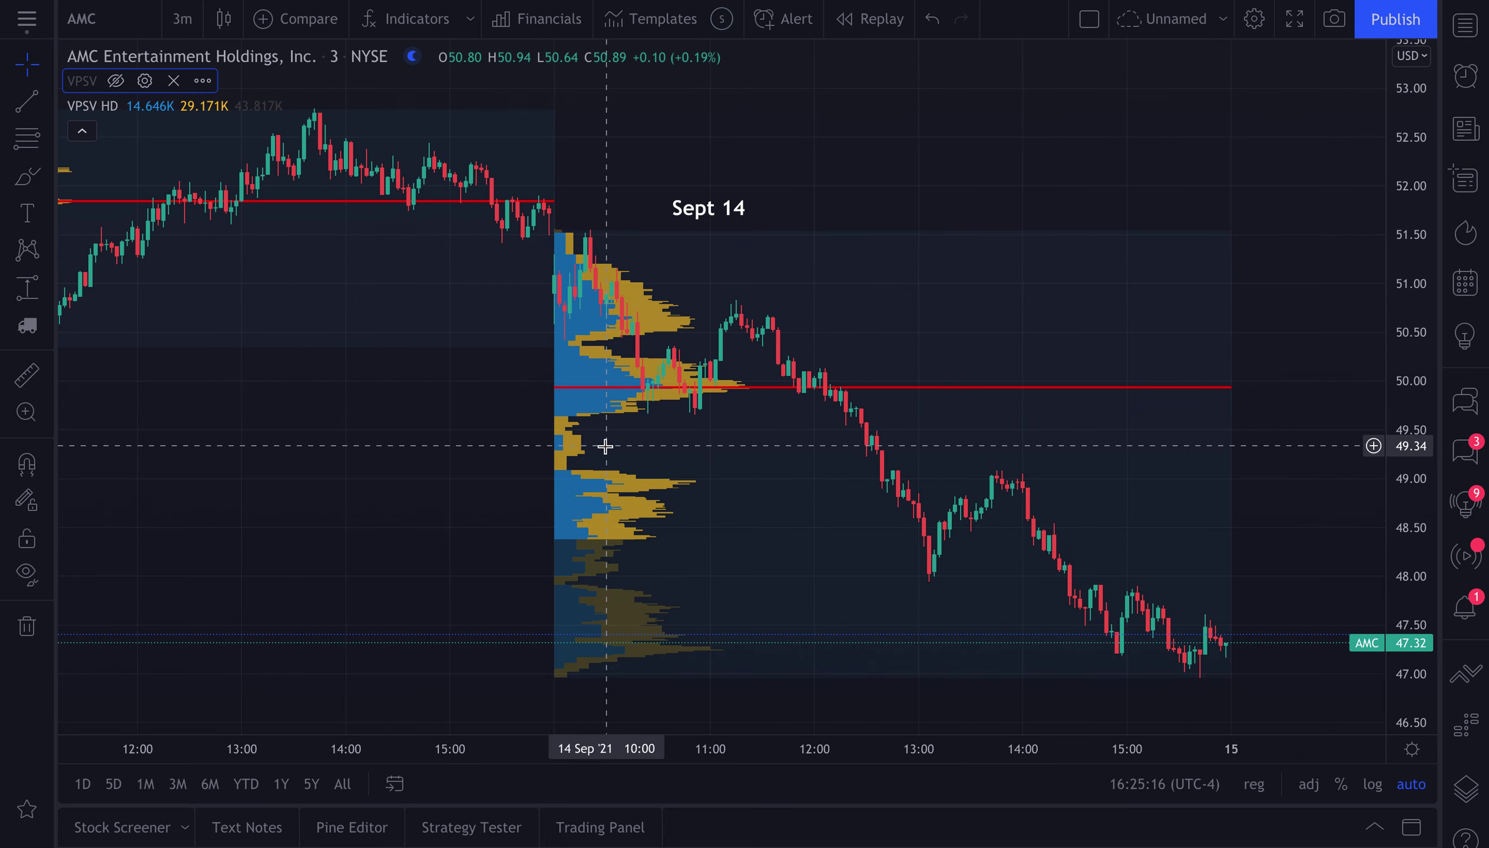
pyautogui.scroll(3, 604, 446)
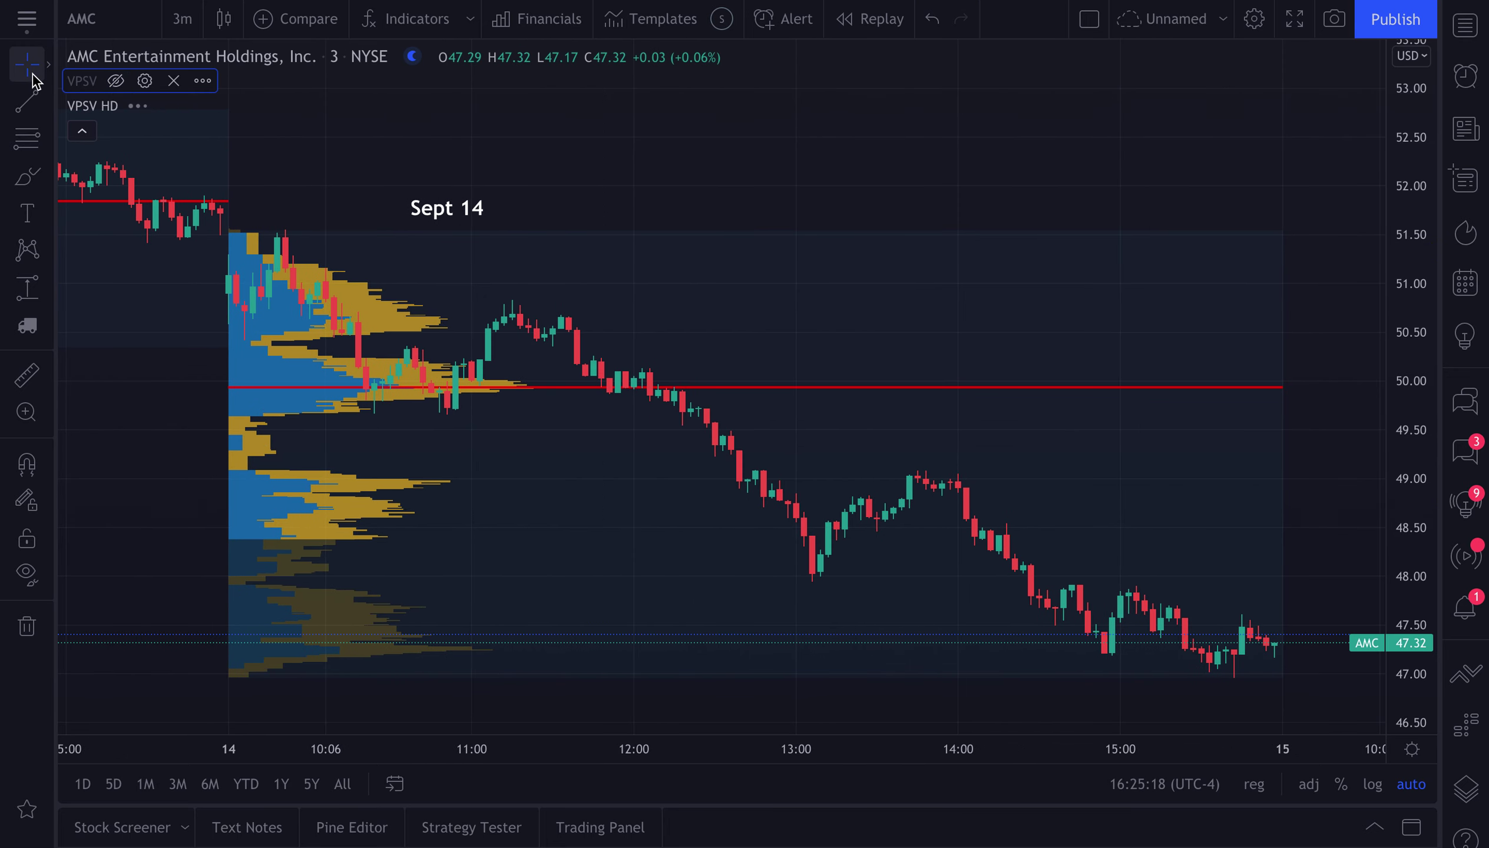
pyautogui.scroll(3, 265, 243)
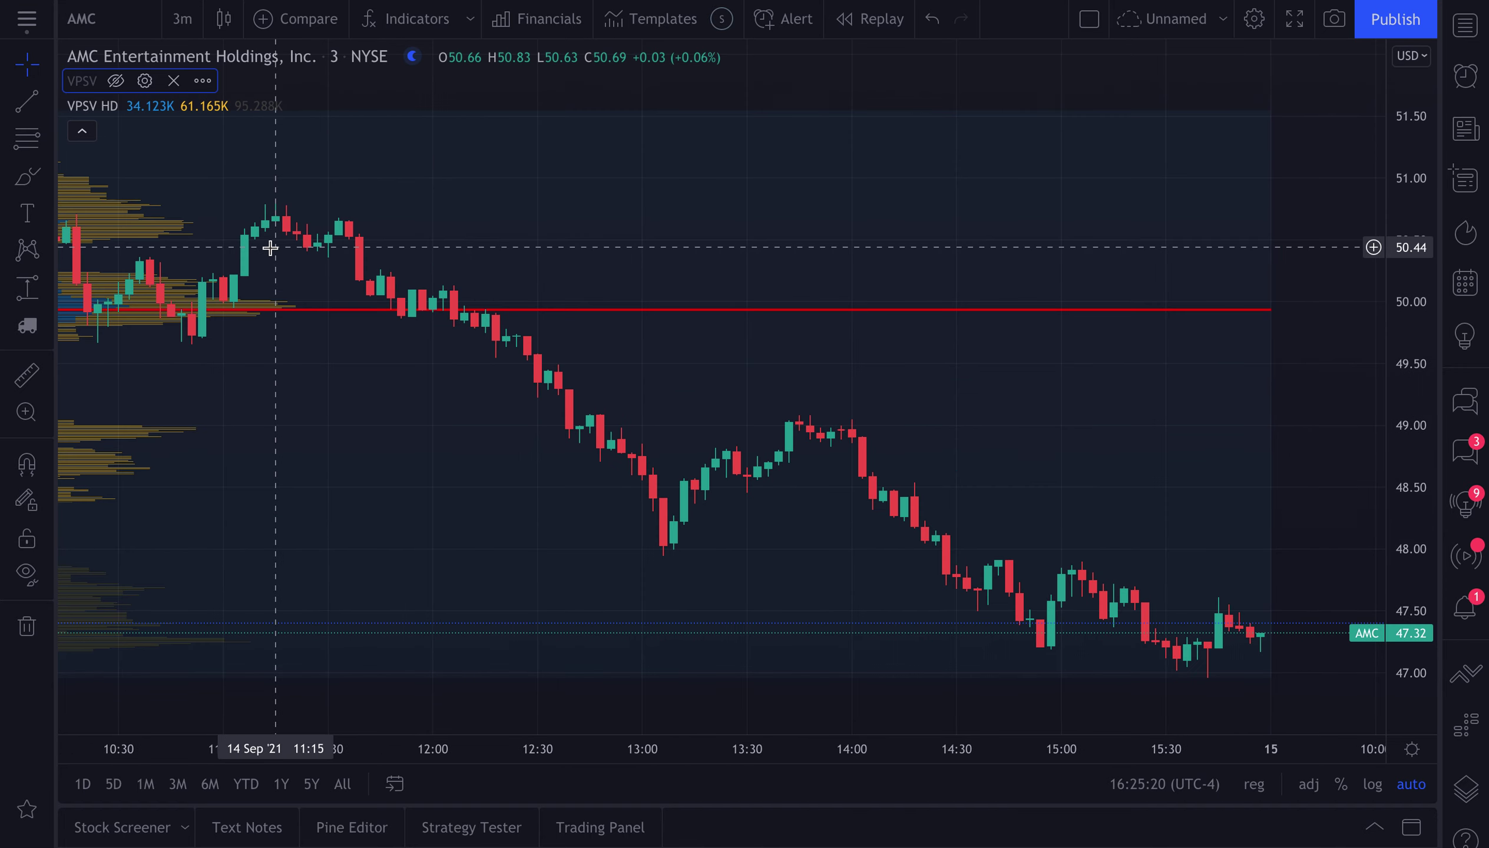
# - Switch the chart's price axis to a logarithmic scale and bring the Sept 14 profile into view
pyautogui.click(1372, 784)
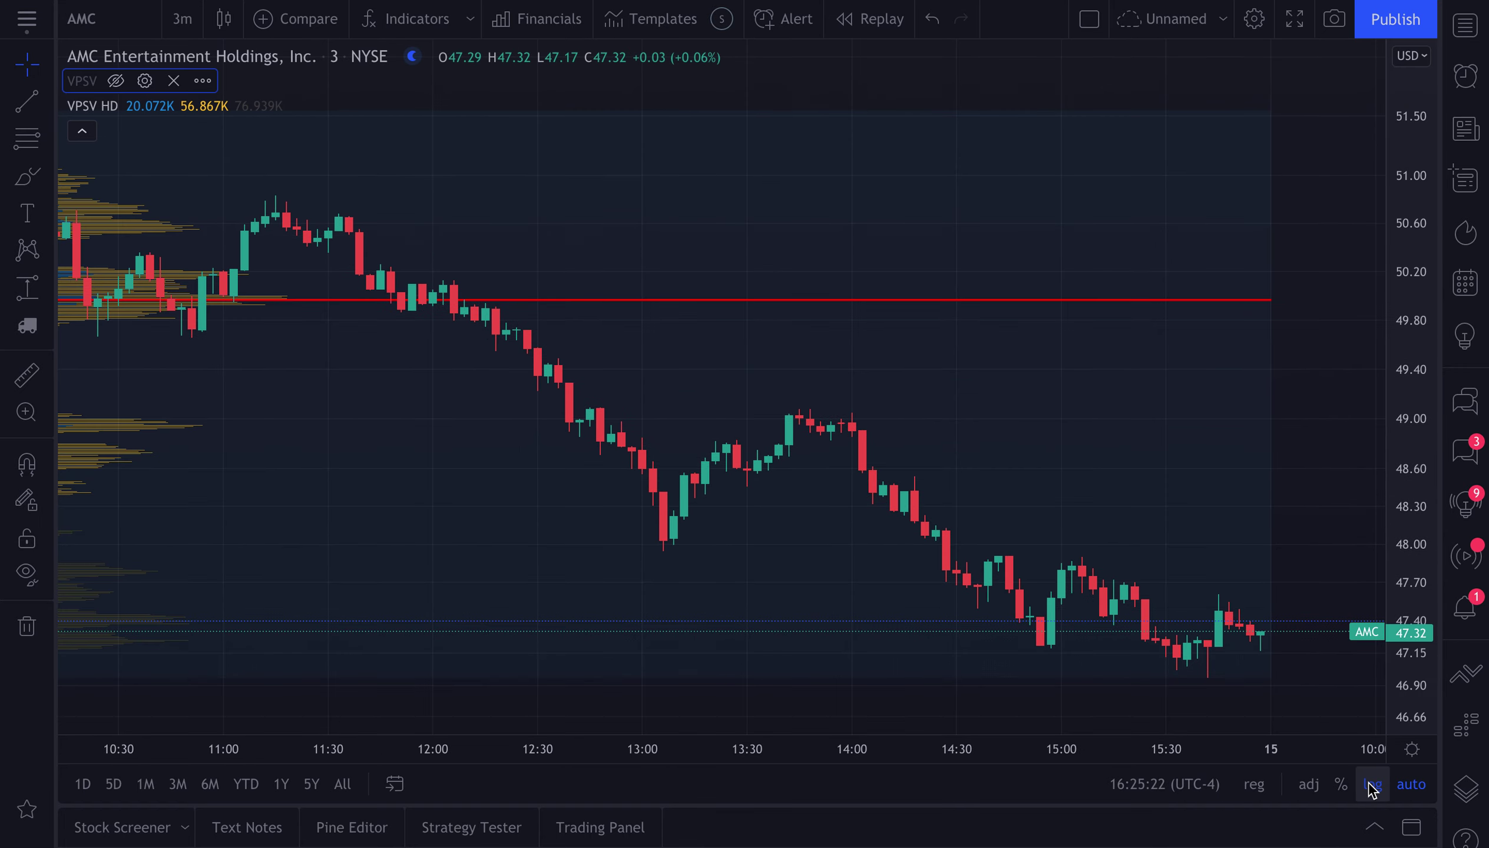
pyautogui.moveTo(575, 697); pyautogui.dragTo(817, 701)
pyautogui.scroll(1, 780, 516)
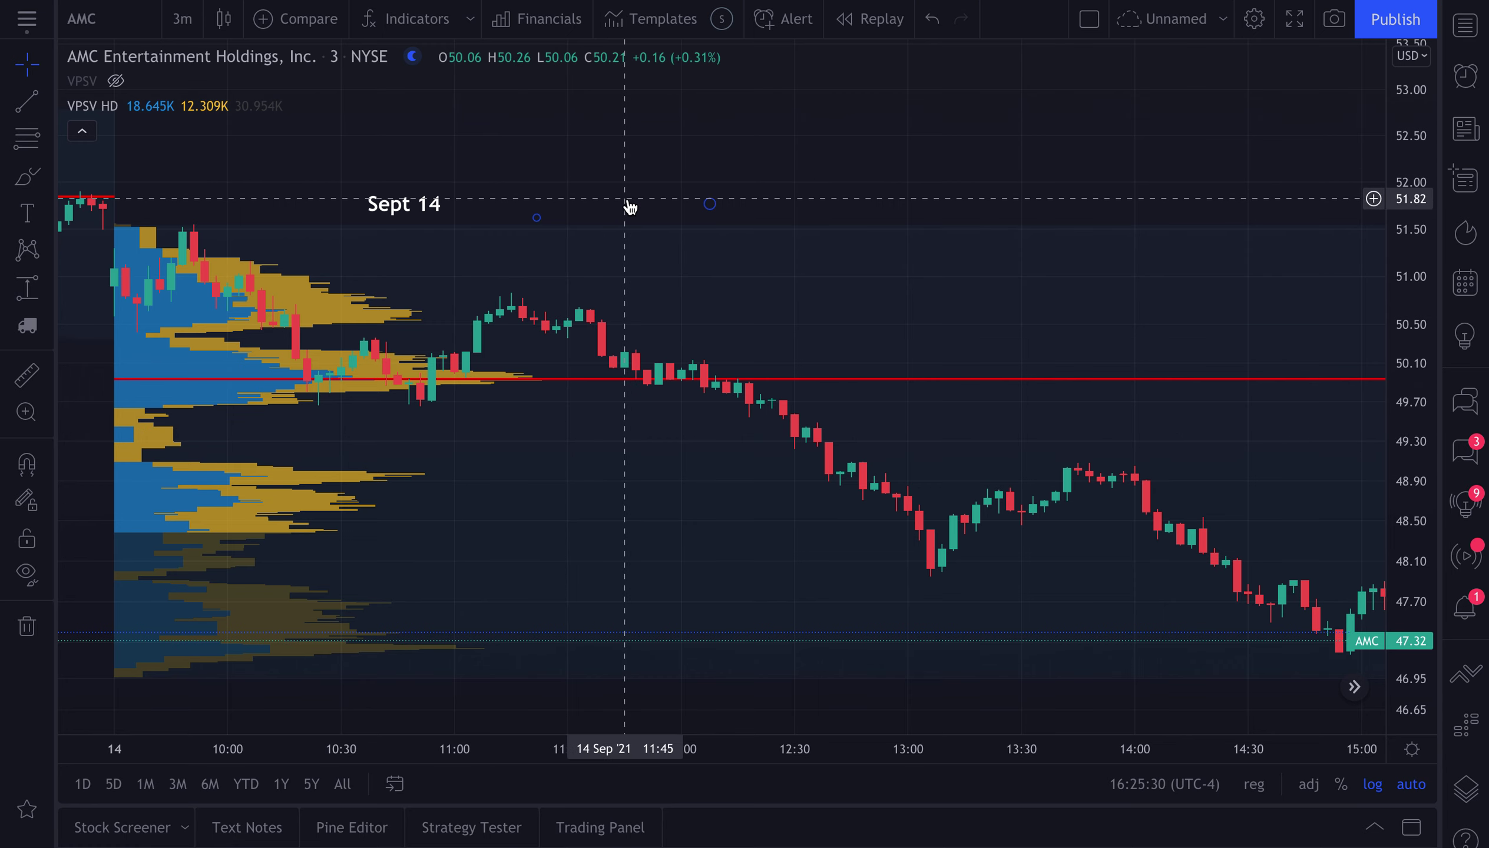
# - Change the chart interval to 1 minute and bring the full Sept 14 session into view
pyautogui.click(182, 18)
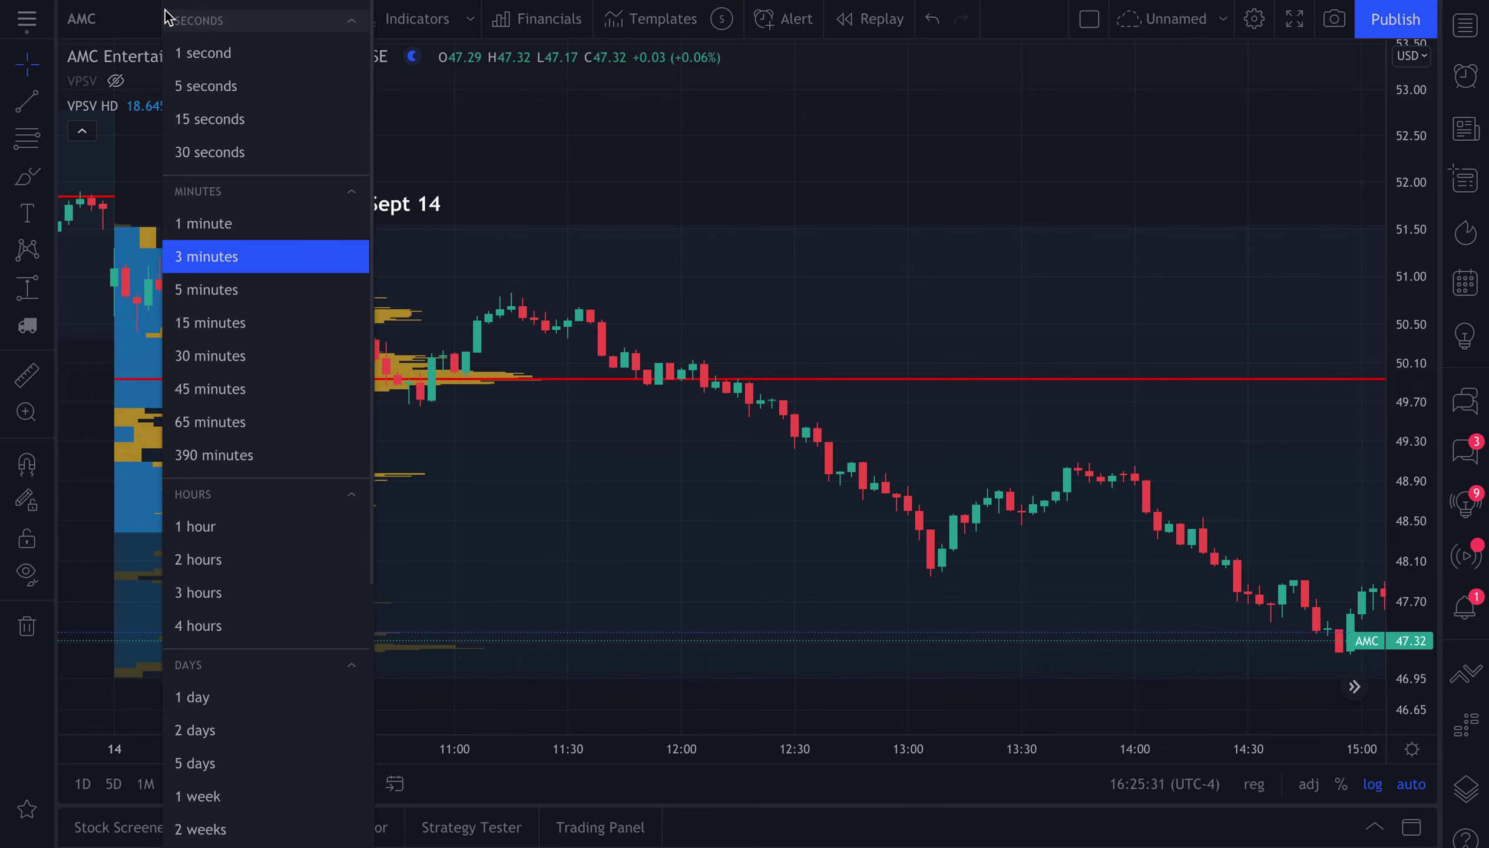
pyautogui.click(228, 222)
pyautogui.scroll(-4, 544, 402)
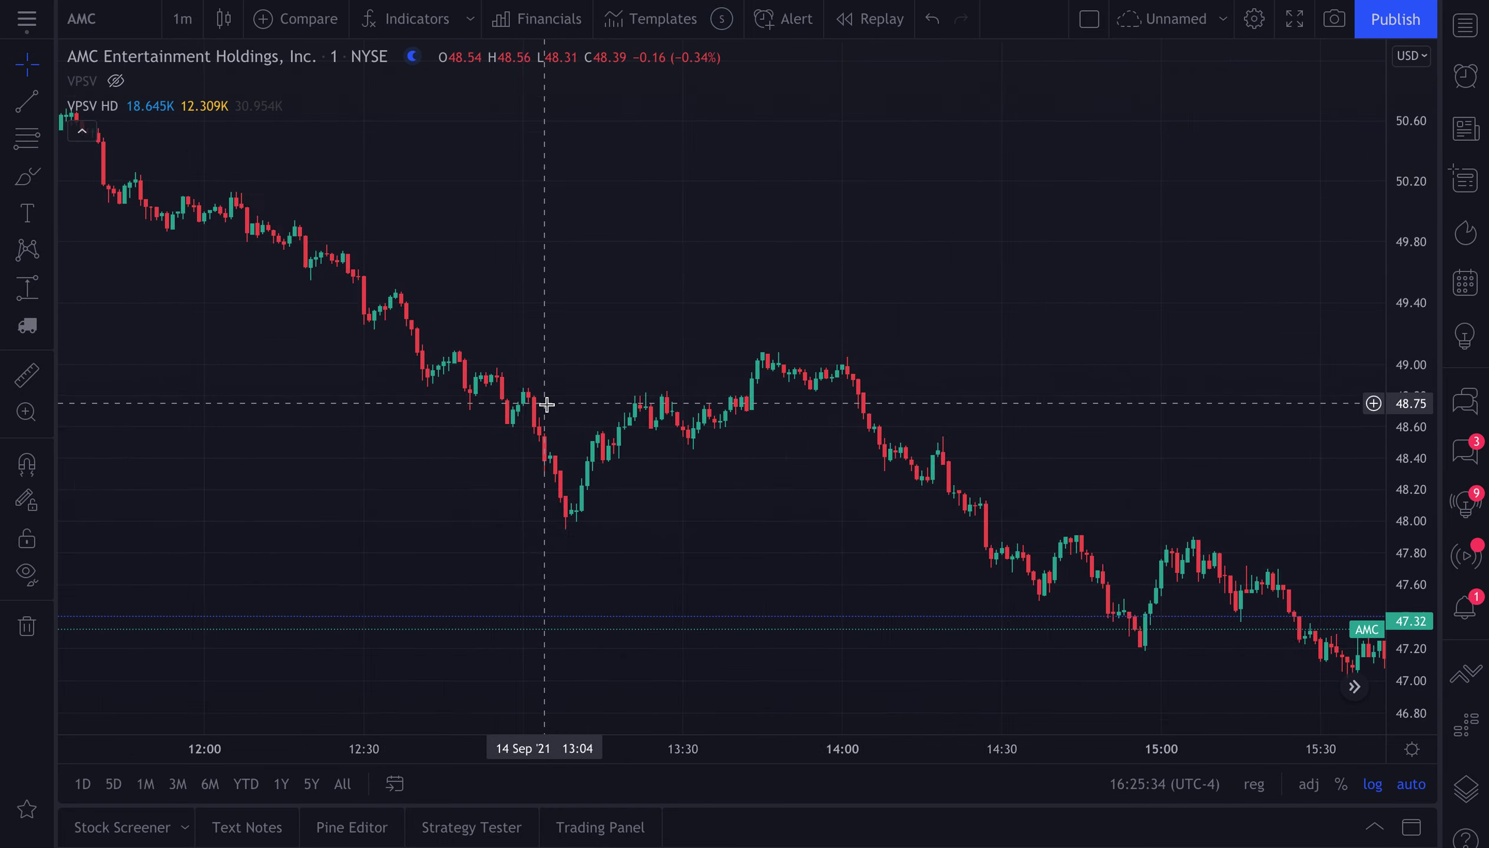
pyautogui.scroll(-3, 690, 477)
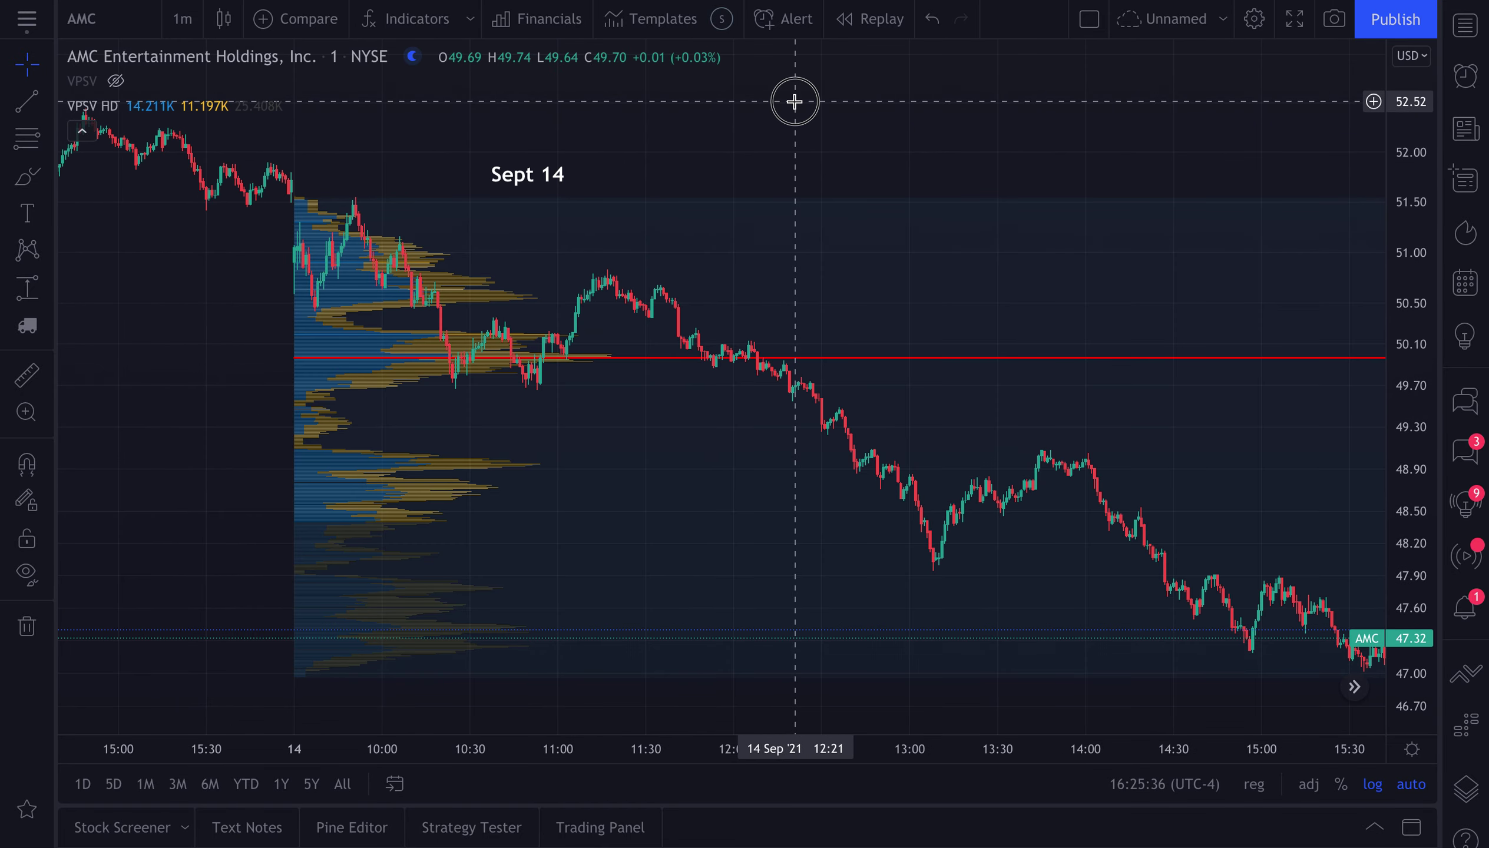
pyautogui.moveTo(790, 100); pyautogui.dragTo(648, 101)
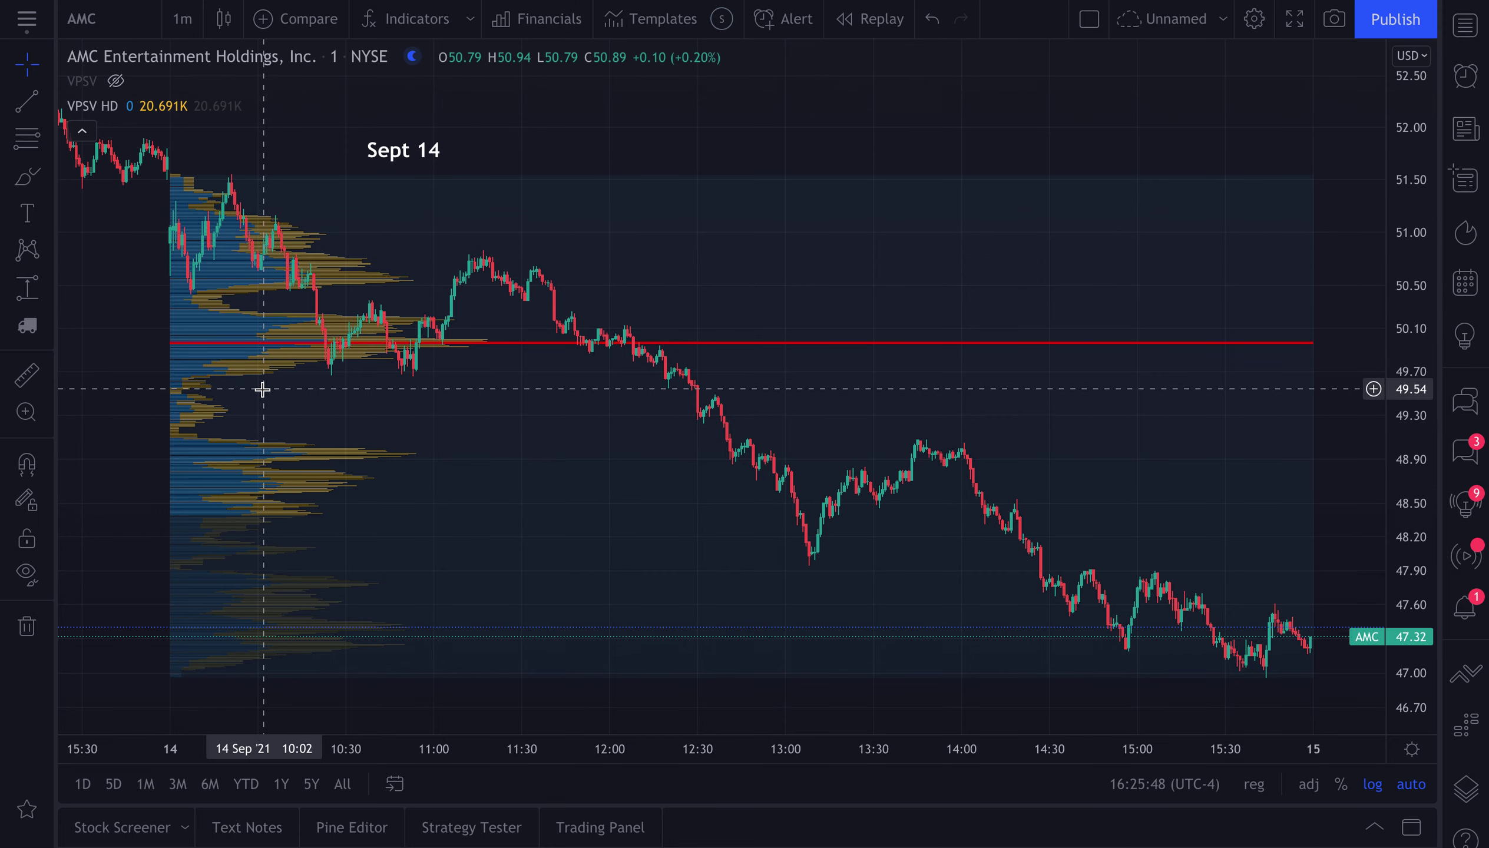
# - Examine the VPSV HD profiles and their red point-of-control lines across the daily sessions from Sept 7 to Sept 14
pyautogui.scroll(-3, 262, 389)
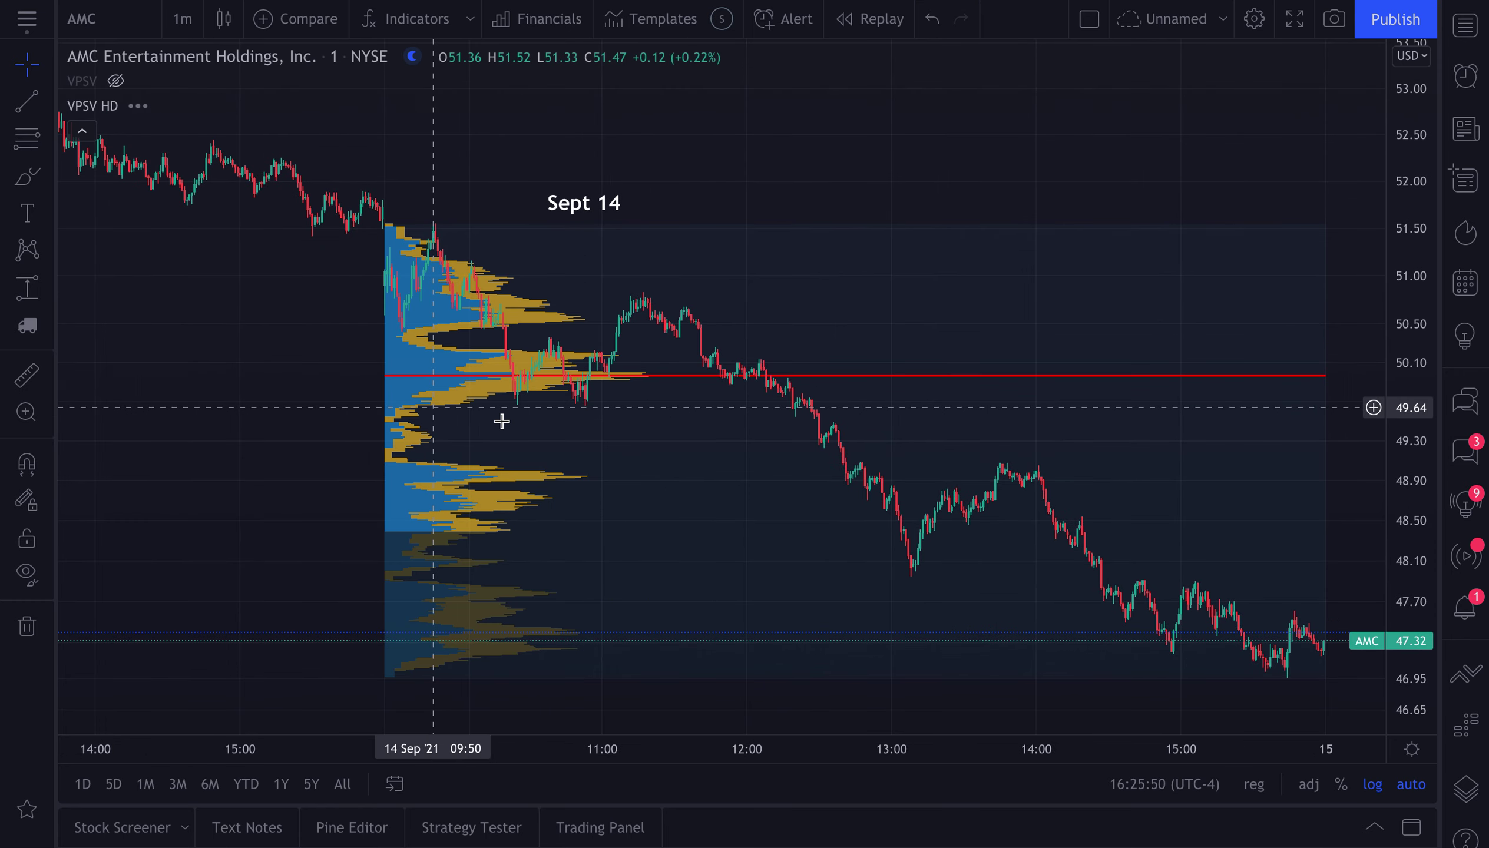
pyautogui.scroll(-3, 469, 371)
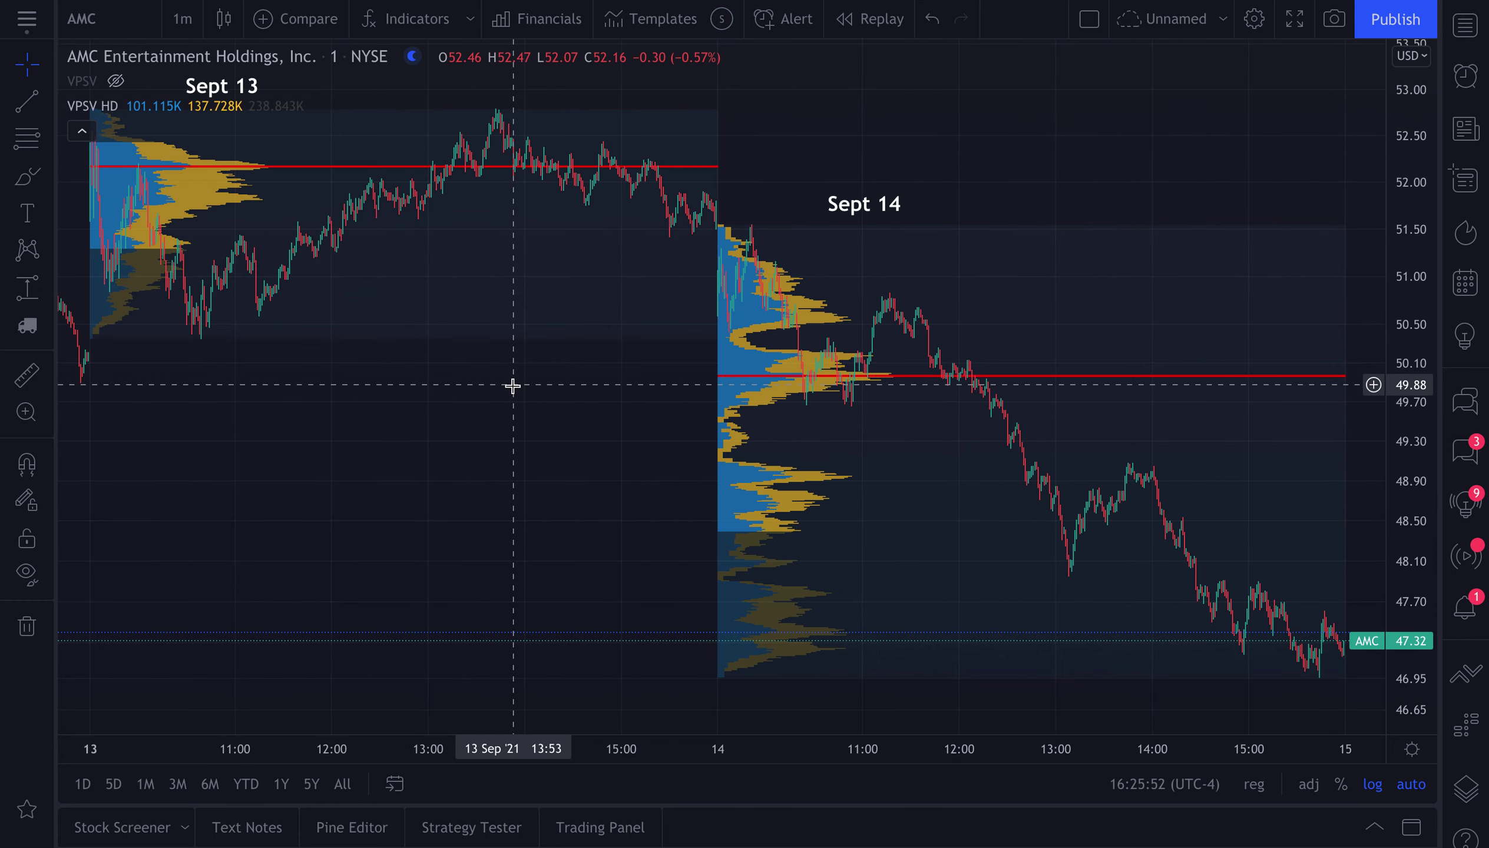
pyautogui.scroll(-2, 512, 386)
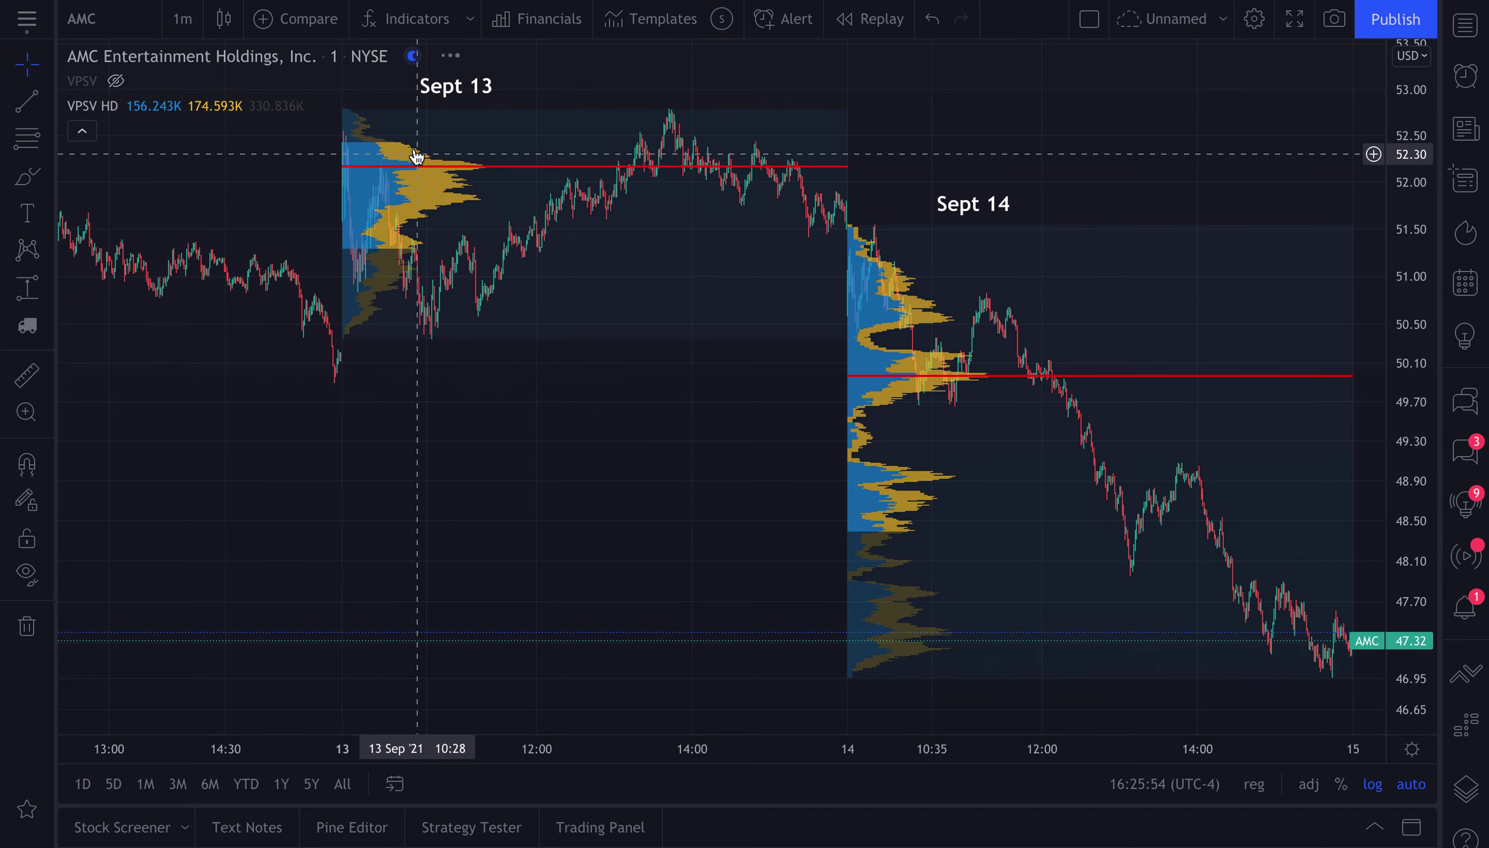
pyautogui.scroll(-4, 469, 309)
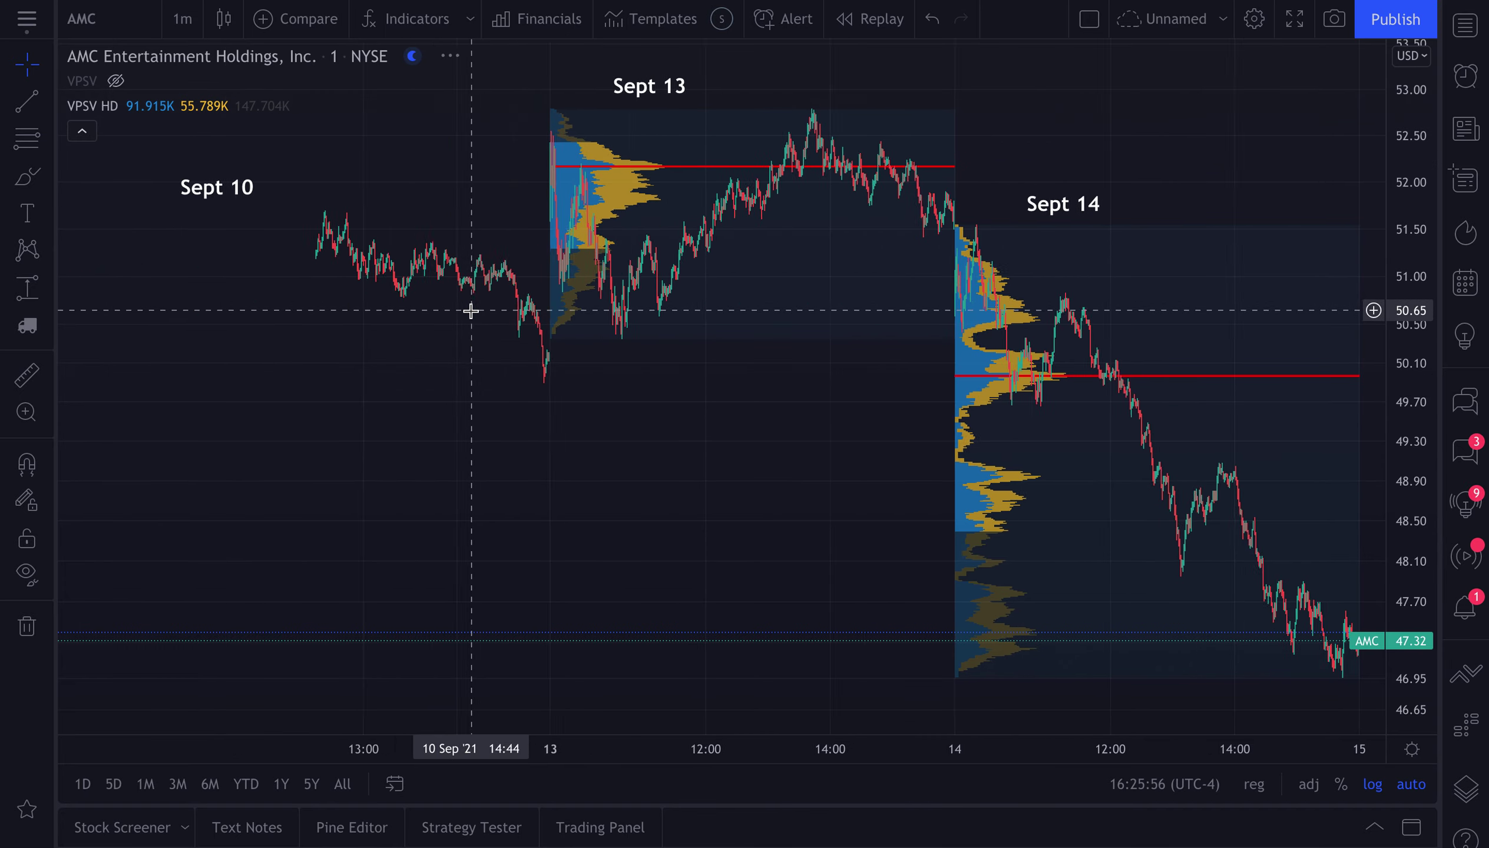
pyautogui.scroll(-3, 615, 422)
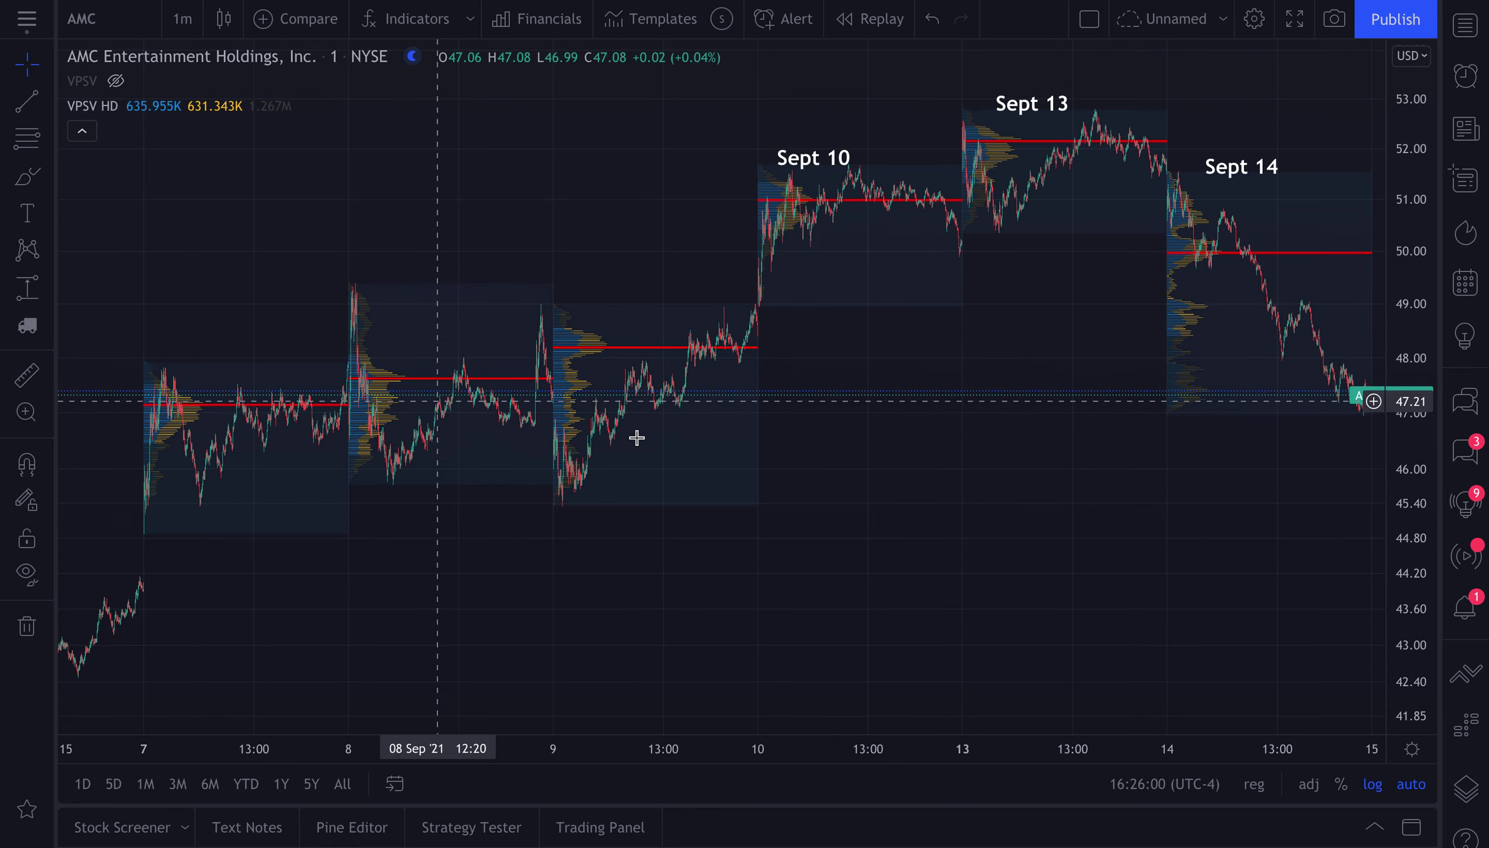
pyautogui.scroll(-1, 858, 443)
pyautogui.scroll(-1, 859, 442)
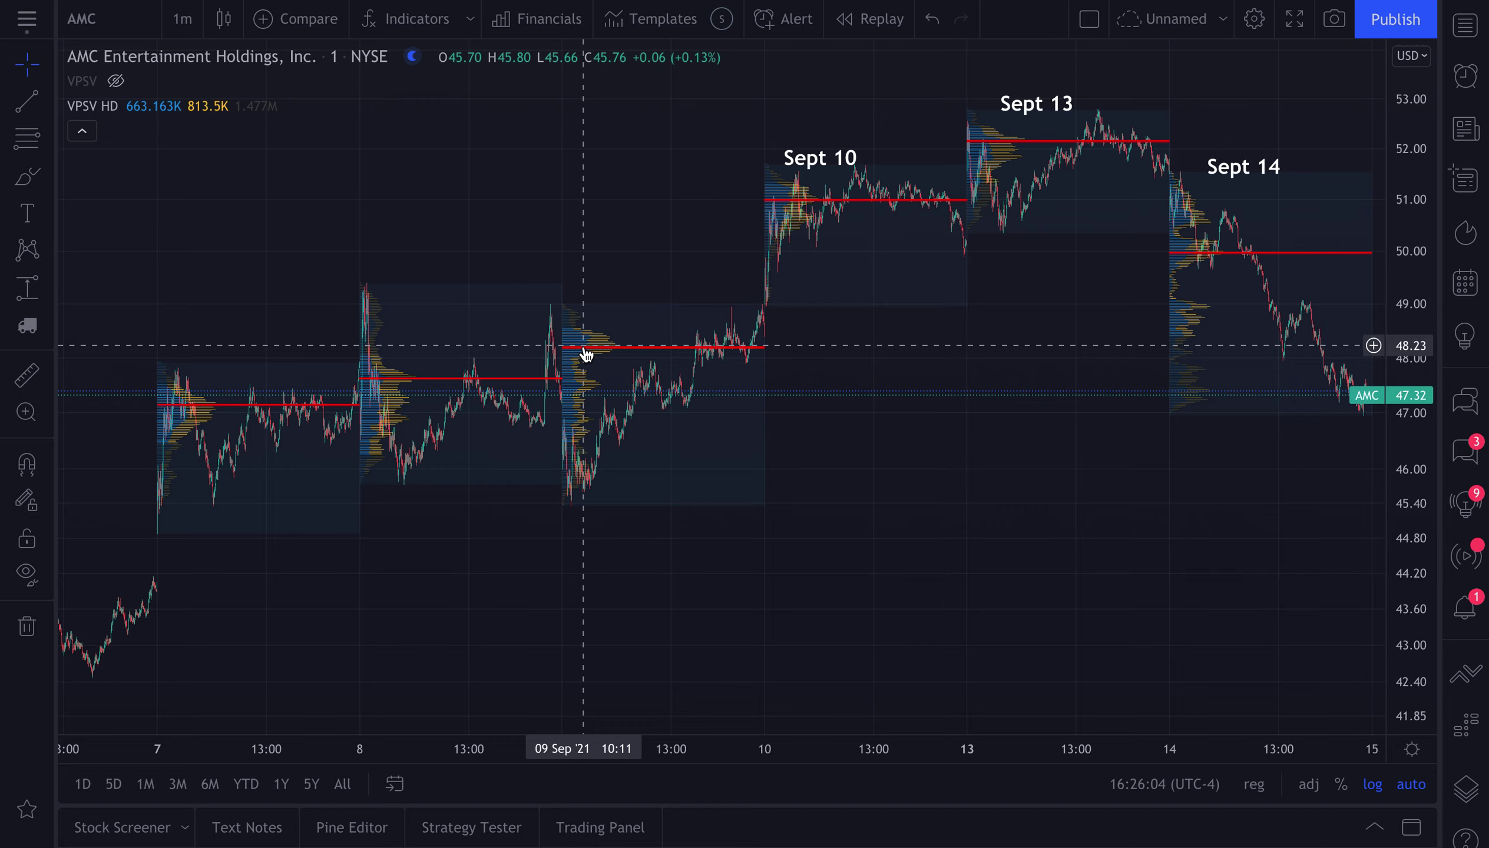
pyautogui.scroll(2, 785, 413)
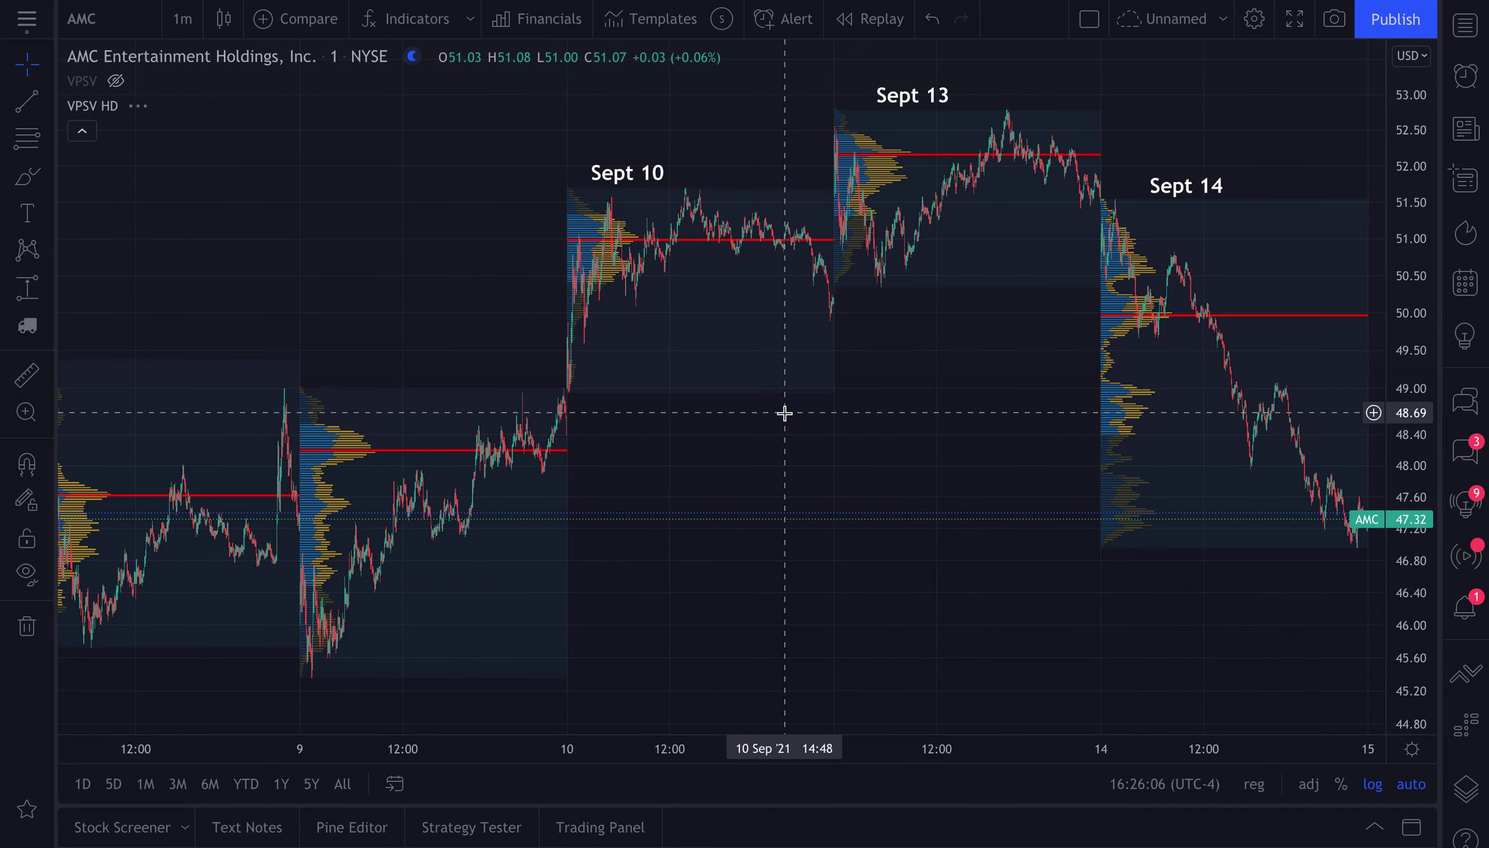
pyautogui.scroll(2, 784, 413)
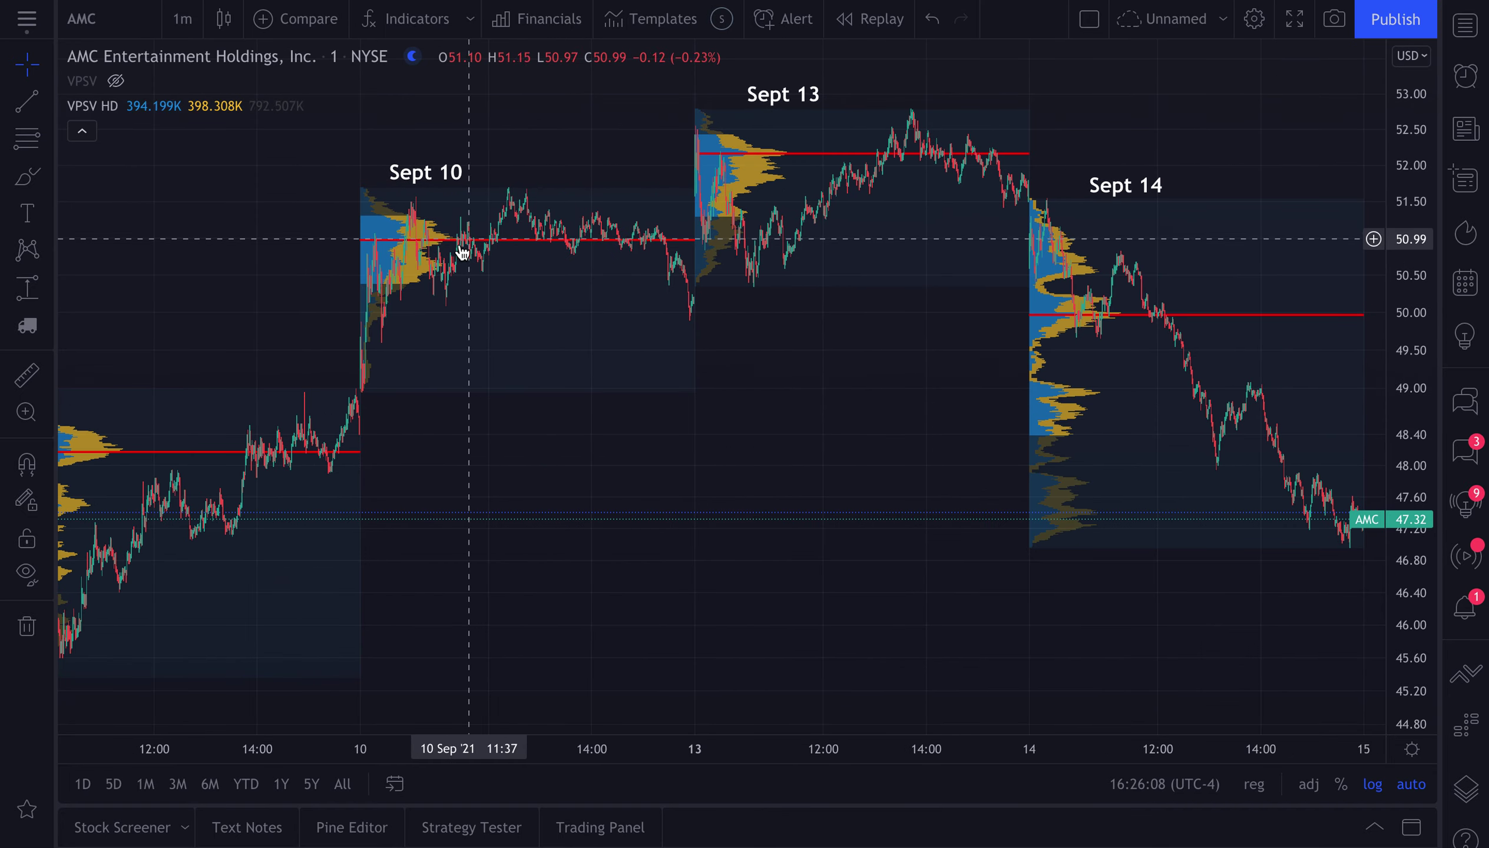
pyautogui.scroll(1, 716, 244)
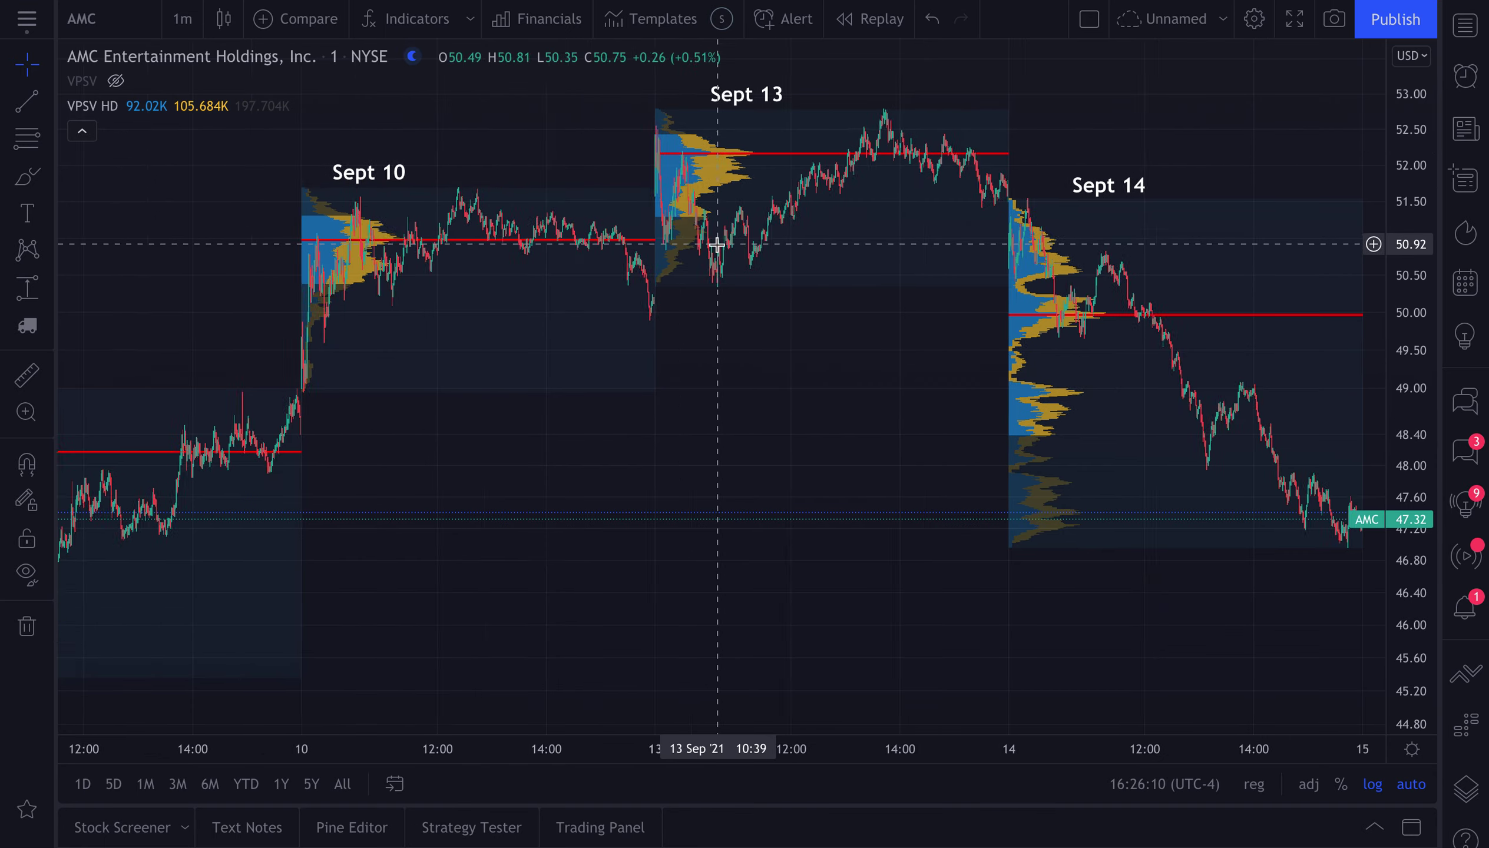
pyautogui.scroll(2, 717, 244)
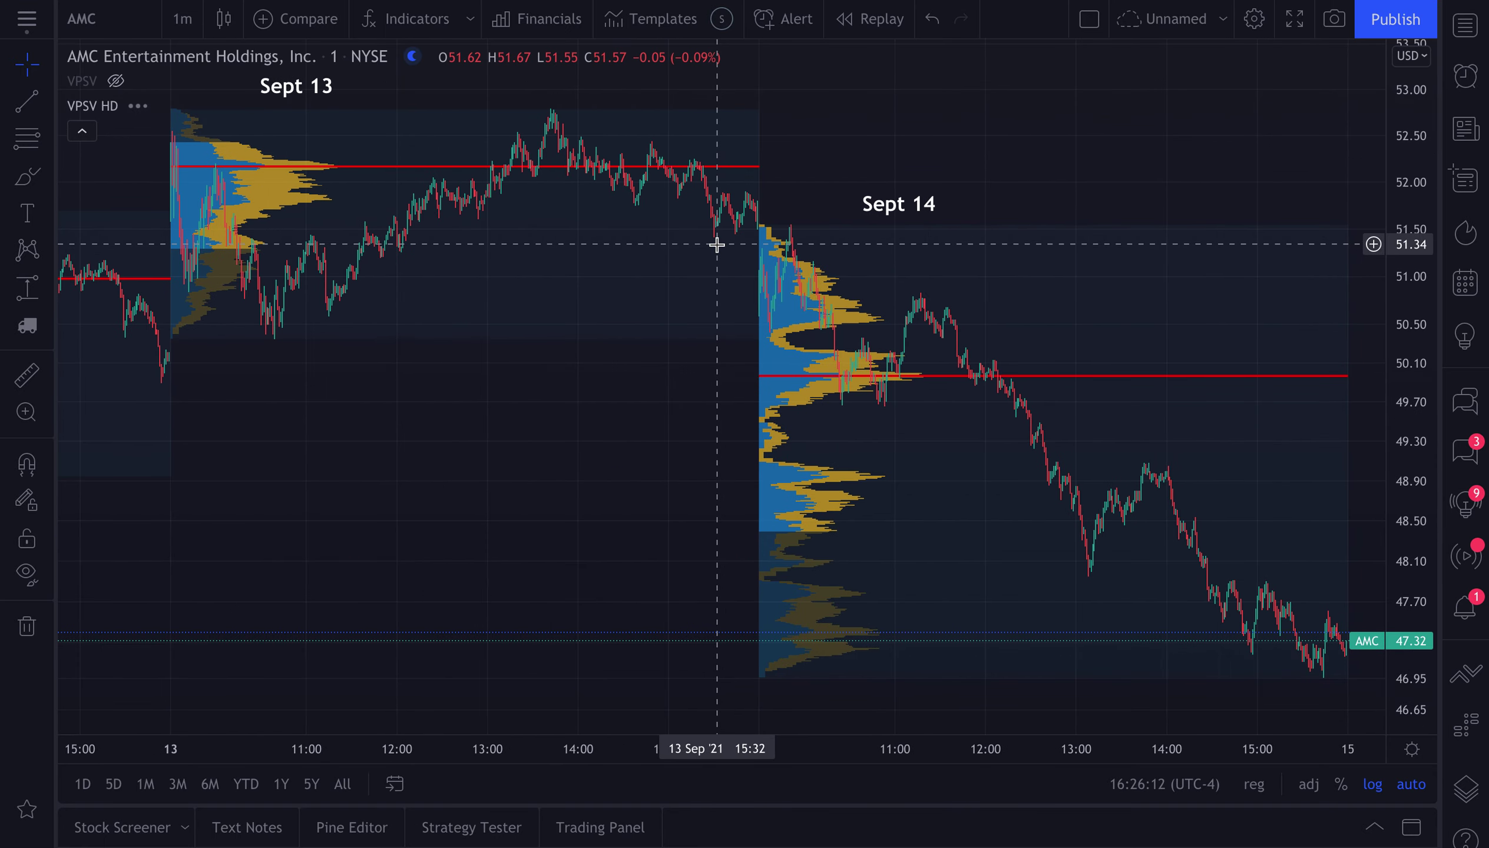
# - Bring the Sept 14 session into view and review the VPSV HD indicator's style and input settings without changing them
pyautogui.scroll(3, 717, 243)
pyautogui.click(938, 159)
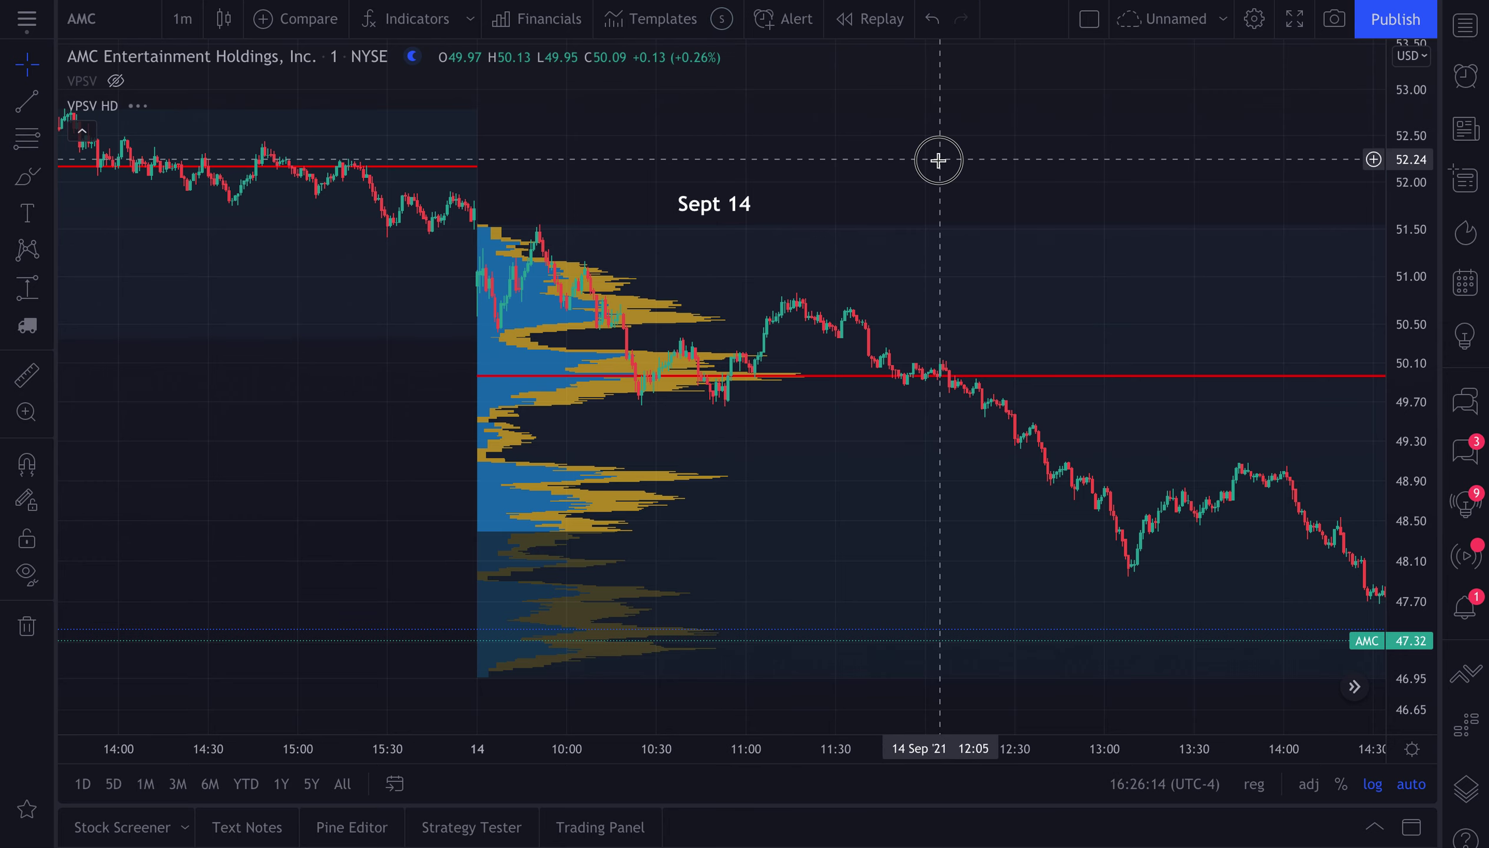
pyautogui.moveTo(938, 160); pyautogui.dragTo(550, 165)
pyautogui.scroll(1, 553, 147)
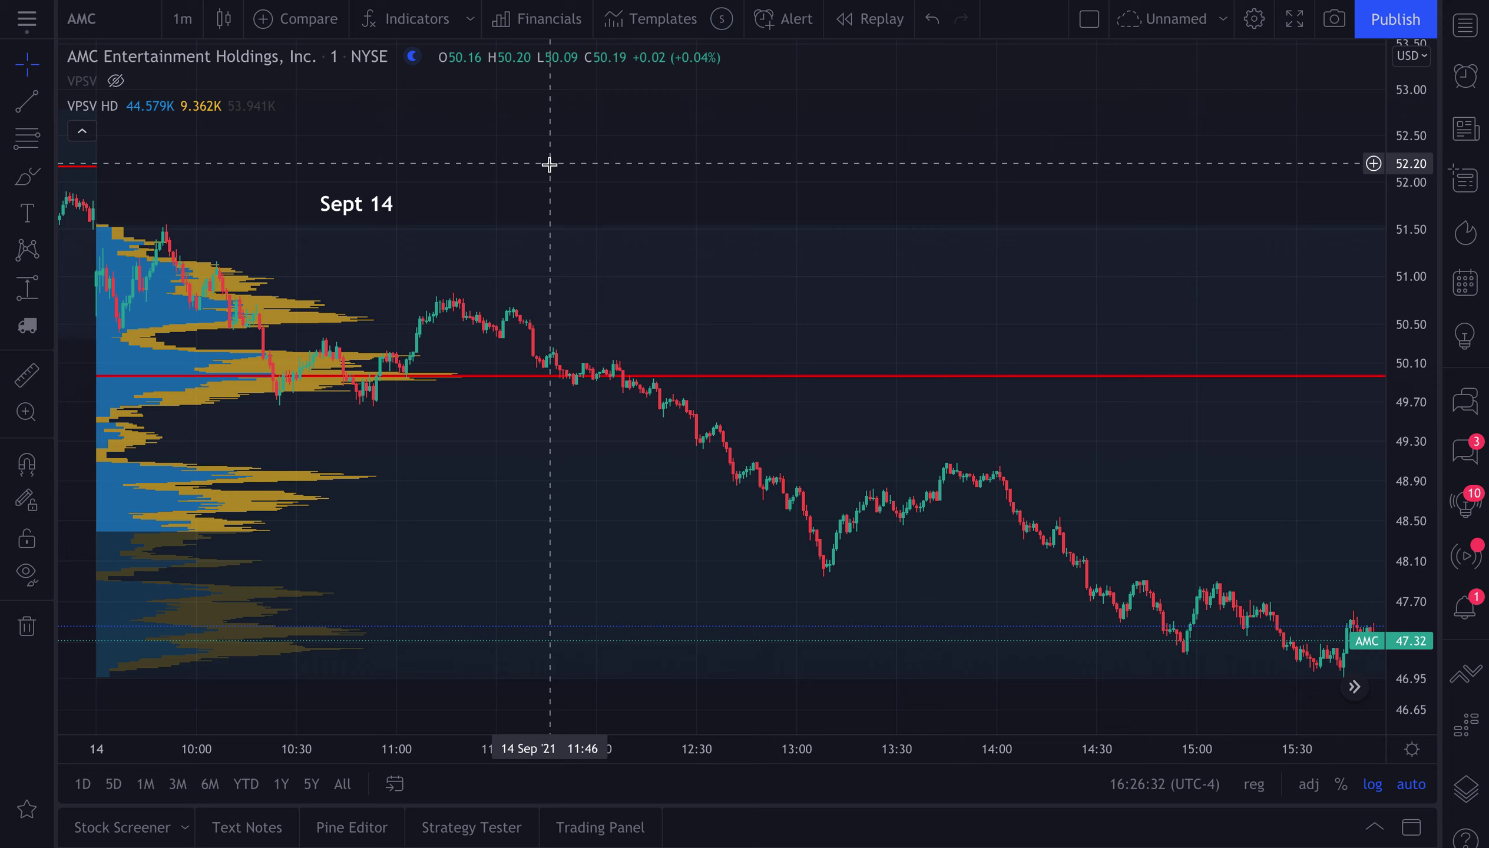
pyautogui.doubleClick(449, 386)
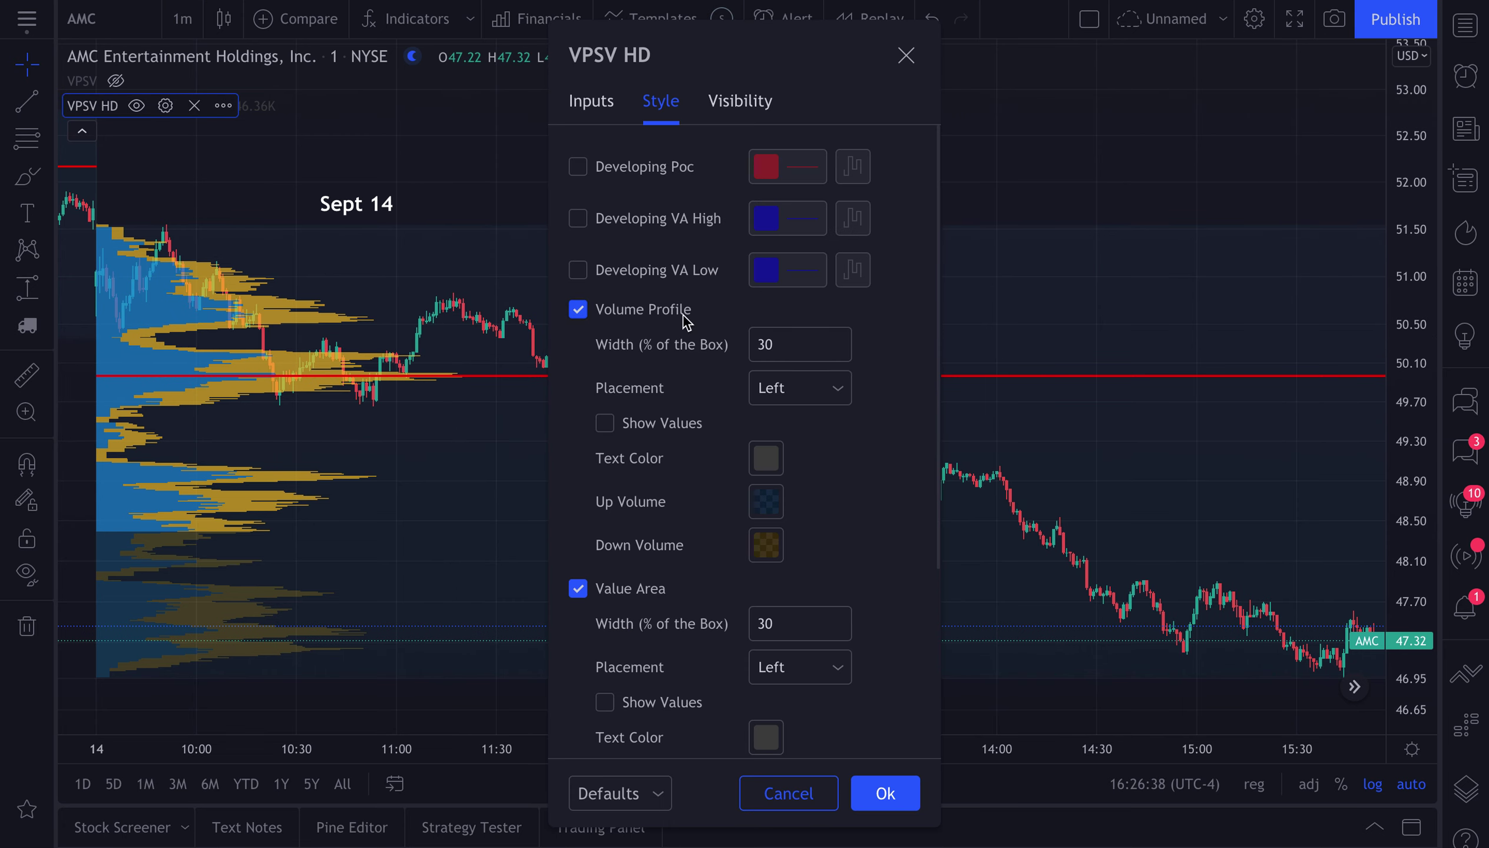
pyautogui.scroll(-5, 685, 322)
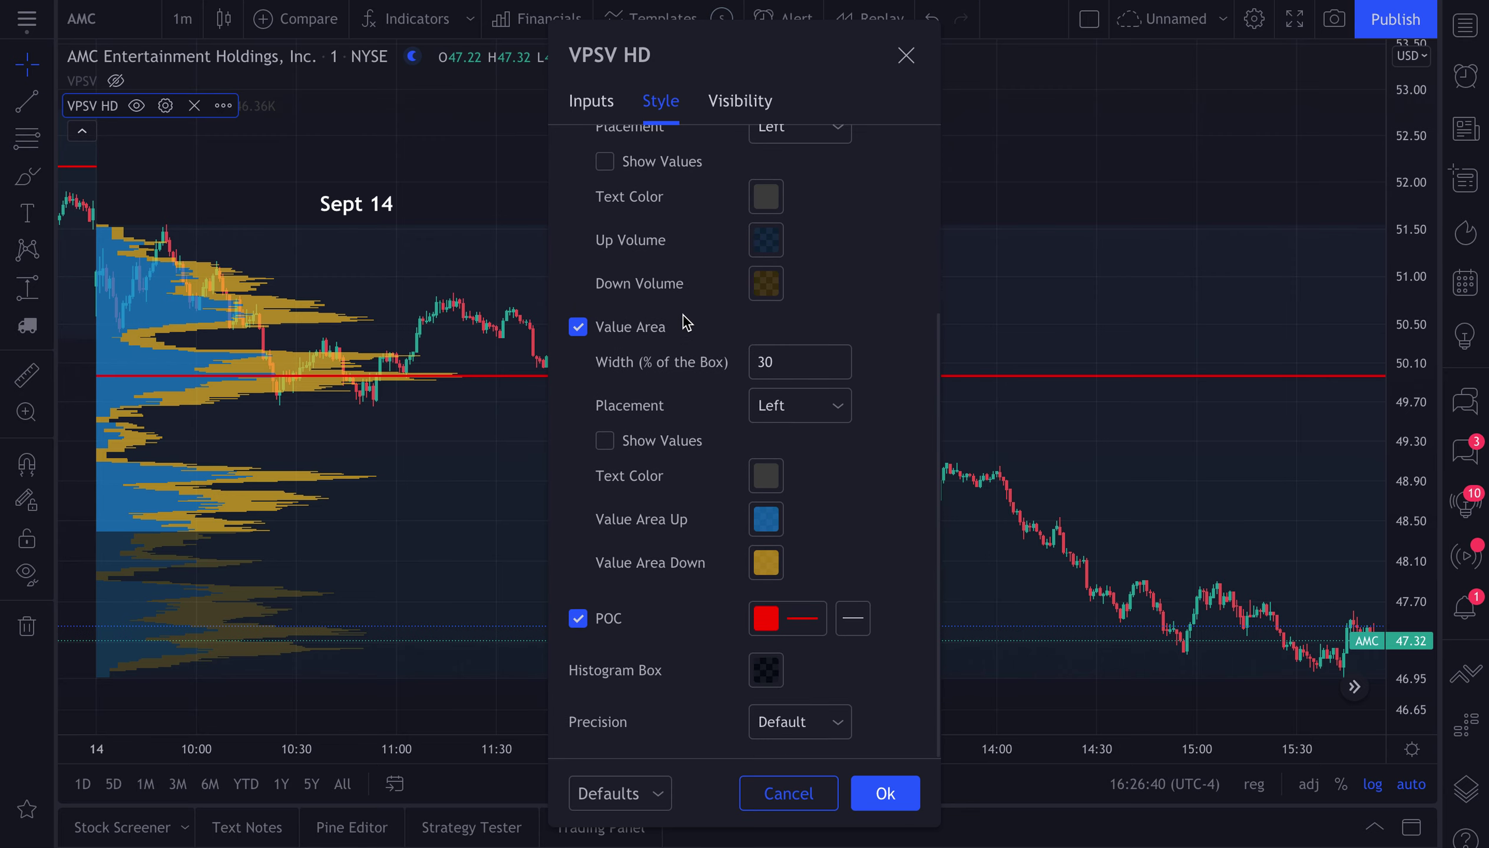
pyautogui.scroll(5, 685, 322)
pyautogui.click(589, 103)
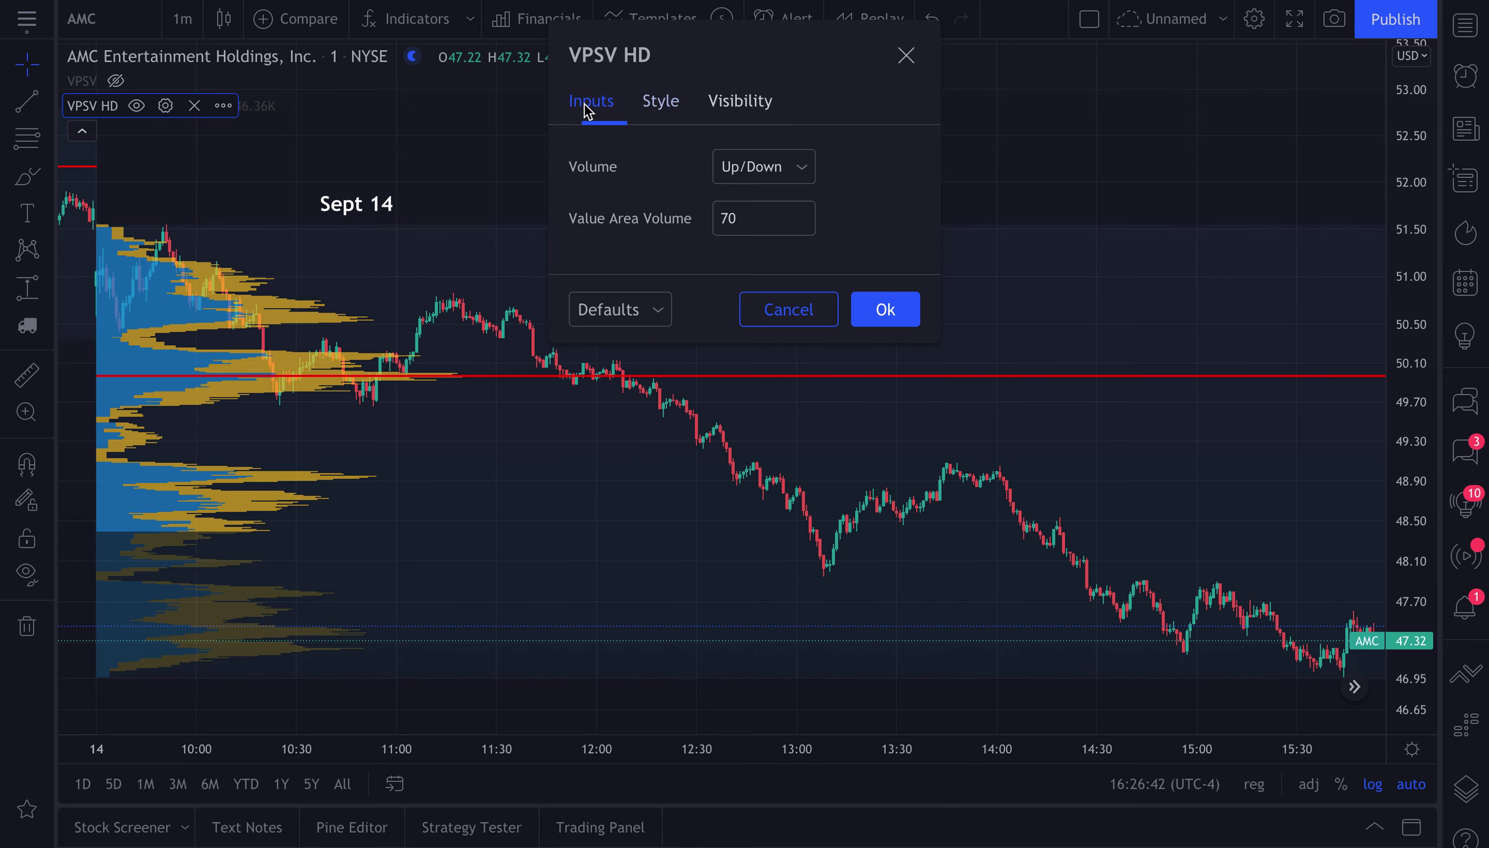
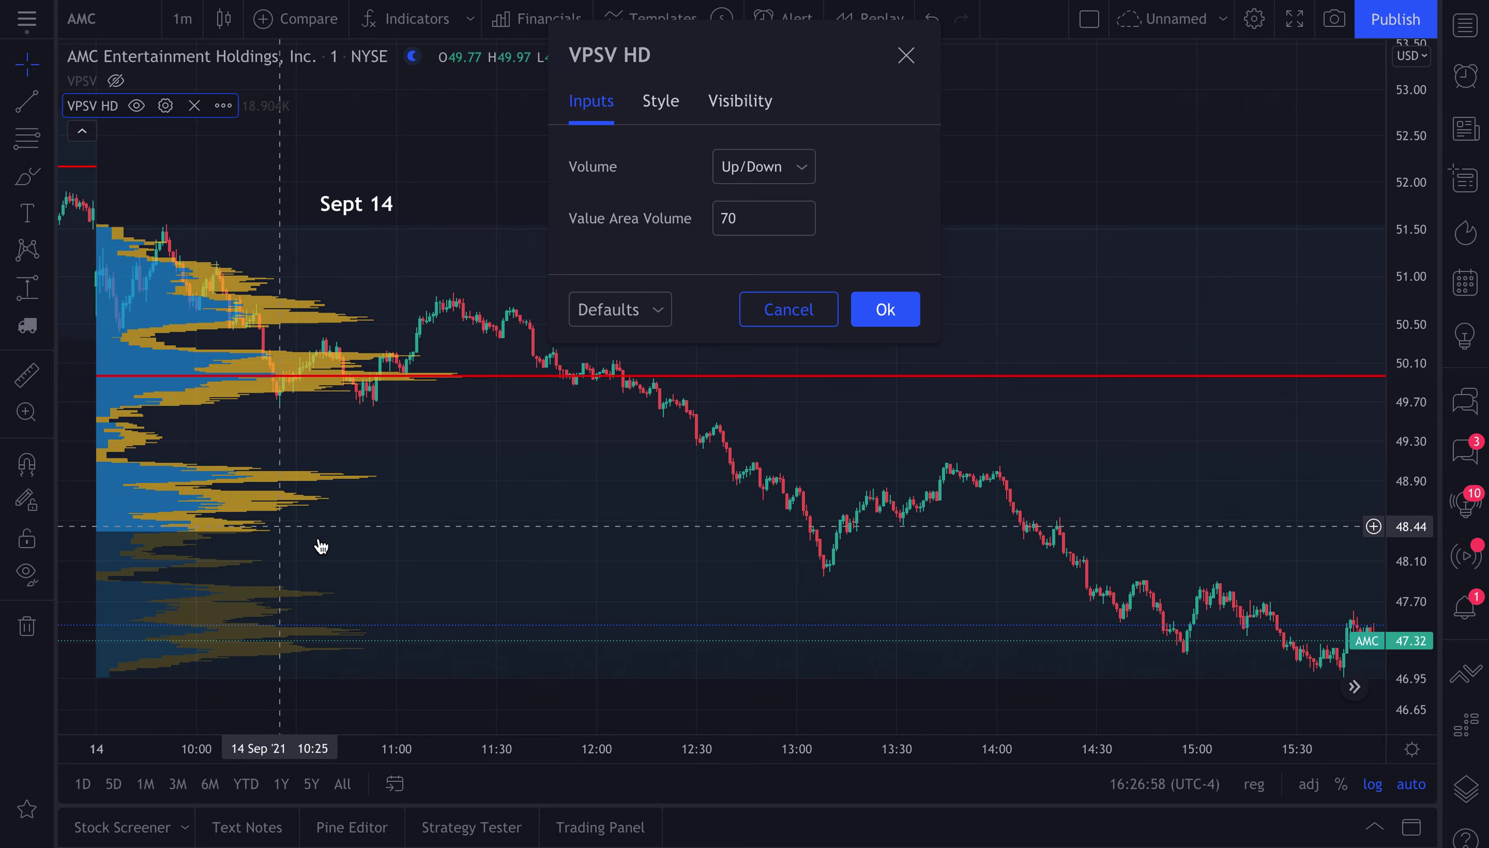
pyautogui.press('Escape')
# - Circle the end of the Sept 14 point-of-control line with the Brush tool, undo the drawing and return to the cursor
pyautogui.click(30, 177)
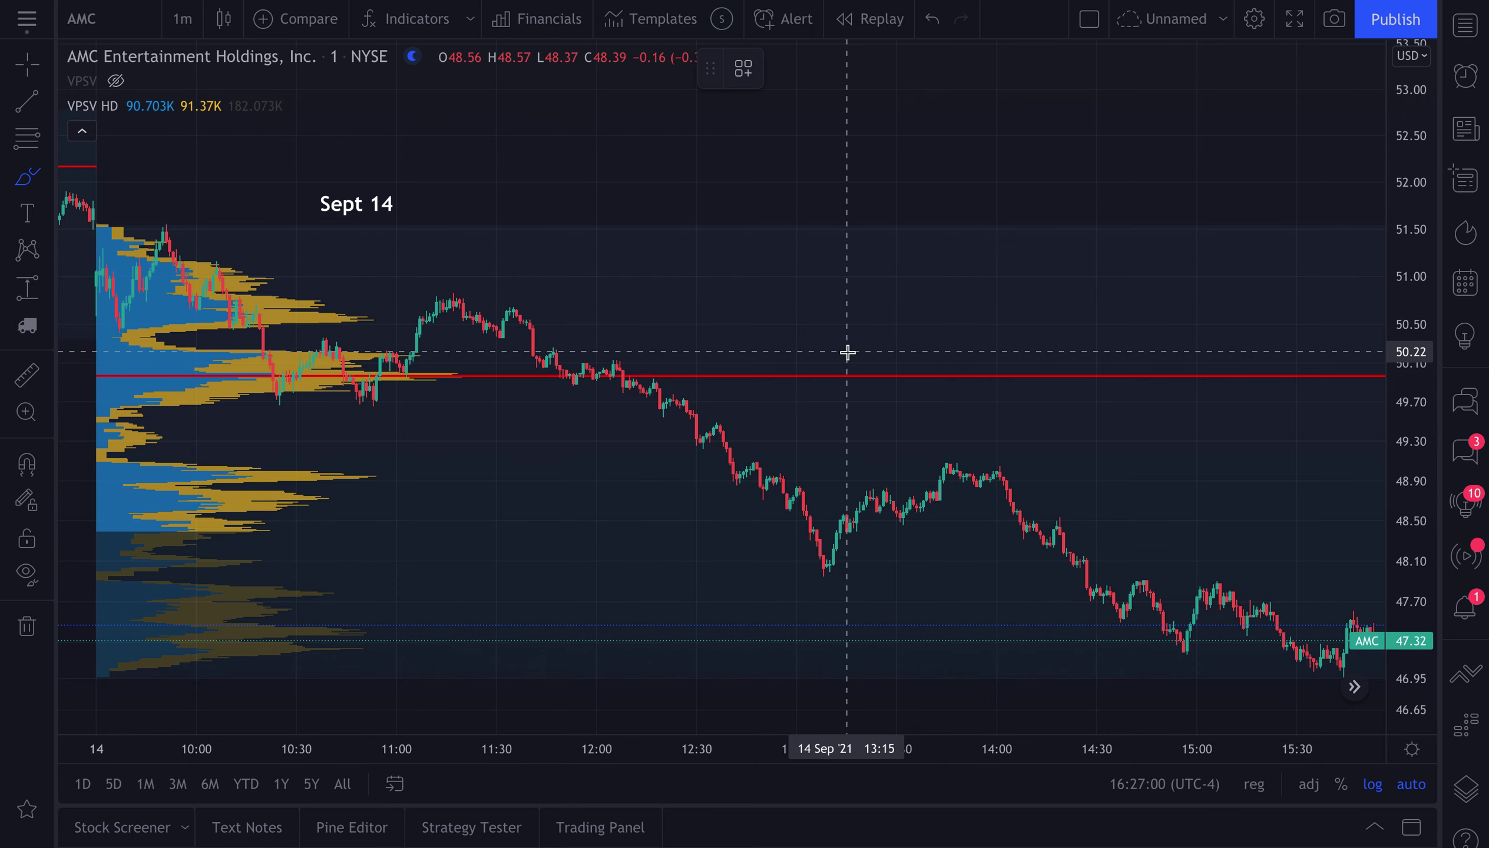
pyautogui.moveTo(1372, 361)
pyautogui.mouseDown()
pyautogui.moveTo(1345, 397)
pyautogui.moveTo(1395, 389)
pyautogui.mouseUp()
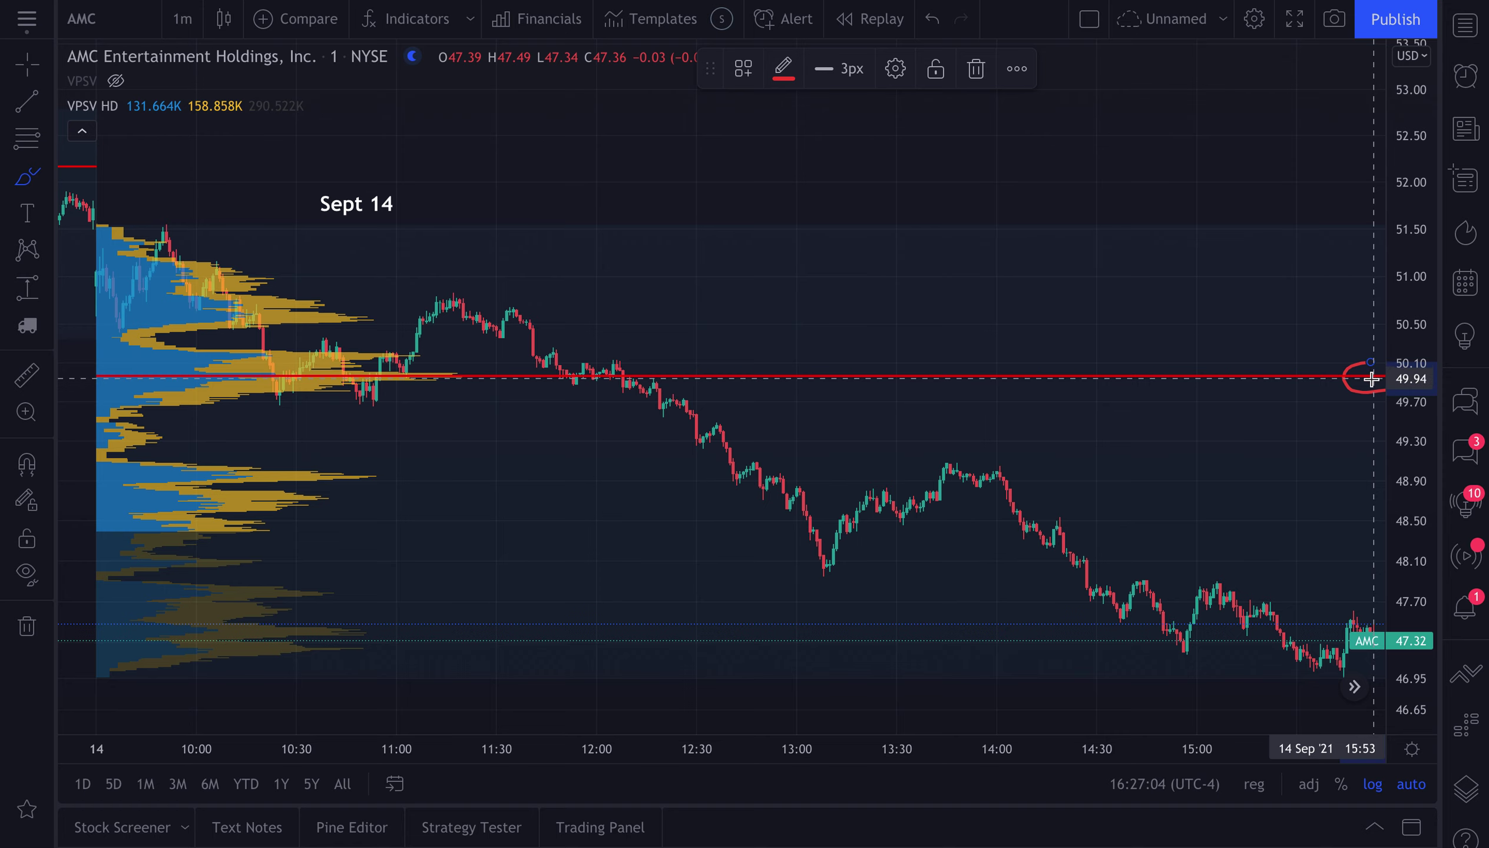
pyautogui.press('Escape')
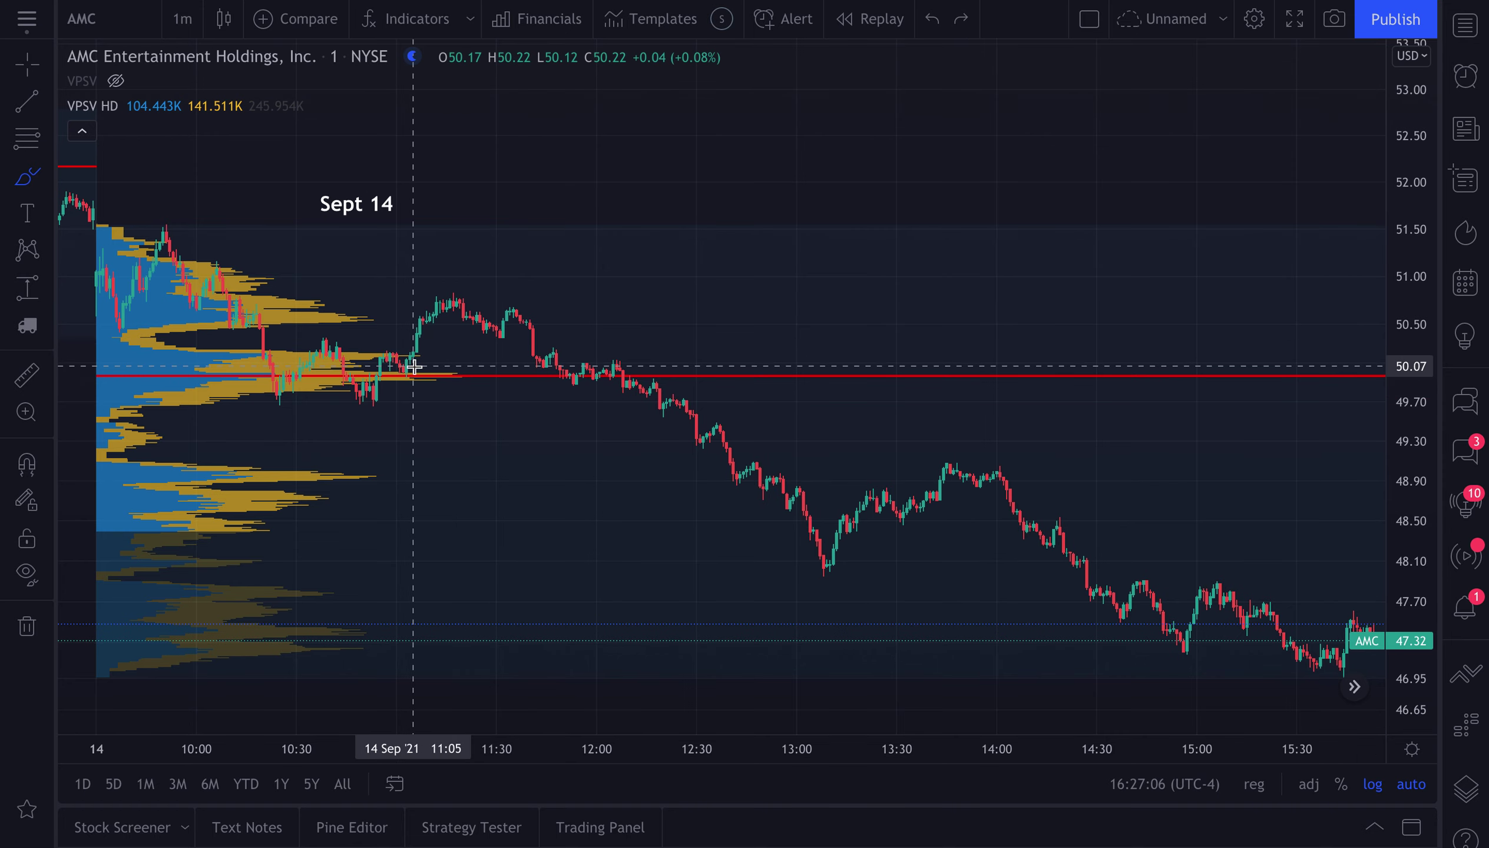
pyautogui.scroll(4, 412, 366)
pyautogui.click(27, 63)
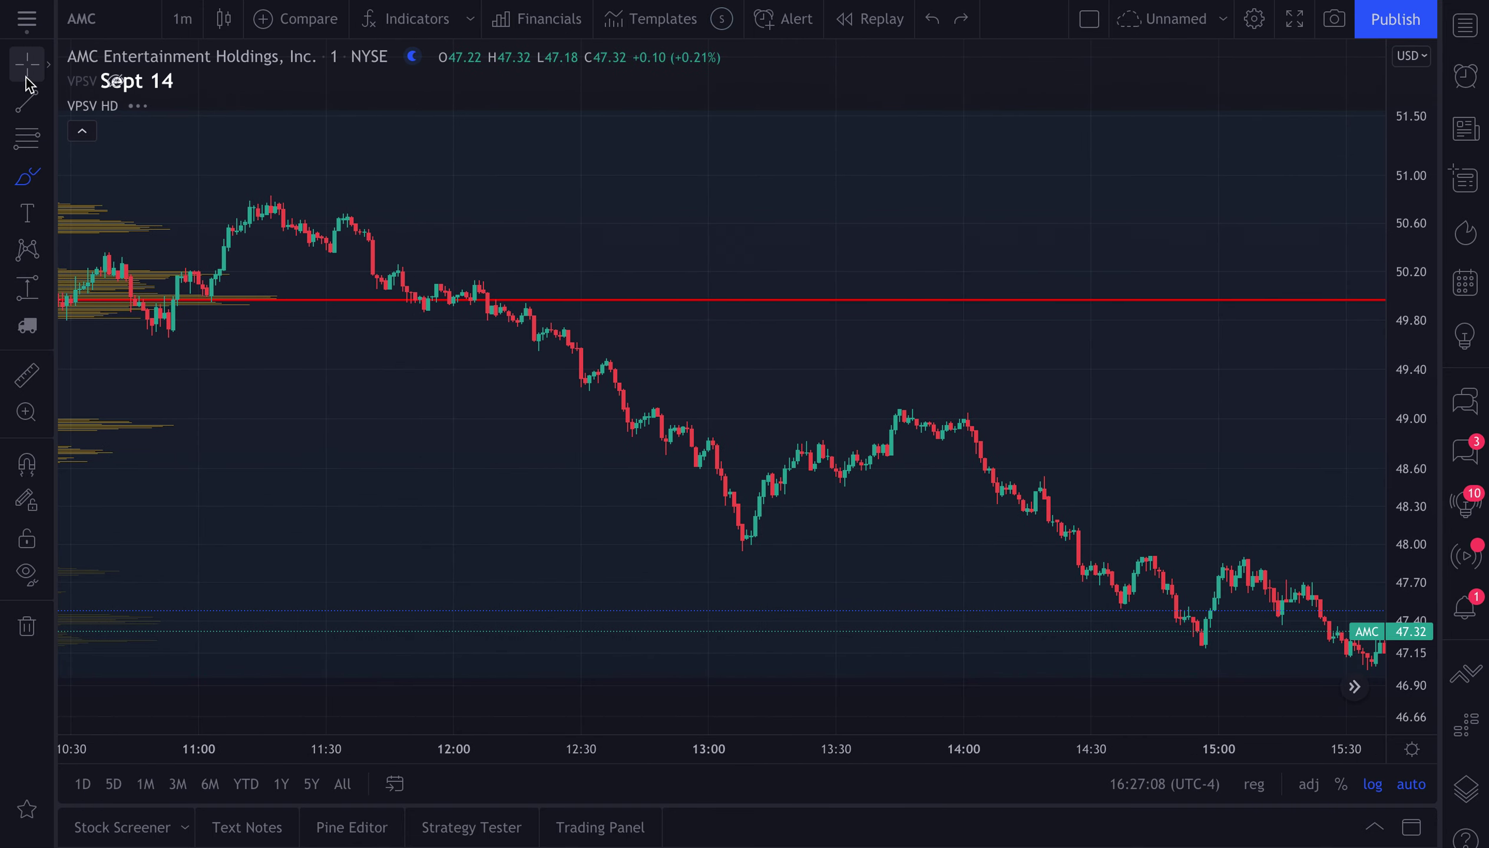
# - Examine the rows of the Sept 14 VPSV HD profile near the point of control up close and across the whole session
pyautogui.moveTo(430, 93); pyautogui.dragTo(437, 93)
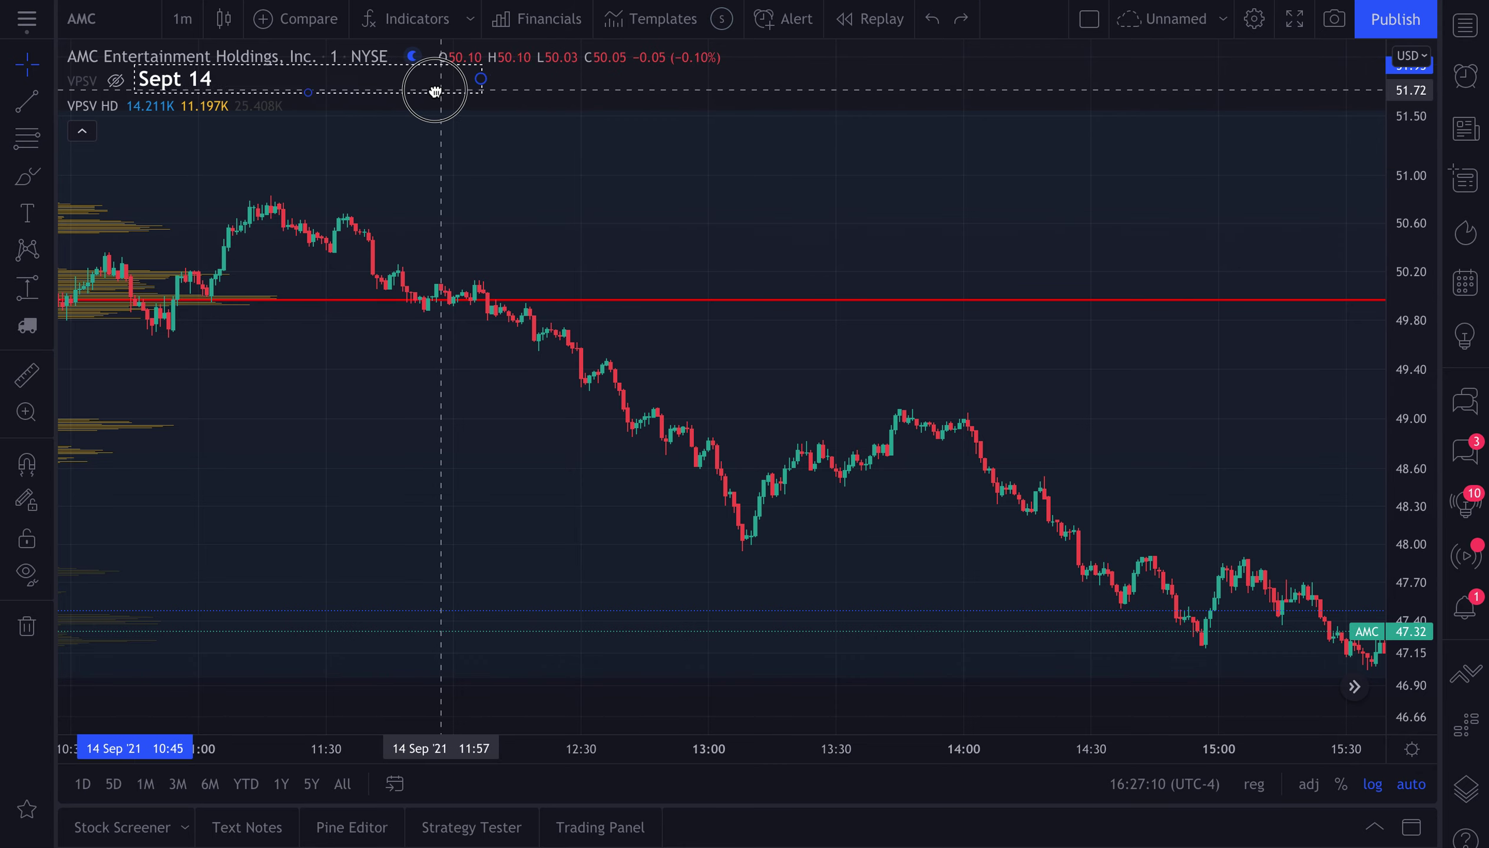
pyautogui.moveTo(634, 91); pyautogui.dragTo(1037, 89)
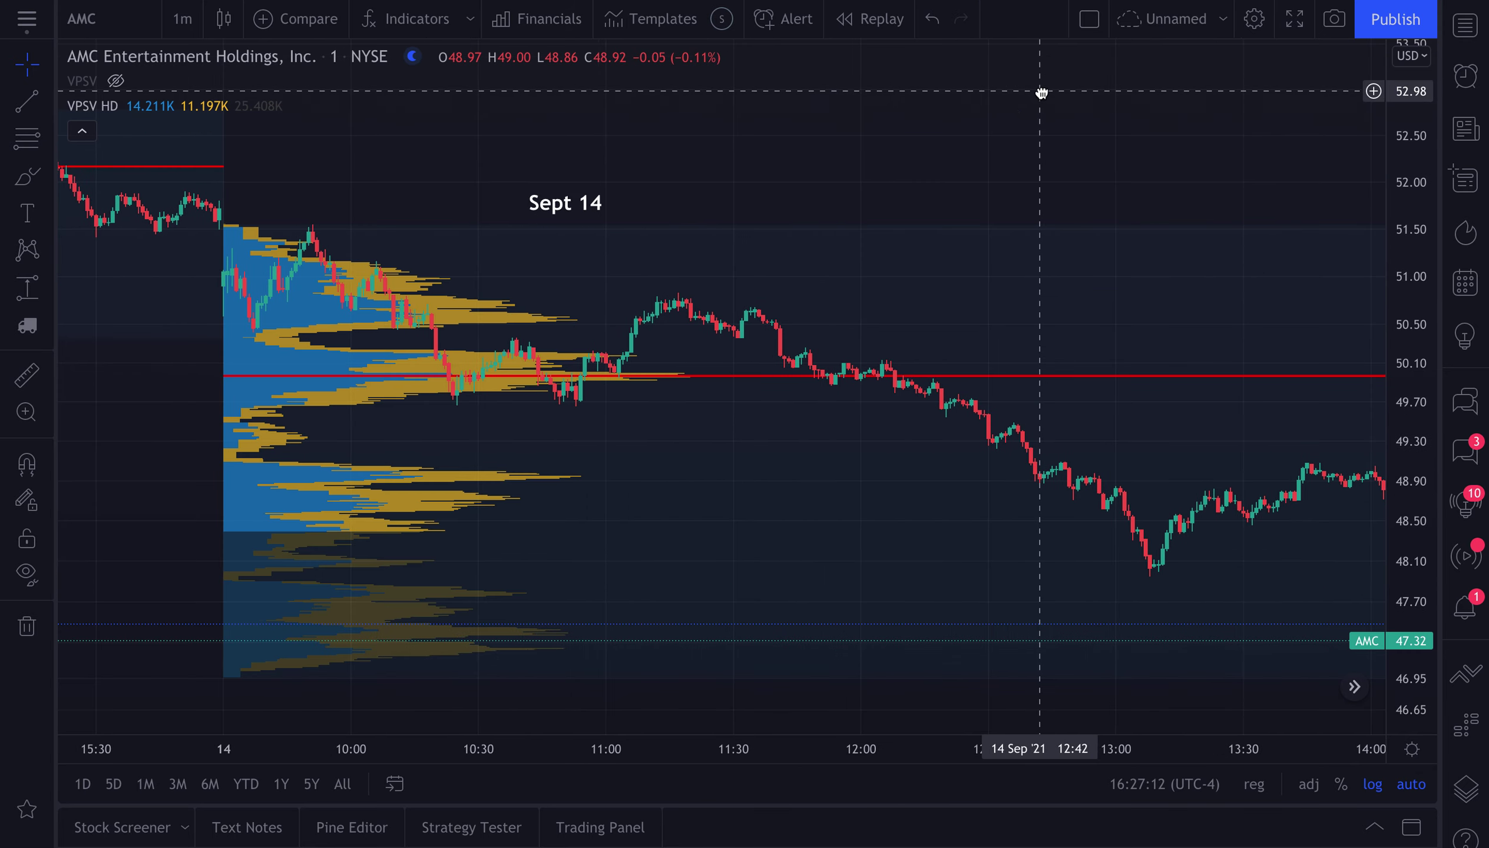
pyautogui.scroll(2, 868, 478)
pyautogui.moveTo(491, 684); pyautogui.dragTo(953, 655)
pyautogui.scroll(-1, 697, 427)
pyautogui.scroll(3, 697, 427)
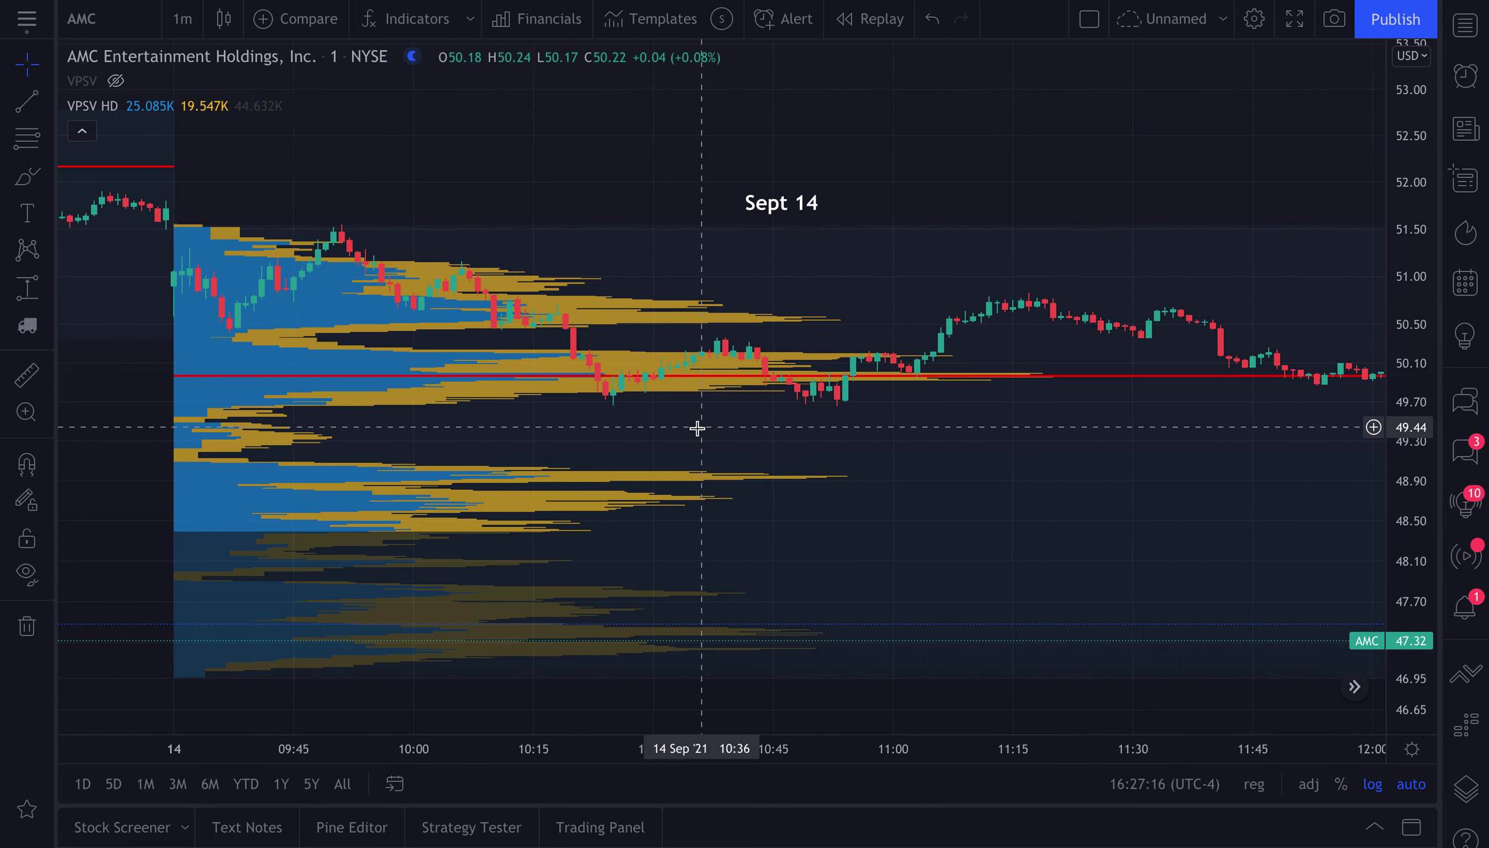
pyautogui.scroll(1, 543, 174)
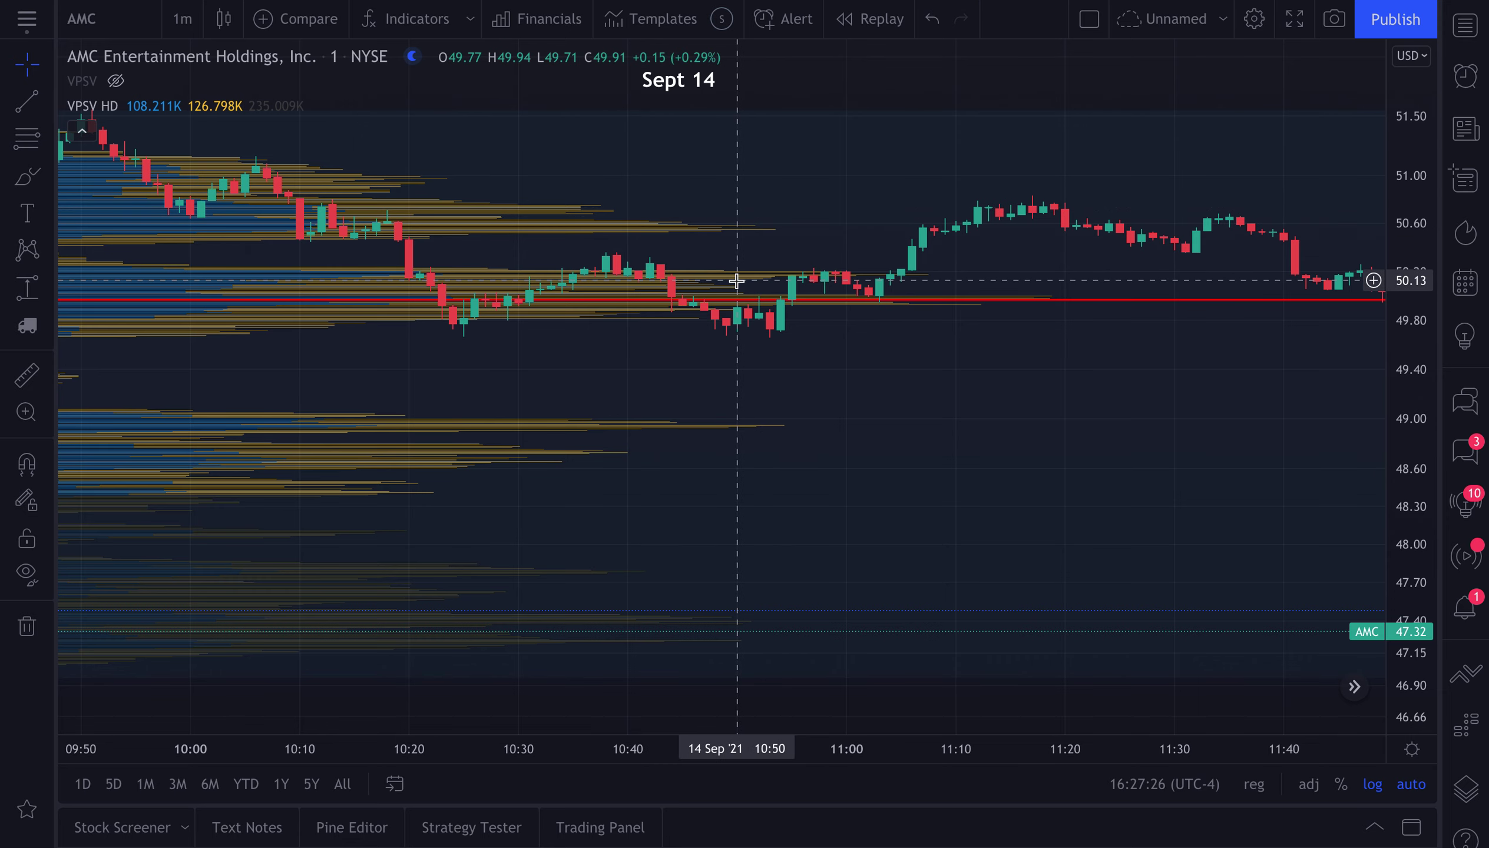
pyautogui.scroll(2, 767, 425)
pyautogui.scroll(-4, 767, 425)
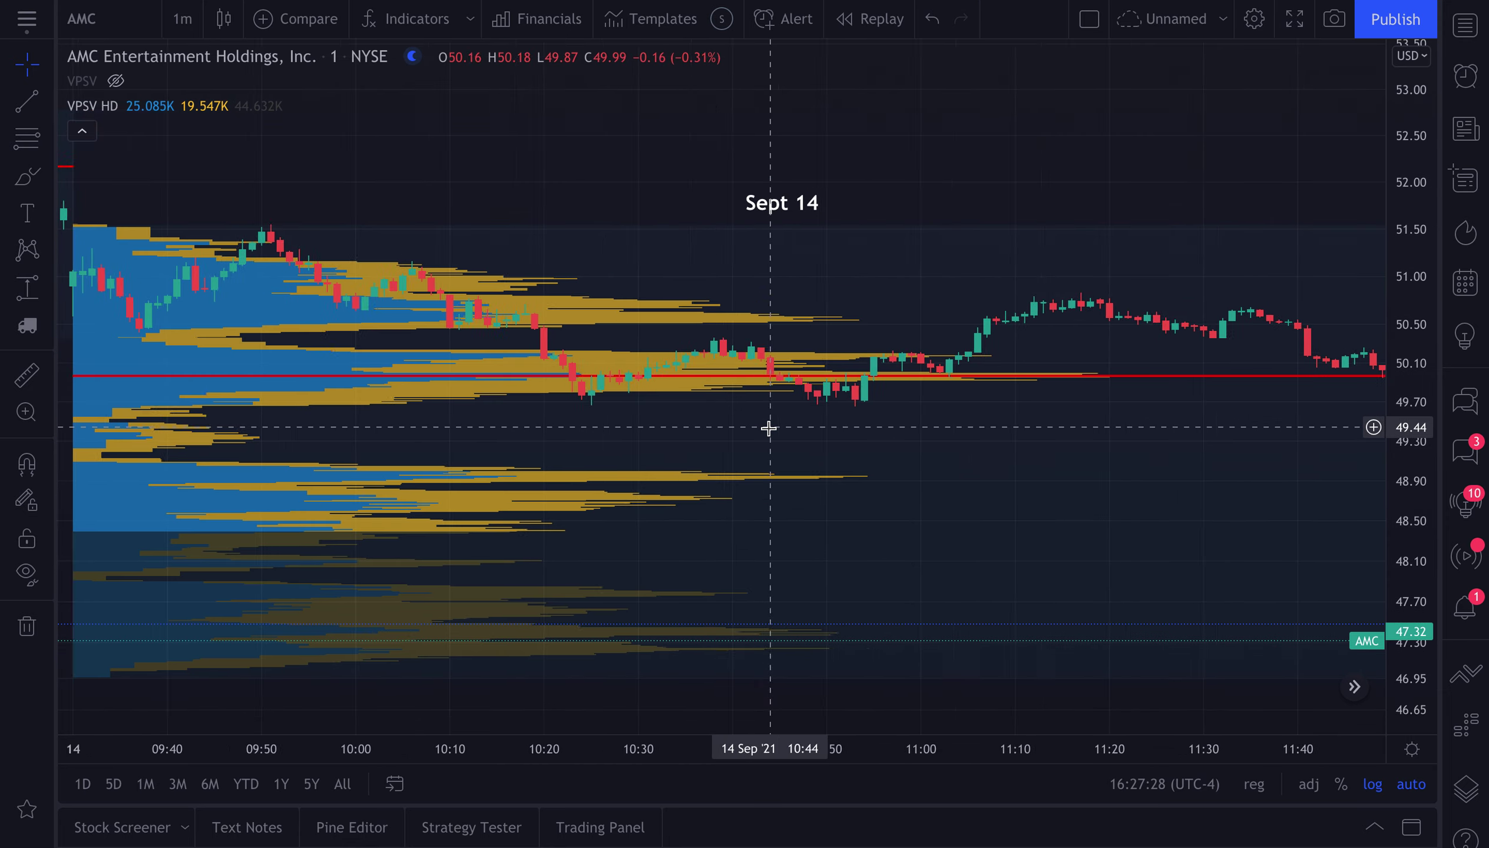
pyautogui.scroll(-2, 768, 426)
pyautogui.moveTo(813, 190); pyautogui.dragTo(365, 196)
pyautogui.scroll(-2, 255, 323)
pyautogui.moveTo(256, 323); pyautogui.dragTo(354, 171)
pyautogui.moveTo(489, 200); pyautogui.dragTo(641, 319)
pyautogui.scroll(-1, 641, 319)
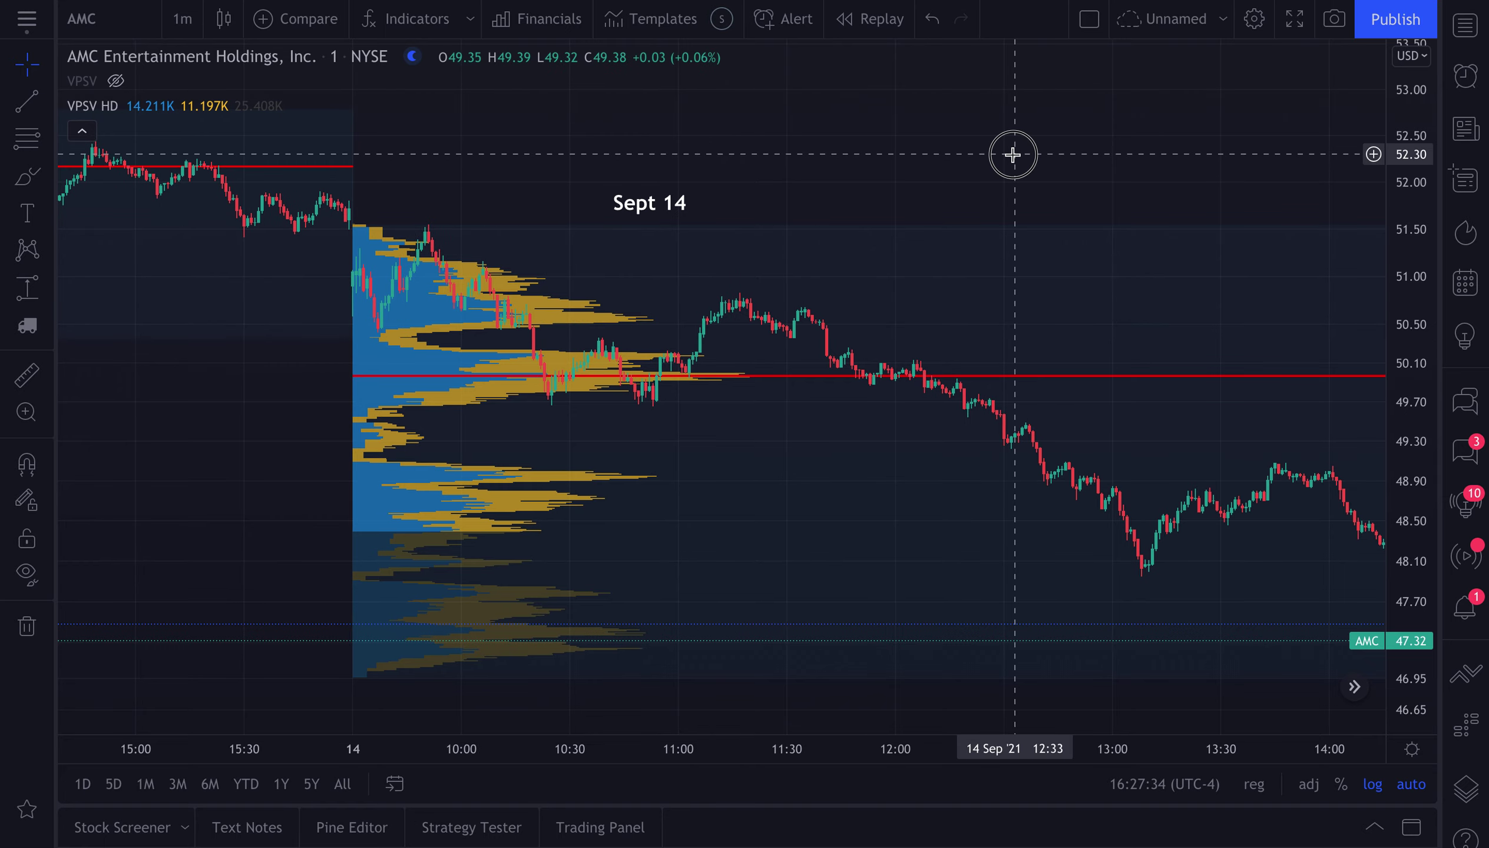
pyautogui.moveTo(1012, 154); pyautogui.dragTo(584, 174)
pyautogui.scroll(-2, 731, 344)
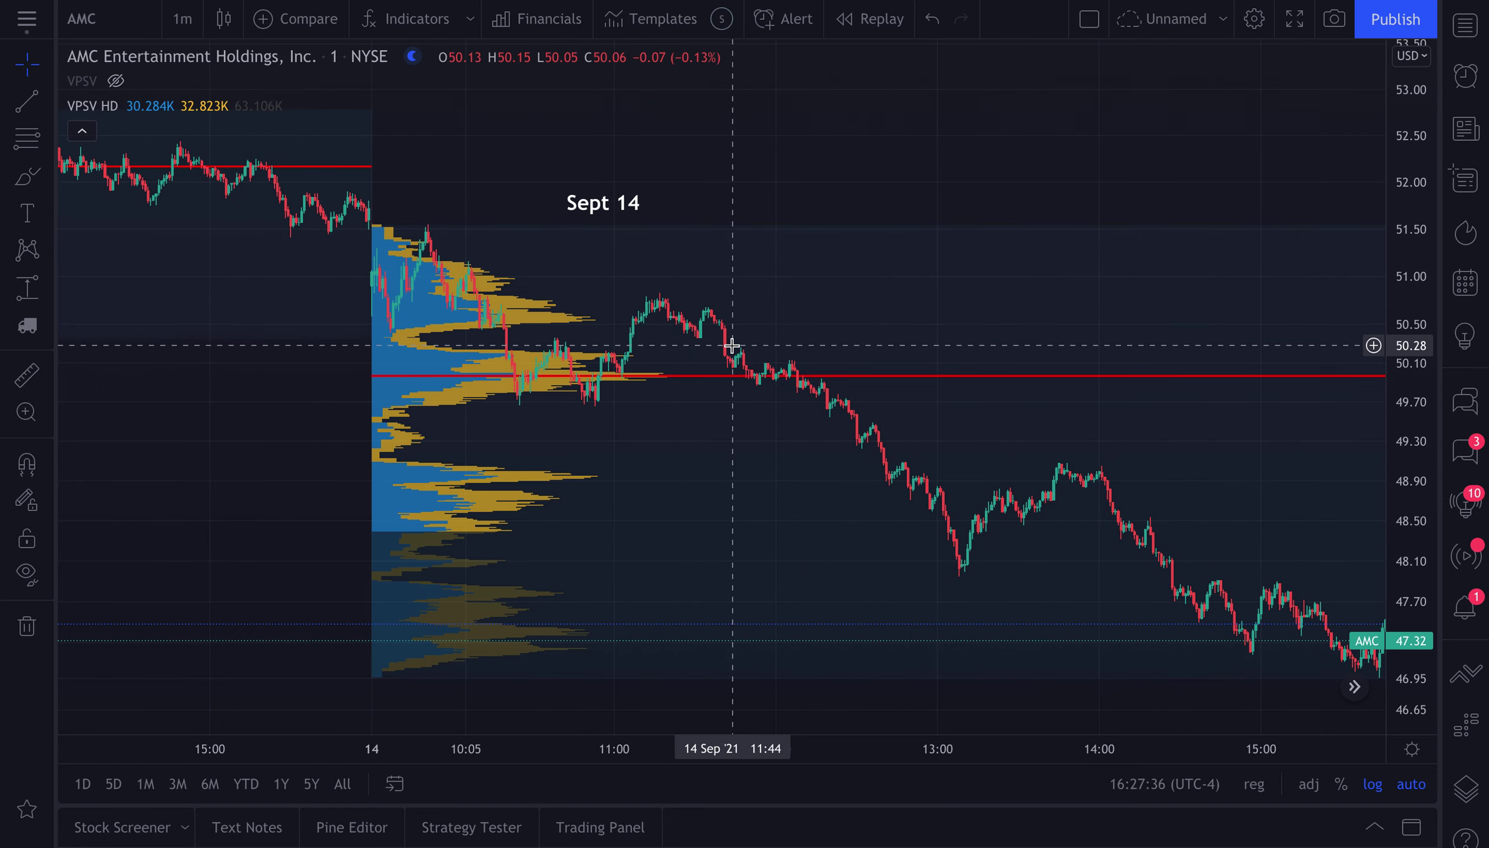
pyautogui.scroll(-2, 732, 345)
pyautogui.moveTo(1057, 160); pyautogui.dragTo(765, 168)
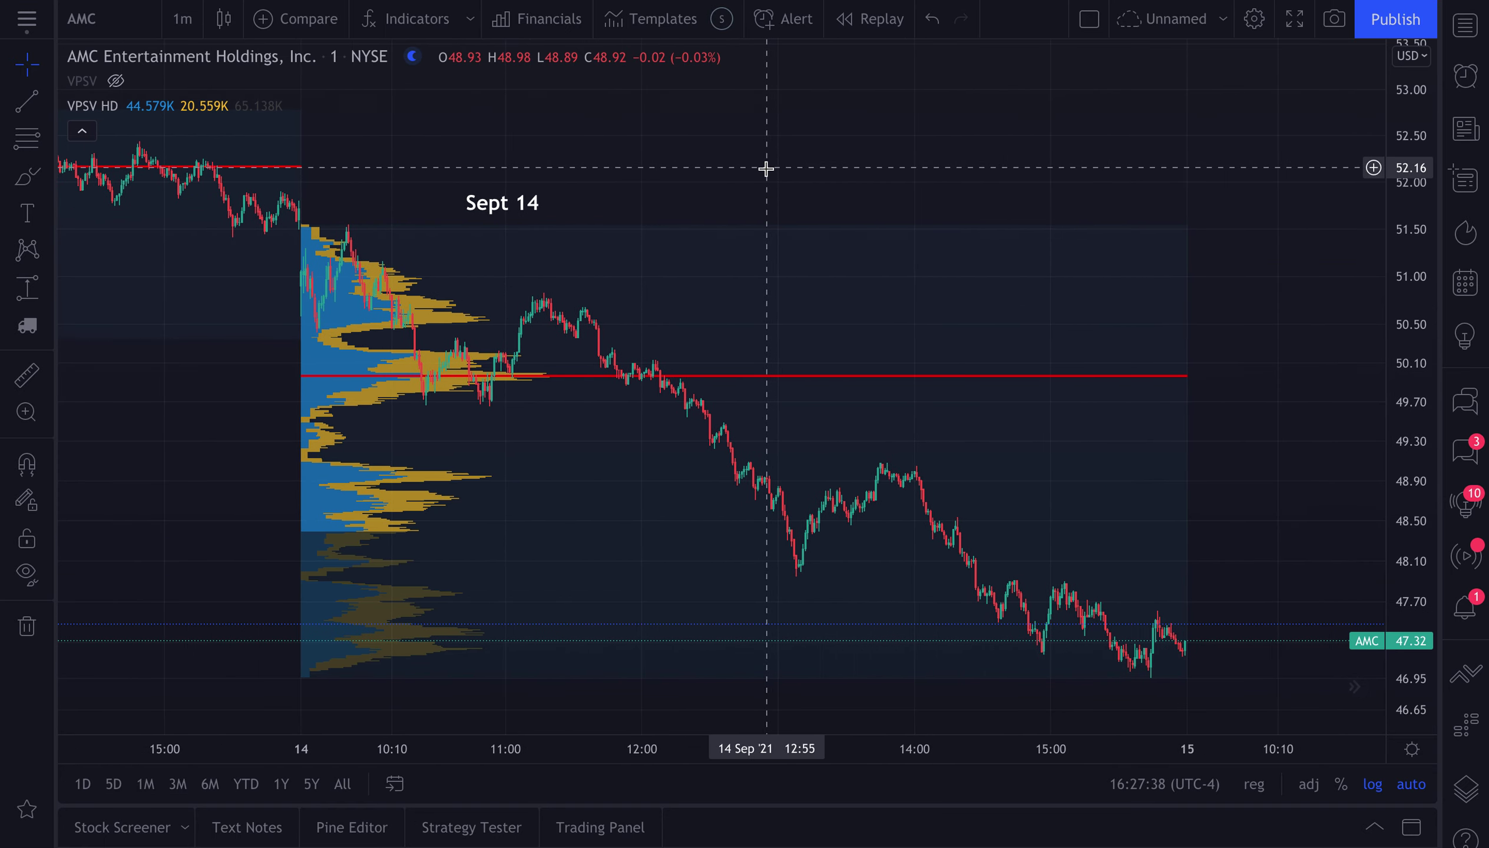
# - Switch the VPSV HD indicator's Volume setting to Total and return it to Up/Down
pyautogui.doubleClick(548, 376)
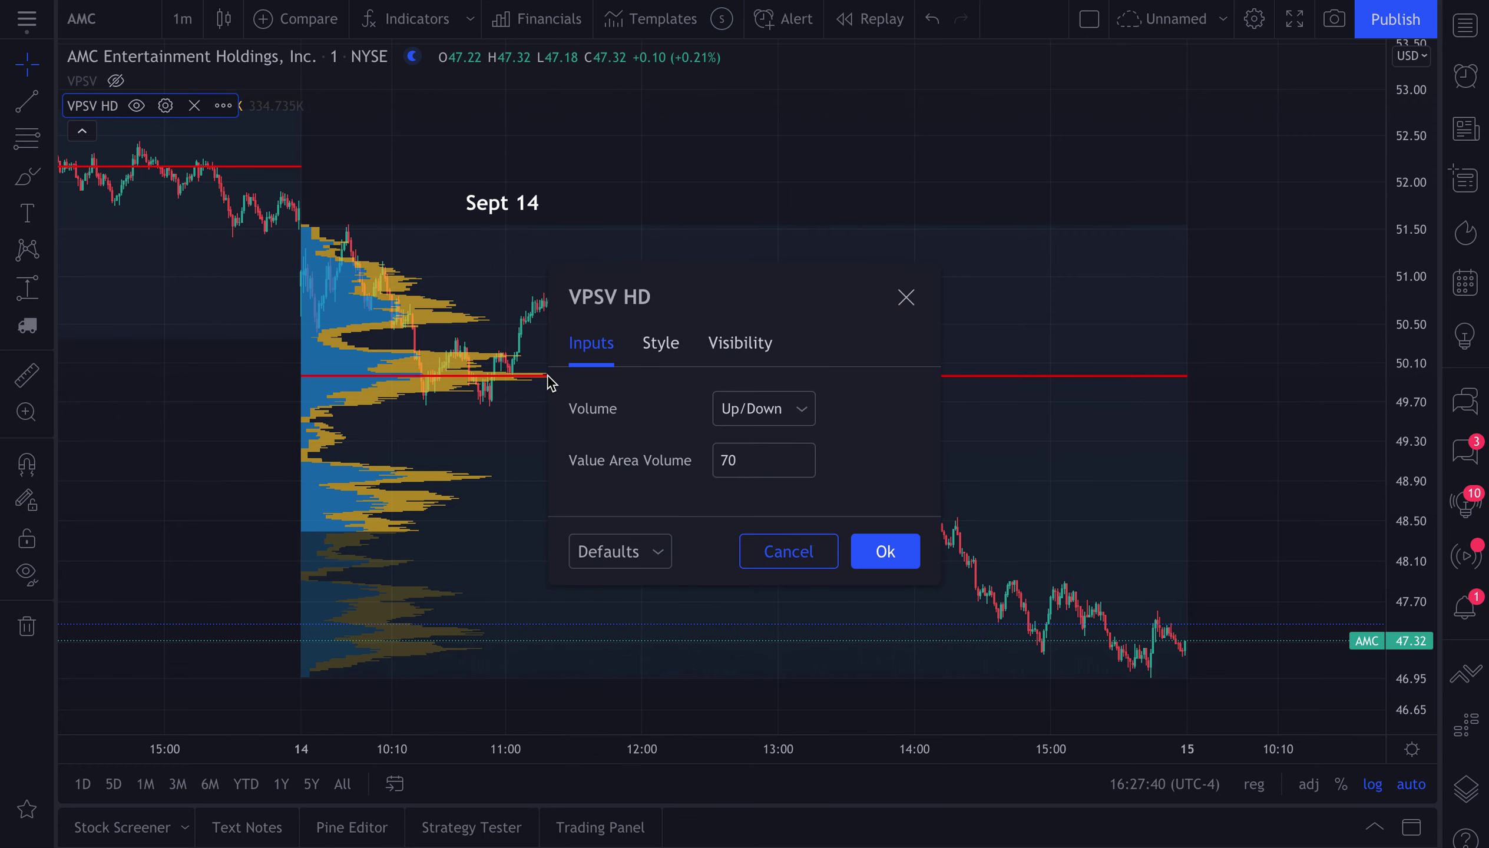
pyautogui.click(759, 412)
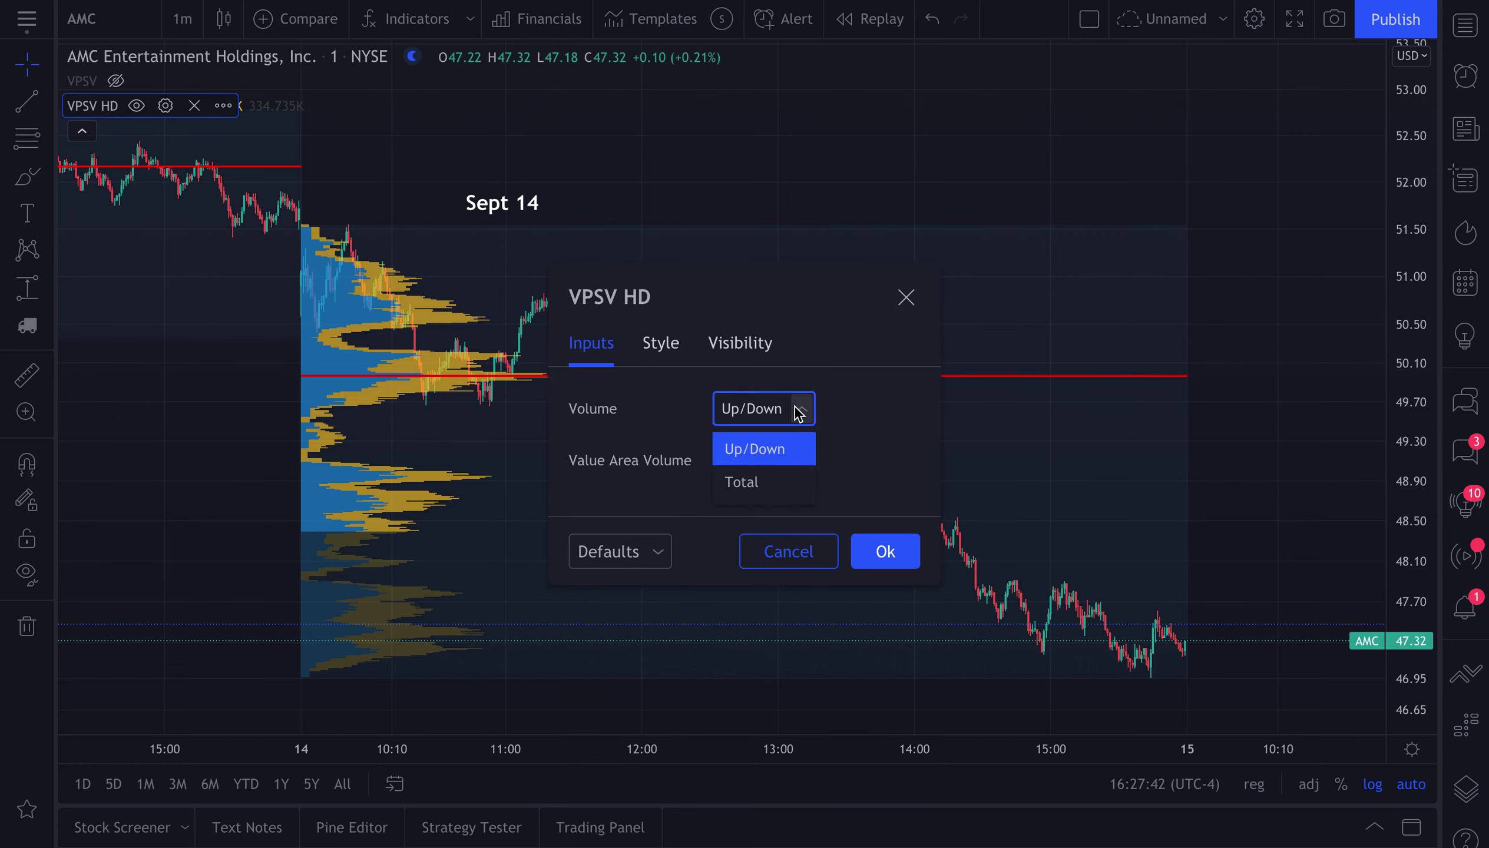
pyautogui.click(771, 484)
pyautogui.click(759, 414)
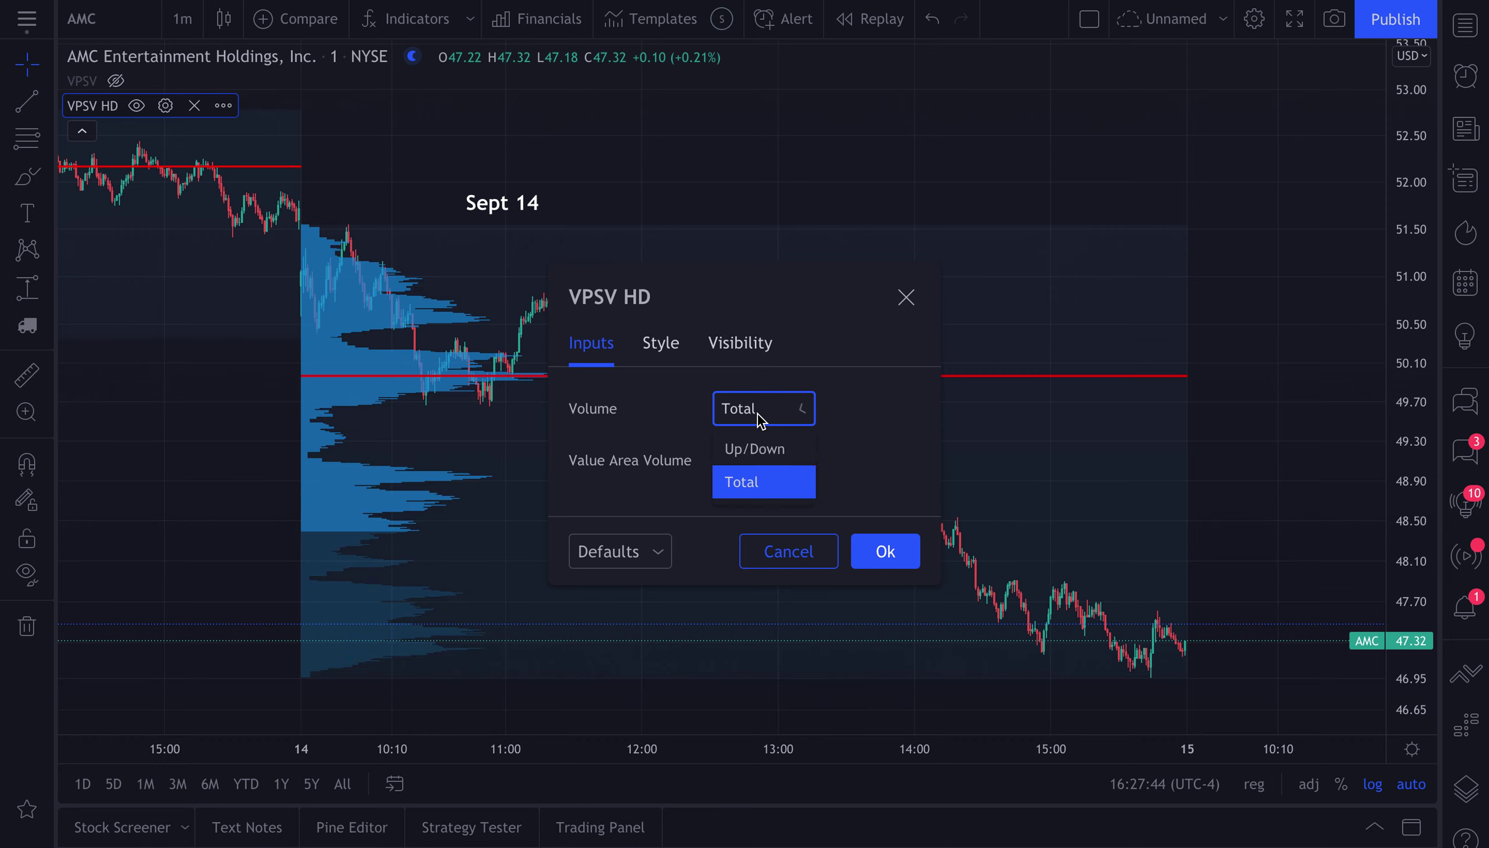
pyautogui.click(756, 449)
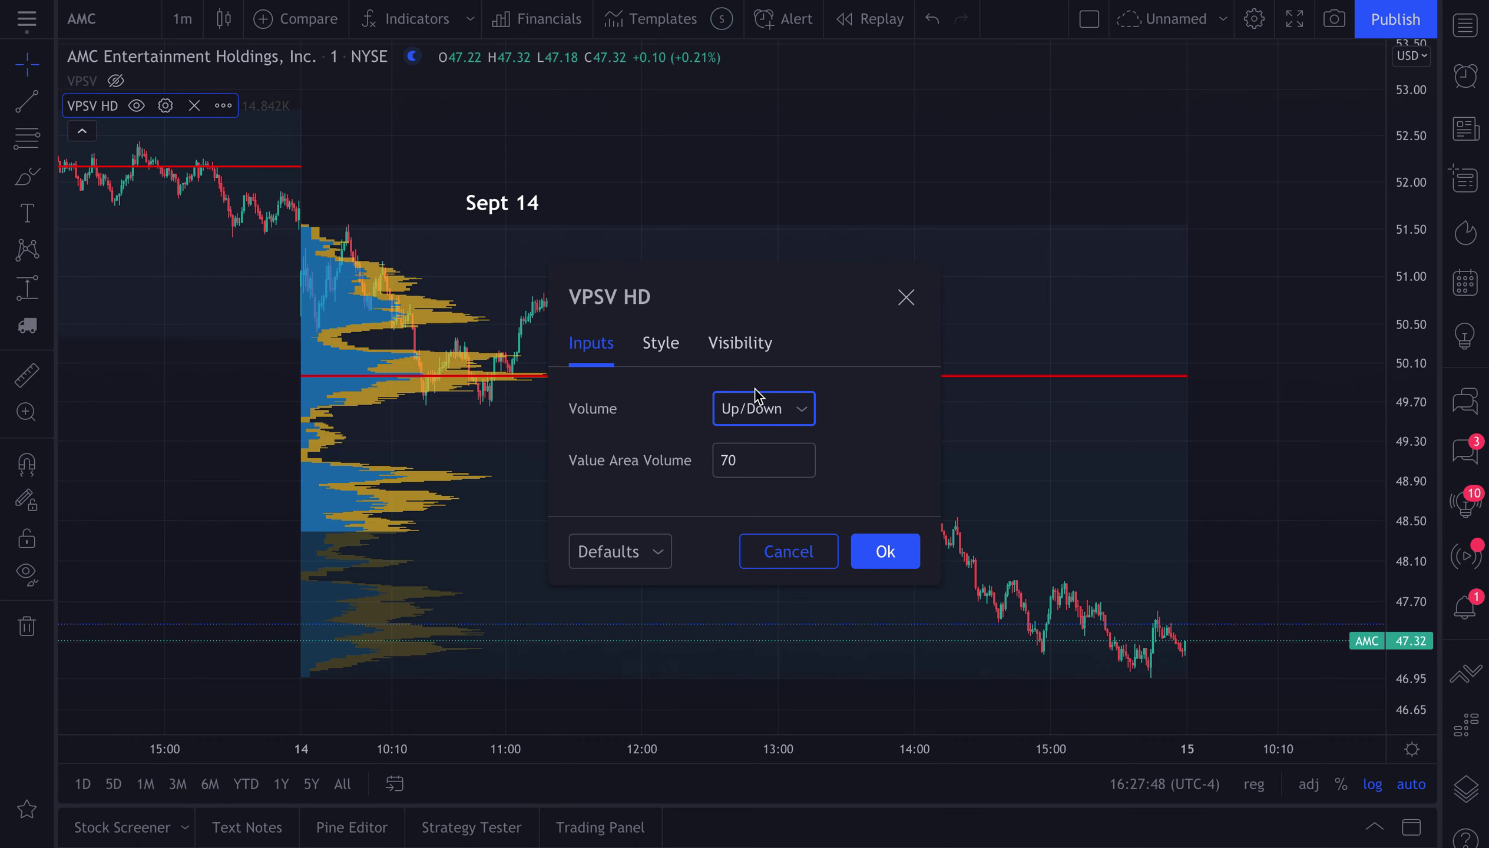
# - Try Value Area Volume settings of 100 and 10 for the VPSV HD indicator, and settle on 55
pyautogui.click(744, 463)
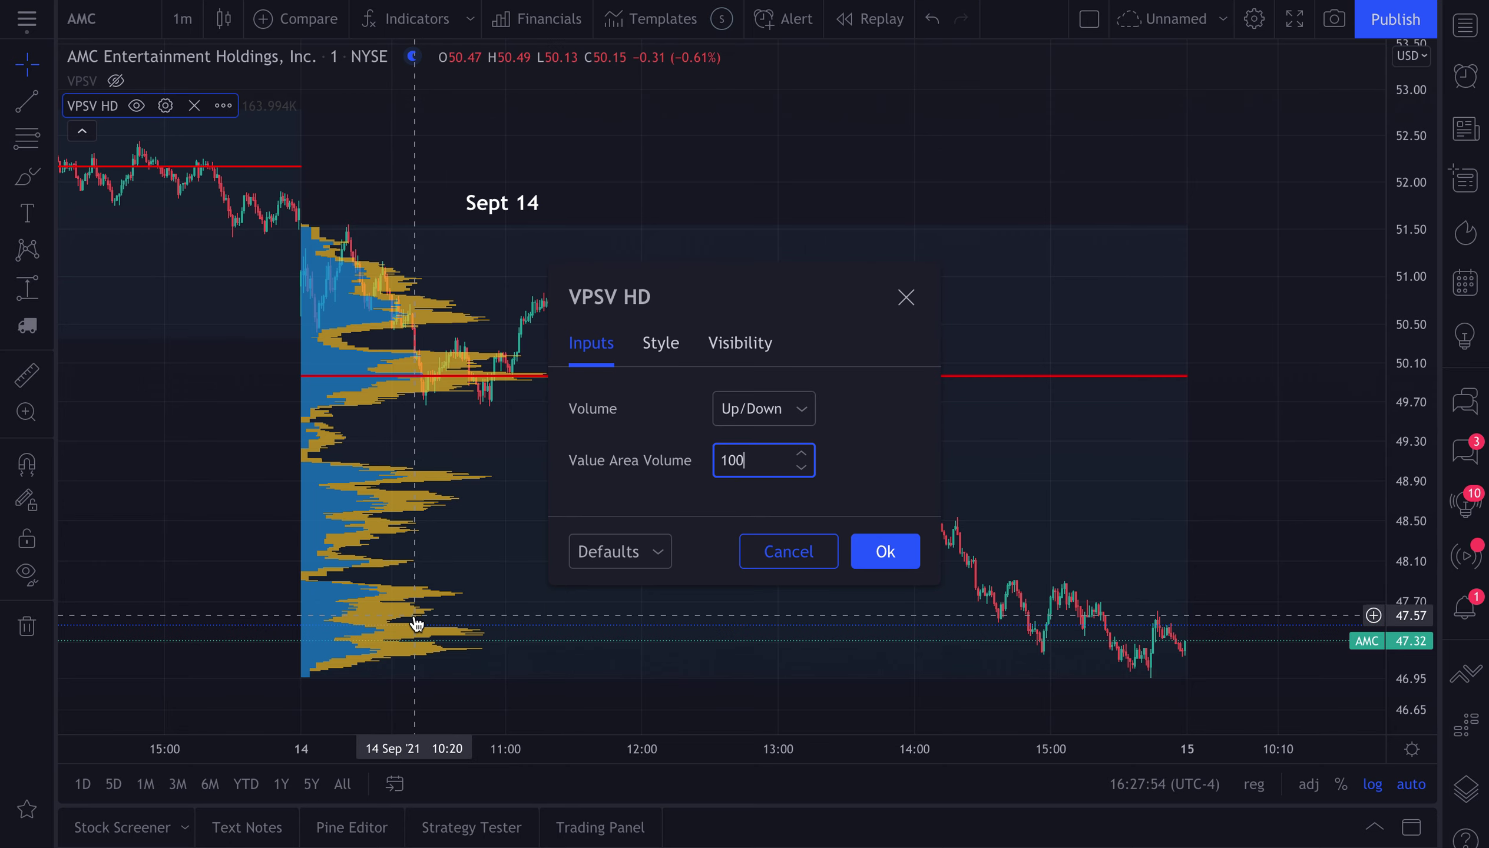
pyautogui.doubleClick(765, 465)
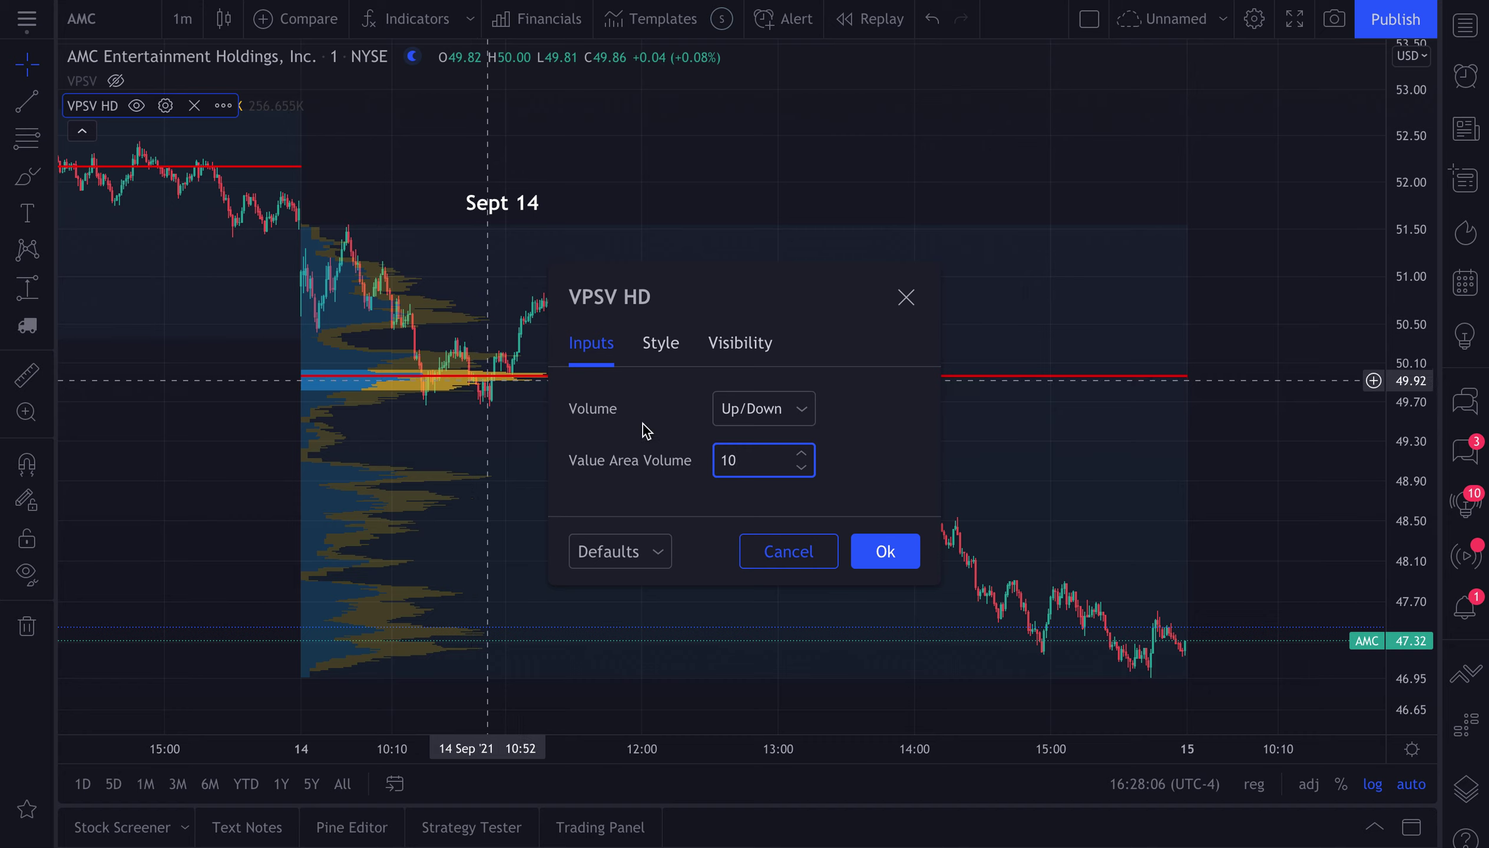
pyautogui.doubleClick(742, 453)
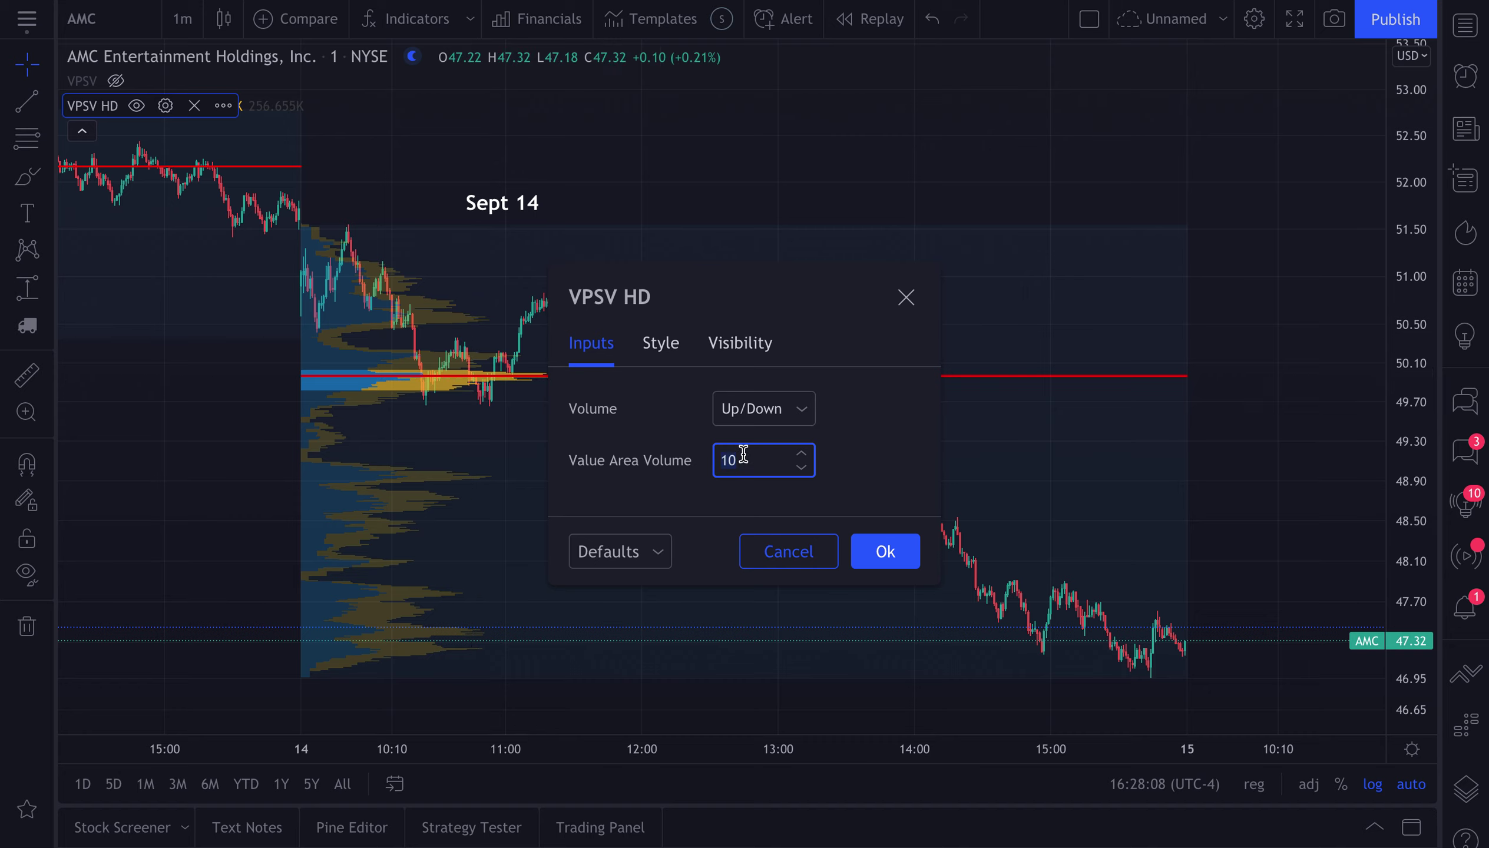
pyautogui.write('55')
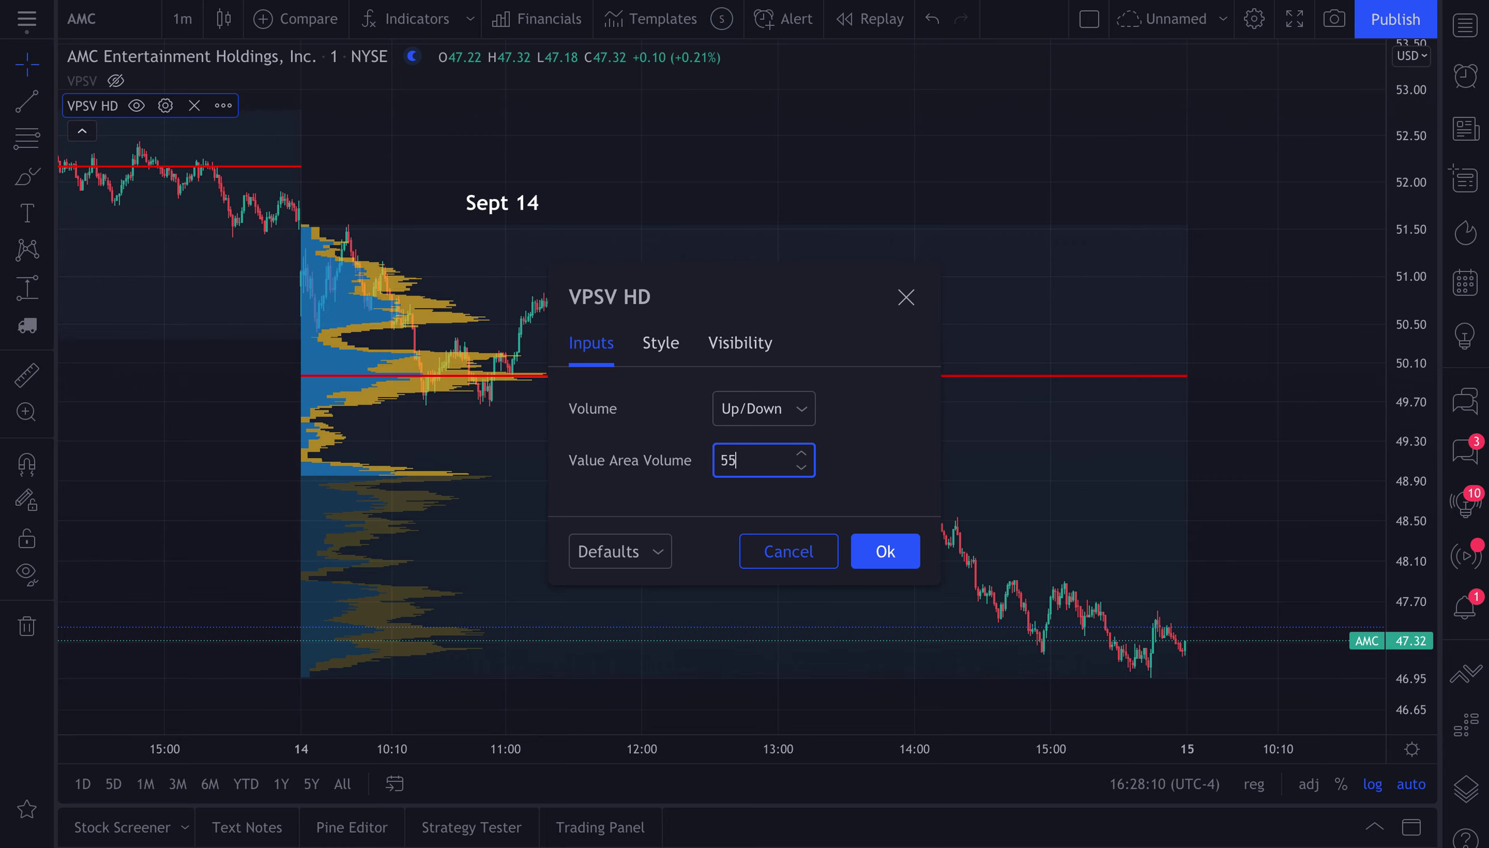
# - Enable the Developing Poc, Developing VA High and Developing VA Low lines in the VPSV HD style settings
pyautogui.click(660, 344)
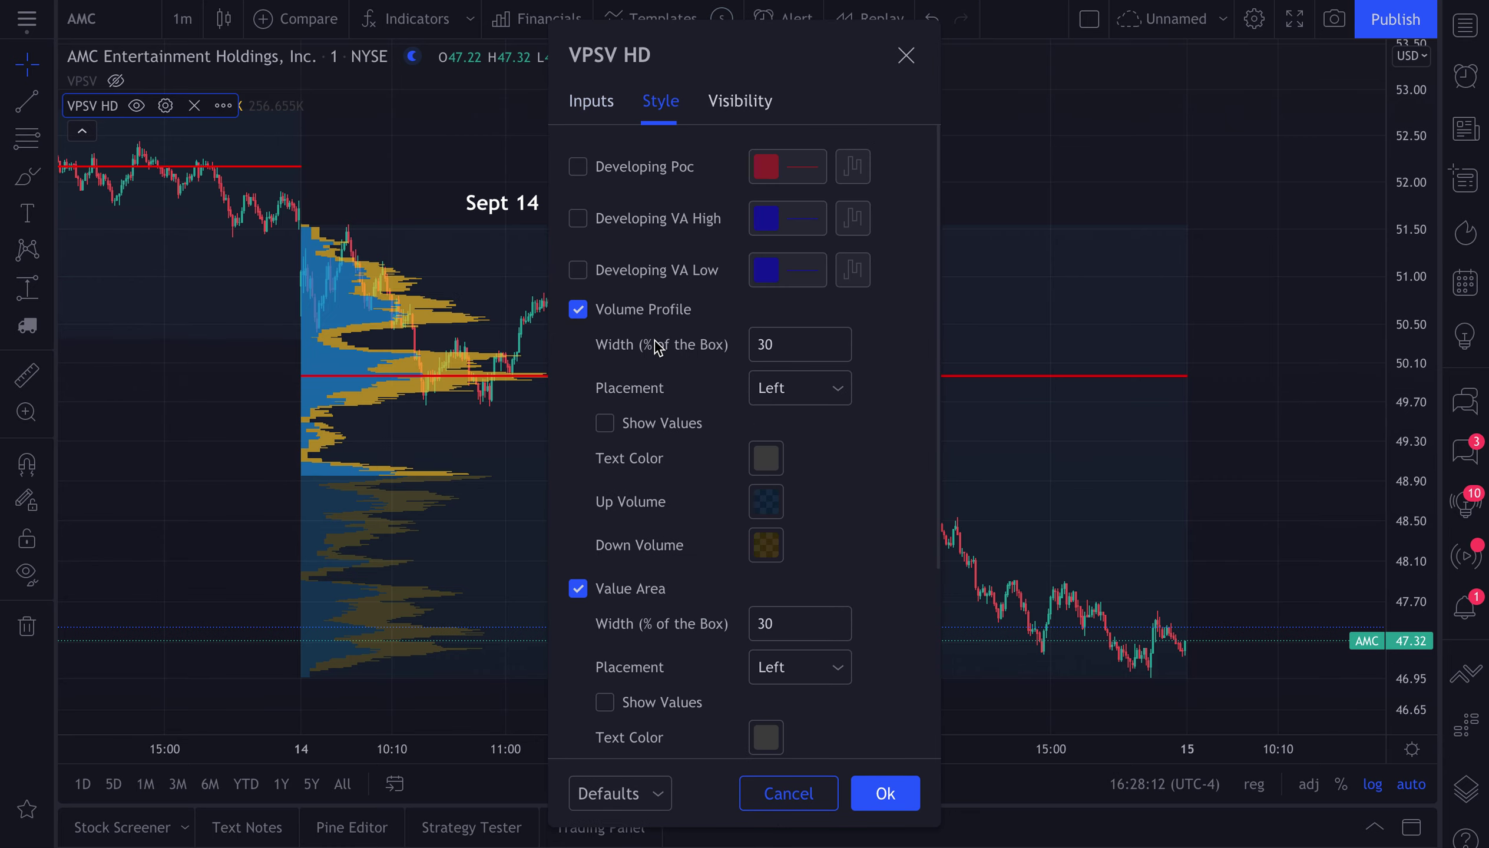
pyautogui.click(578, 167)
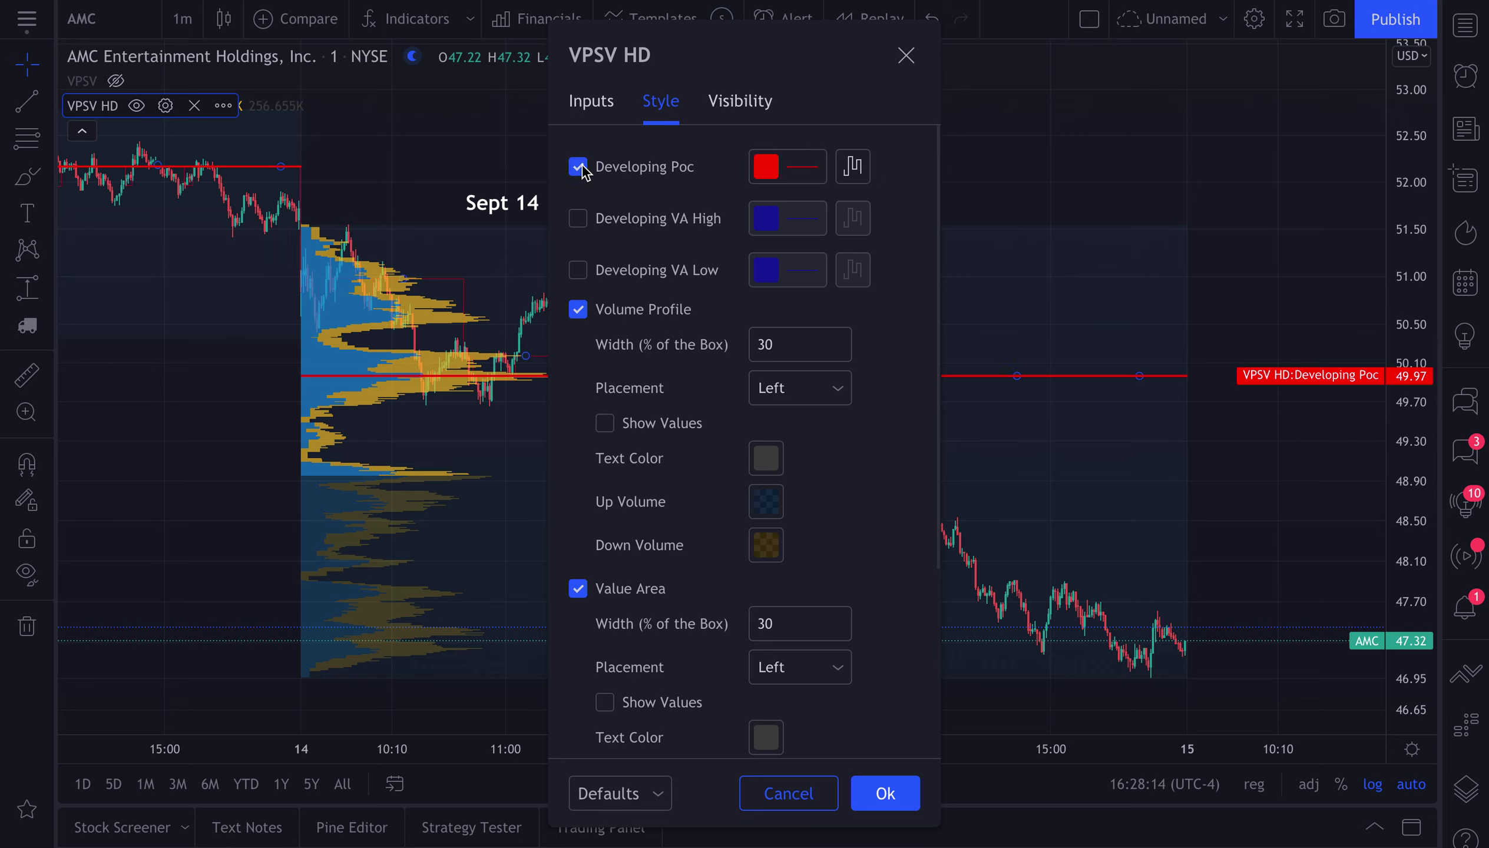
pyautogui.click(578, 219)
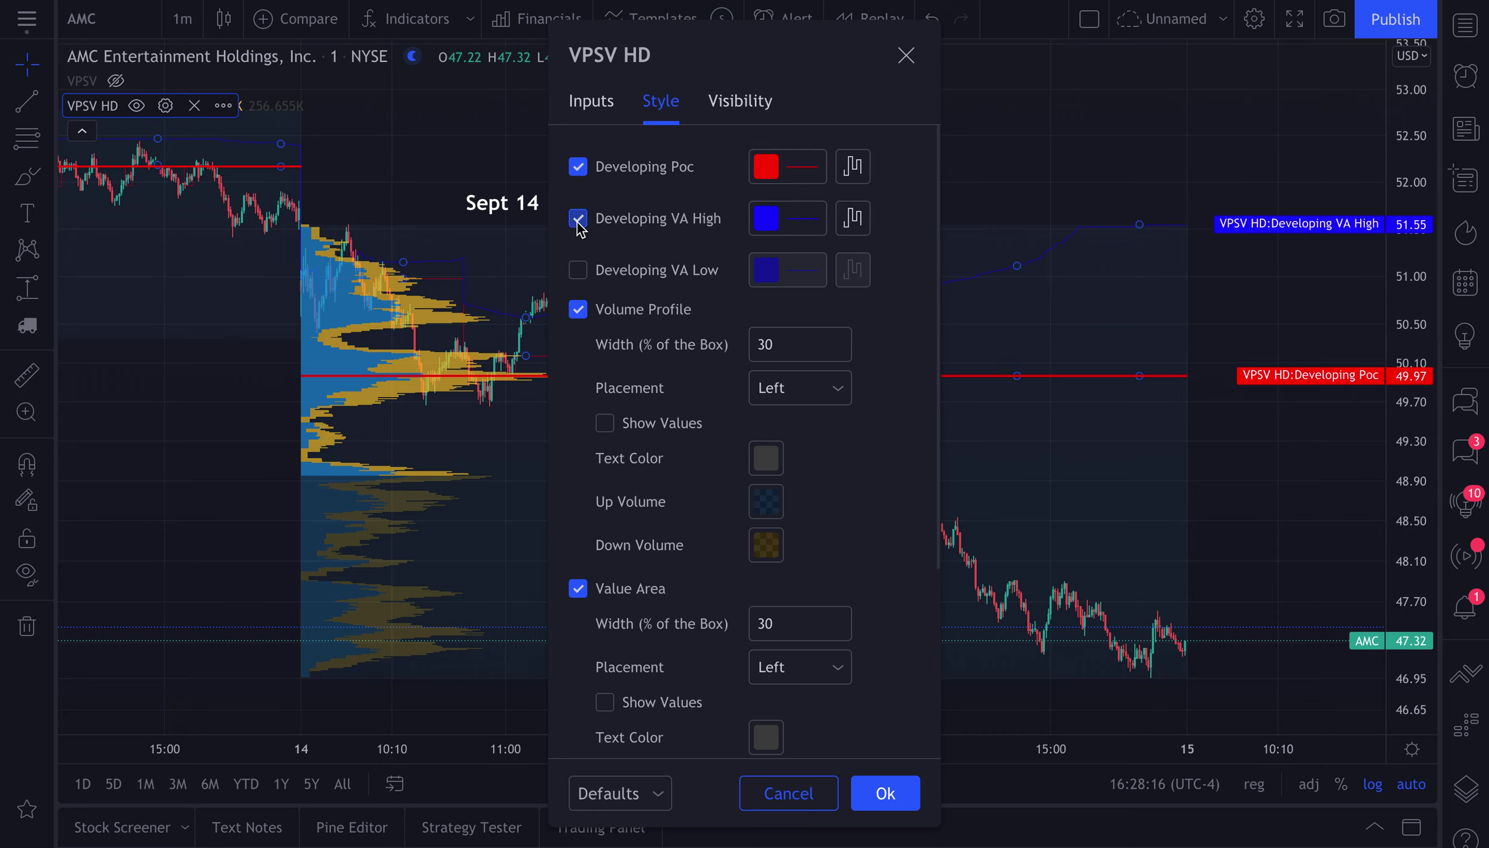
pyautogui.click(579, 271)
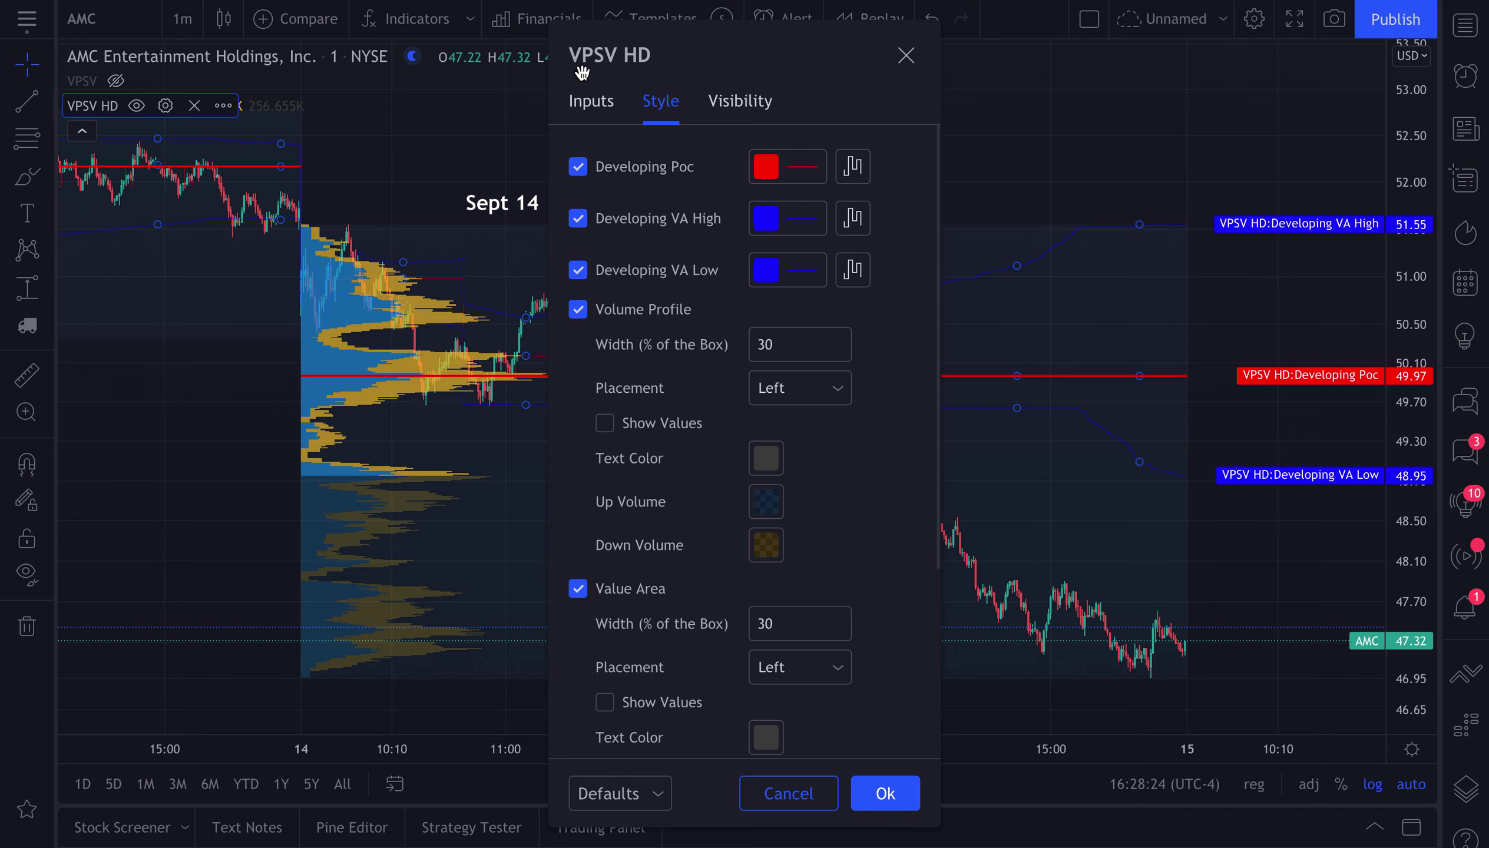
# - Turn the Developing VA High and Developing VA Low lines off and back on, and close the VPSV HD settings
pyautogui.click(577, 221)
pyautogui.click(579, 271)
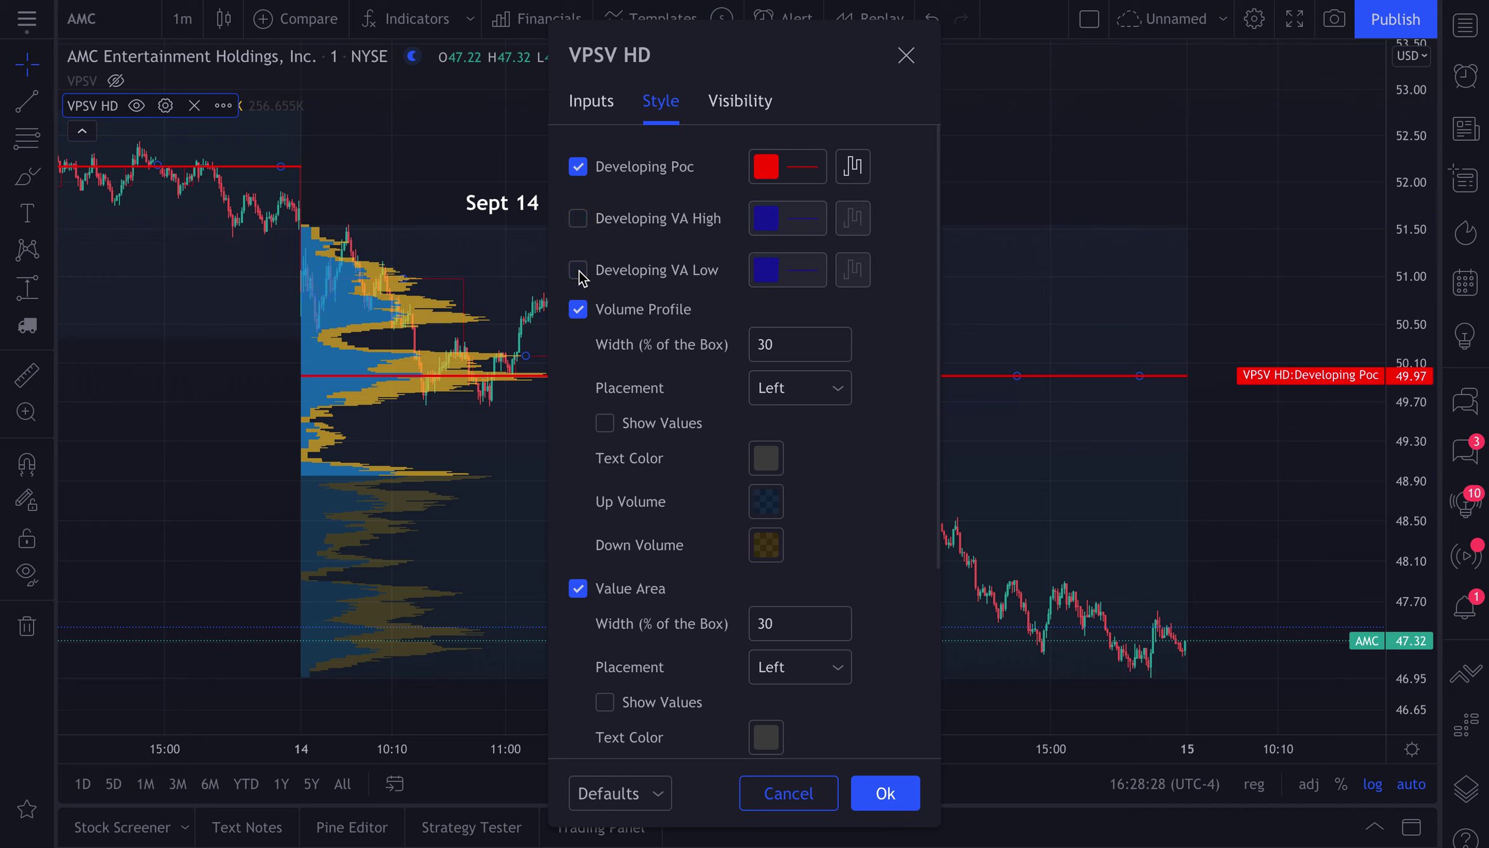
pyautogui.click(579, 271)
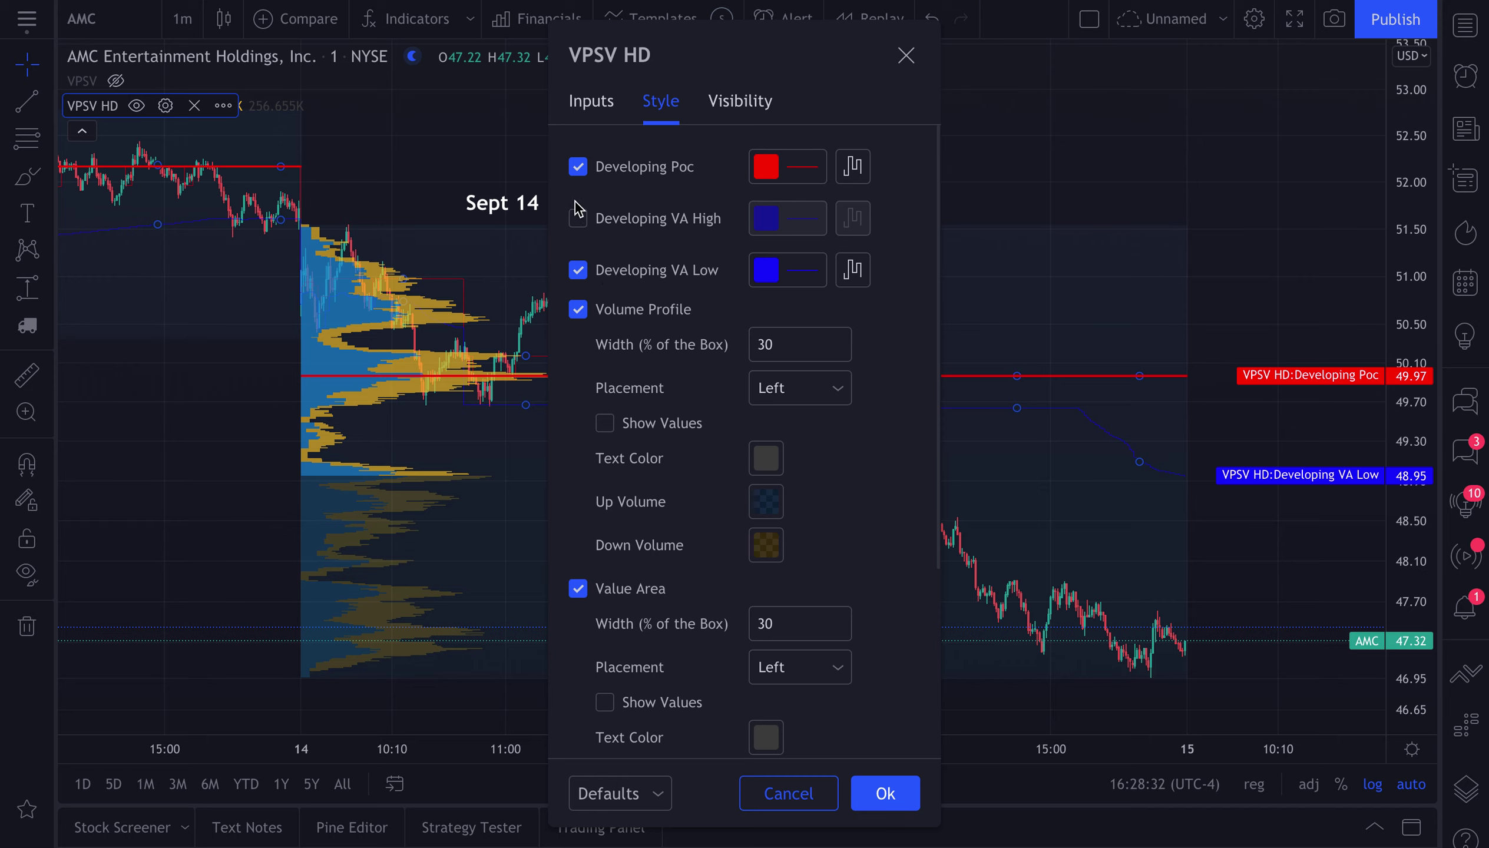
pyautogui.click(579, 220)
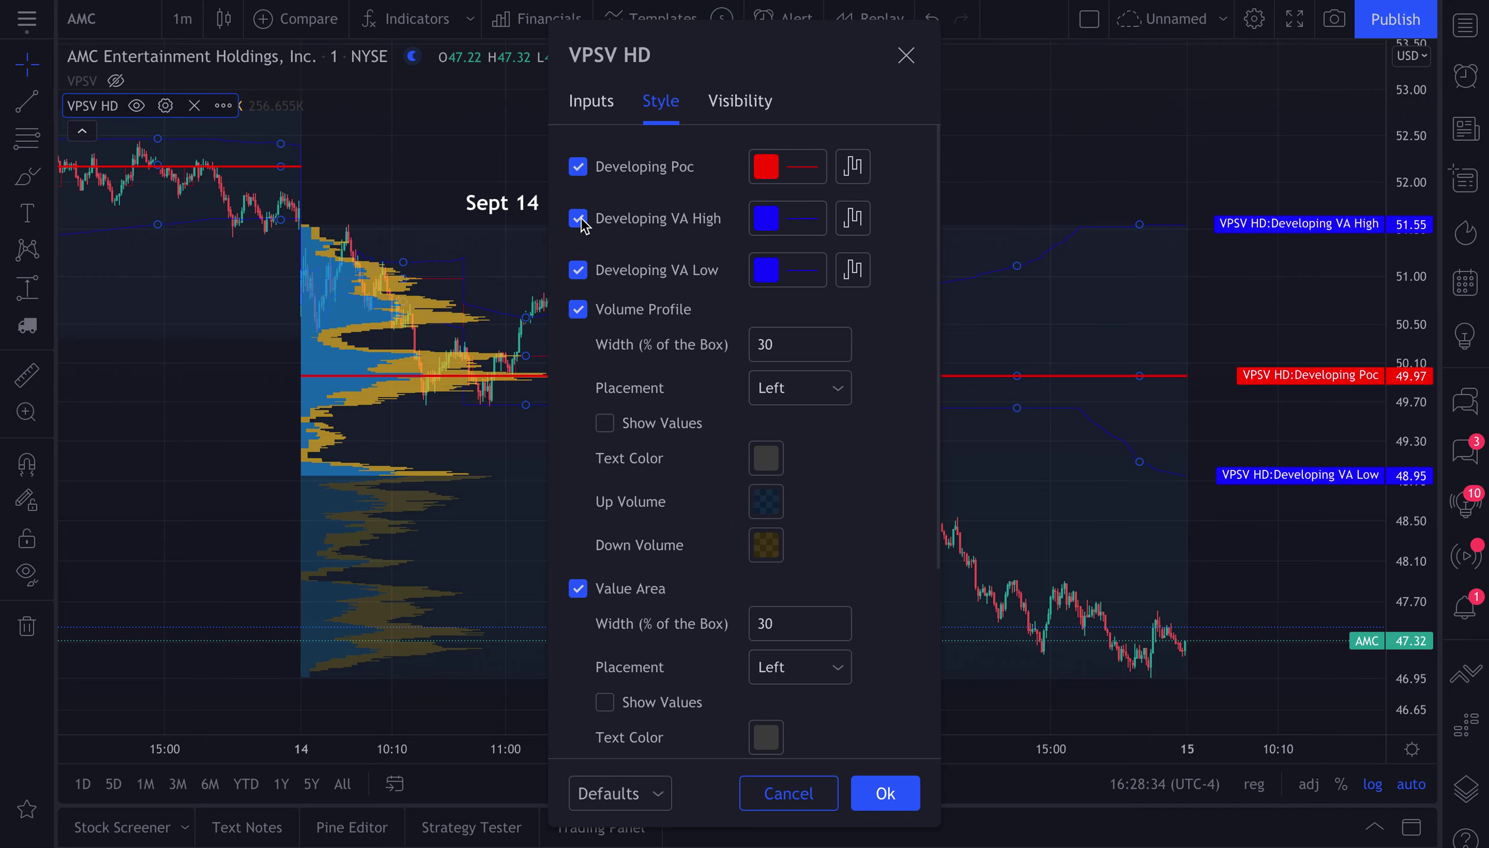
pyautogui.moveTo(765, 56); pyautogui.dragTo(335, 52)
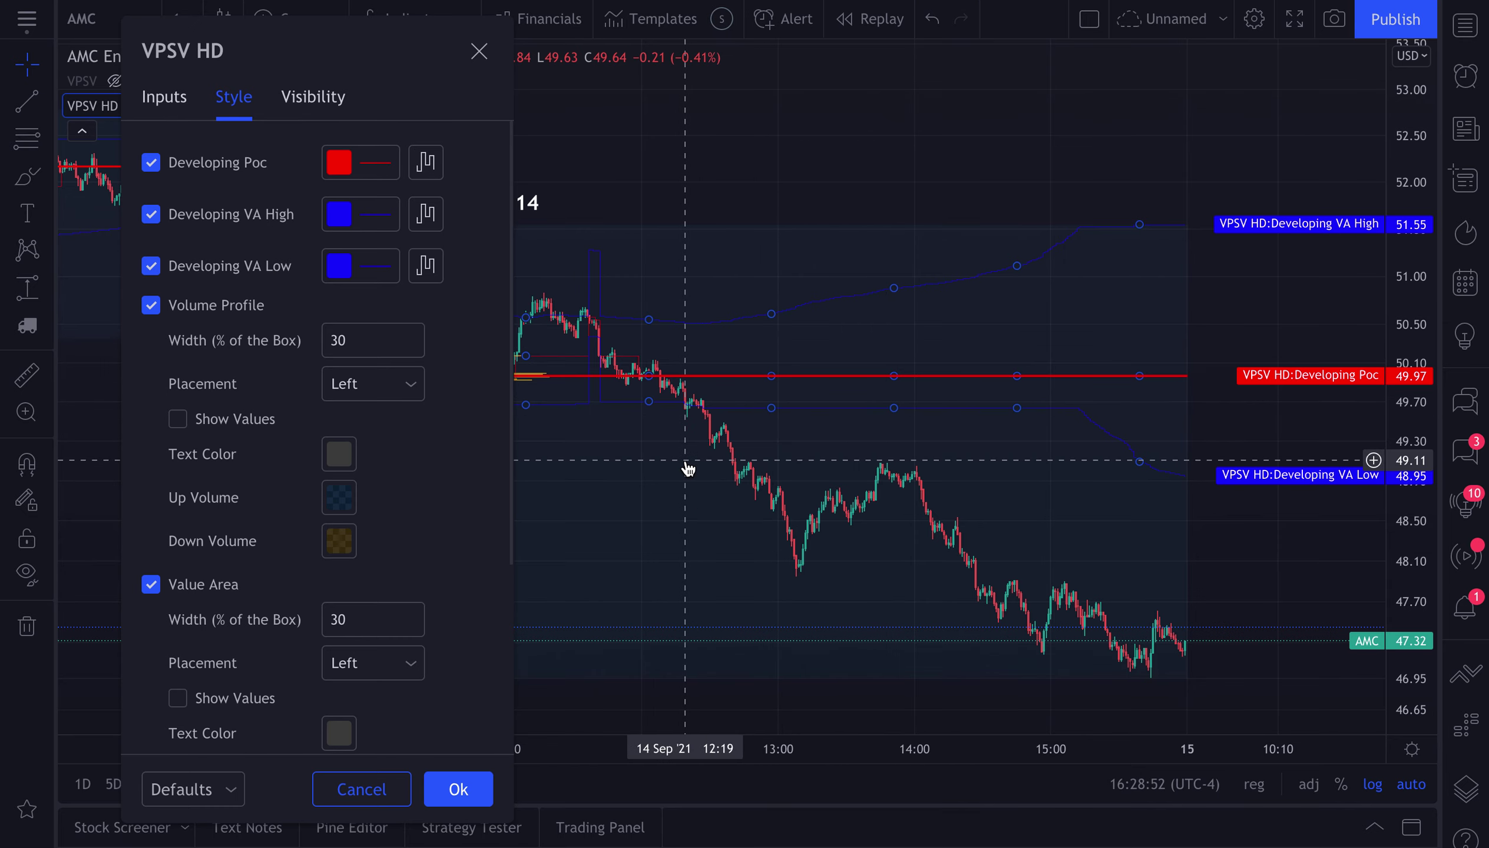
pyautogui.press('Escape')
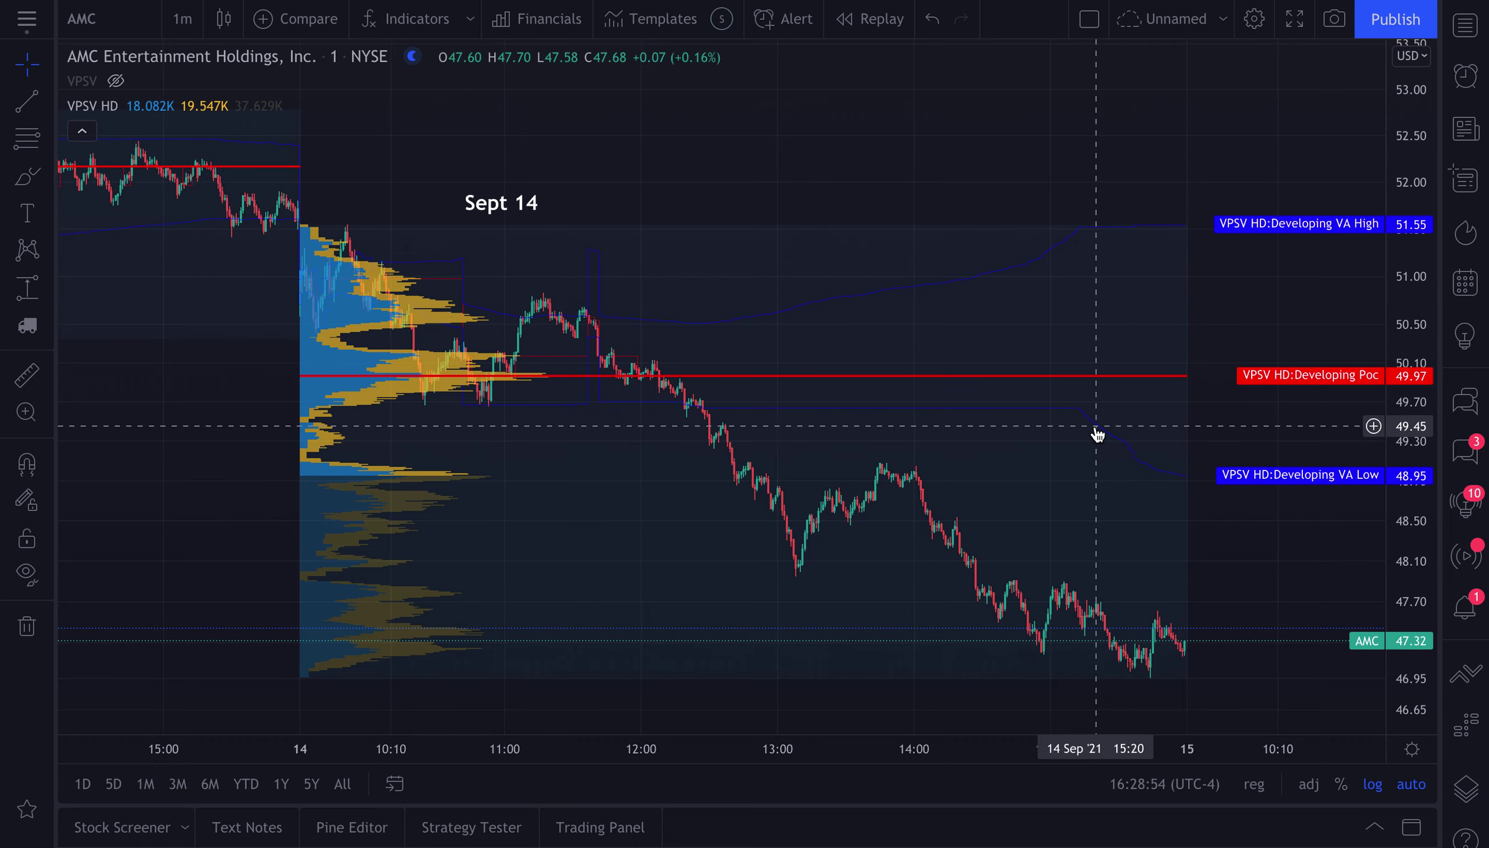
# - Turn off the Developing VA High and Developing VA Low lines in the VPSV HD style settings
pyautogui.scroll(2, 1096, 428)
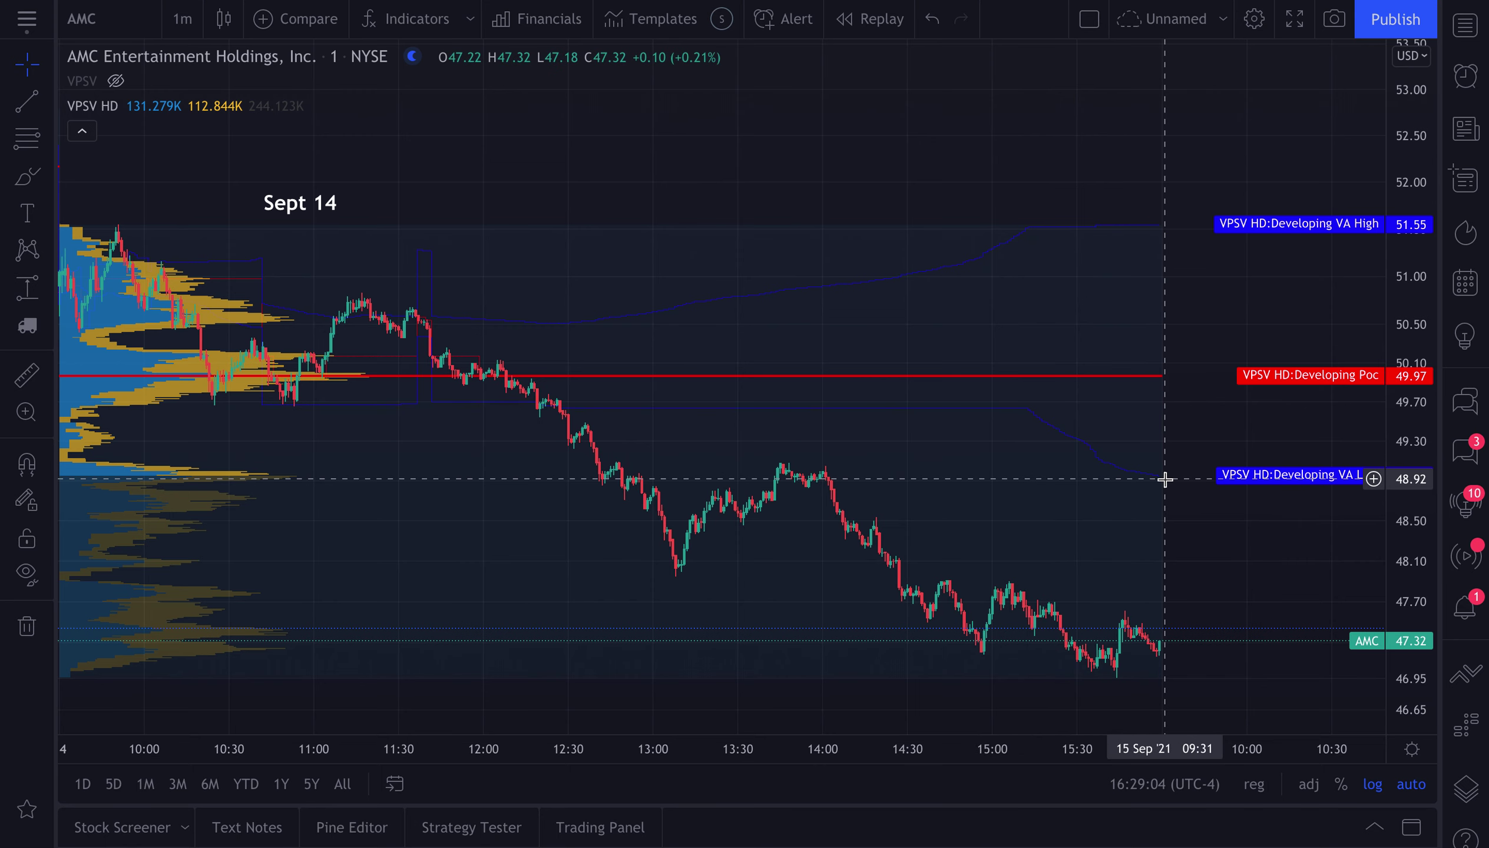
pyautogui.click(767, 378)
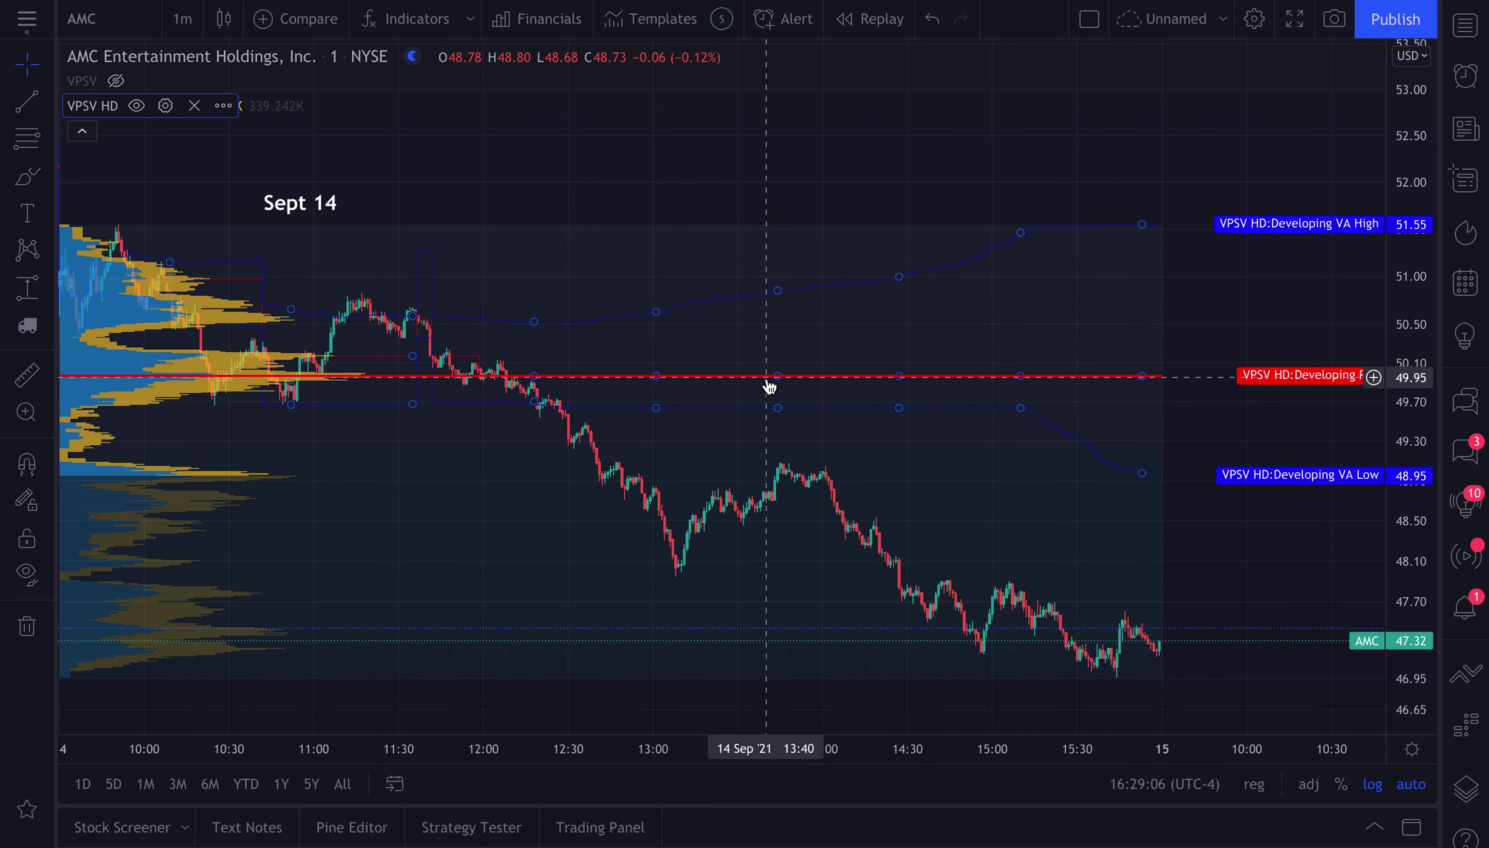
pyautogui.doubleClick(742, 381)
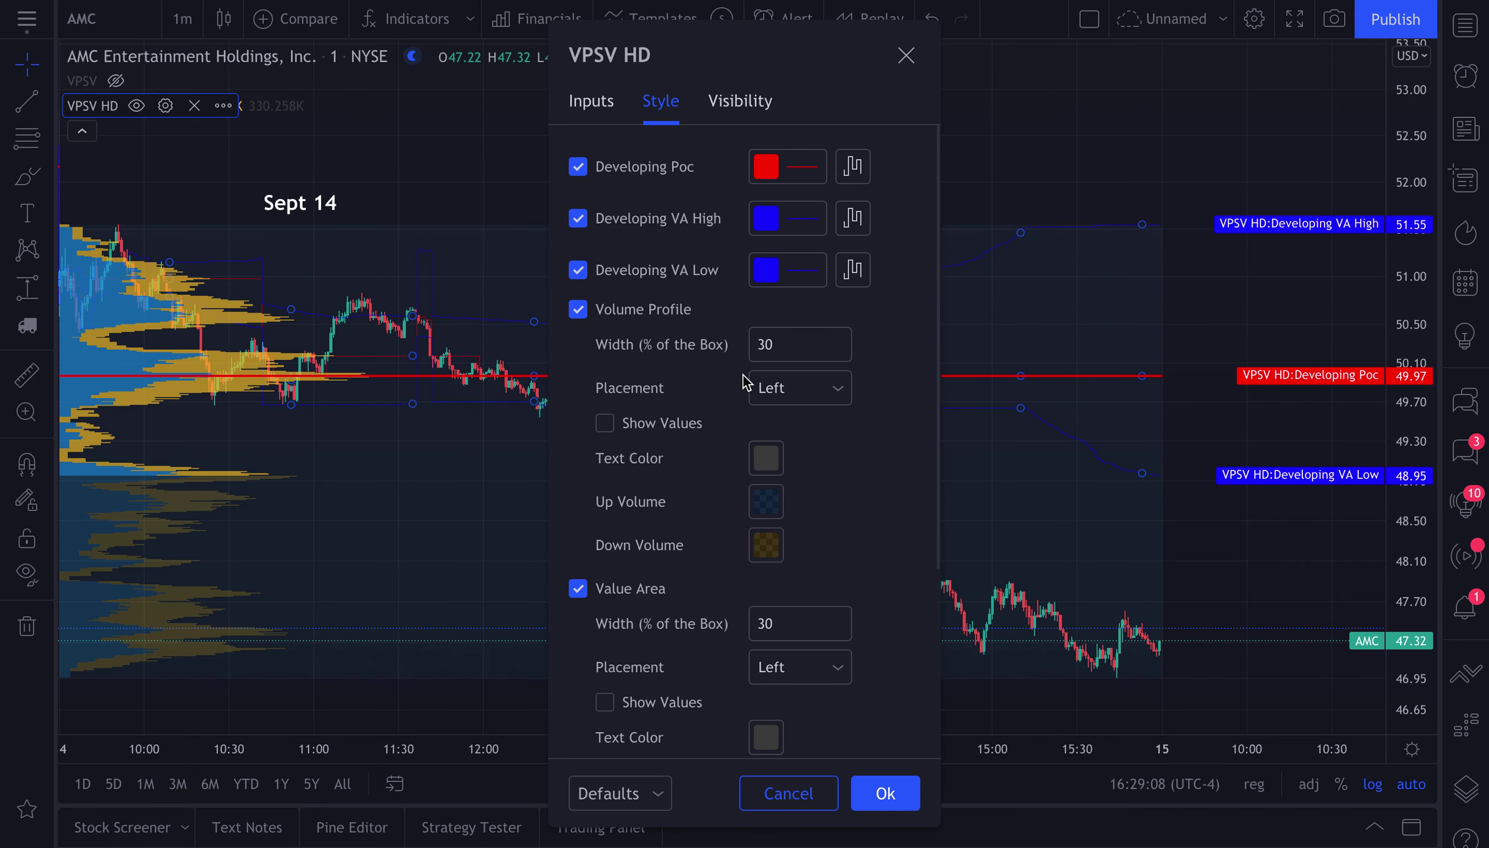
pyautogui.click(662, 273)
pyautogui.click(671, 226)
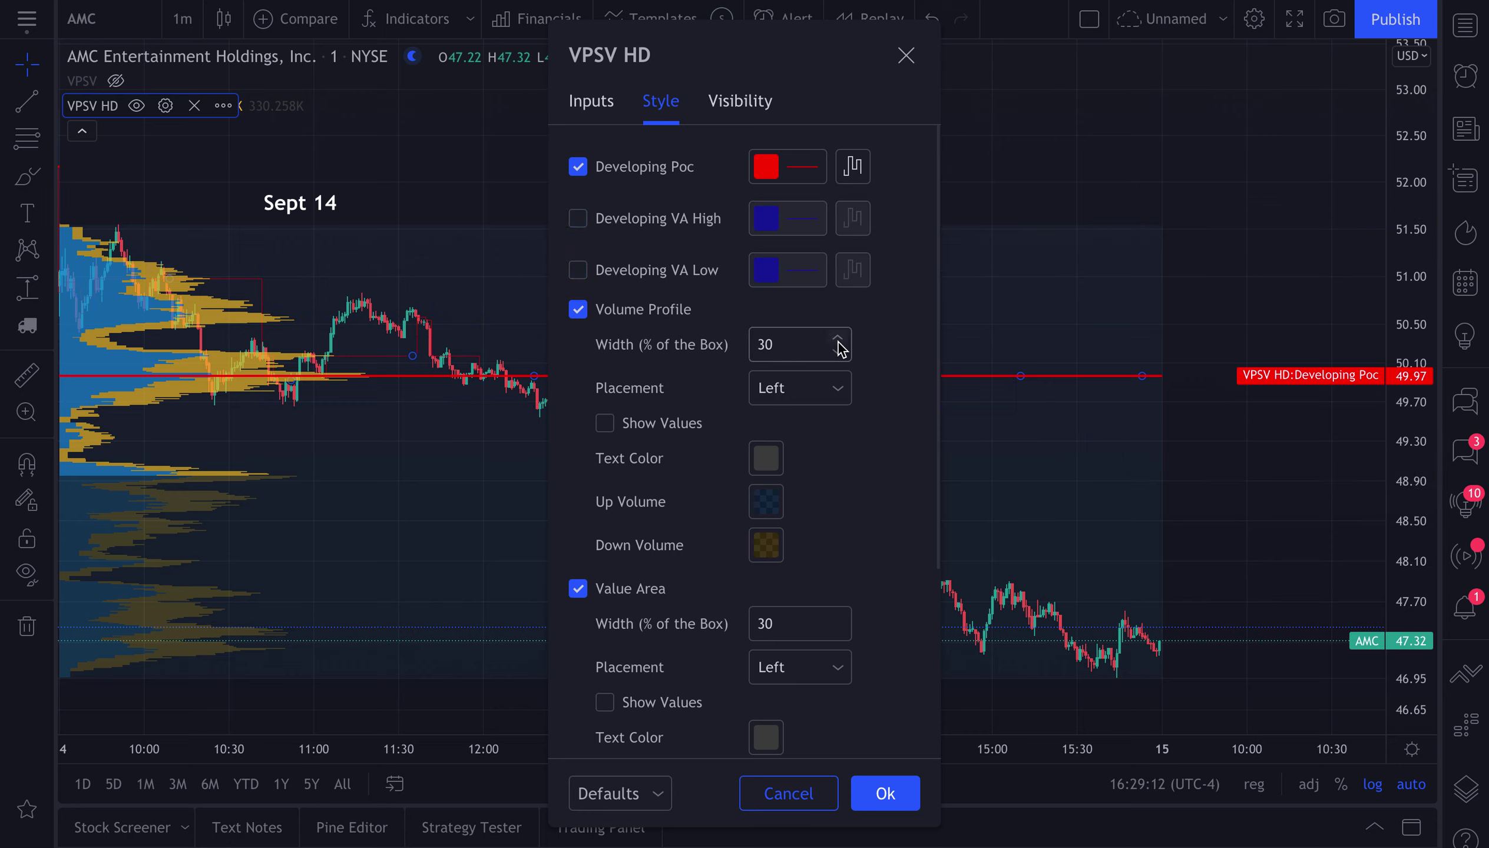
# - Try a Volume Profile width of 100 percent of the box and return it to 30
pyautogui.click(796, 345)
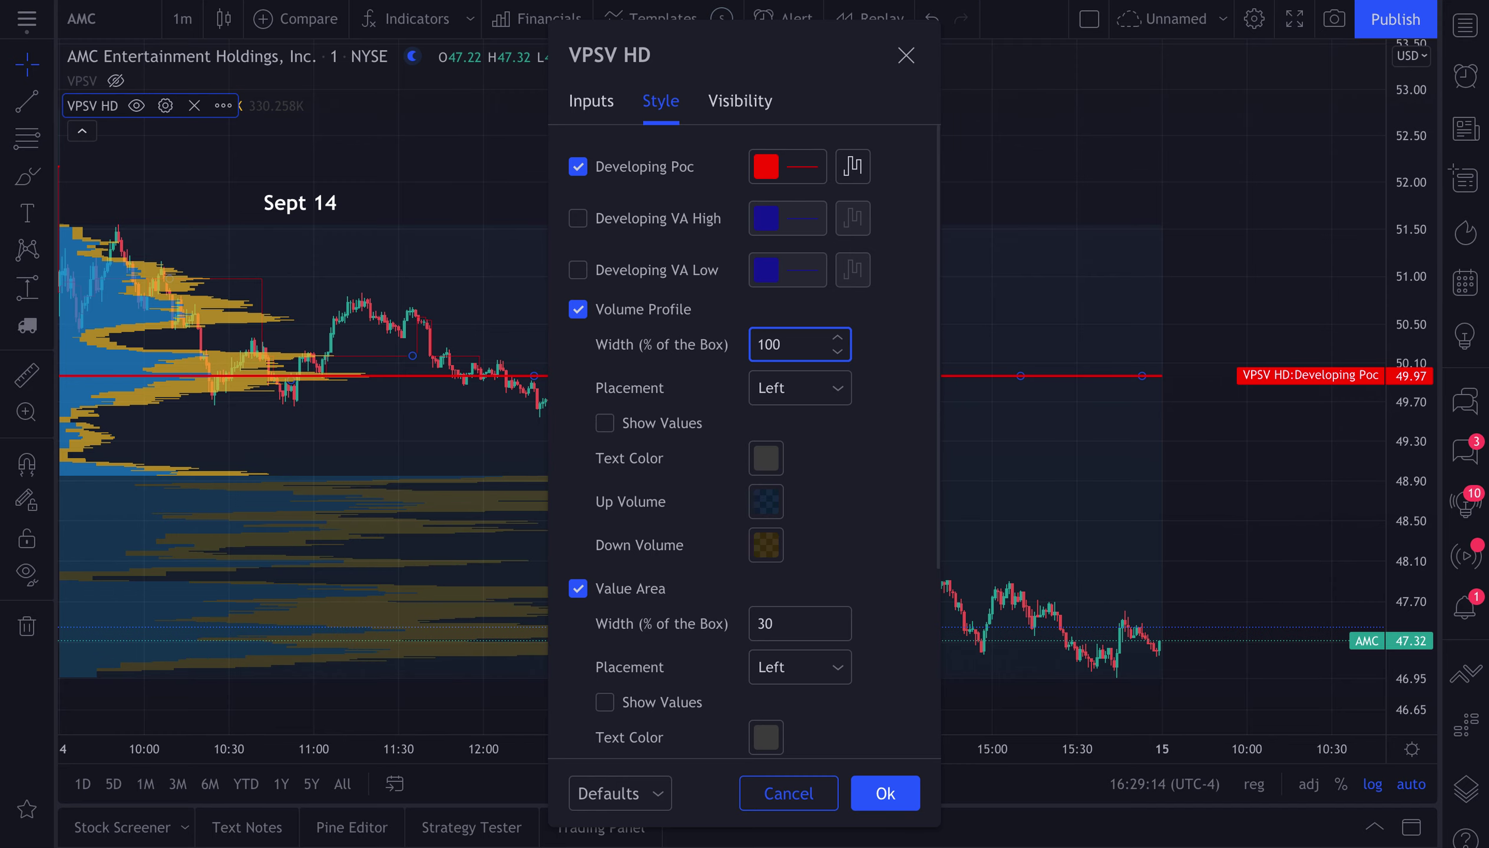
pyautogui.moveTo(767, 53); pyautogui.dragTo(822, 50)
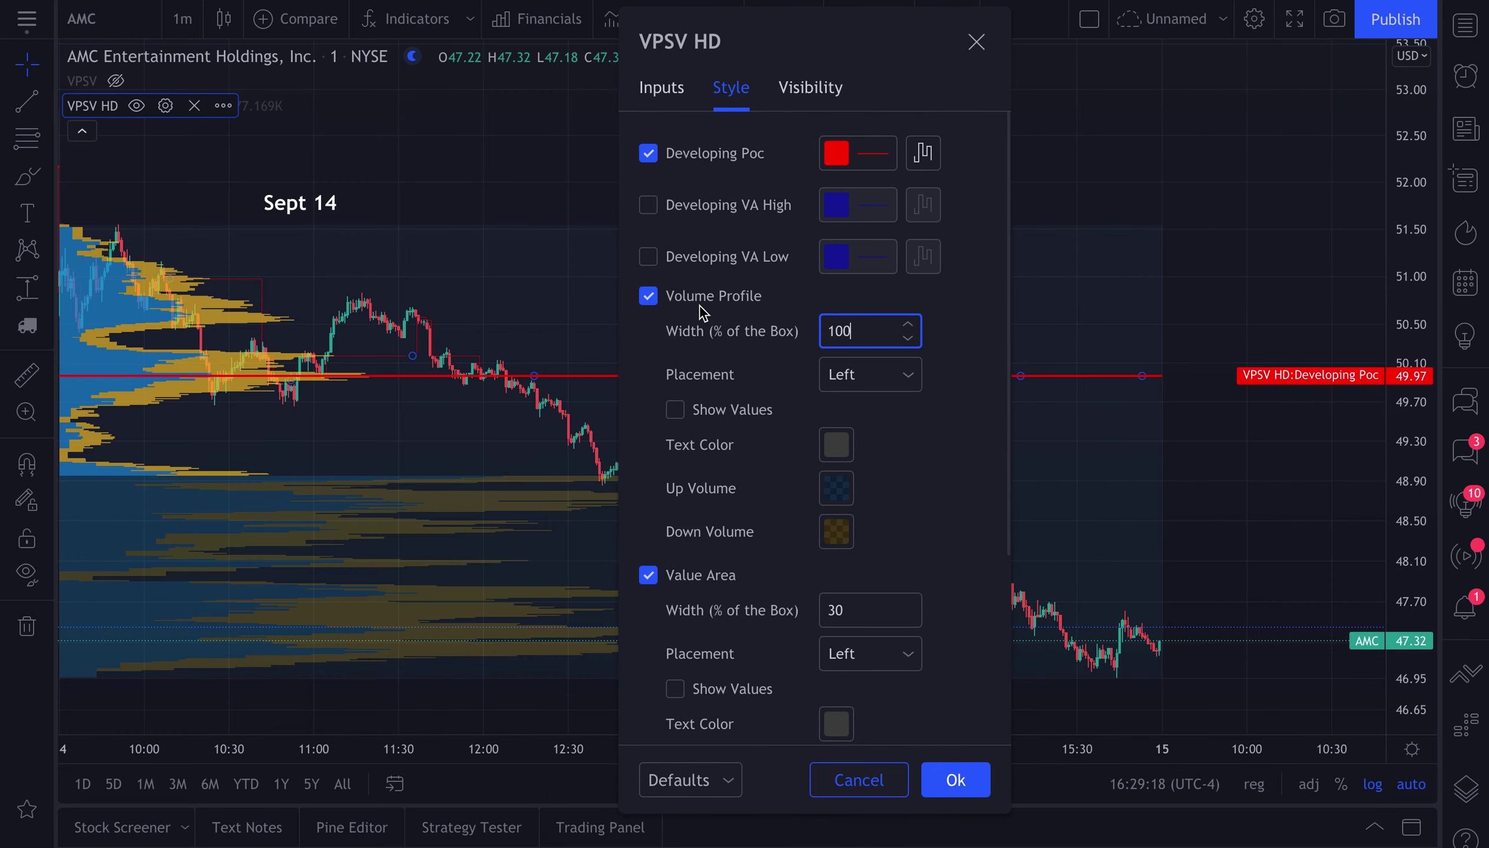
pyautogui.doubleClick(864, 331)
pyautogui.write('30')
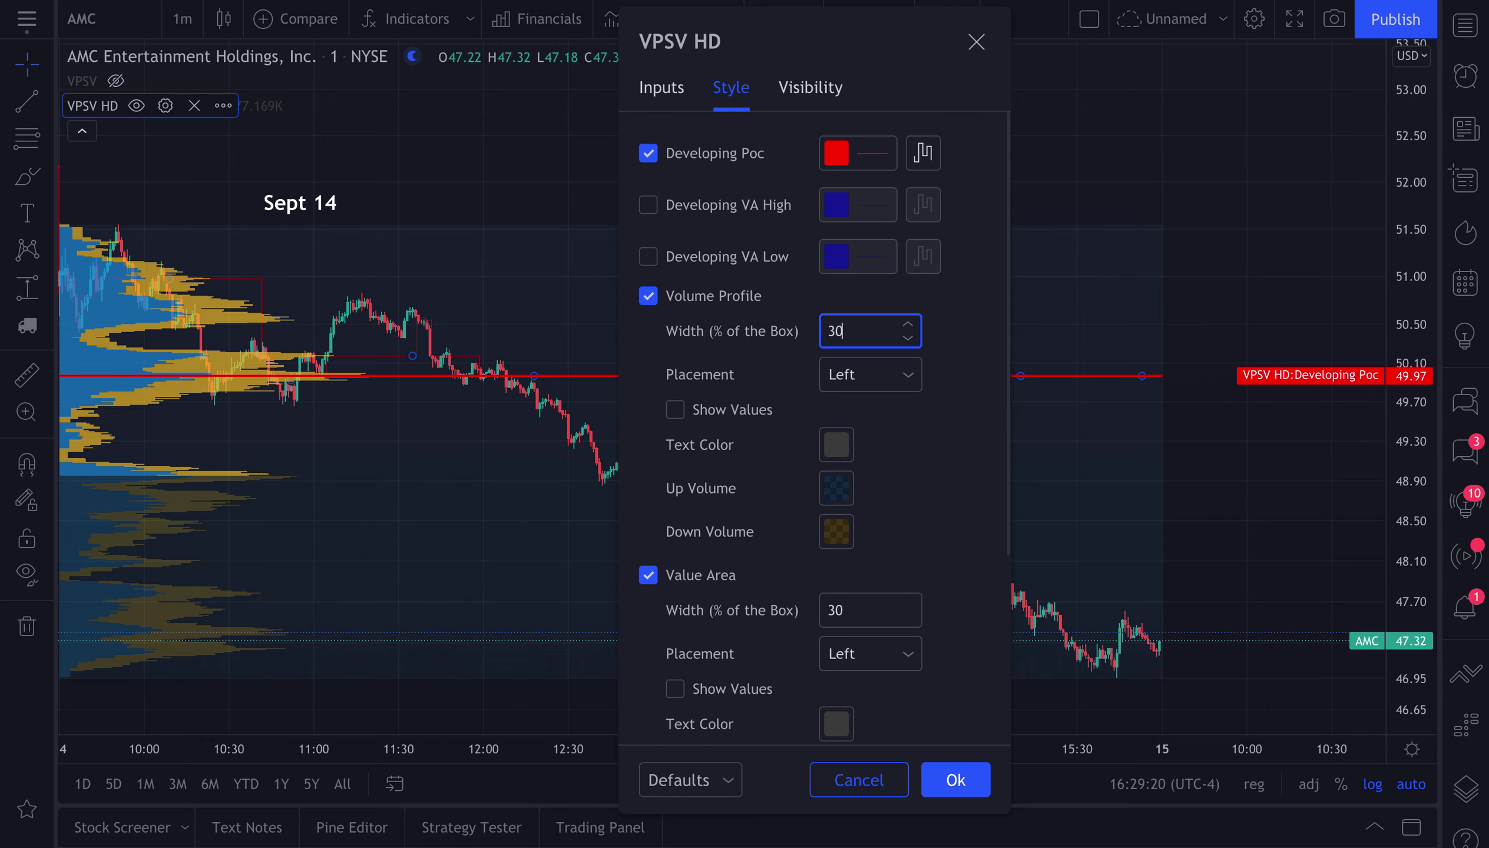
# - Switch the Volume Profile placement to Right and return it to Left
pyautogui.click(857, 374)
pyautogui.click(854, 447)
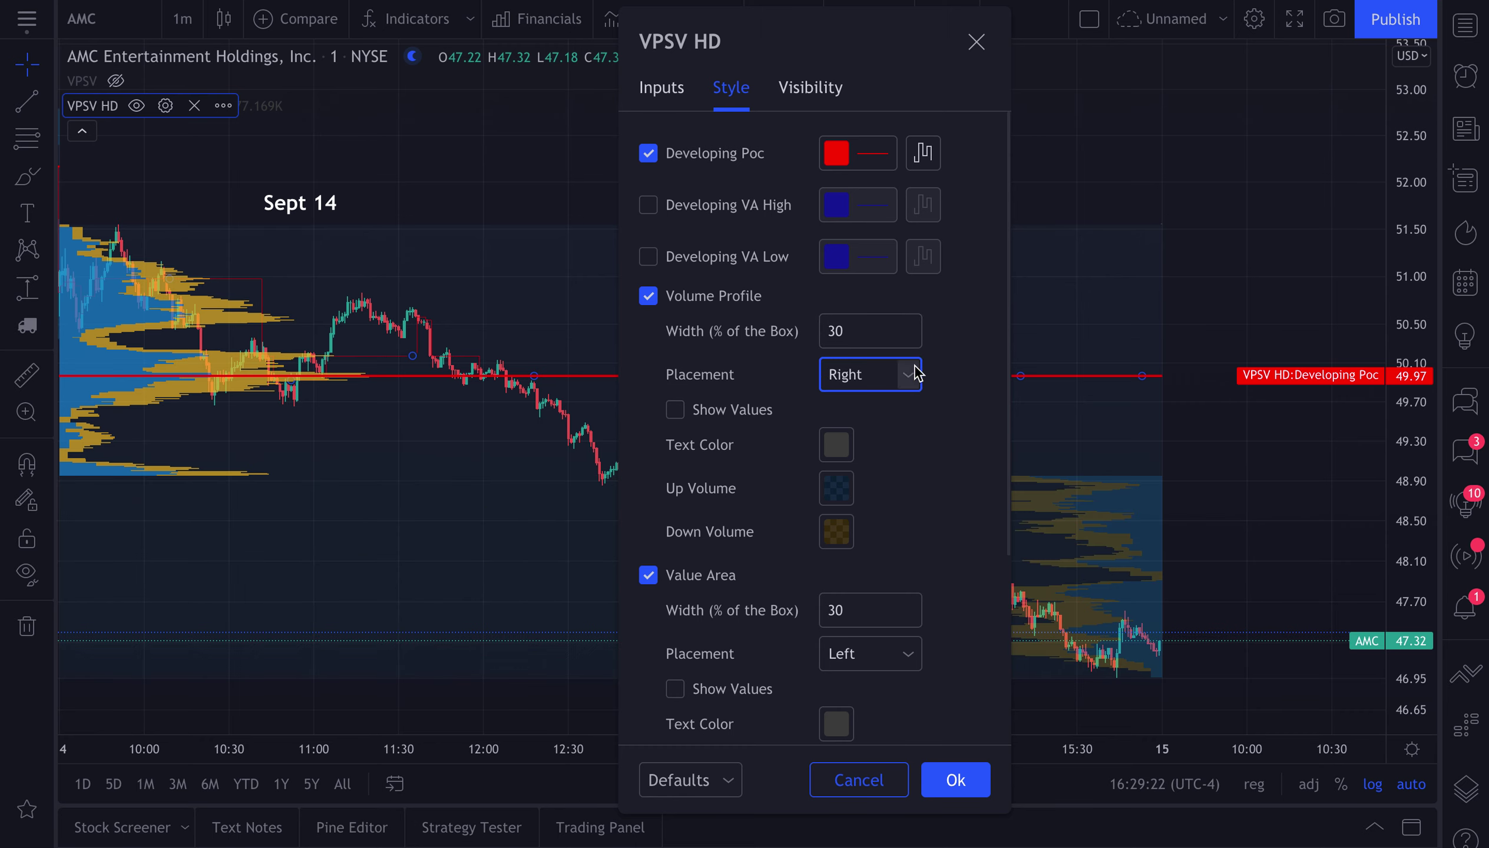
pyautogui.click(905, 381)
pyautogui.click(894, 418)
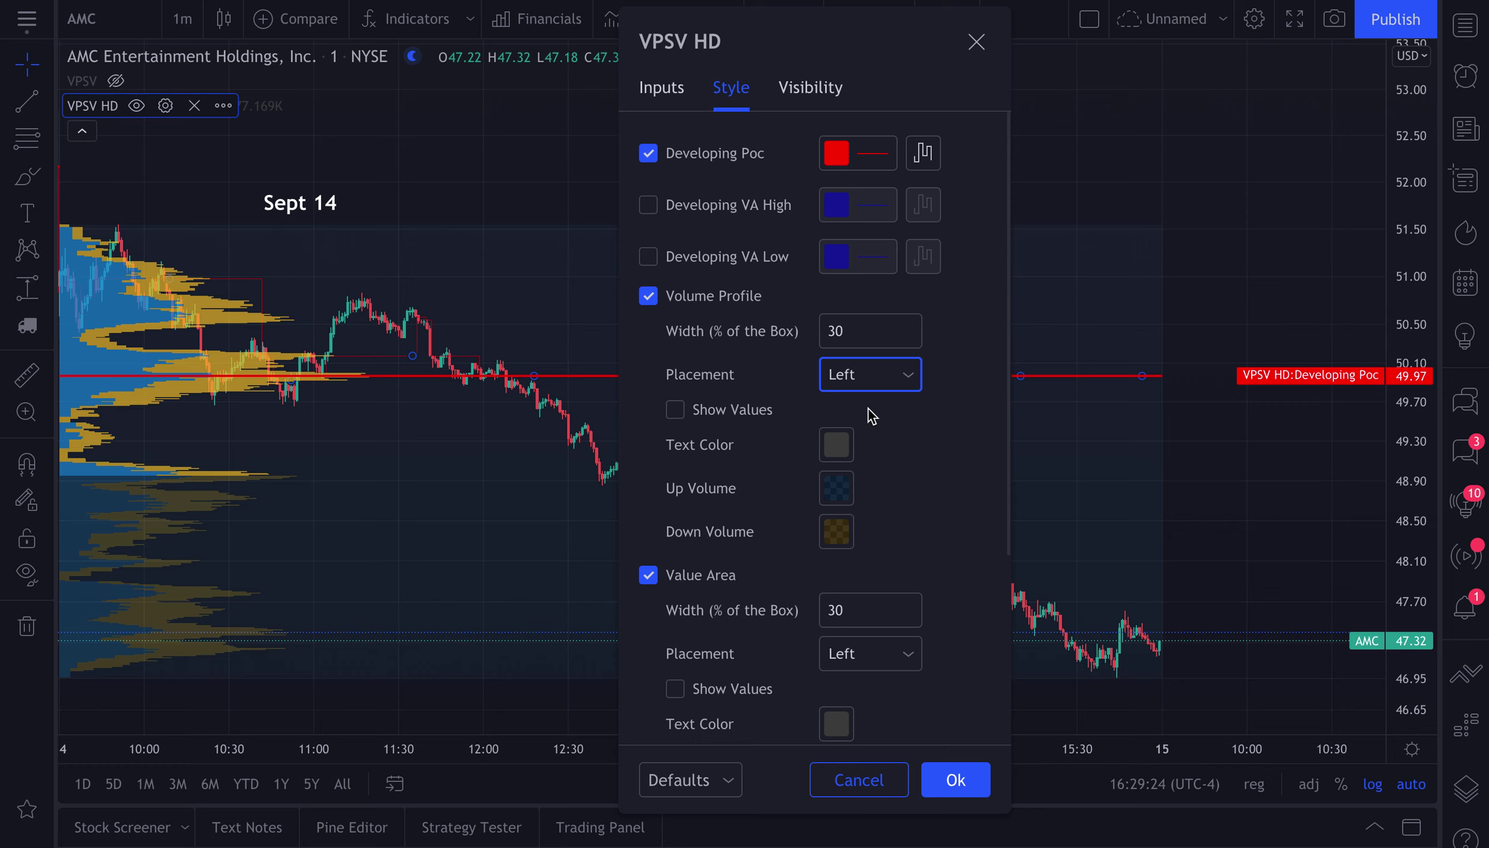
# - Hide the Volume Profile and show it again, keeping the Sept 14 session in view
pyautogui.click(724, 302)
pyautogui.click(723, 298)
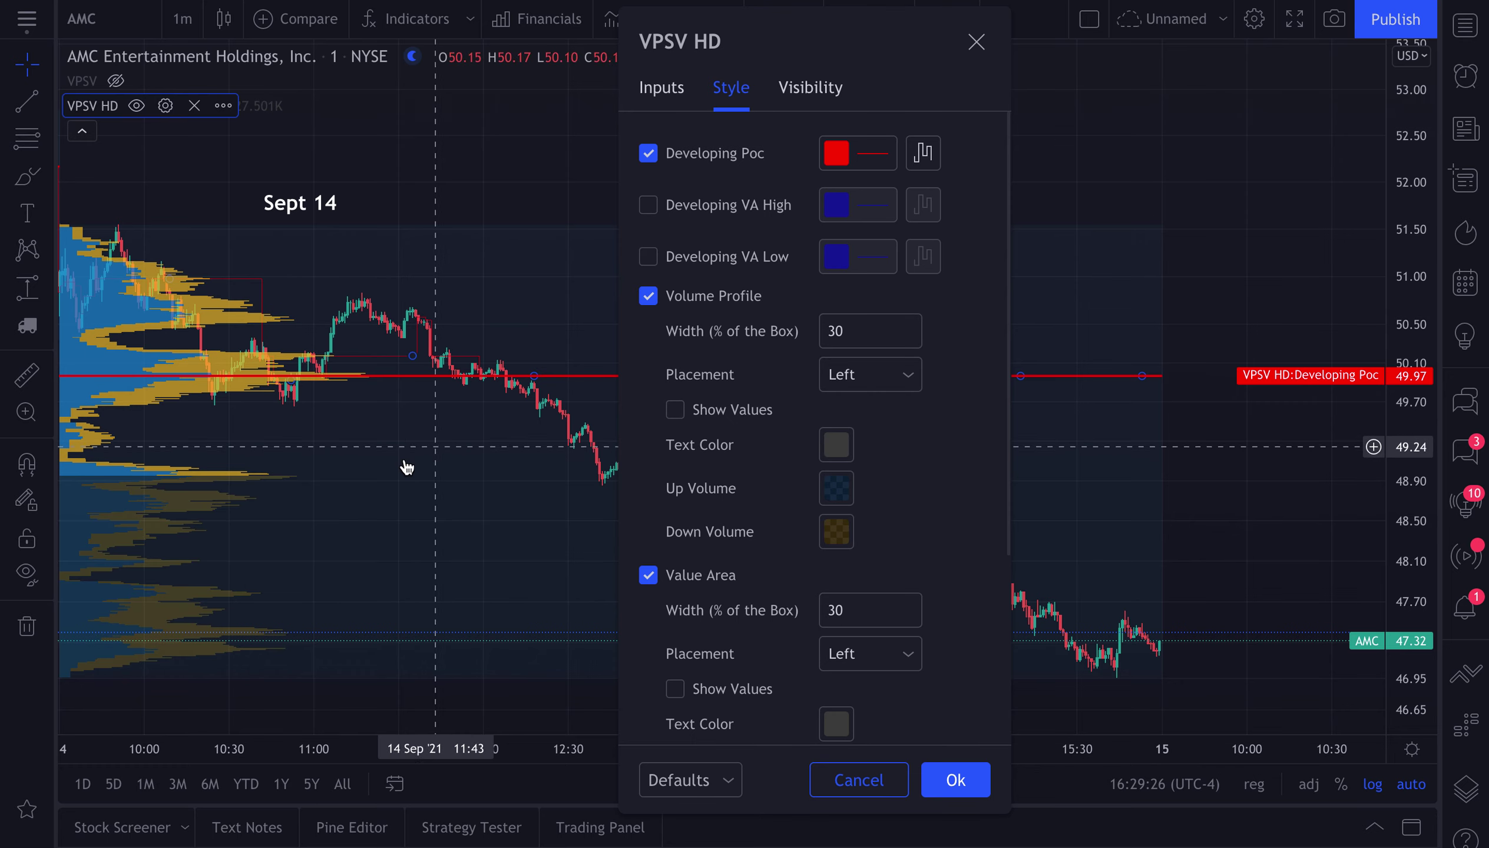
pyautogui.scroll(-2, 406, 466)
pyautogui.scroll(-1, 406, 466)
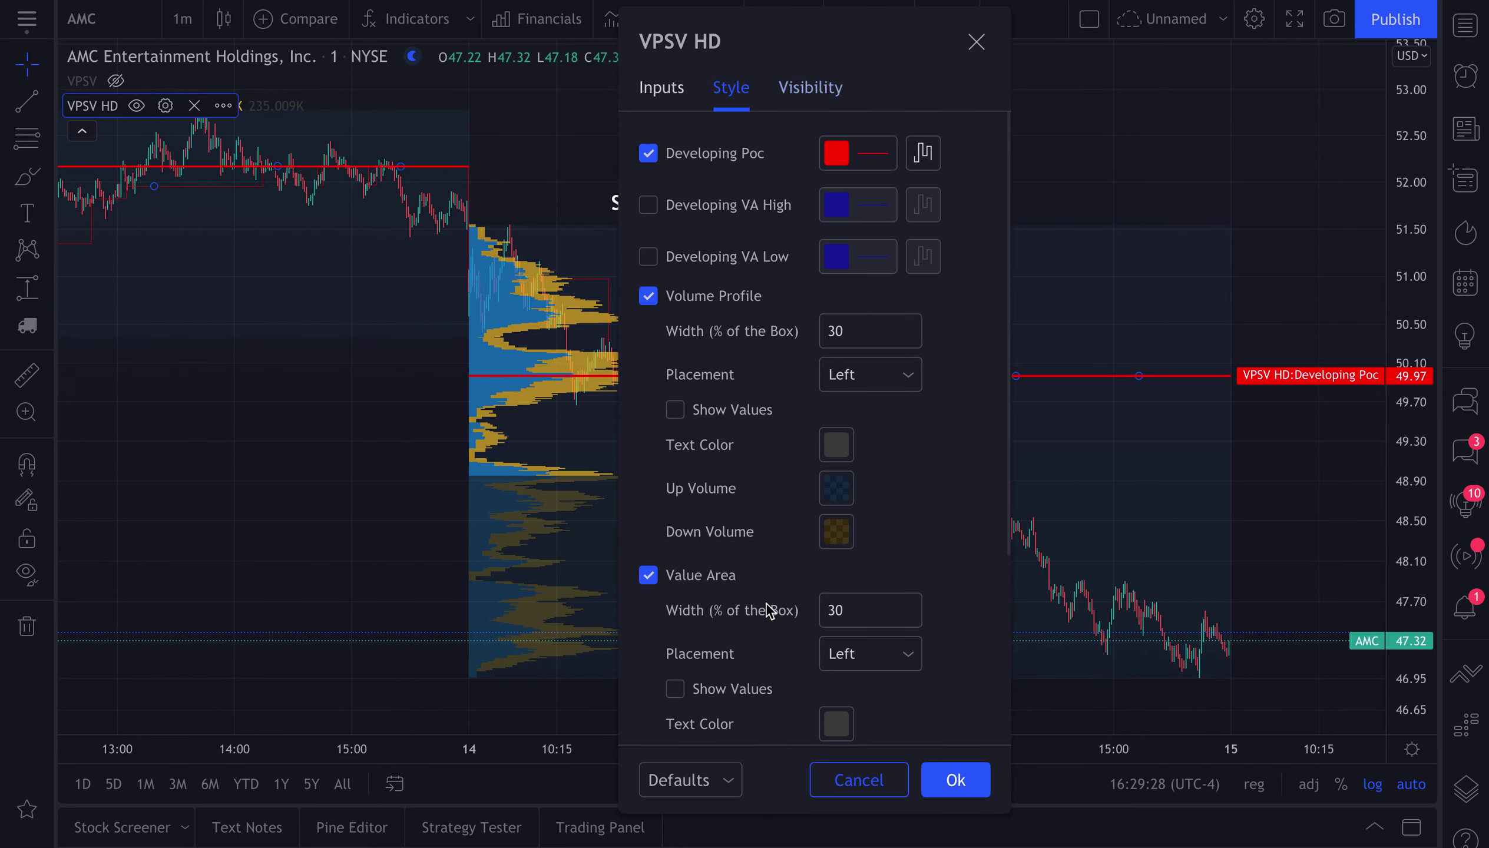
# - Turn the Value Area display off and back on twice in the VPSV HD style settings
pyautogui.click(703, 577)
pyautogui.click(702, 578)
pyautogui.scroll(-2, 794, 539)
pyautogui.scroll(-1, 719, 472)
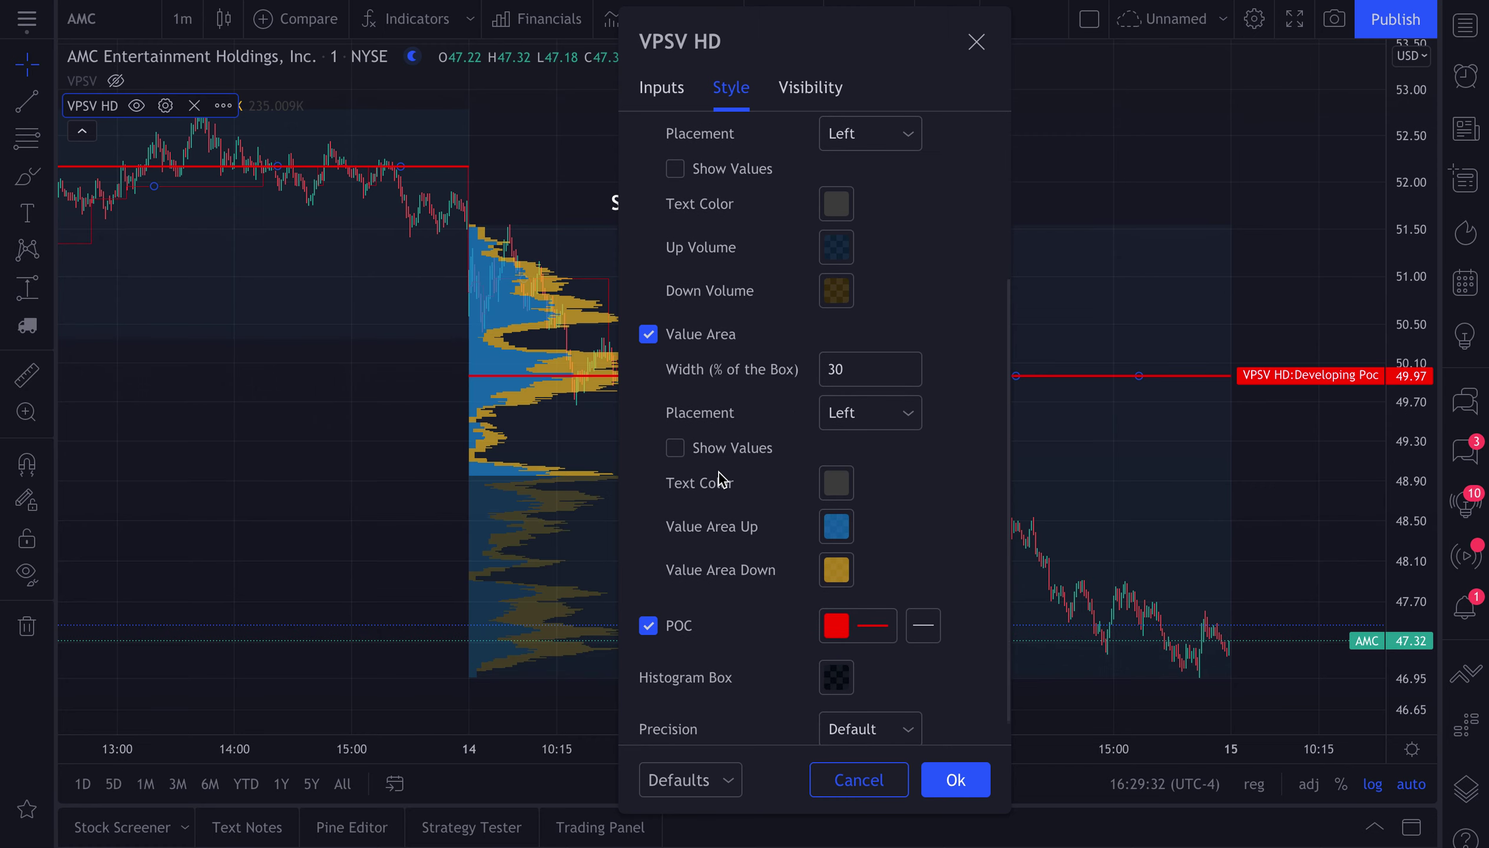
pyautogui.scroll(3, 719, 472)
pyautogui.scroll(-1, 719, 471)
pyautogui.scroll(-1, 719, 471)
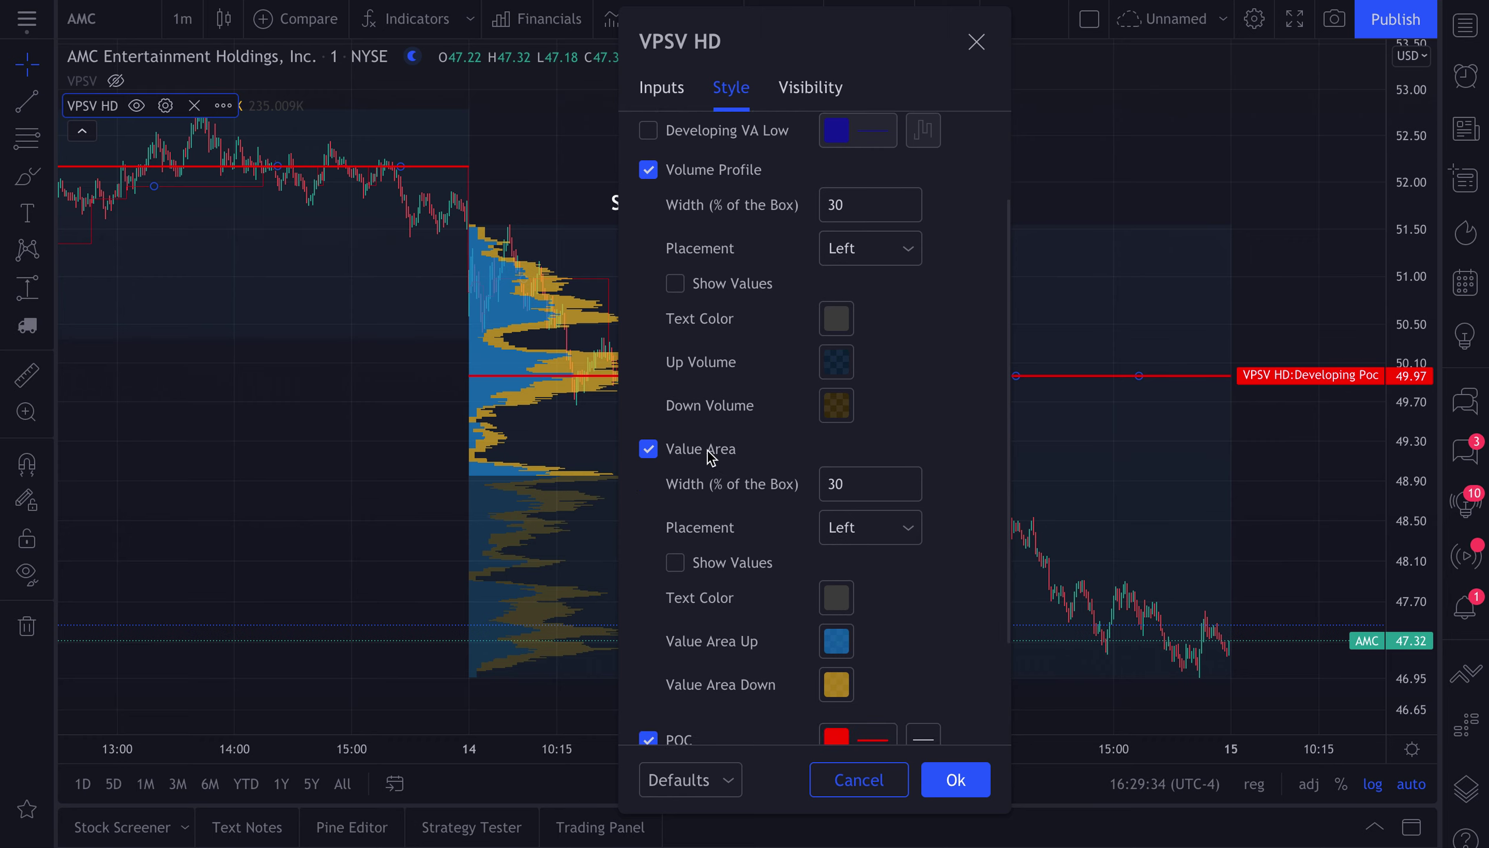
pyautogui.click(707, 448)
pyautogui.click(707, 448)
# - Try a Value Area width of 100 percent of the box and return it to 30
pyautogui.click(862, 490)
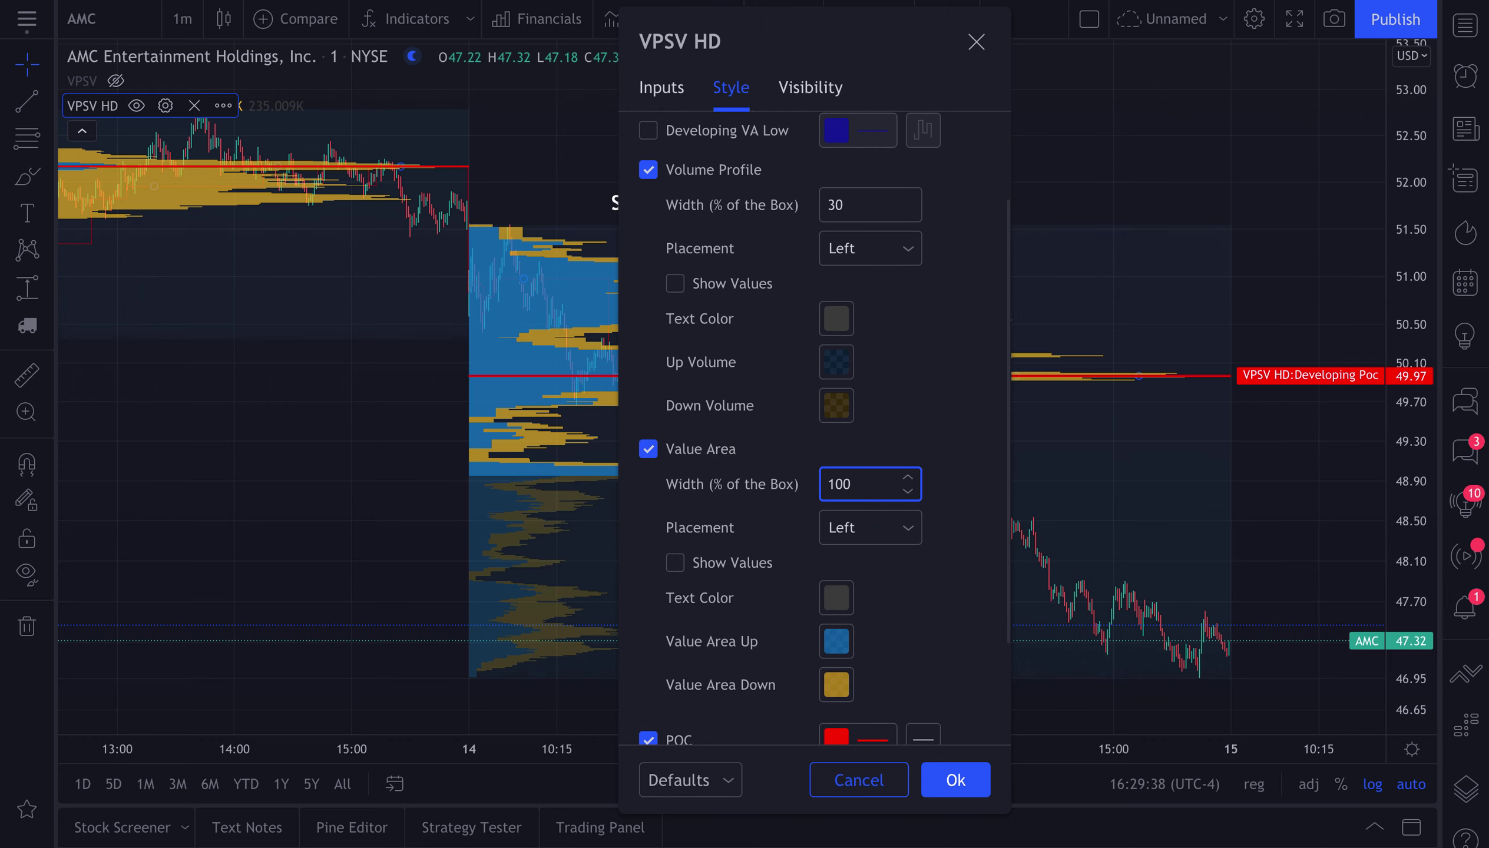
pyautogui.doubleClick(857, 482)
pyautogui.write('30')
# - Switch the Value Area placement to Right and return it to Left
pyautogui.click(892, 531)
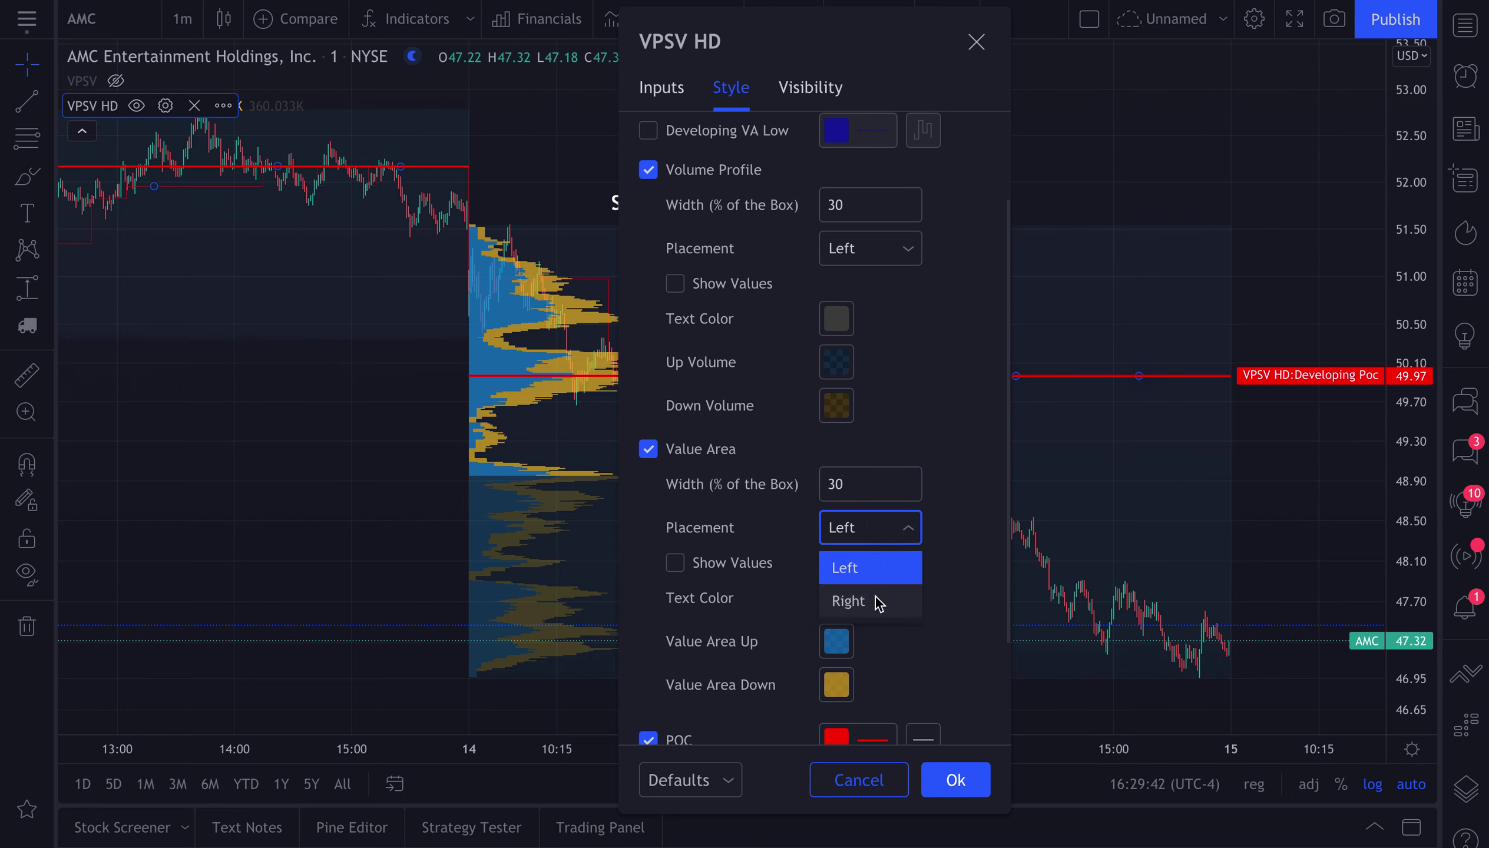
pyautogui.click(879, 601)
pyautogui.click(889, 529)
pyautogui.click(875, 562)
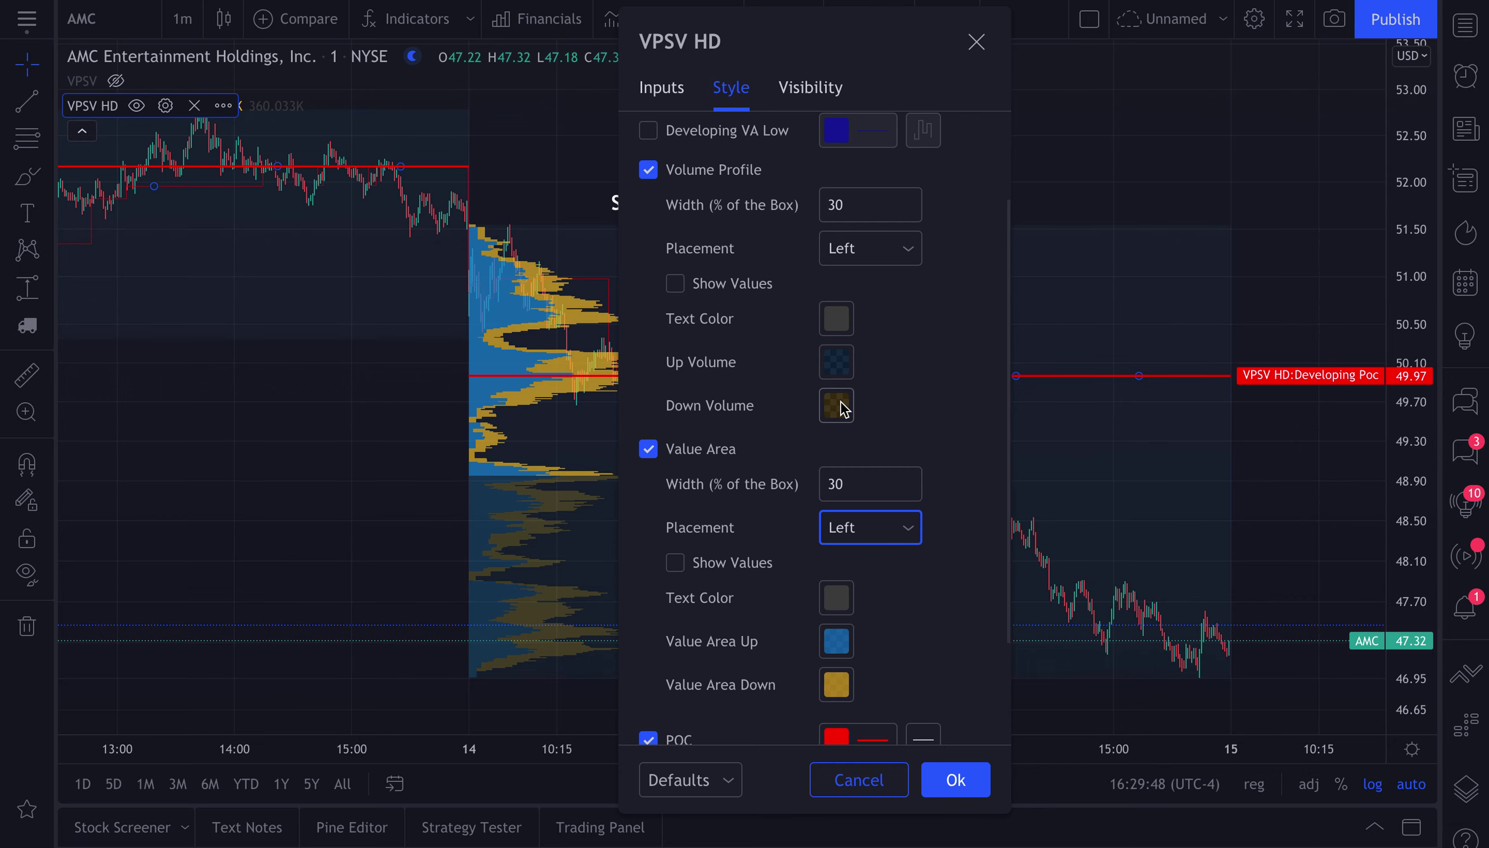
# - Move the settings dialog off the Sept 14 profile, and toggle Volume Profile and Value Area off and on one after the other
pyautogui.scroll(2, 844, 409)
pyautogui.moveTo(795, 55); pyautogui.dragTo(1222, 42)
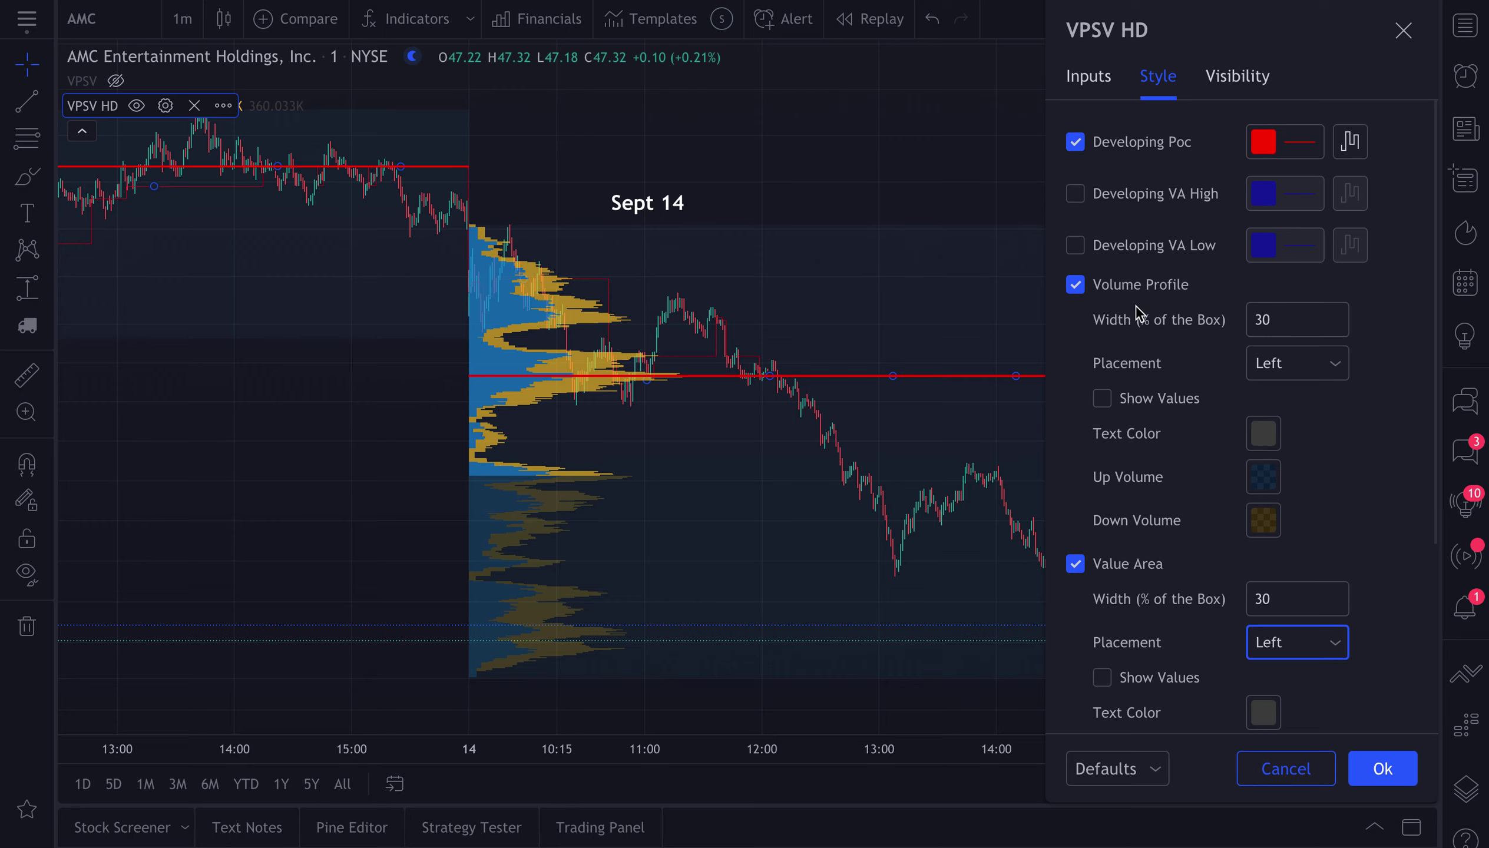
pyautogui.scroll(-3, 1119, 544)
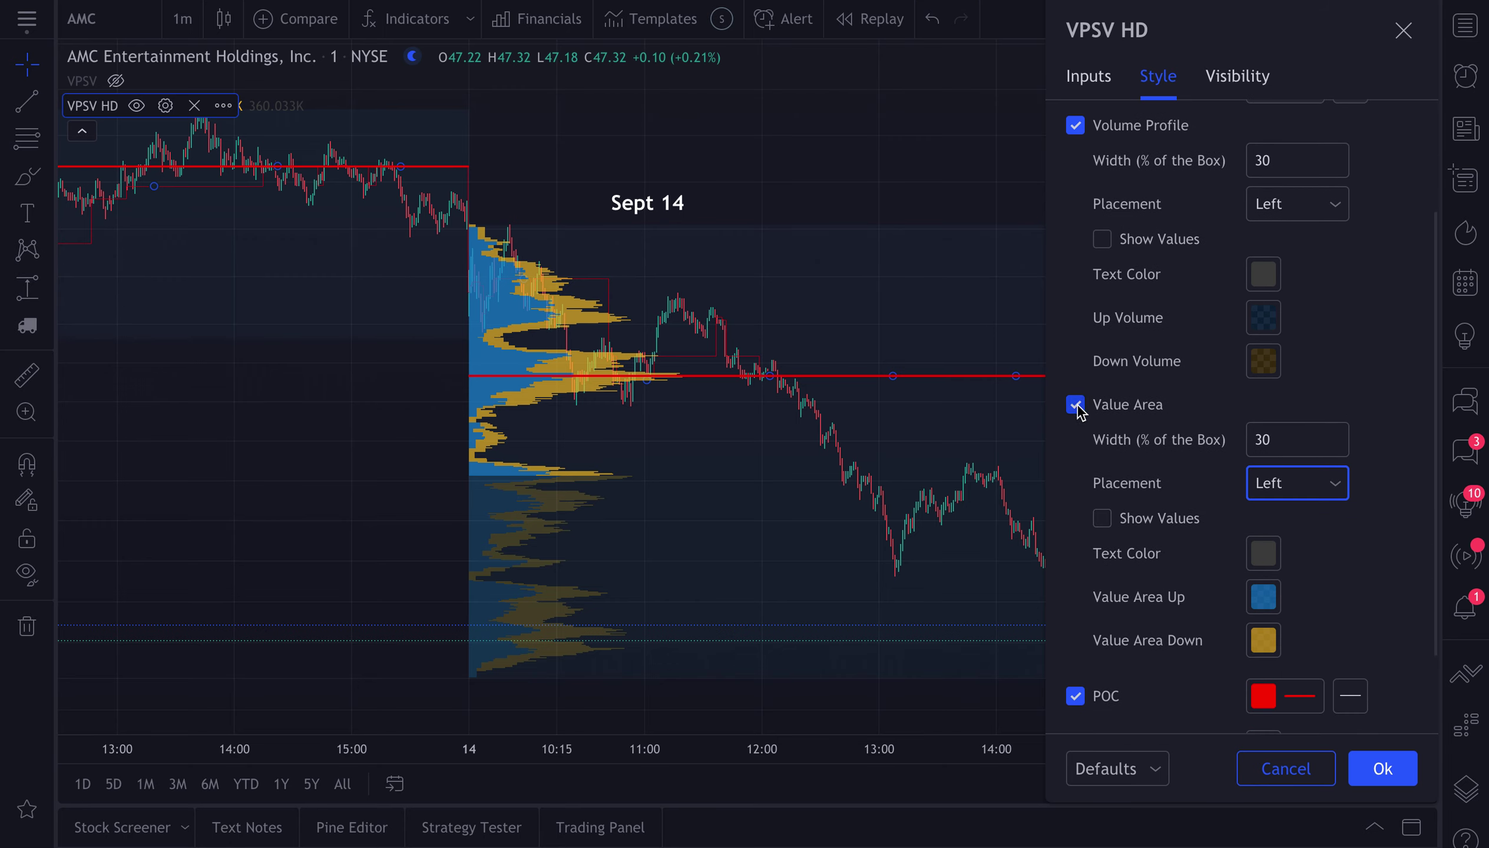
pyautogui.scroll(3, 1077, 409)
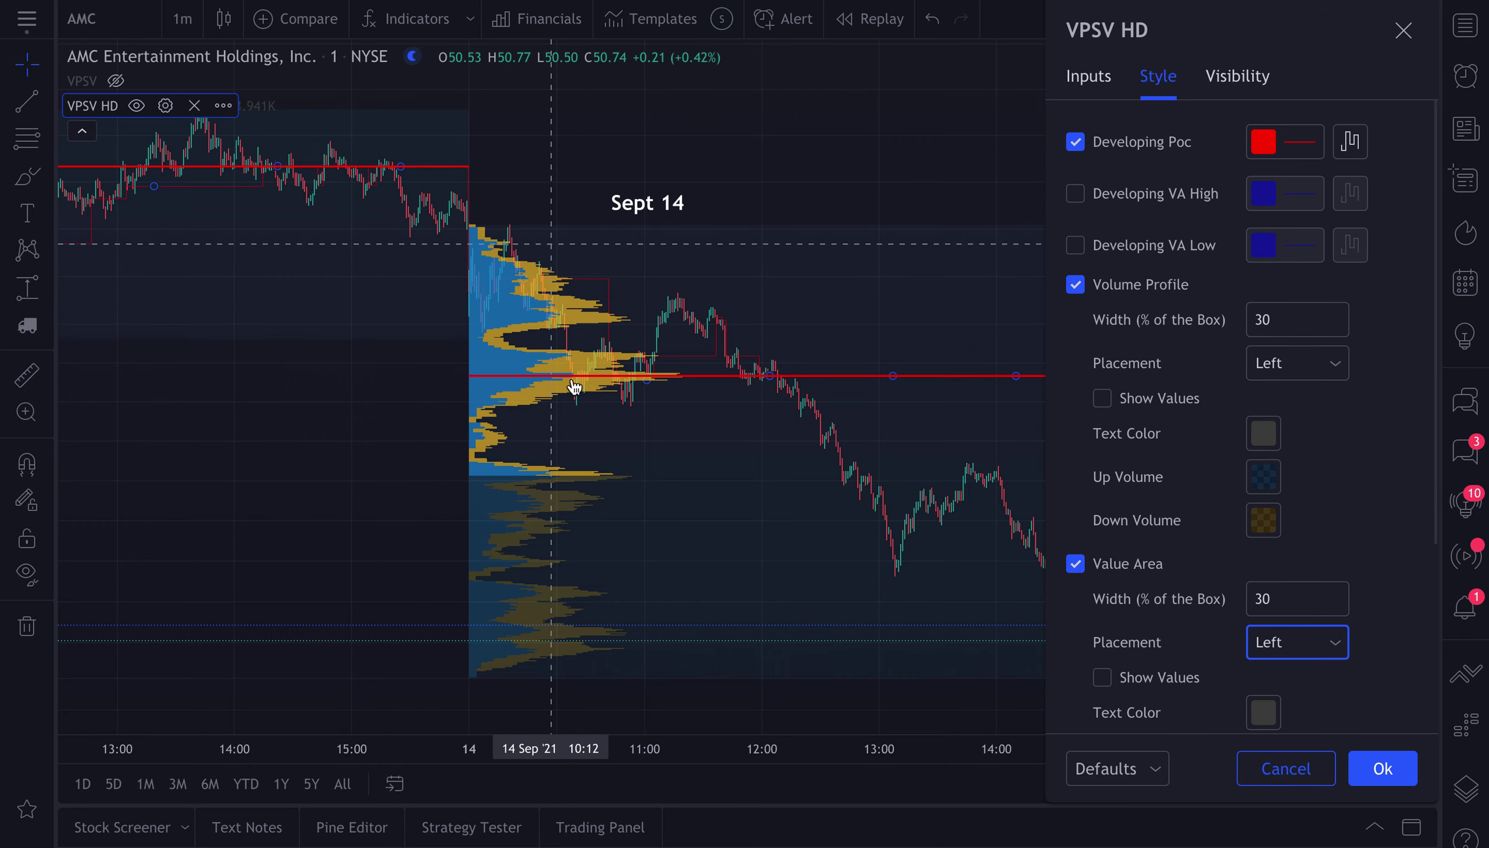
pyautogui.click(1075, 285)
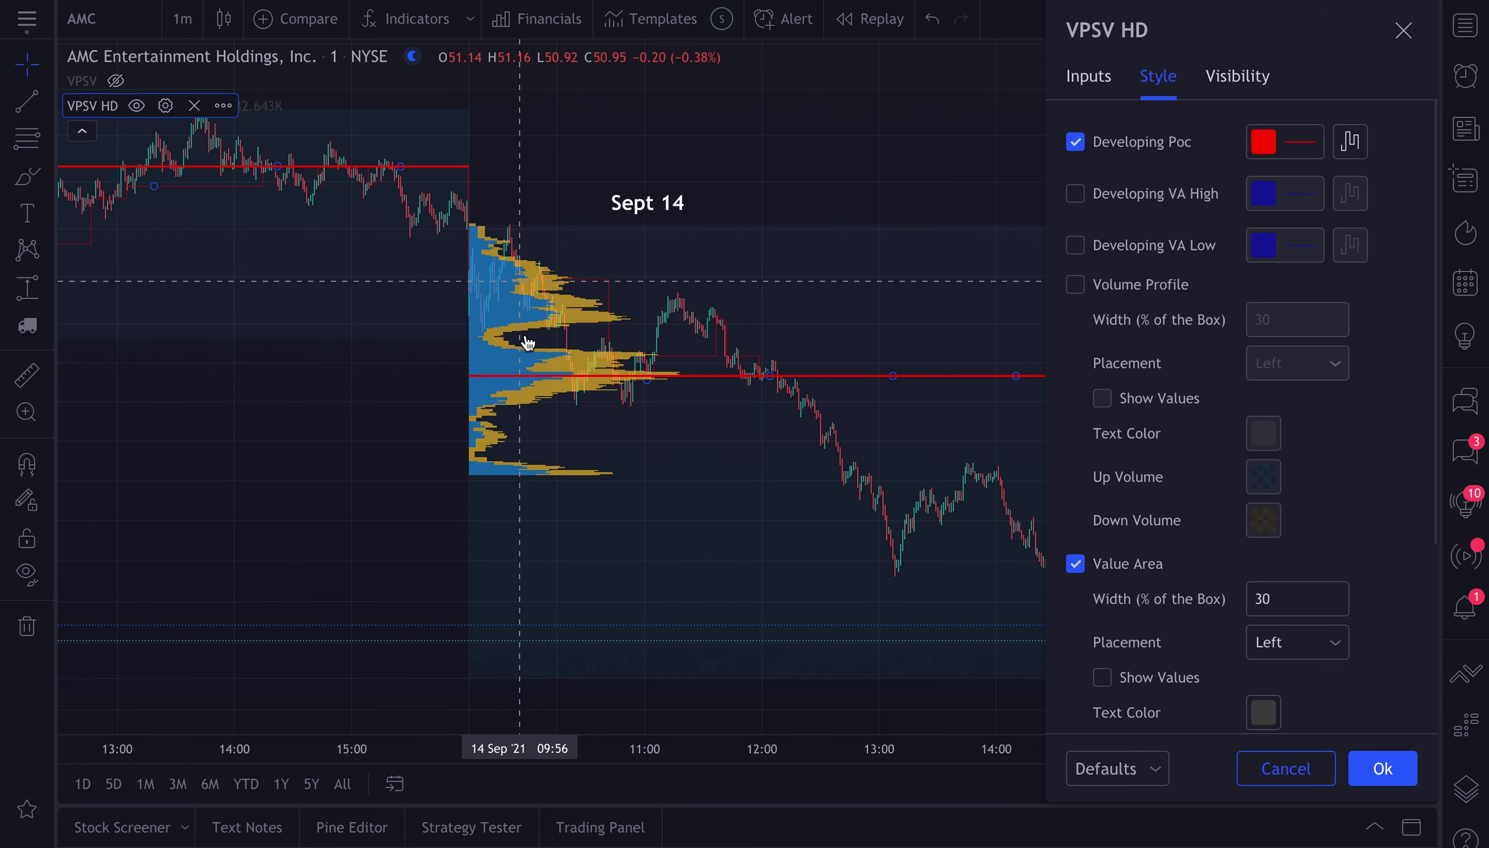
pyautogui.click(1075, 285)
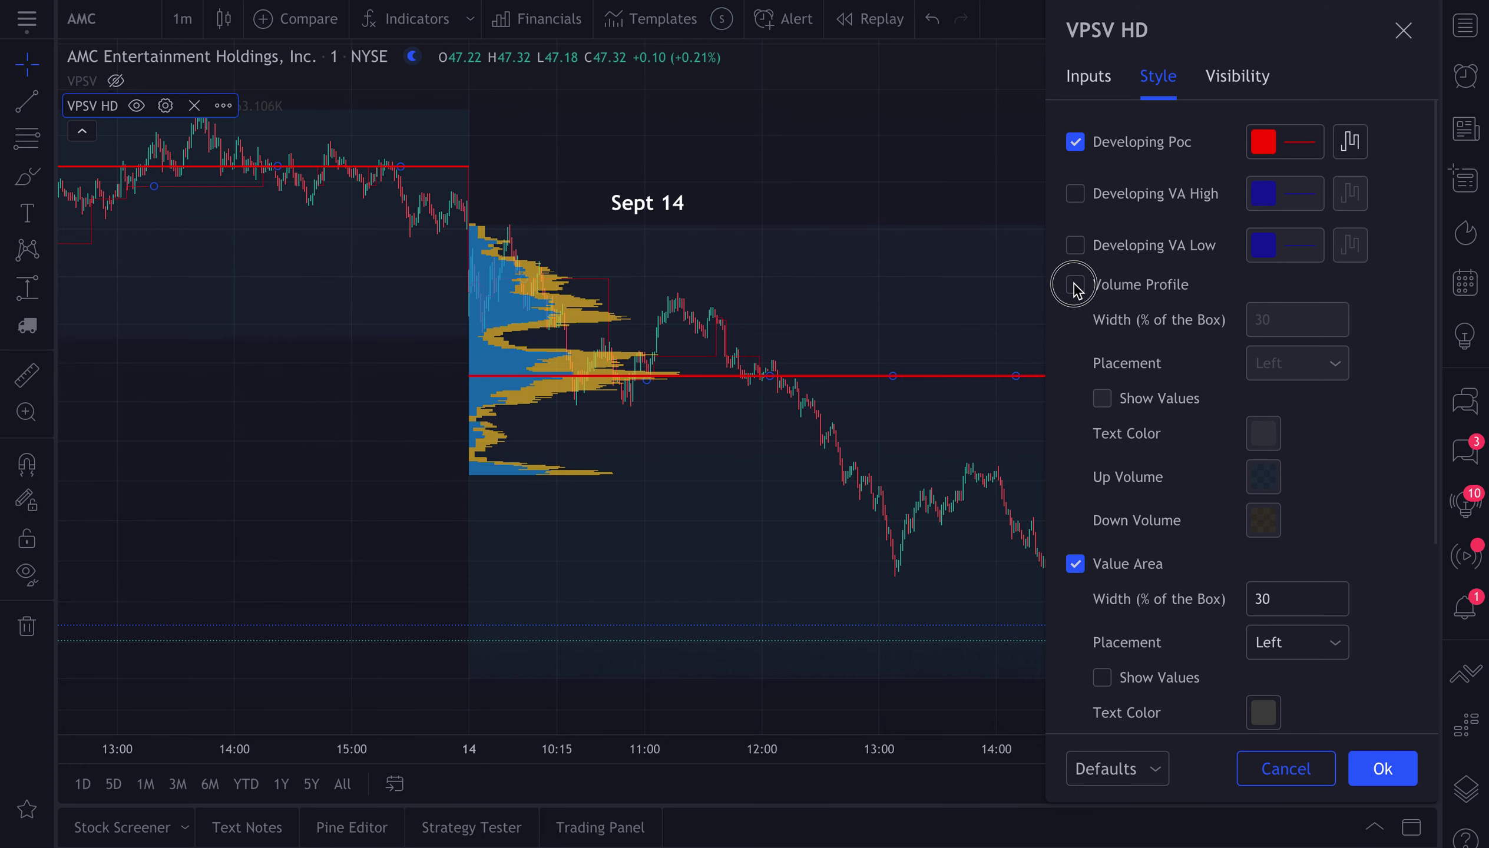
pyautogui.click(1075, 564)
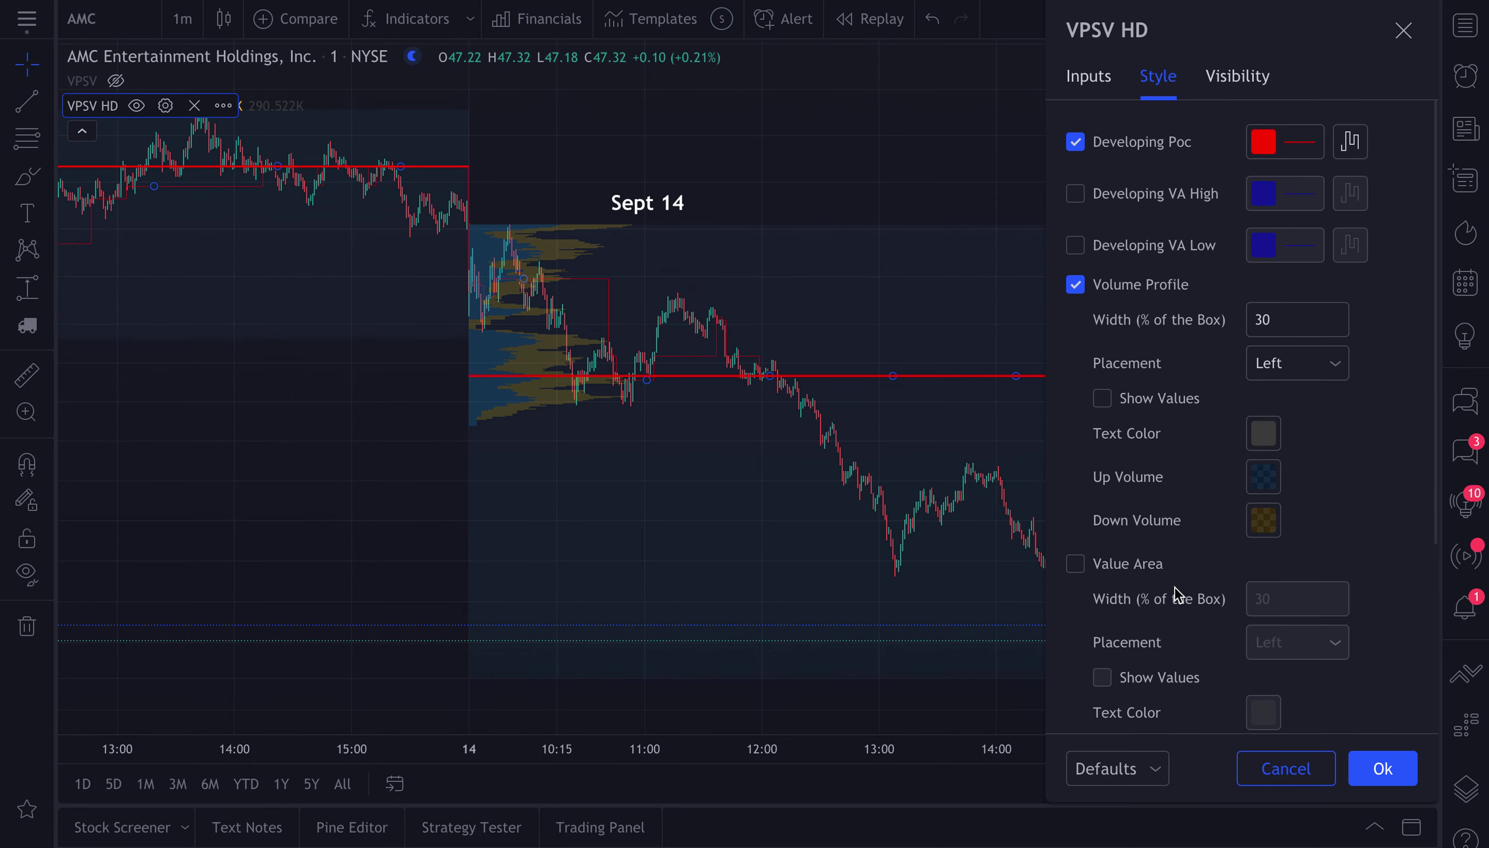
pyautogui.click(1075, 564)
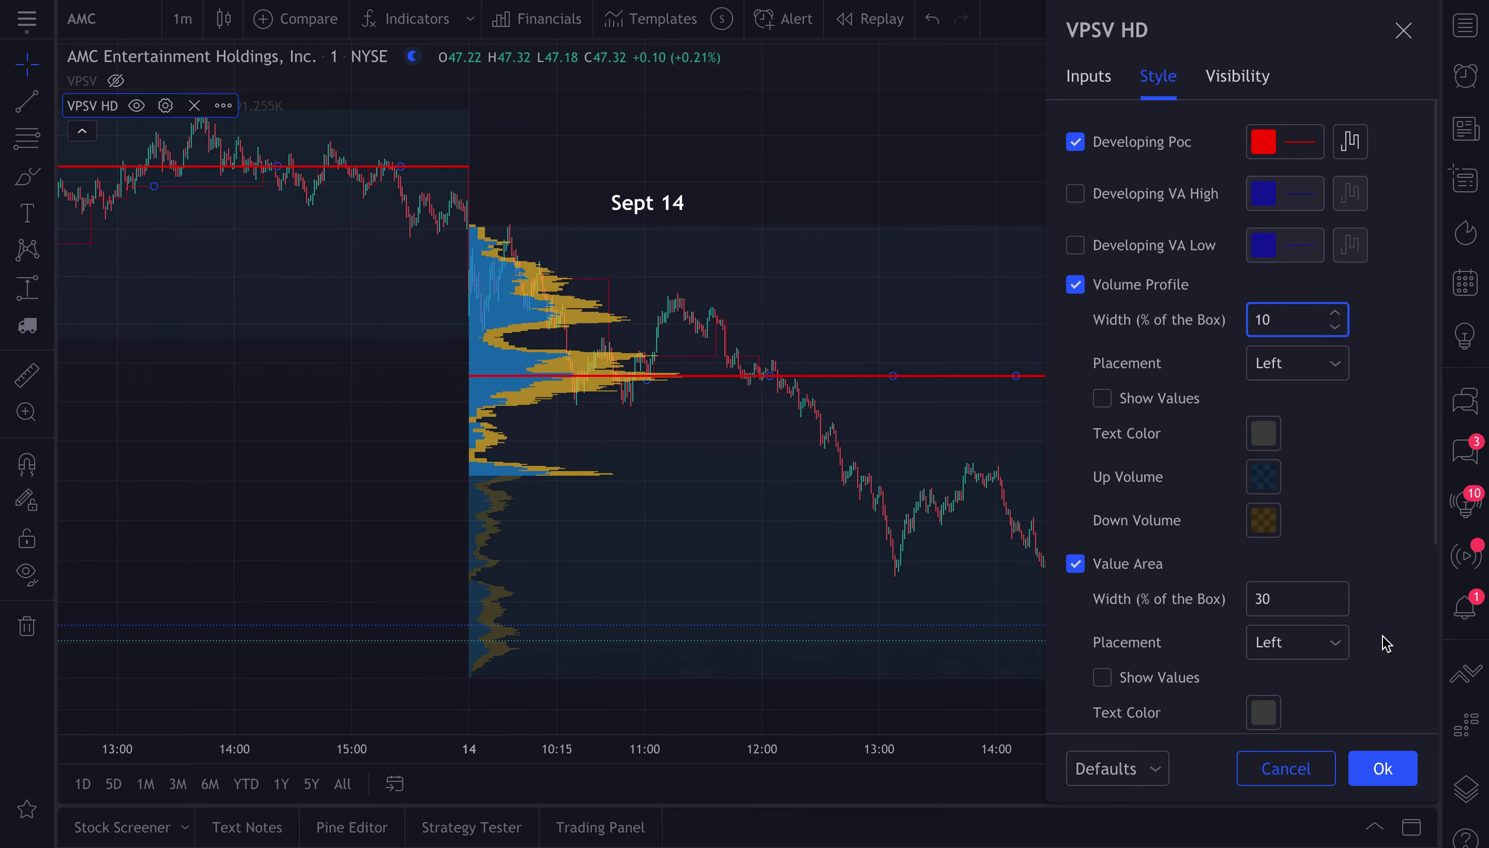
# - Try a Volume Profile width of 10 and a Value Area width of 100, and compare the profiles across the Sept 10, 13 and 14 sessions
pyautogui.write('00')
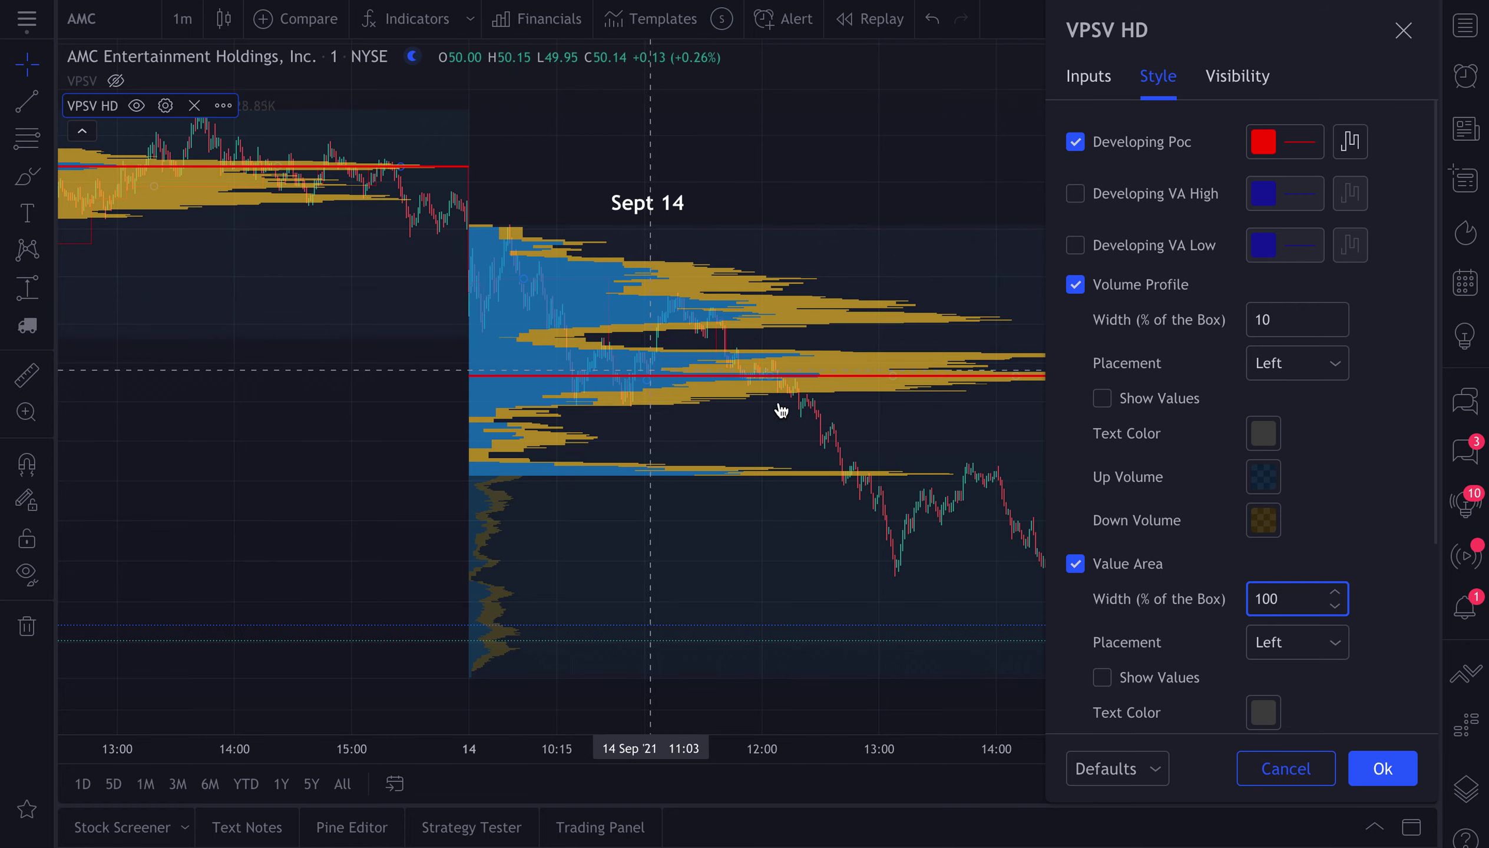
pyautogui.moveTo(1223, 37); pyautogui.dragTo(380, 69)
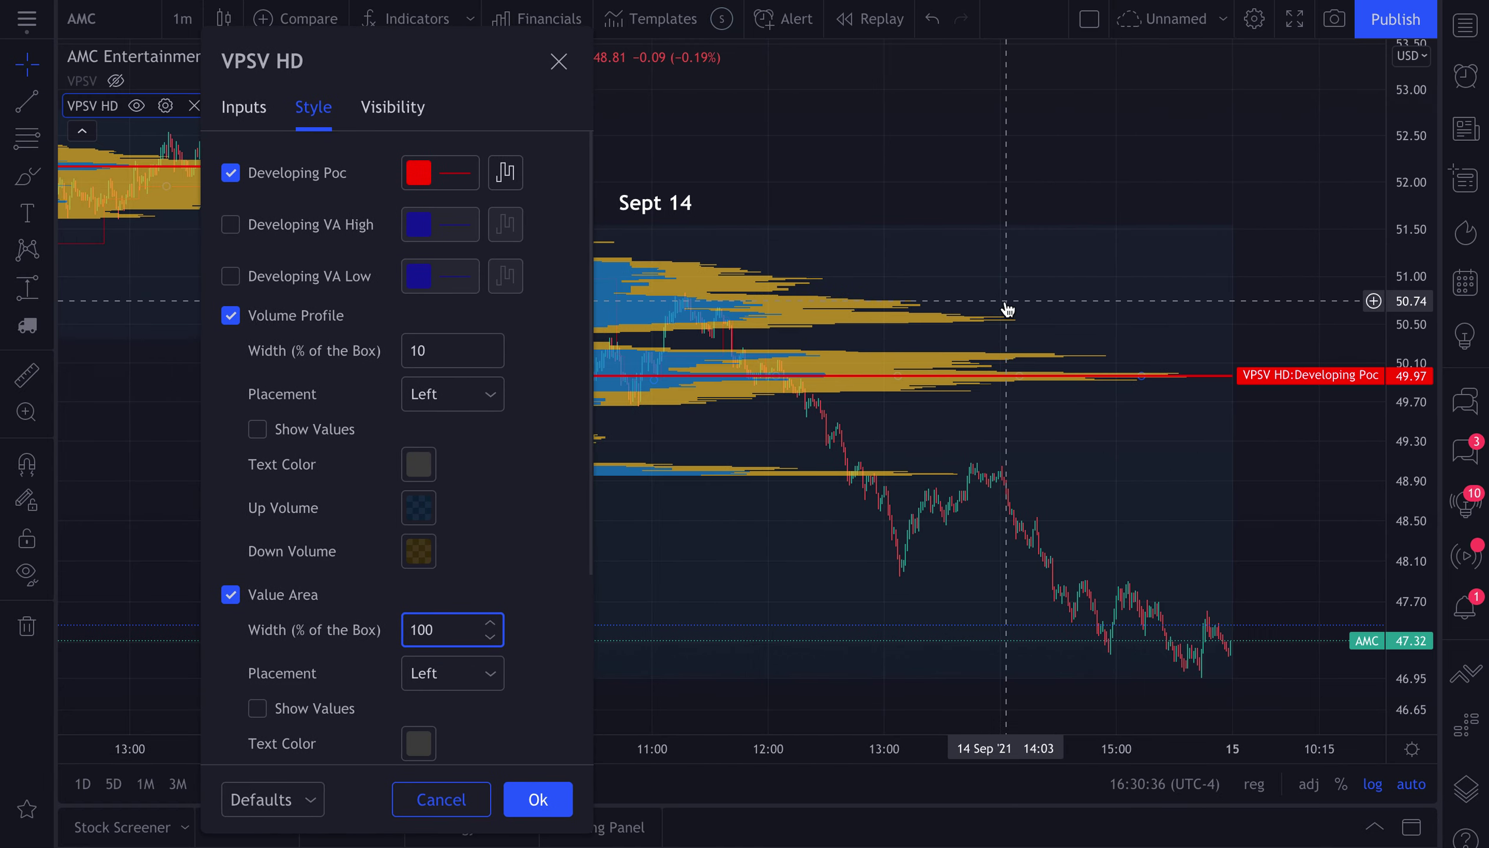
pyautogui.scroll(-5, 1006, 306)
pyautogui.scroll(-4, 1006, 308)
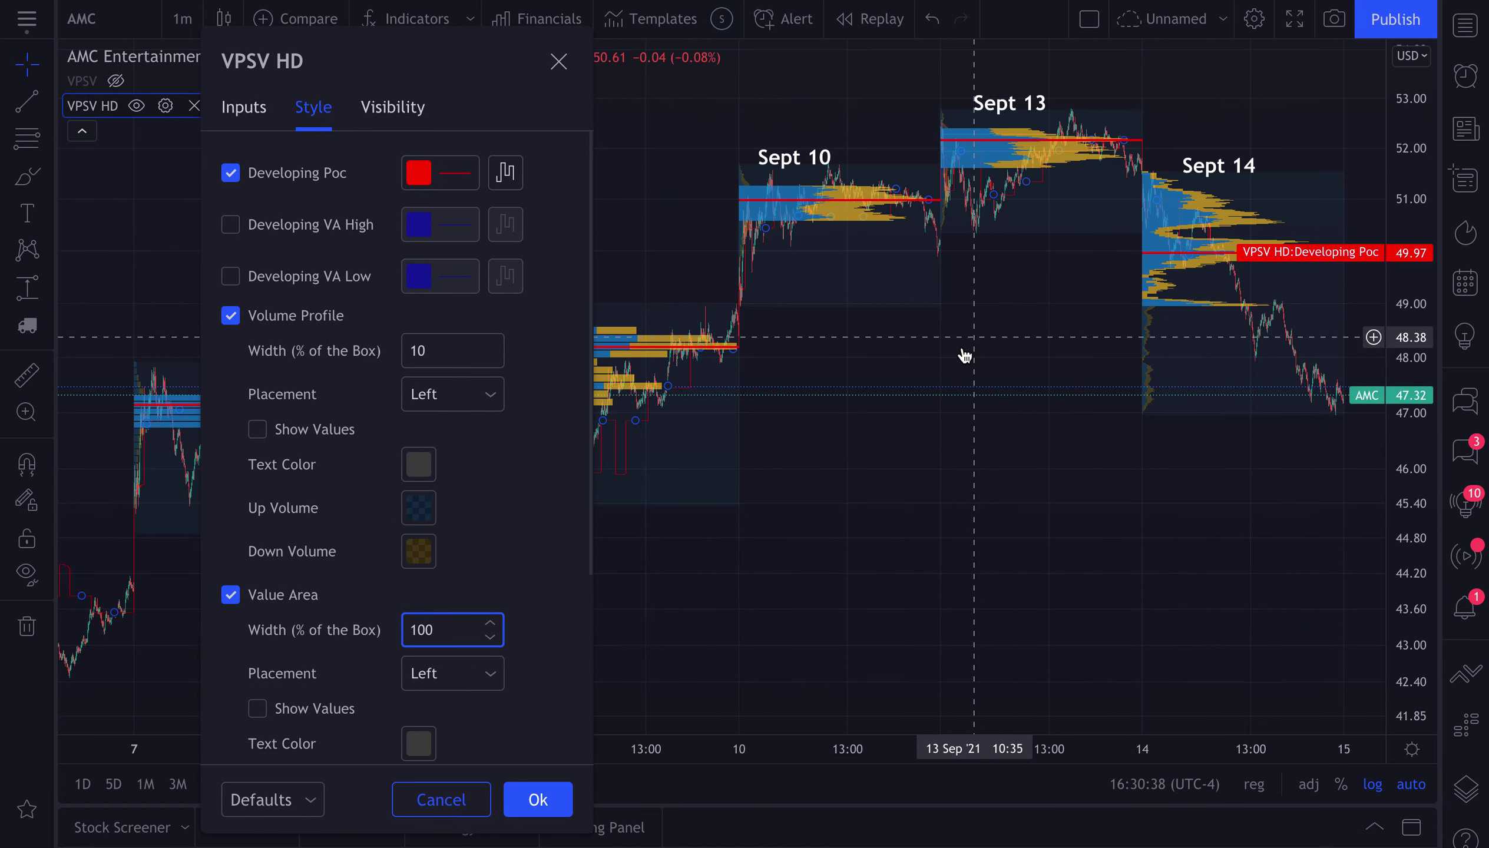
pyautogui.scroll(5, 824, 300)
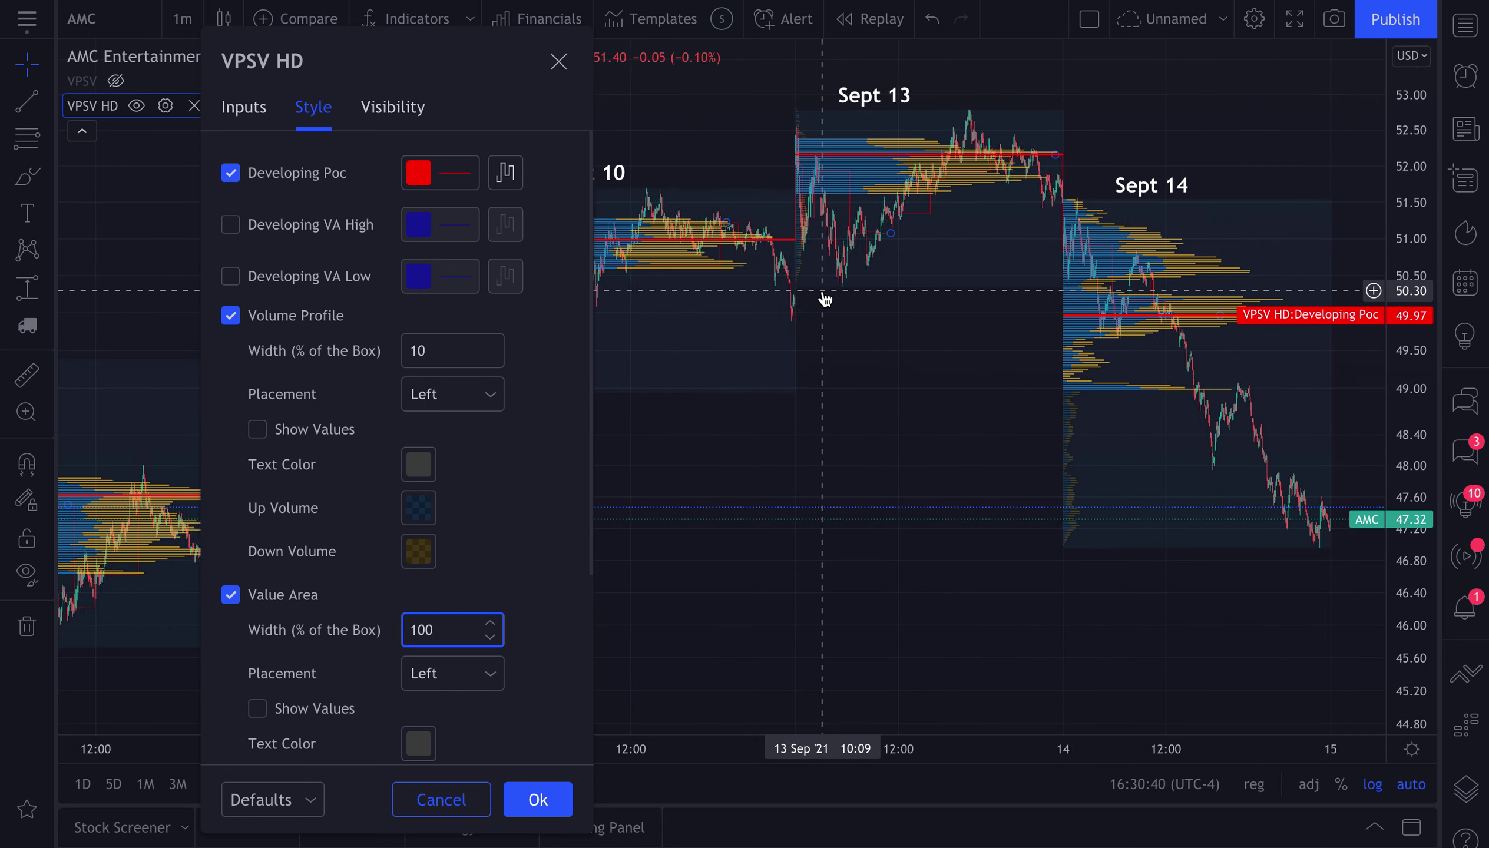
pyautogui.scroll(2, 825, 300)
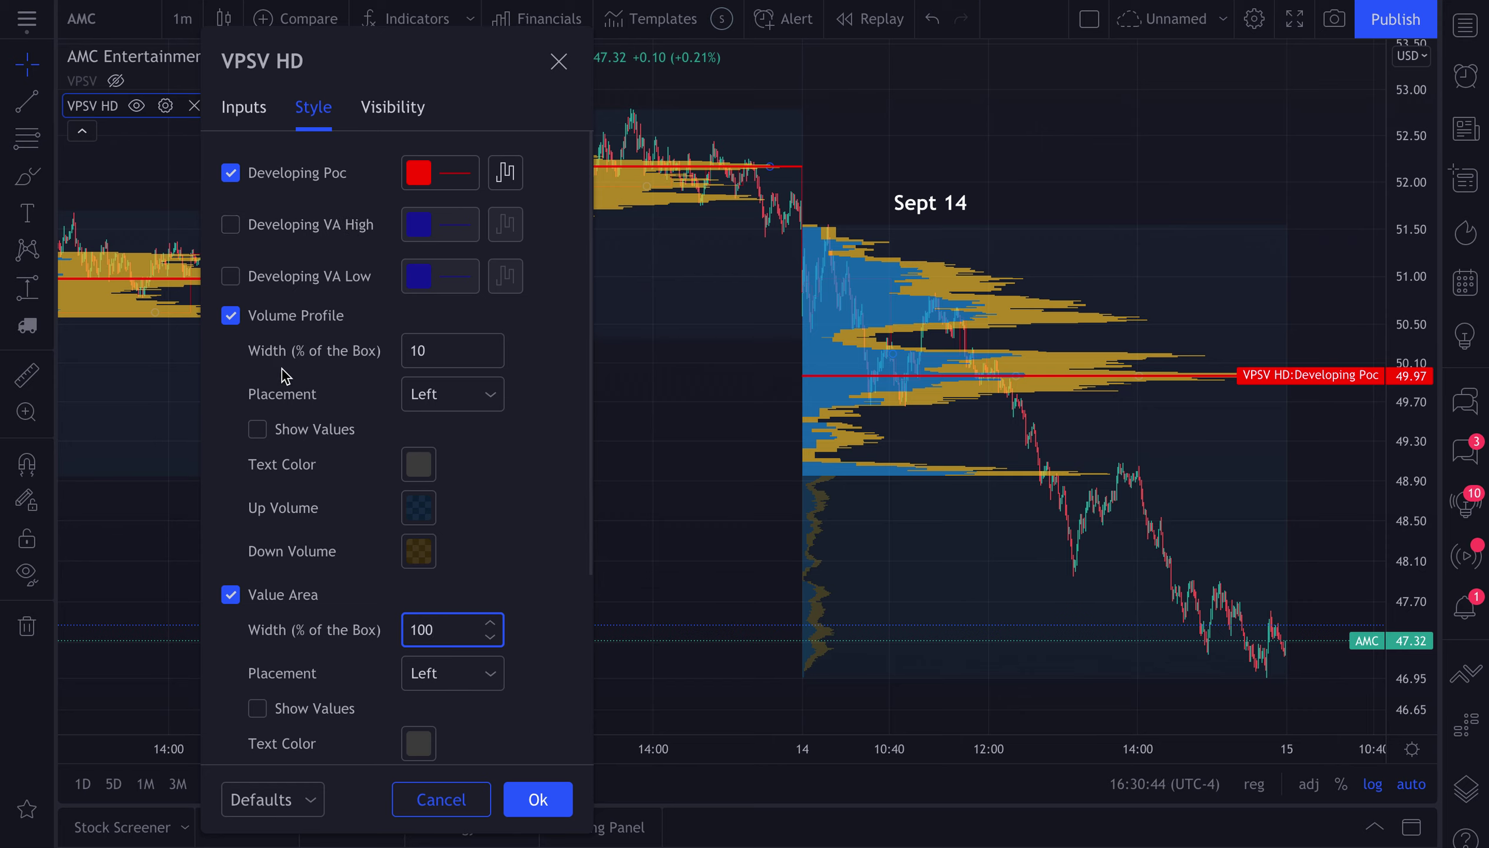
# - Reset the Value Area and Volume Profile widths to 30 percent of the box
pyautogui.hotkey('shift', 'Tab')
pyautogui.hotkey('shift', 'Tab')
pyautogui.hotkey('shift', 'Tab')
pyautogui.hotkey('shift', 'Tab')
pyautogui.hotkey('shift', 'Tab')
pyautogui.hotkey('shift', 'Tab')
pyautogui.hotkey('shift', 'Tab')
pyautogui.write('1')
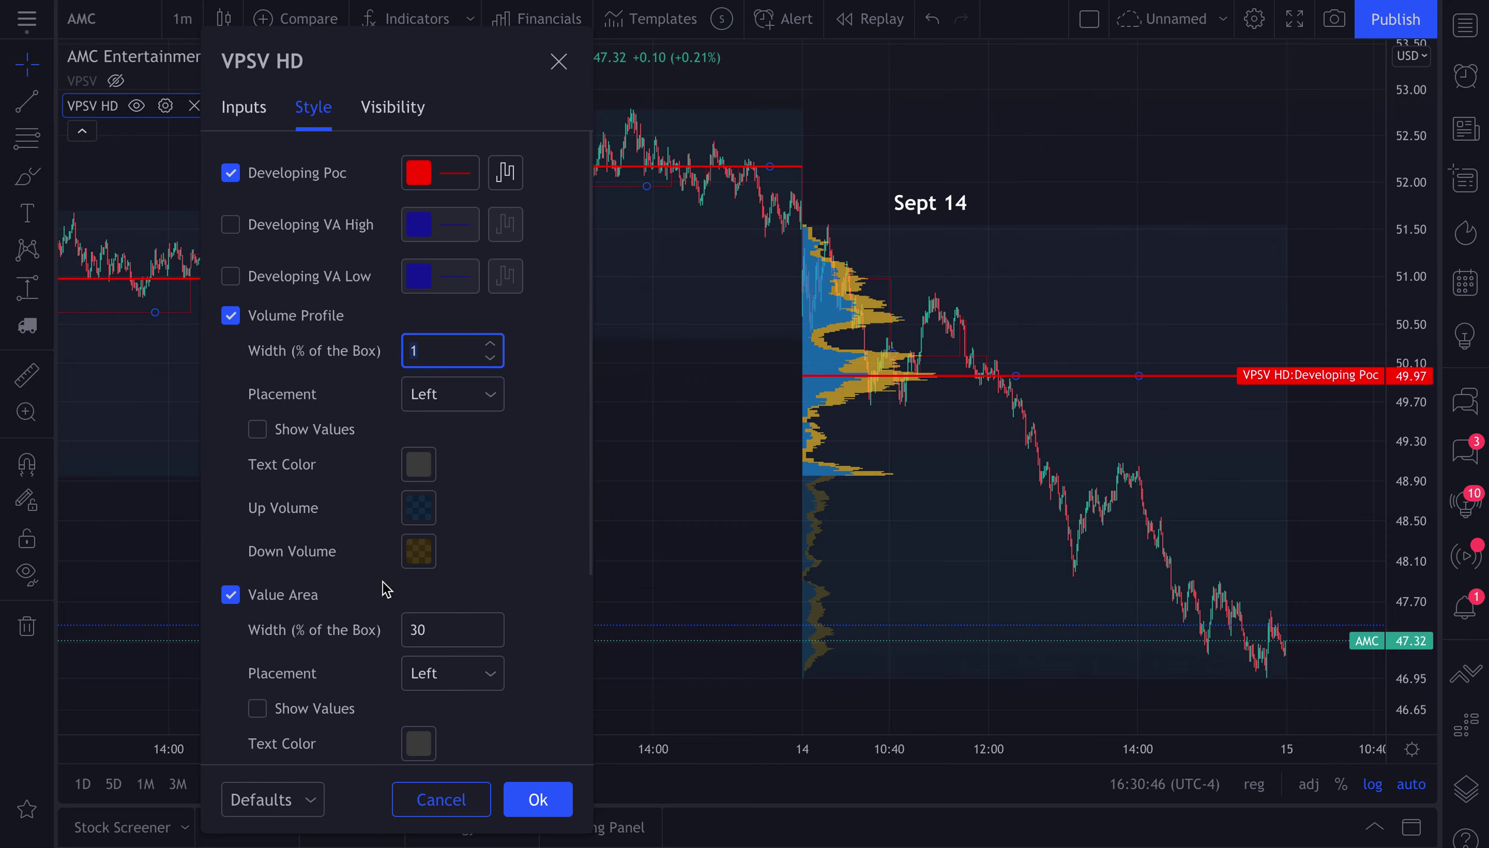
pyautogui.click(434, 364)
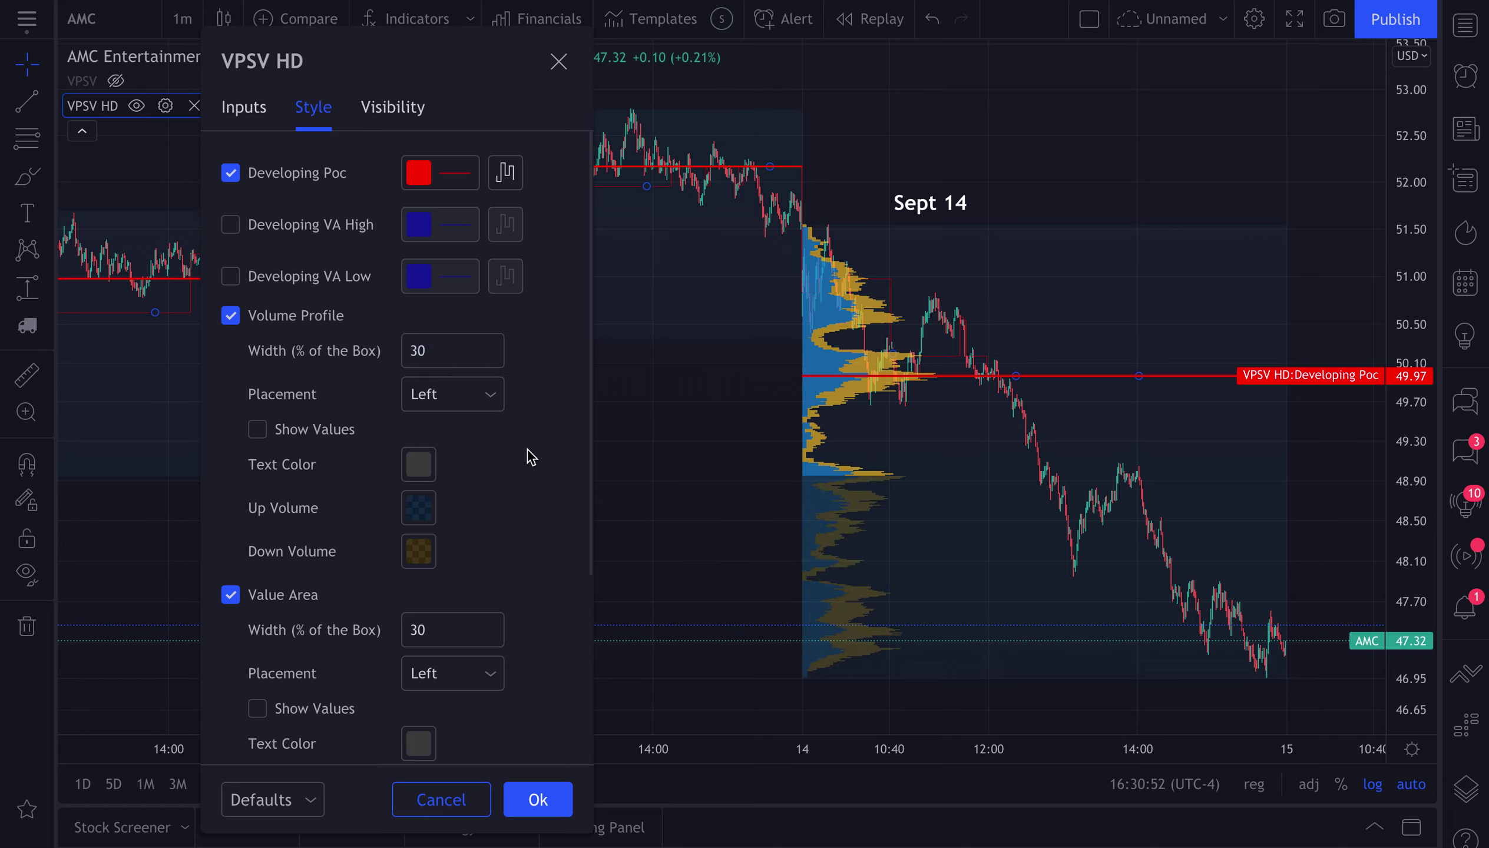
# - Turn on Show Values for the Value Area and turn it off again
pyautogui.scroll(-5, 535, 559)
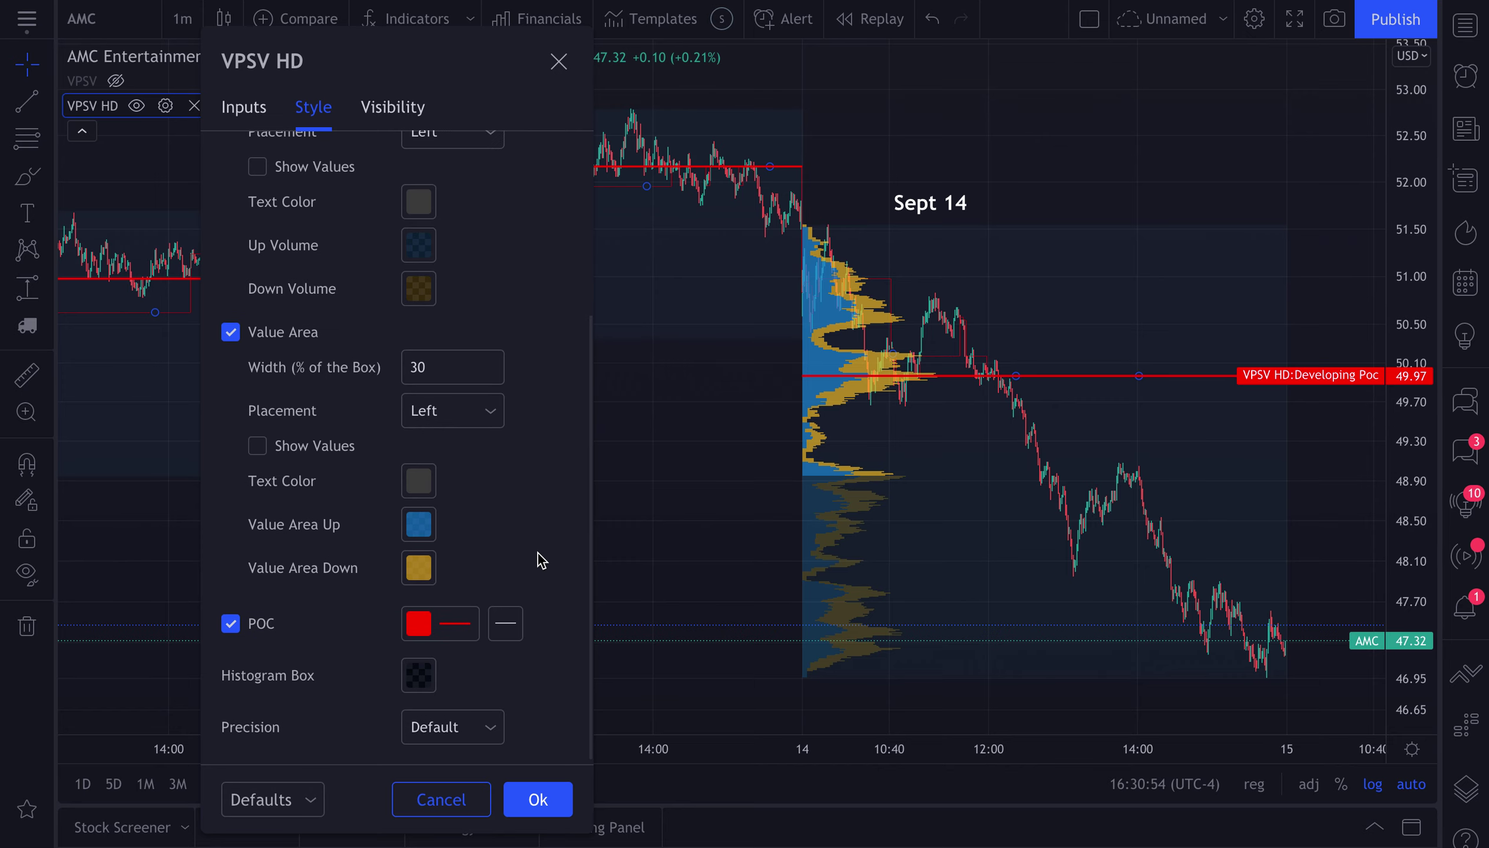
pyautogui.click(256, 445)
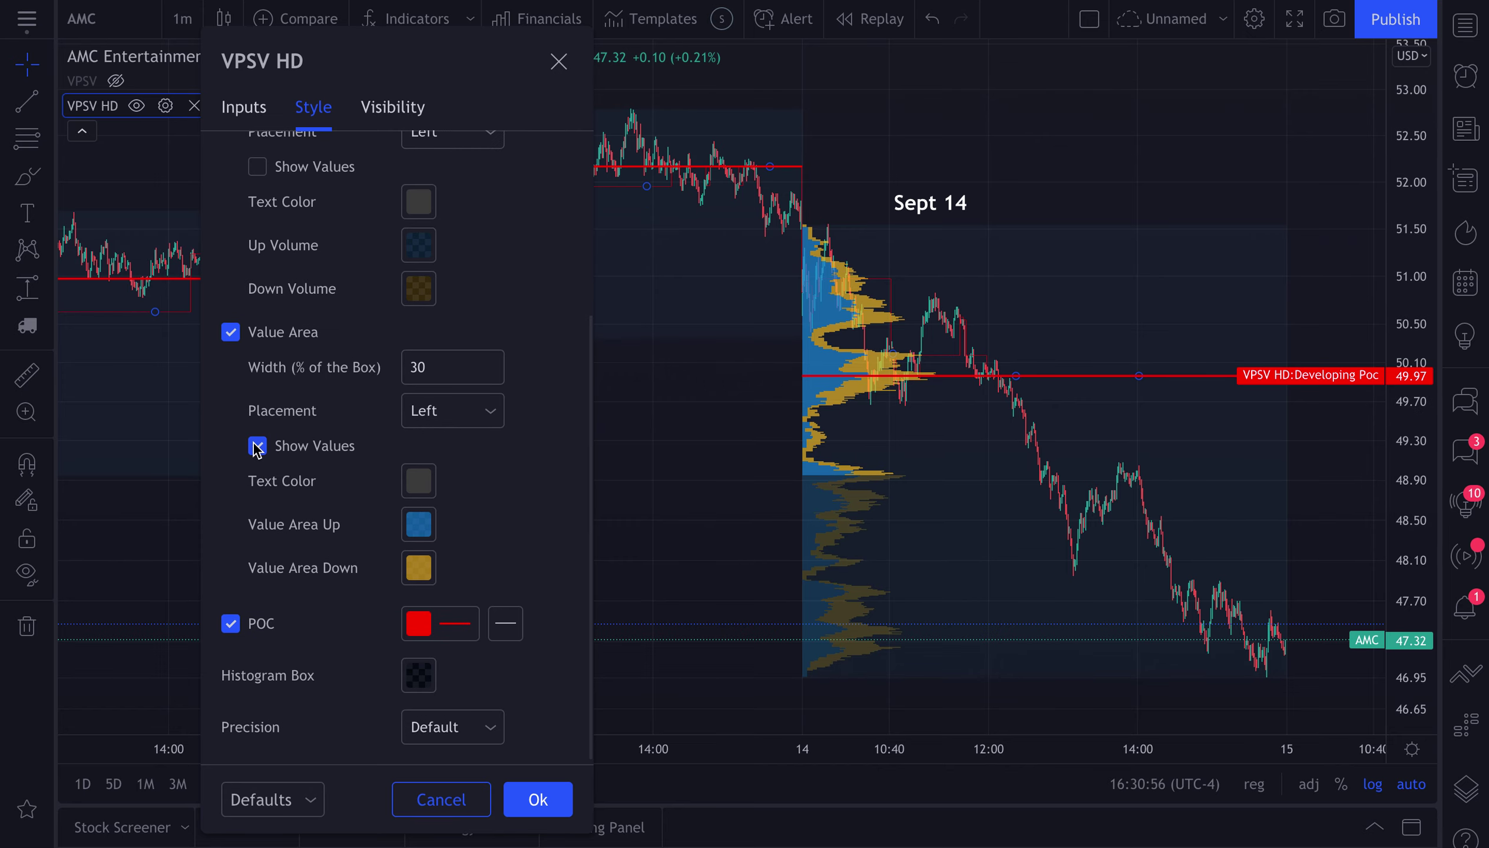
pyautogui.click(257, 448)
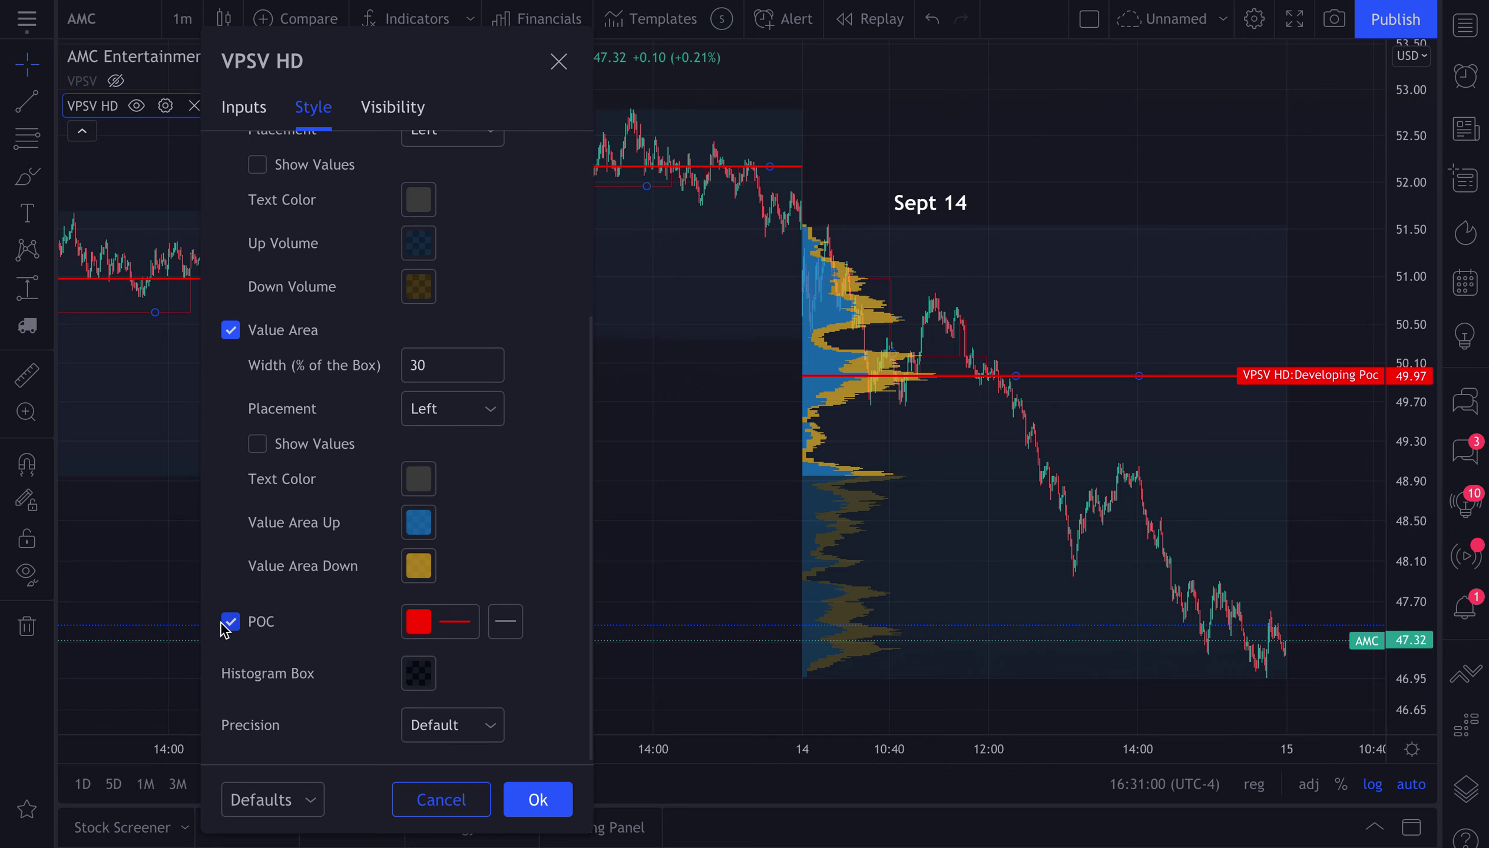
# - Set the Histogram Box color's opacity to 14%
pyautogui.click(421, 673)
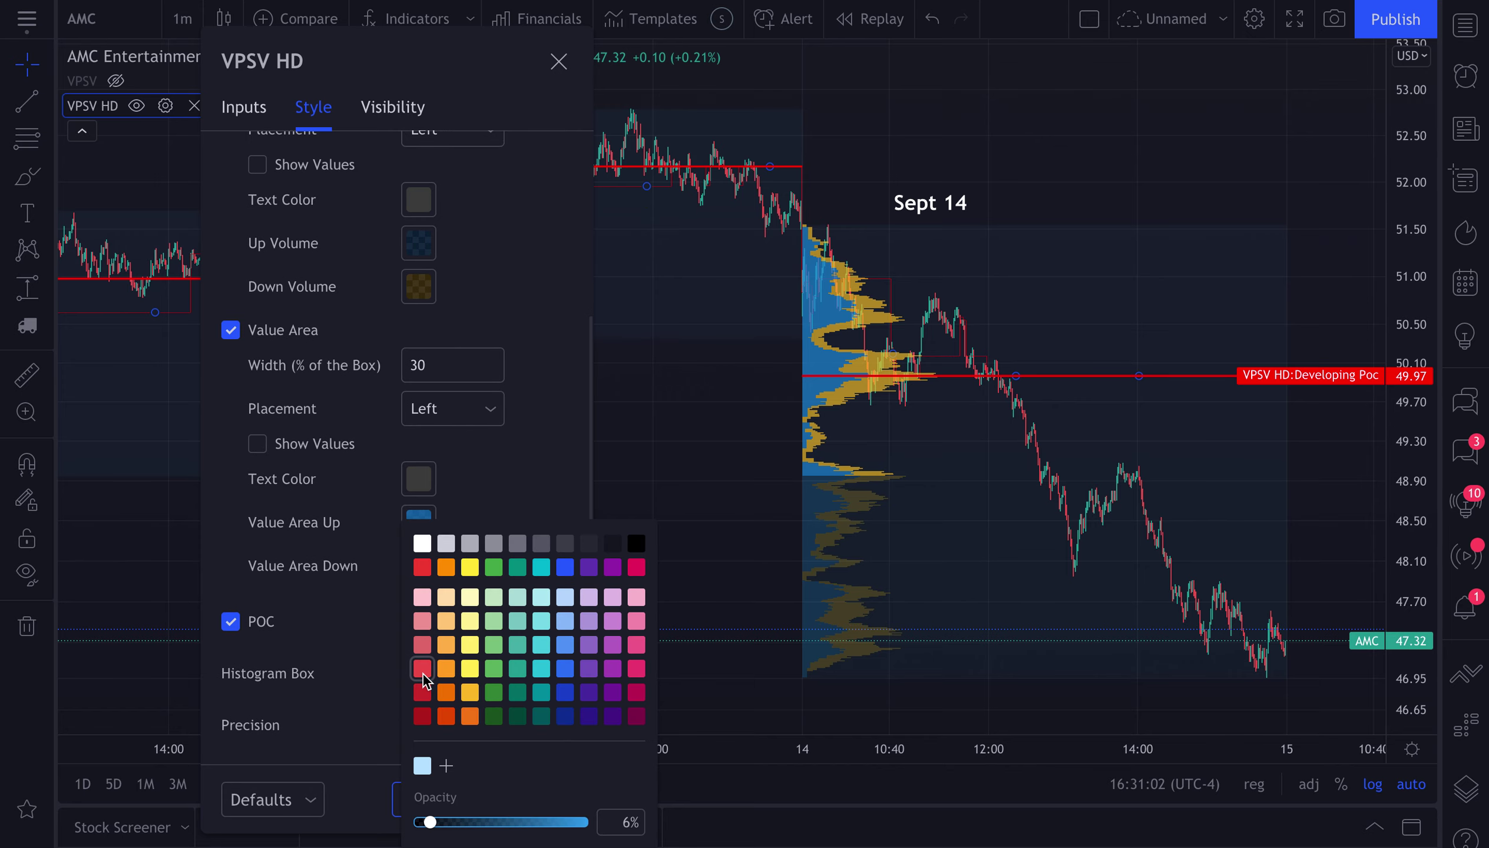
pyautogui.moveTo(459, 824)
pyautogui.mouseDown()
pyautogui.moveTo(628, 816)
pyautogui.moveTo(365, 818)
pyautogui.moveTo(438, 823)
pyautogui.mouseUp()
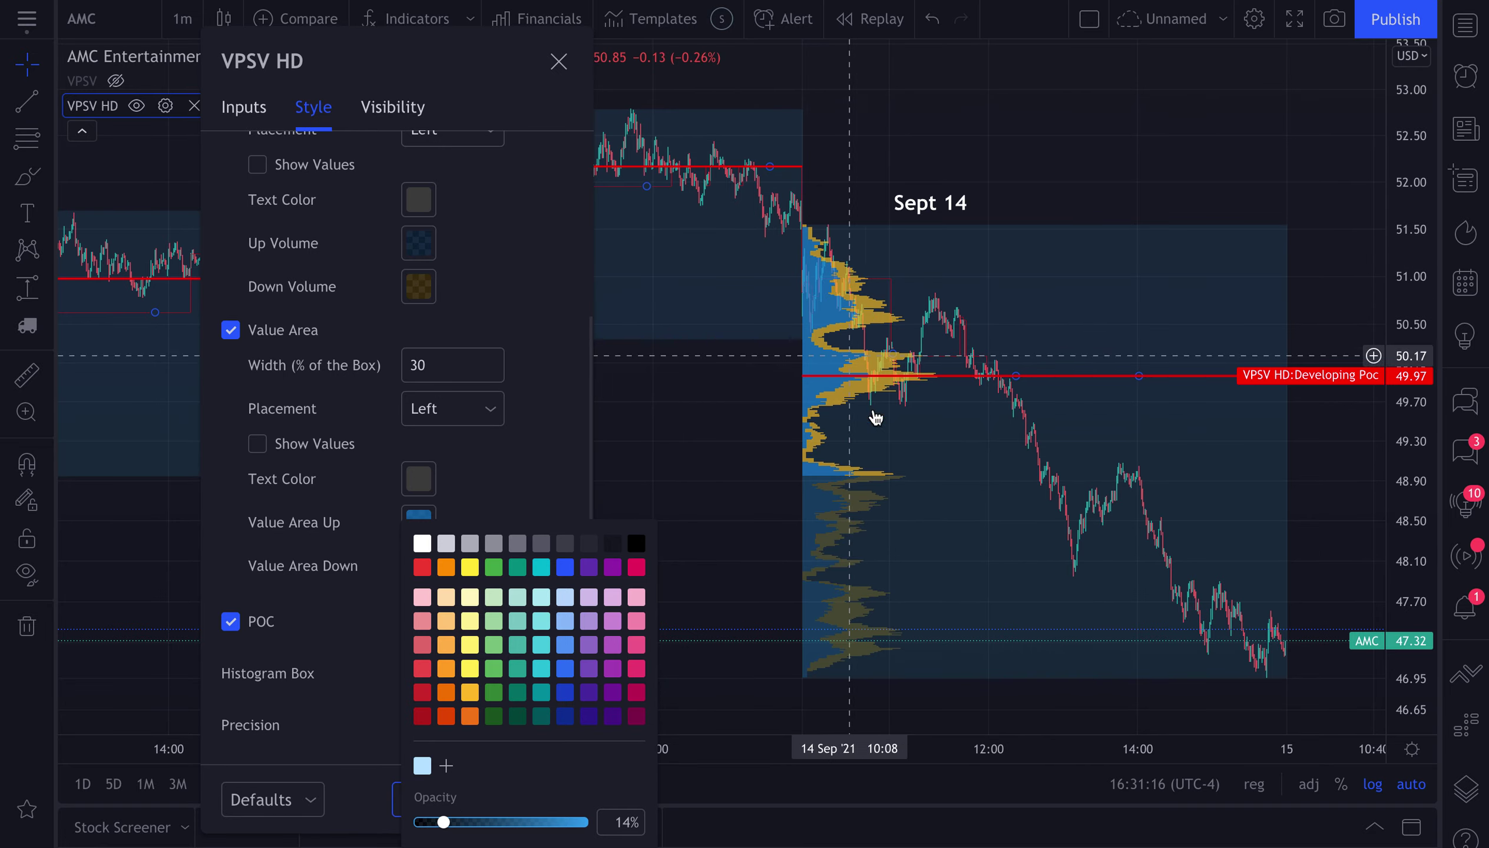
# - Close the VPSV HD settings, reopen them to review the style options down to Histogram Box and Precision, and close them
pyautogui.click(1034, 150)
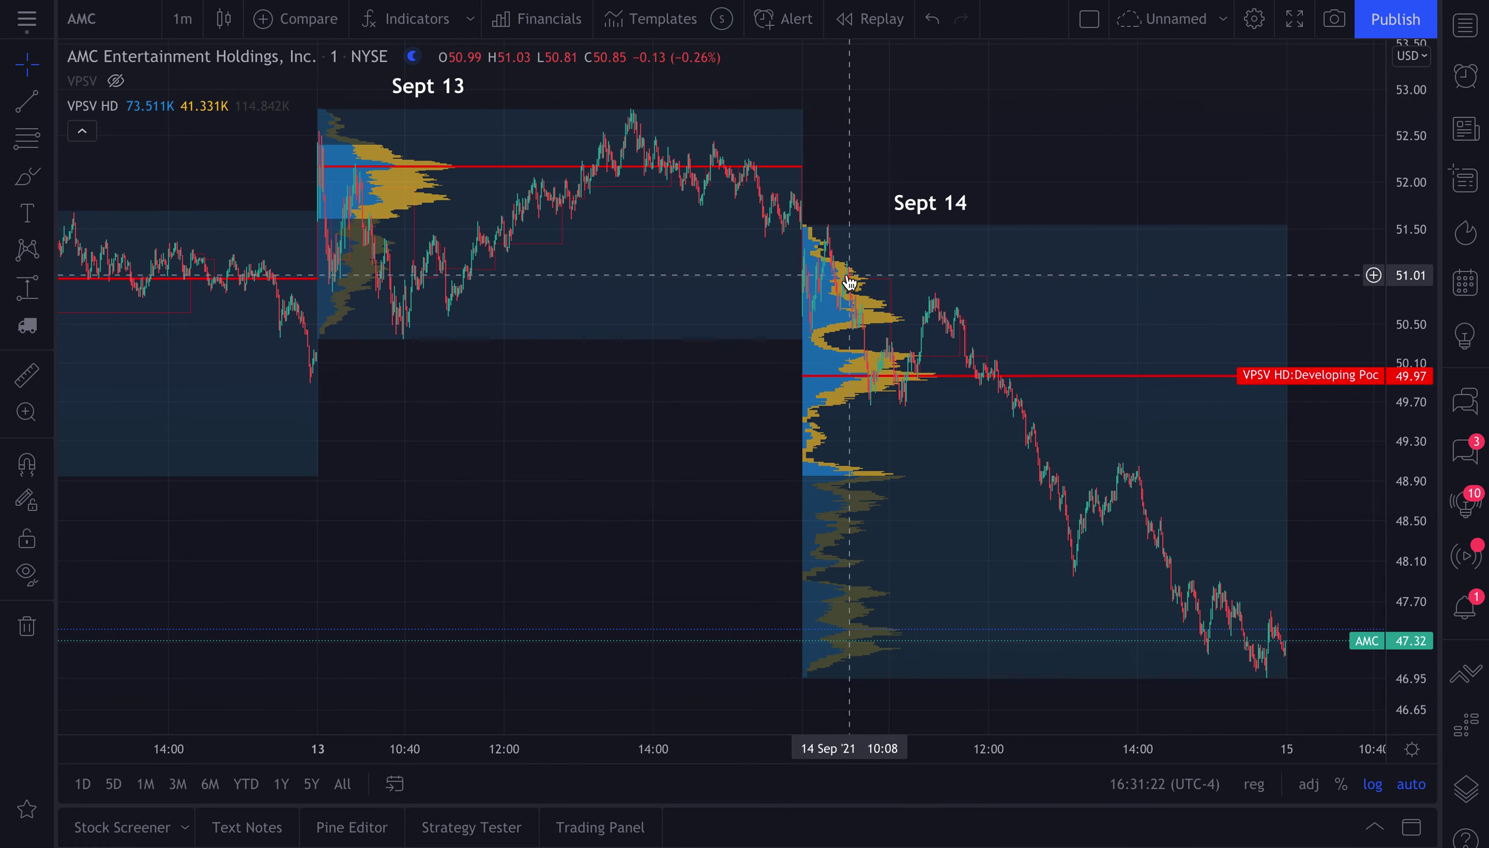
pyautogui.scroll(2, 794, 236)
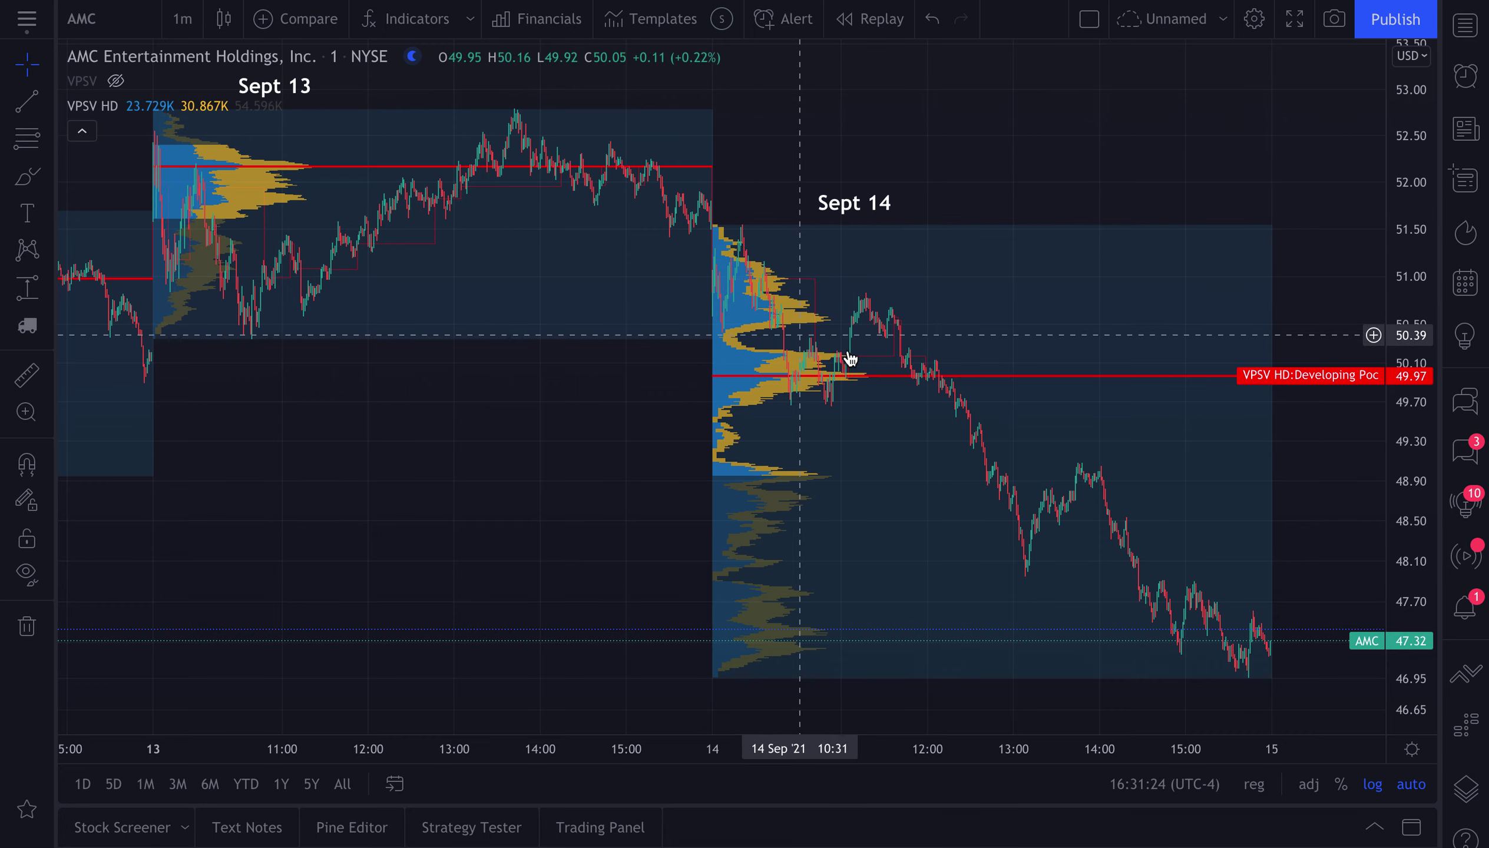
pyautogui.doubleClick(1001, 377)
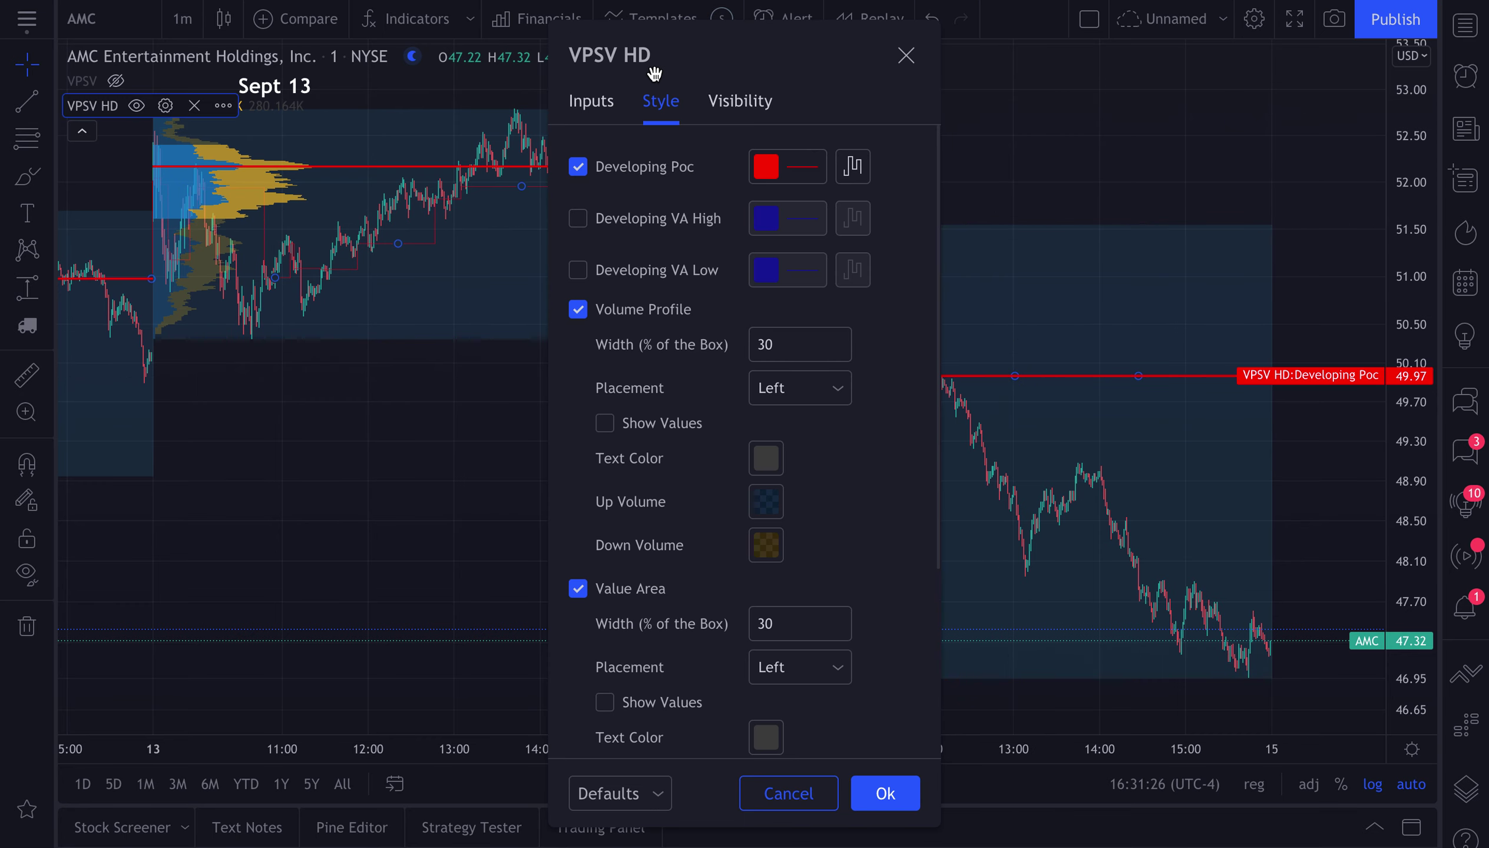
pyautogui.scroll(-5, 620, 339)
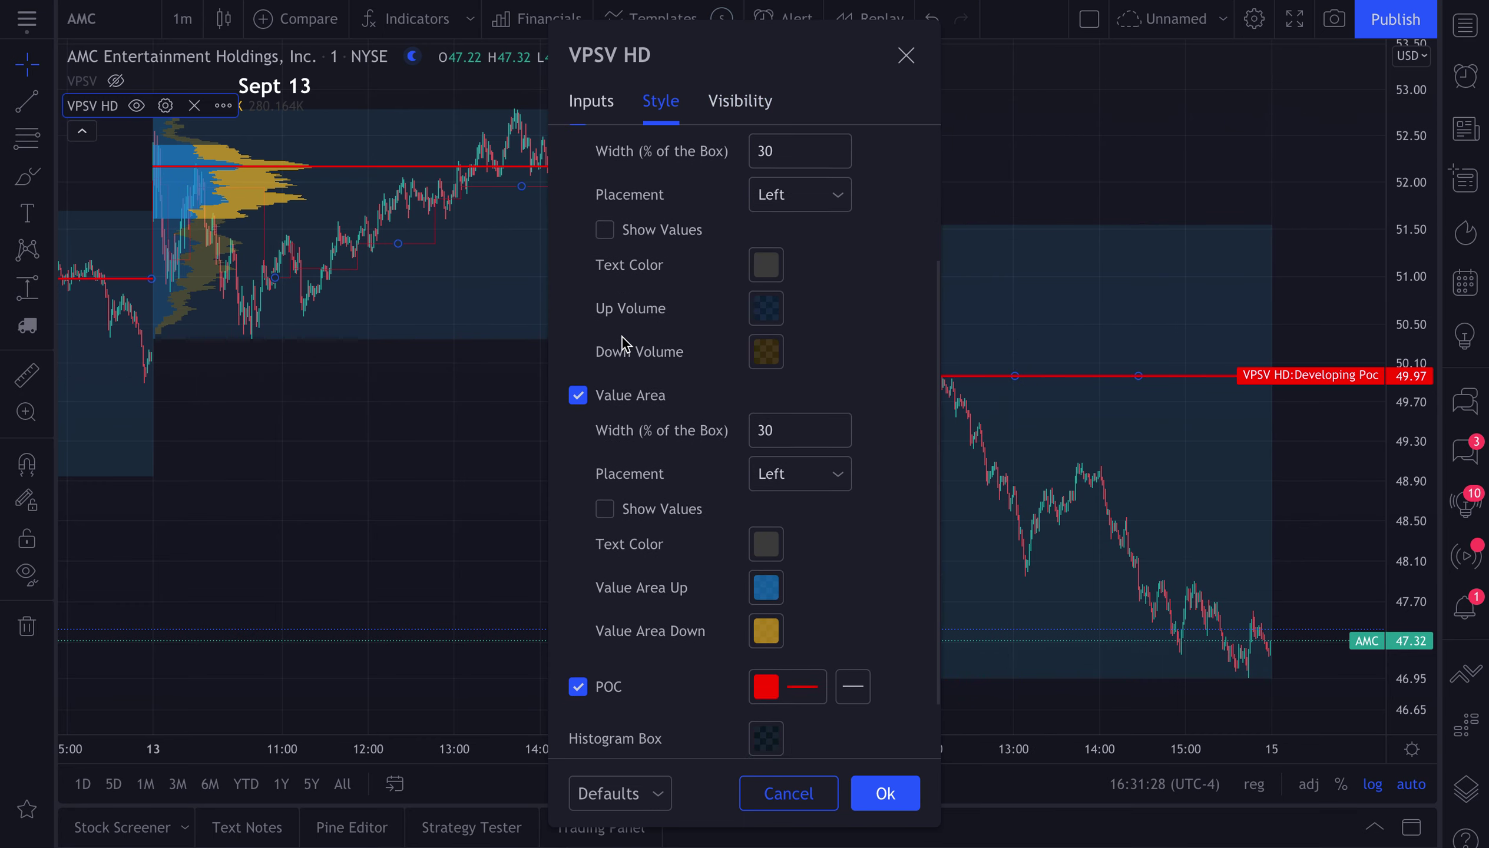
pyautogui.scroll(-1, 621, 338)
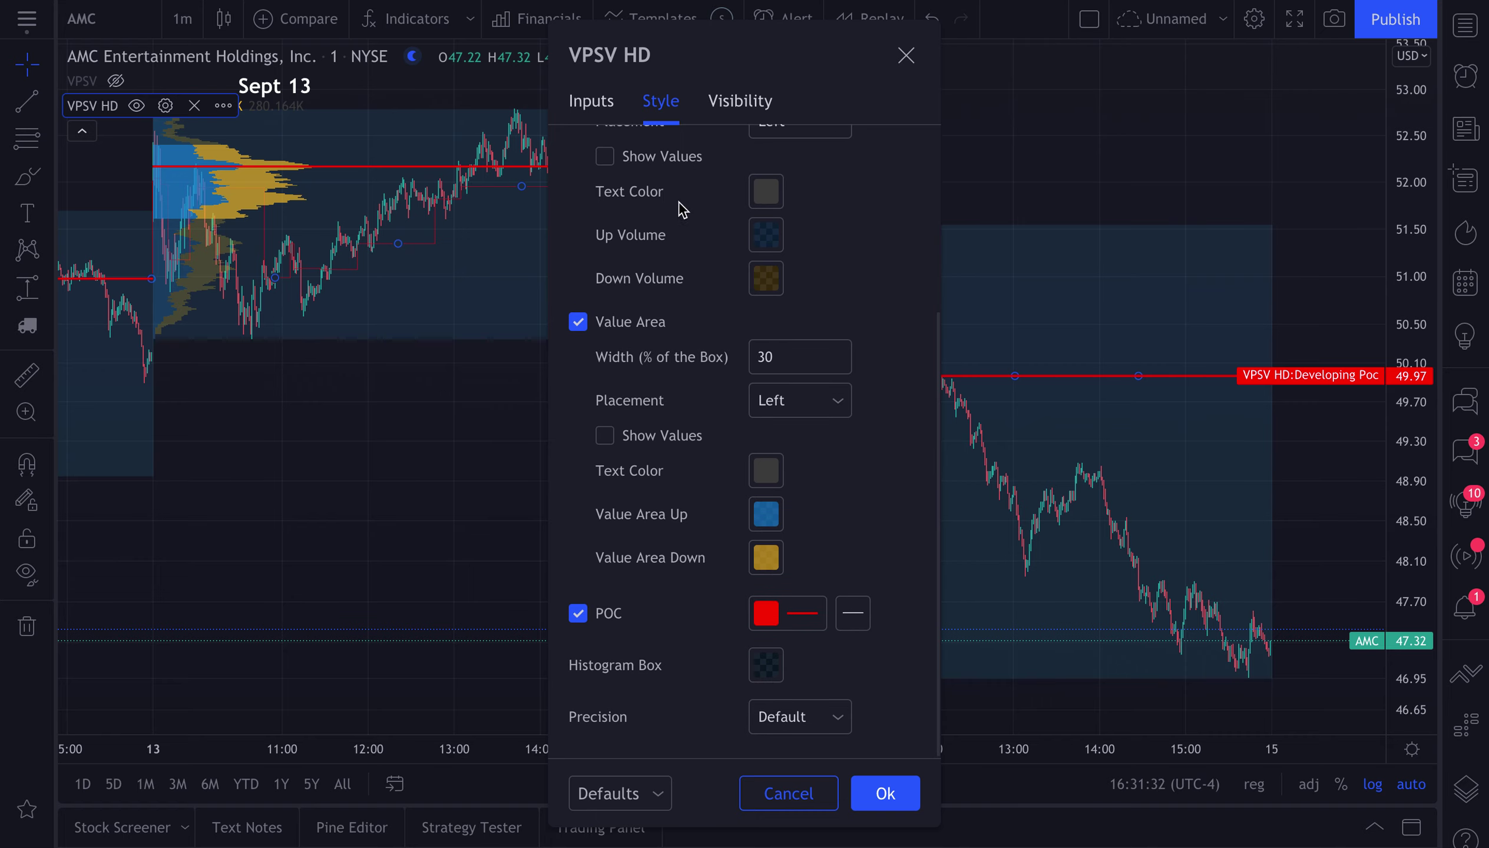
pyautogui.click(905, 59)
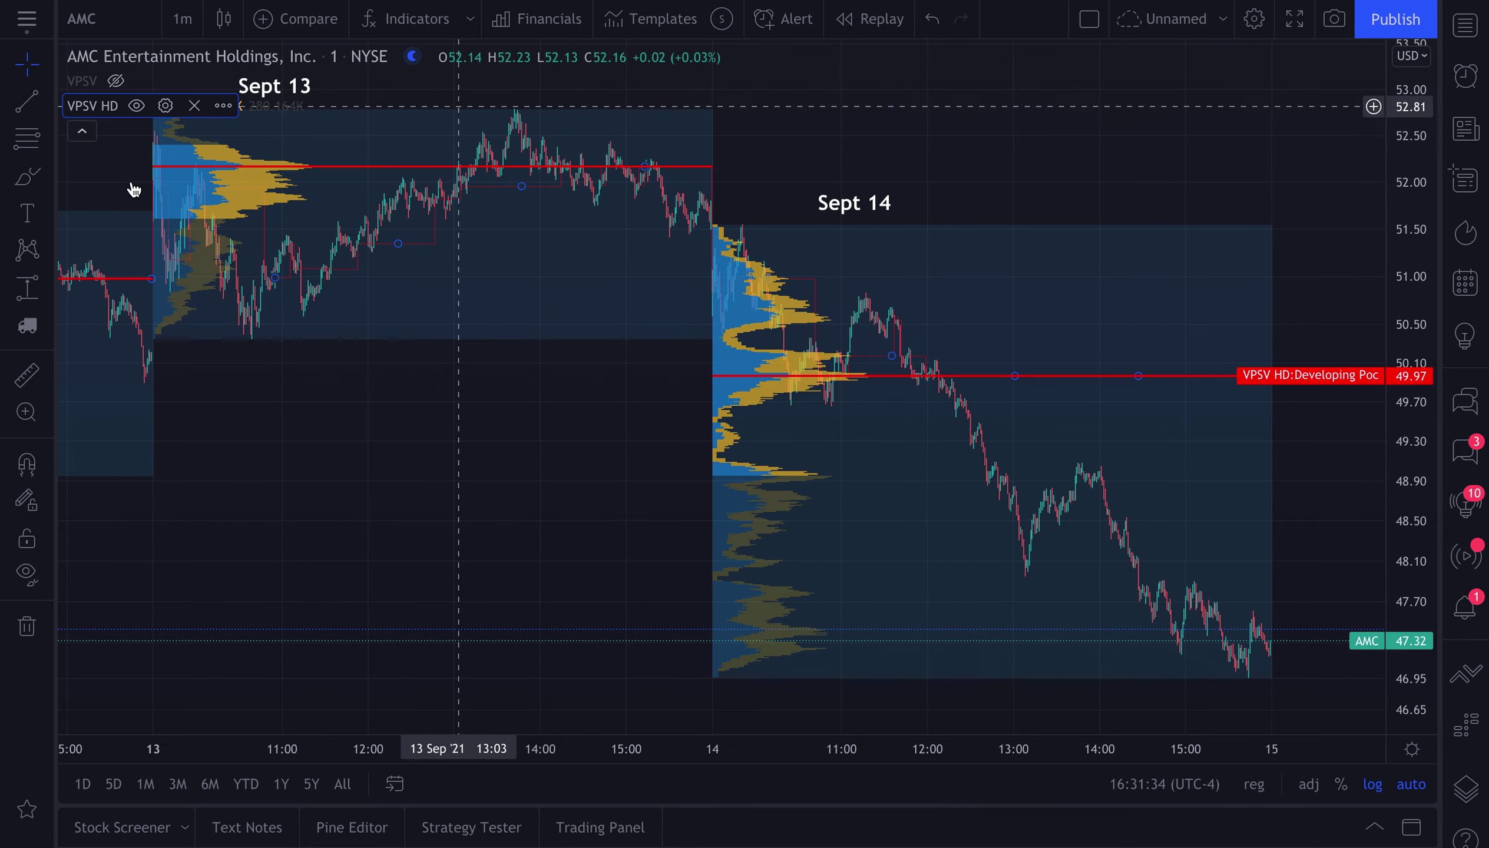
# - Show the VPSV indicator, hide VPSV HD, and examine the standard session profiles across the September sessions
pyautogui.click(117, 81)
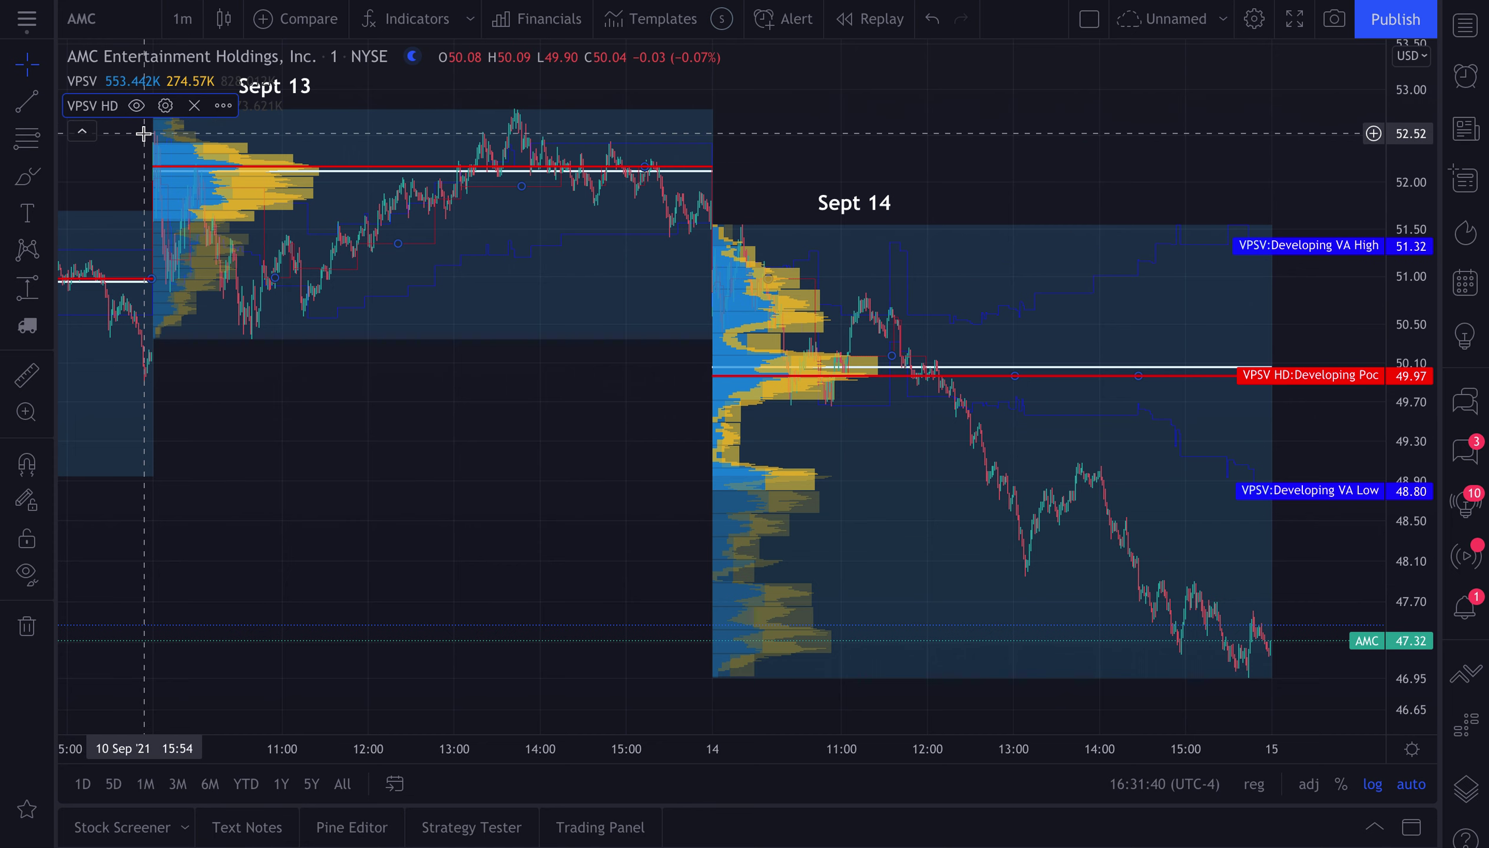
pyautogui.click(137, 106)
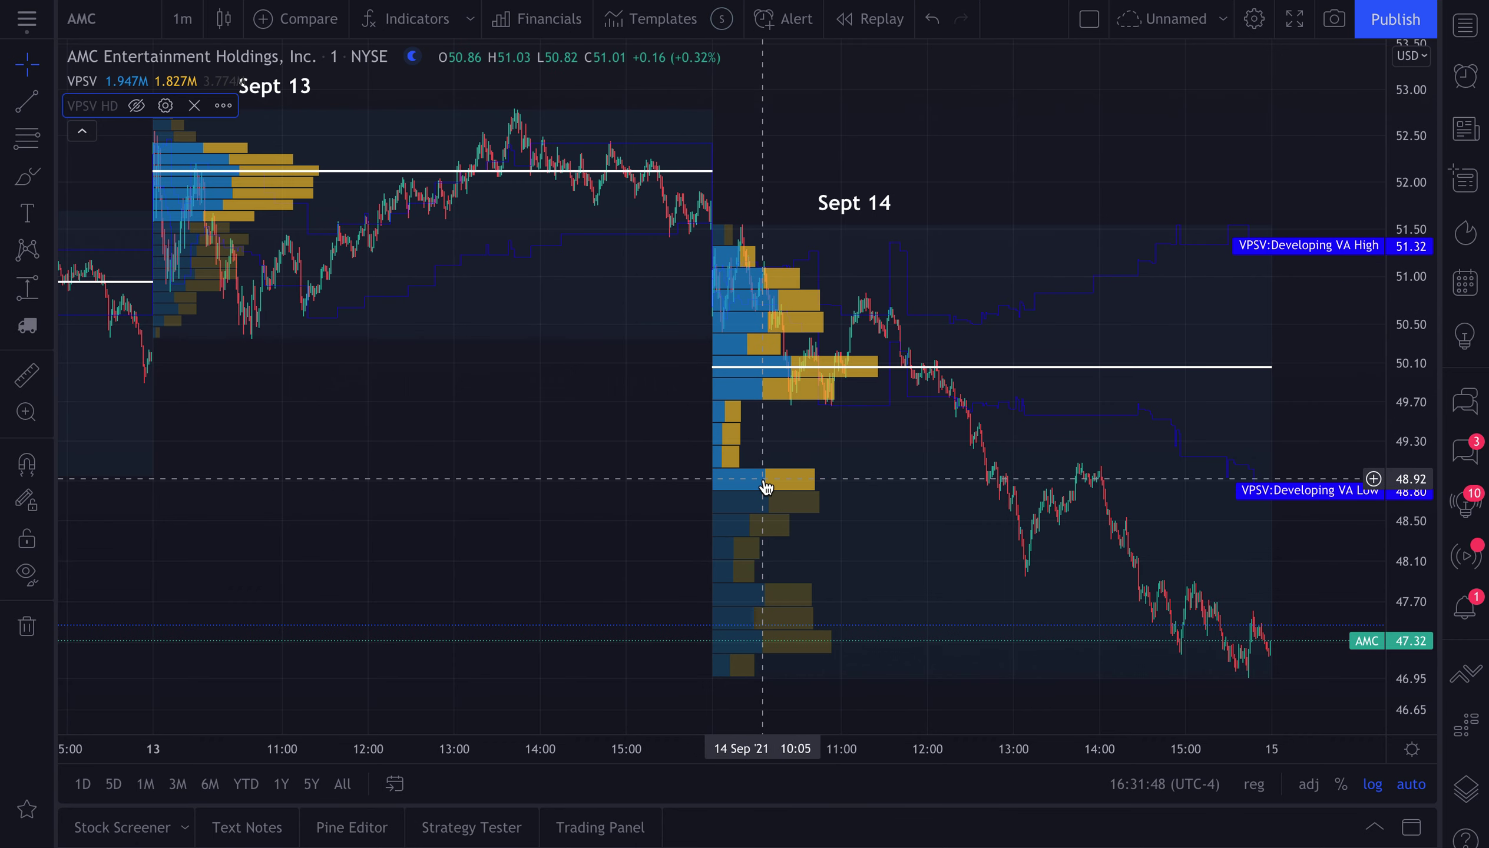
pyautogui.scroll(-5, 765, 485)
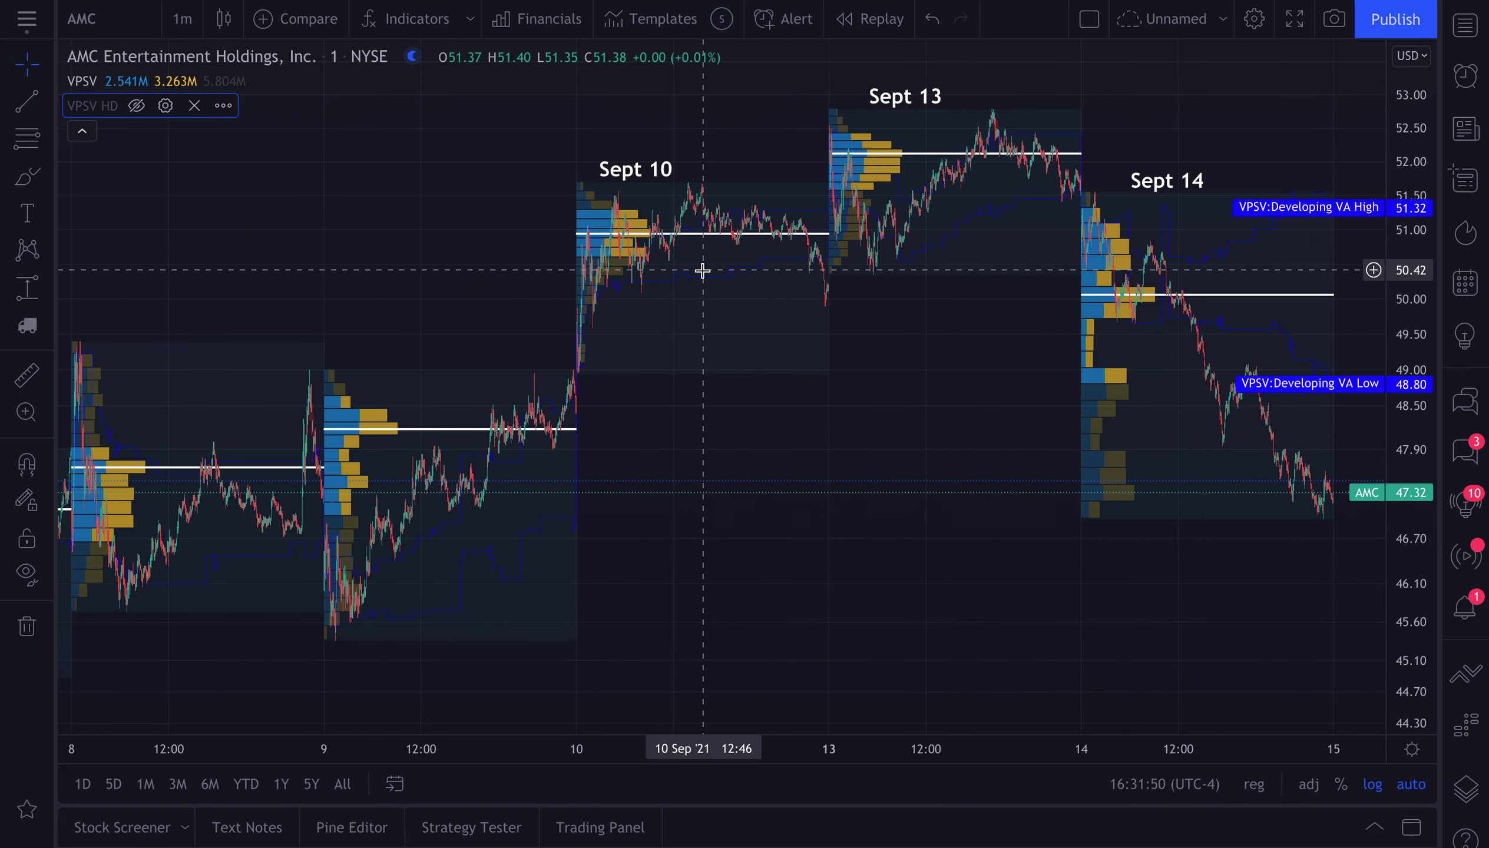
pyautogui.scroll(-3, 665, 401)
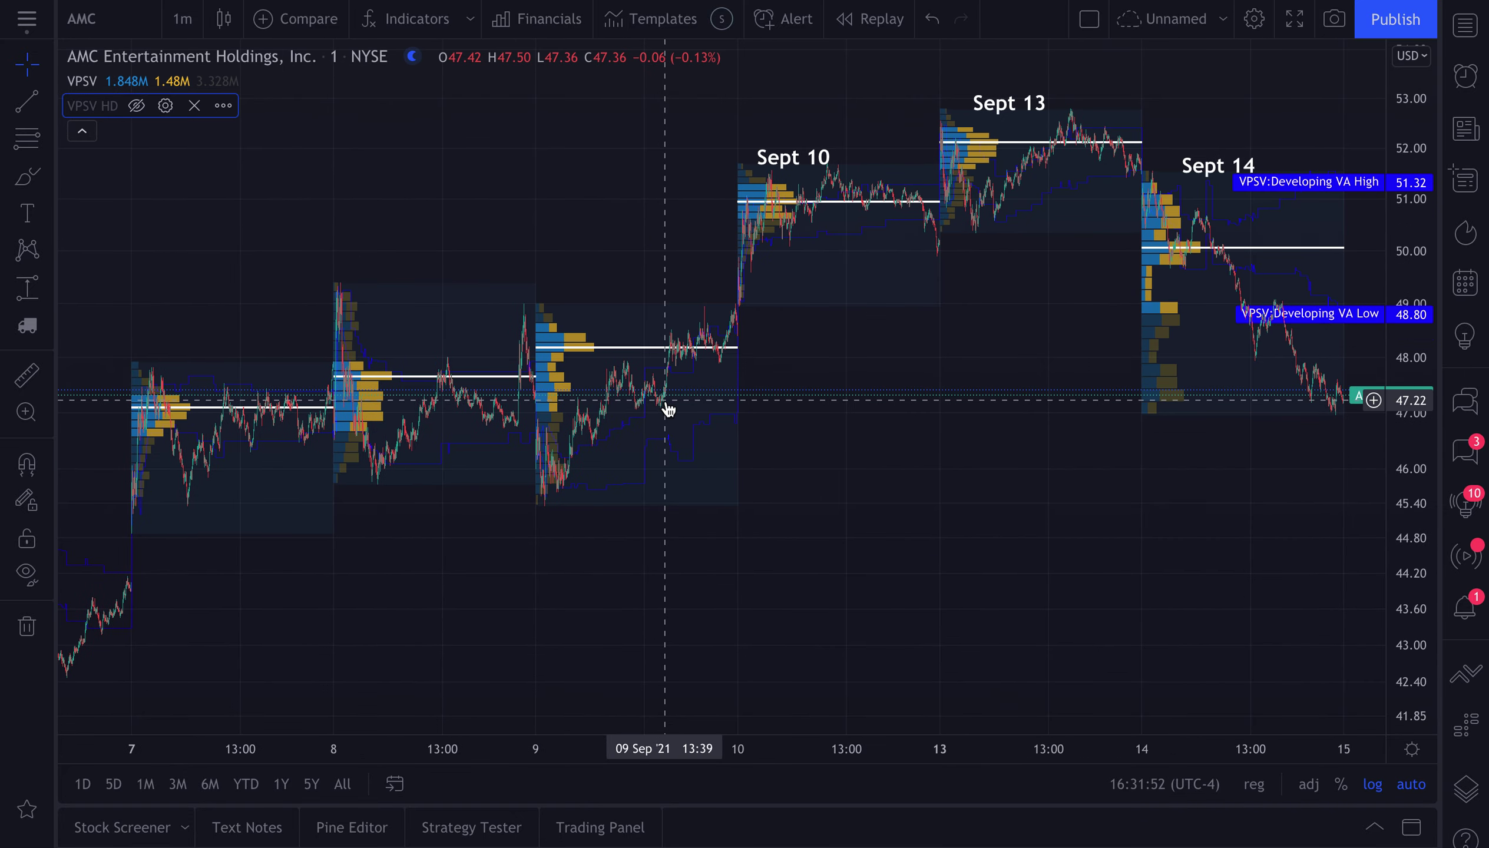
pyautogui.scroll(6, 767, 424)
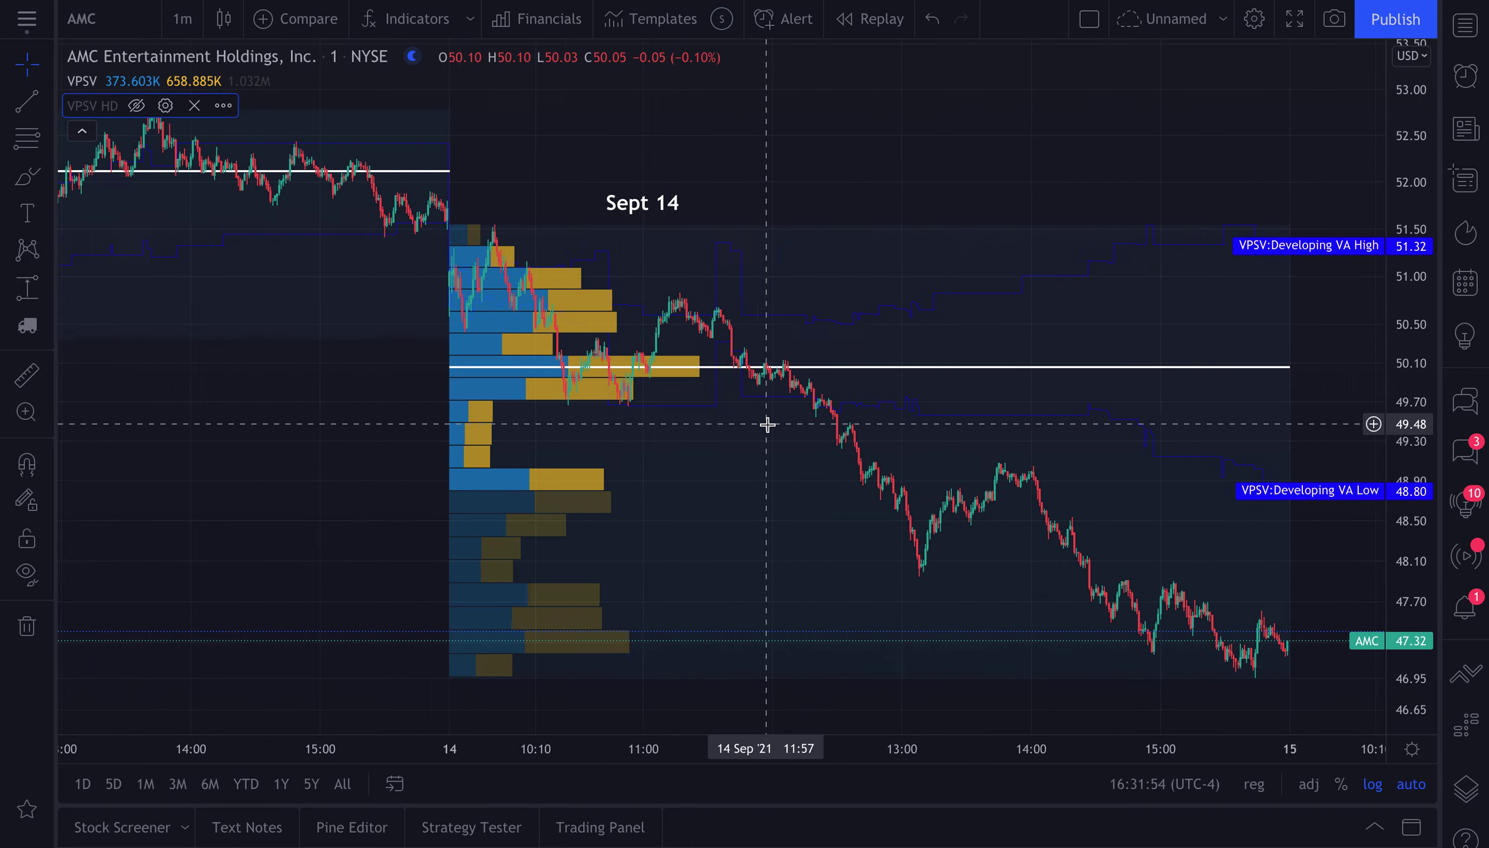
pyautogui.scroll(-6, 767, 424)
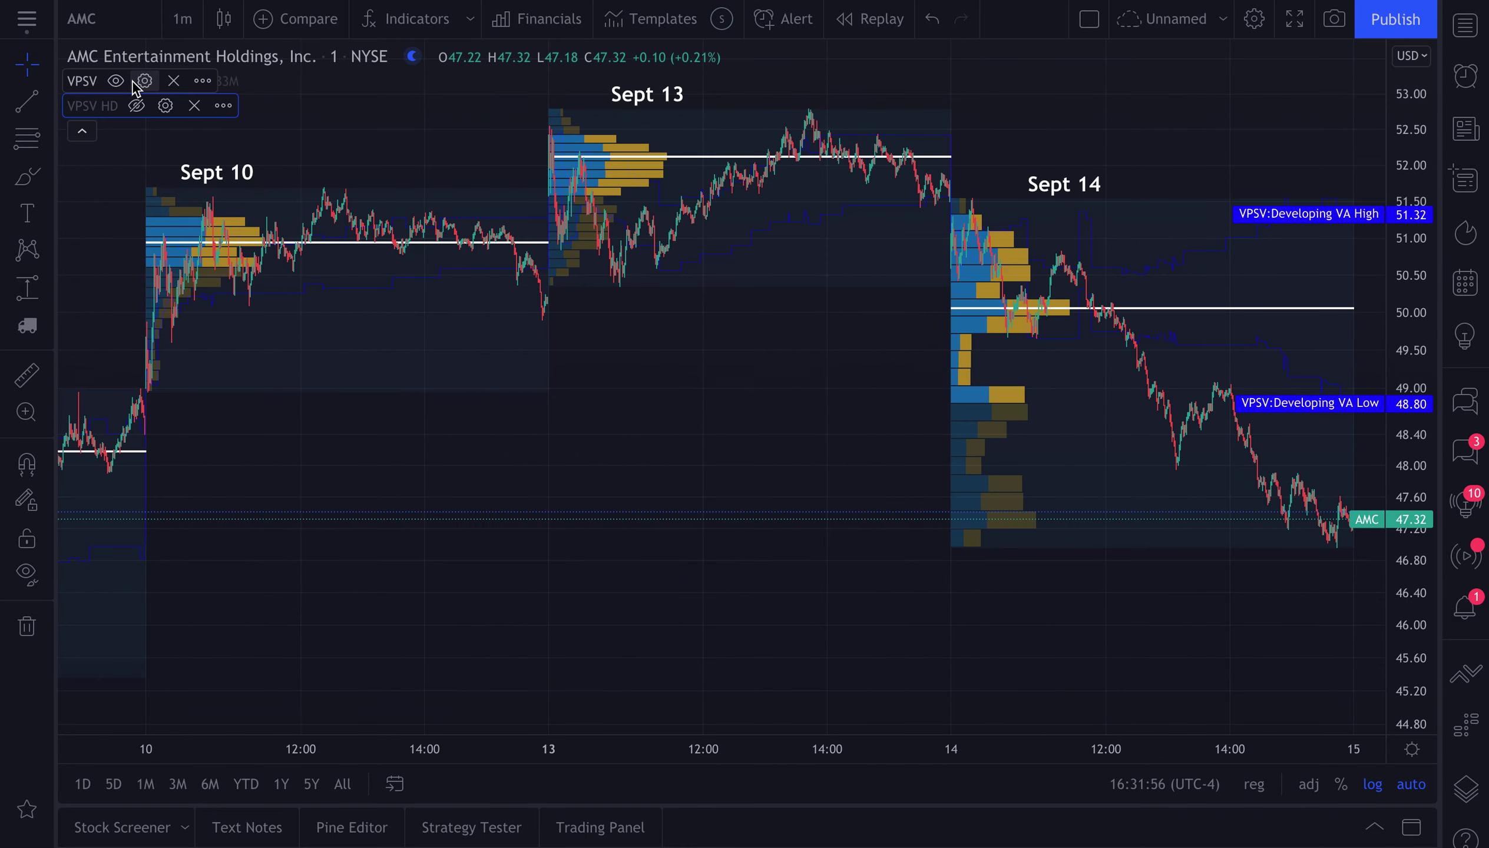
# - Review the VPSV indicator's style settings, including volume profile, POC, Developing VA and Histogram Box, and close them
pyautogui.click(145, 81)
pyautogui.scroll(-1, 673, 331)
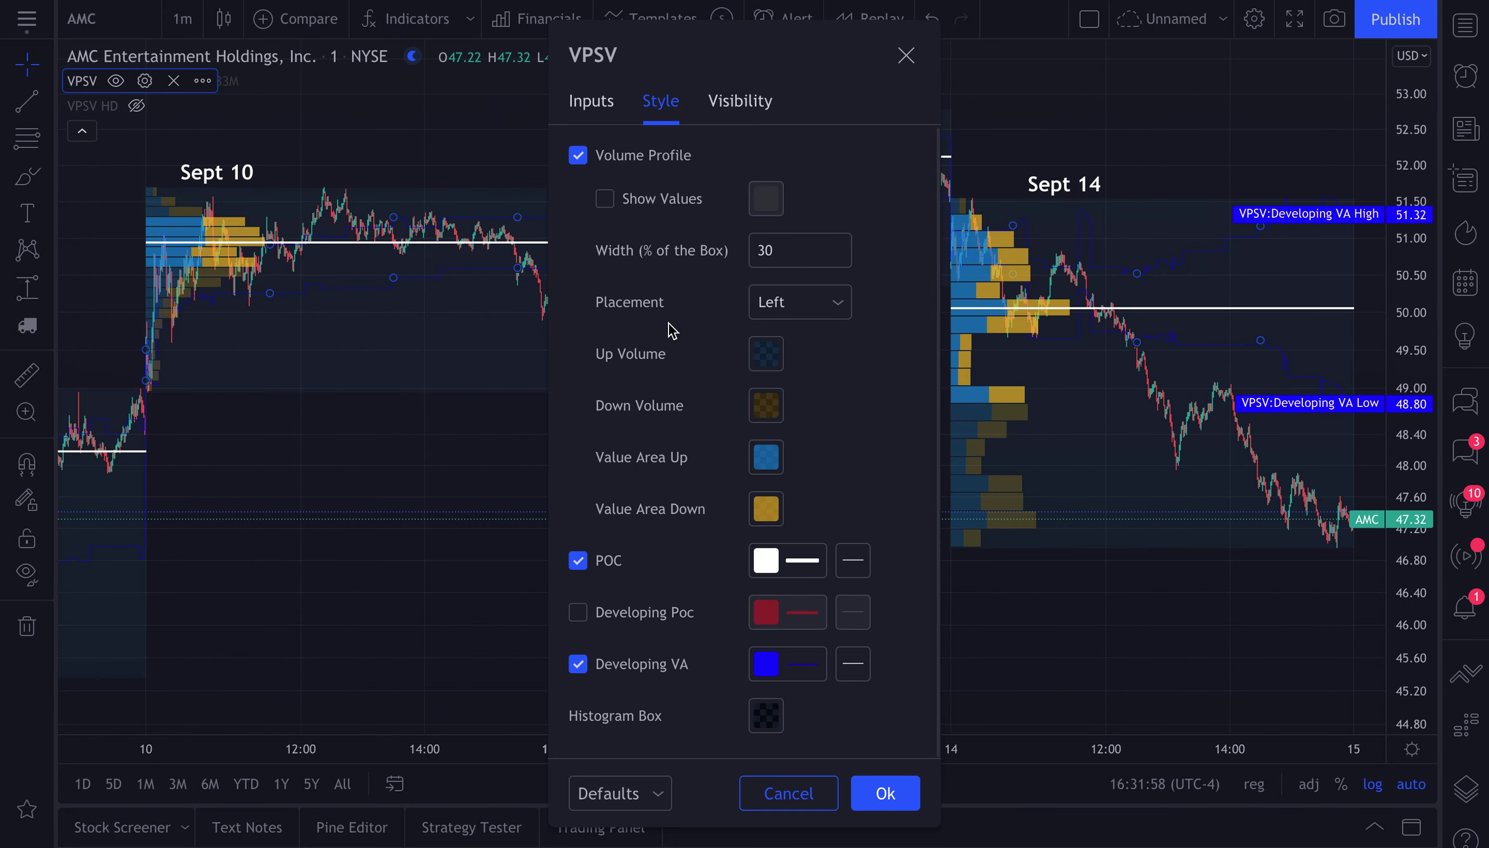
pyautogui.scroll(1, 673, 330)
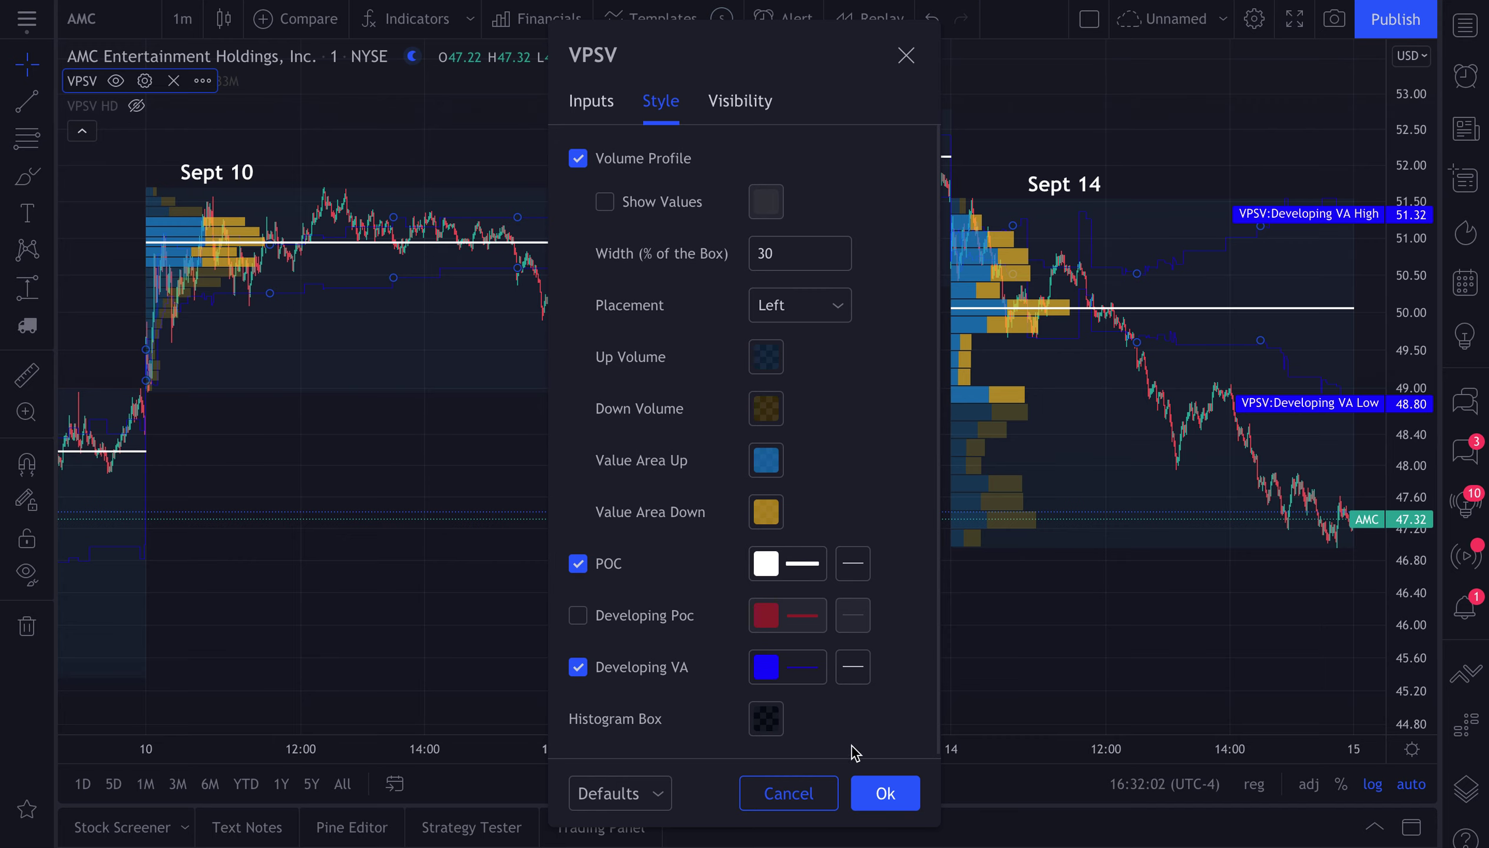
pyautogui.click(884, 794)
# - Hide the VPSV indicator, show VPSV HD, and compare its row detail across several sessions and closely on Sept 14
pyautogui.click(116, 82)
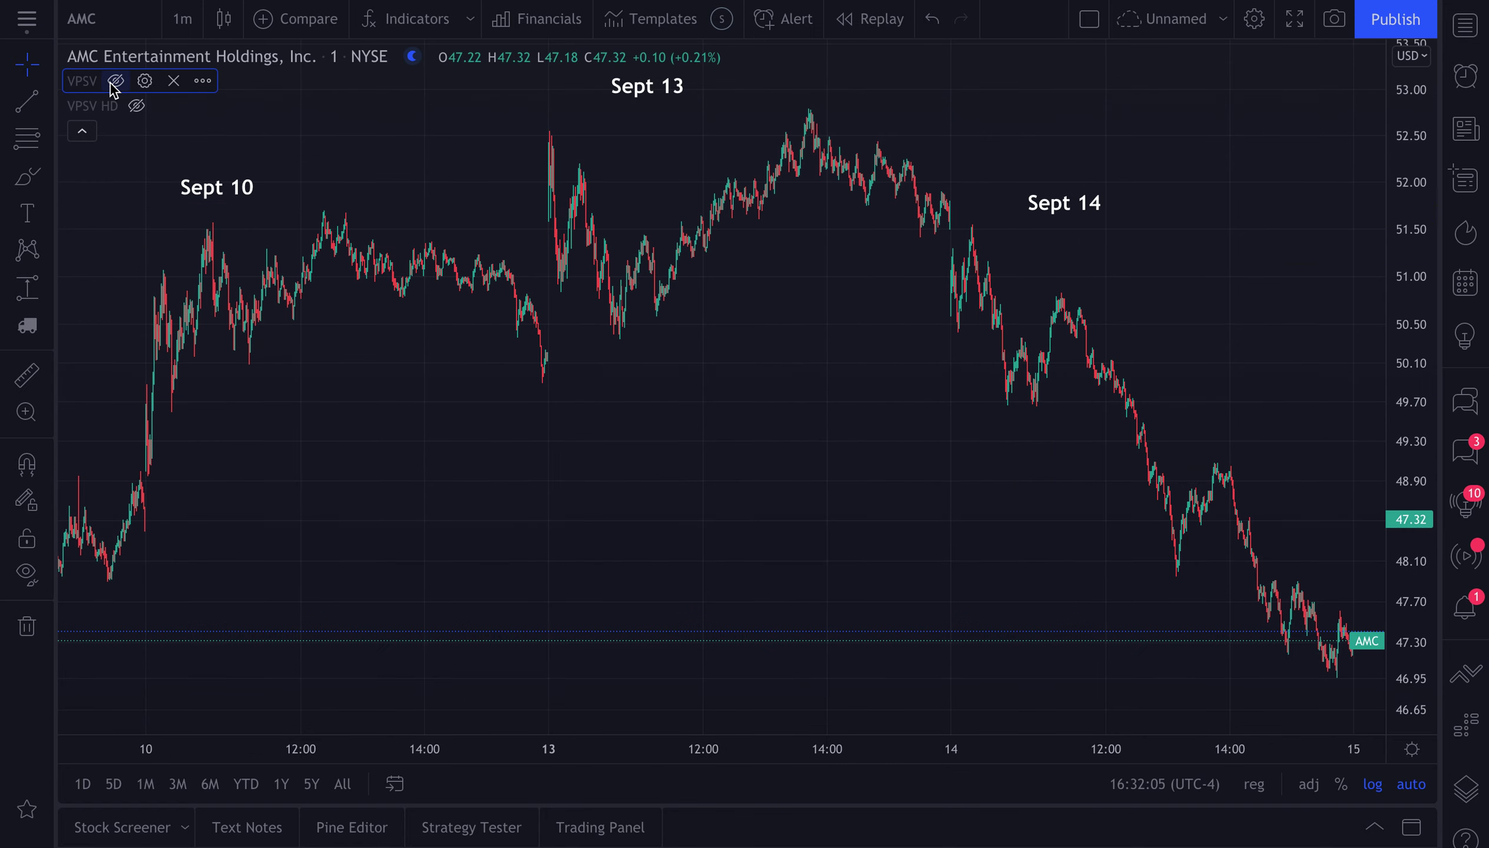
pyautogui.click(137, 107)
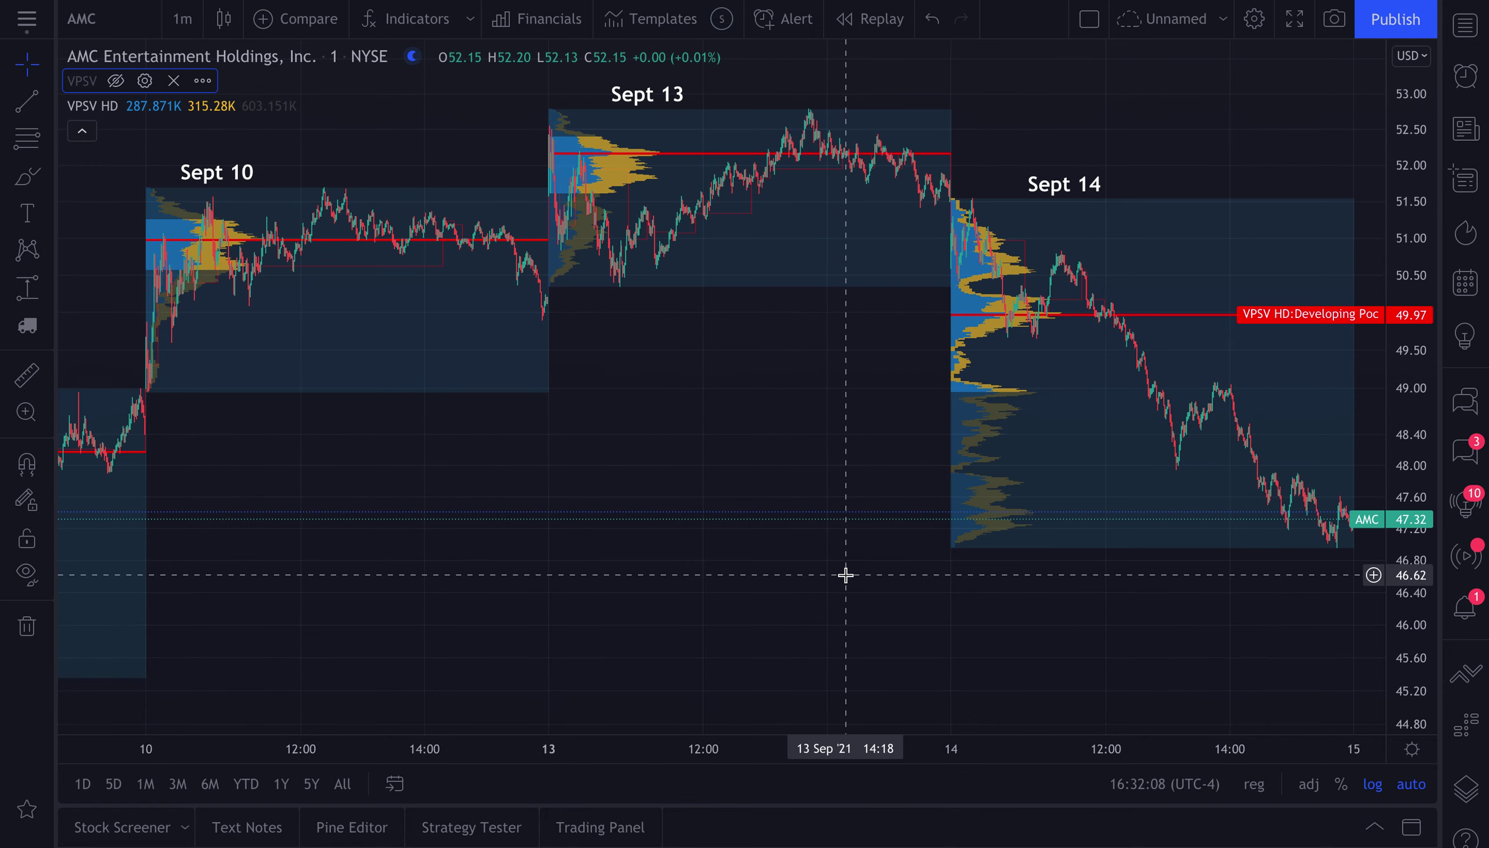
pyautogui.scroll(-3, 871, 580)
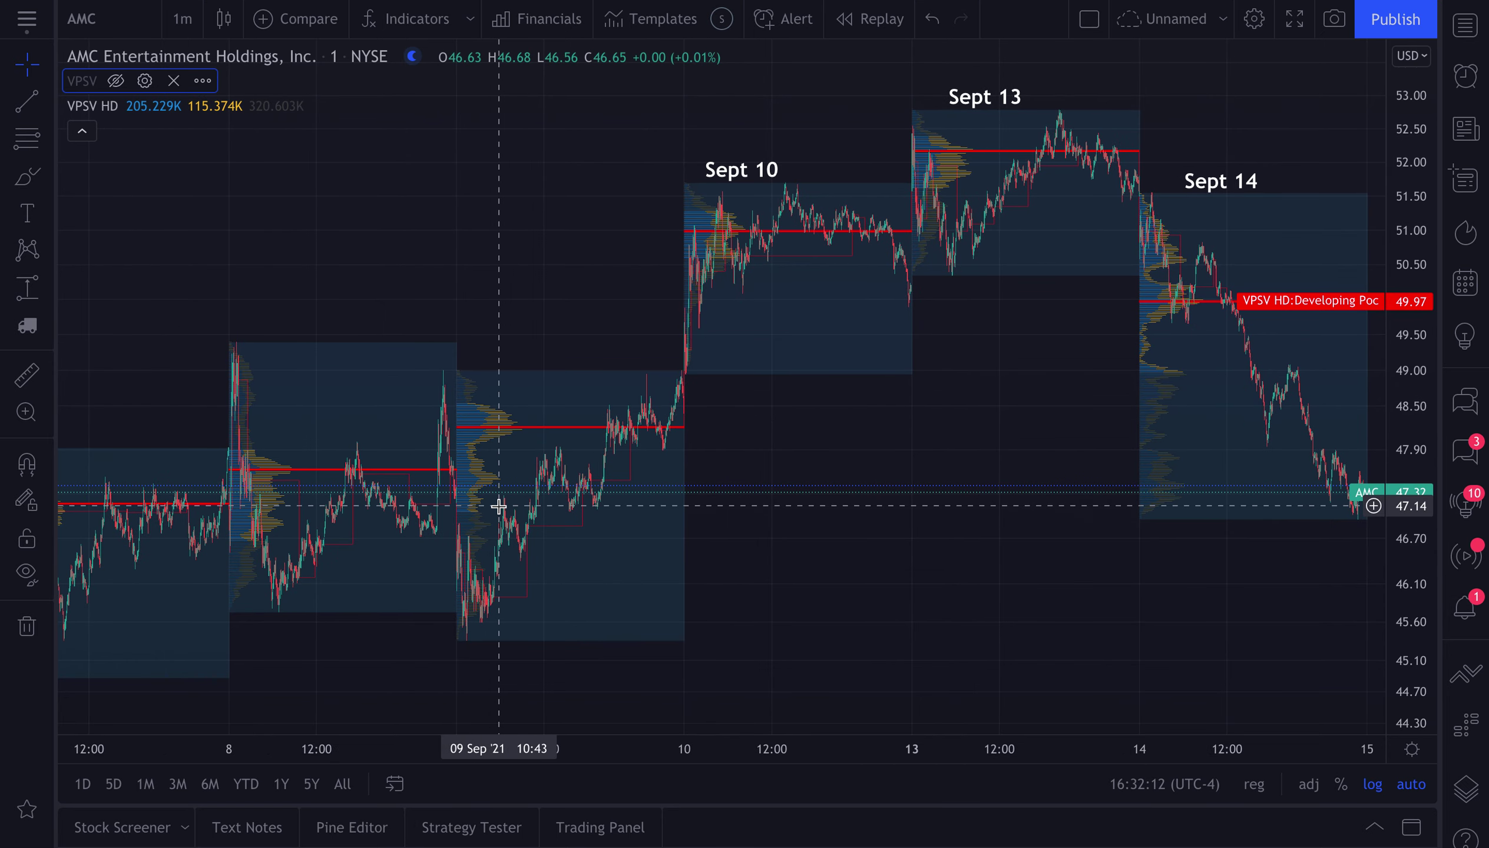
pyautogui.scroll(-2, 499, 506)
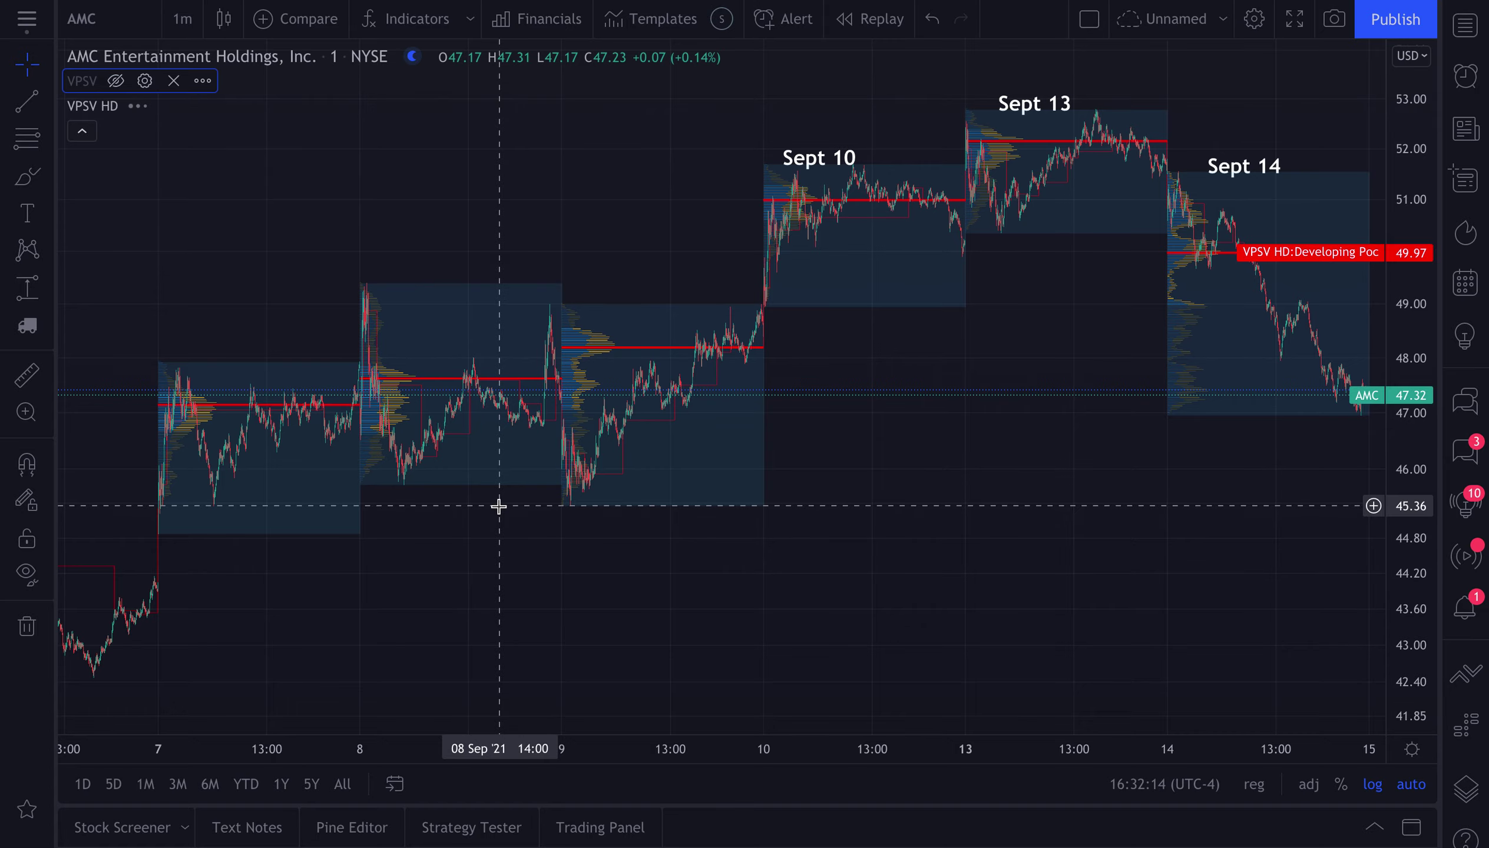
pyautogui.scroll(4, 498, 505)
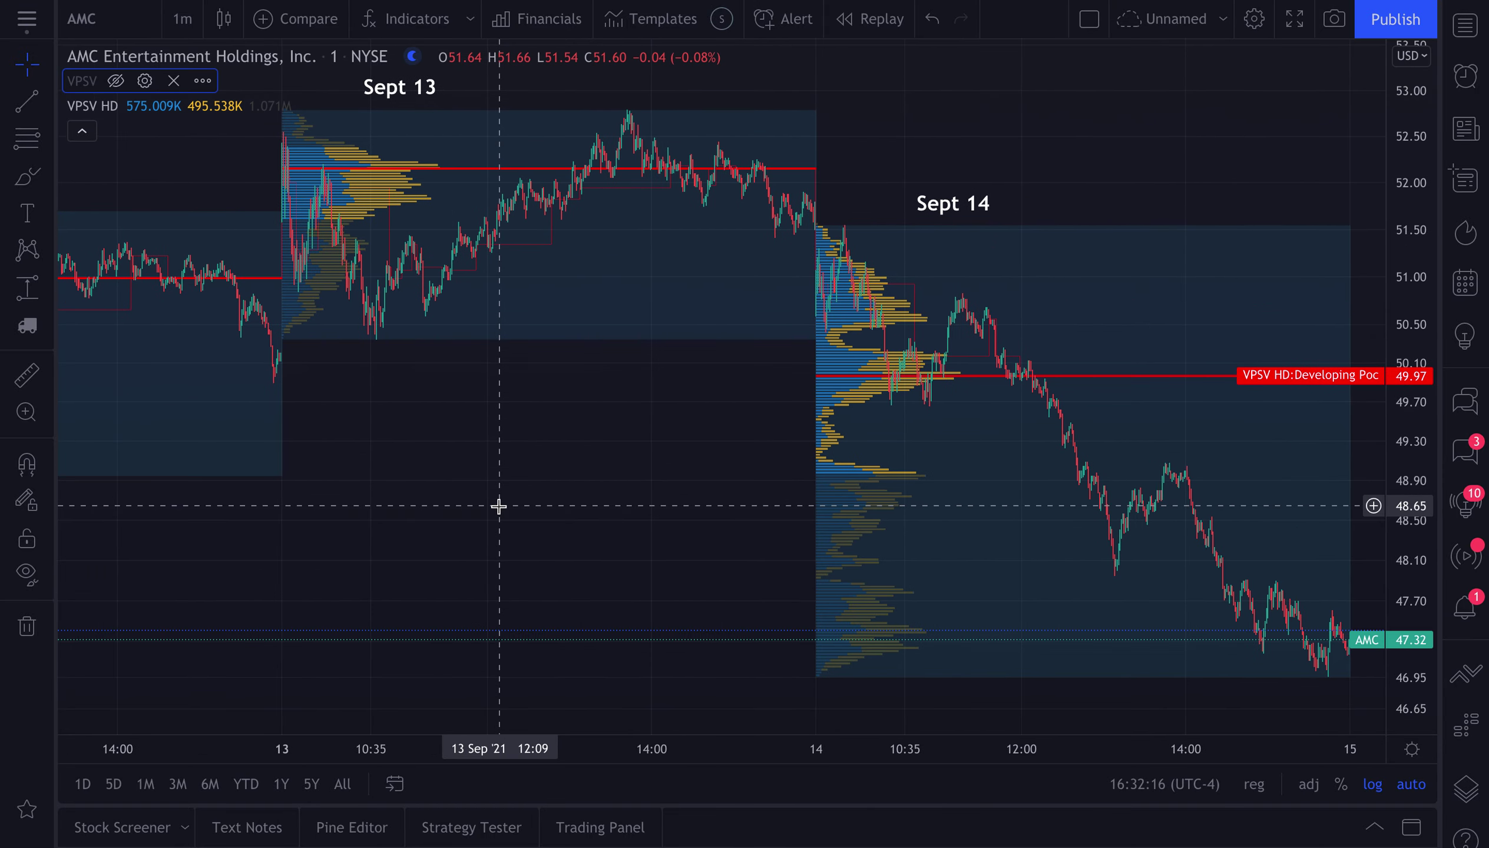
pyautogui.scroll(3, 499, 506)
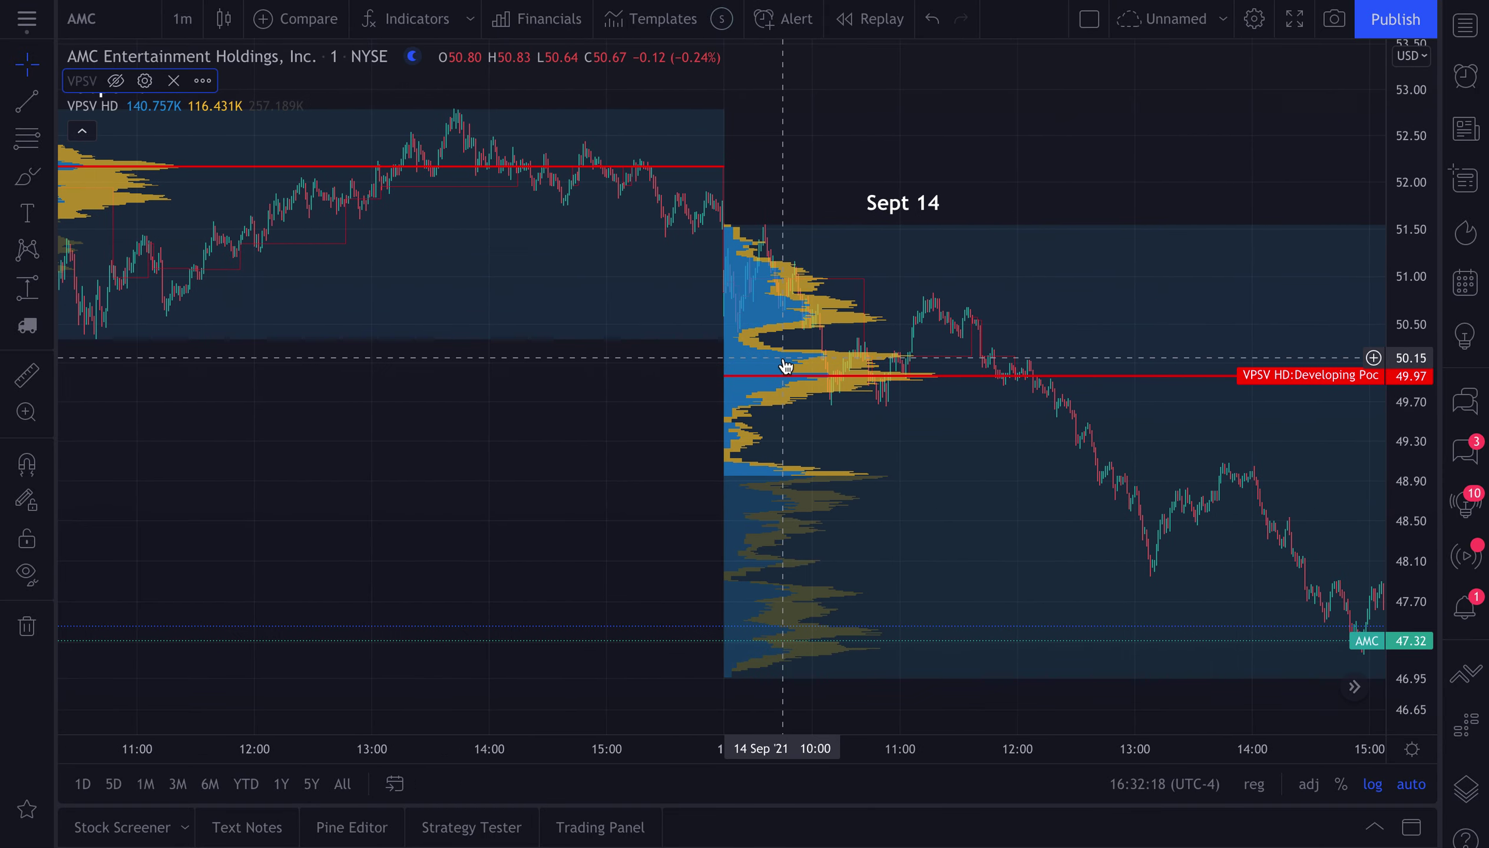
pyautogui.scroll(3, 890, 392)
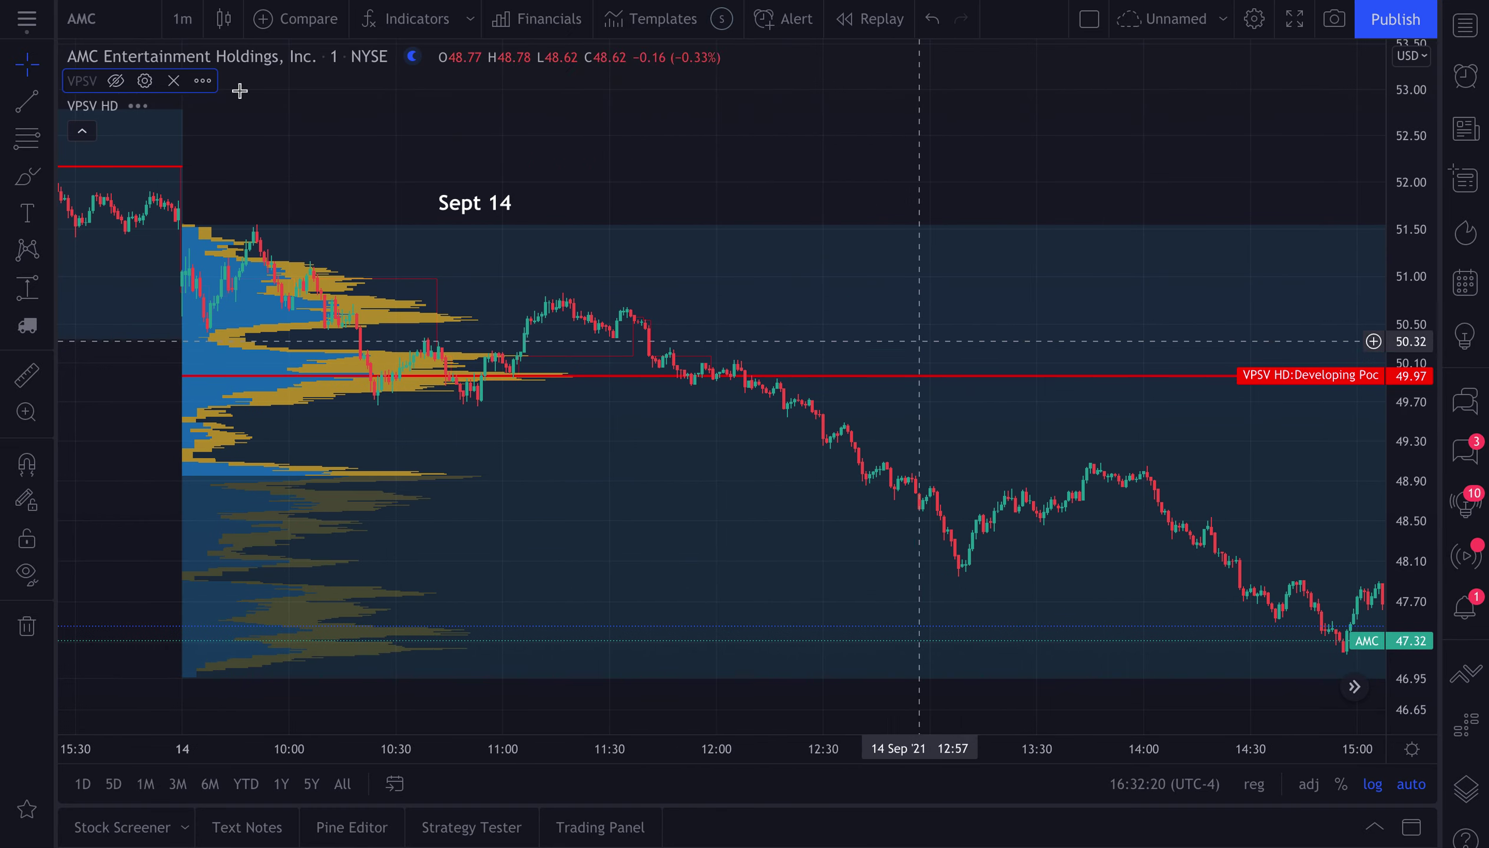
# - Switch the AMC chart to the 5-minute interval and examine the Sept 13 and Sept 14 profiles
pyautogui.click(180, 27)
pyautogui.click(256, 293)
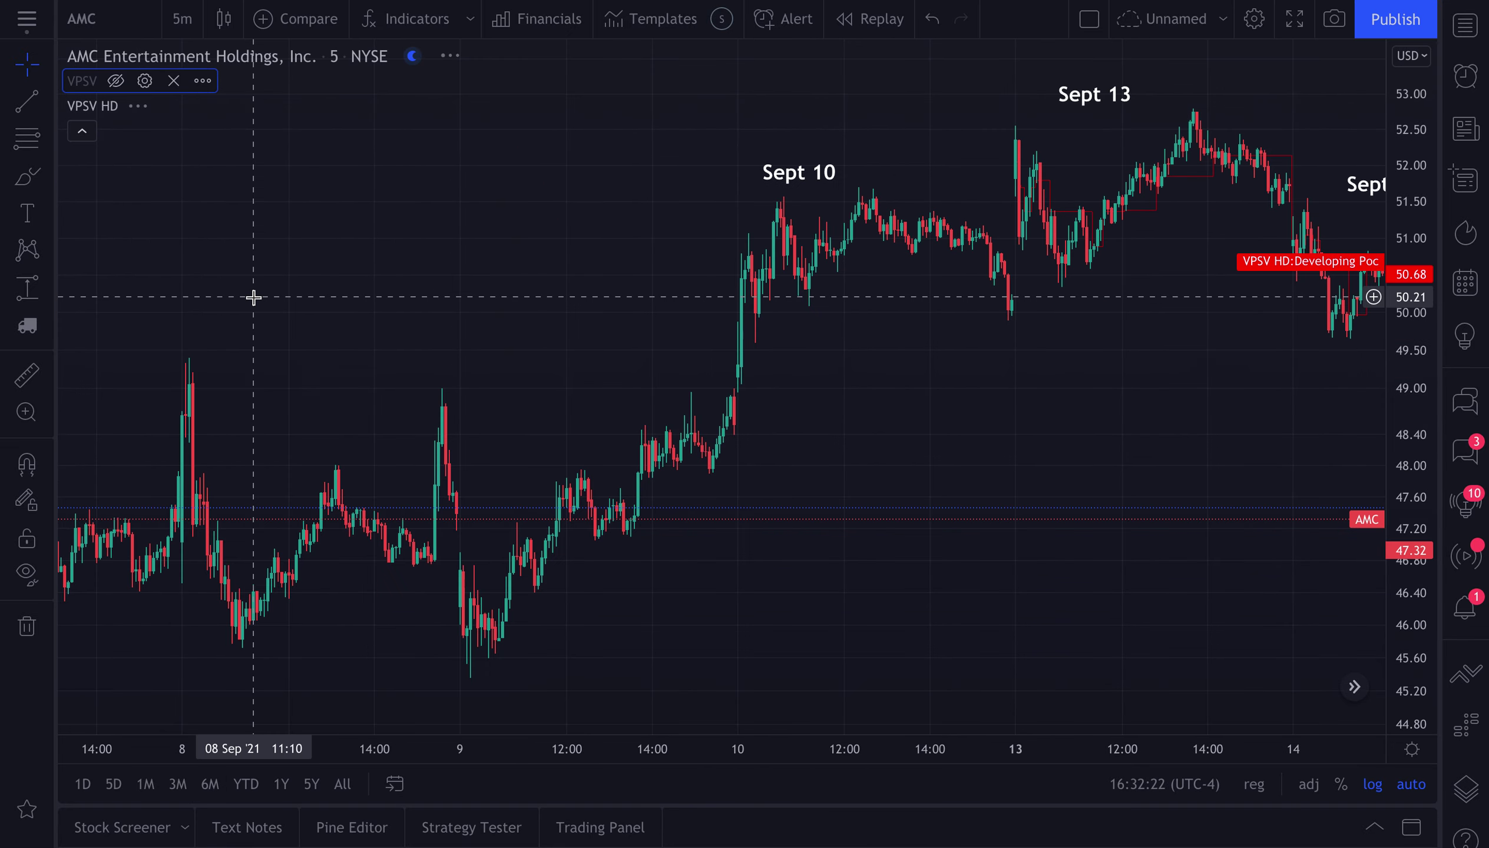
pyautogui.scroll(5, 683, 453)
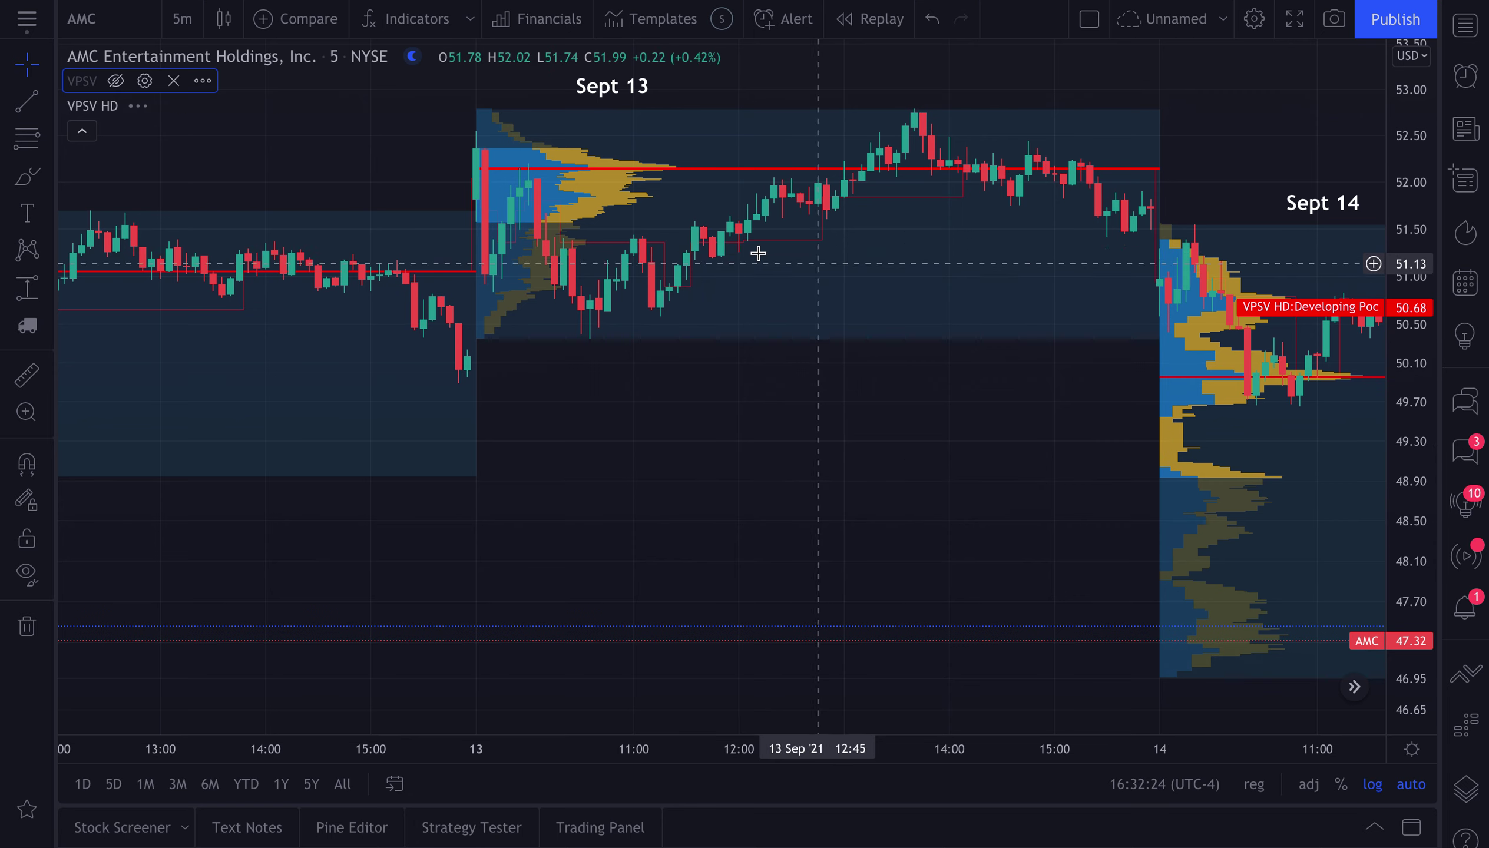
pyautogui.moveTo(861, 524); pyautogui.dragTo(366, 535)
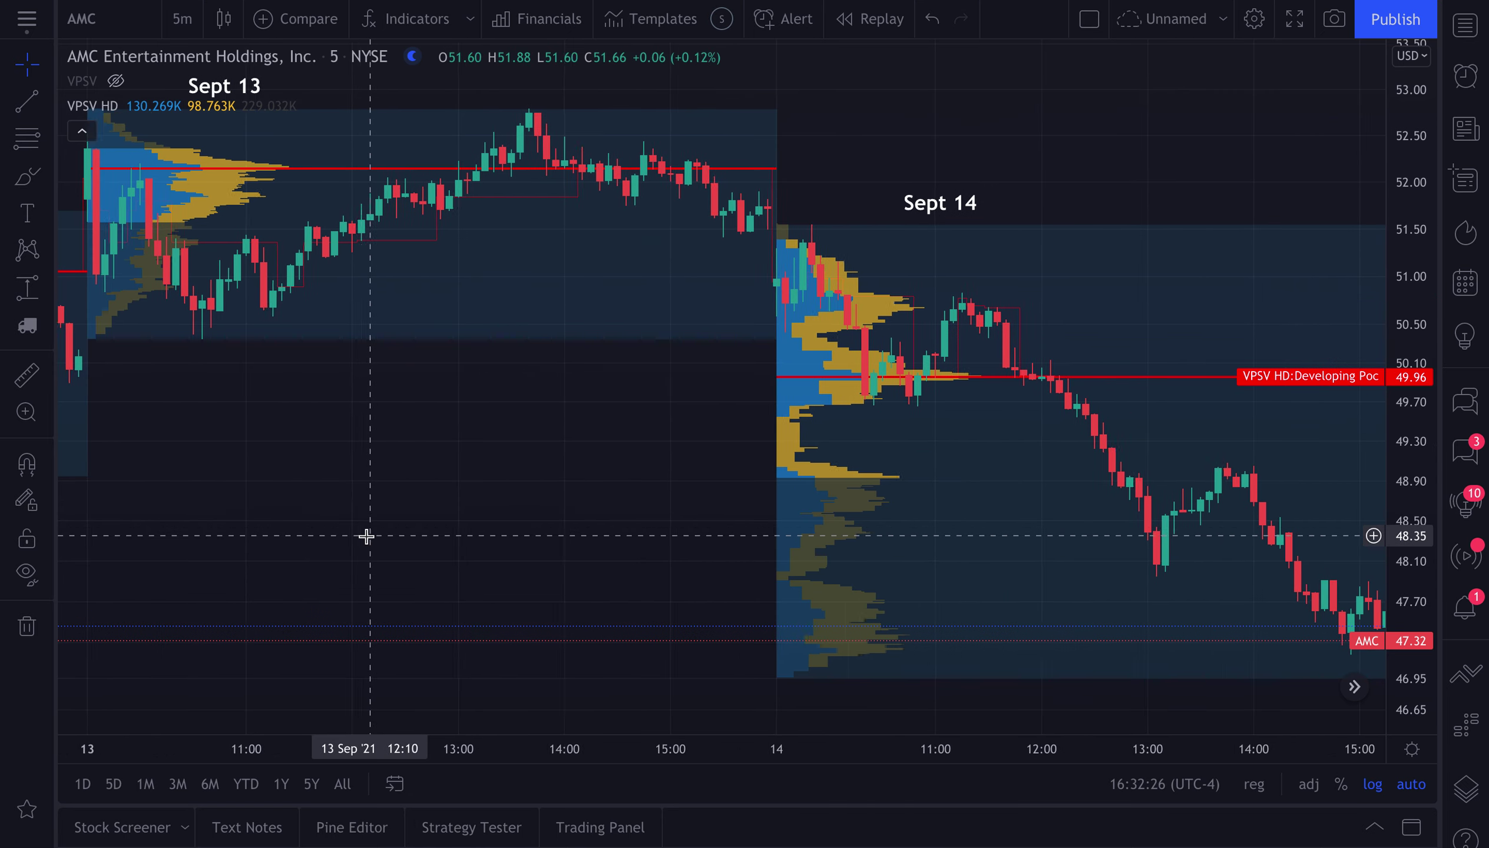
# - Review the VPSV HD style options and inputs on the 5-minute chart and close the settings
pyautogui.doubleClick(1125, 384)
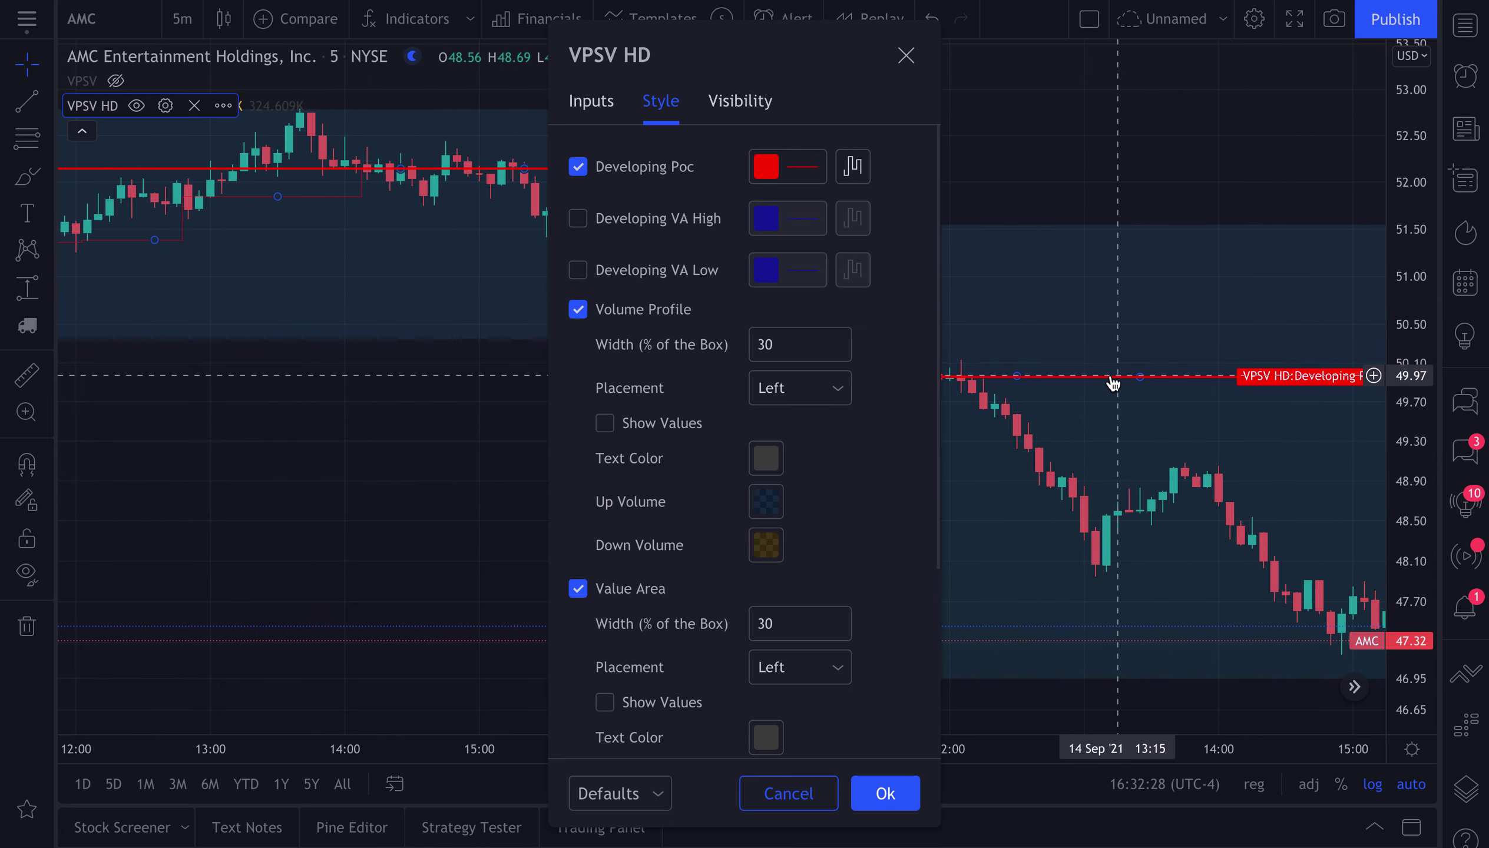
pyautogui.scroll(-5, 668, 549)
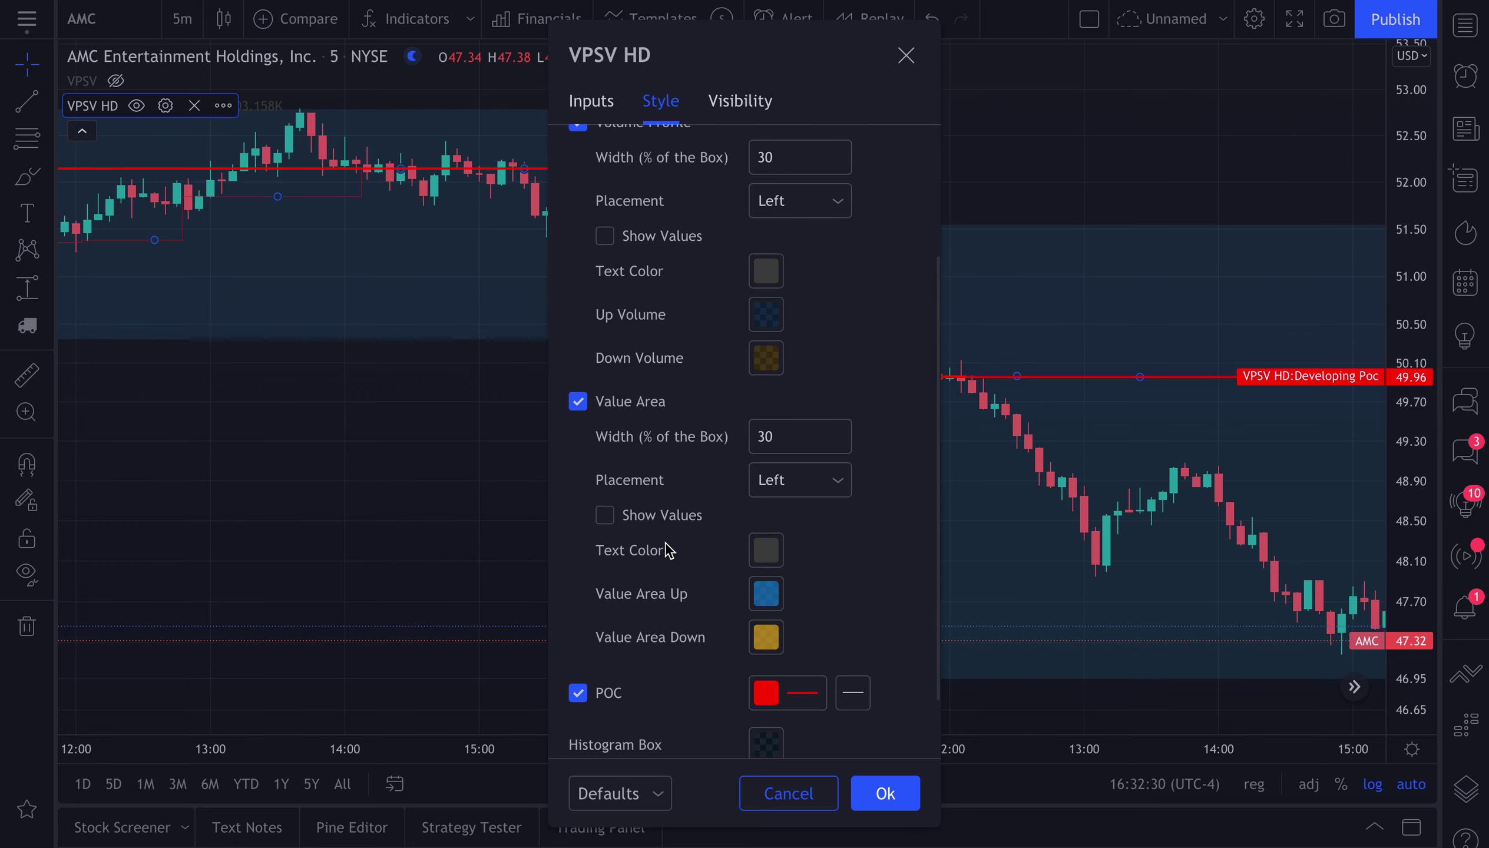
pyautogui.scroll(5, 668, 549)
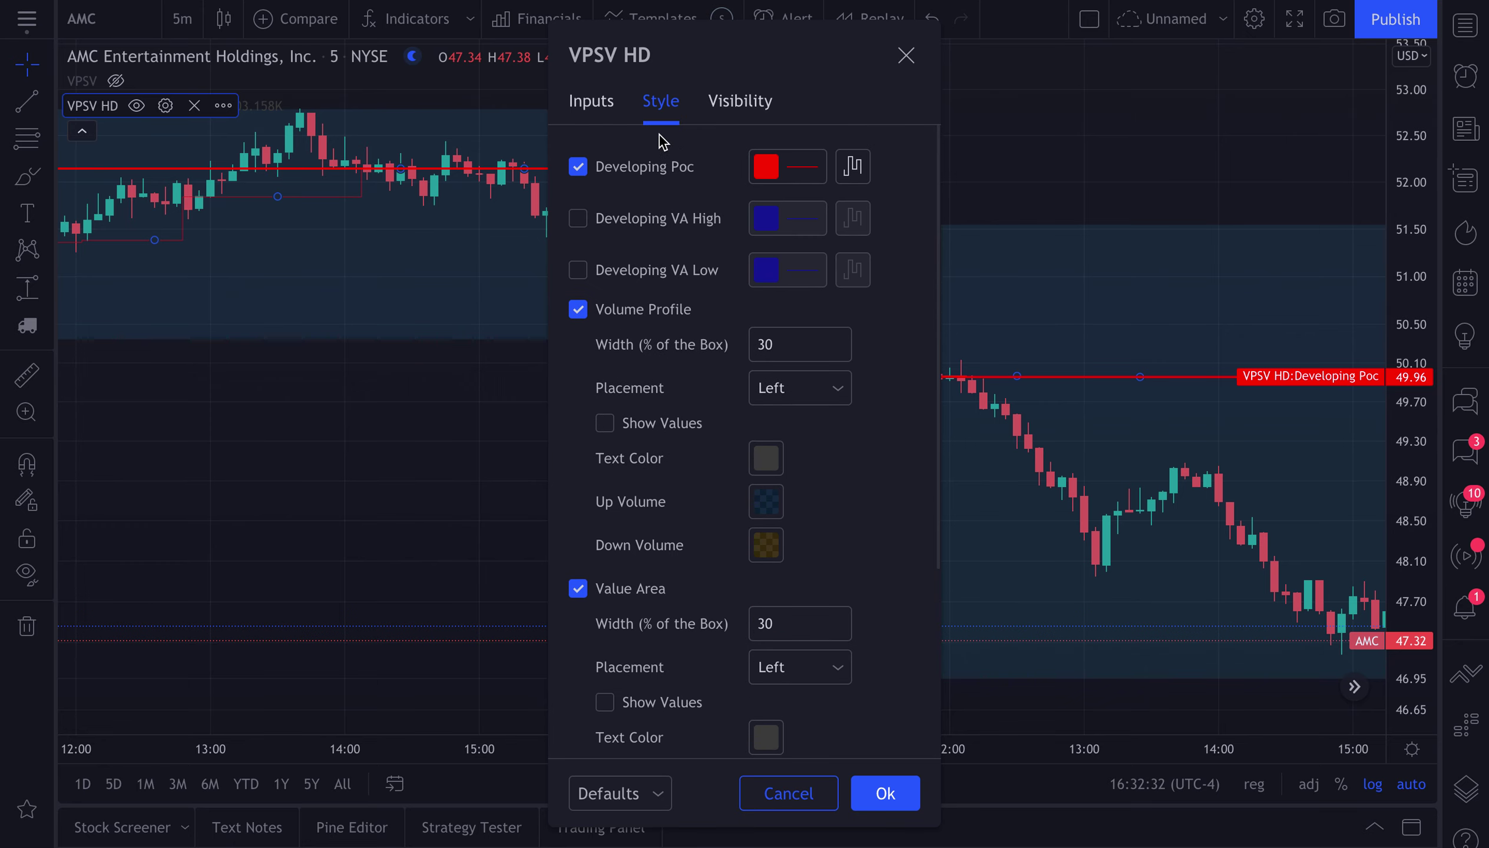
pyautogui.click(591, 101)
pyautogui.click(905, 56)
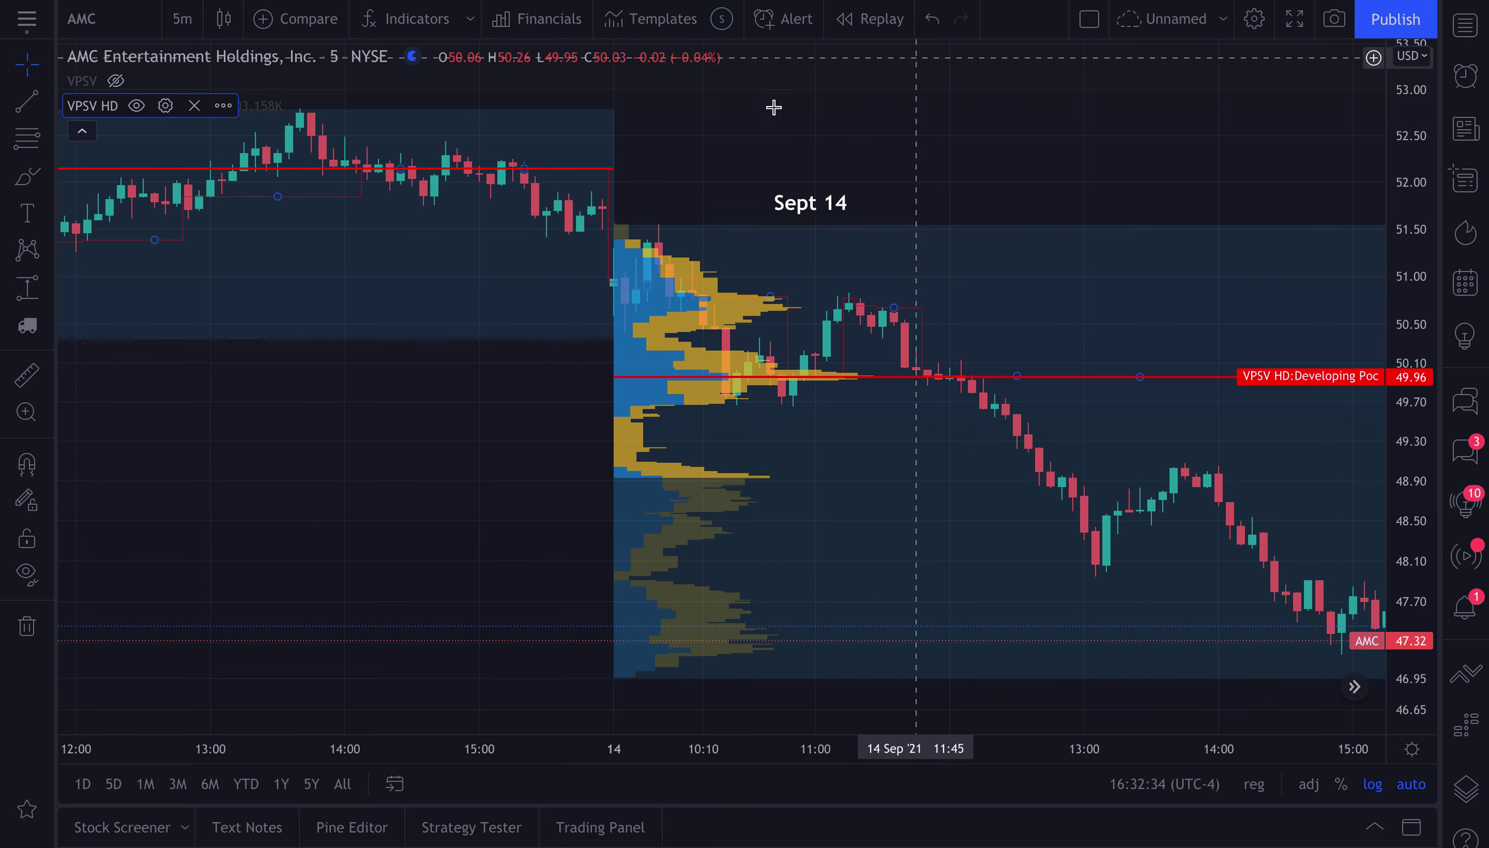
# - Examine the full Sept 14 session on the 5-minute chart, and set the interval to 1 minute
pyautogui.moveTo(814, 141); pyautogui.dragTo(552, 154)
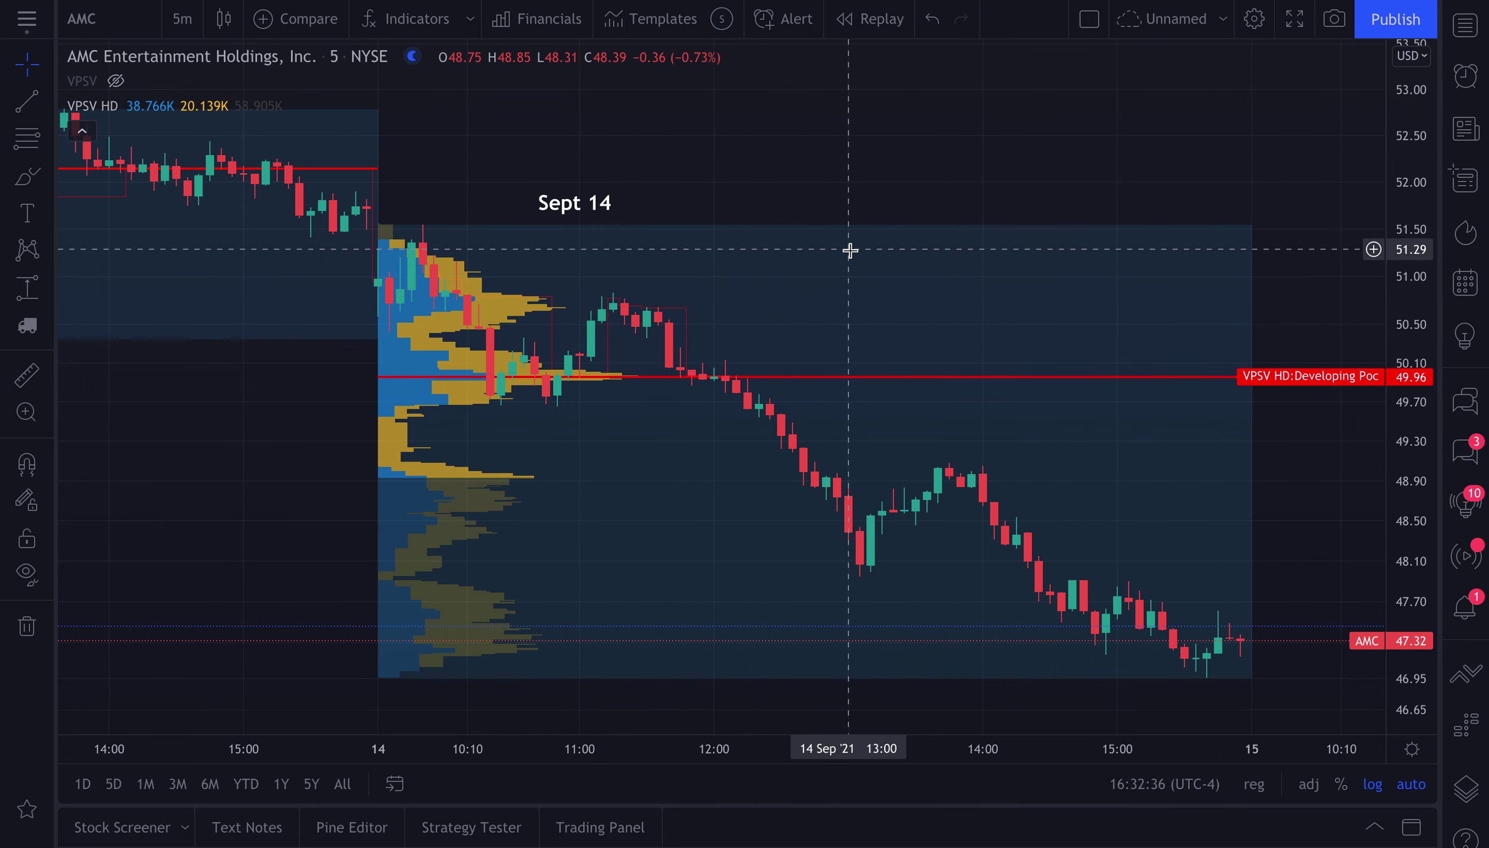
pyautogui.scroll(-3, 851, 250)
pyautogui.scroll(-2, 849, 251)
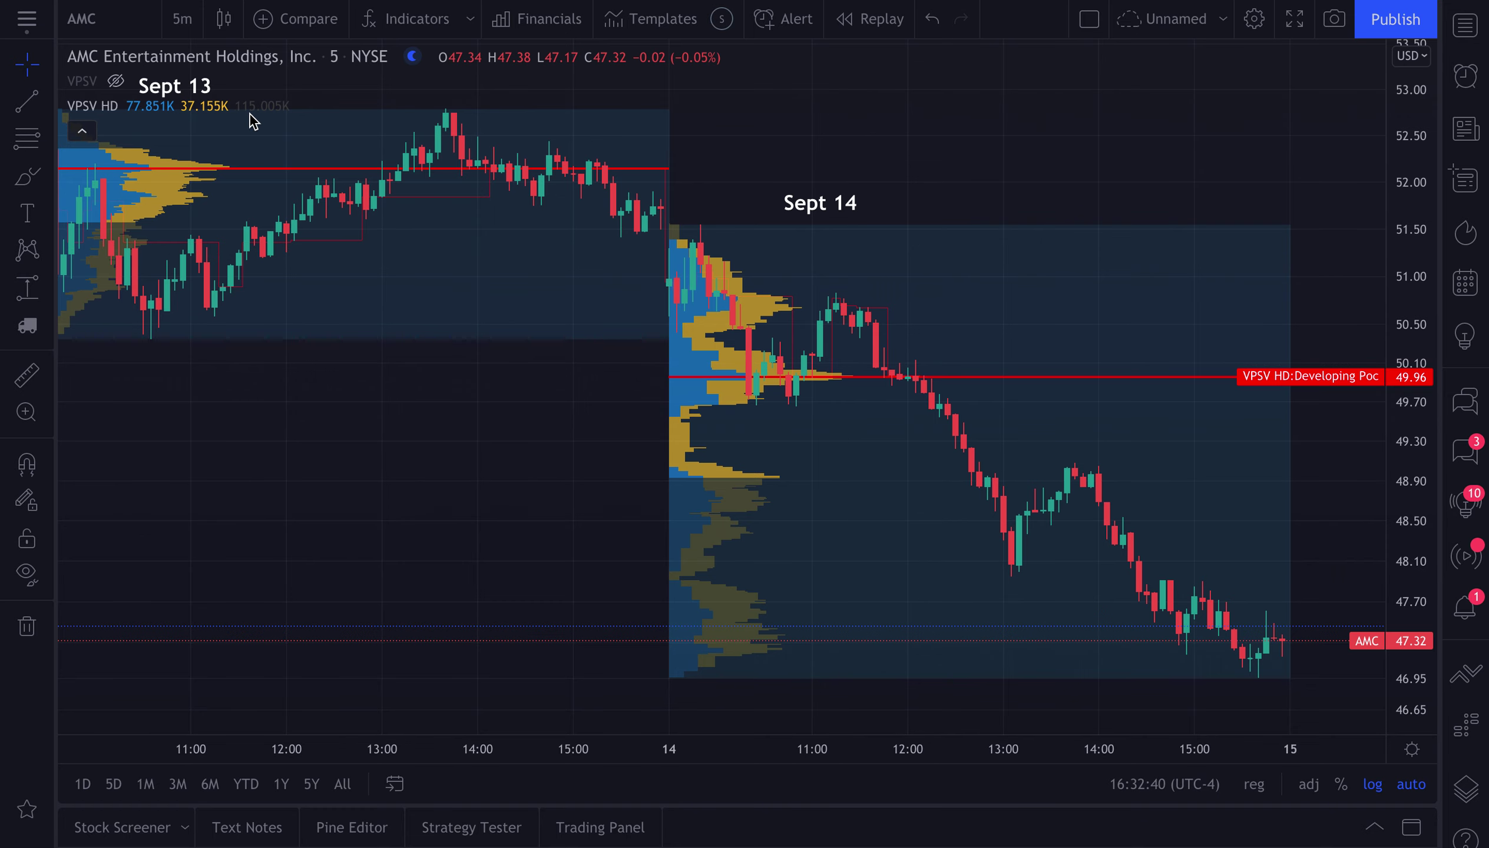
pyautogui.click(191, 23)
pyautogui.click(223, 227)
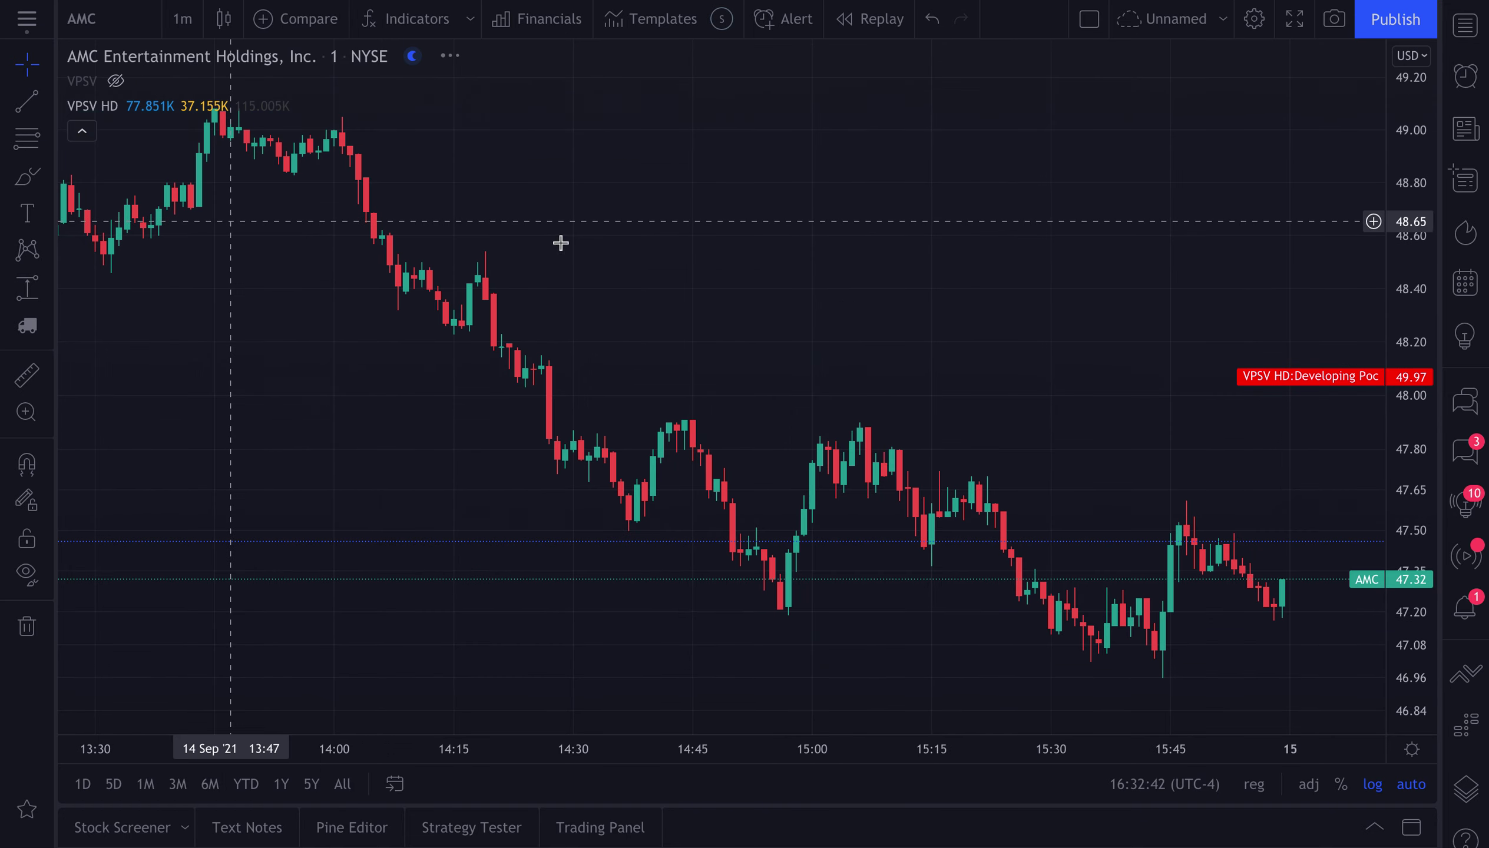
pyautogui.scroll(-3, 761, 315)
pyautogui.scroll(-2, 886, 384)
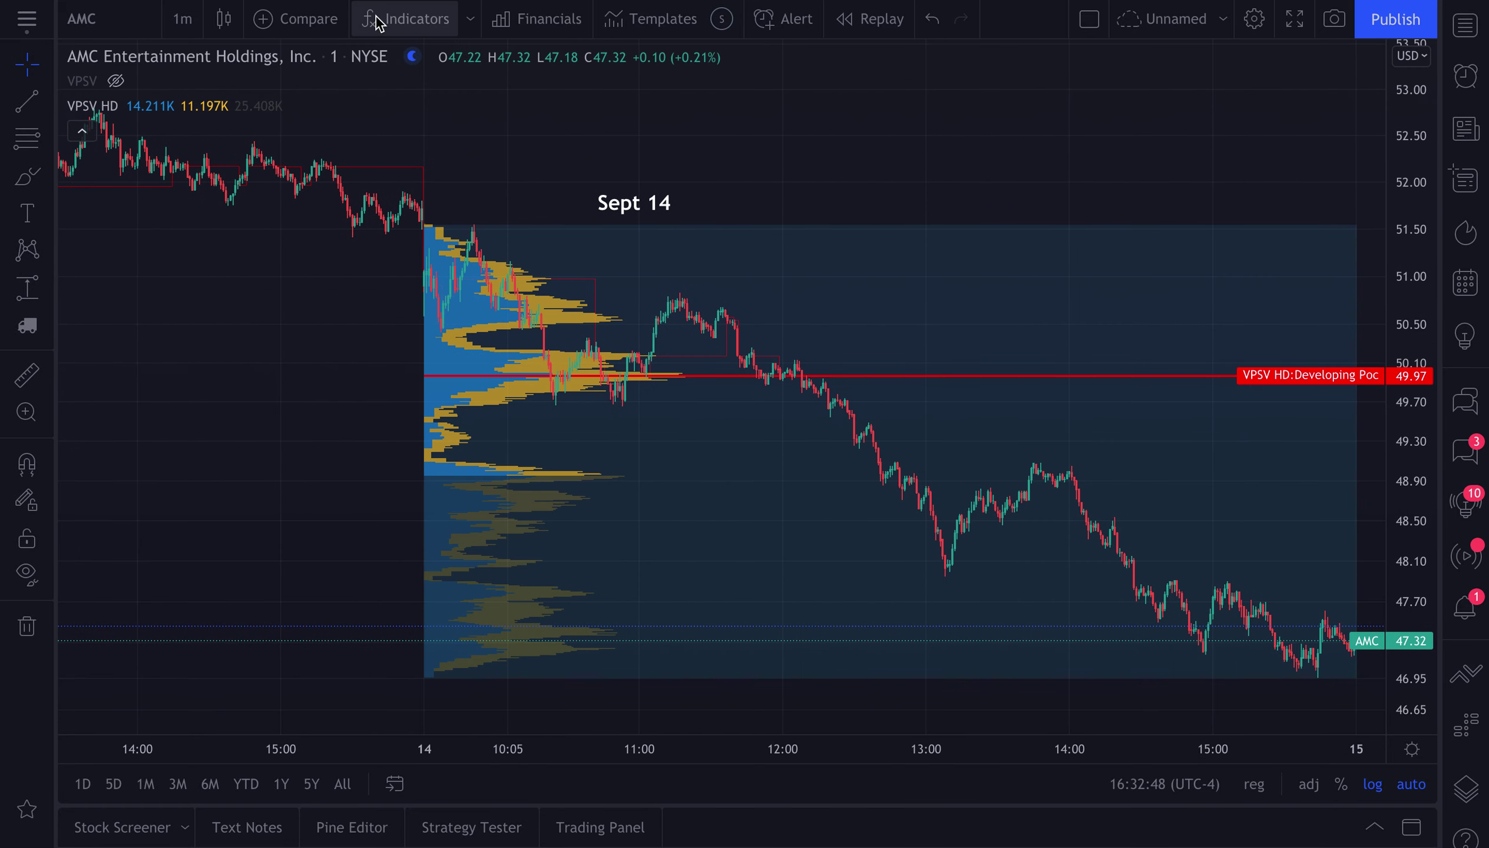
# - Look over the Volume Profile indicators in the indicator library, close it, and examine the Sept 14 profile
pyautogui.click(399, 29)
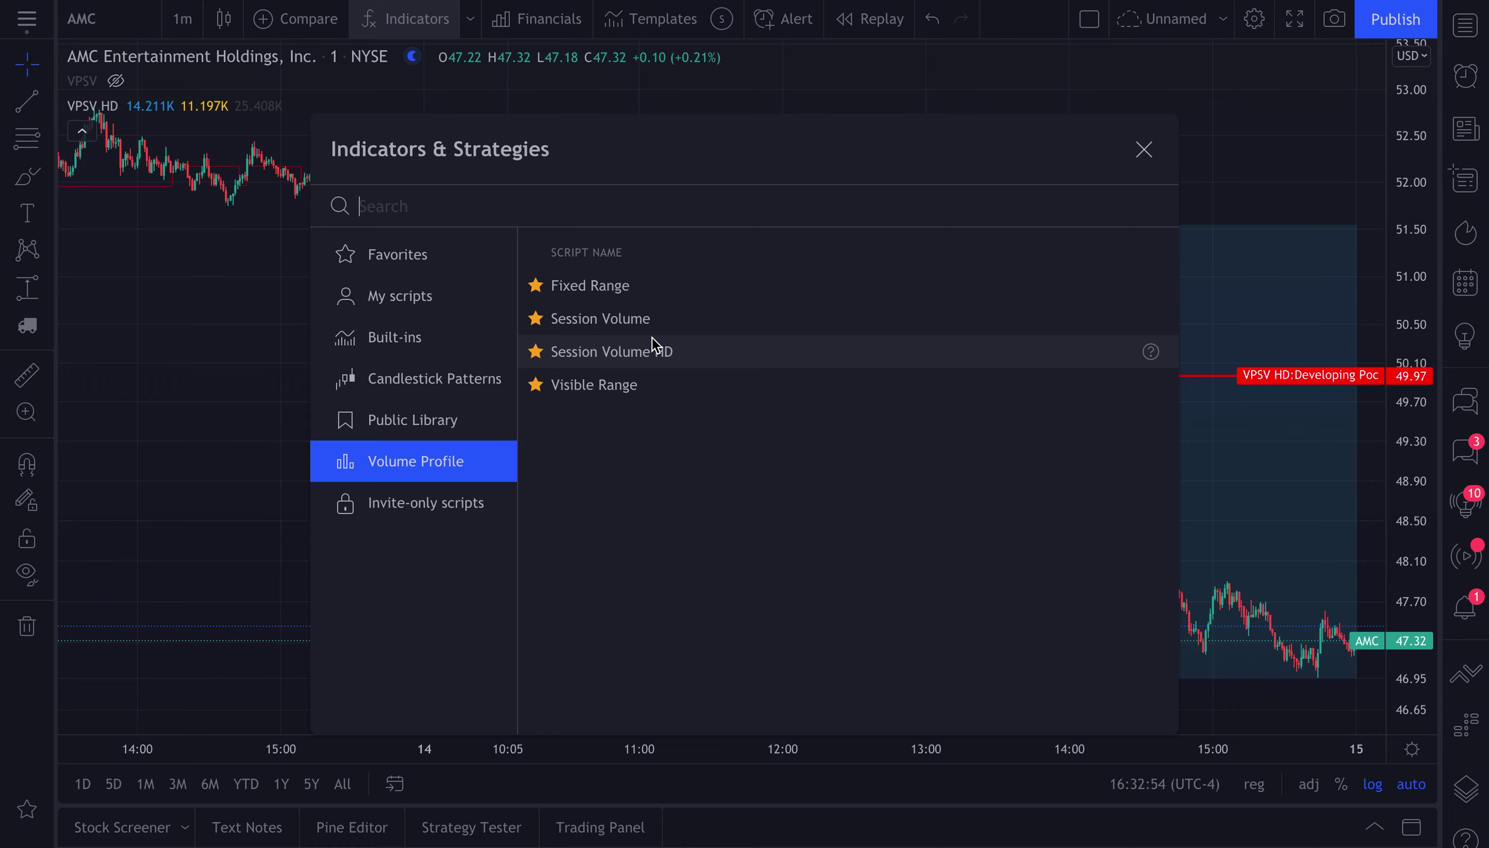
pyautogui.click(1143, 149)
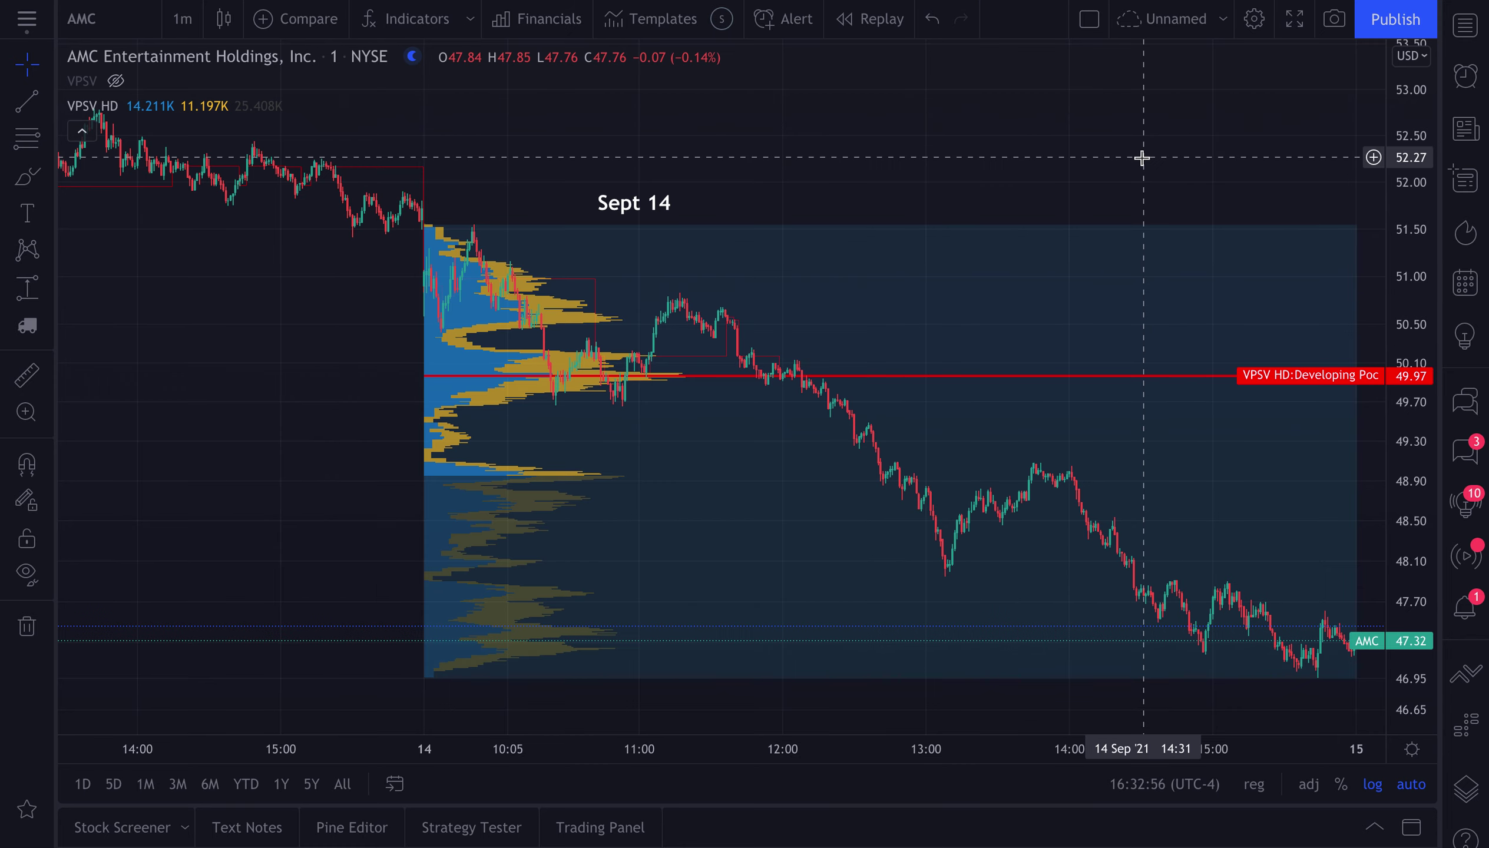
pyautogui.scroll(3, 963, 408)
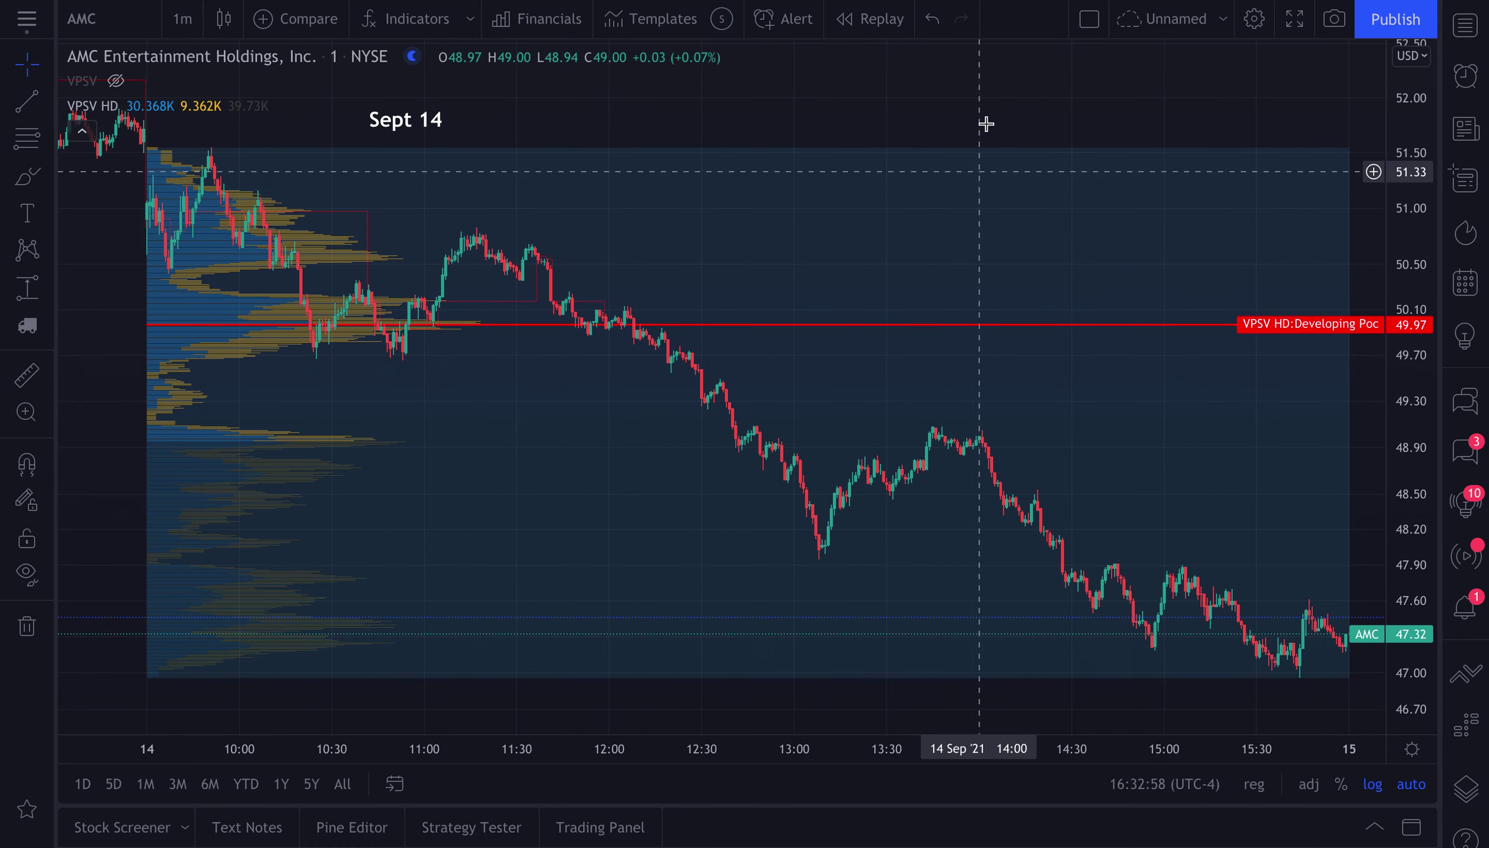
# - Examine the Sept 14 profile on the 1-minute AMC chart, and set the interval to 30 seconds
pyautogui.scroll(-2, 873, 130)
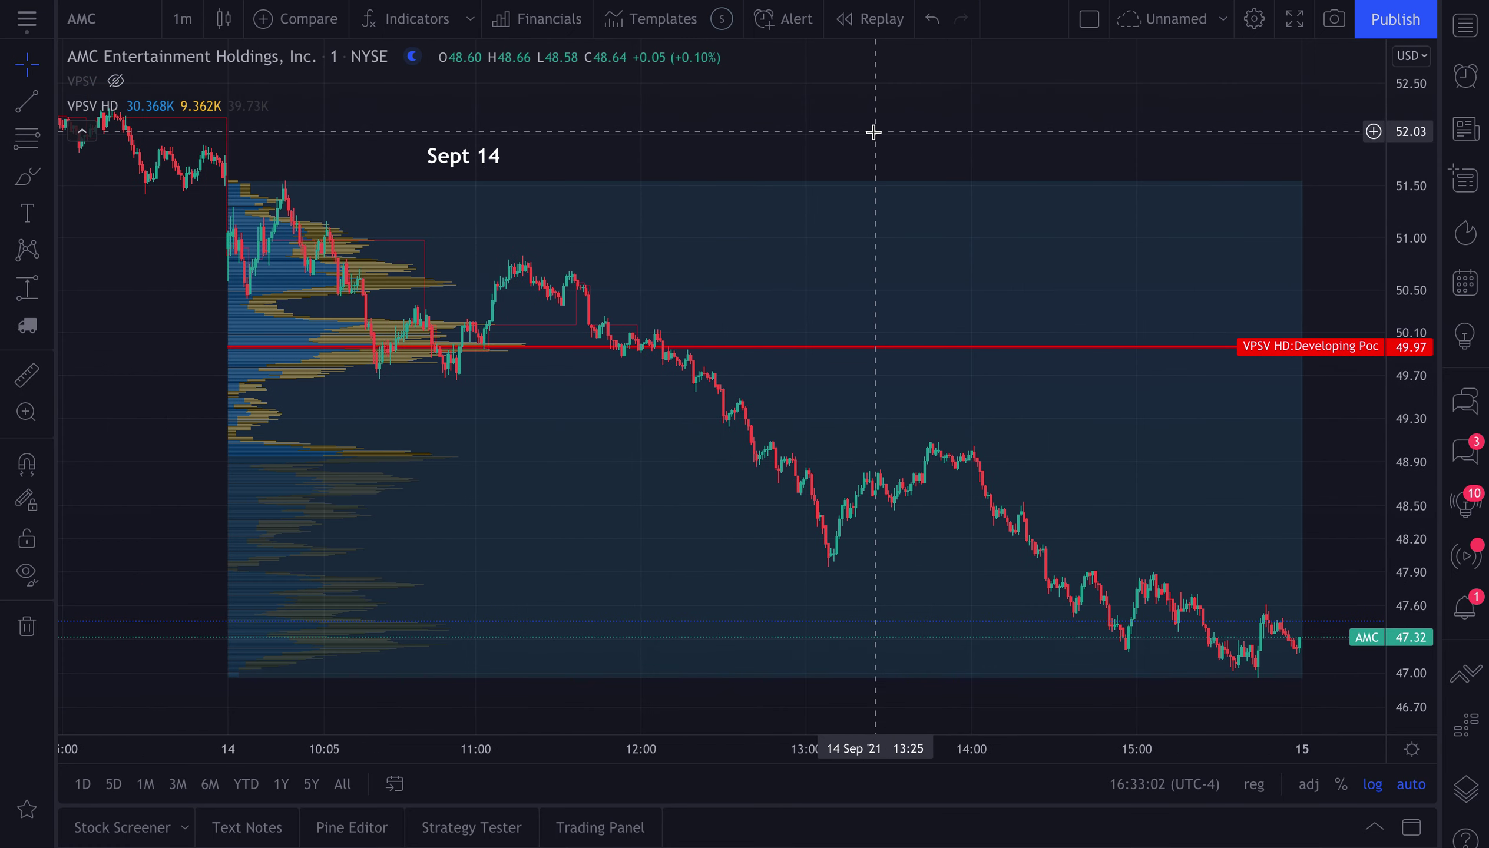
pyautogui.scroll(-3, 873, 132)
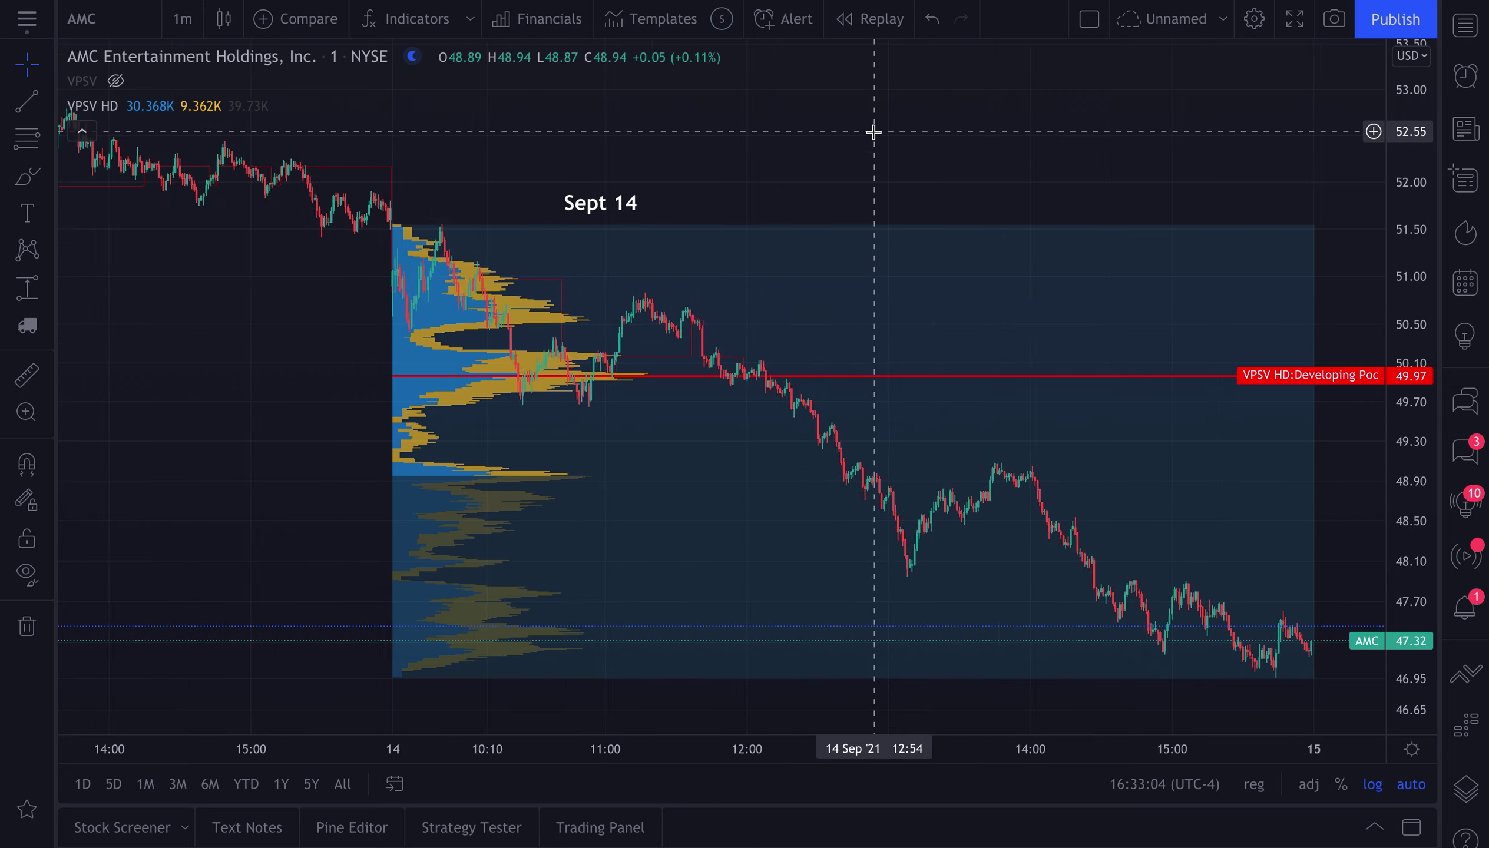
pyautogui.scroll(1, 874, 131)
pyautogui.scroll(1, 372, 252)
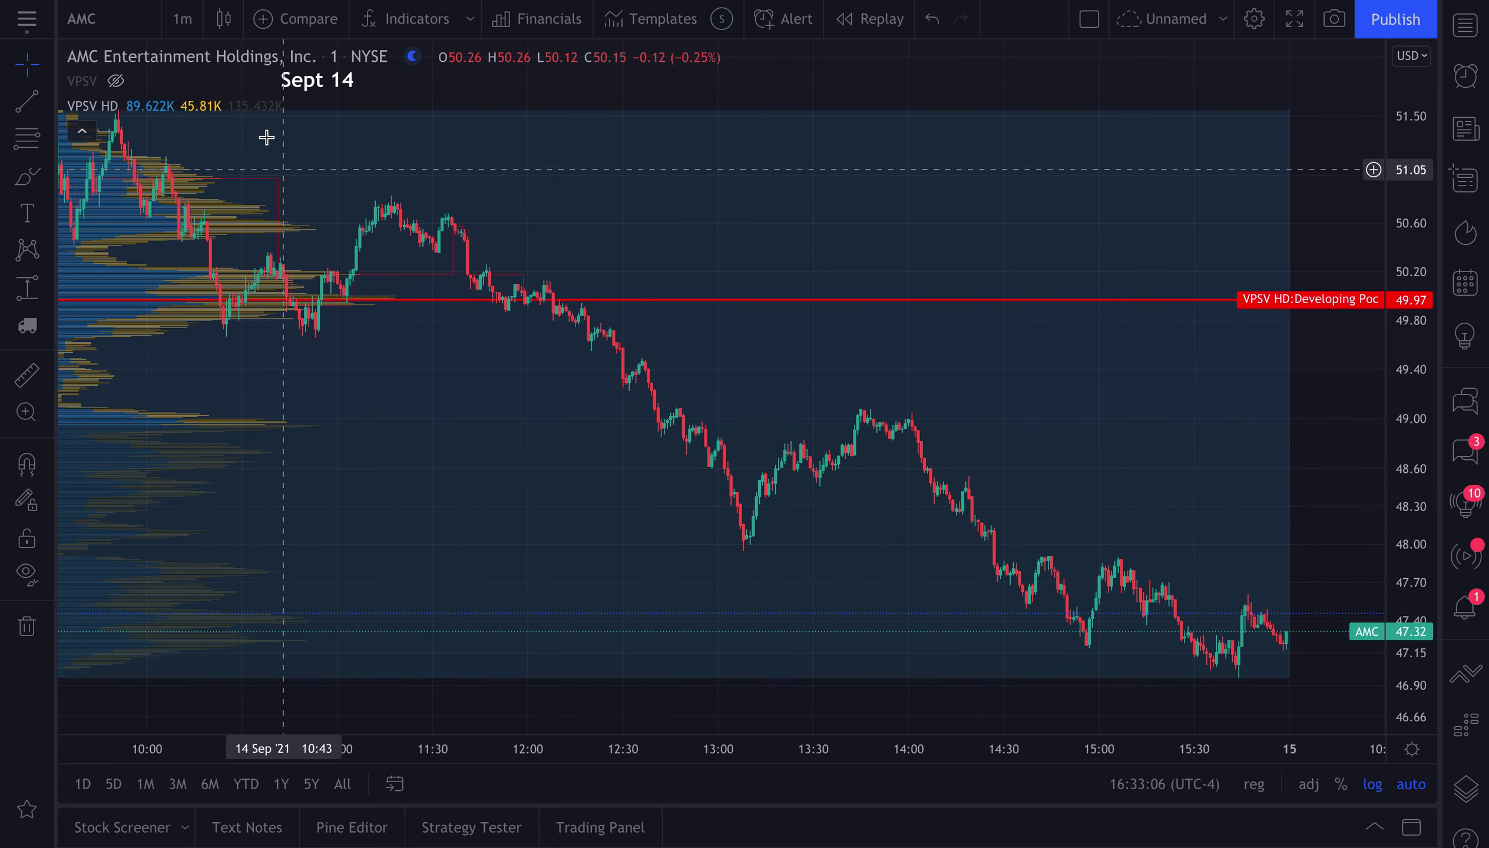
pyautogui.click(182, 19)
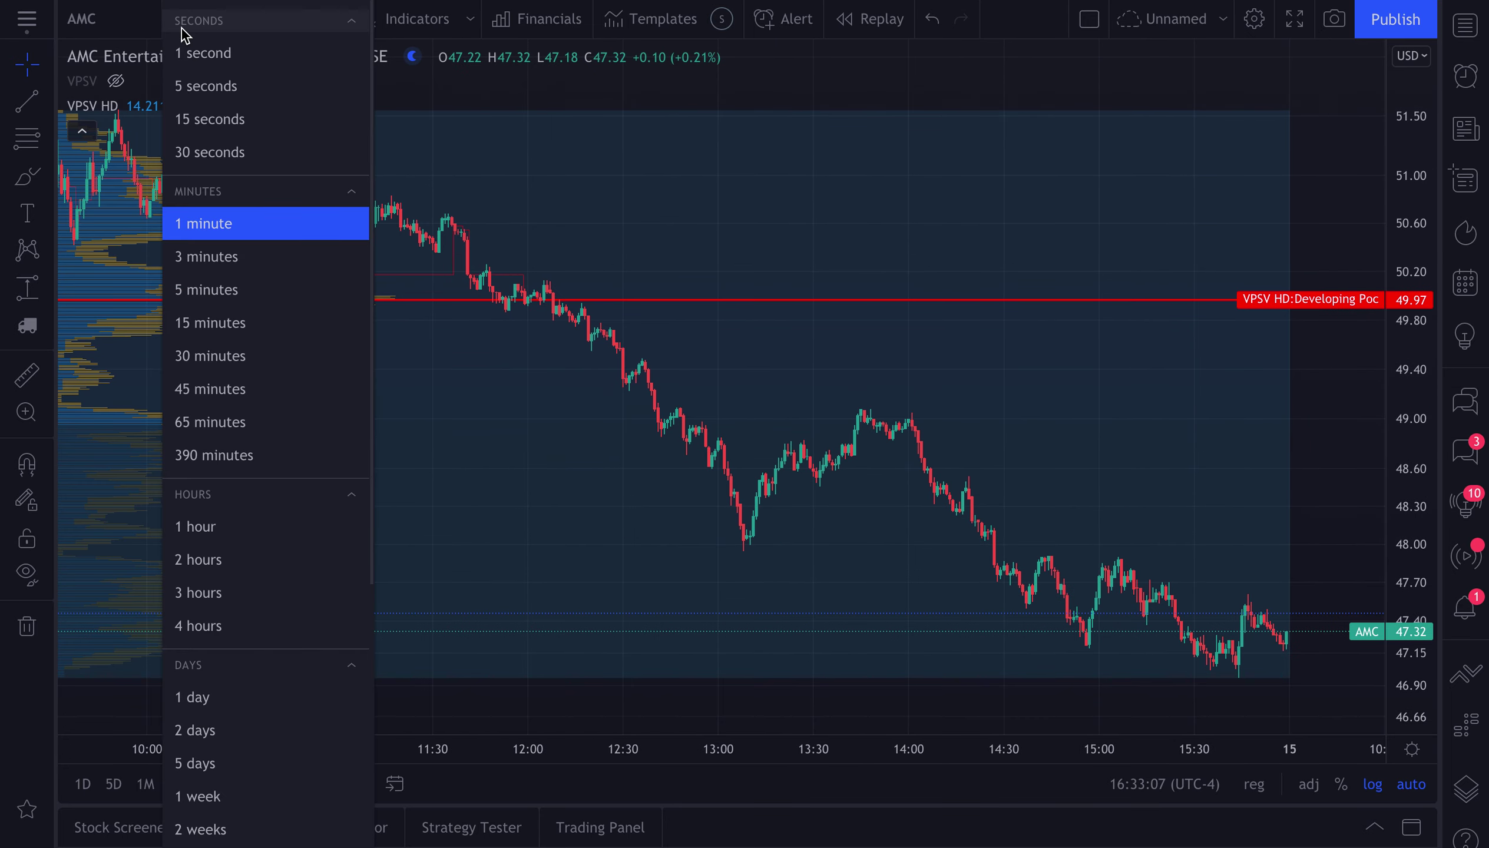
pyautogui.click(221, 145)
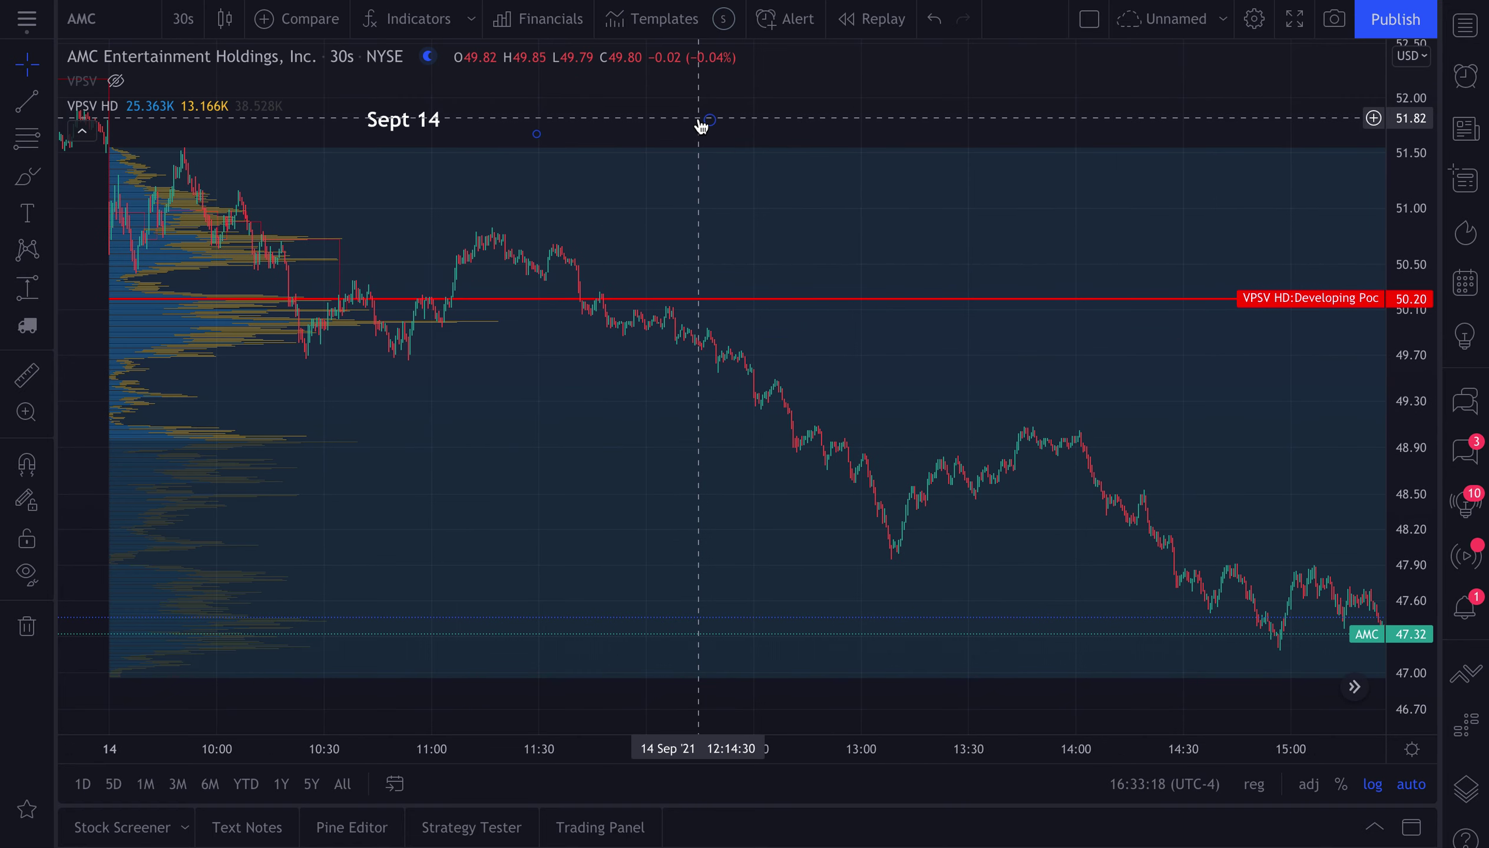
pyautogui.click(183, 18)
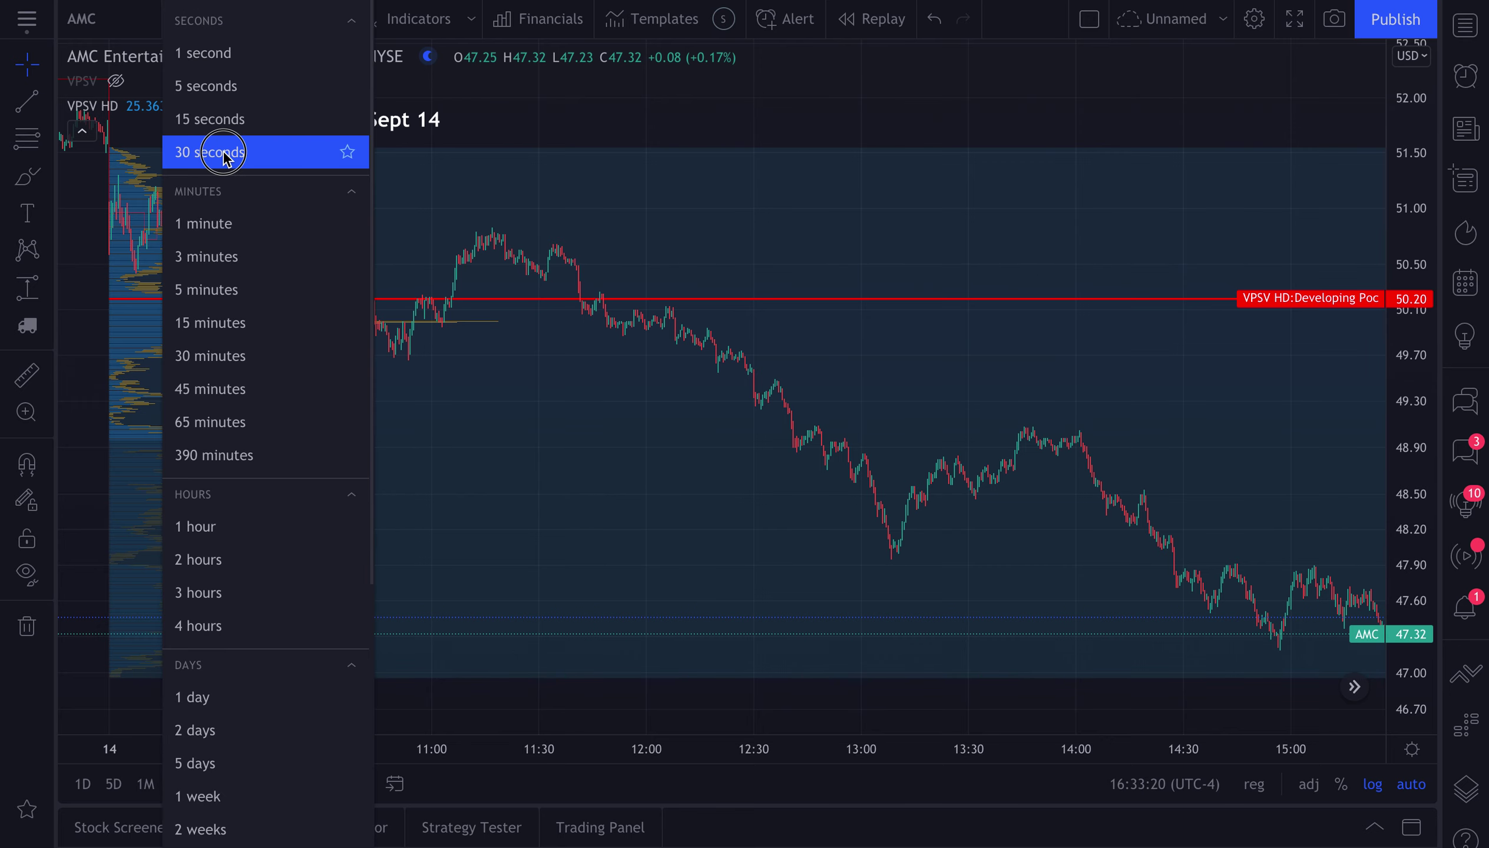
pyautogui.click(223, 155)
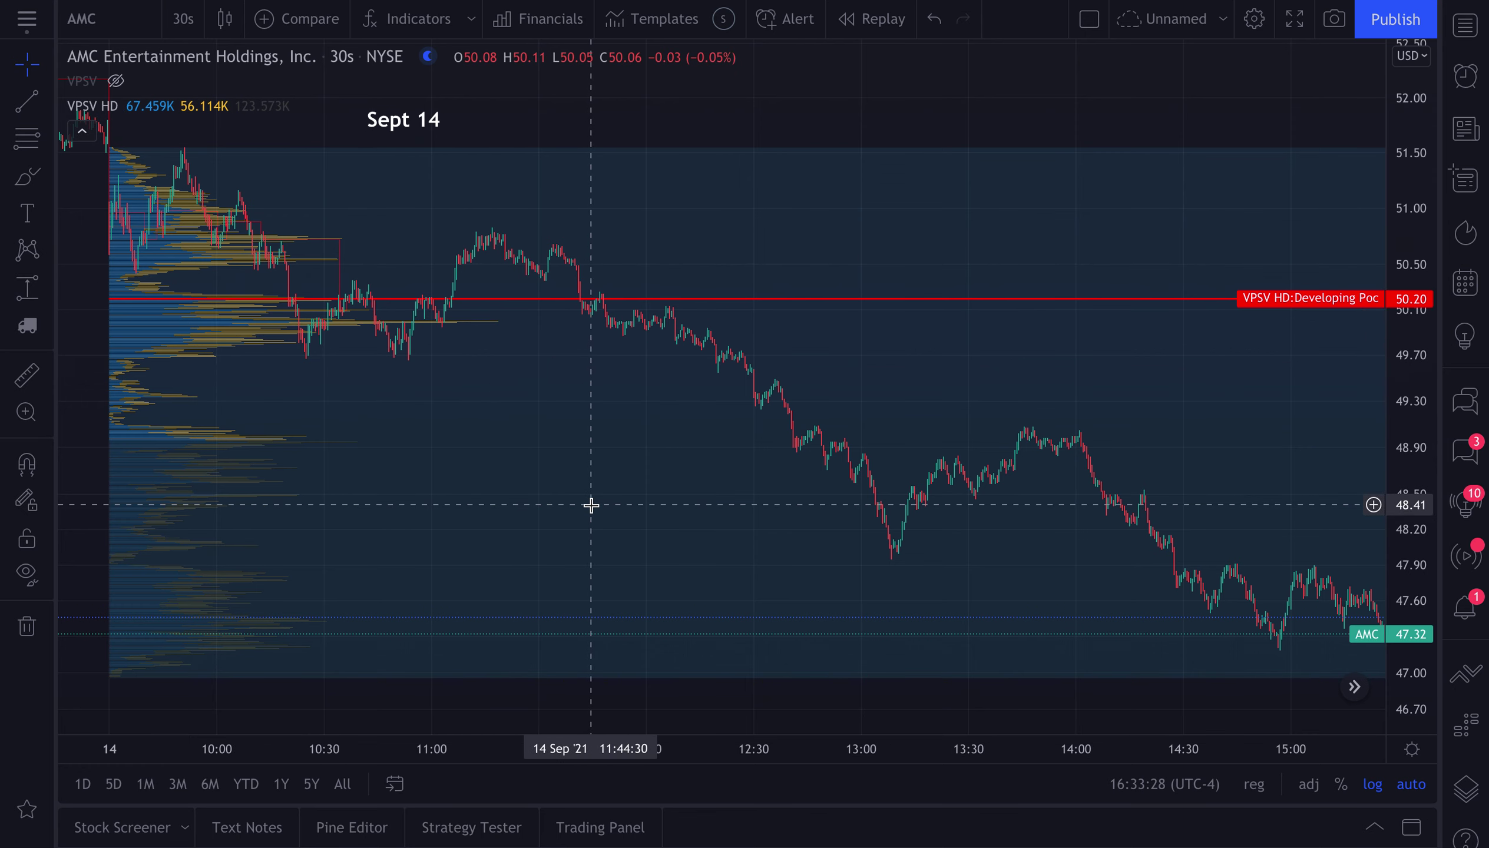
# - Display the standard VPSV instead of VPSV HD and examine the Sept 10, 13 and 14 profiles on the 30-second chart
pyautogui.scroll(-3, 590, 505)
pyautogui.scroll(4, 591, 505)
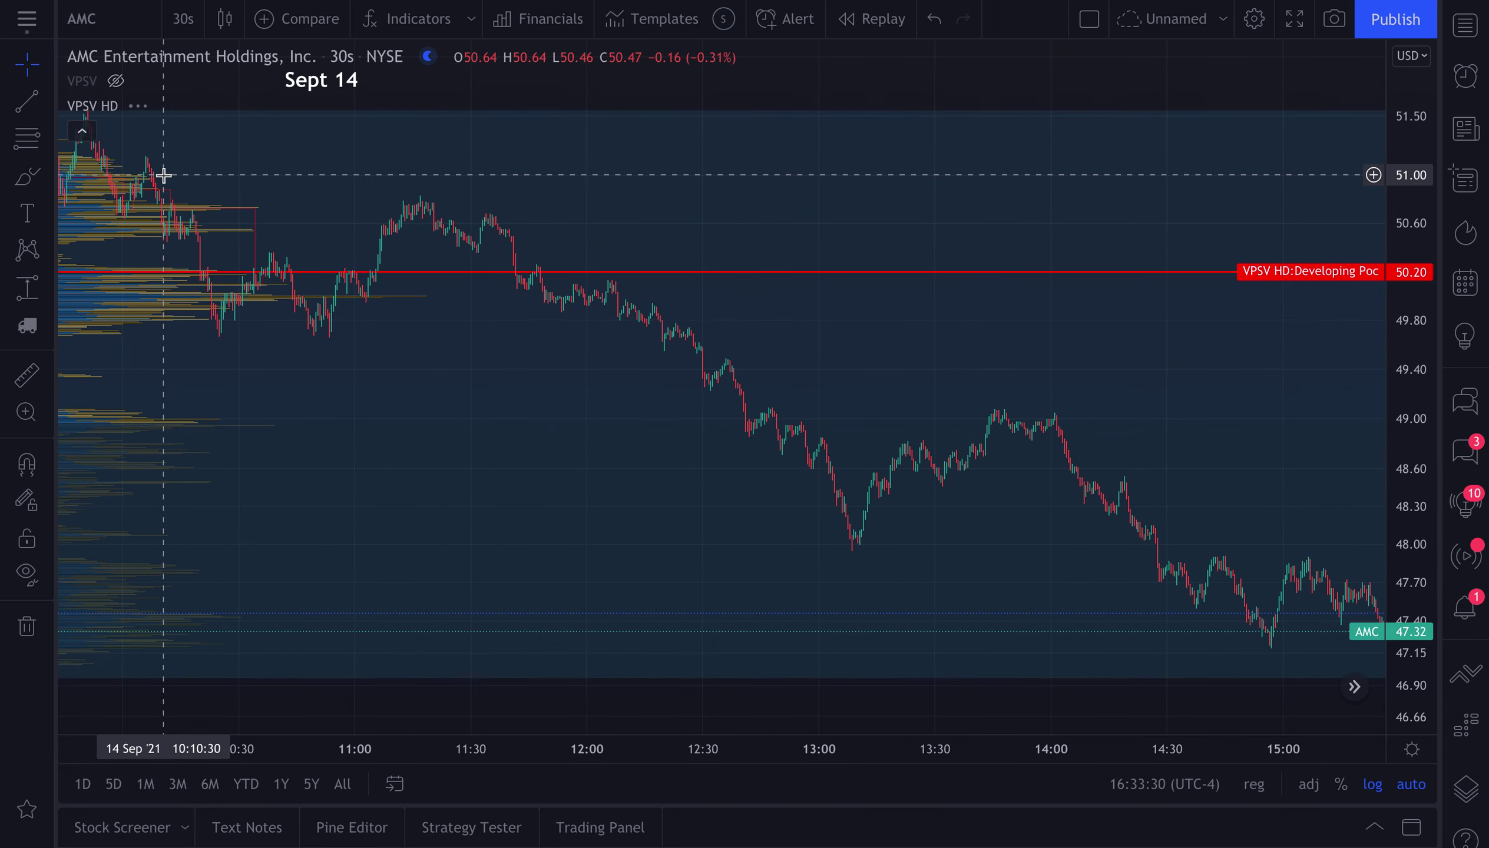
pyautogui.click(135, 107)
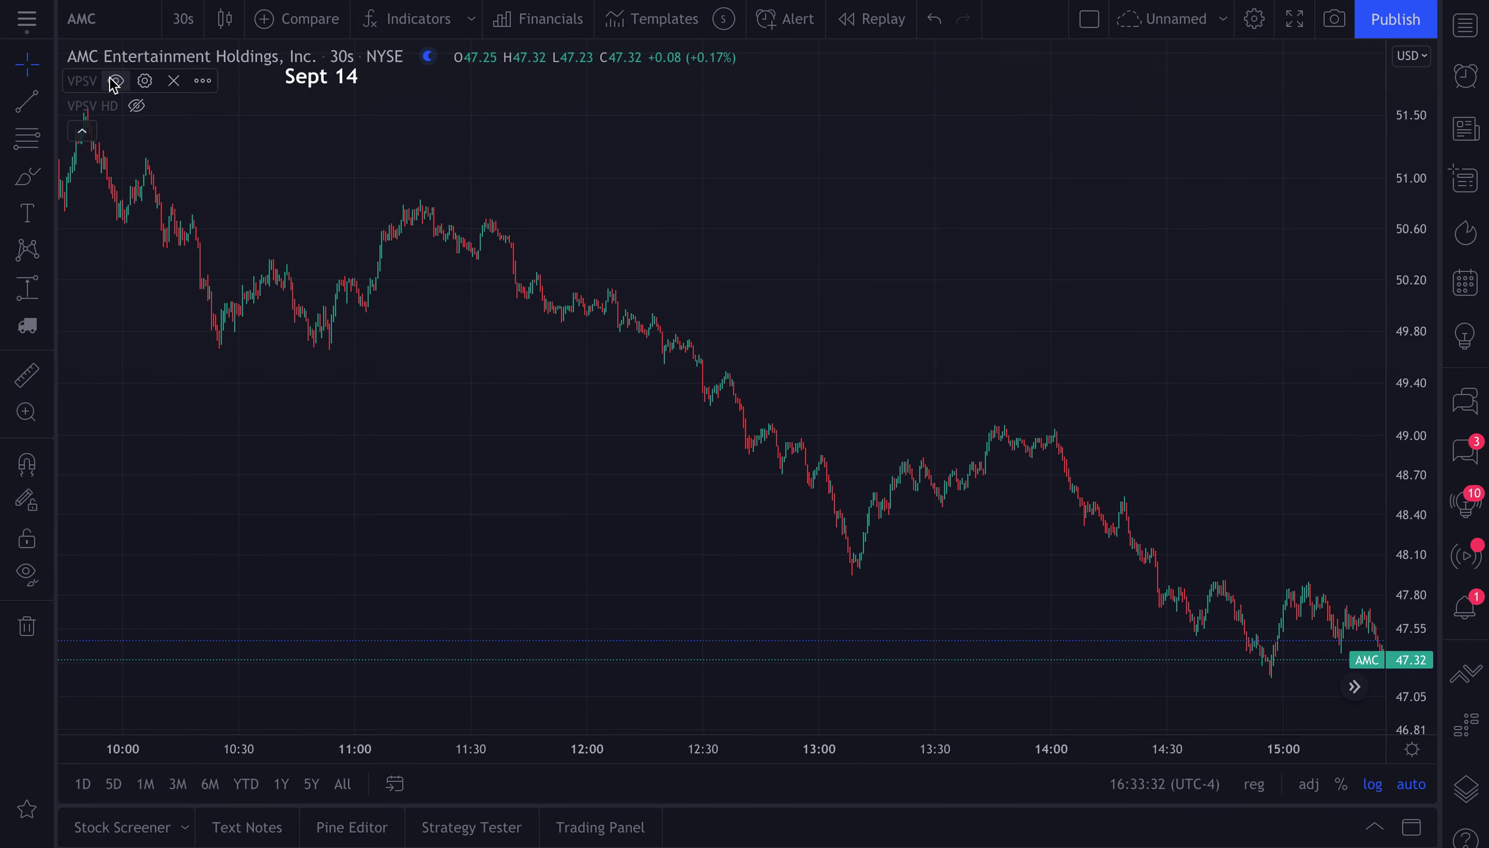
pyautogui.click(115, 82)
pyautogui.scroll(-5, 626, 526)
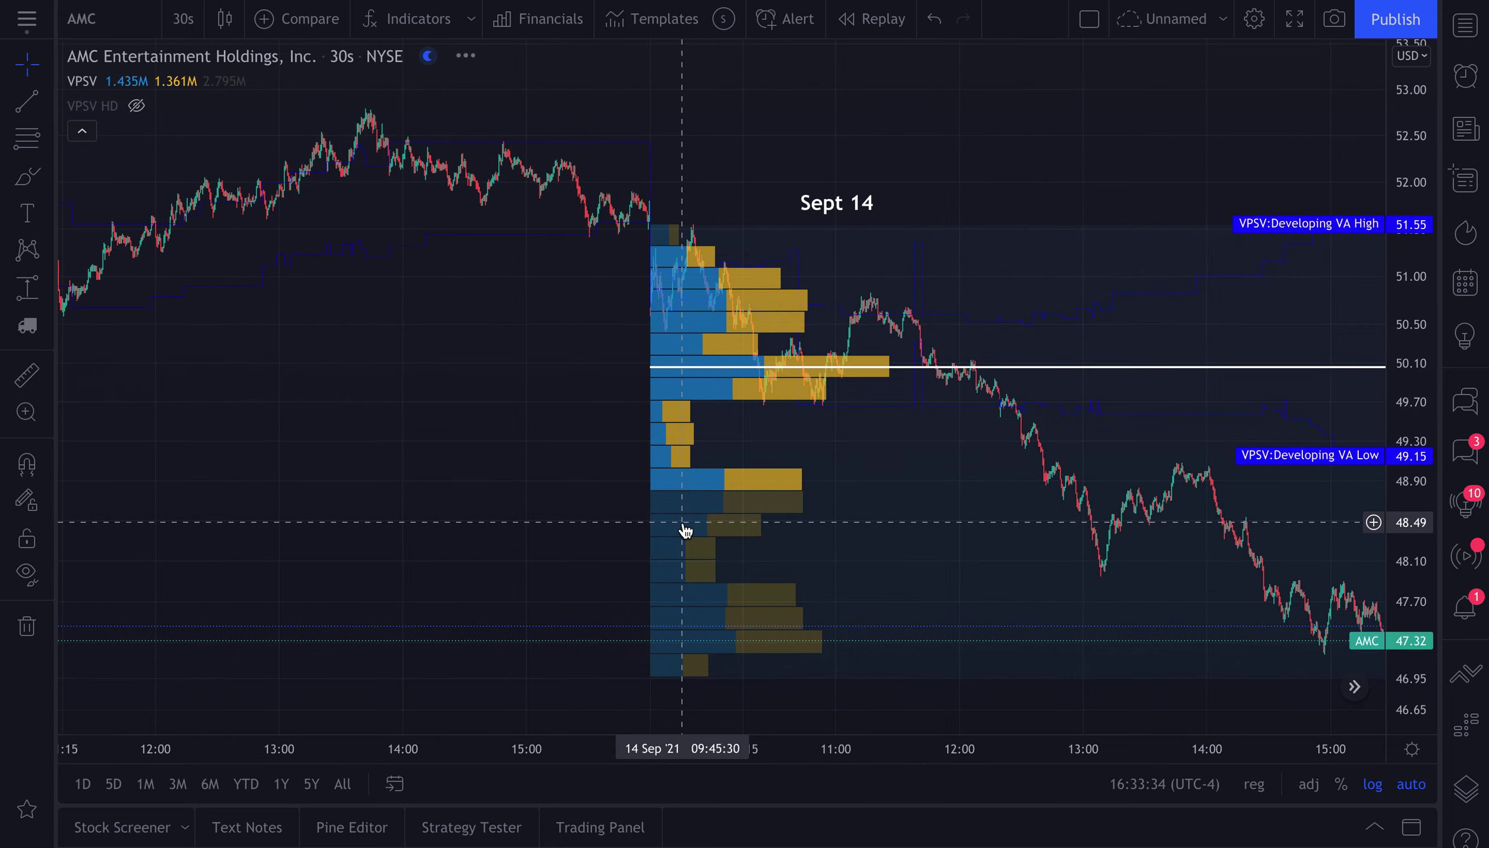
pyautogui.scroll(-4, 685, 531)
pyautogui.click(158, 319)
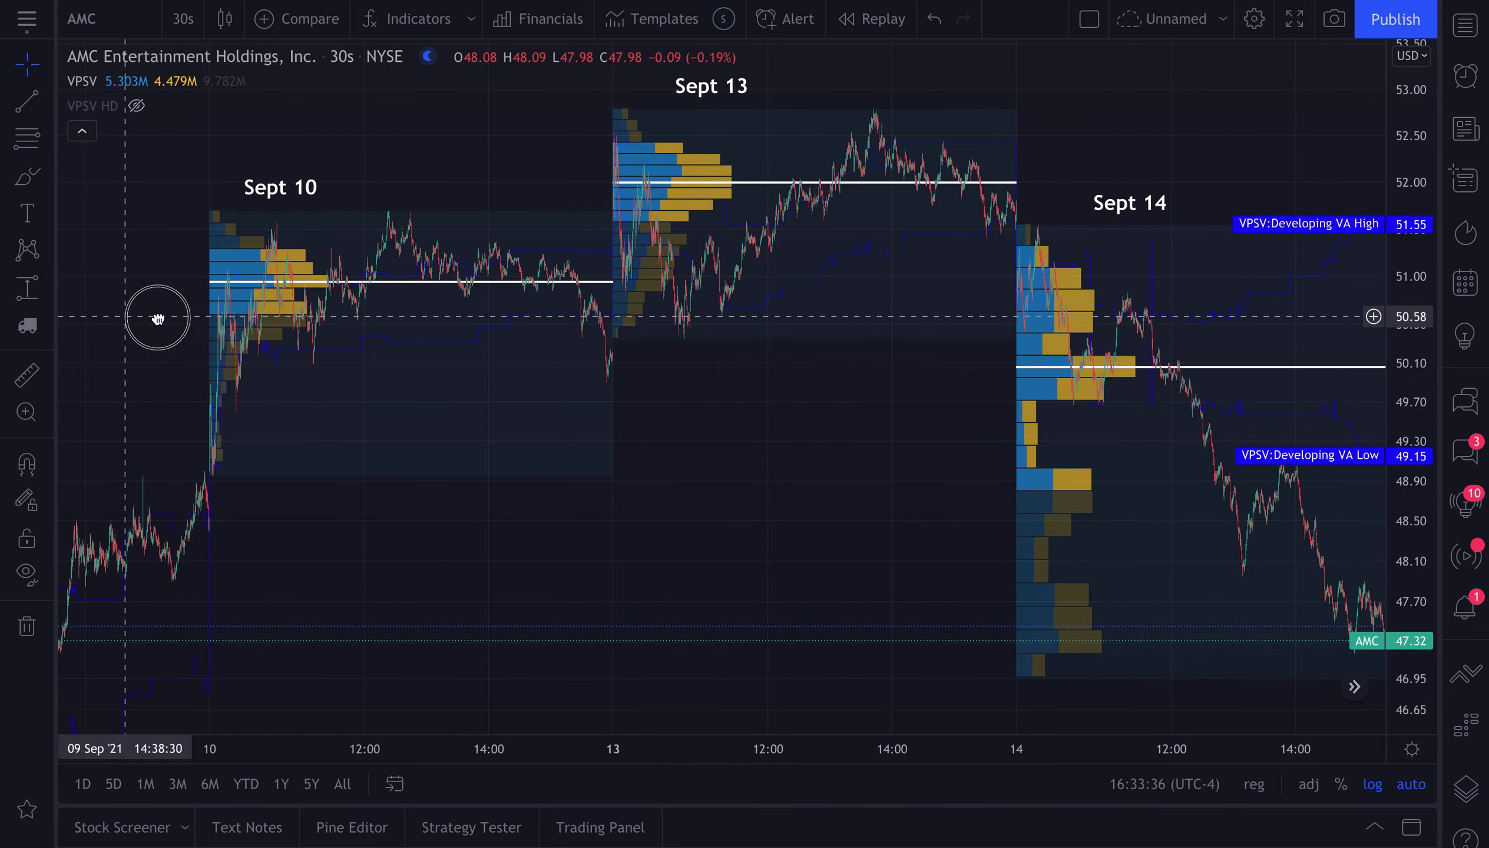
pyautogui.moveTo(158, 320); pyautogui.dragTo(80, 322)
pyautogui.scroll(1, 602, 406)
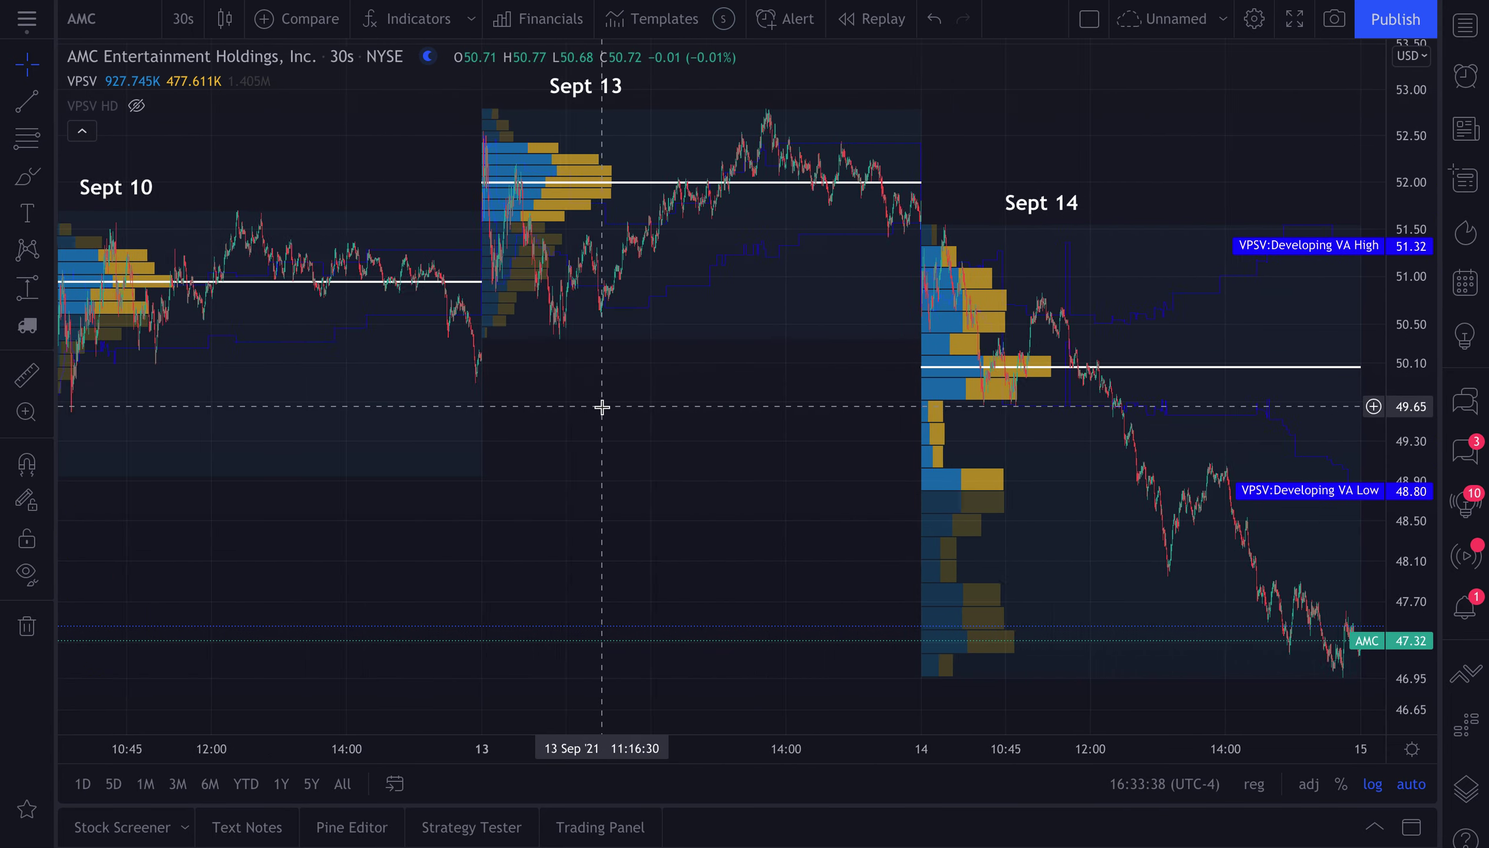
pyautogui.scroll(2, 602, 406)
pyautogui.moveTo(591, 406); pyautogui.dragTo(458, 413)
pyautogui.scroll(3, 460, 412)
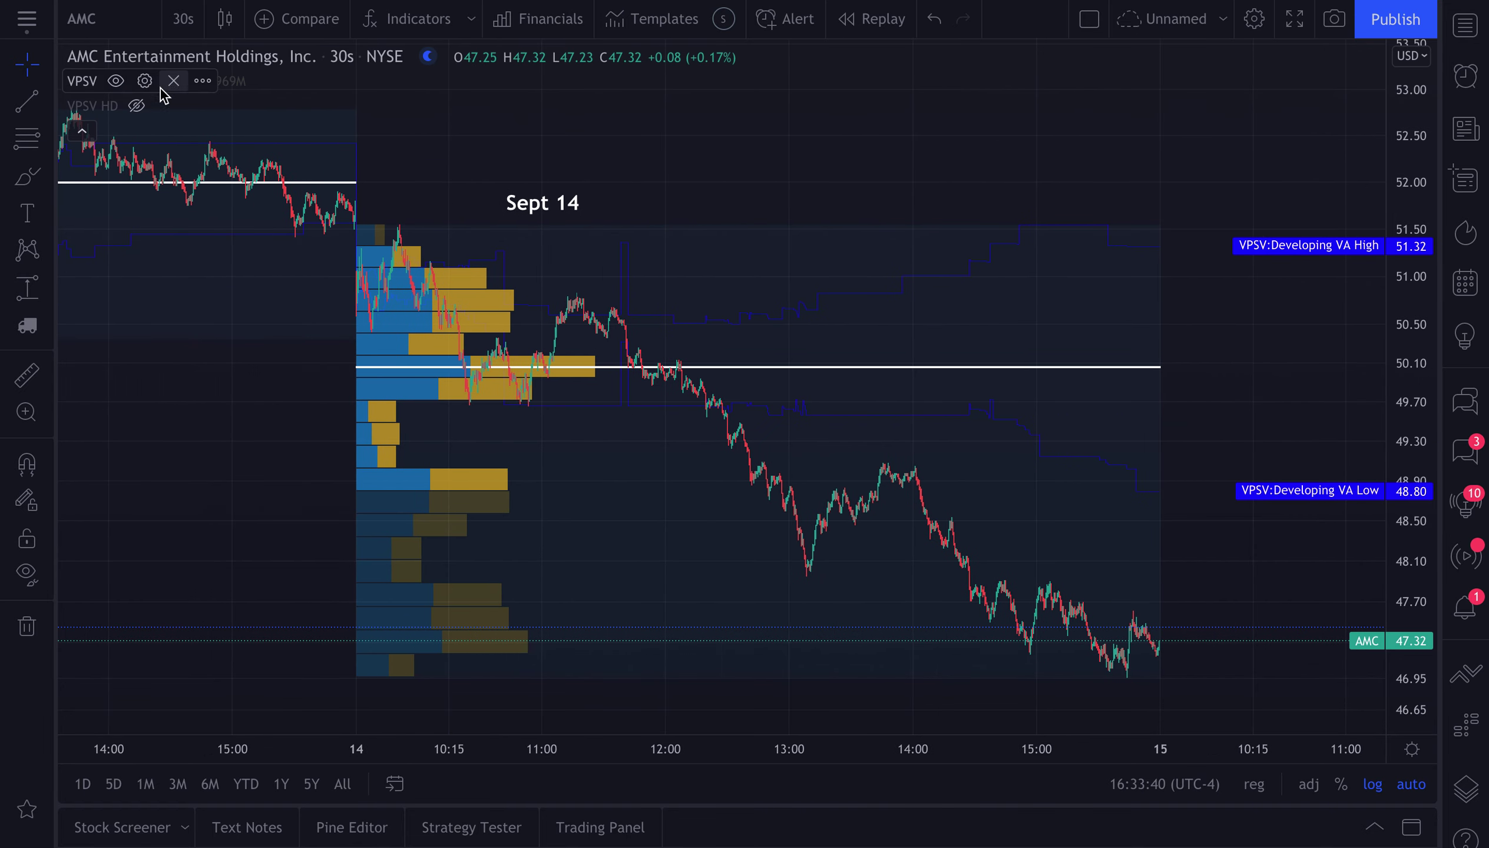
# - Display VPSV HD again in place of the standard VPSV and examine the full Sept 14 session profile
pyautogui.click(137, 106)
pyautogui.click(116, 81)
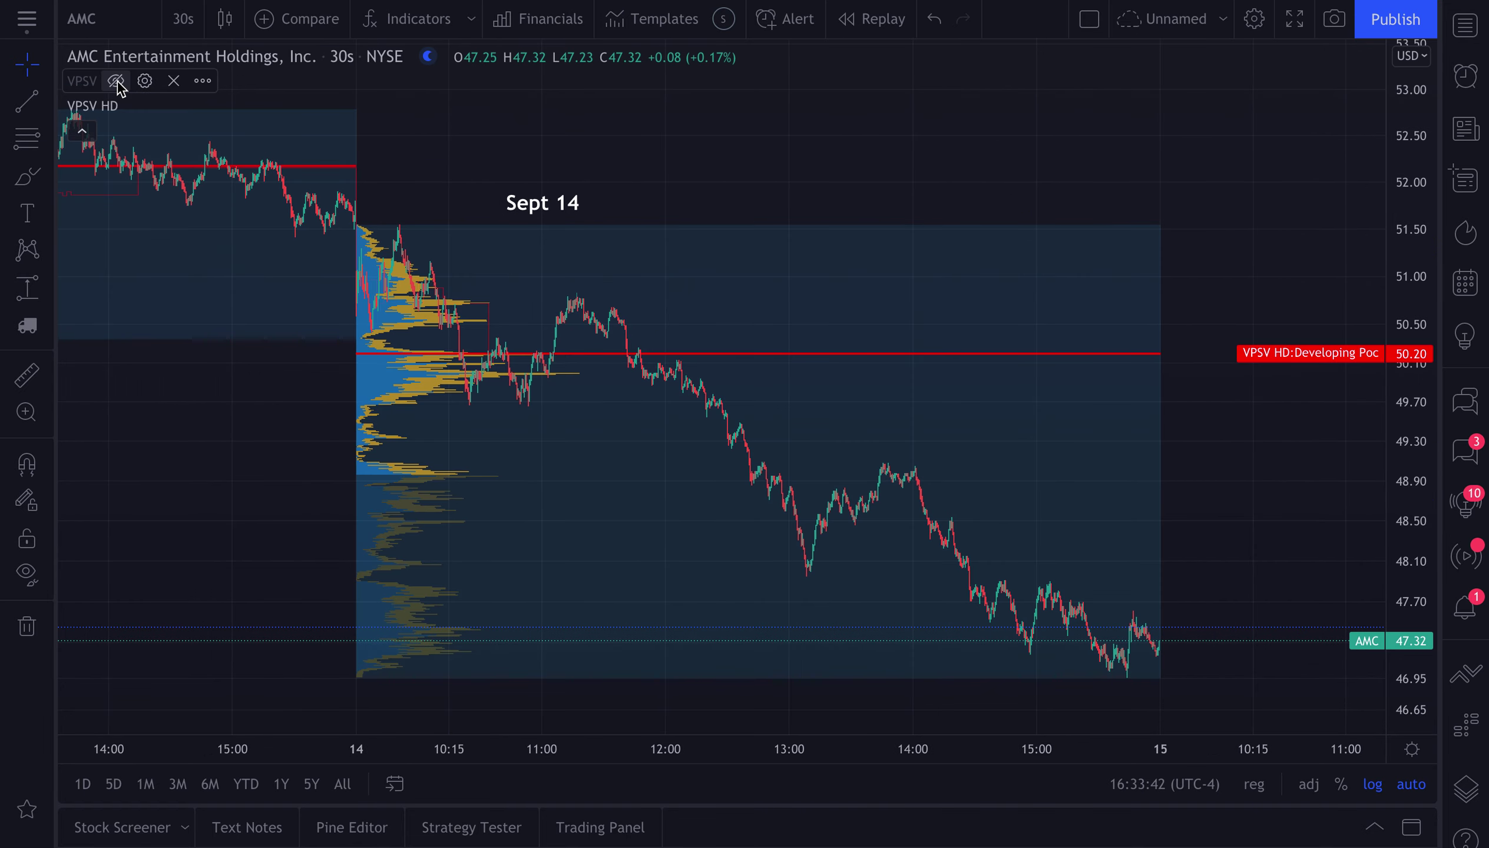
pyautogui.scroll(1, 243, 643)
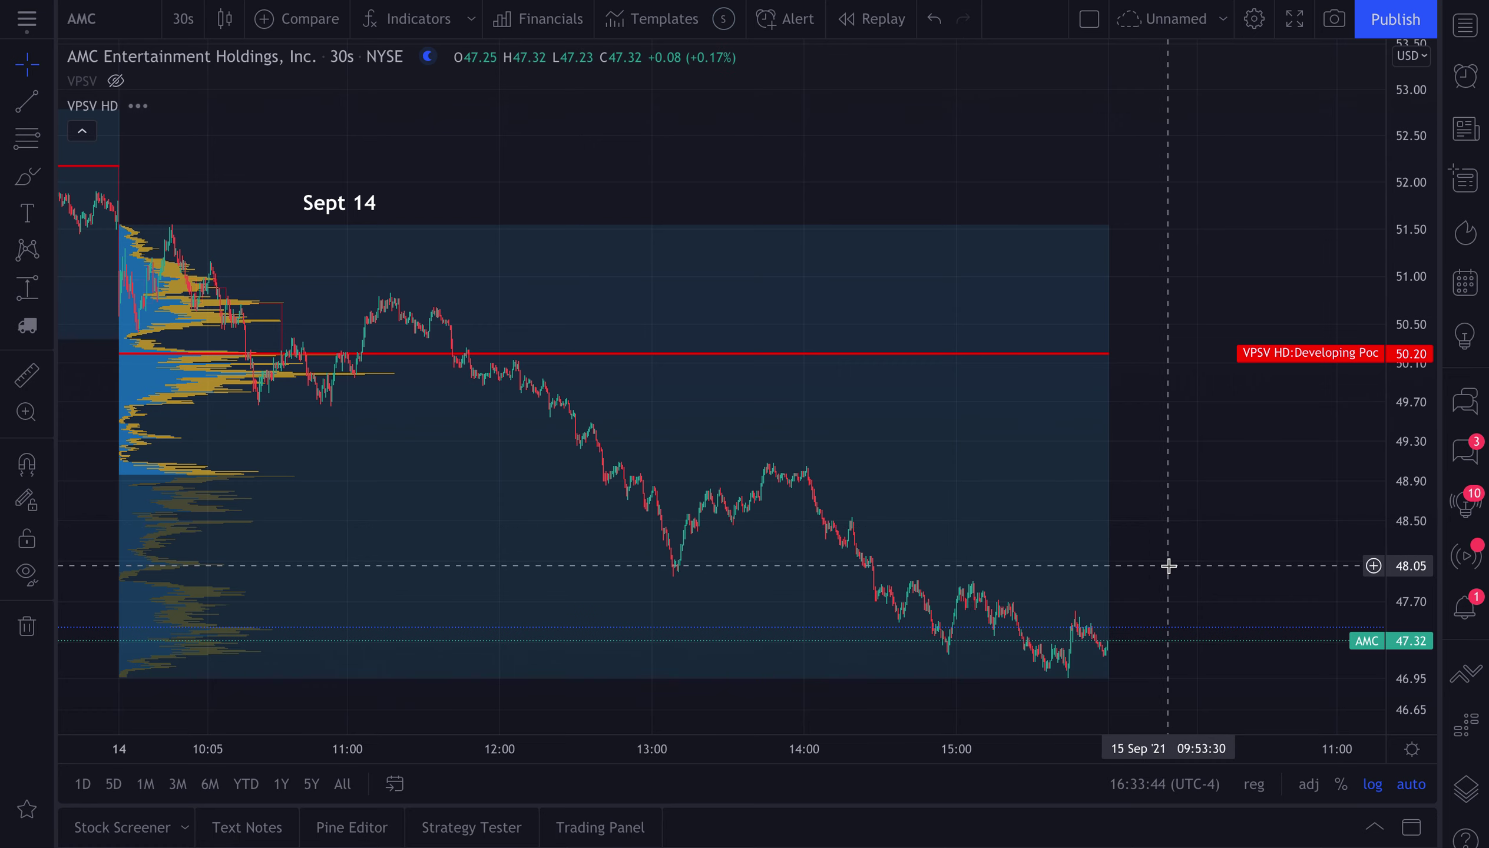
pyautogui.moveTo(1286, 565); pyautogui.dragTo(1336, 564)
pyautogui.scroll(3, 864, 425)
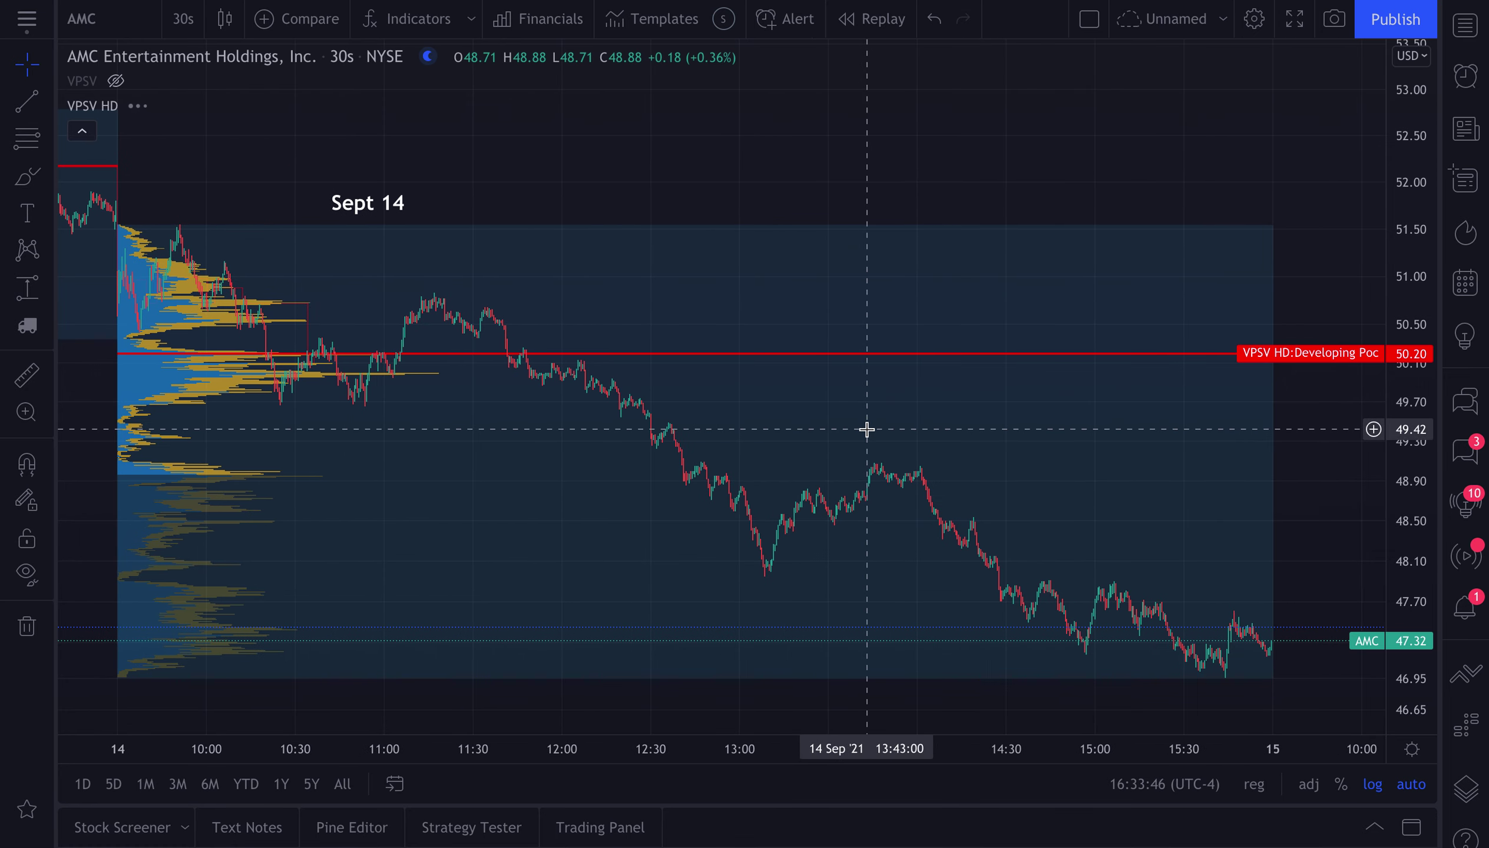
pyautogui.moveTo(538, 153); pyautogui.dragTo(580, 154)
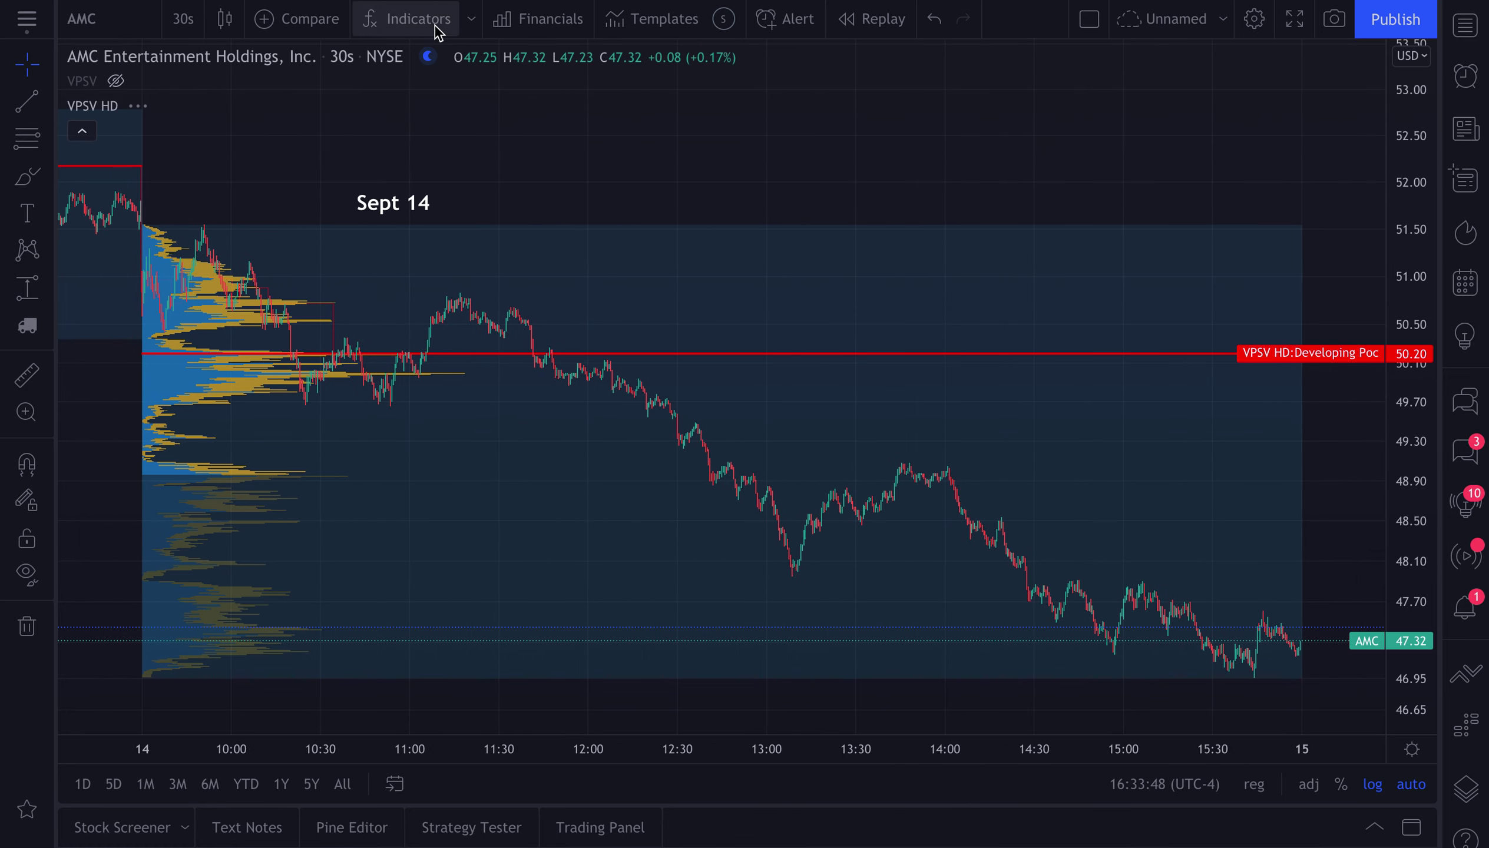
# - Look over the Volume Profile scripts in the indicator library, close it, and examine the Sept 13 and Sept 14 HD profiles
pyautogui.click(416, 19)
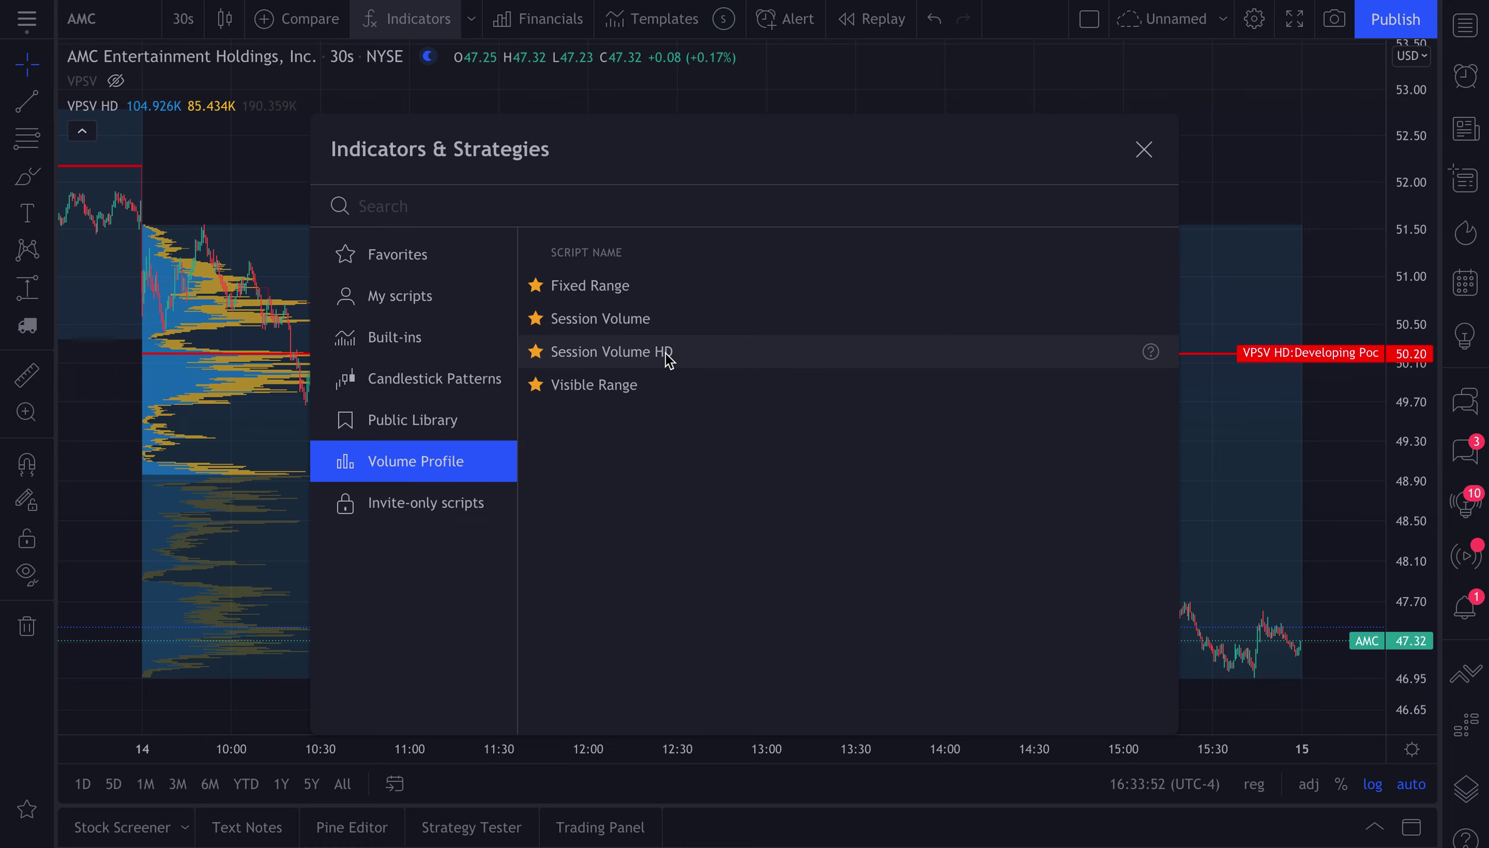
pyautogui.click(1143, 150)
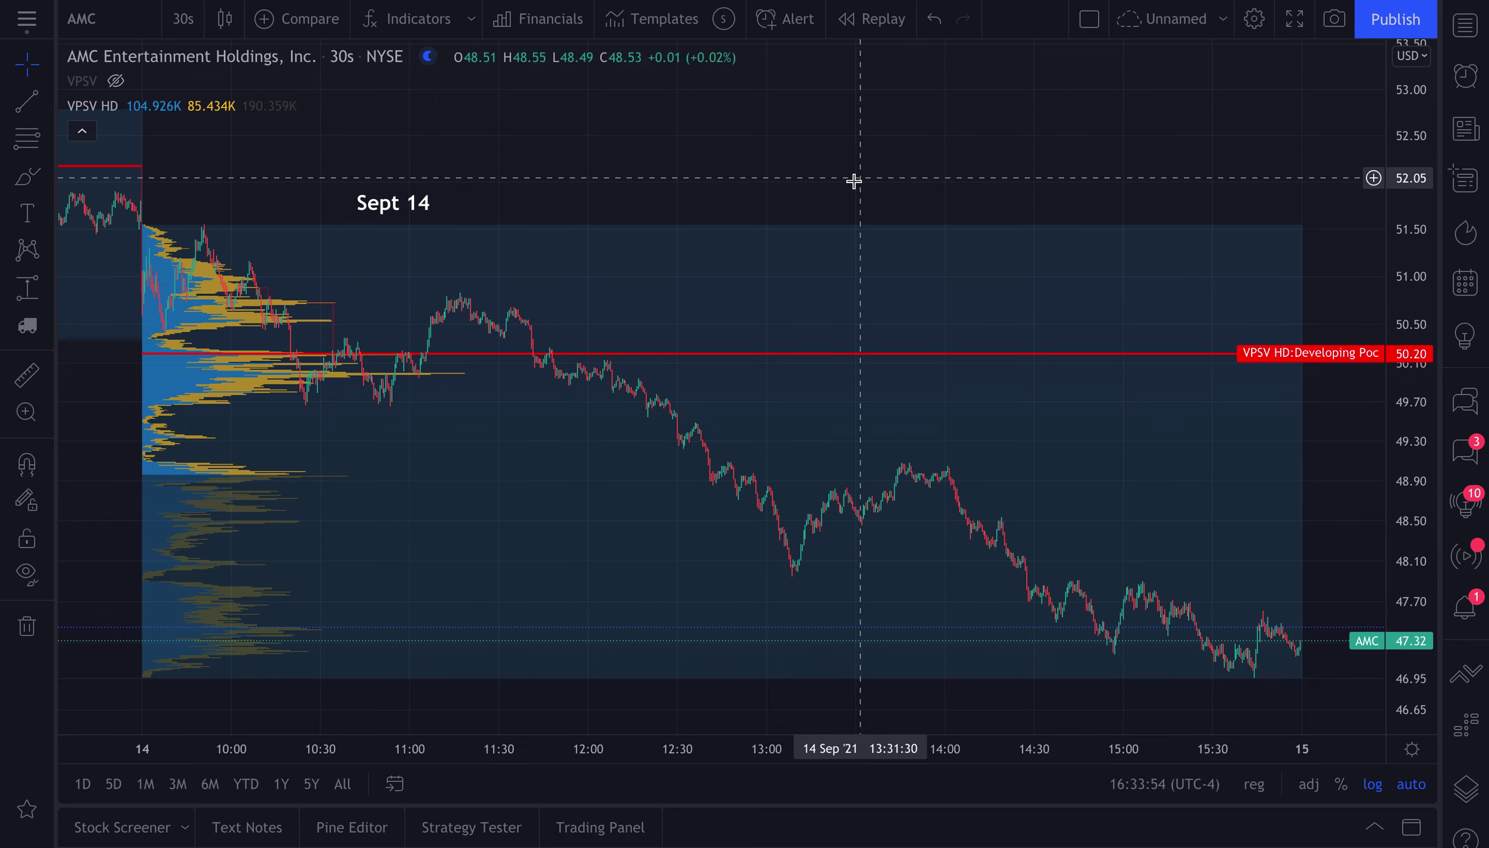
pyautogui.scroll(1, 854, 180)
pyautogui.scroll(1, 853, 181)
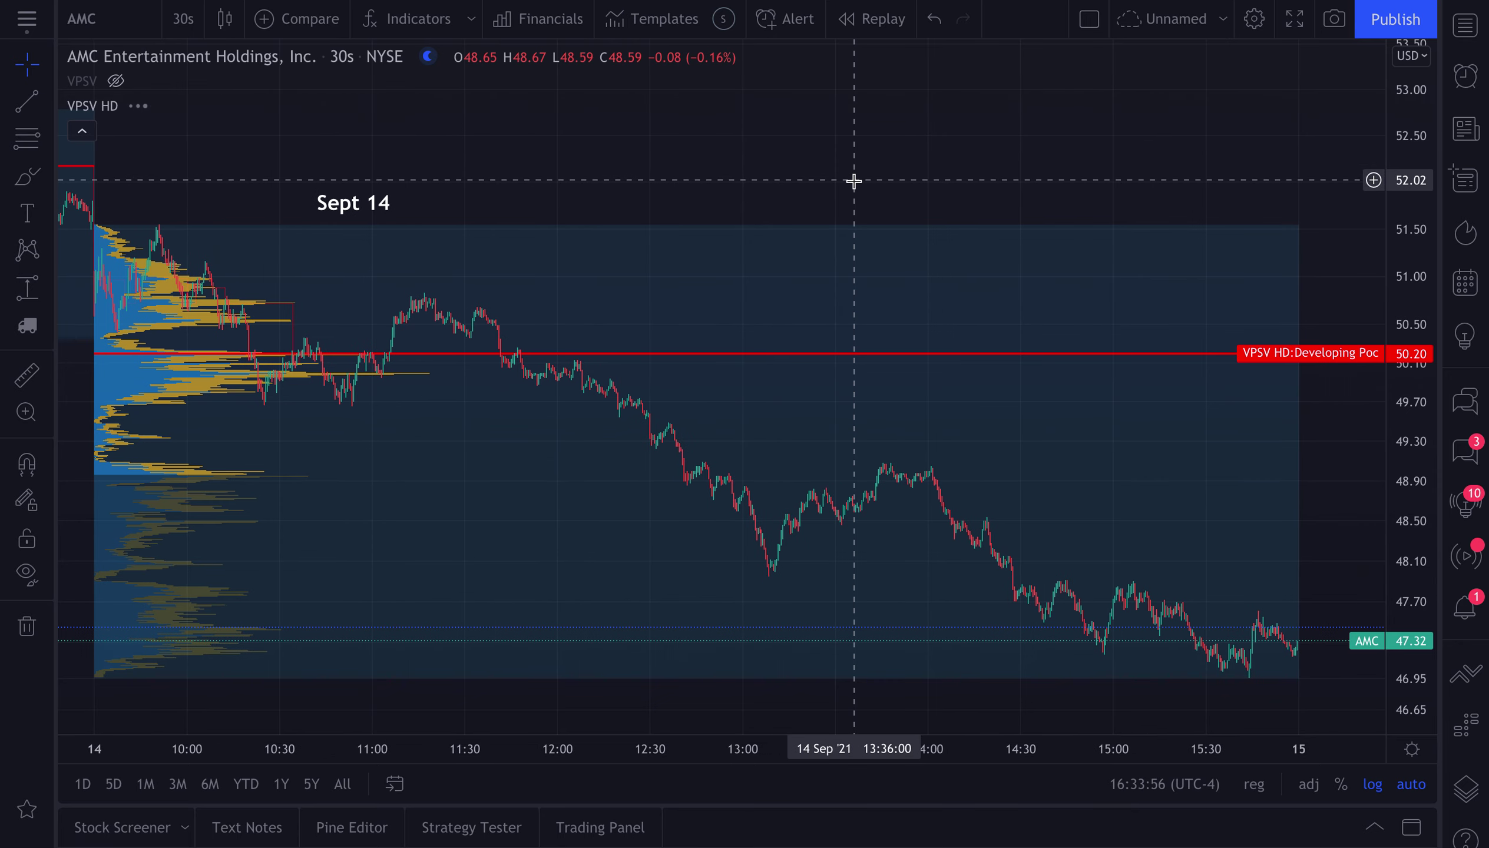
pyautogui.scroll(-4, 854, 181)
pyautogui.scroll(3, 957, 335)
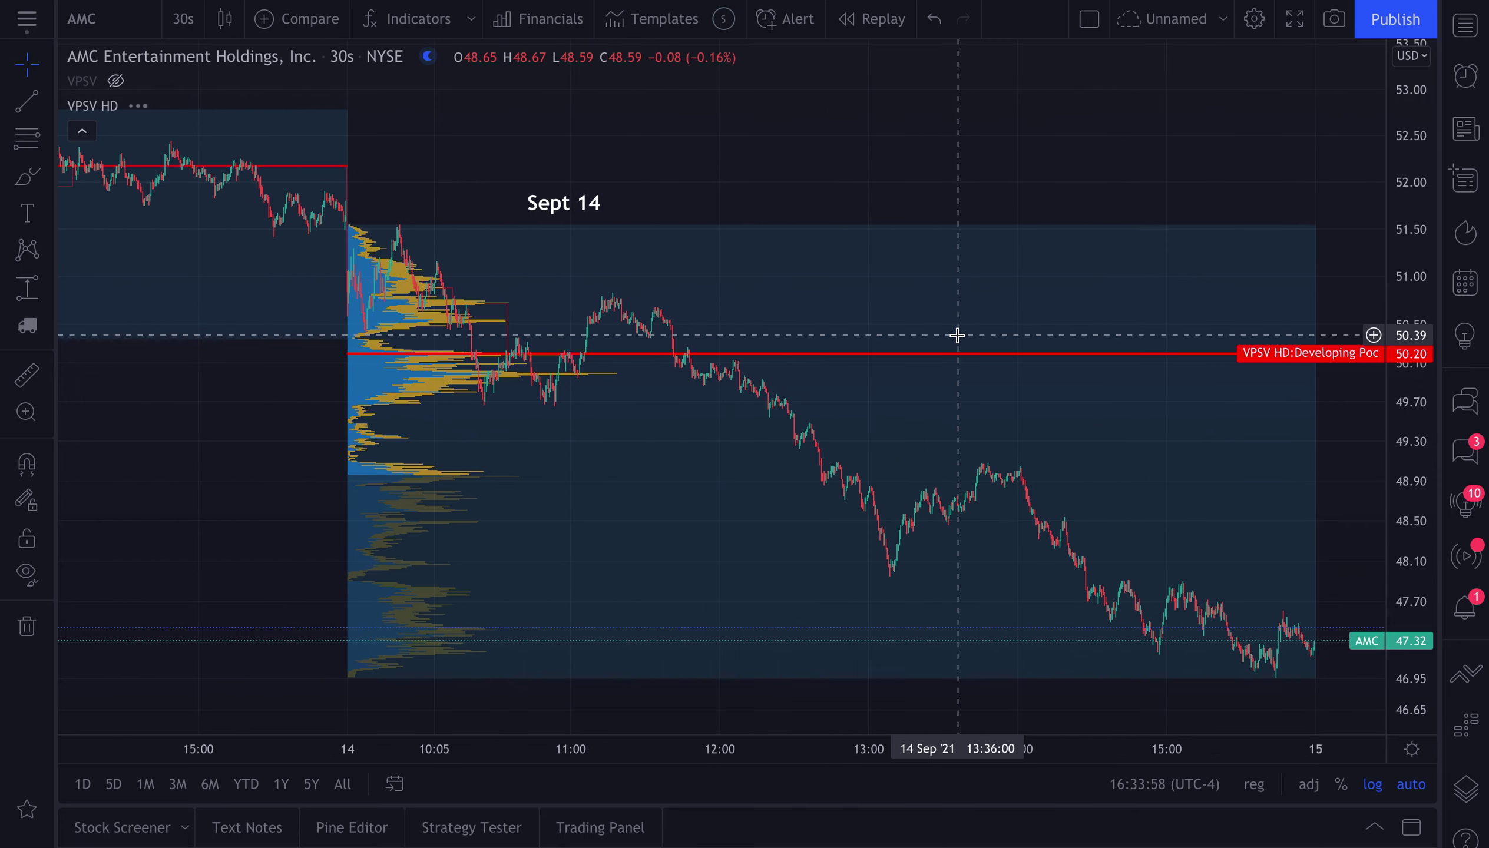
pyautogui.scroll(-3, 957, 335)
# - Dismiss the chart settings, then check the VPSV HD inputs and close them without changes
pyautogui.doubleClick(875, 358)
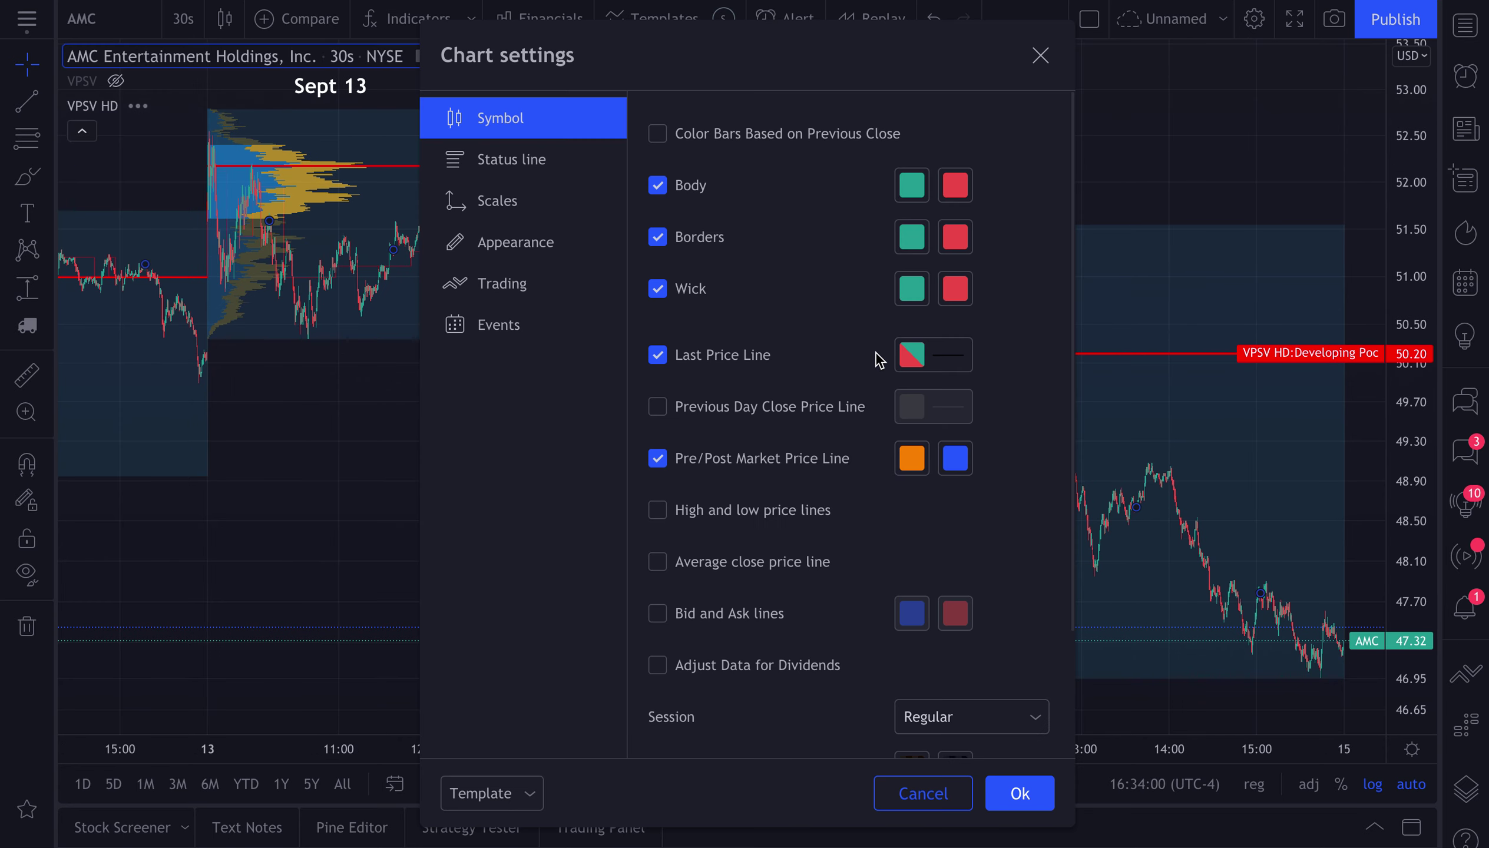
pyautogui.click(1040, 55)
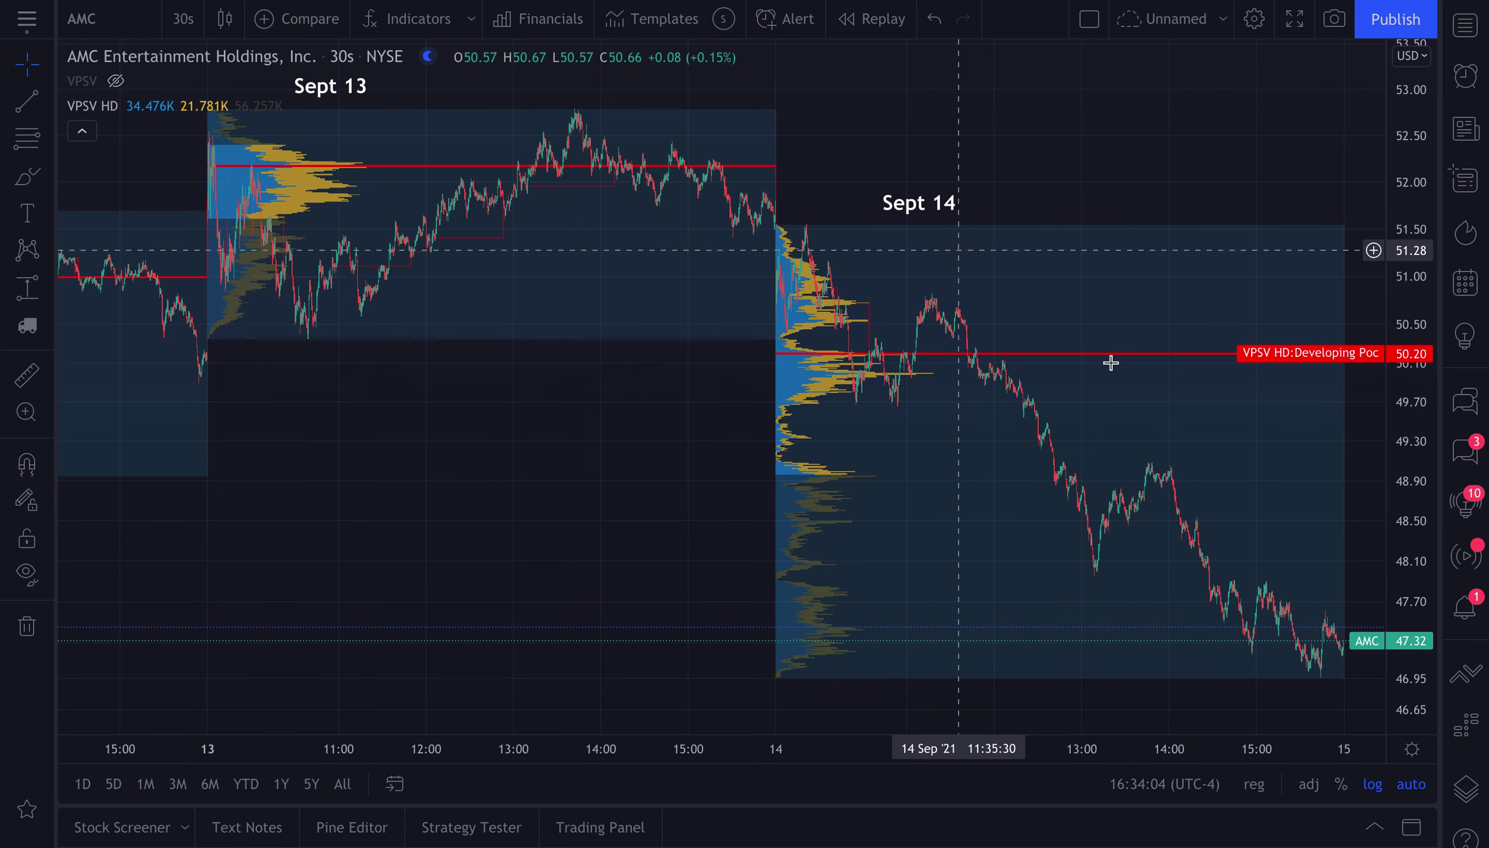
pyautogui.doubleClick(1128, 355)
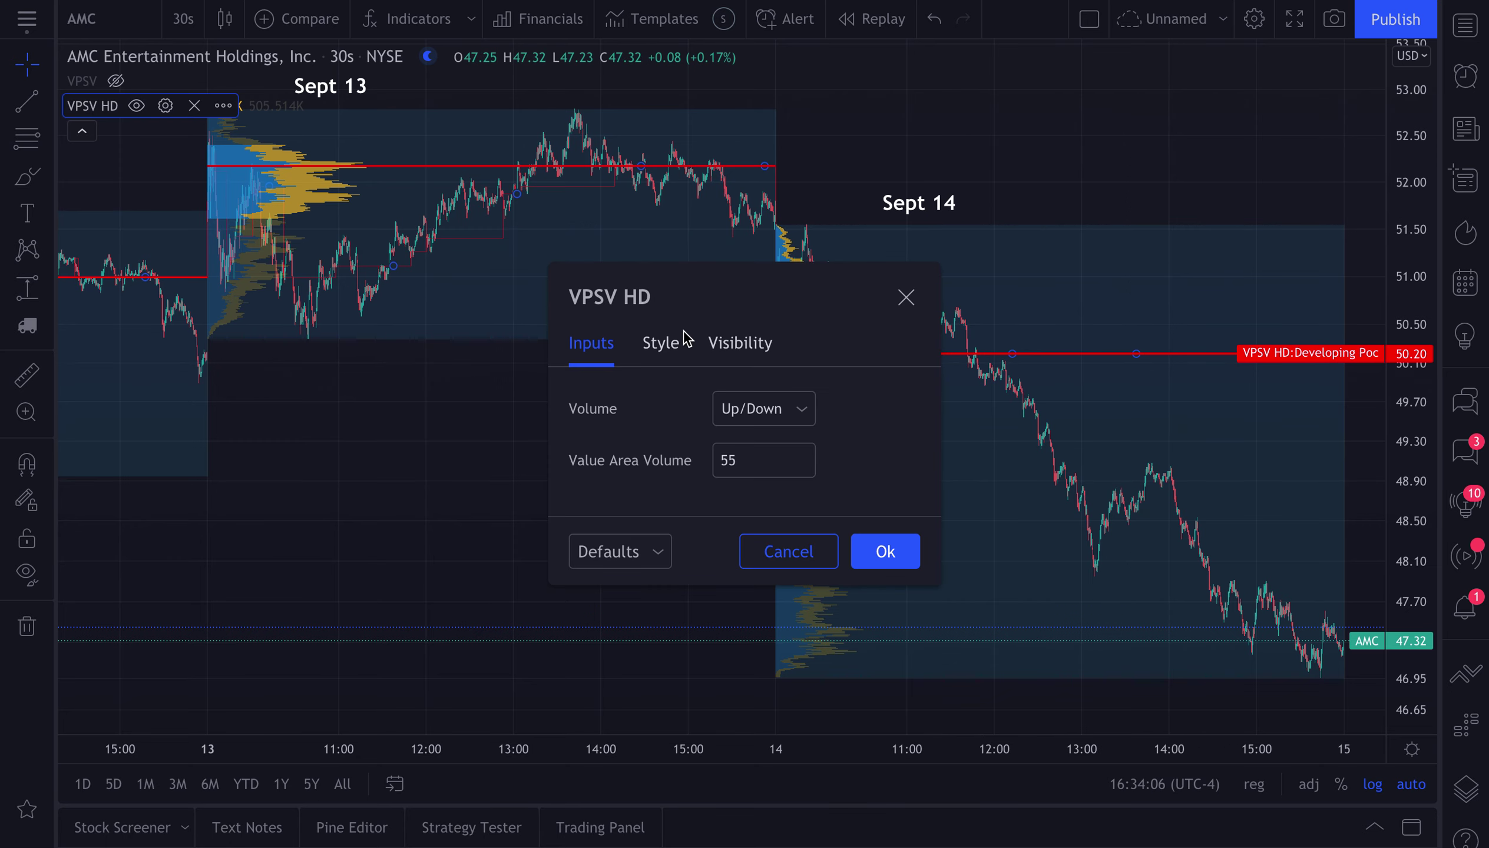
pyautogui.click(905, 297)
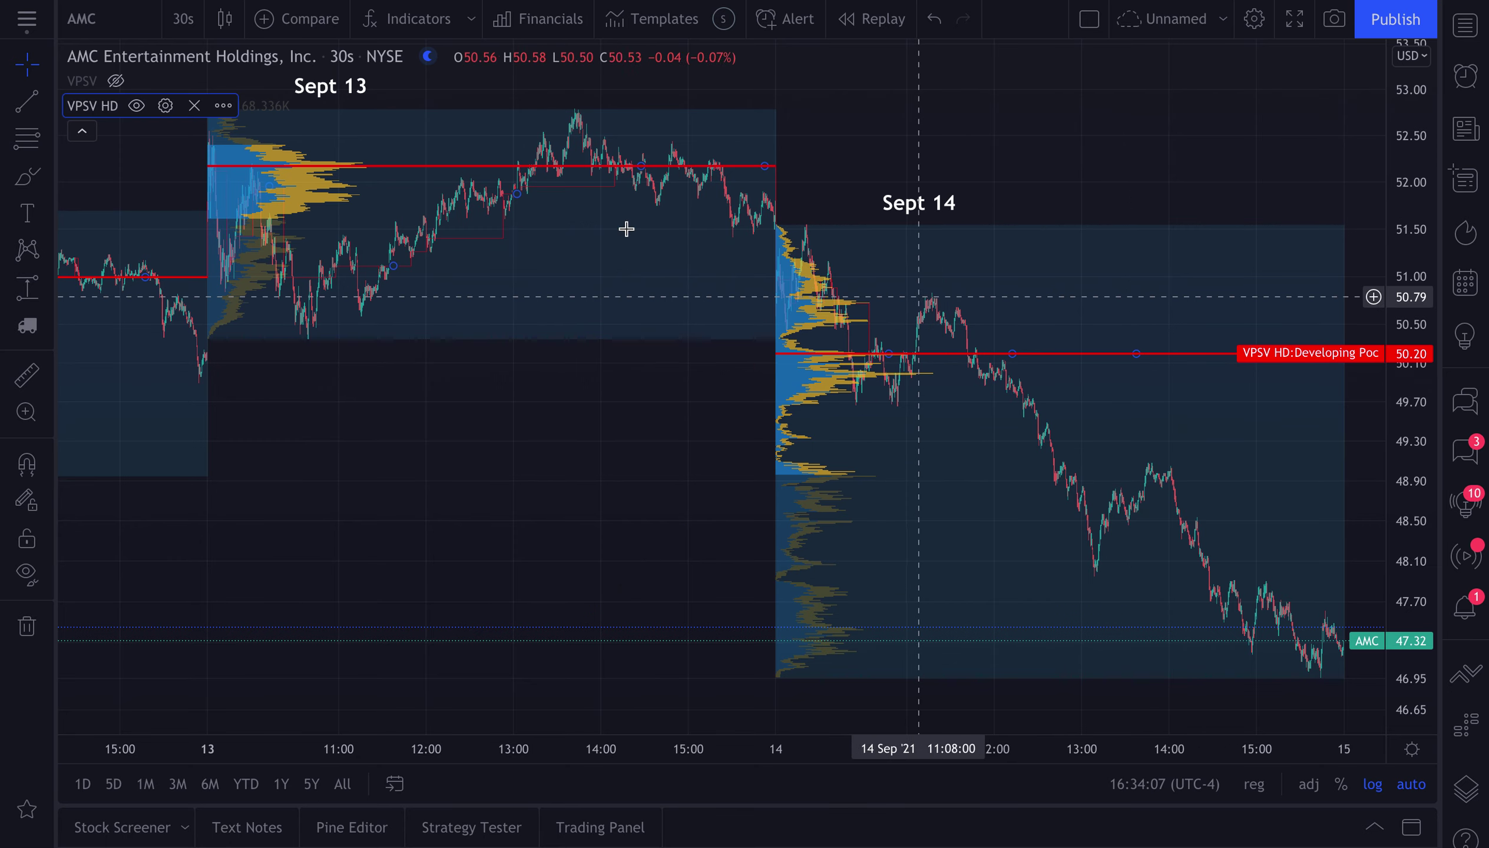
# - Show the standard VPSV in place of VPSV HD and enable Extend POC Right, keeping the POC line switched on
pyautogui.click(116, 81)
pyautogui.click(136, 105)
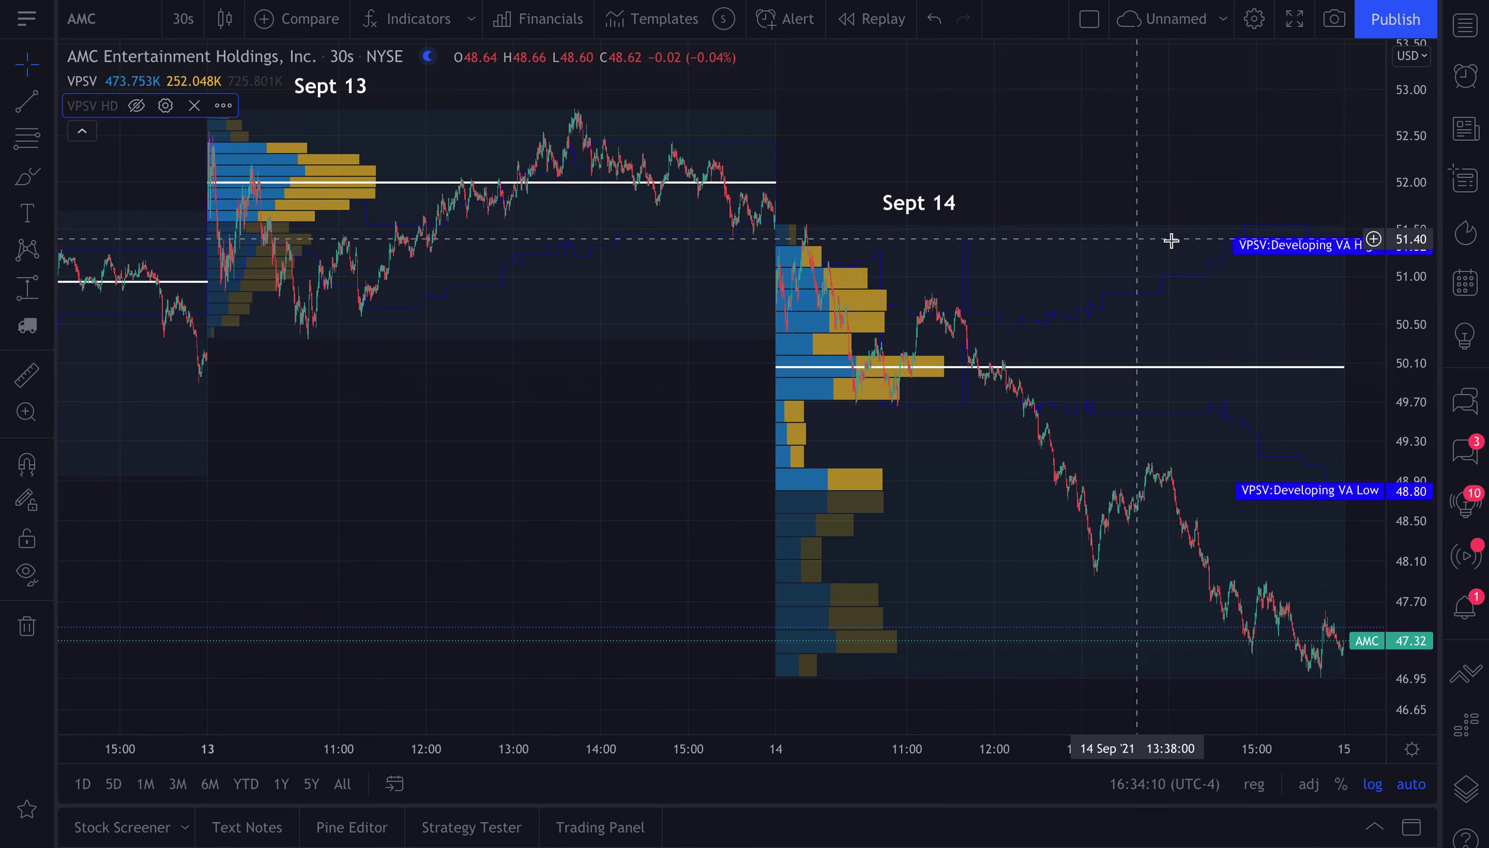
pyautogui.doubleClick(1053, 320)
pyautogui.click(584, 548)
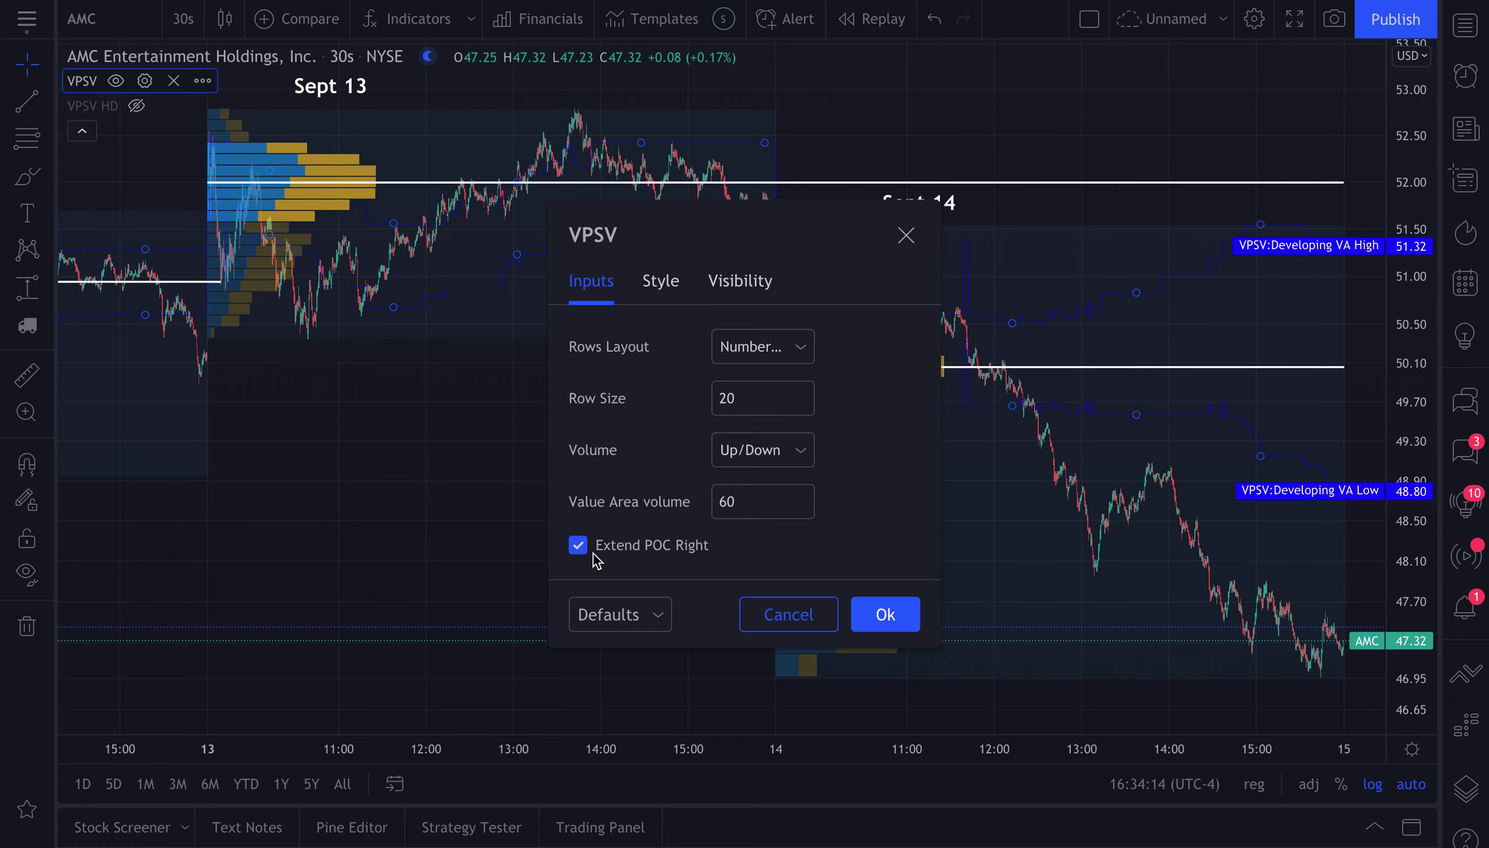
pyautogui.click(661, 281)
pyautogui.click(601, 583)
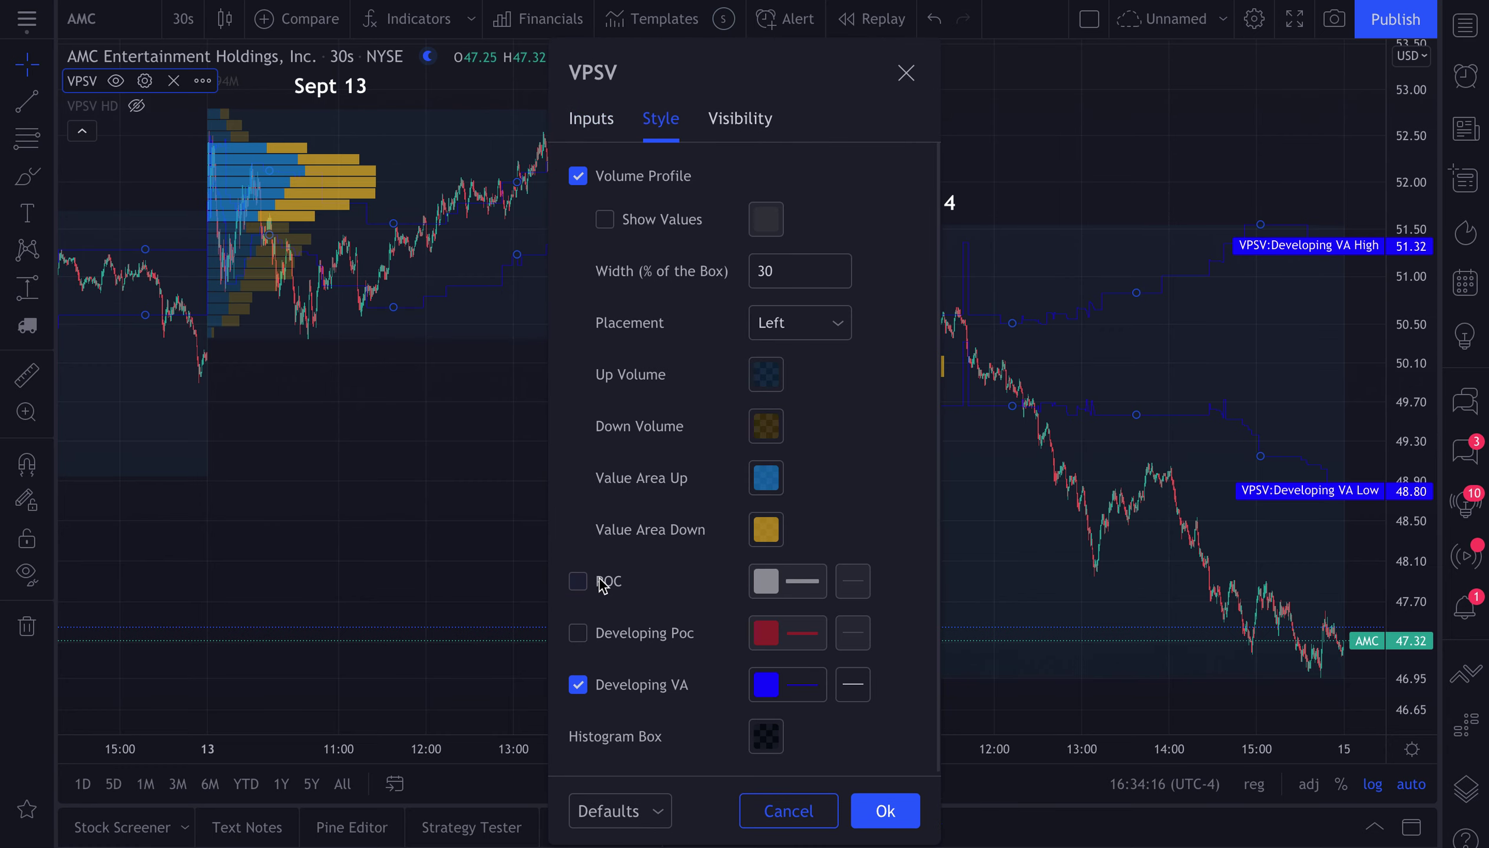
pyautogui.click(603, 584)
pyautogui.click(885, 809)
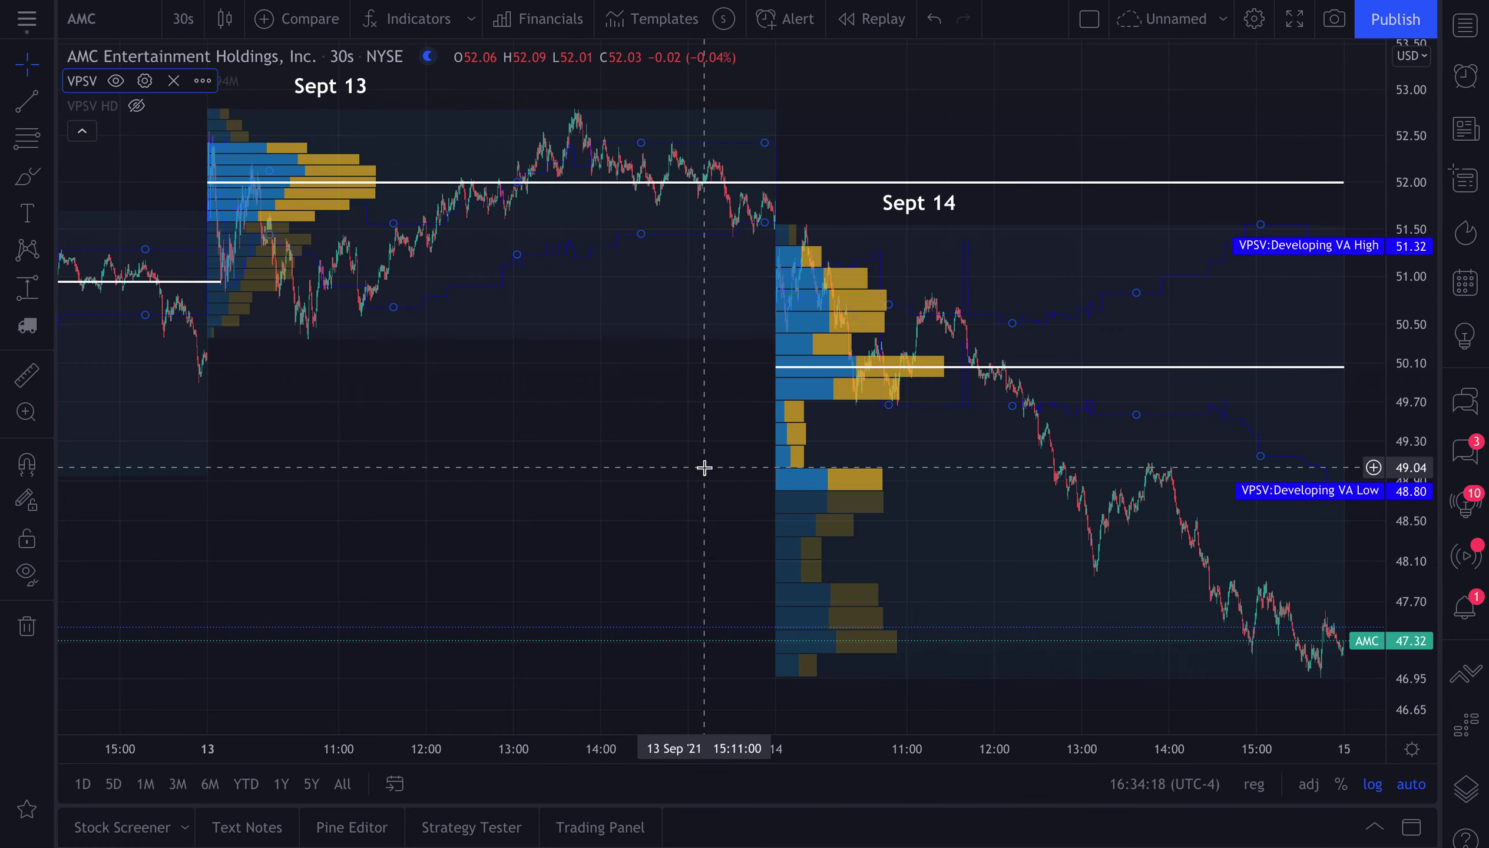
# - Set the AMC chart interval to 45 minutes and examine the extended POC lines across the months up to September
pyautogui.scroll(-4, 701, 468)
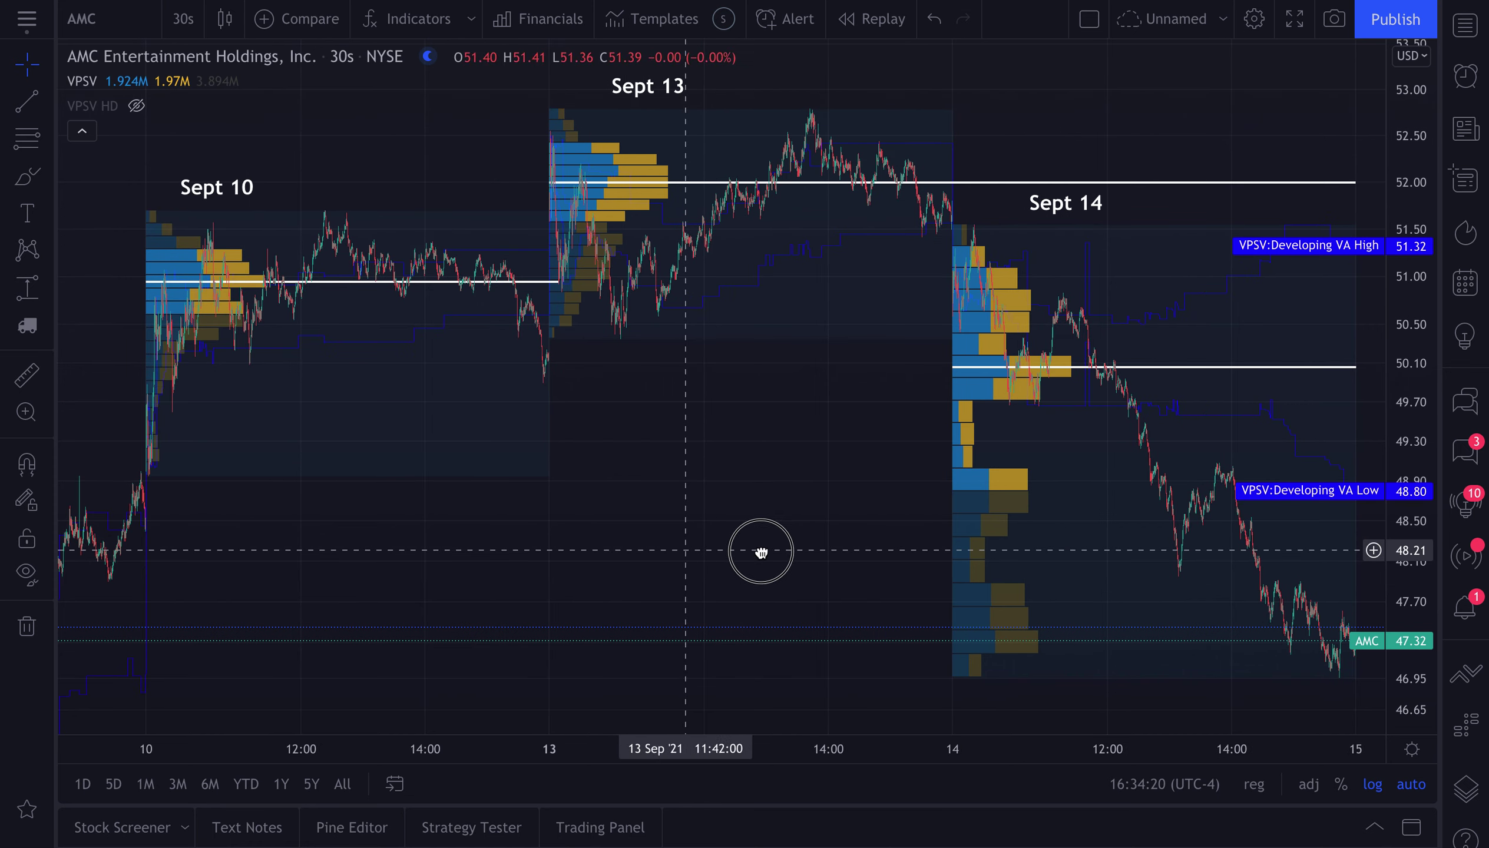
pyautogui.moveTo(761, 552); pyautogui.dragTo(863, 551)
pyautogui.click(190, 19)
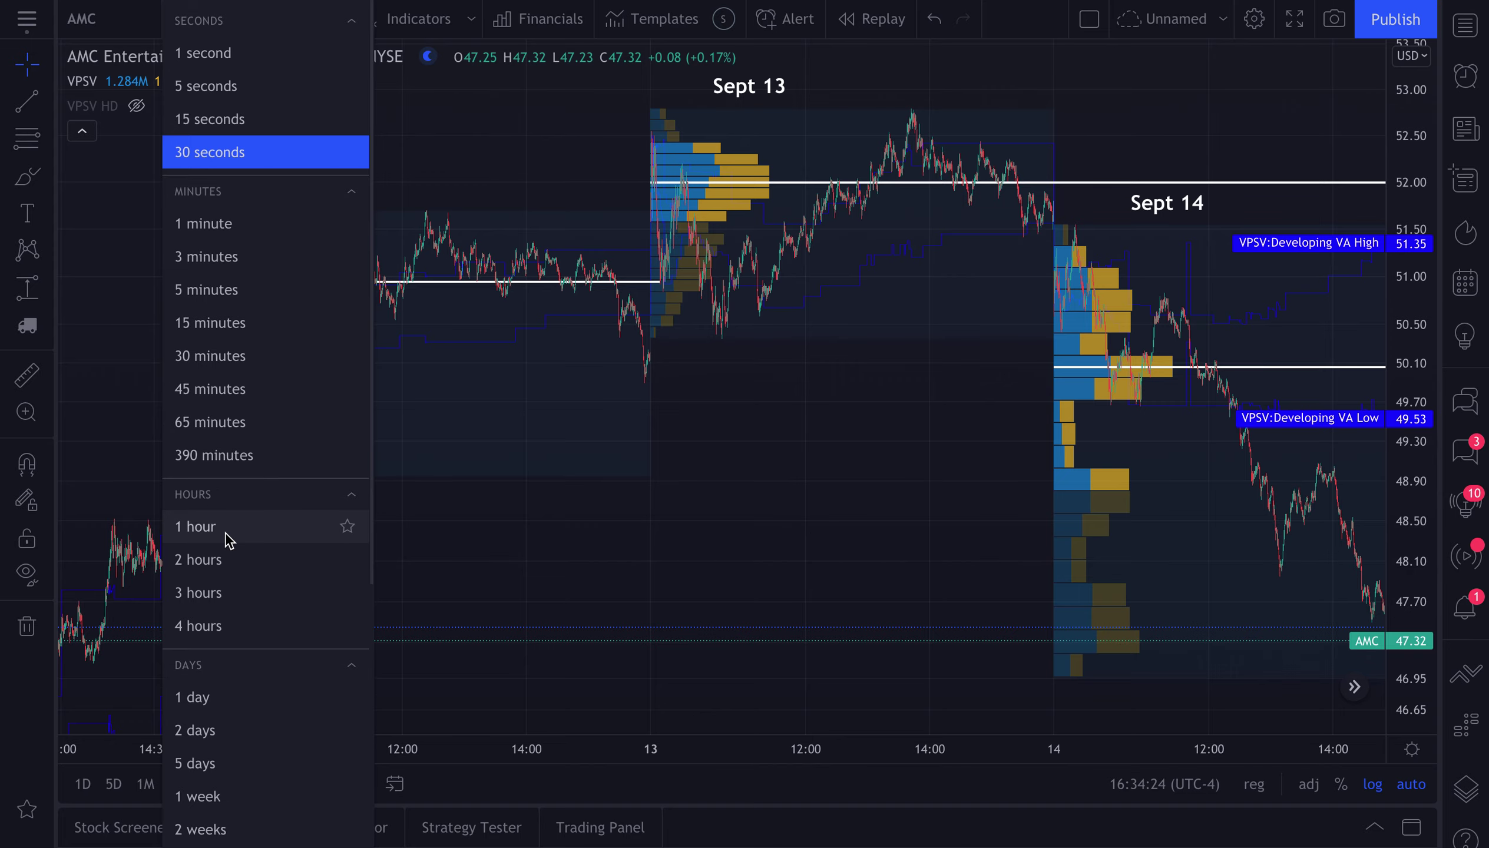
pyautogui.click(253, 399)
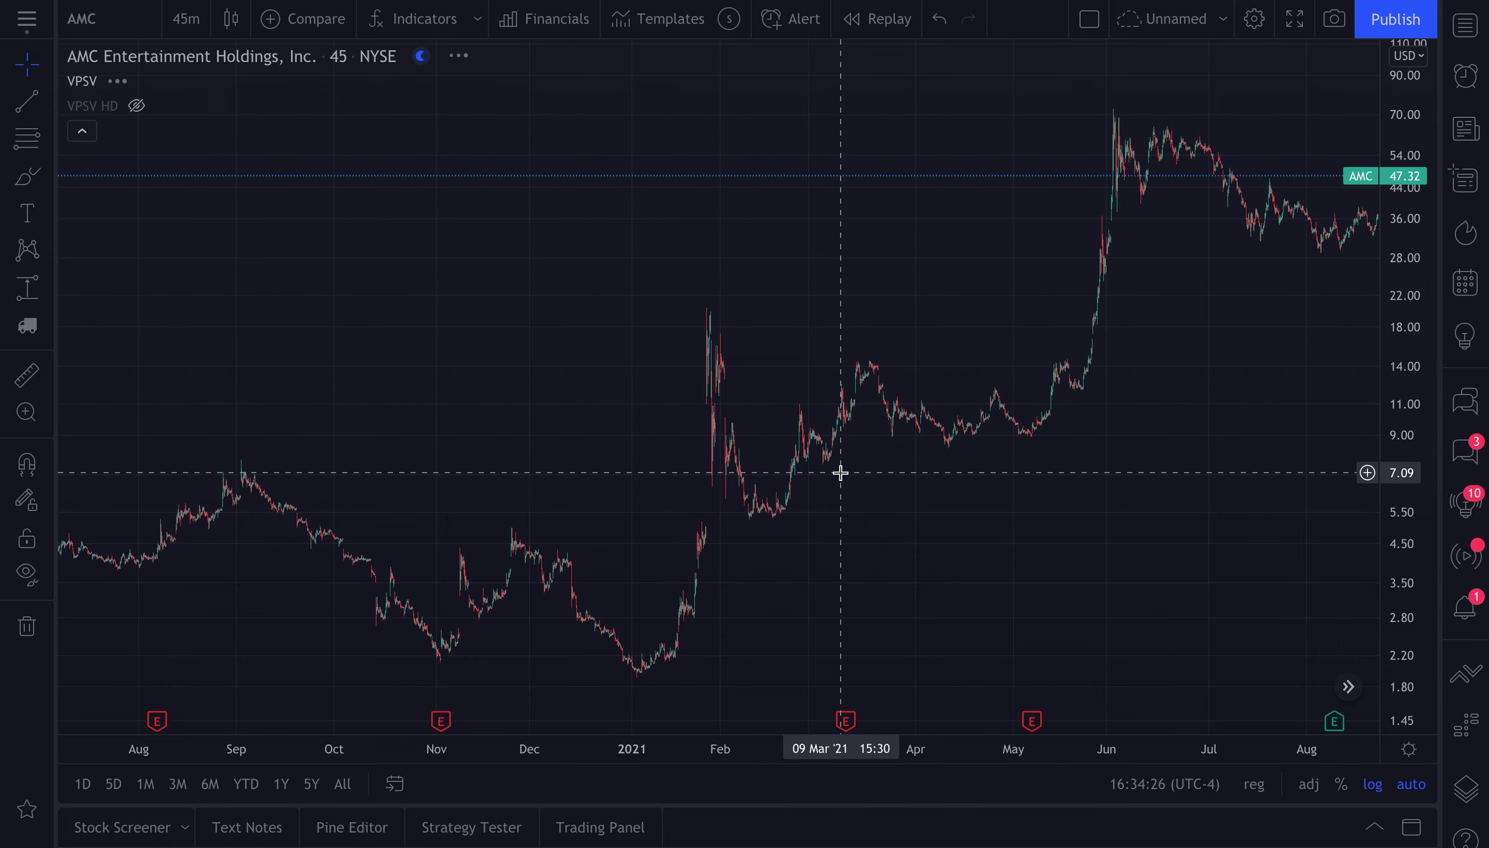
pyautogui.scroll(5, 841, 472)
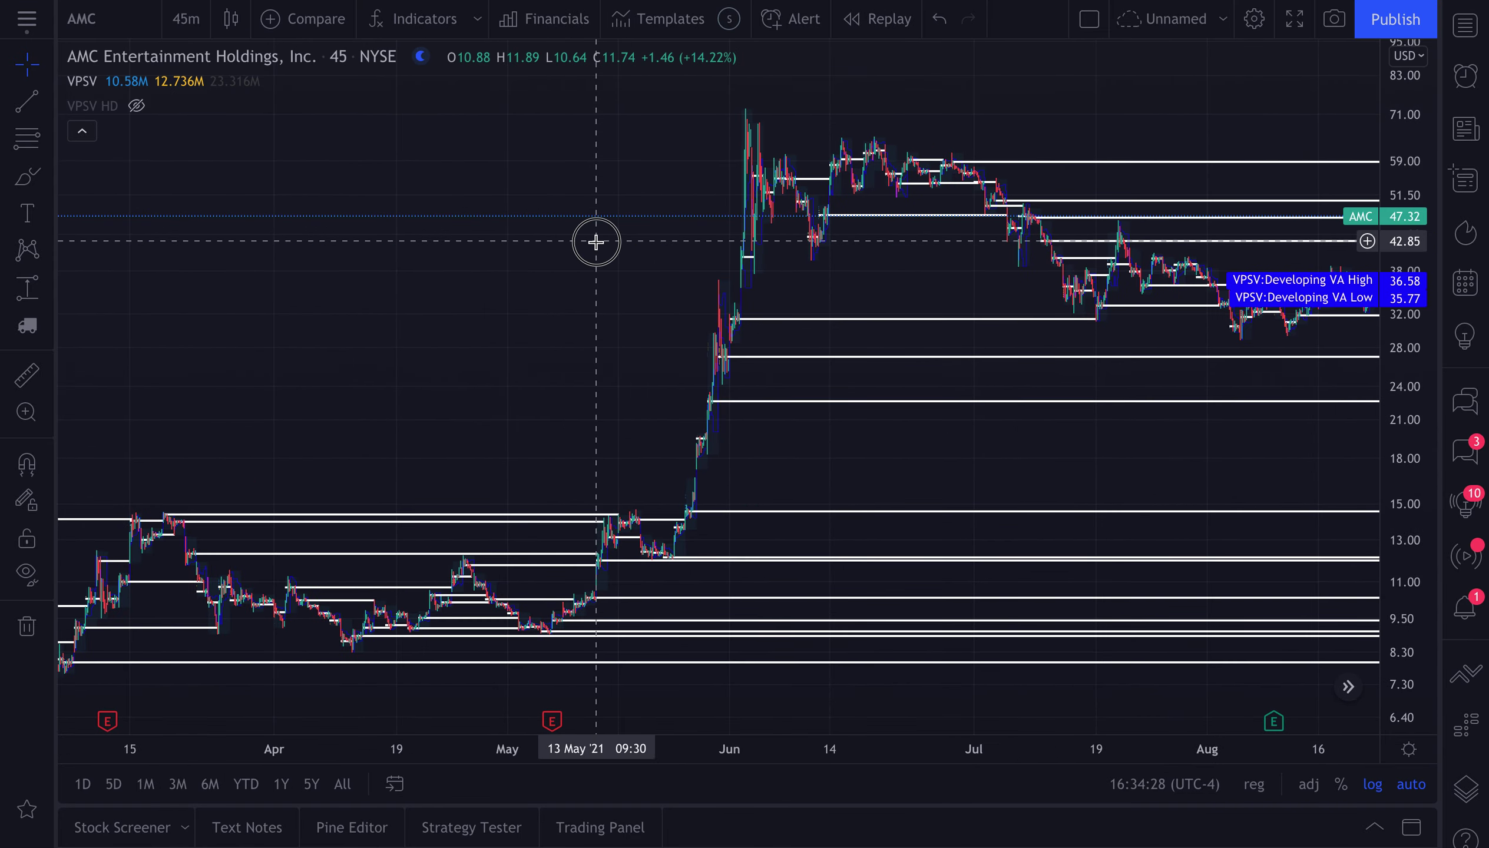
pyautogui.moveTo(595, 240); pyautogui.dragTo(223, 269)
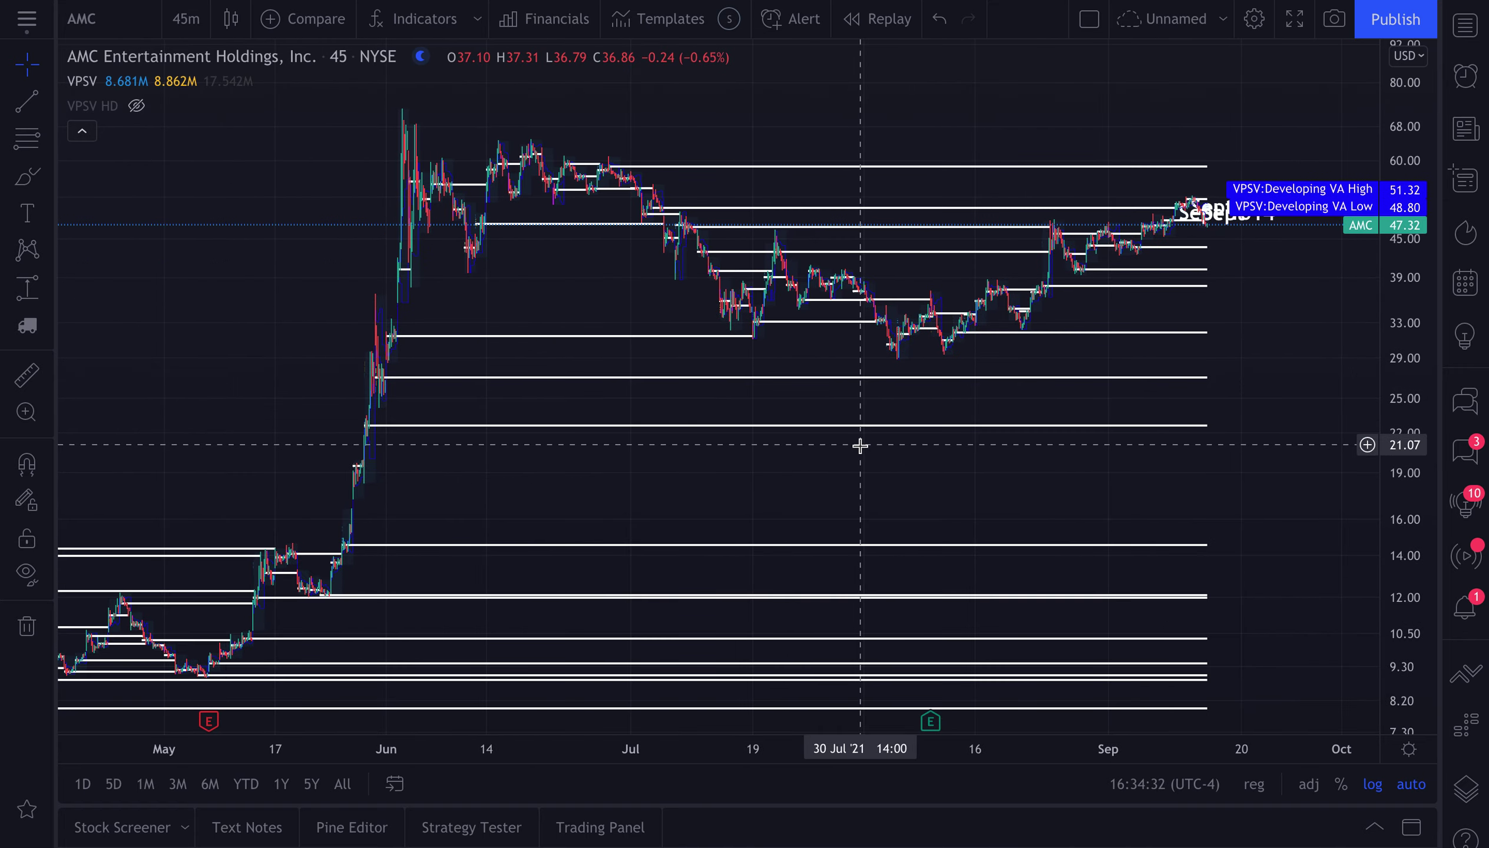
pyautogui.scroll(-2, 701, 552)
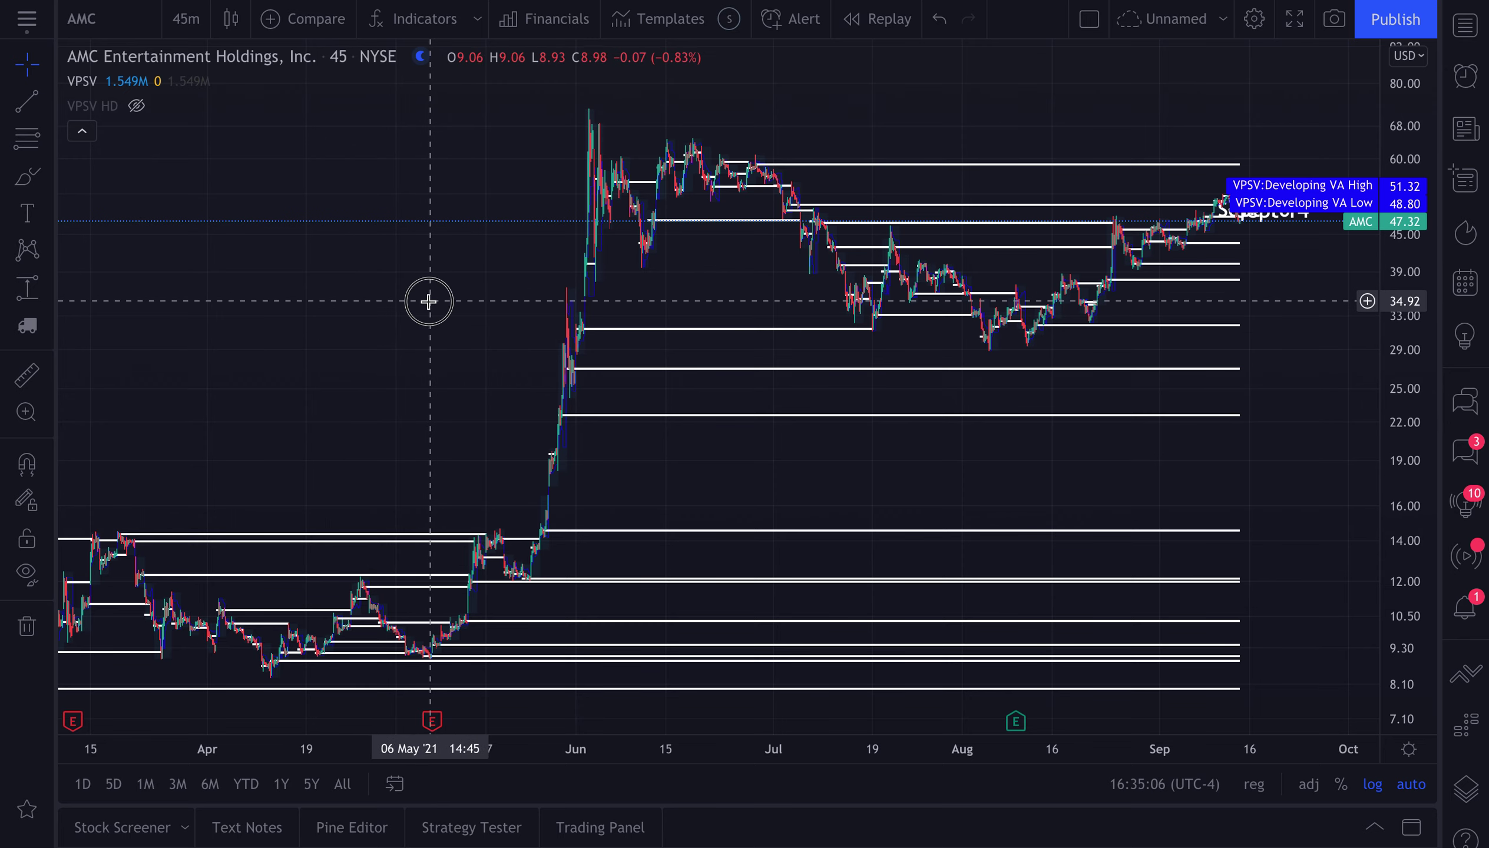
# - Draw a horizontal line at about 48.16 along the Sept 9 session's extended POC on the 45-minute chart
pyautogui.moveTo(428, 302); pyautogui.dragTo(239, 303)
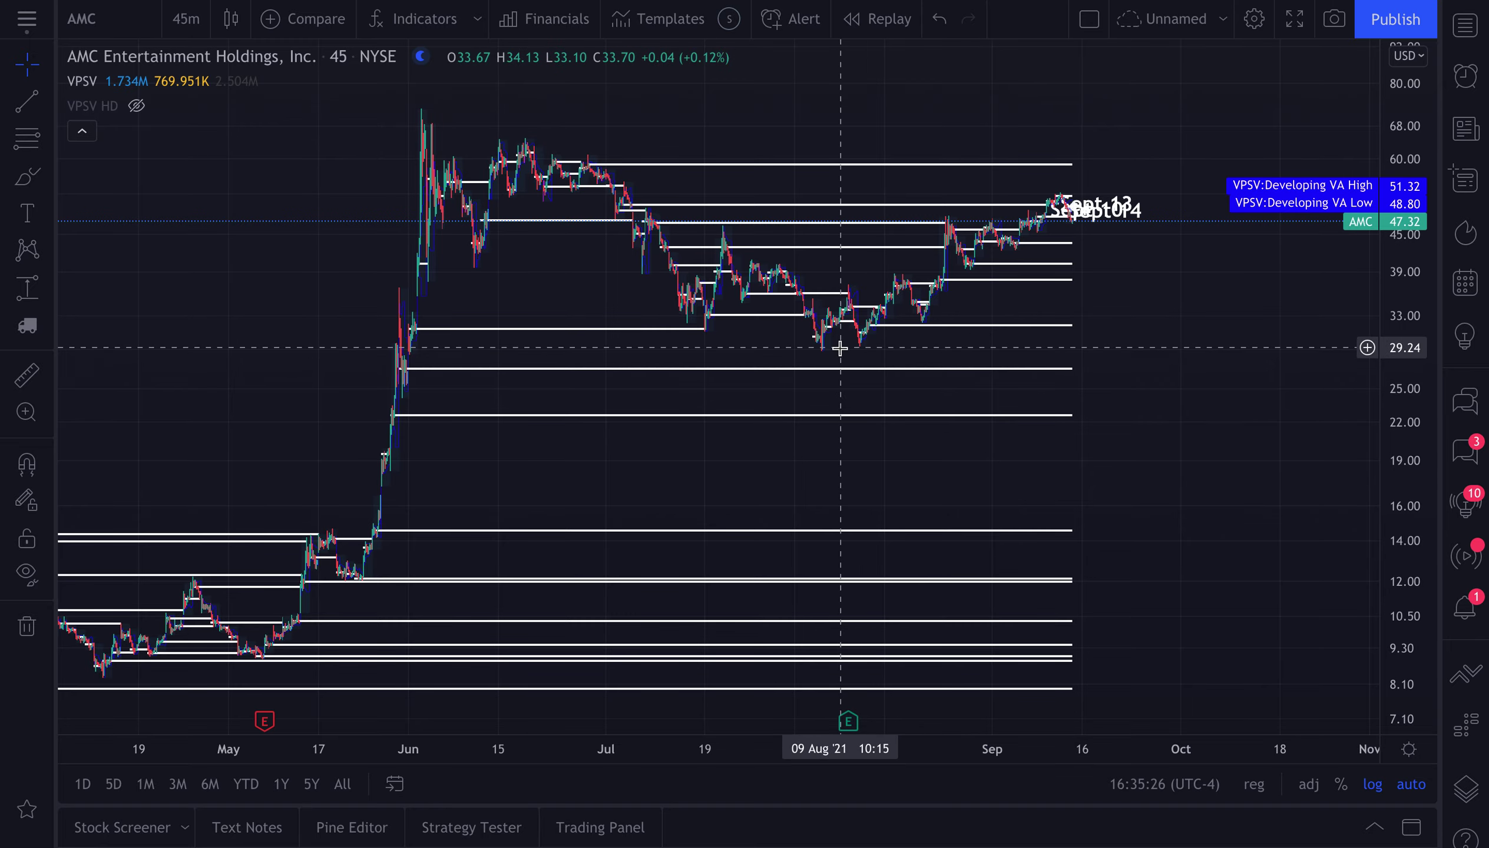
pyautogui.scroll(6, 841, 349)
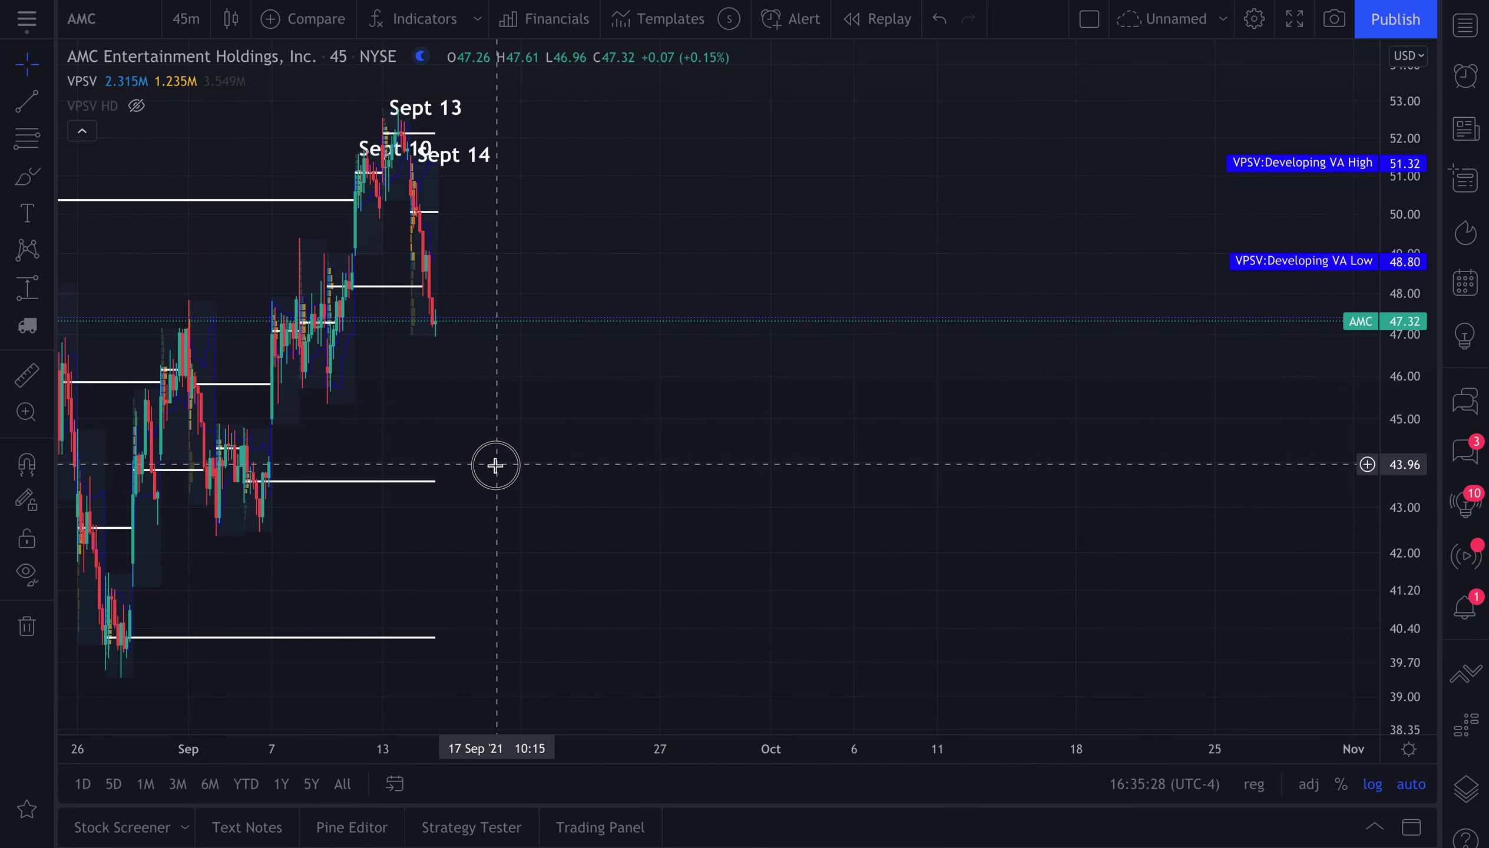
pyautogui.scroll(5, 983, 491)
pyautogui.scroll(3, 985, 491)
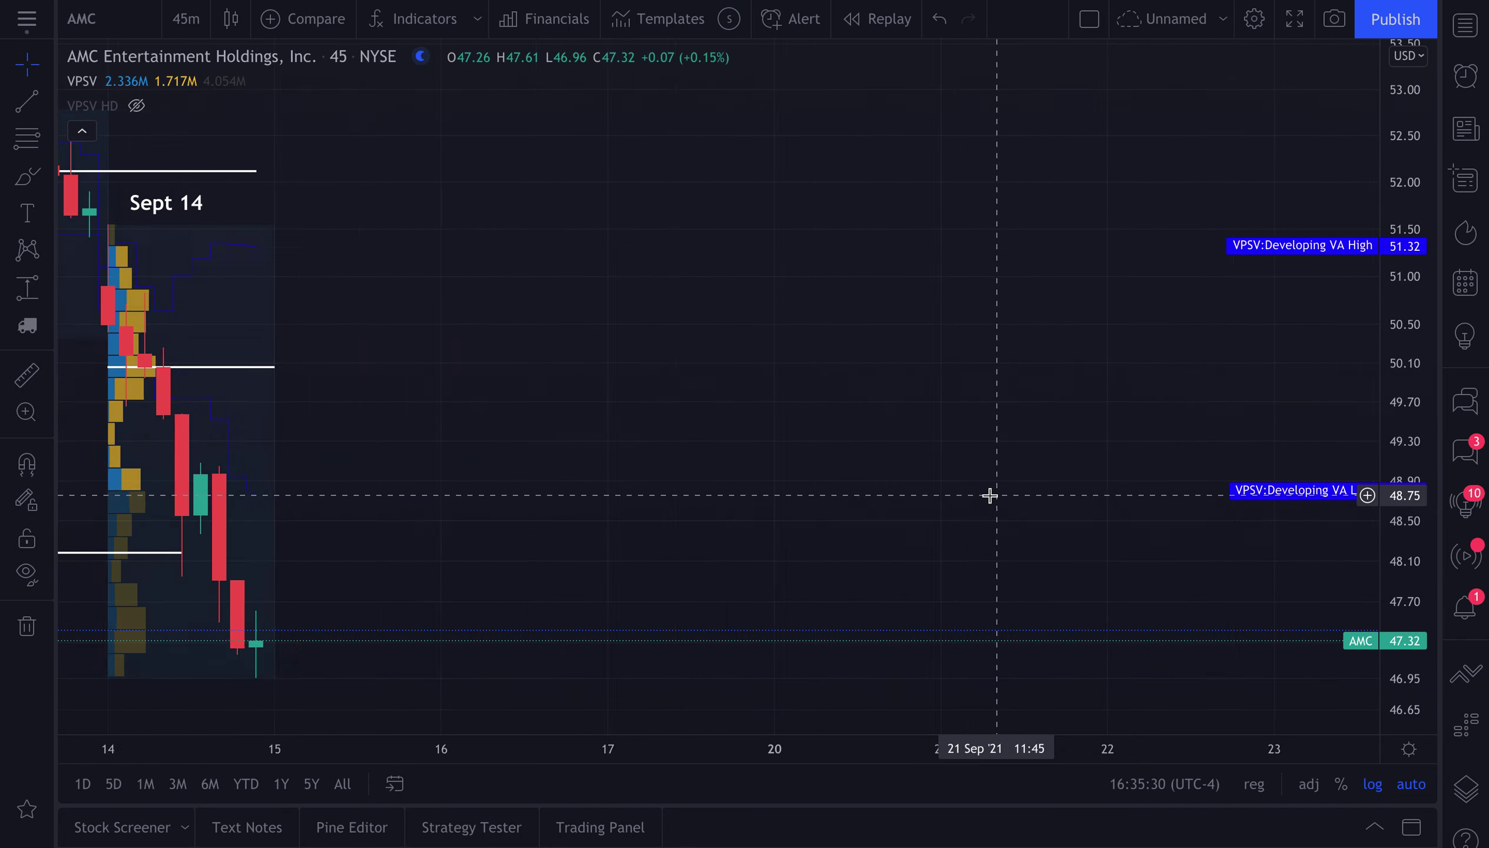
pyautogui.moveTo(442, 451); pyautogui.dragTo(1302, 521)
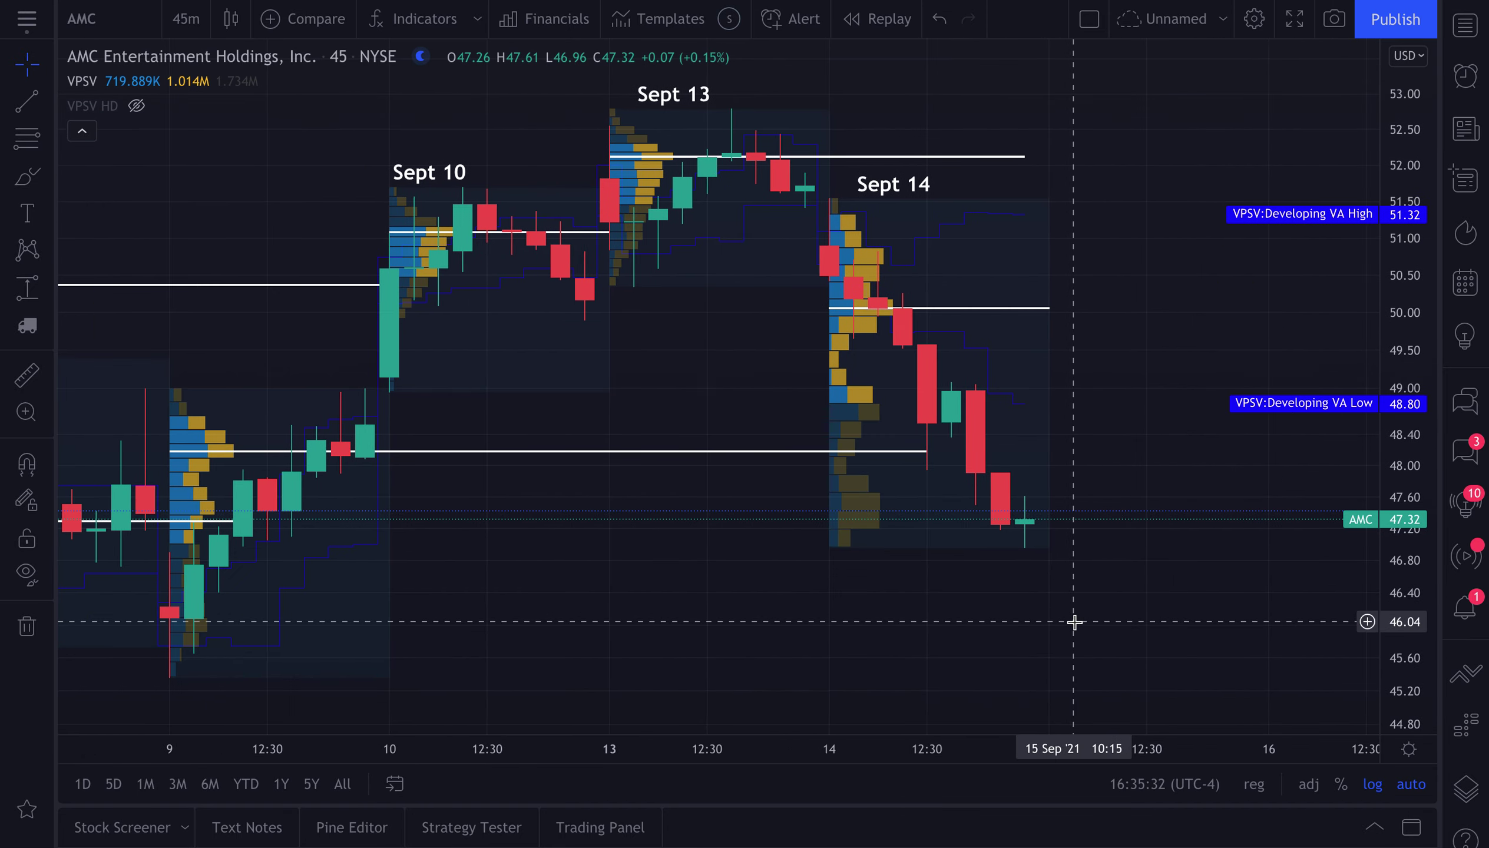
pyautogui.hscroll(-2, 1074, 622)
pyautogui.hscroll(-2, 881, 623)
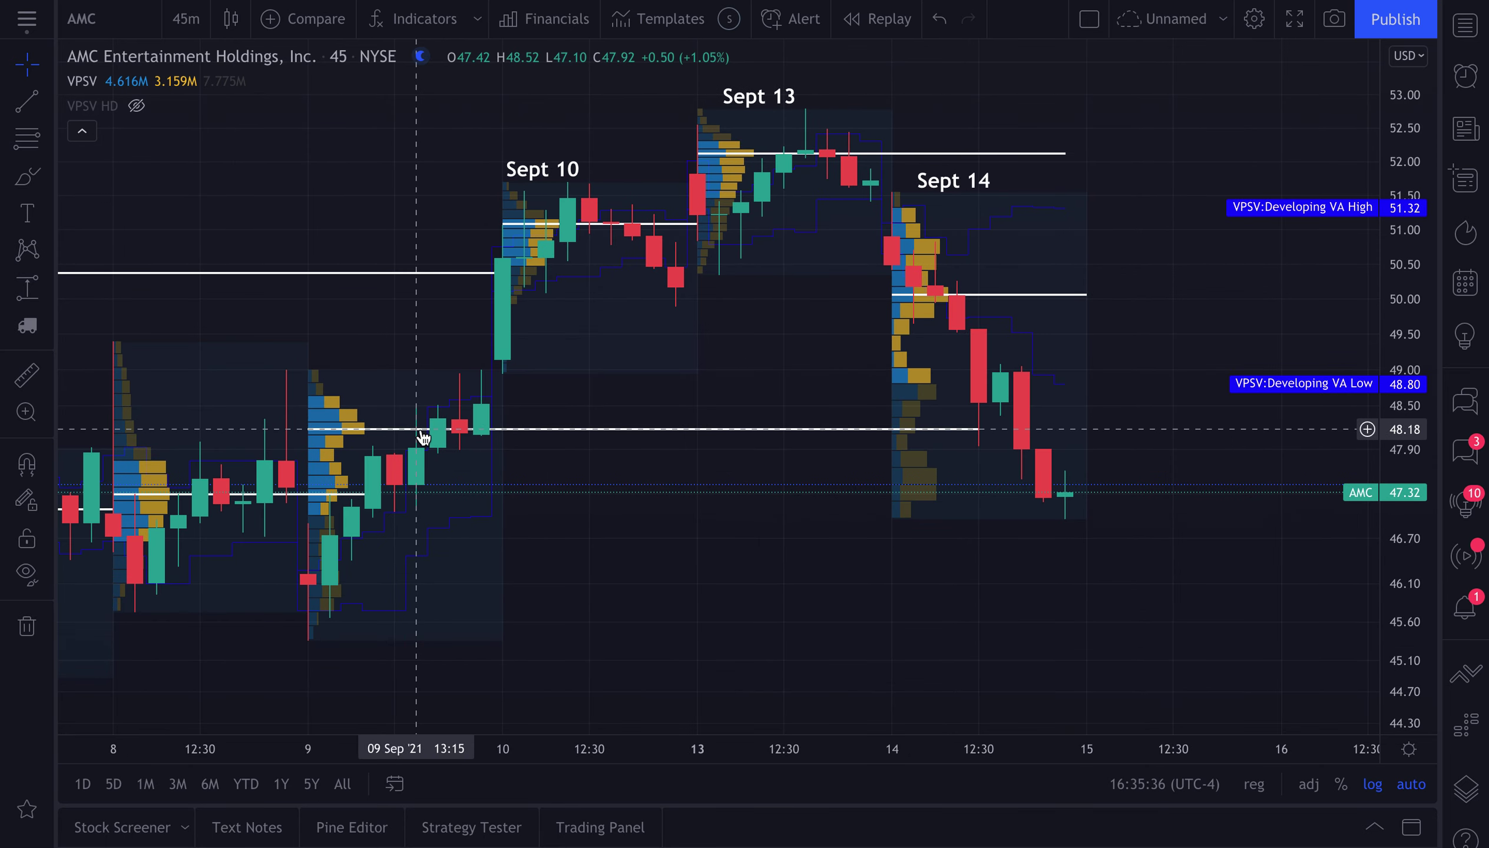
pyautogui.click(48, 101)
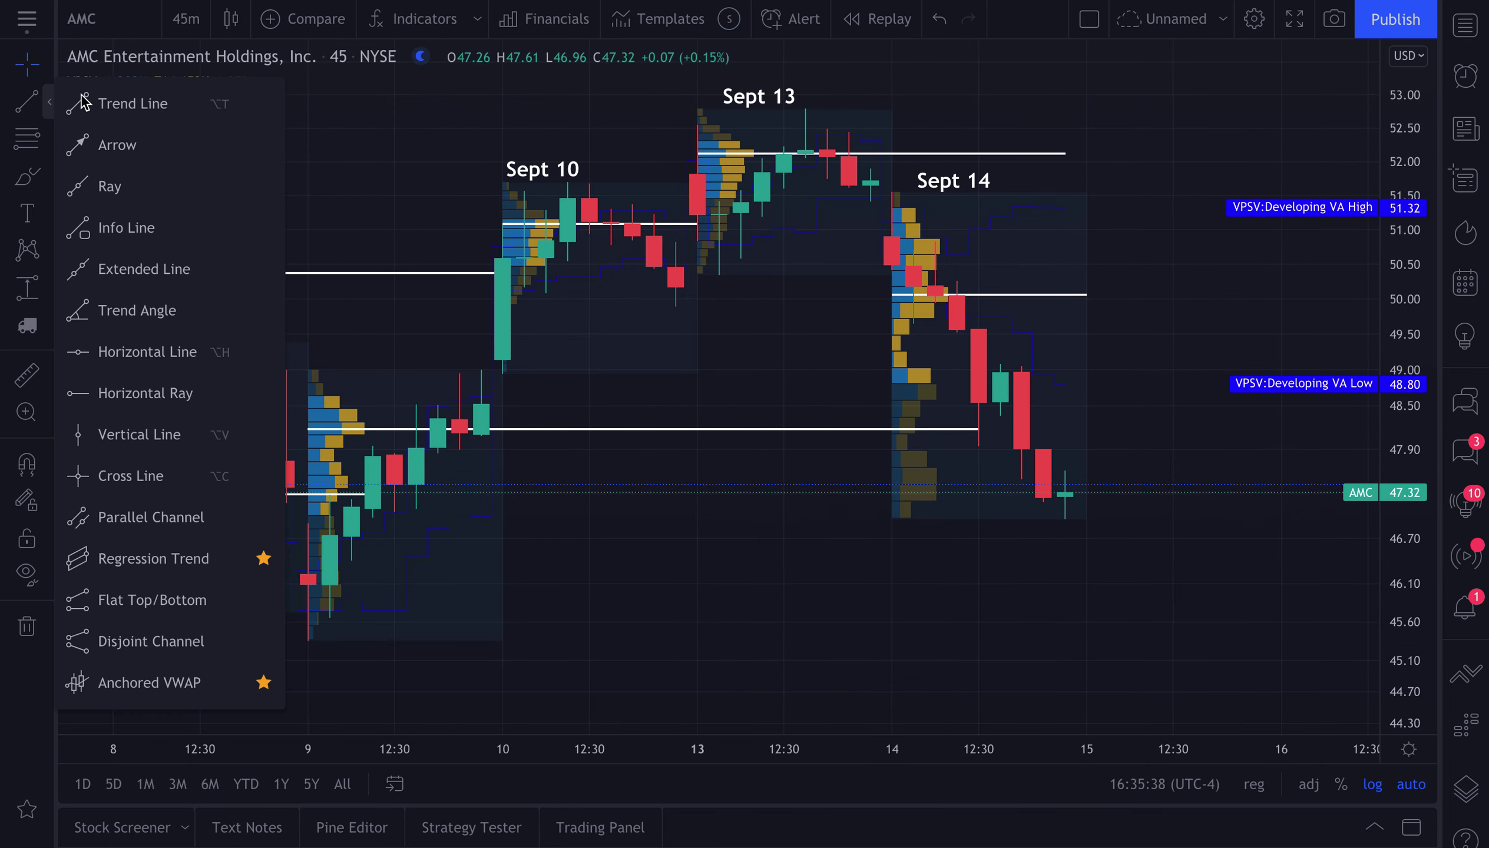
pyautogui.click(179, 342)
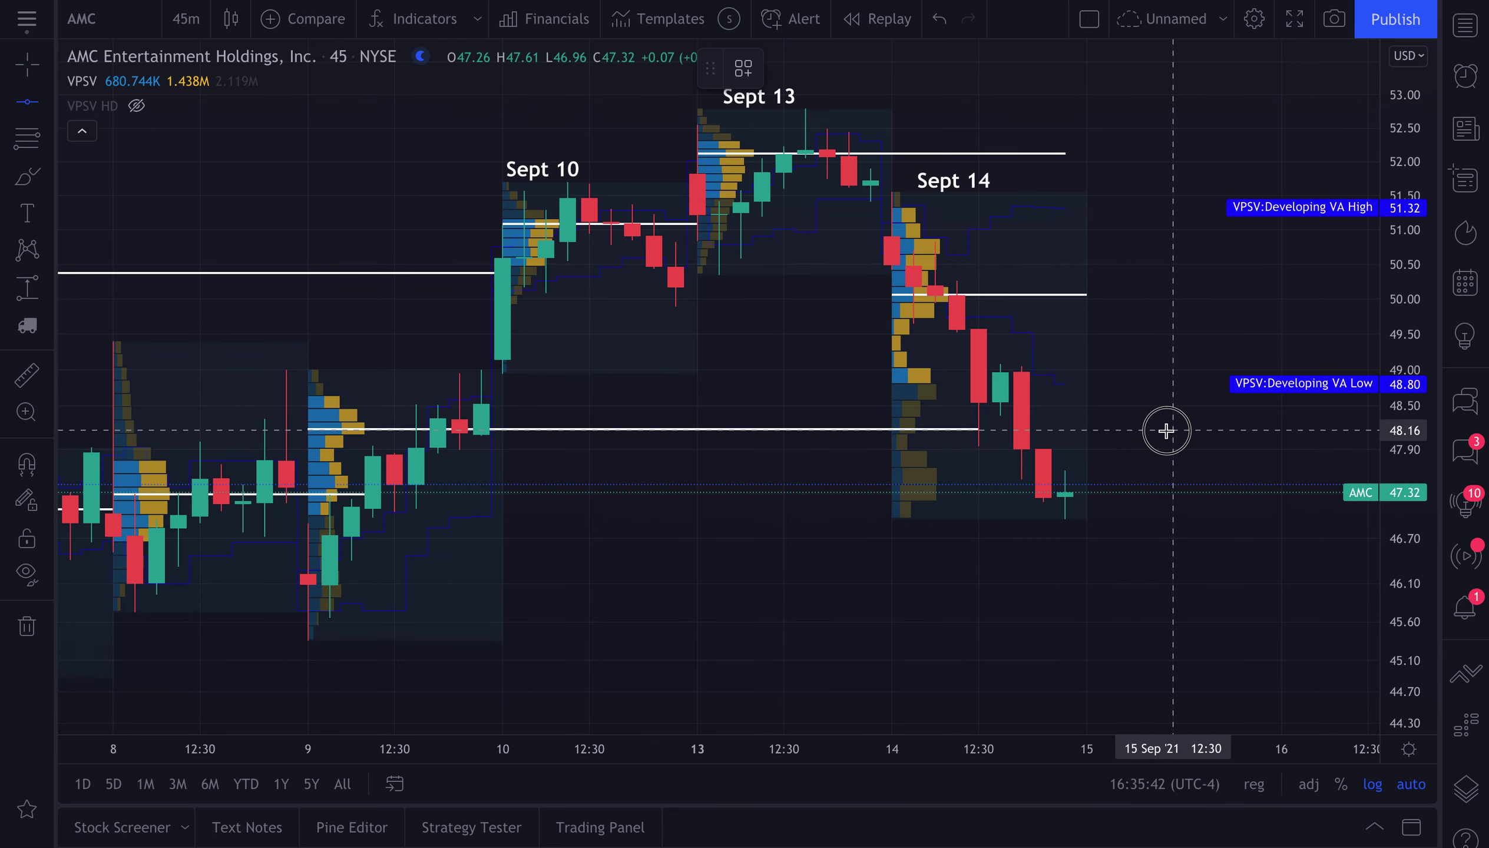
pyautogui.click(1166, 430)
# - Try to create a one-time Crossing alert on the horizontal line along the Sept 9 POC
pyautogui.rightClick(1169, 431)
pyautogui.click(1205, 450)
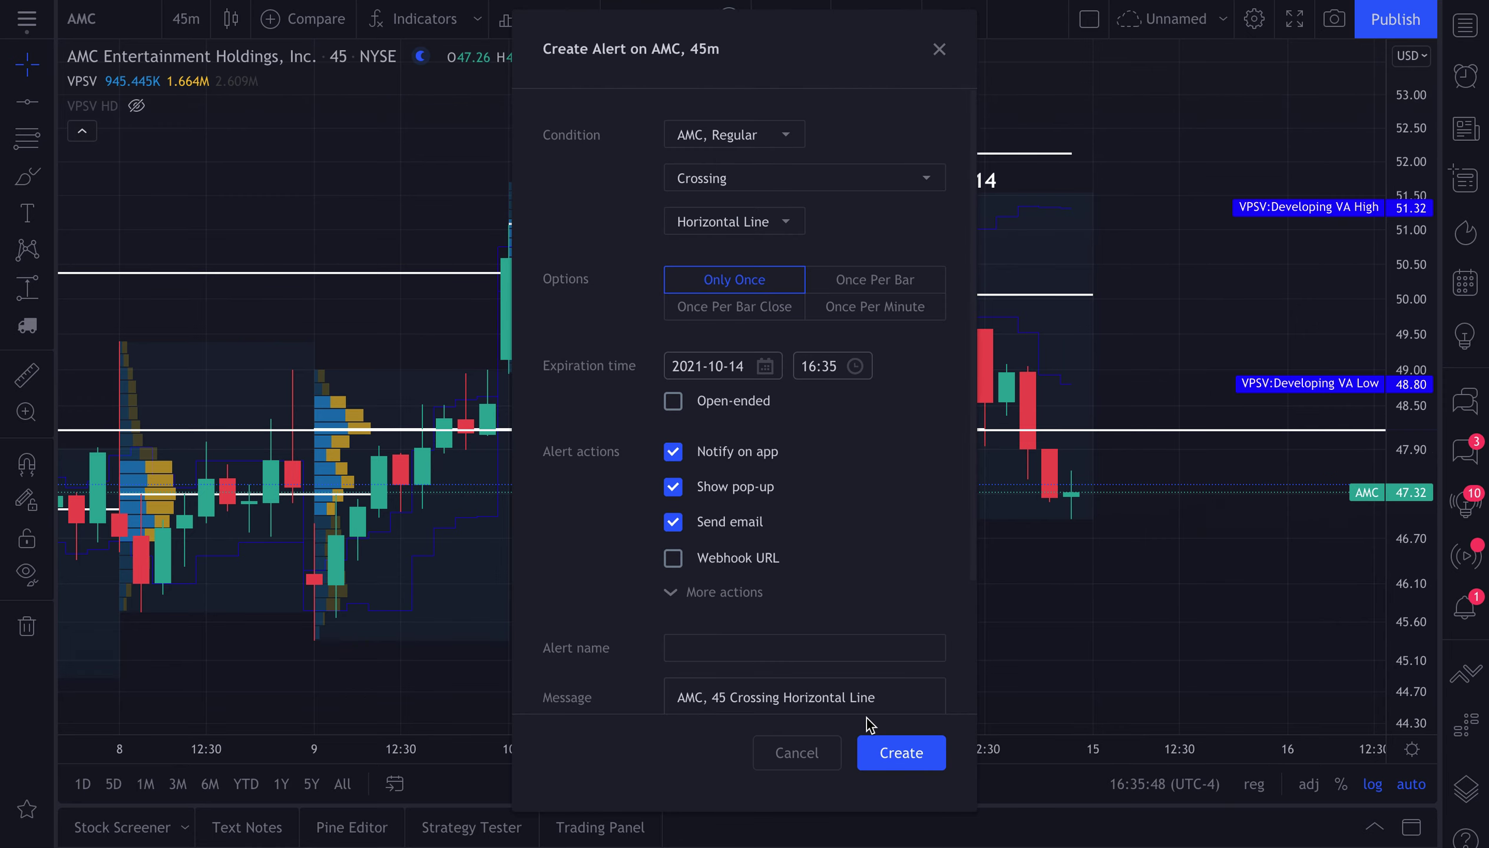
pyautogui.click(898, 753)
# - Set the AMC chart interval to 1 minute and bring the whole Sept 14 session into view
pyautogui.scroll(-3, 898, 649)
pyautogui.scroll(-2, 1107, 518)
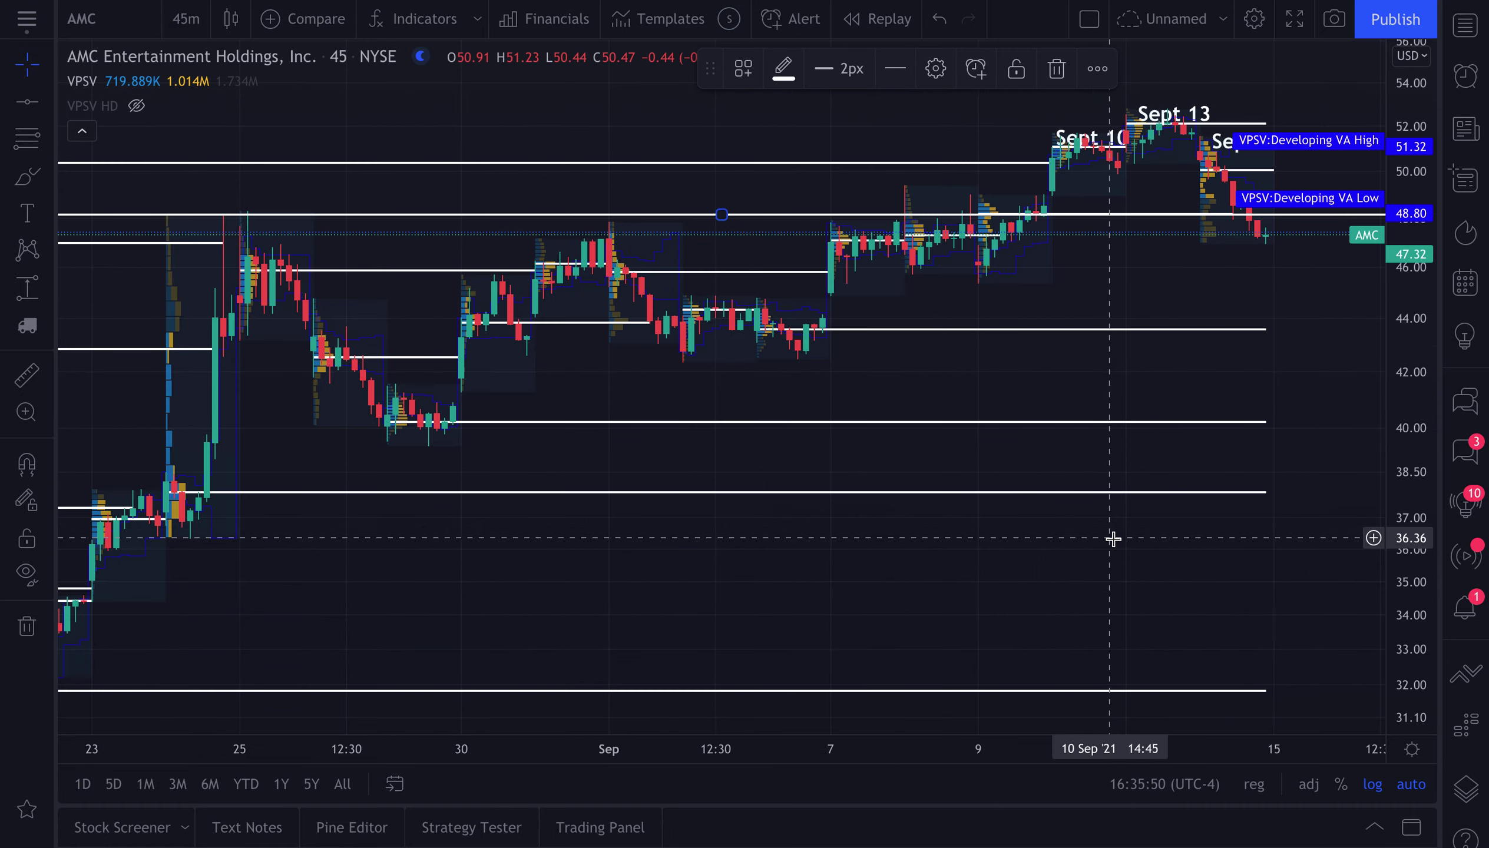
pyautogui.scroll(5, 1113, 536)
pyautogui.click(185, 26)
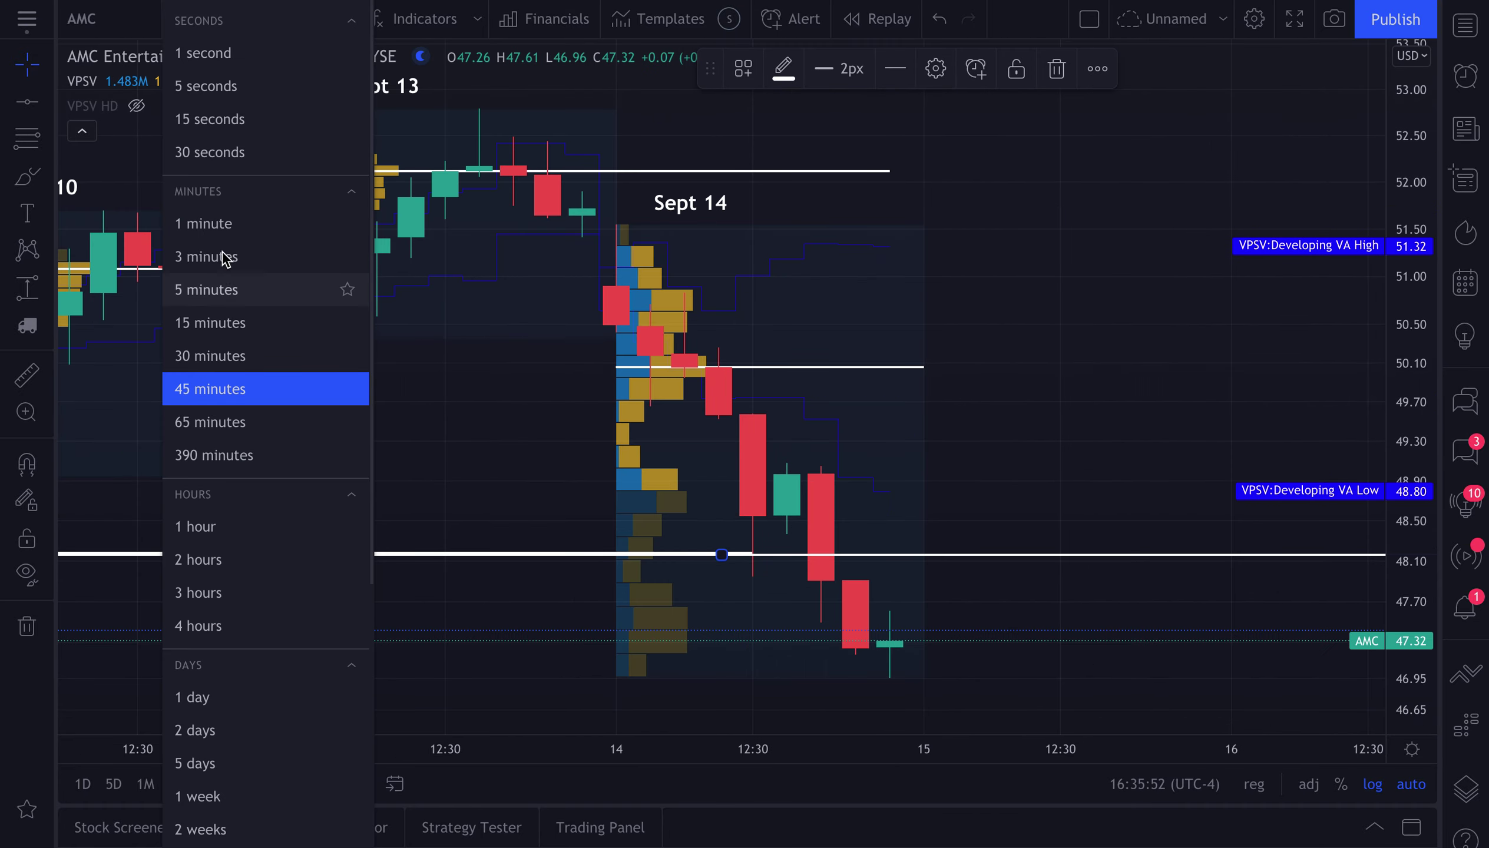
pyautogui.click(224, 227)
pyautogui.scroll(-6, 744, 470)
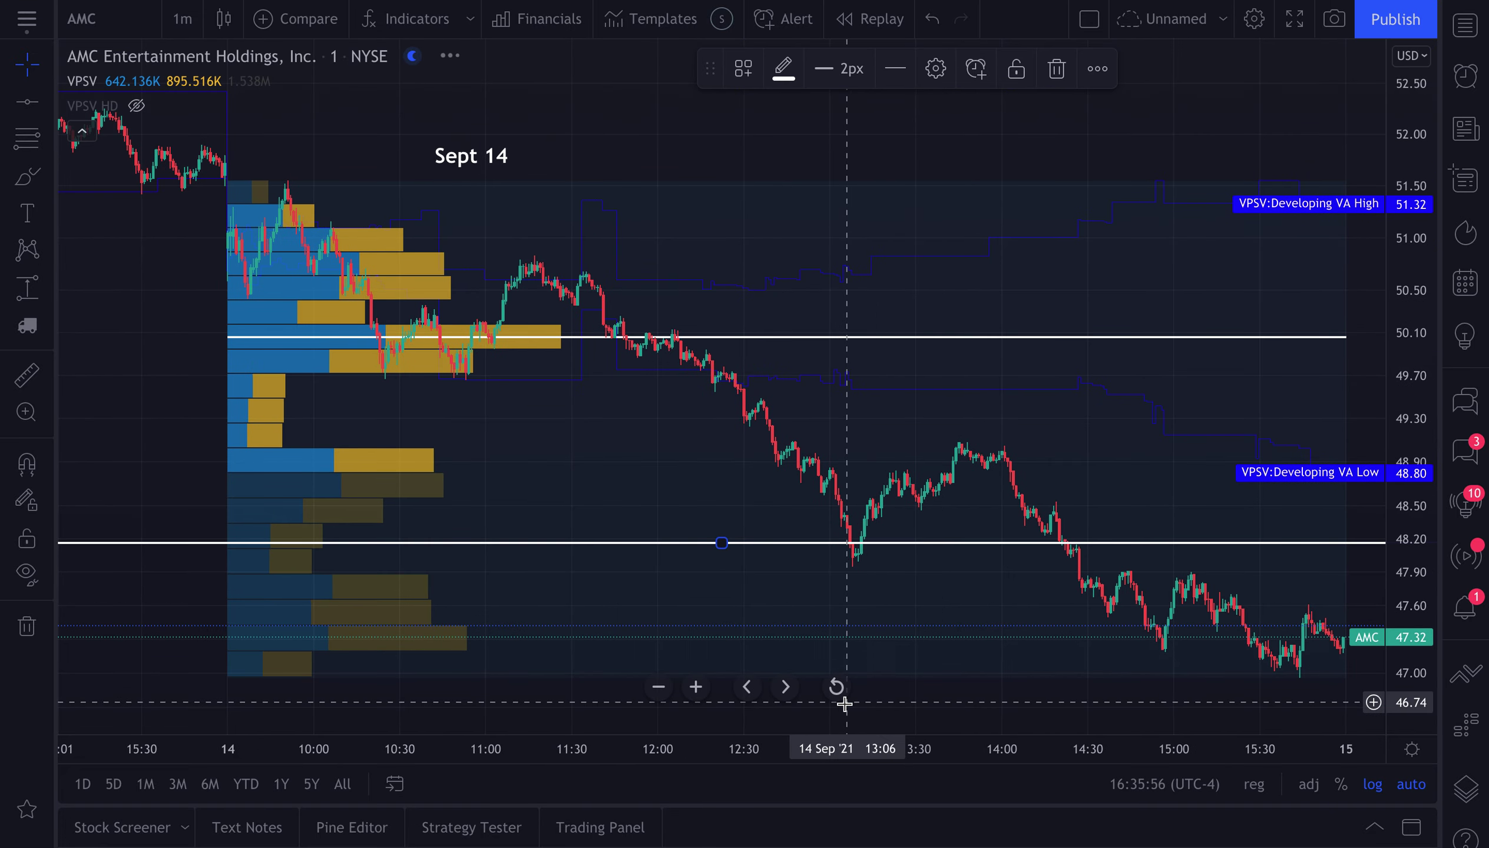
# - Draw a horizontal line at about 47.00 along the low of the Sept 14 session
pyautogui.moveTo(898, 701); pyautogui.dragTo(830, 688)
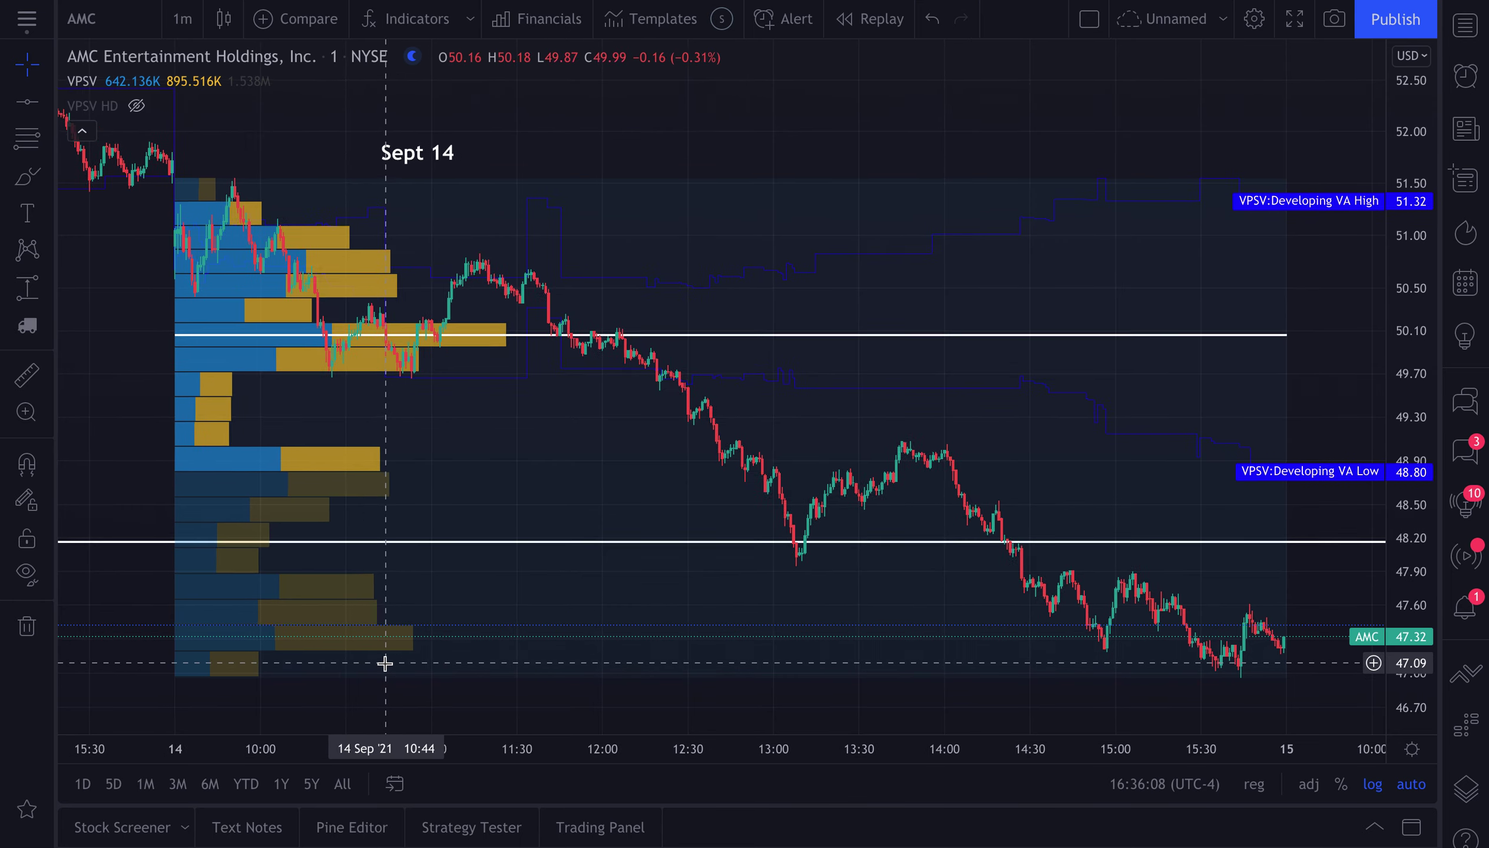
pyautogui.scroll(-2, 390, 665)
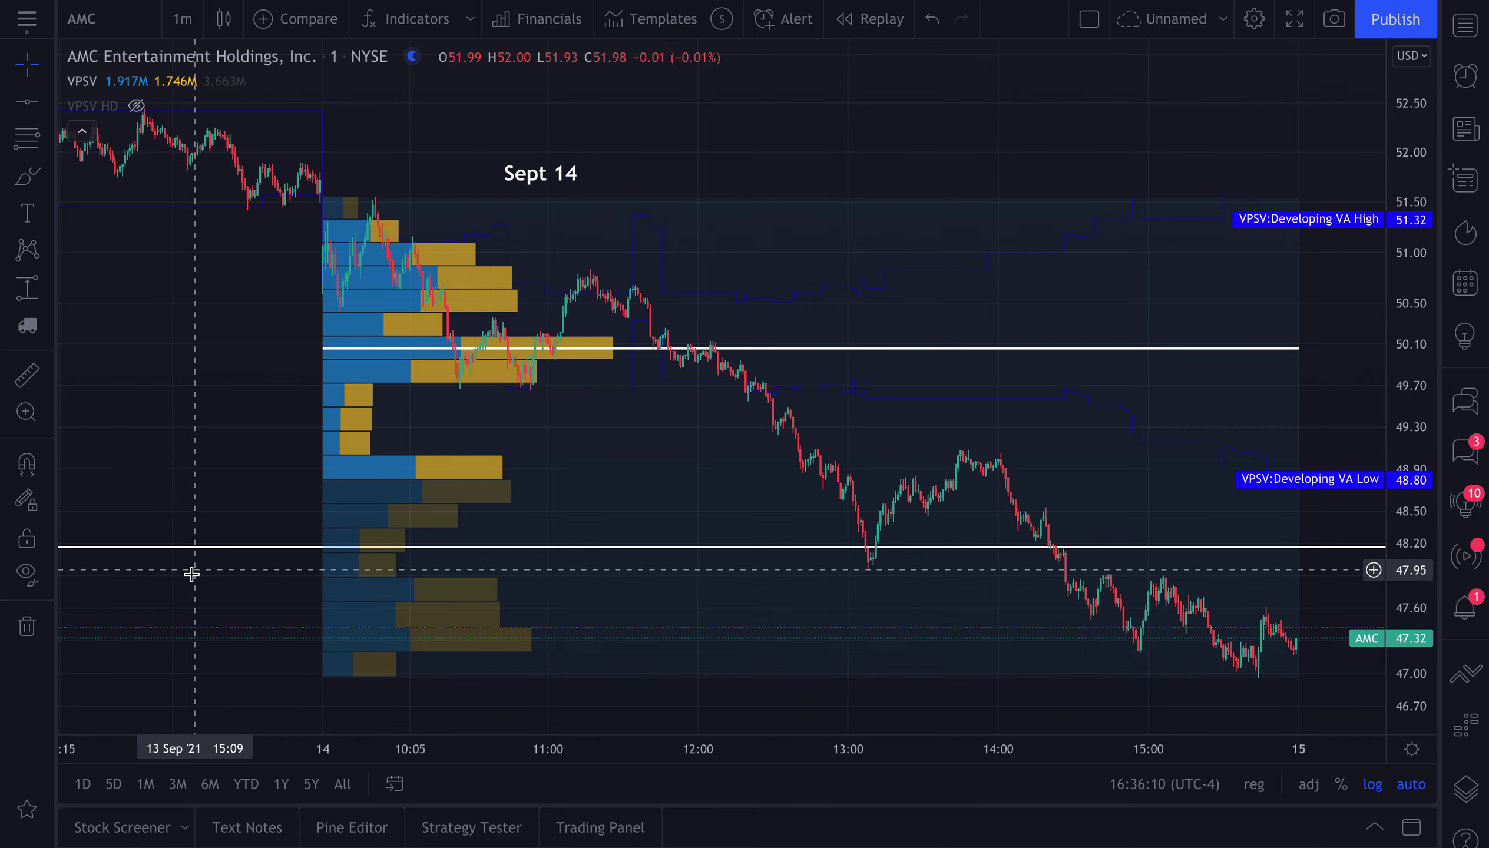
pyautogui.moveTo(190, 572); pyautogui.dragTo(103, 565)
pyautogui.click(27, 101)
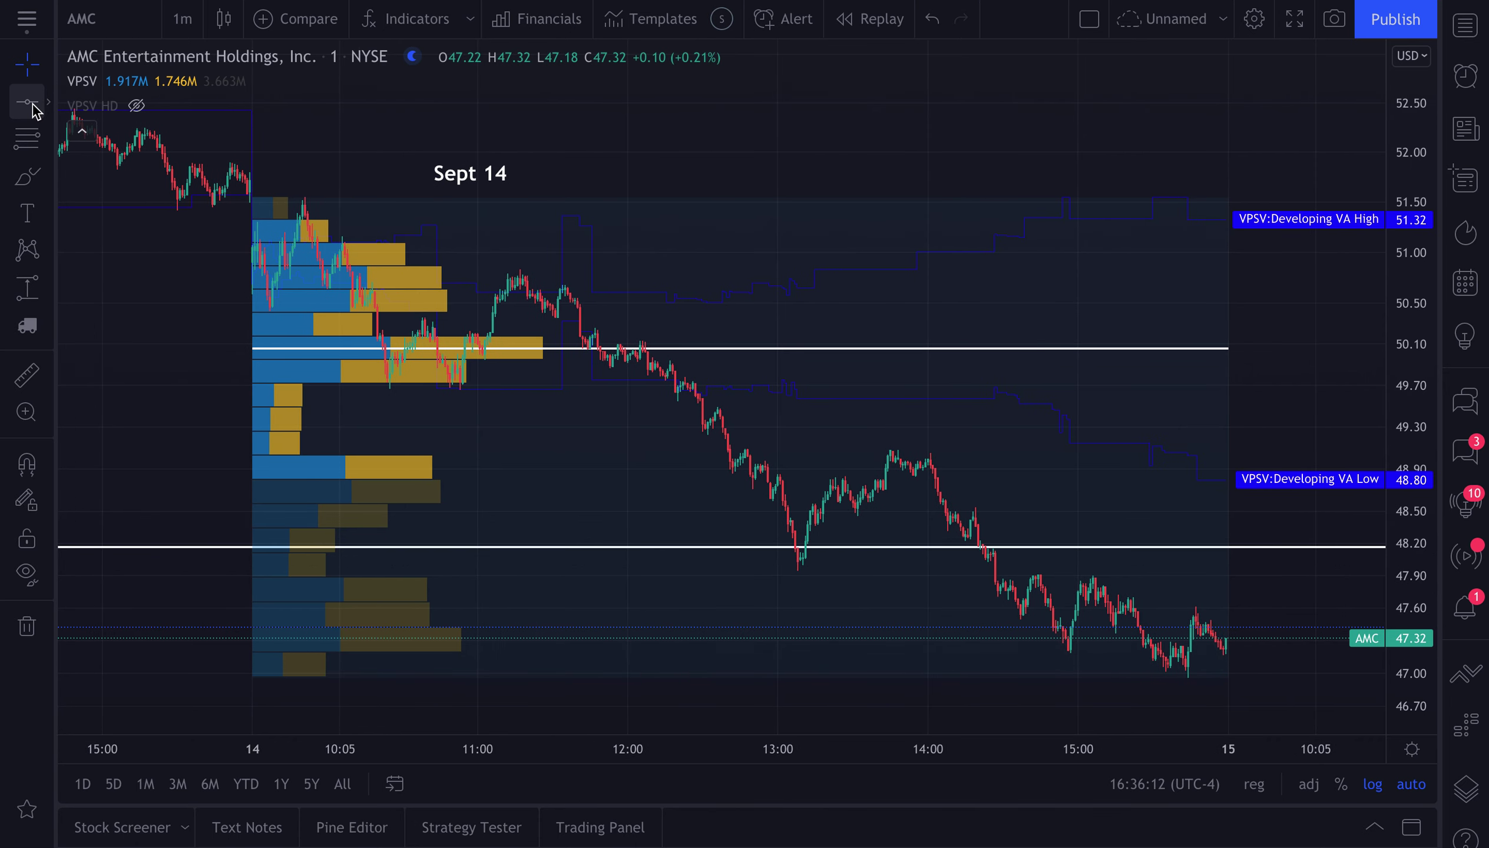
pyautogui.click(774, 675)
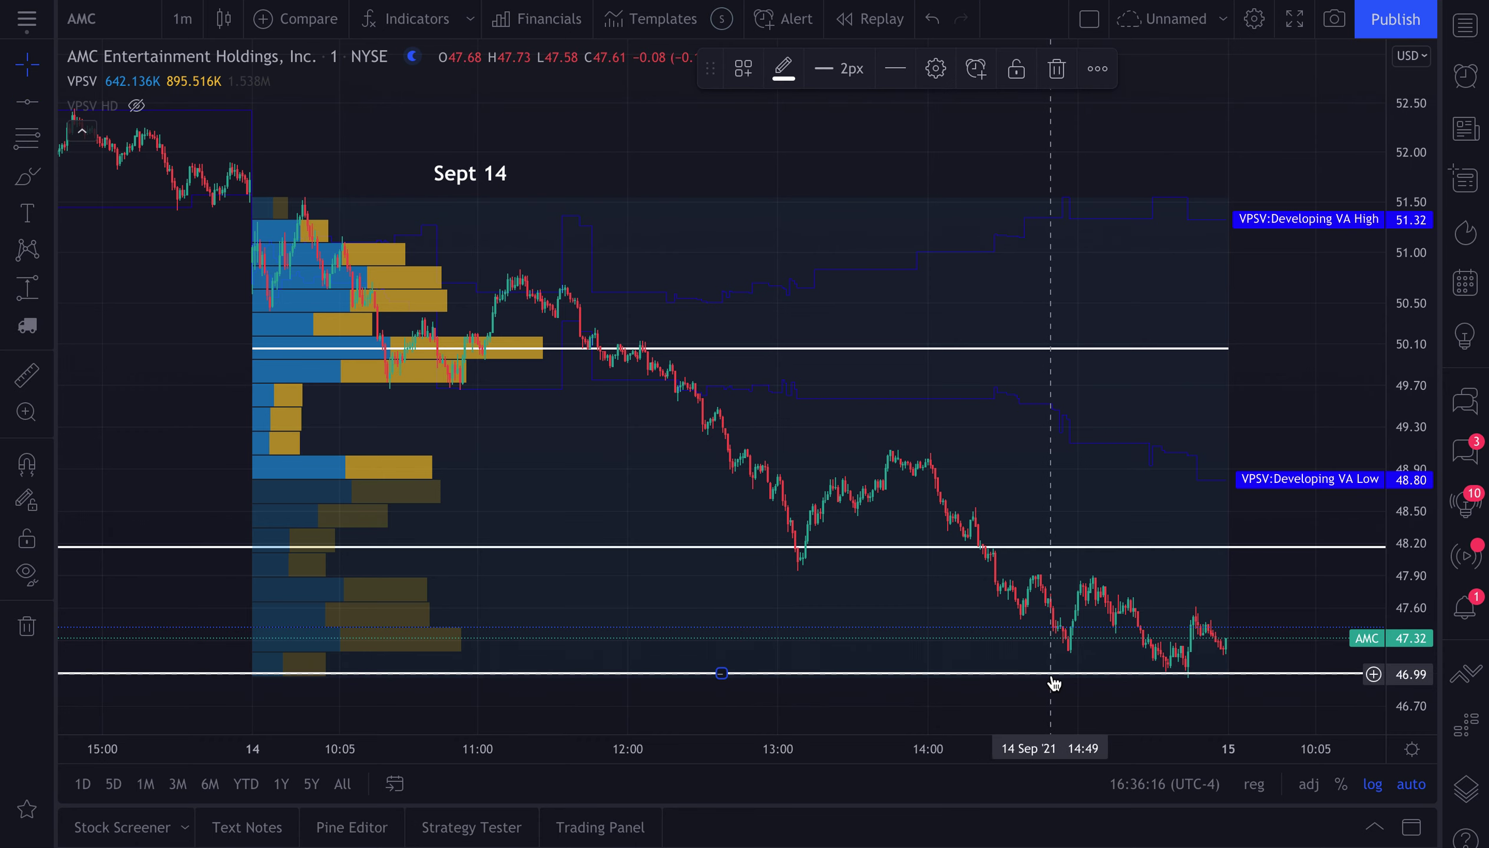
# - Start an alert on the horizontal line at the Sept 14 low and set its condition to Crossing Down
pyautogui.rightClick(1052, 676)
pyautogui.click(1160, 472)
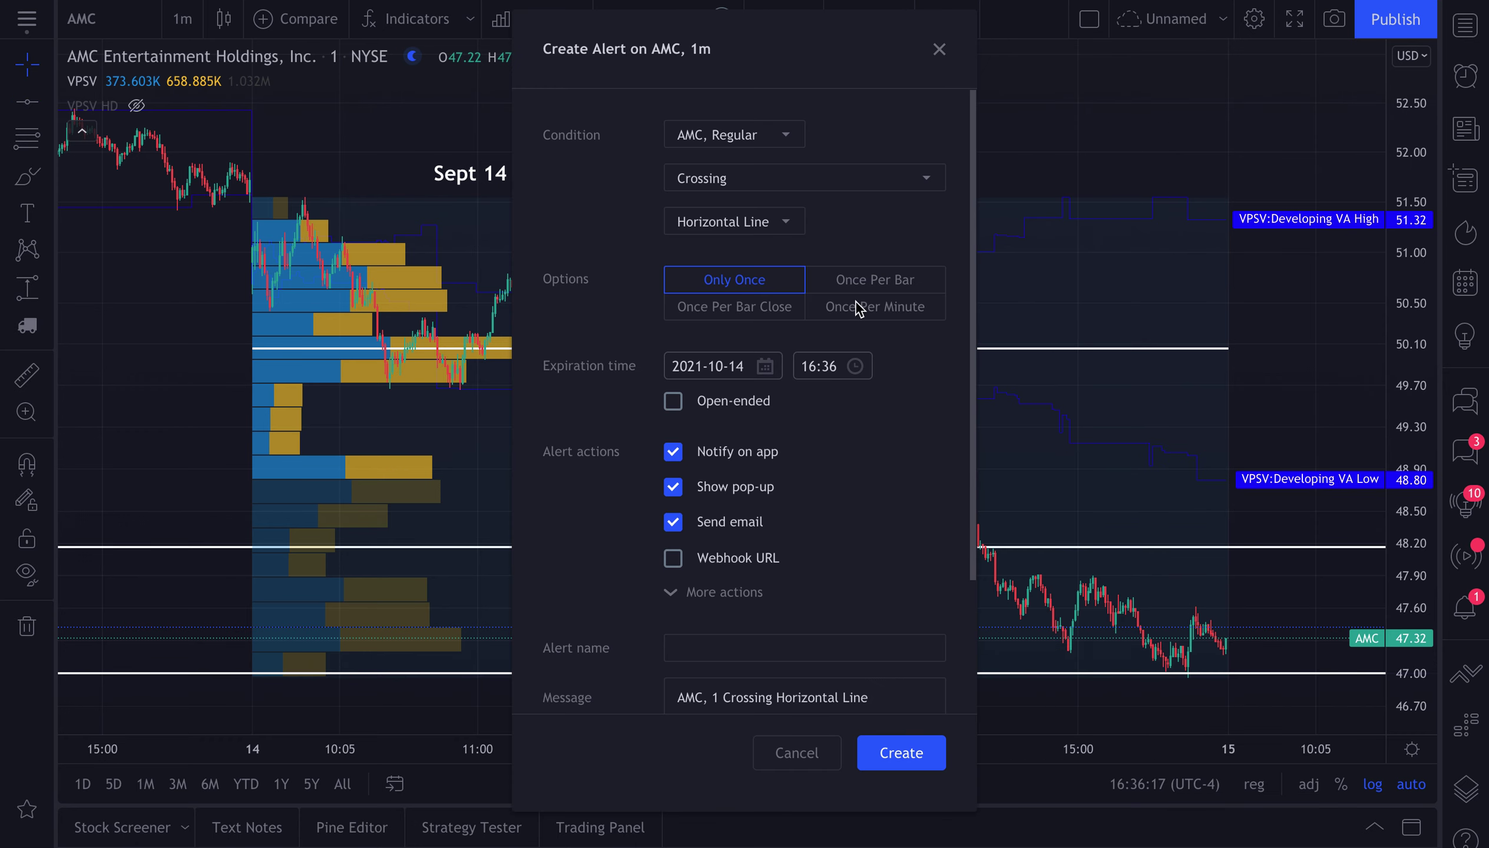
pyautogui.click(745, 177)
pyautogui.click(762, 259)
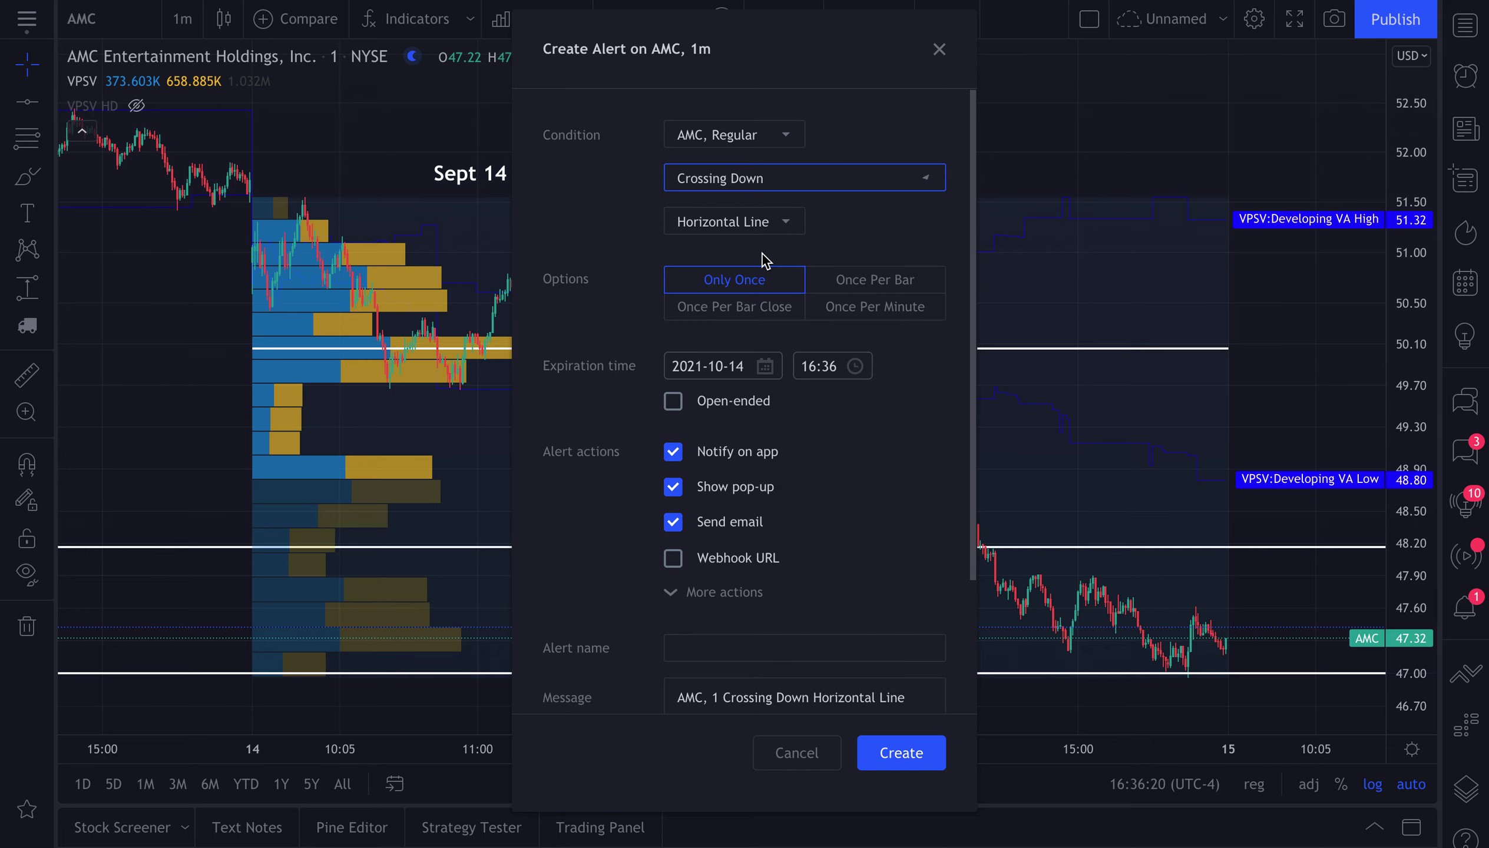
# - Try the Moving Down and Moving Down % alert conditions, and return to Crossing Down on the horizontal line
pyautogui.click(764, 181)
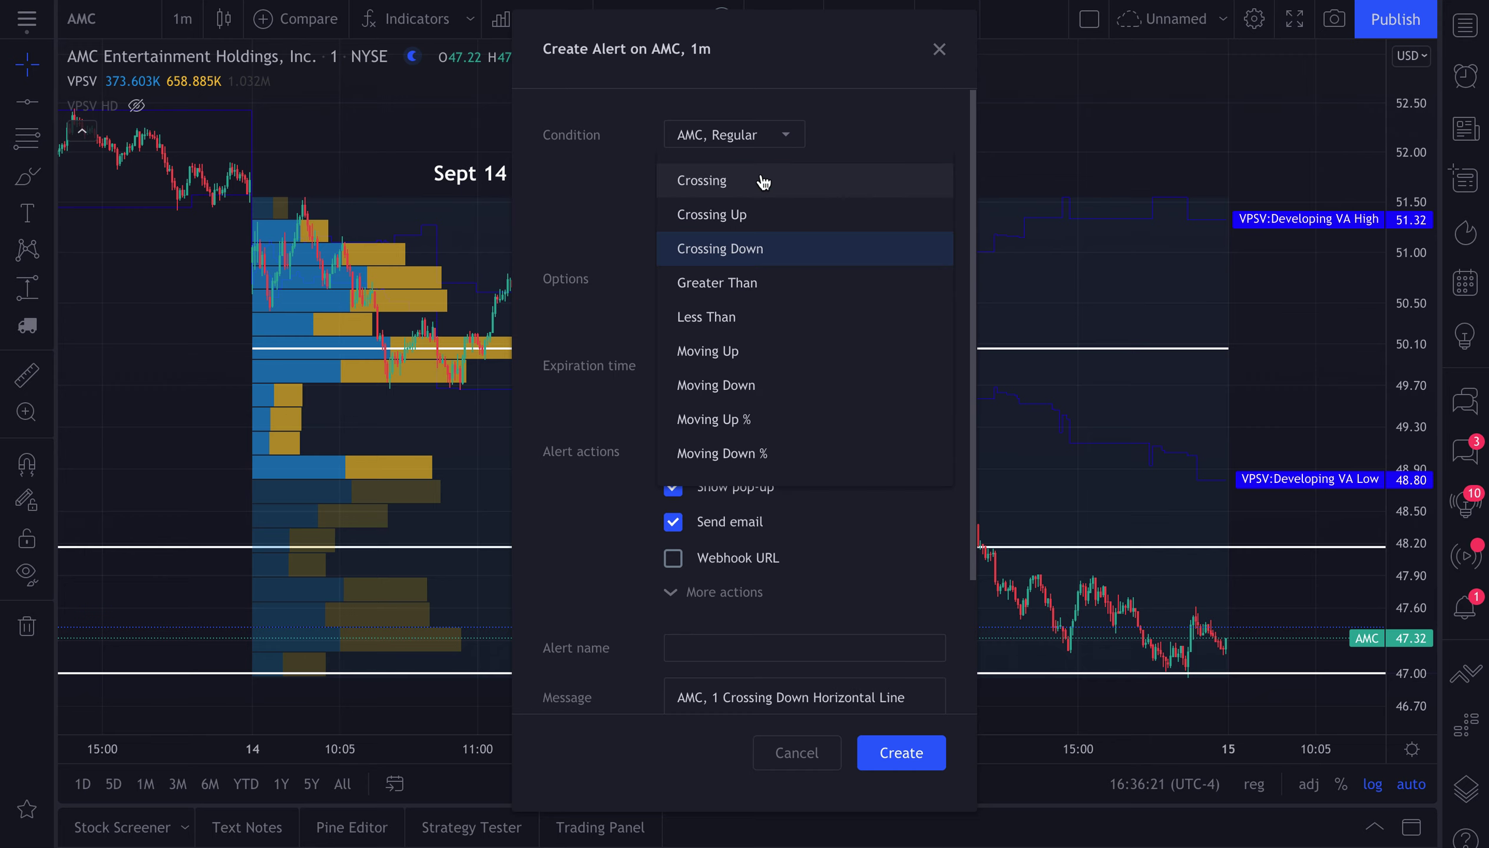
pyautogui.click(750, 385)
pyautogui.click(752, 175)
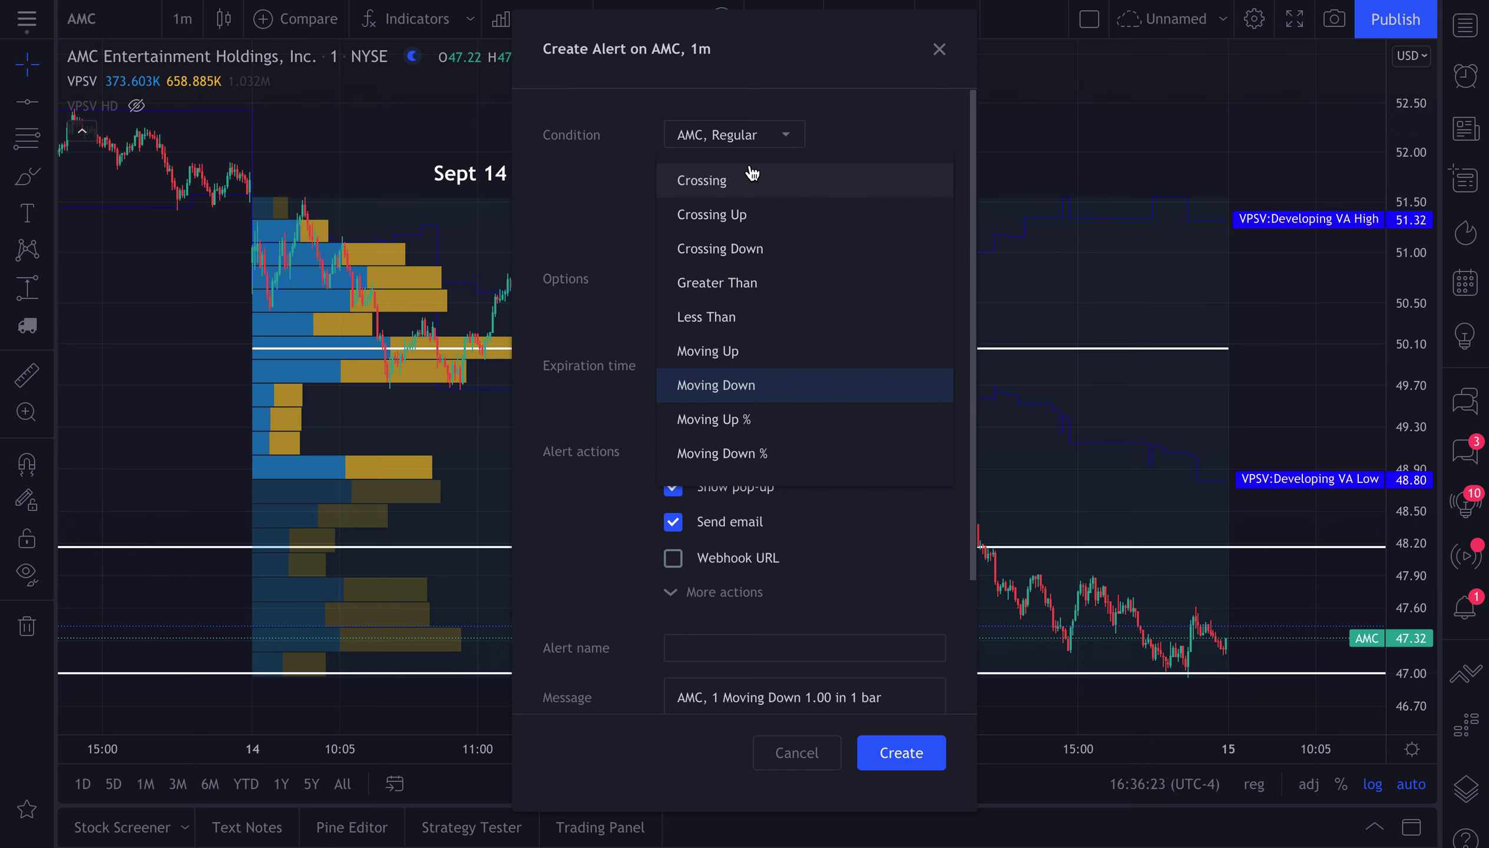
pyautogui.click(741, 454)
pyautogui.click(765, 172)
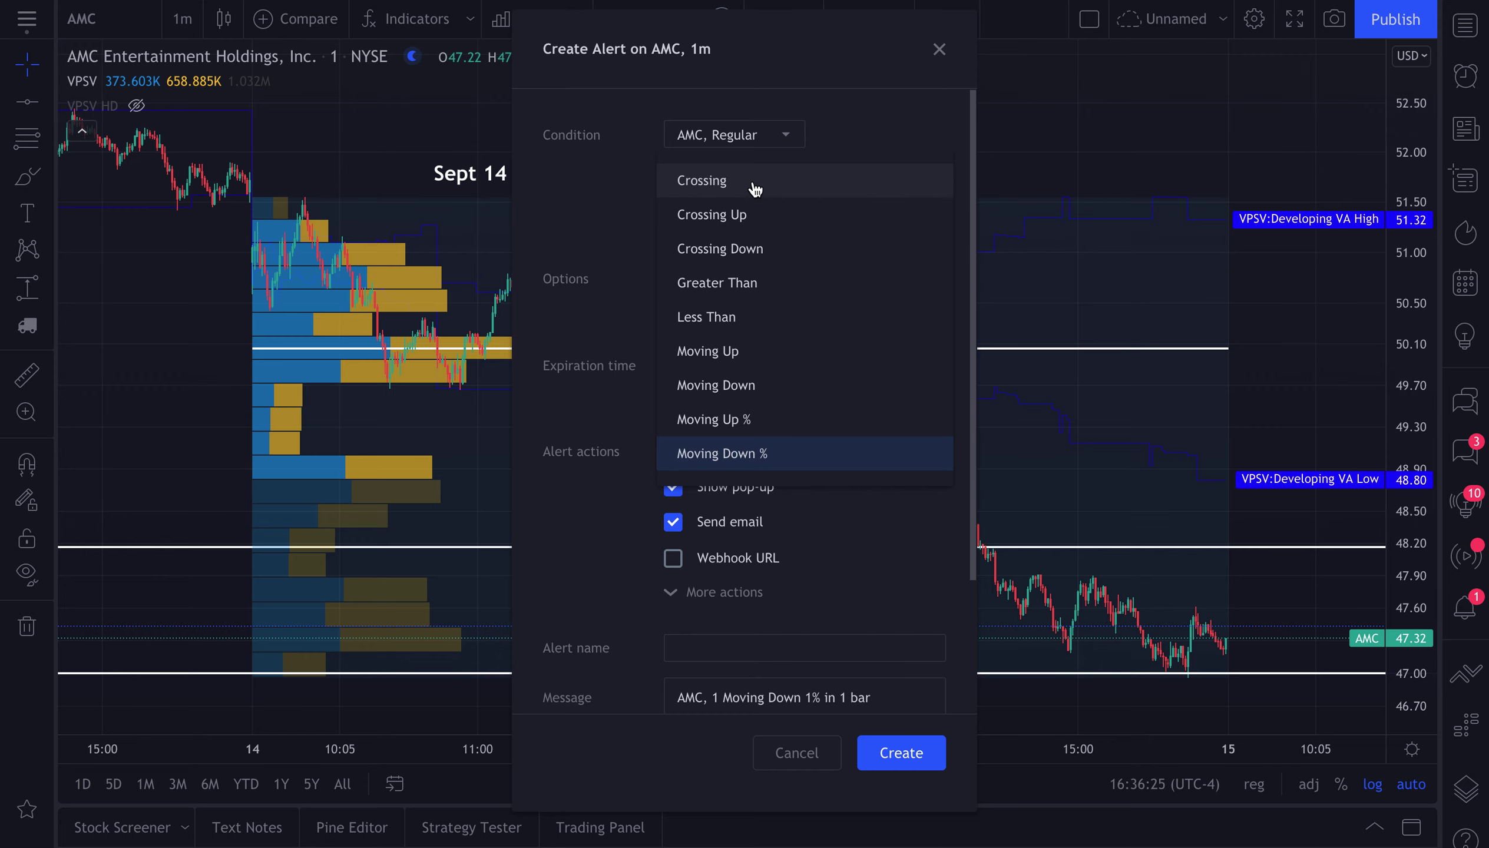
pyautogui.click(752, 245)
# - Name the alert "Stop Loss!", keep its message as it is, and create it despite the logarithmic-scale warning
pyautogui.click(712, 655)
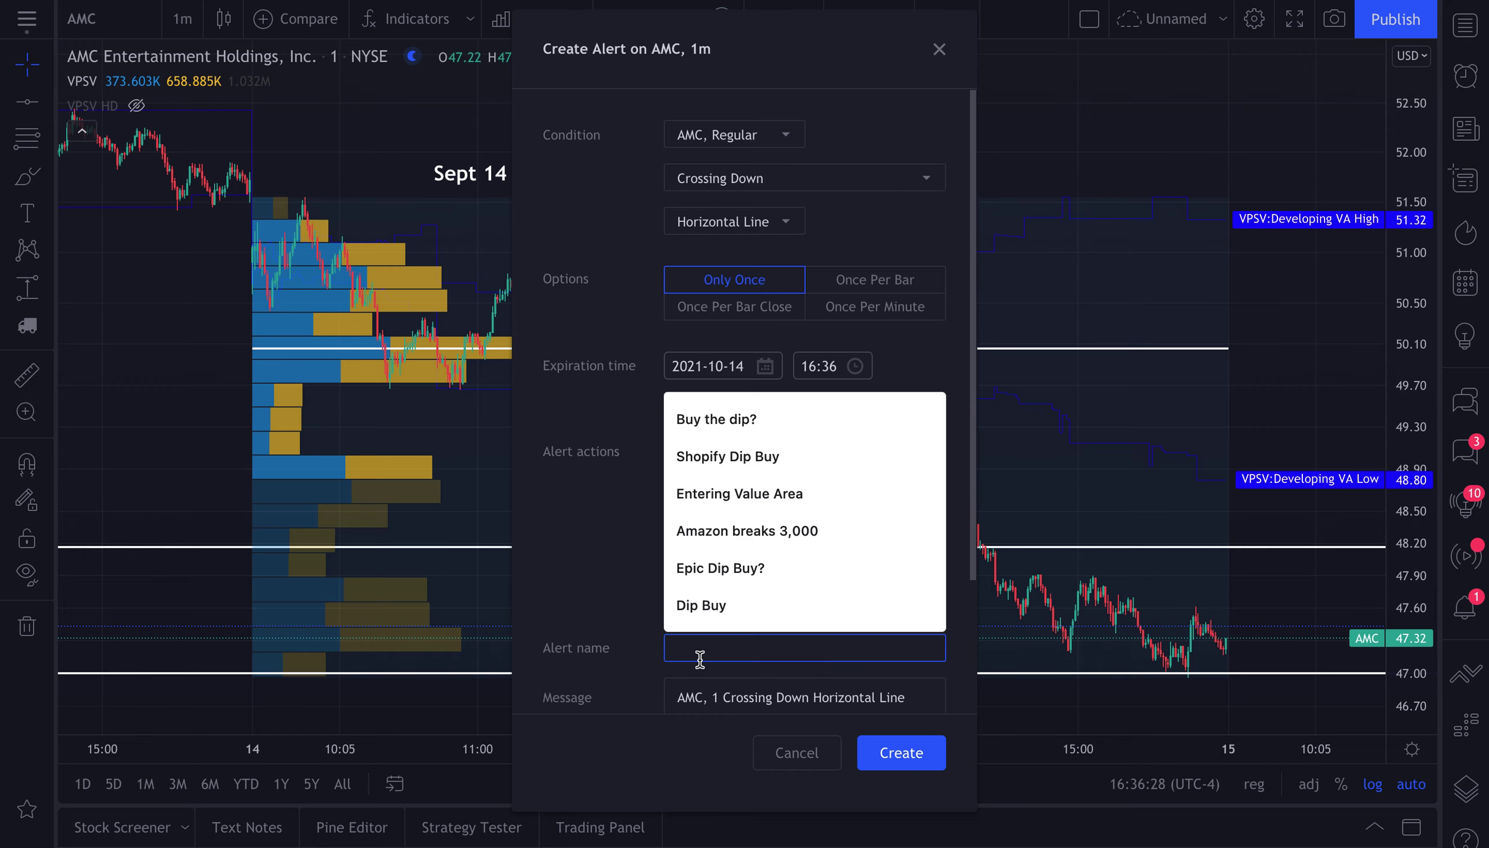
pyautogui.write('Stop Loss!')
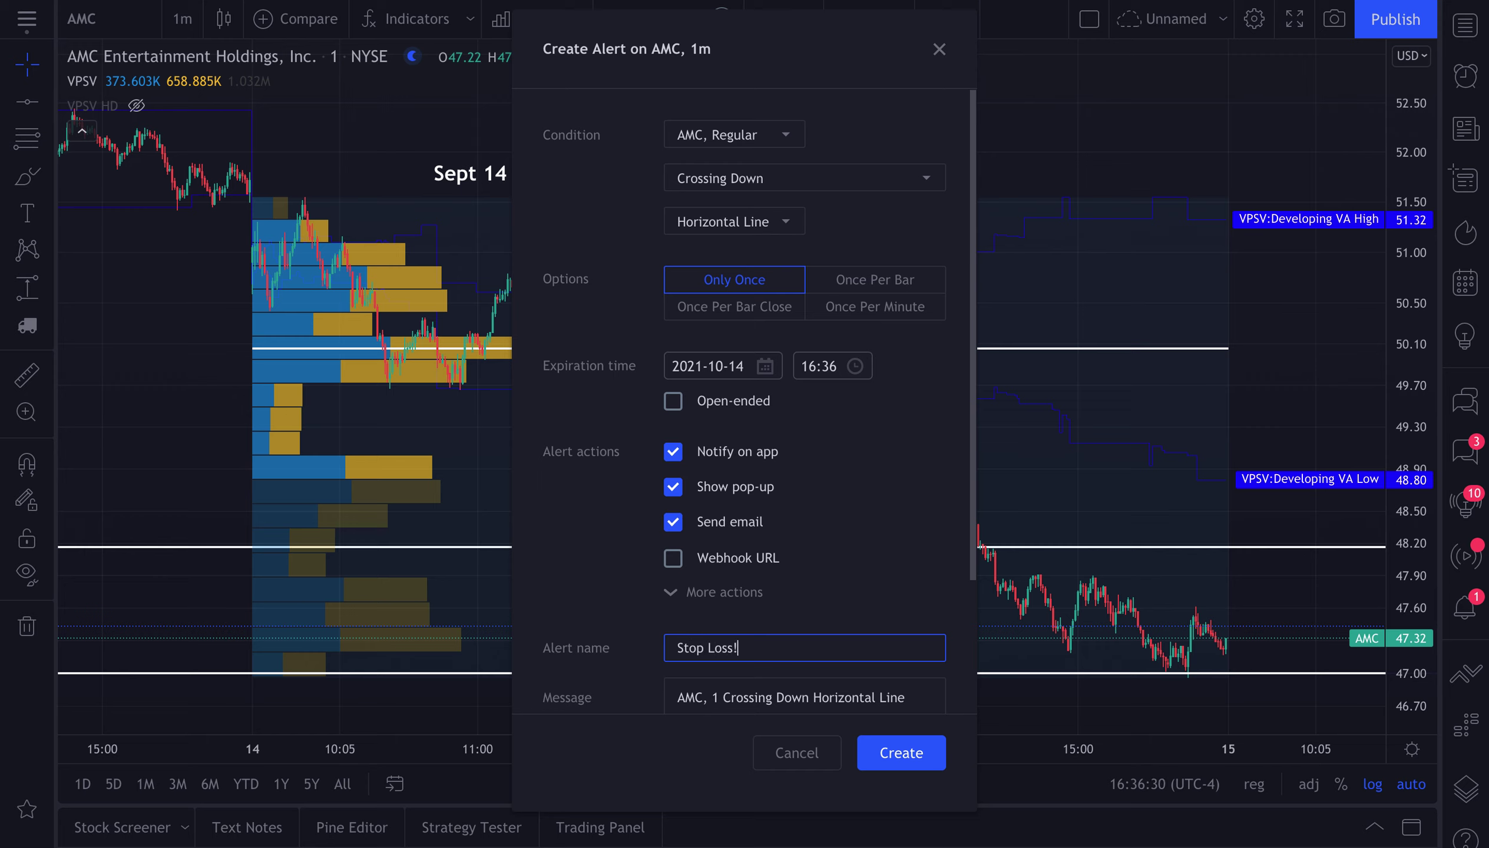
pyautogui.scroll(-2, 766, 626)
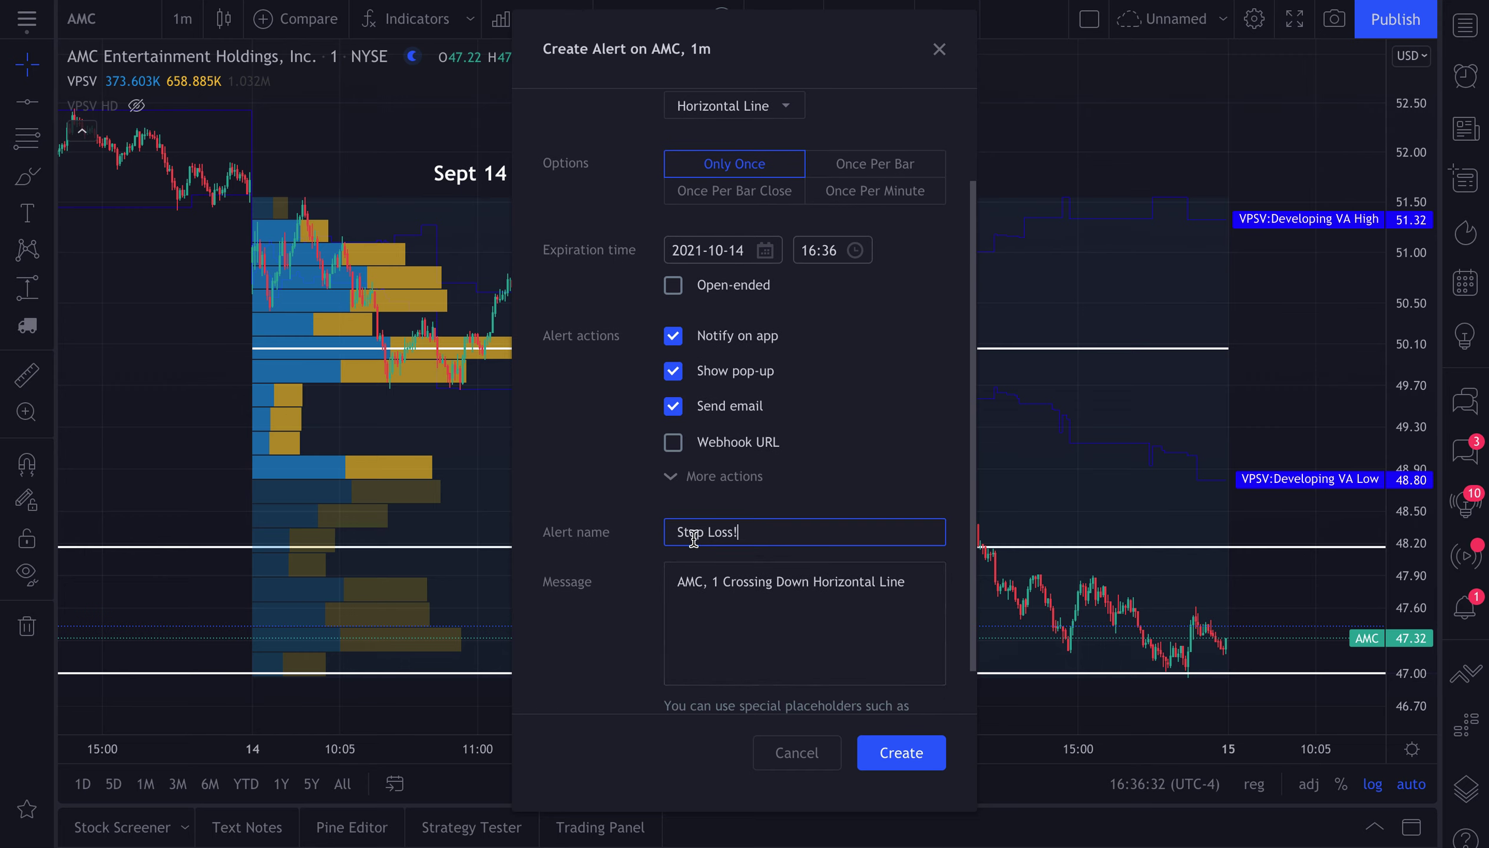
pyautogui.click(678, 585)
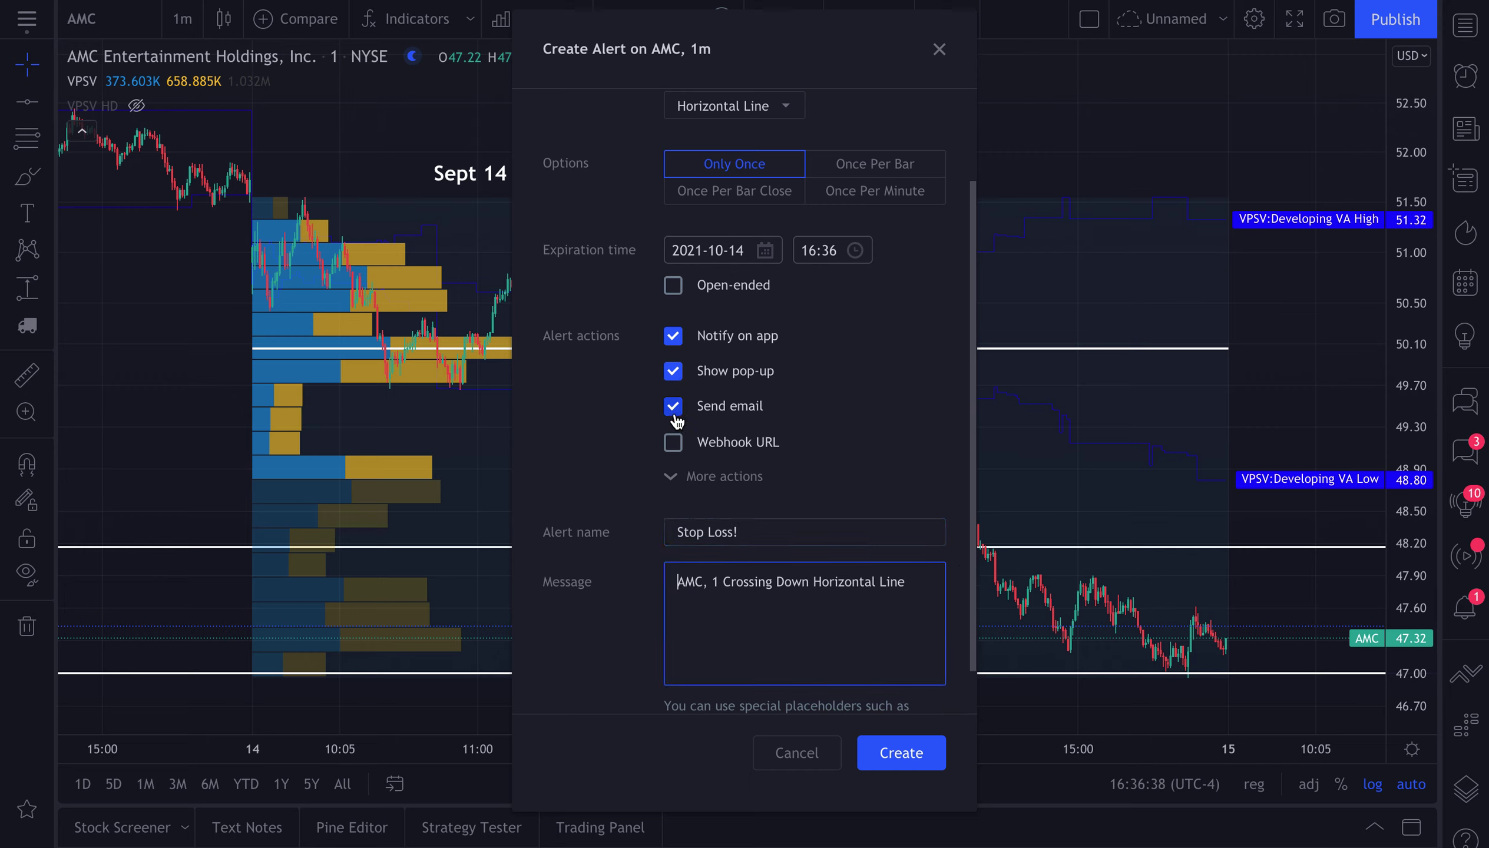
pyautogui.click(913, 756)
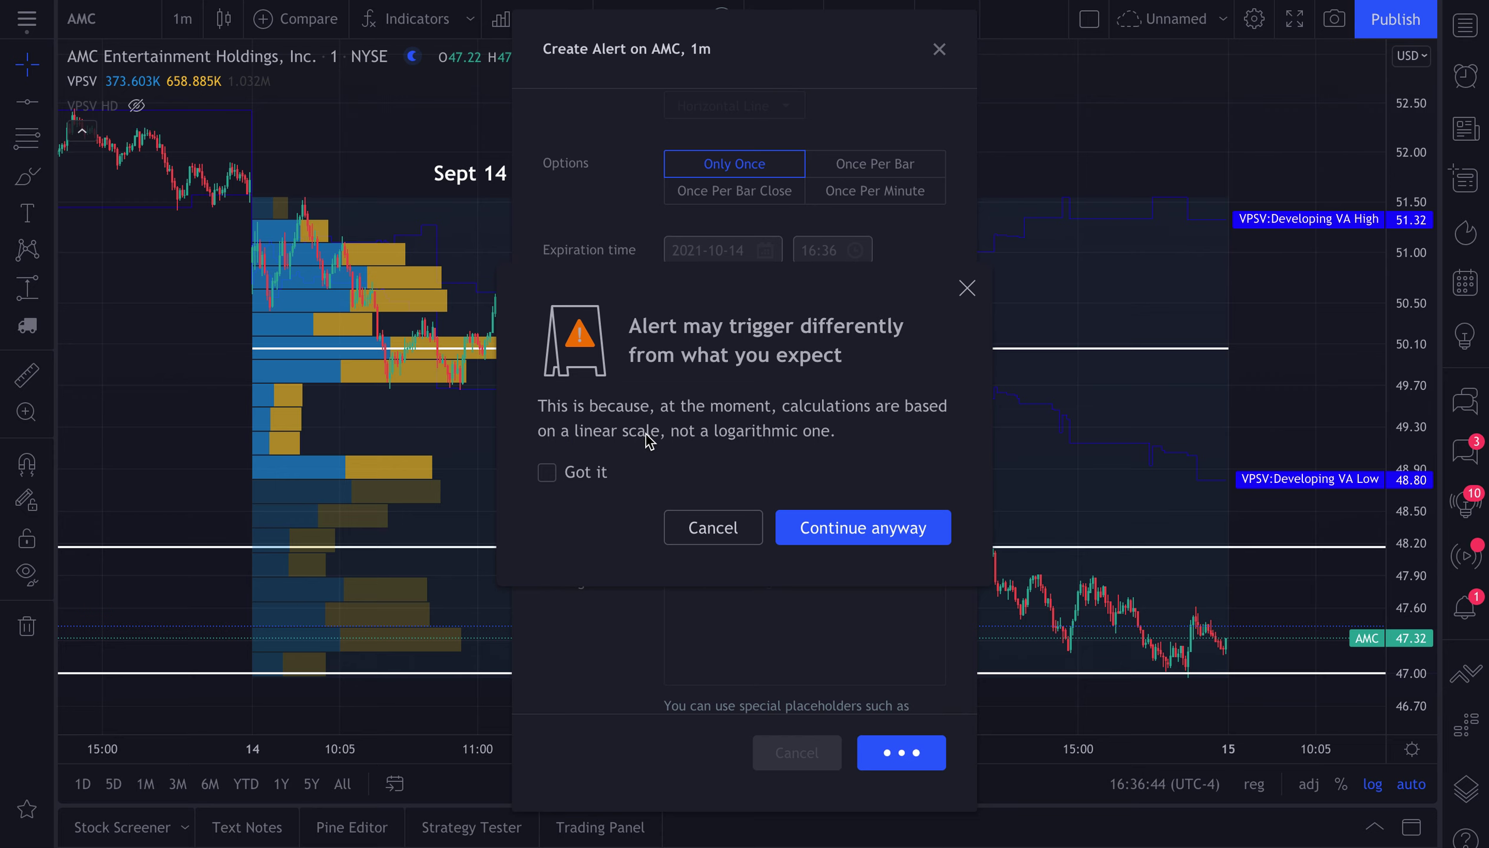
pyautogui.click(829, 534)
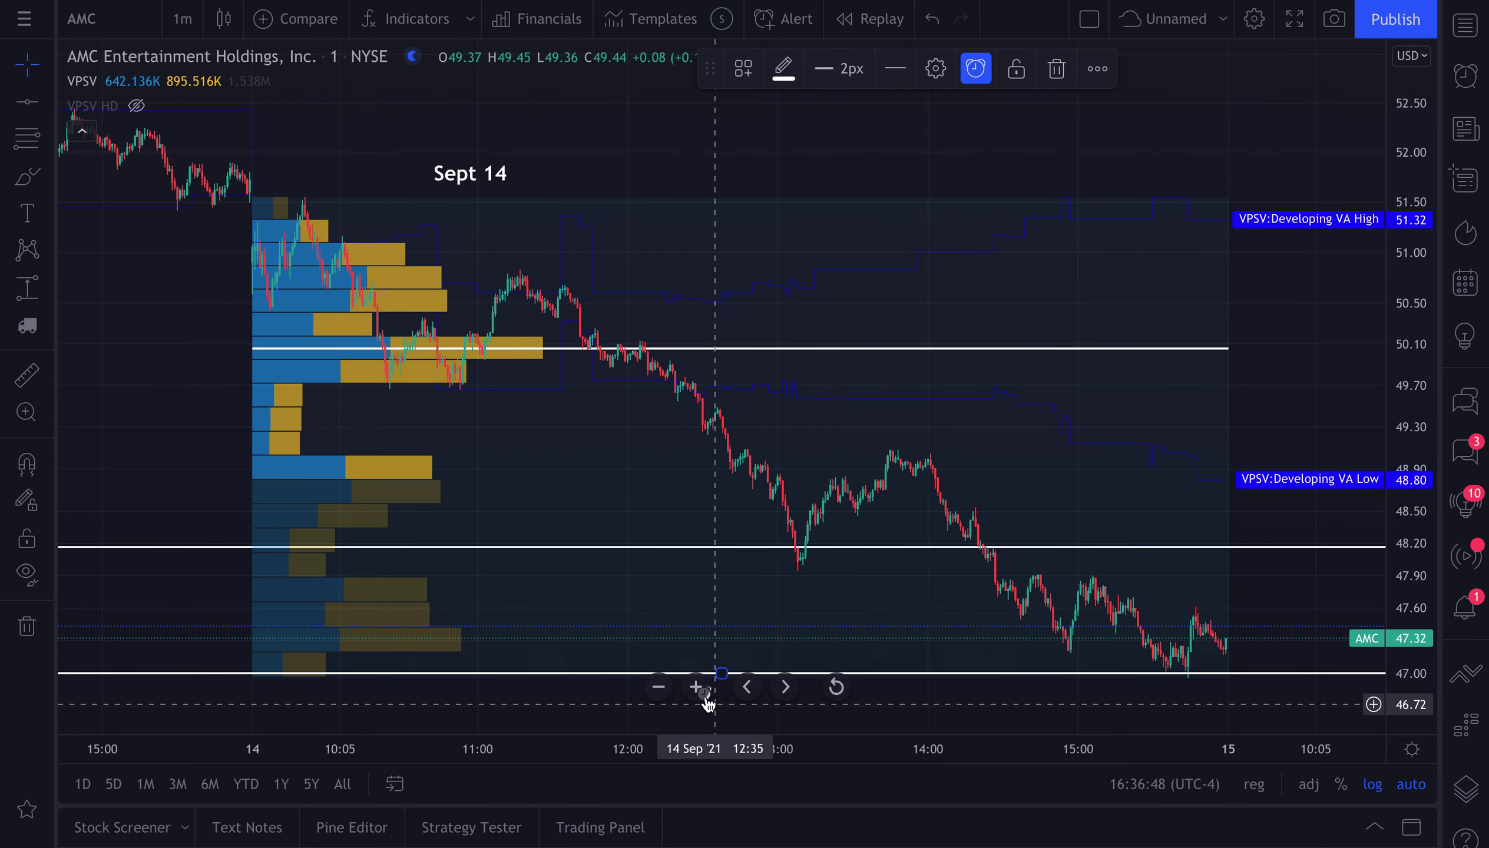
# - Remove the horizontal line at the Sept 14 low together with its alert
pyautogui.scroll(-3, 842, 587)
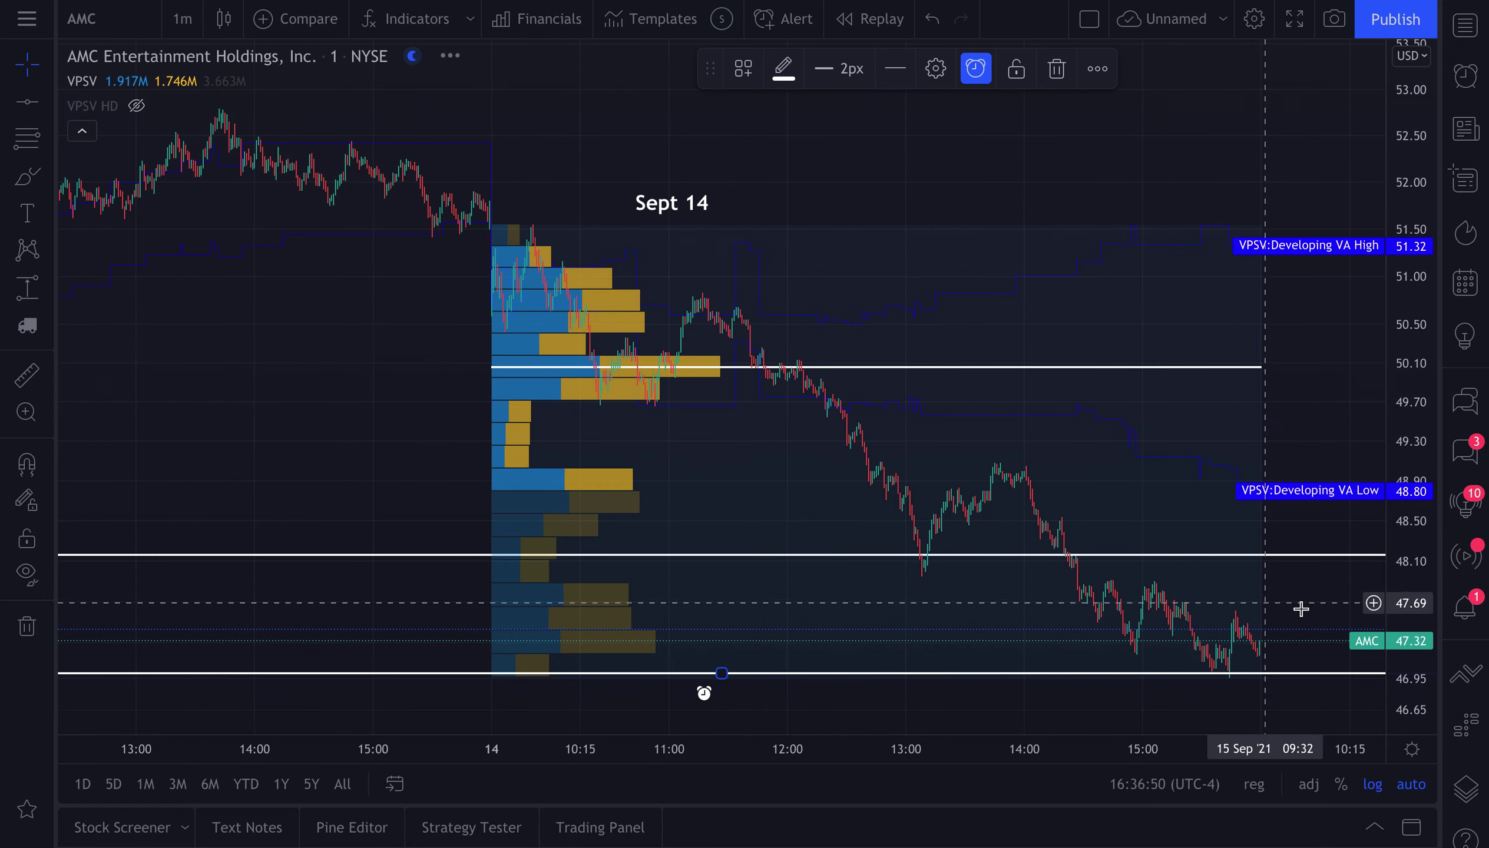
pyautogui.scroll(2, 1095, 659)
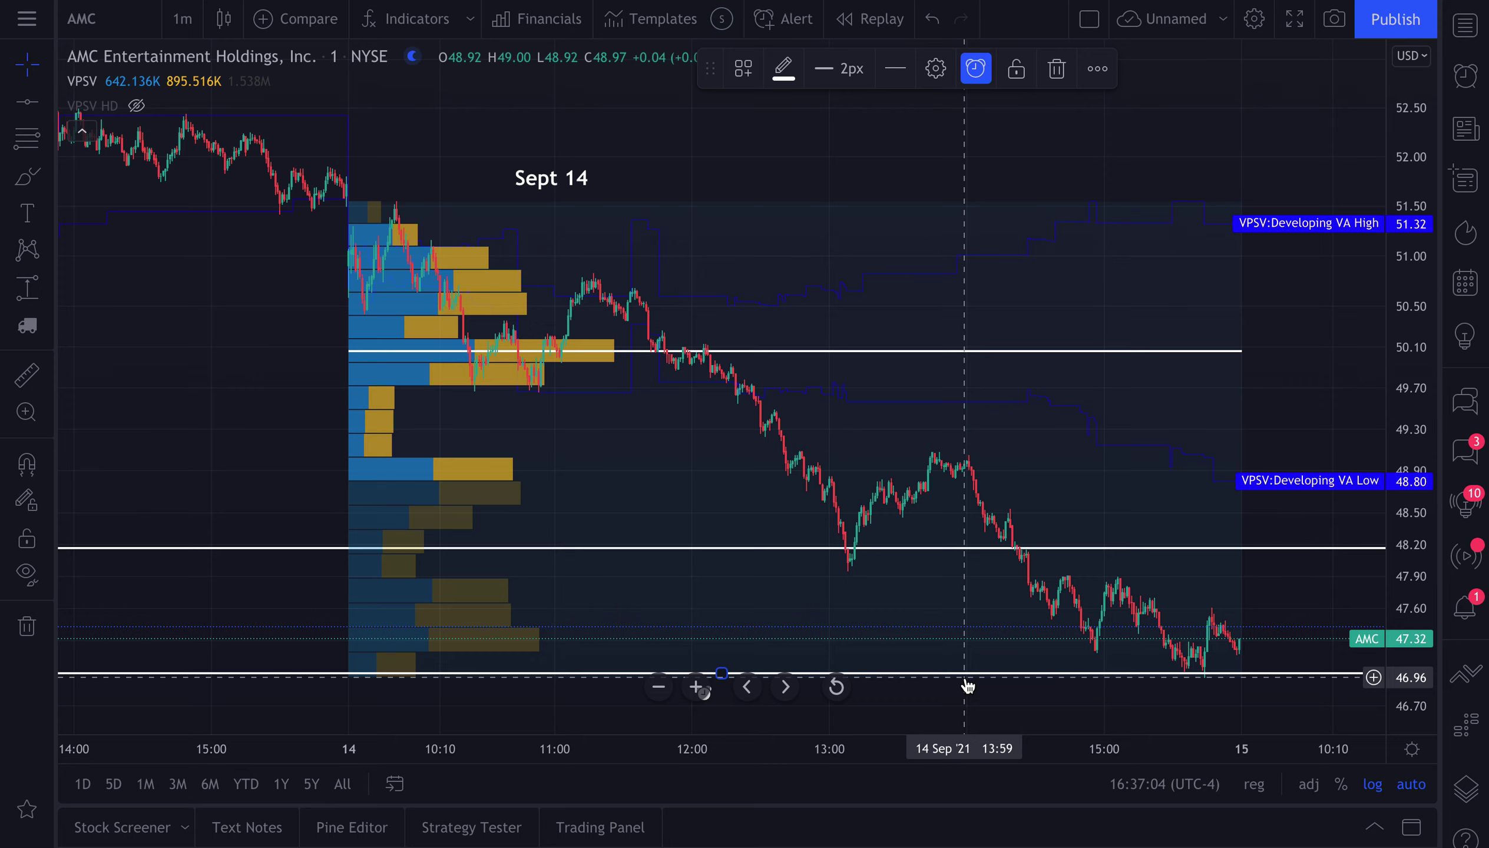
pyautogui.hscroll(-10, 967, 687)
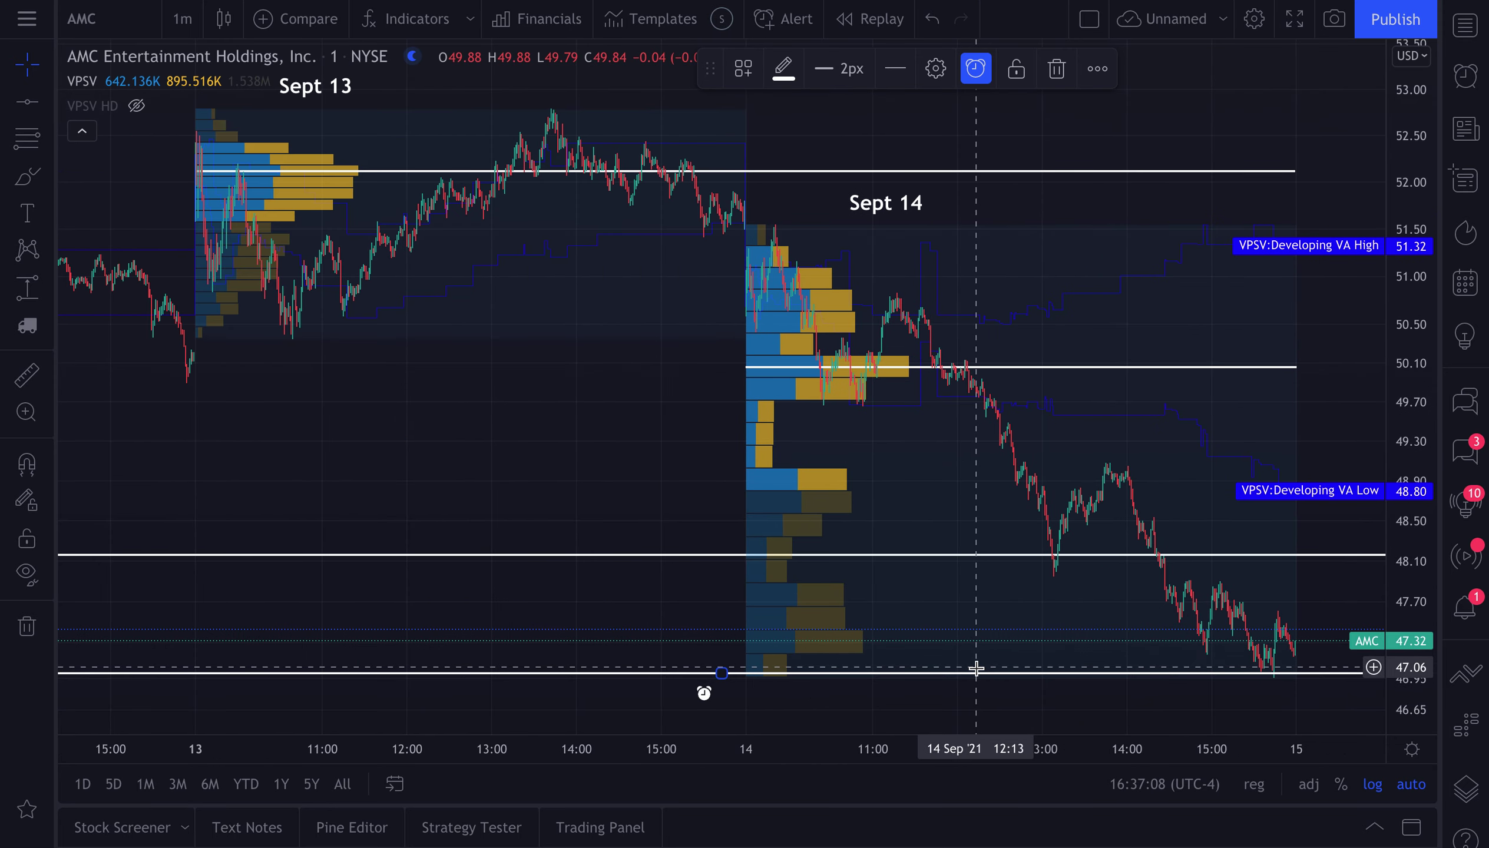
pyautogui.rightClick(975, 673)
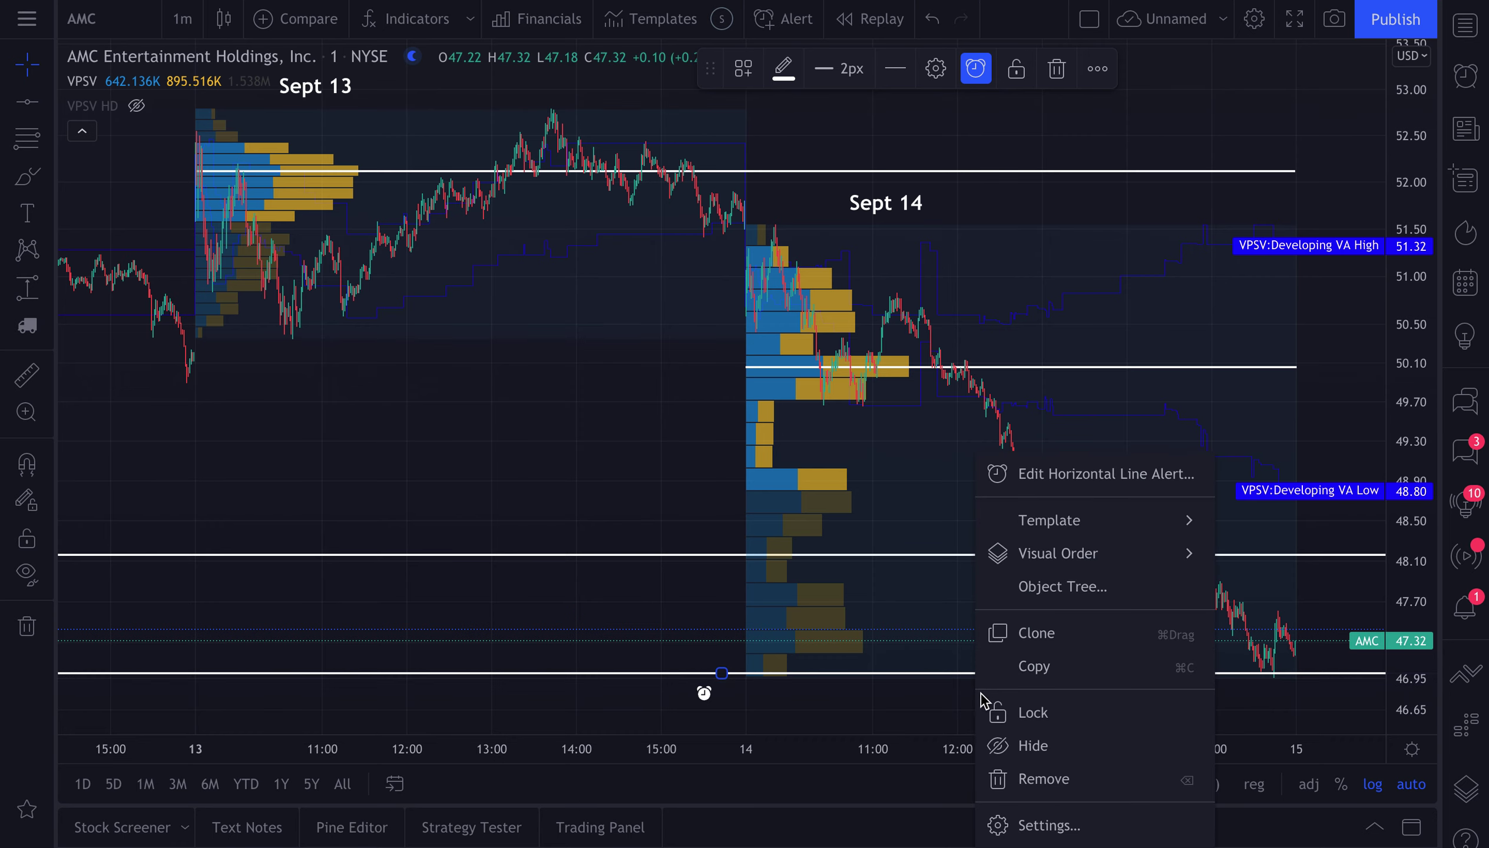
pyautogui.click(1041, 781)
pyautogui.click(915, 493)
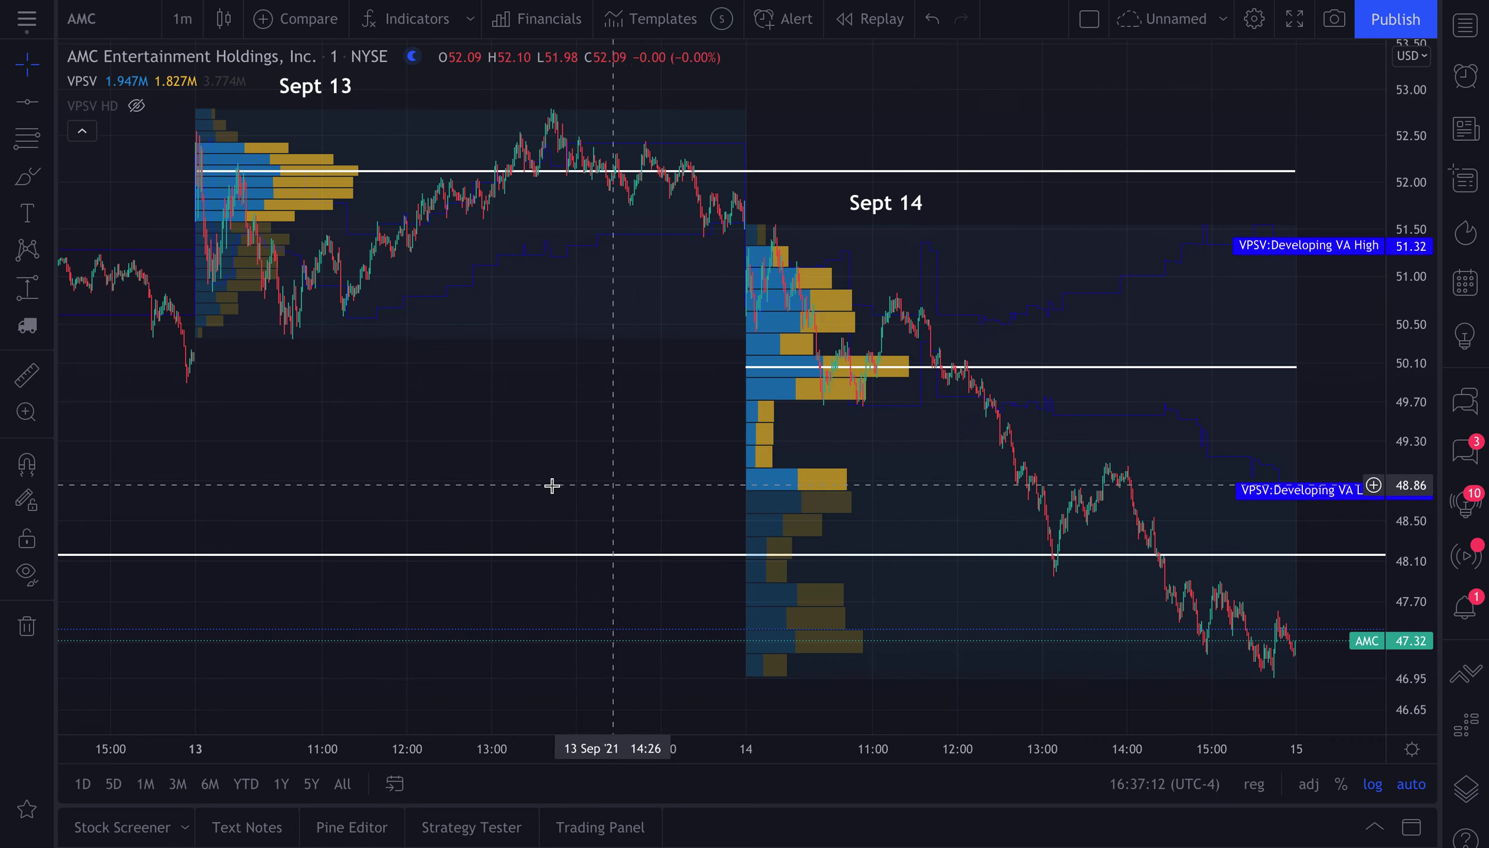
pyautogui.scroll(5, 549, 487)
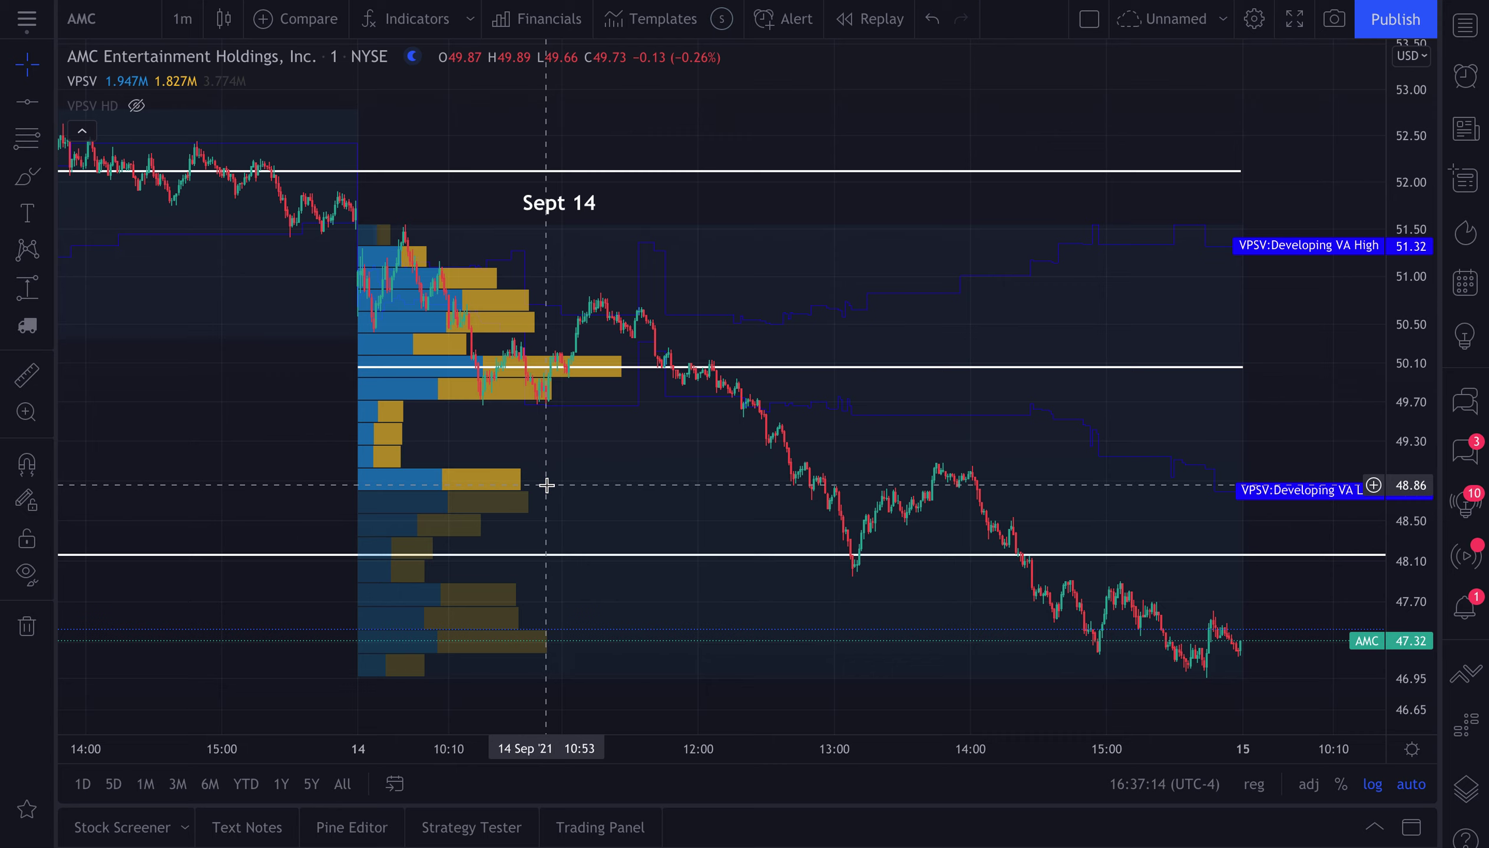